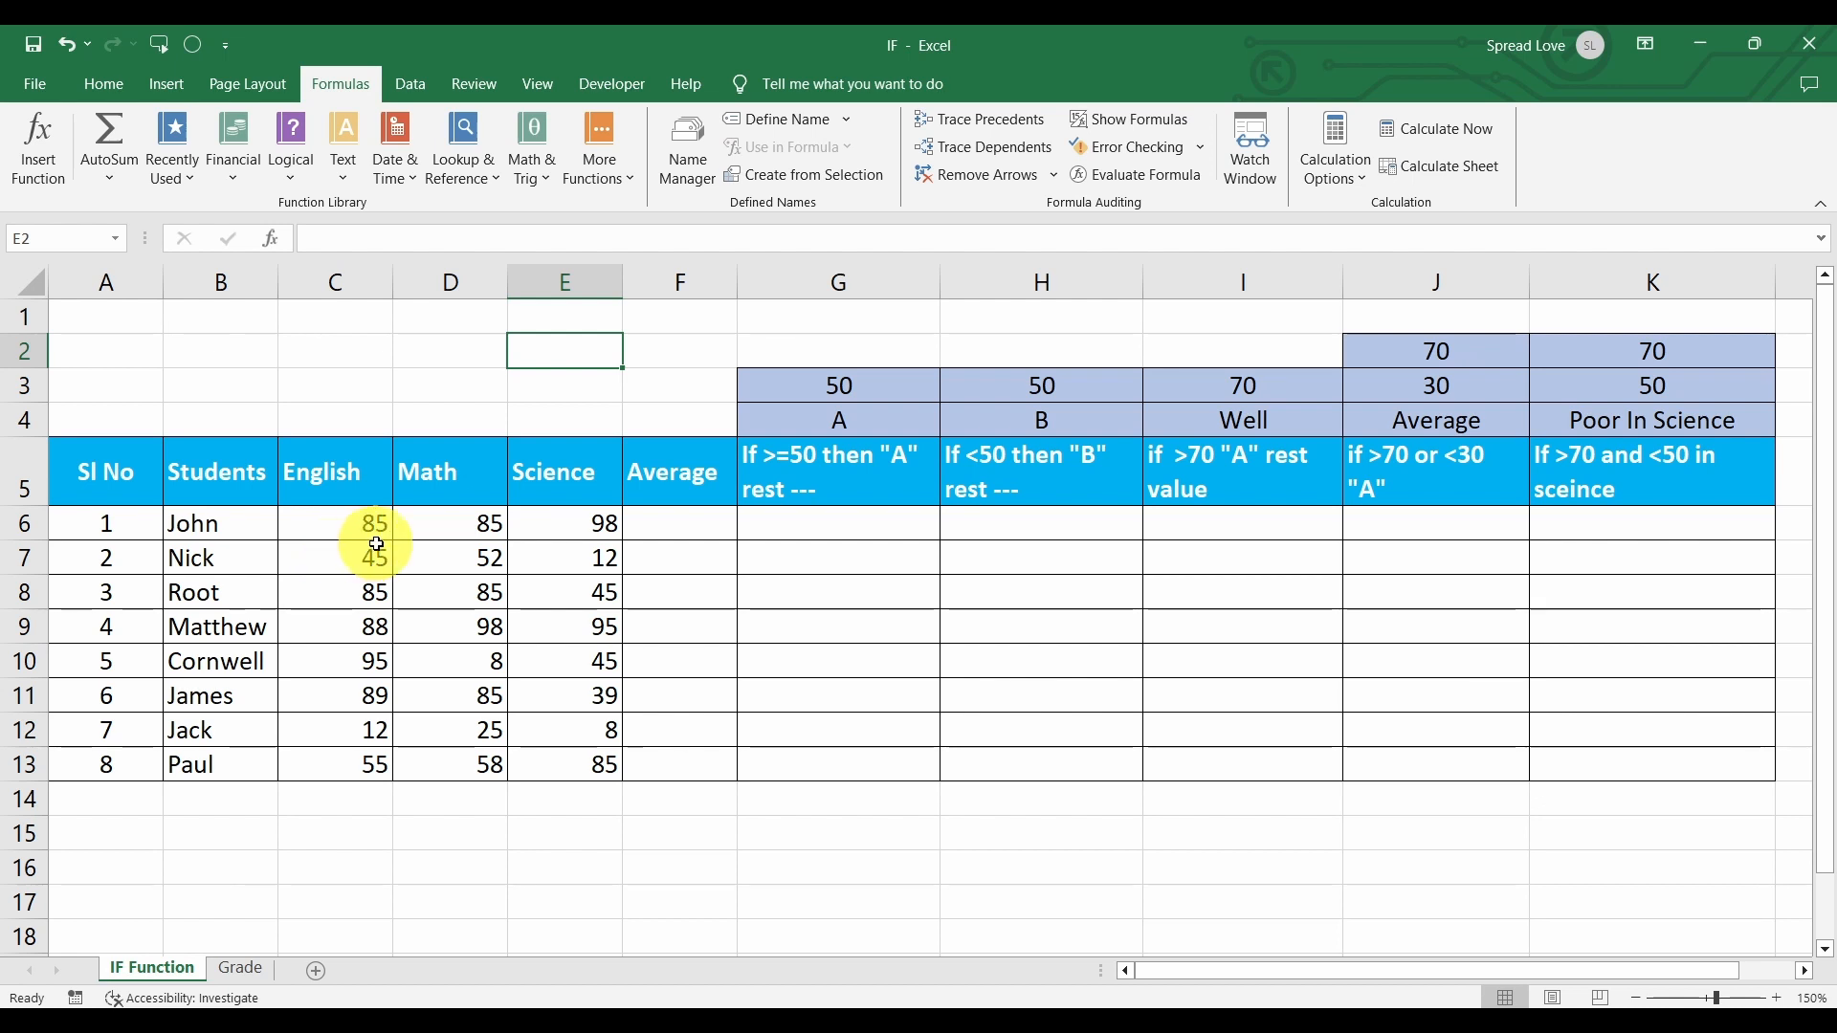
Calculate each student's average in F6:F13 by entering =AVERAGE(C6:E6) in F6 and filling it down the column.
left_click(696, 526)
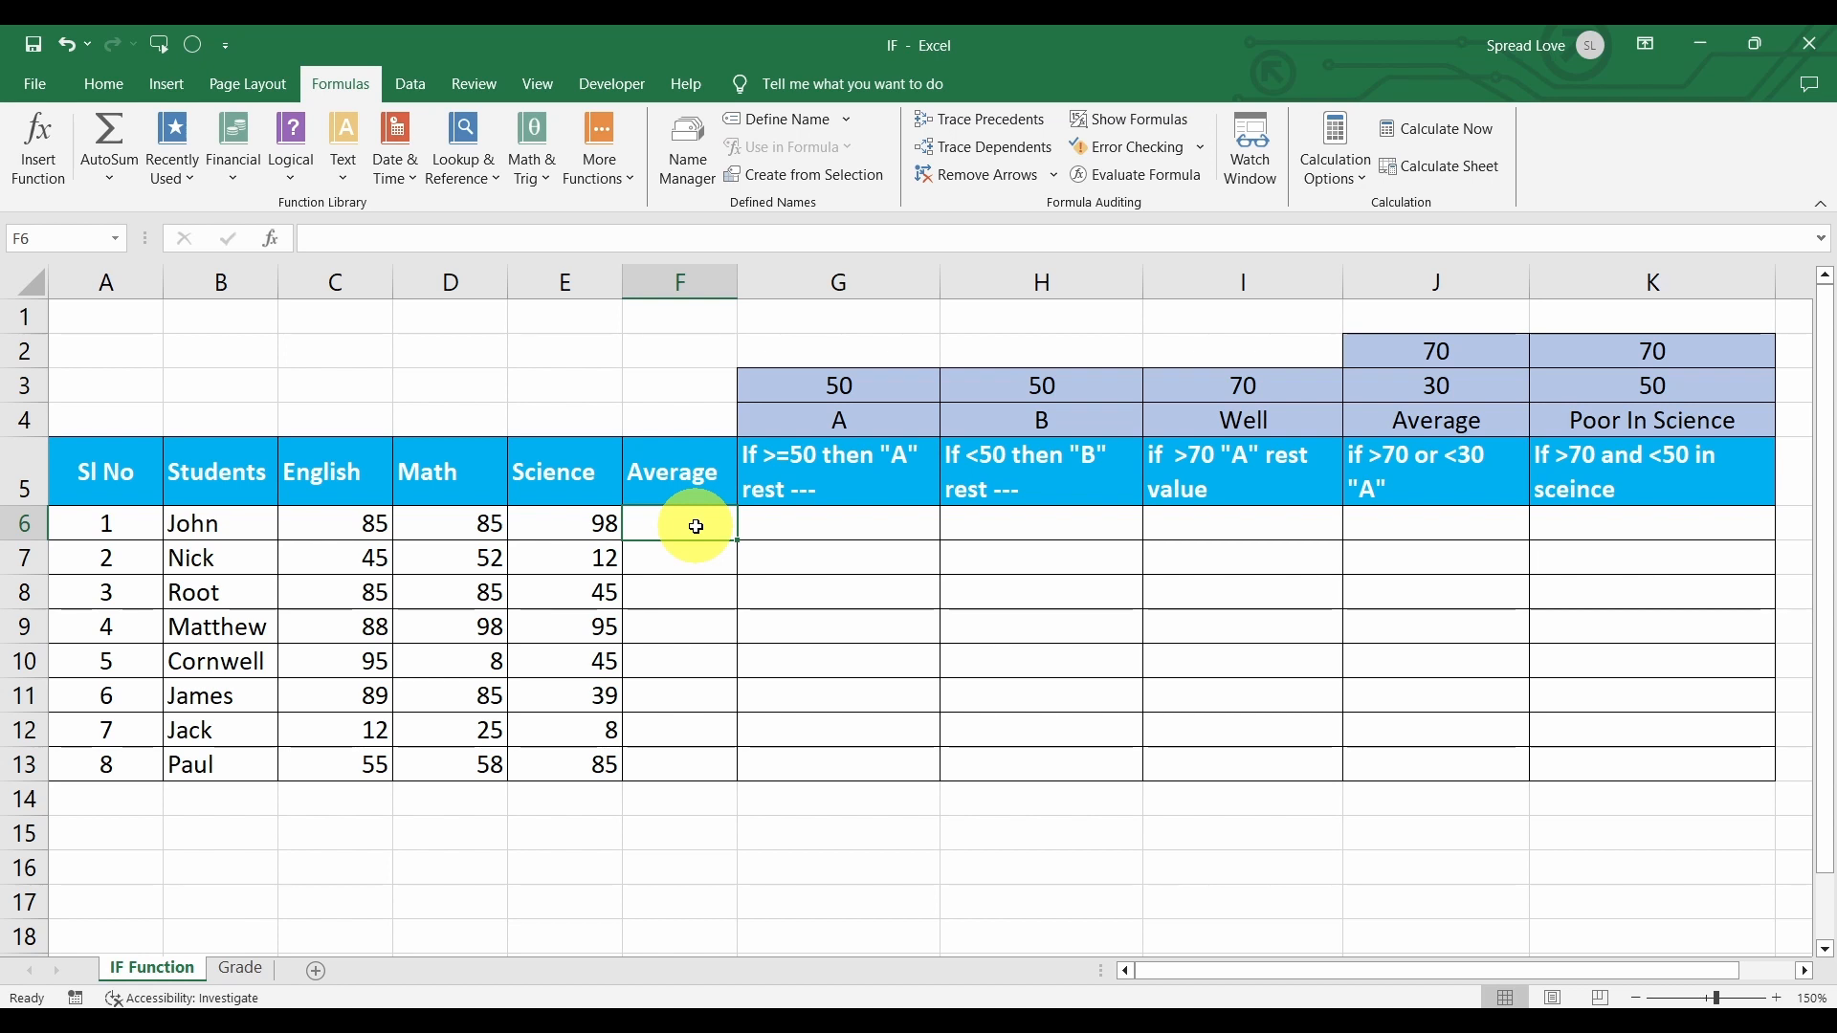
type("=")
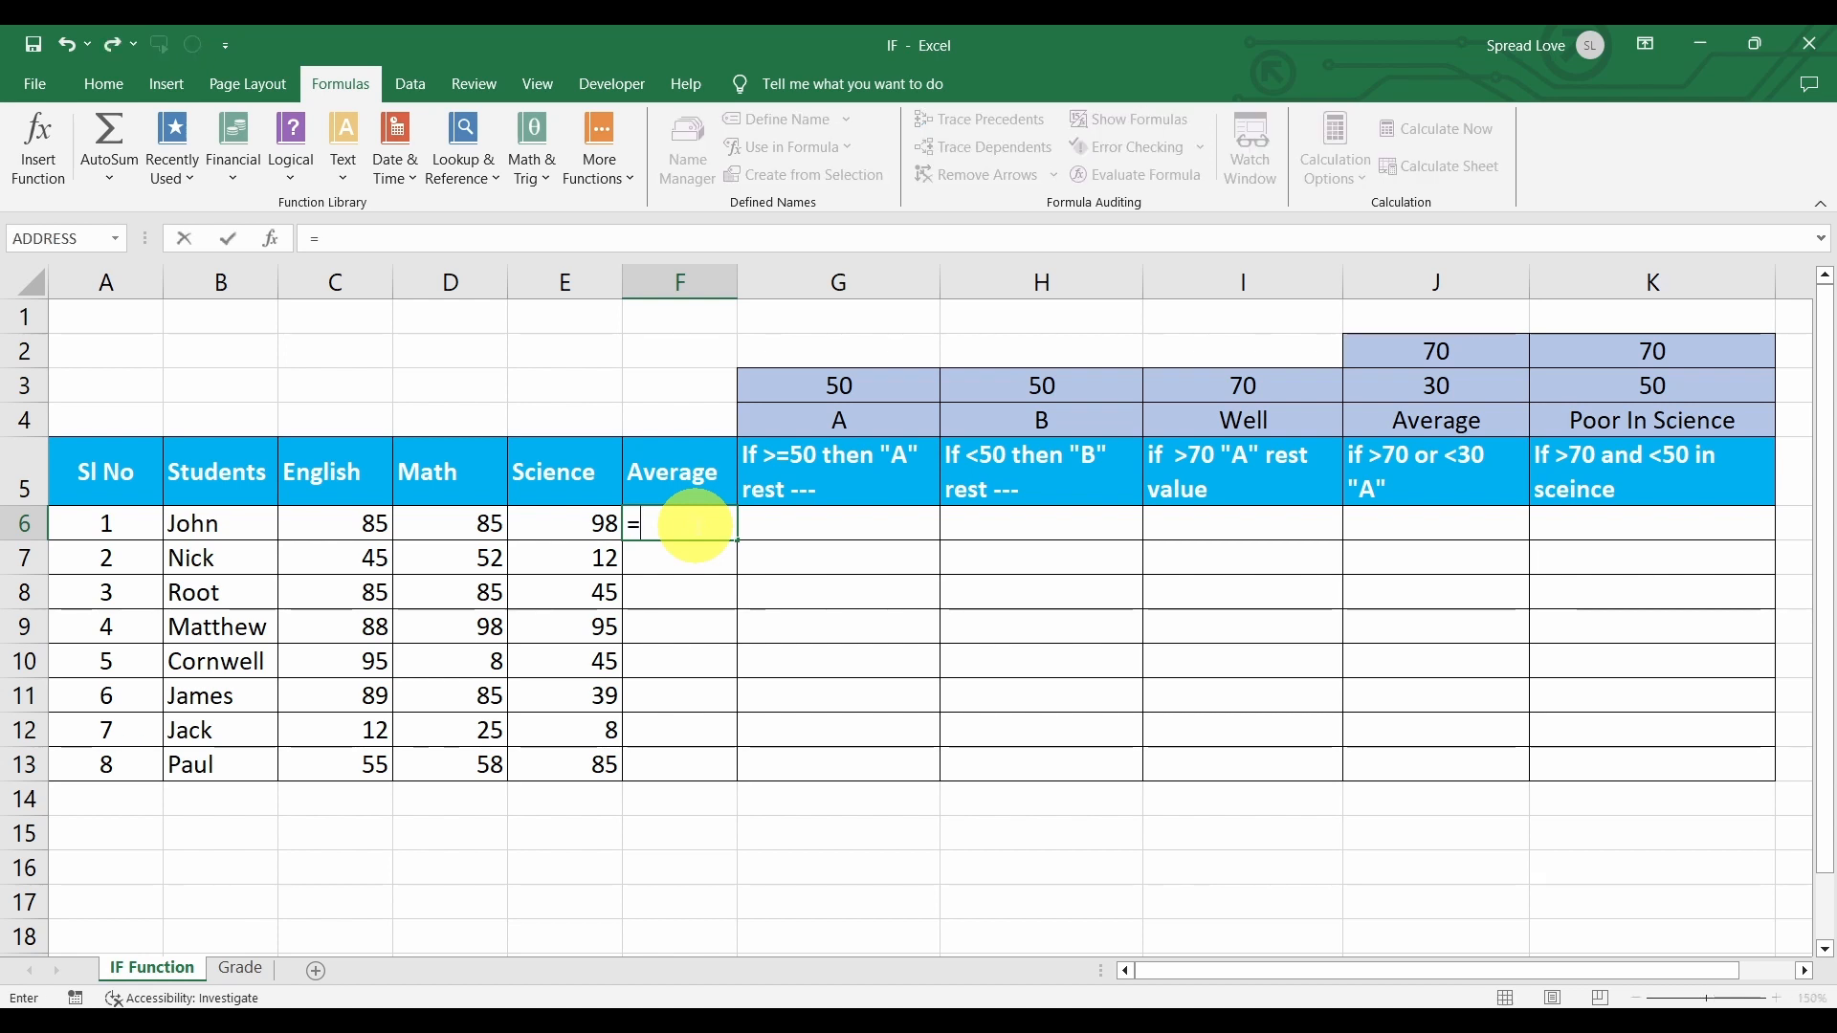
type("aver")
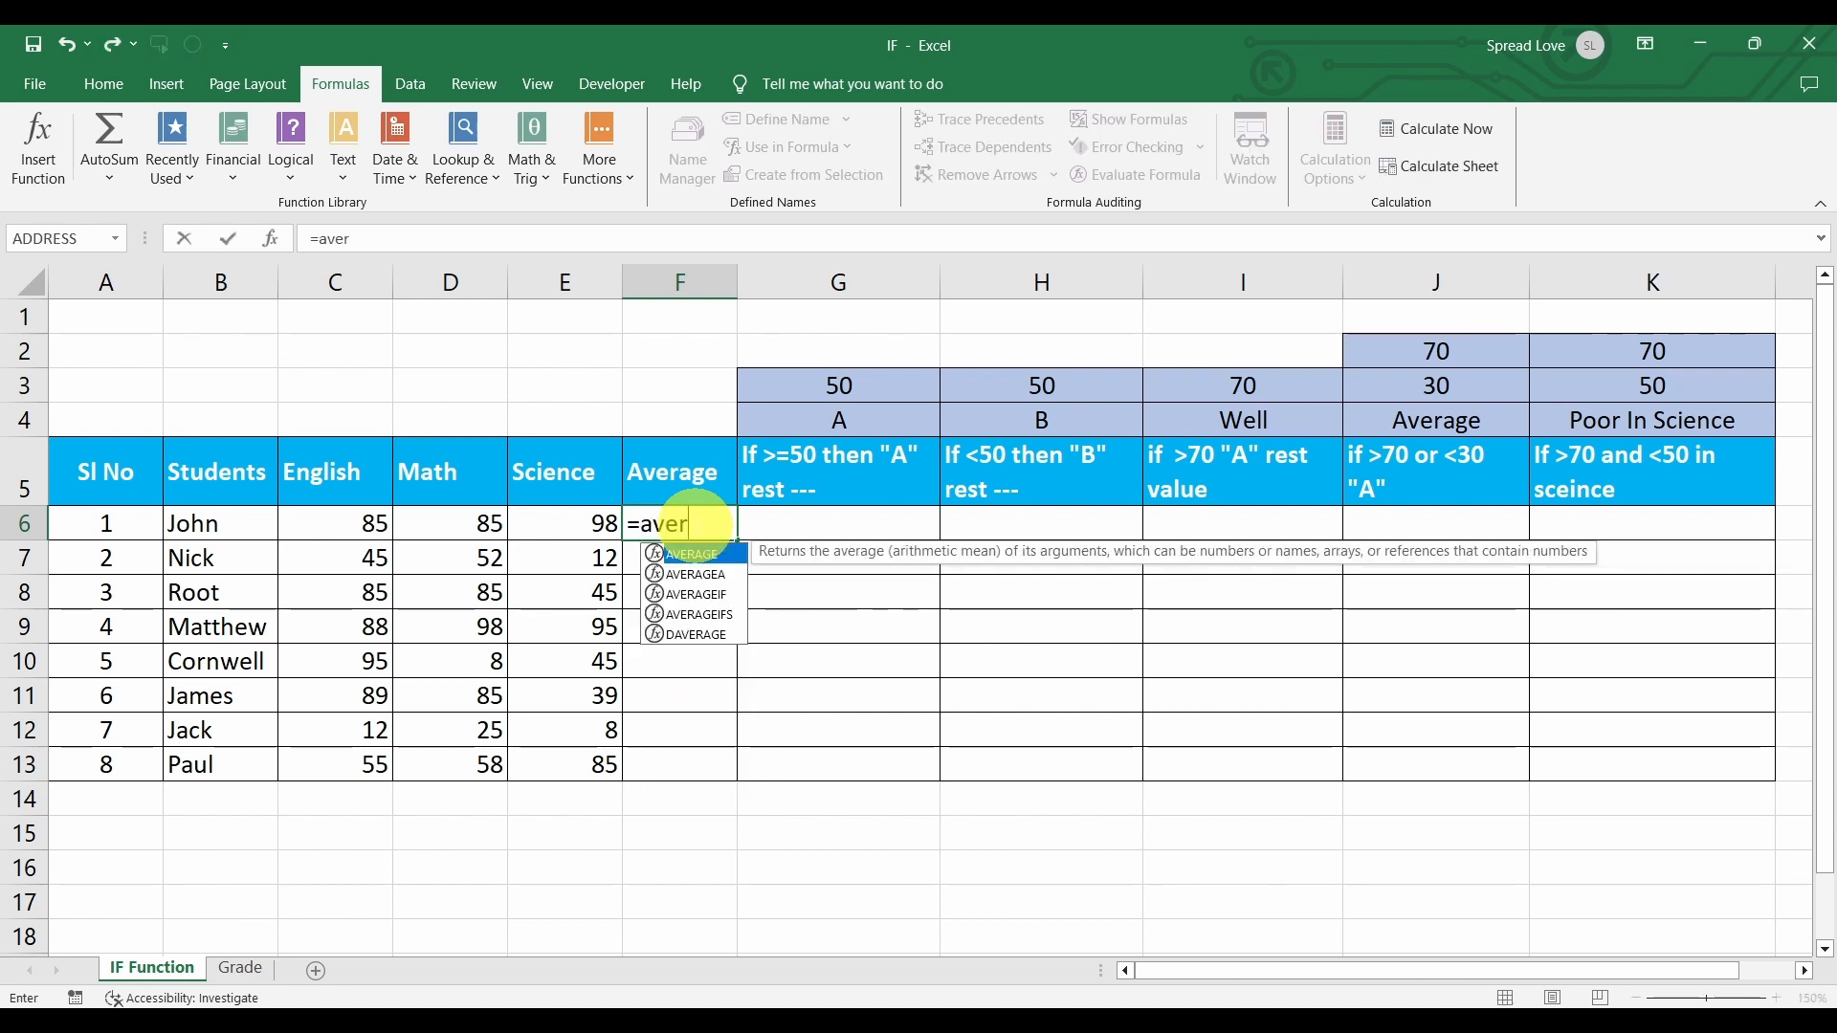
key("Tab")
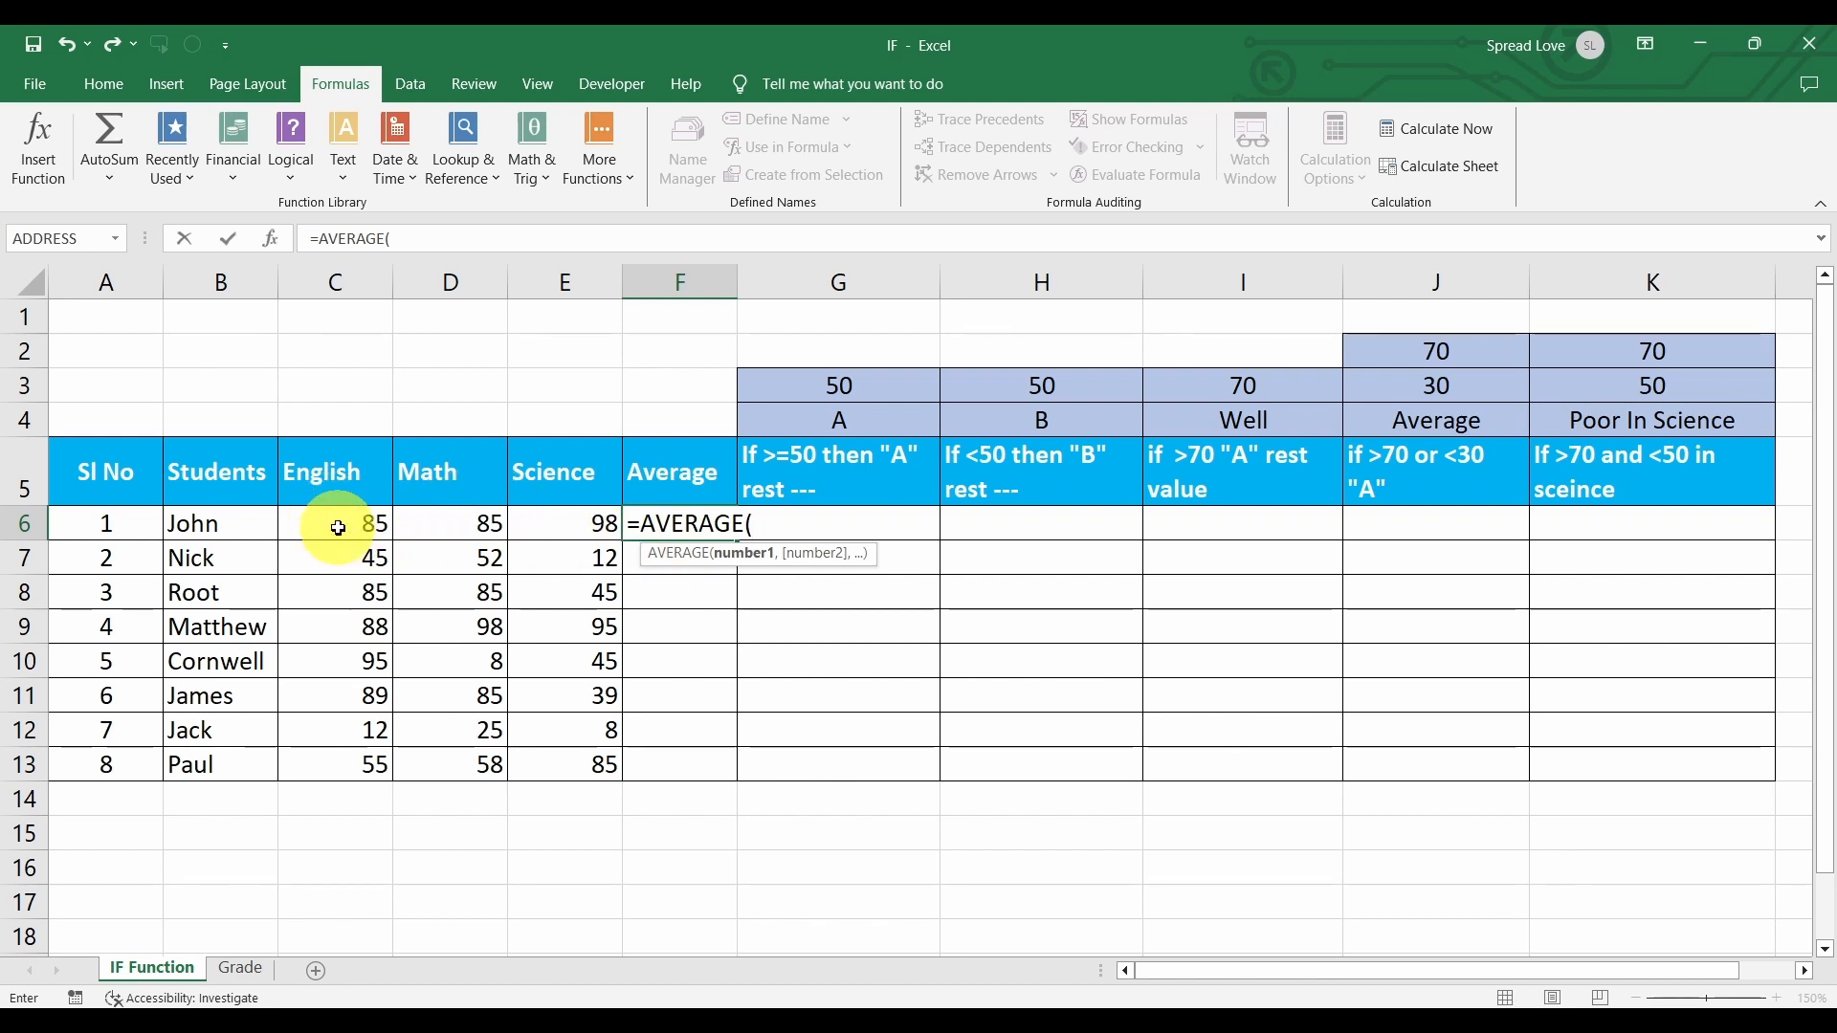
left_click_drag(338, 528, 535, 525)
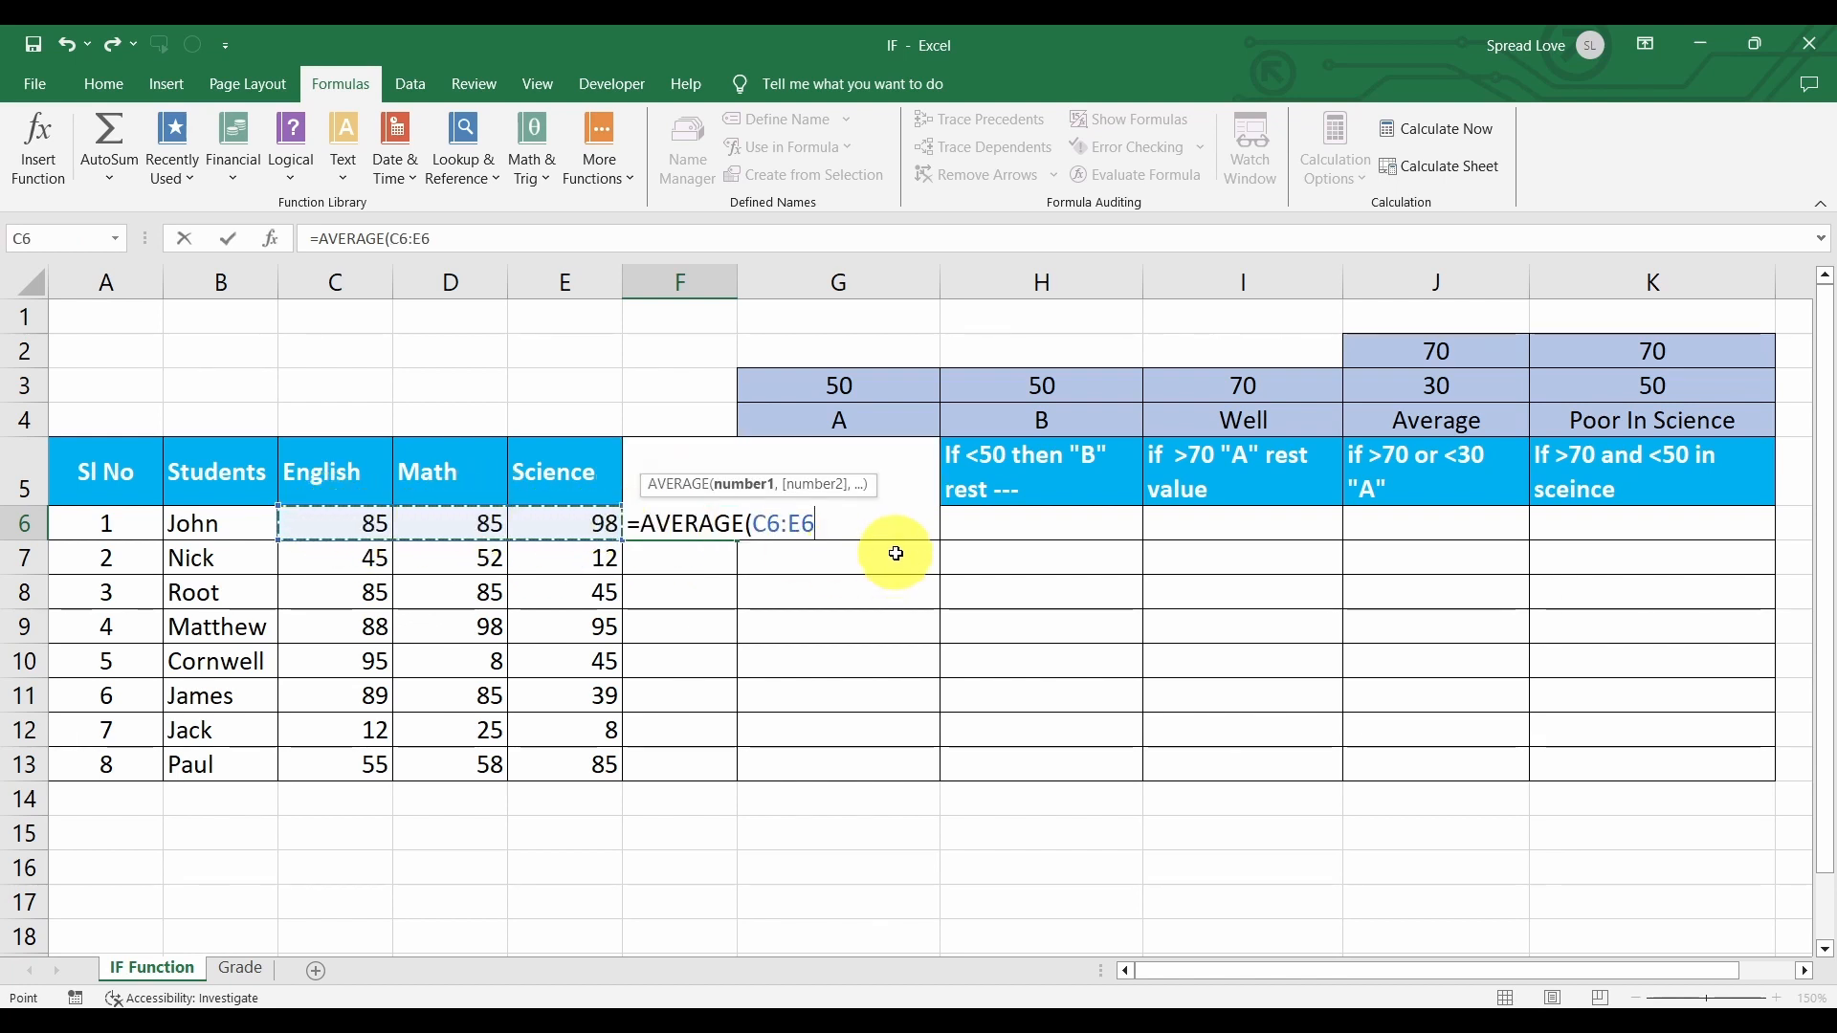
key("Return")
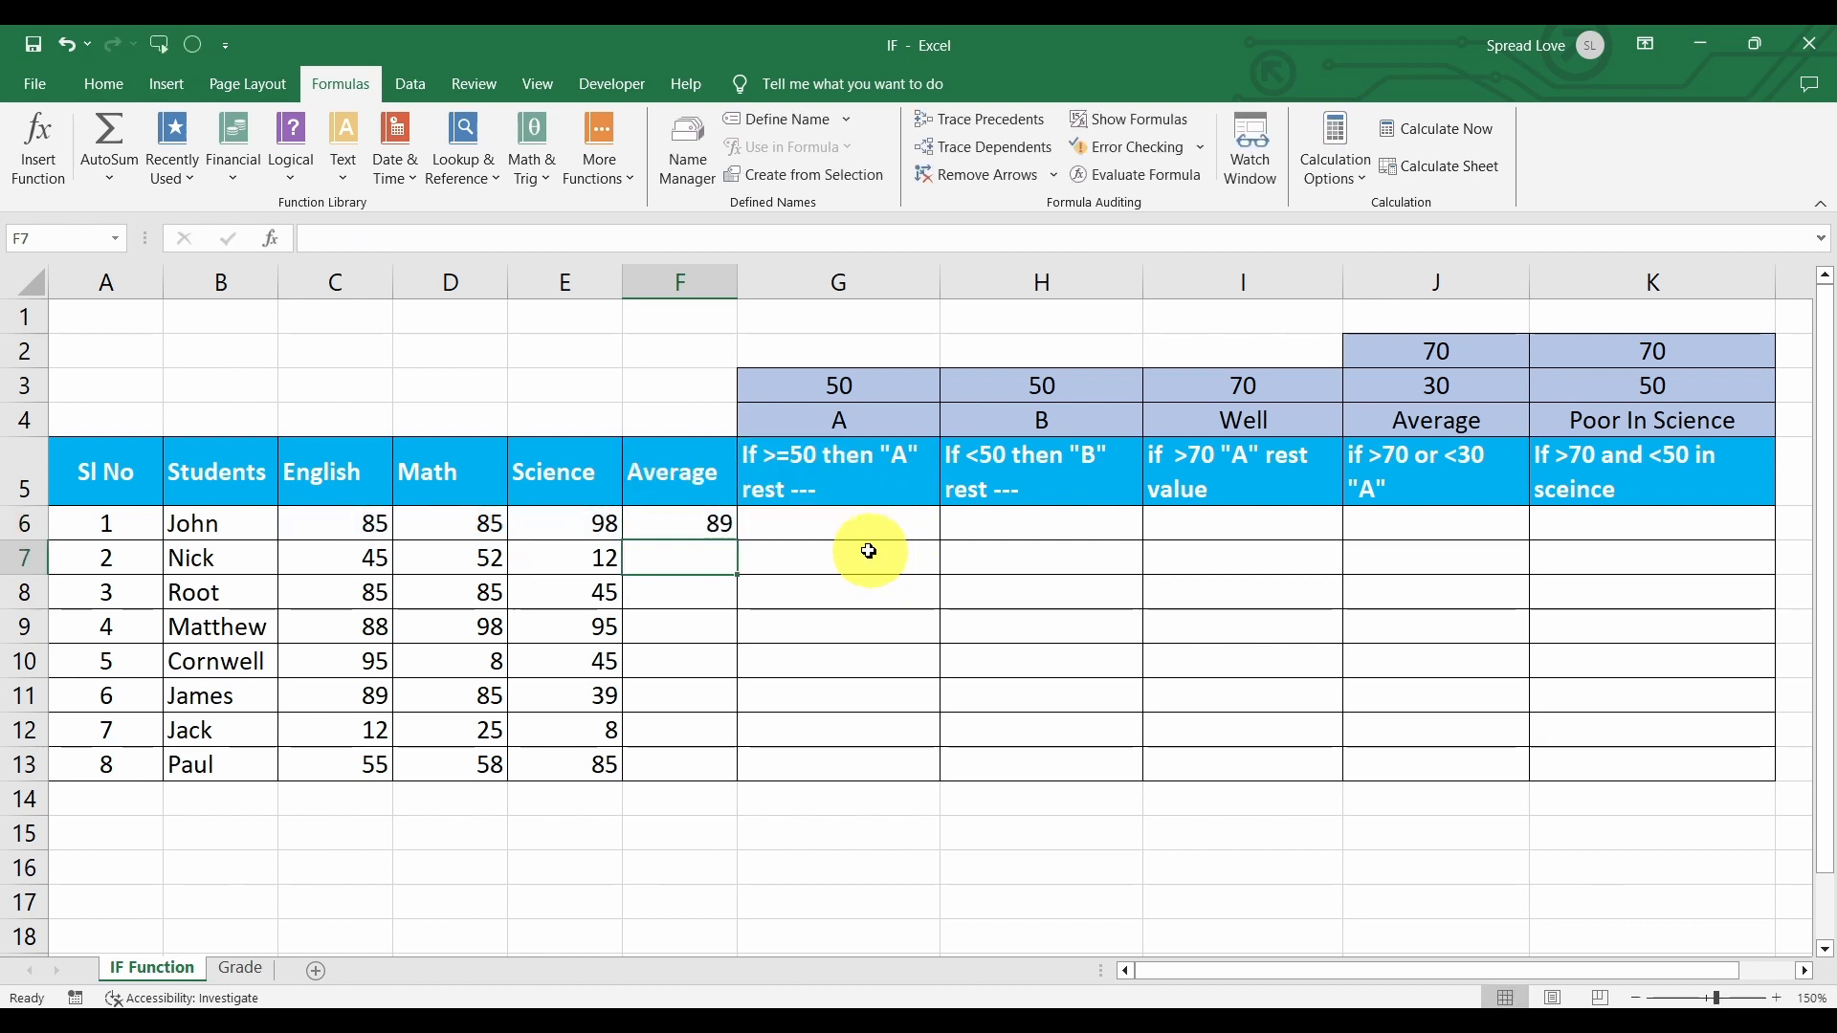
left_click(725, 525)
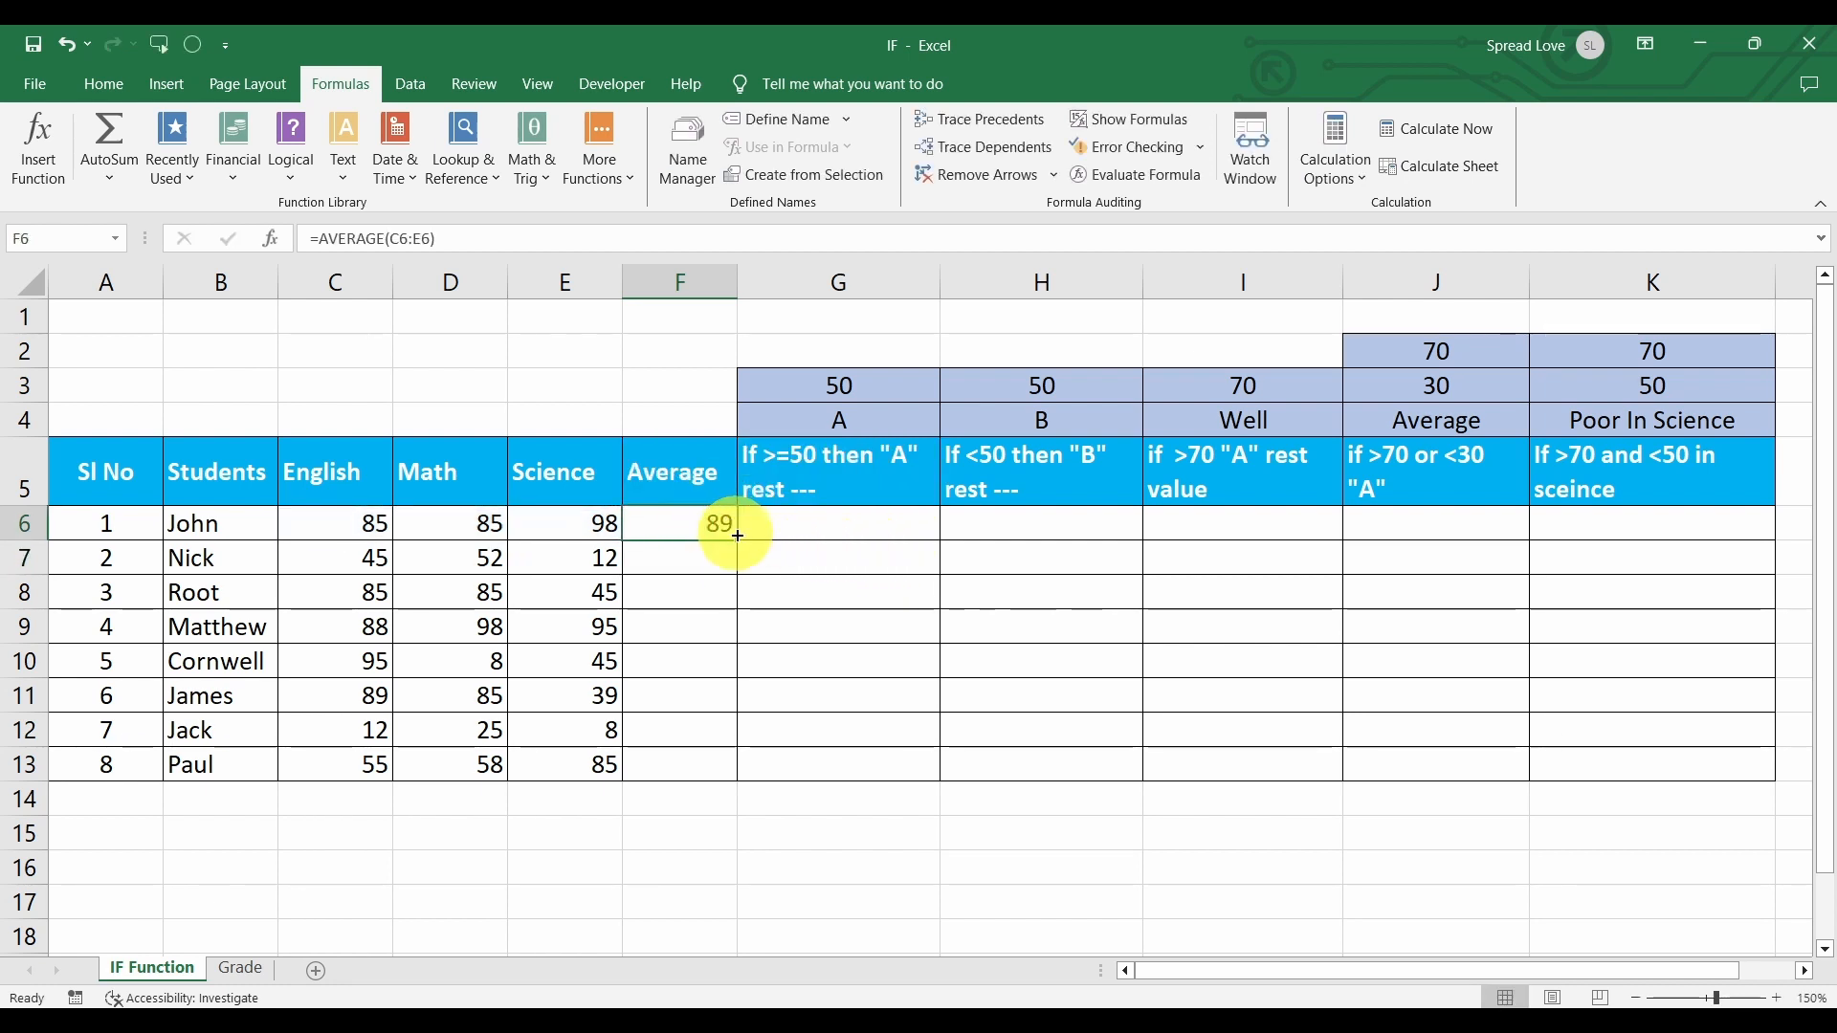
double_click(735, 538)
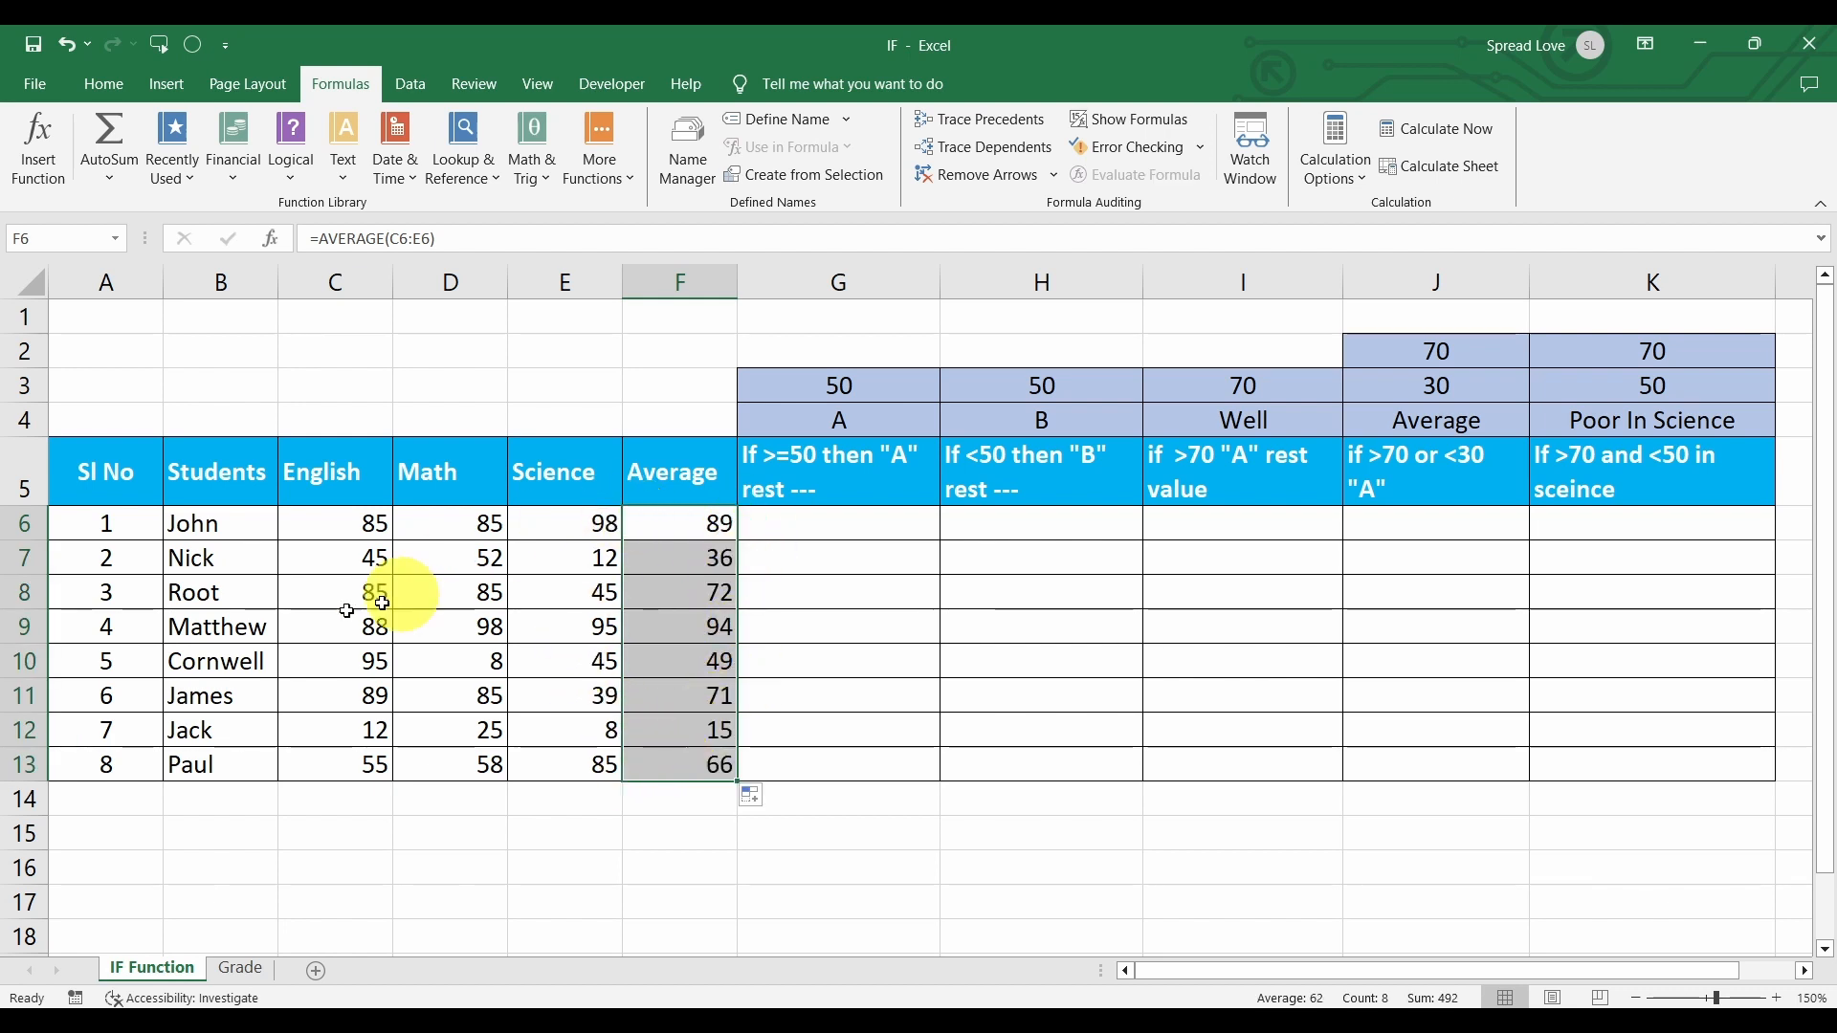
left_click(698, 522)
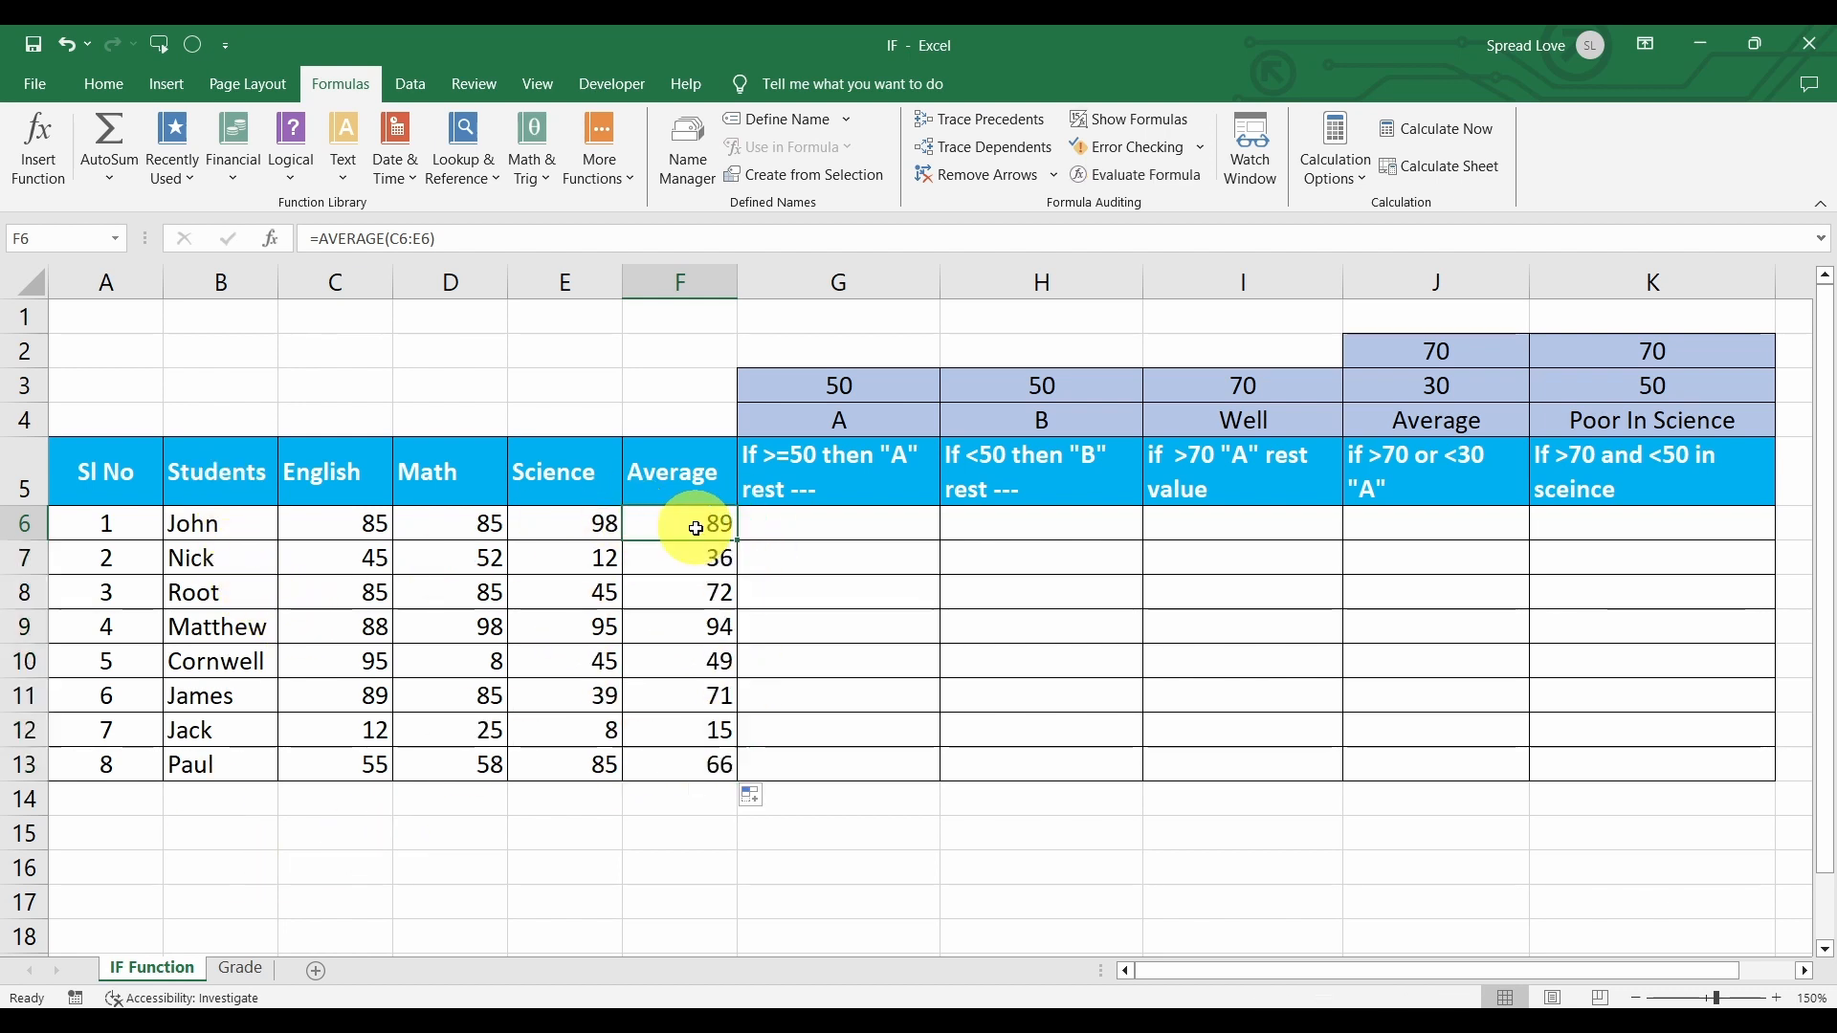
left_click(646, 620)
left_click(656, 666)
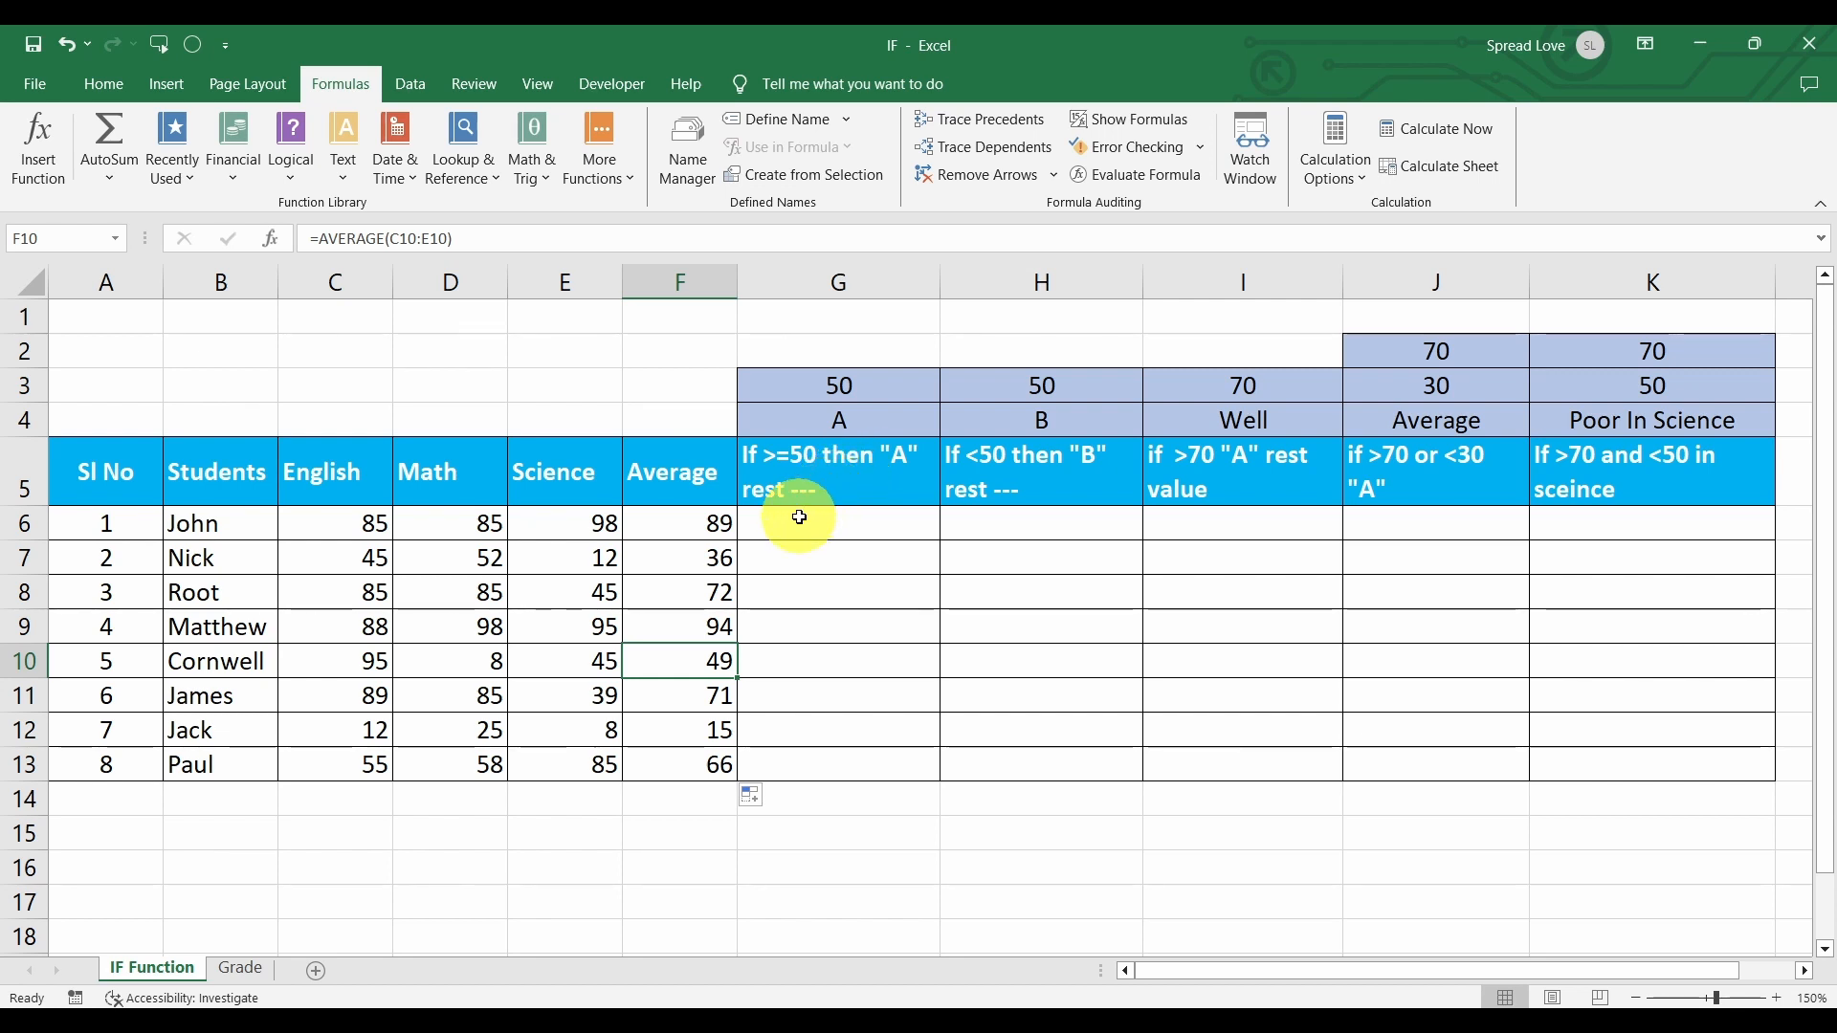
left_click(833, 527)
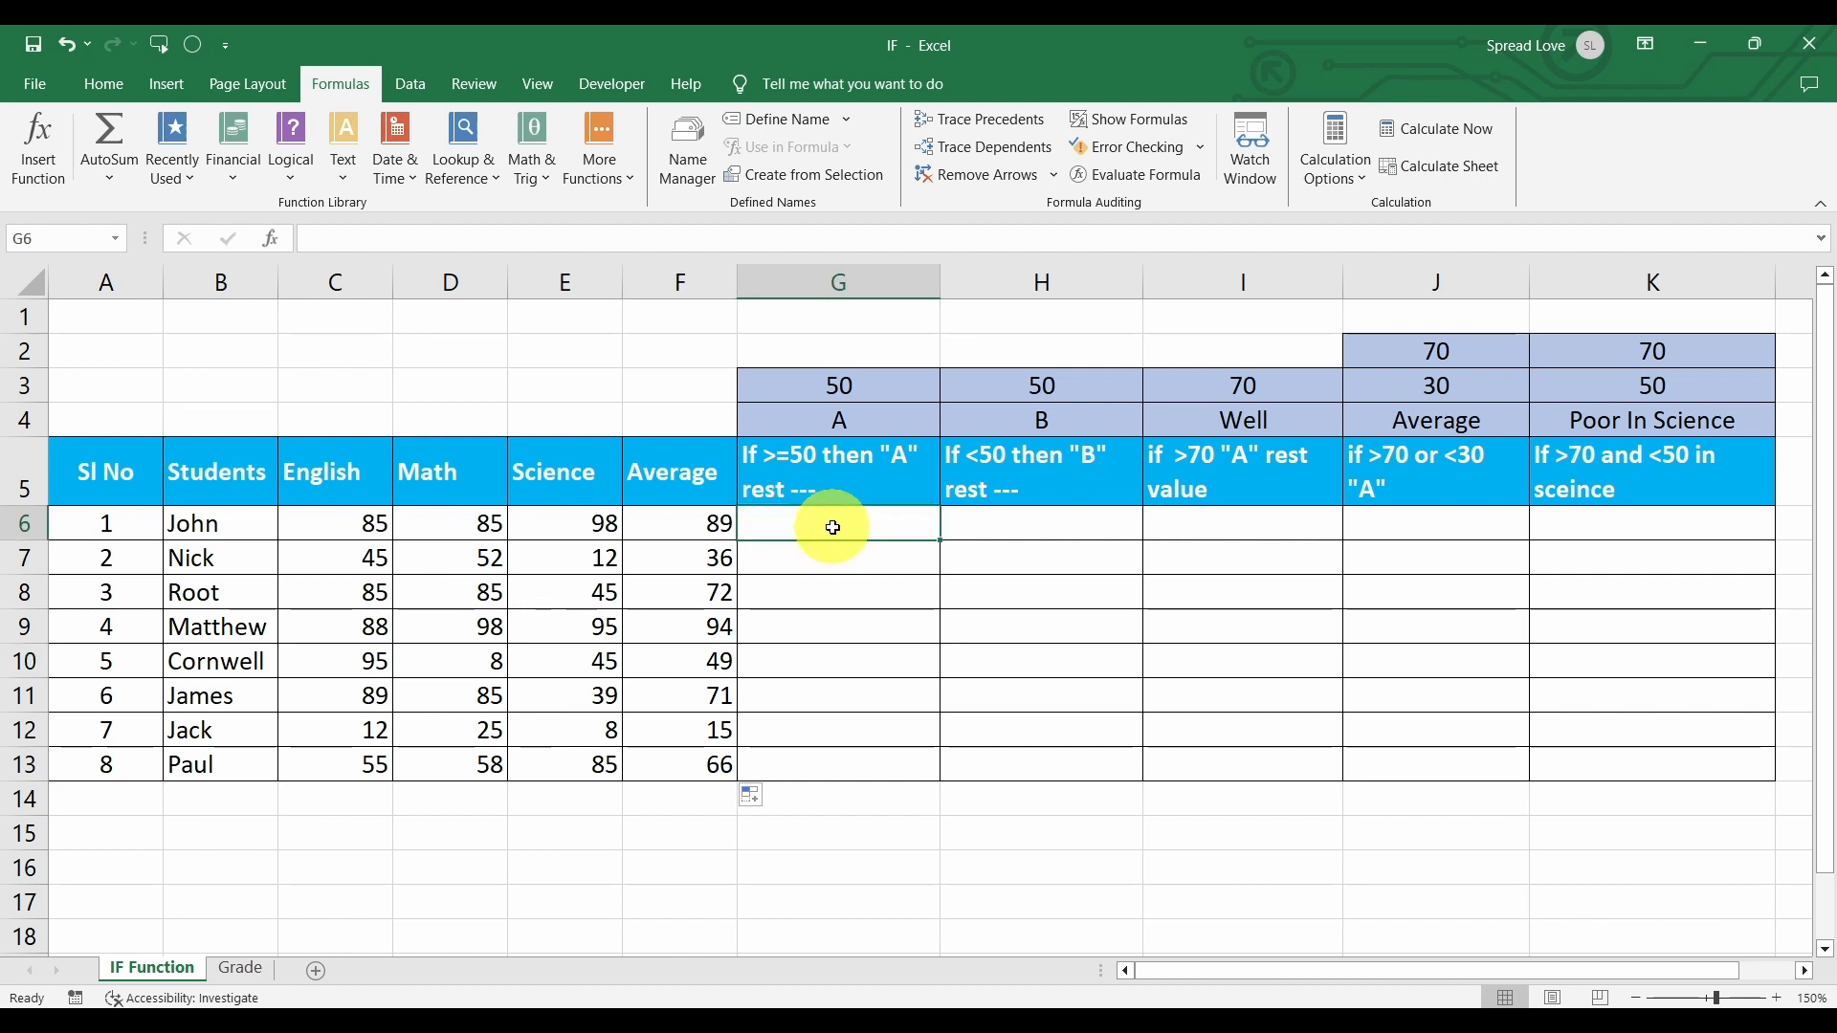
type("i=if")
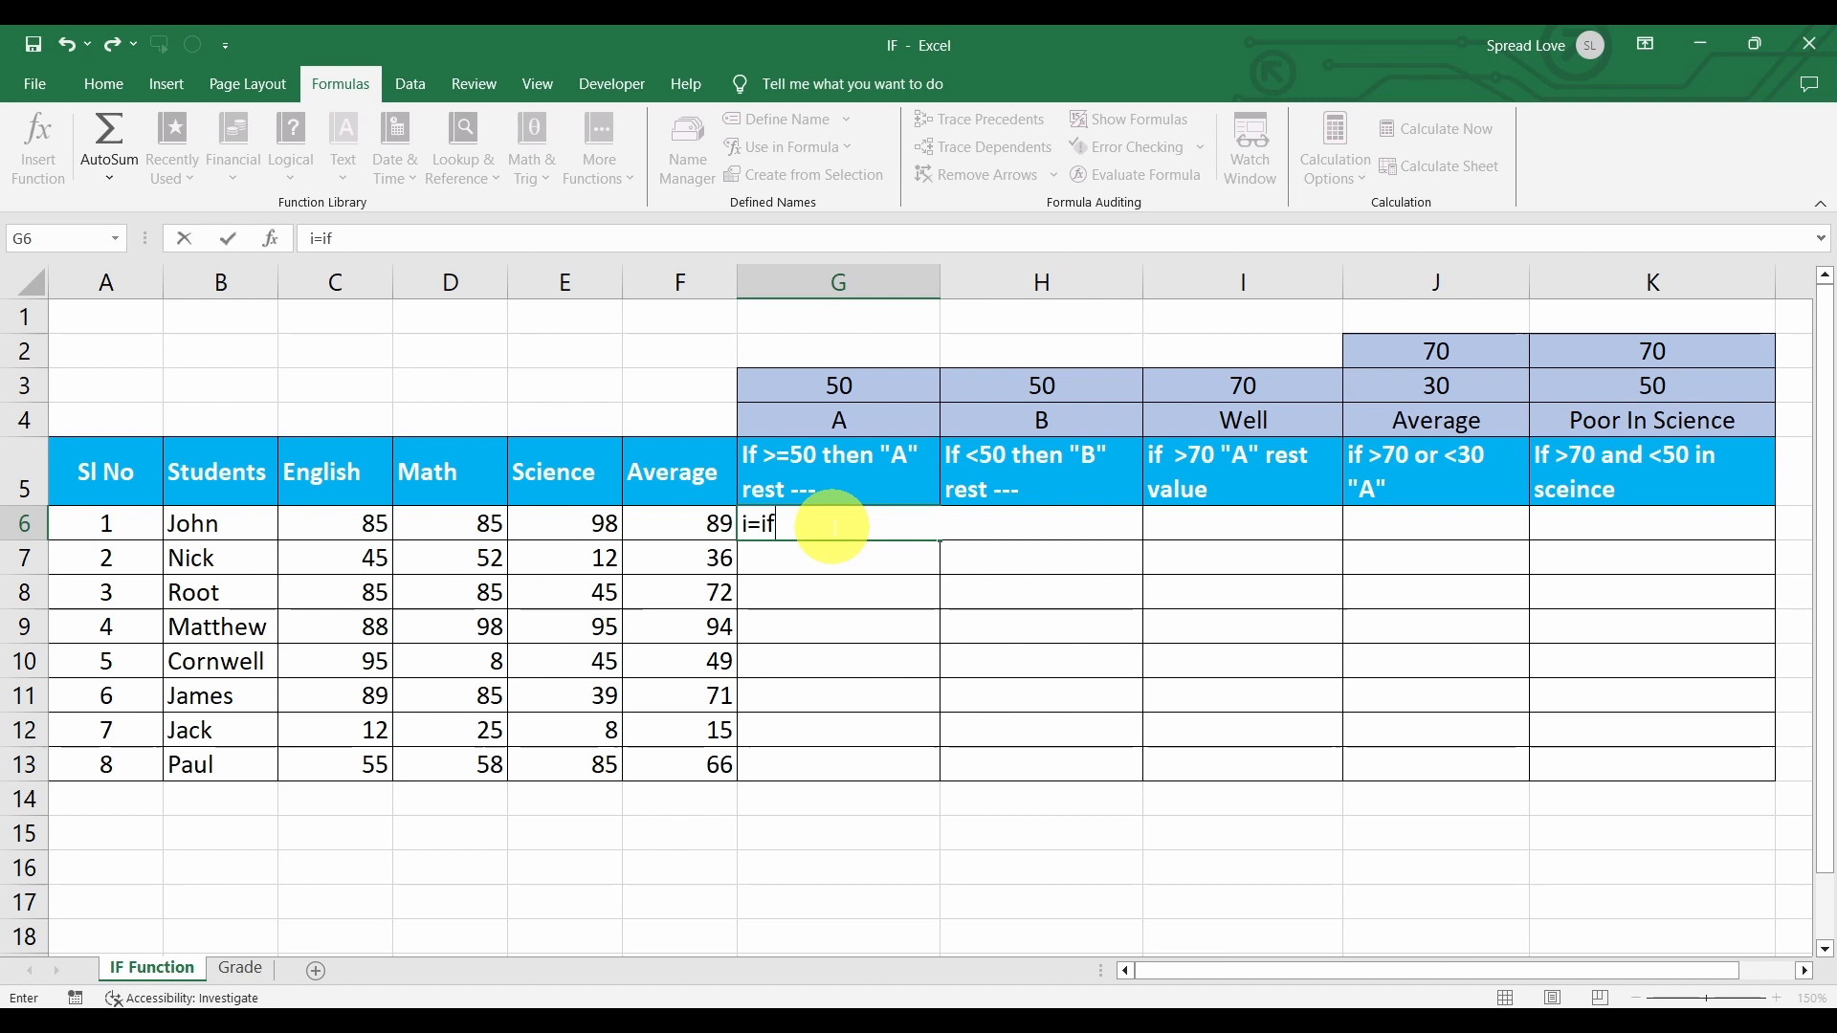
key("Tab")
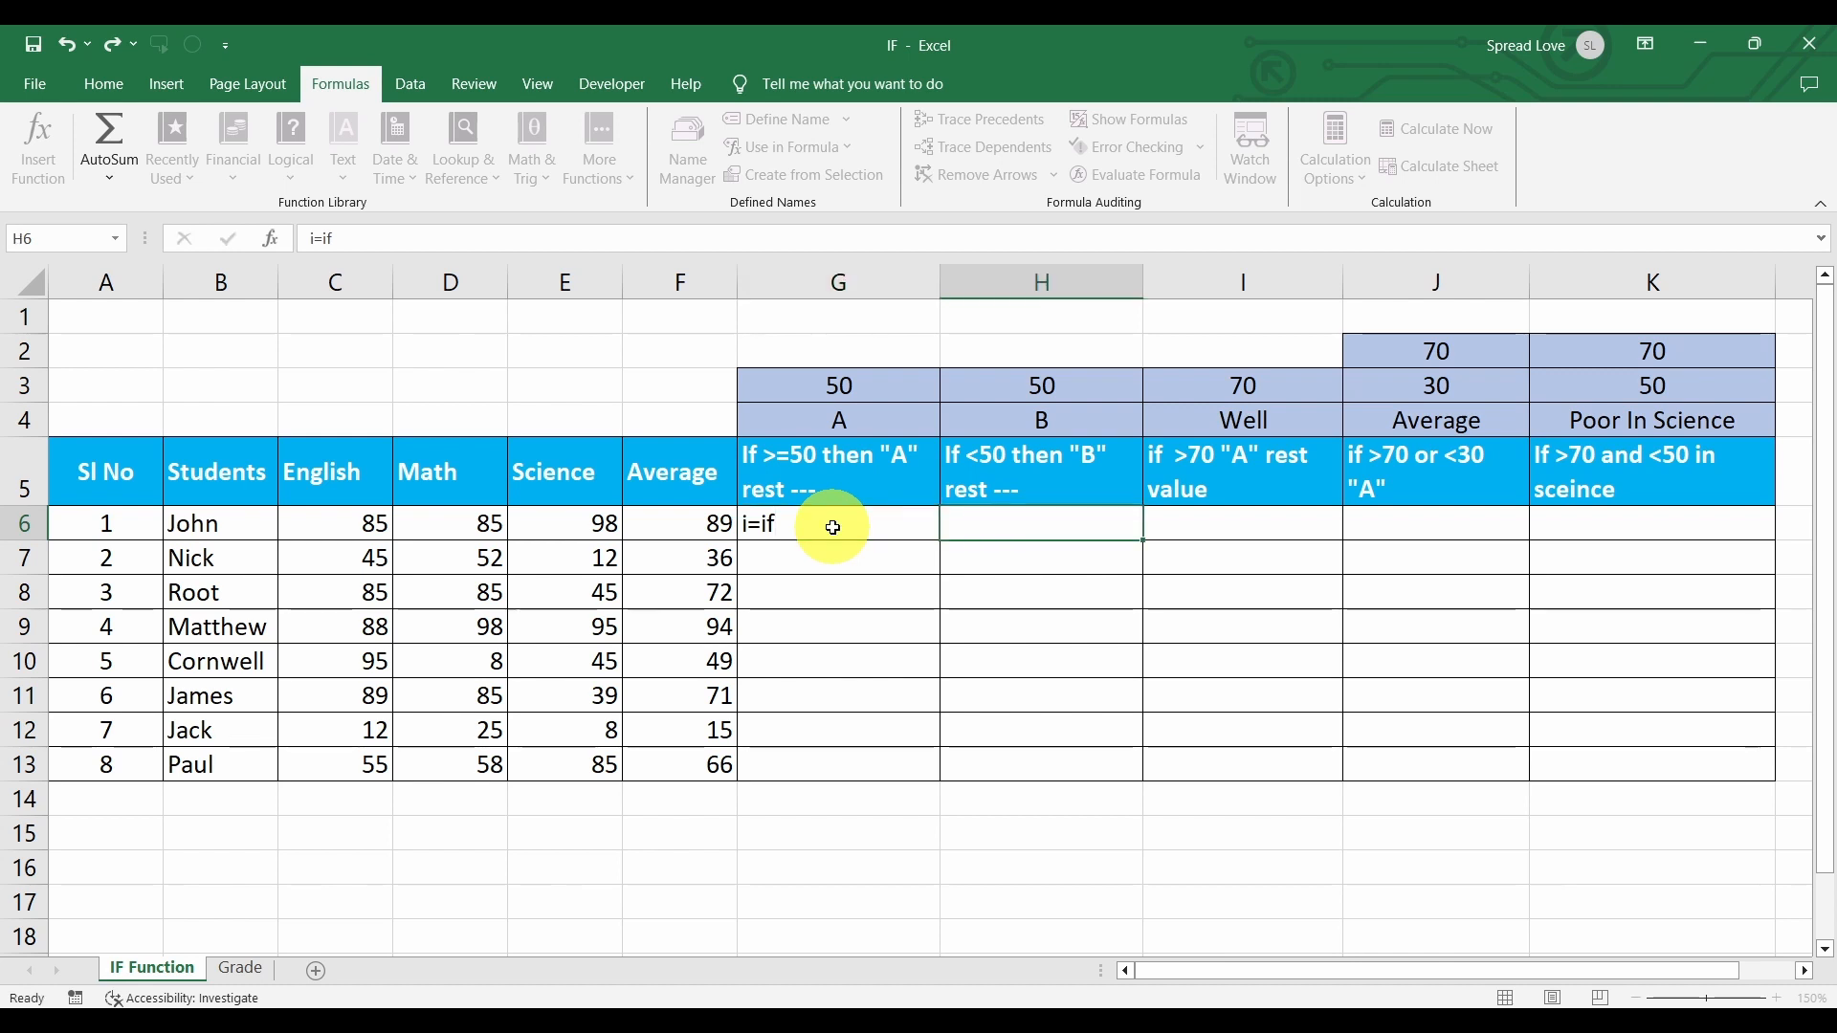
double_click(833, 527)
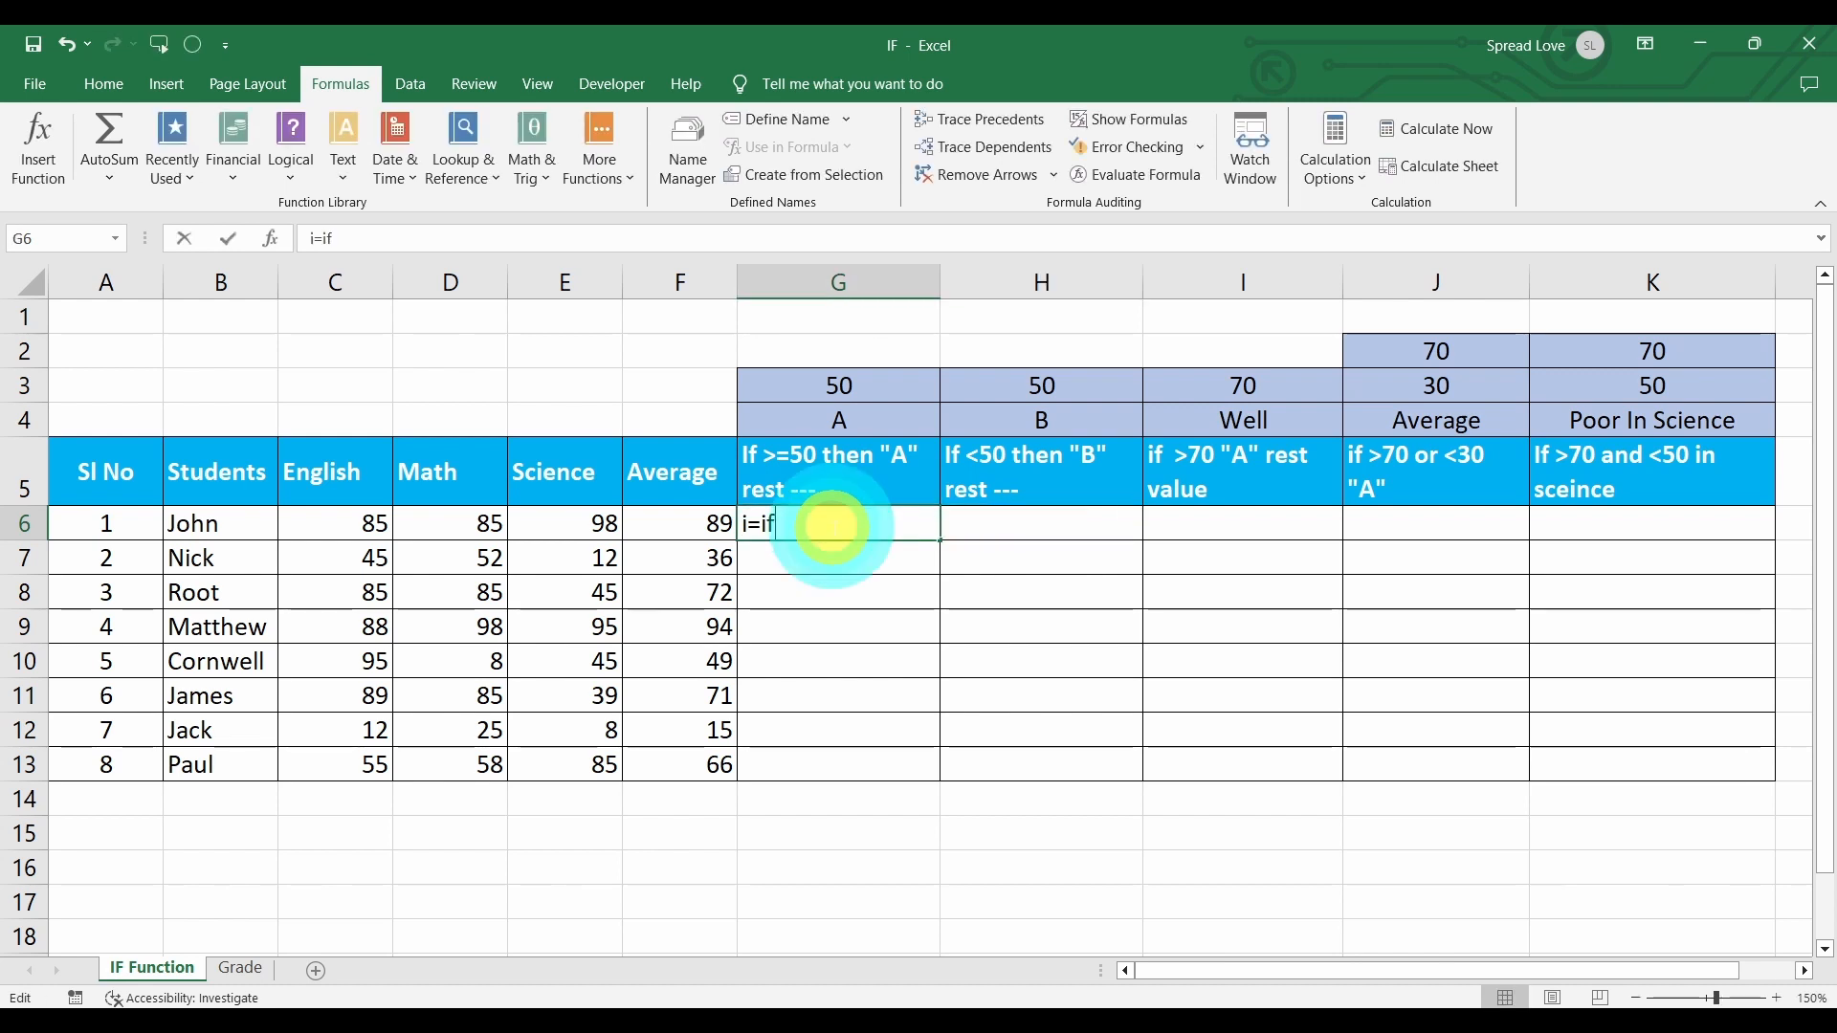
key("BackSpace")
Begin an IF formula in G6 with the logical test F6>=$G$3, keeping the threshold reference absolute.
type("=")
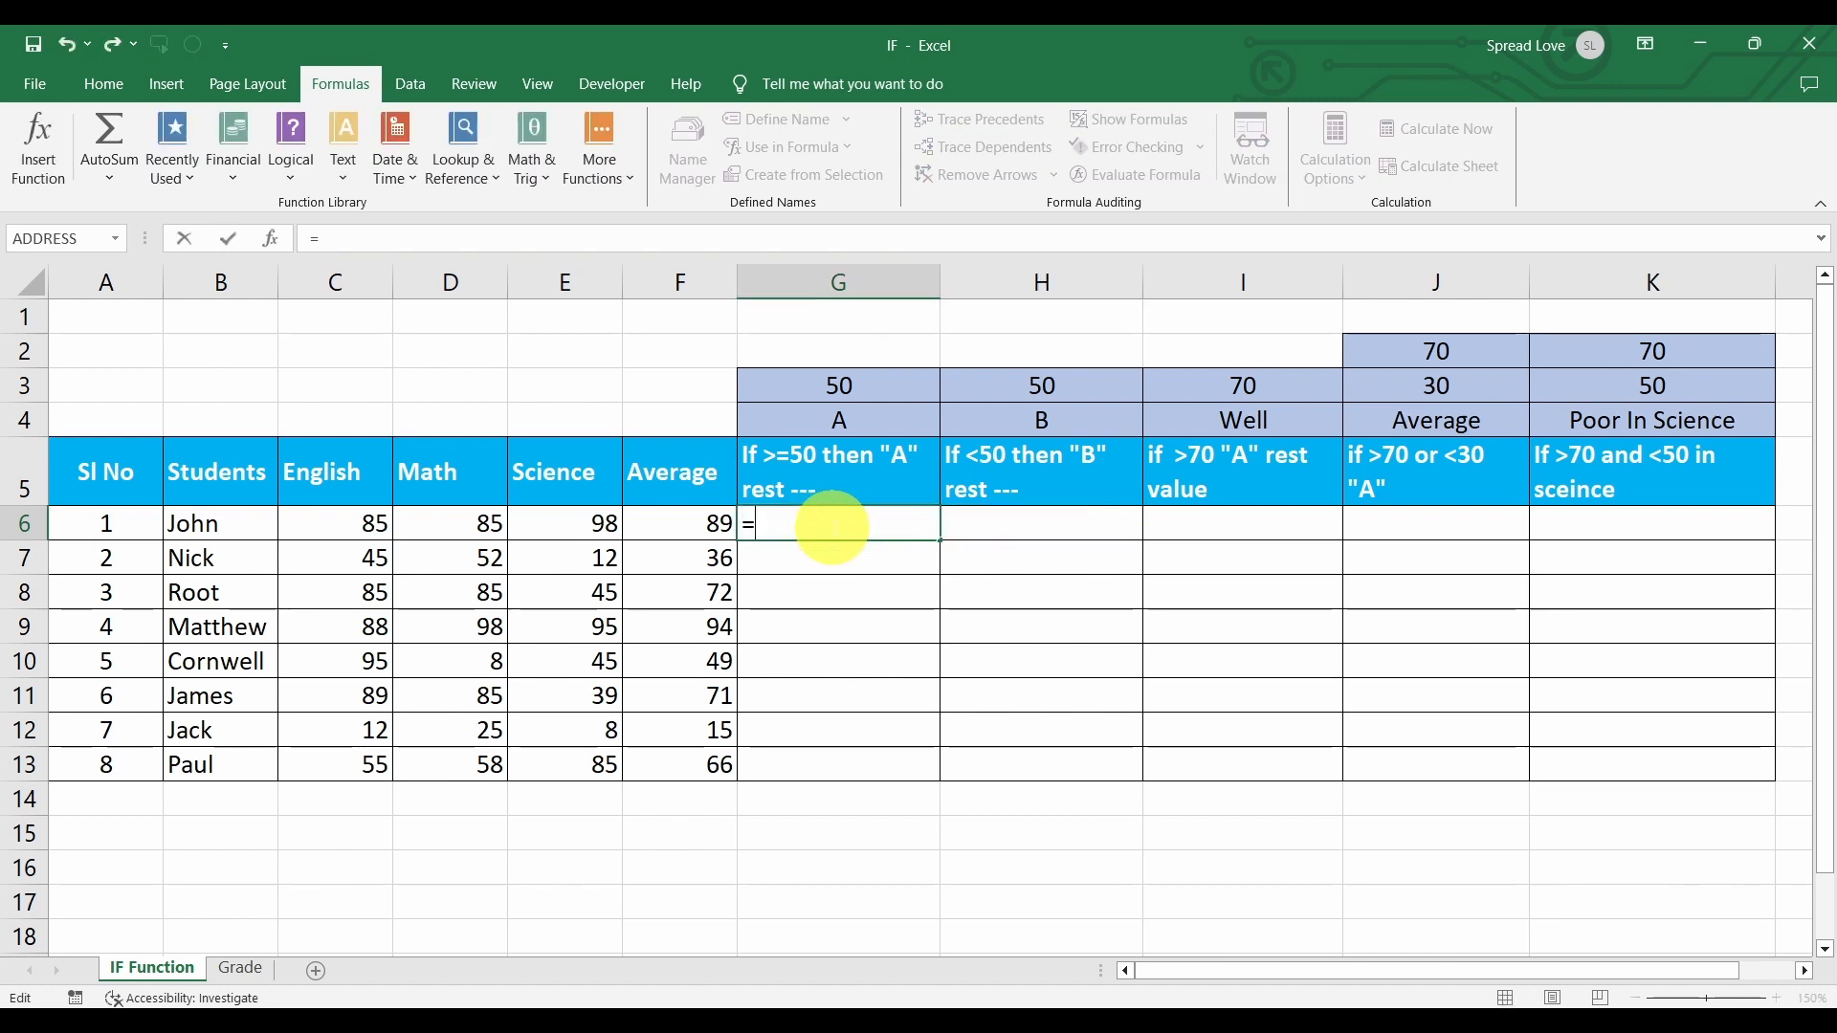
type("if")
key("Tab")
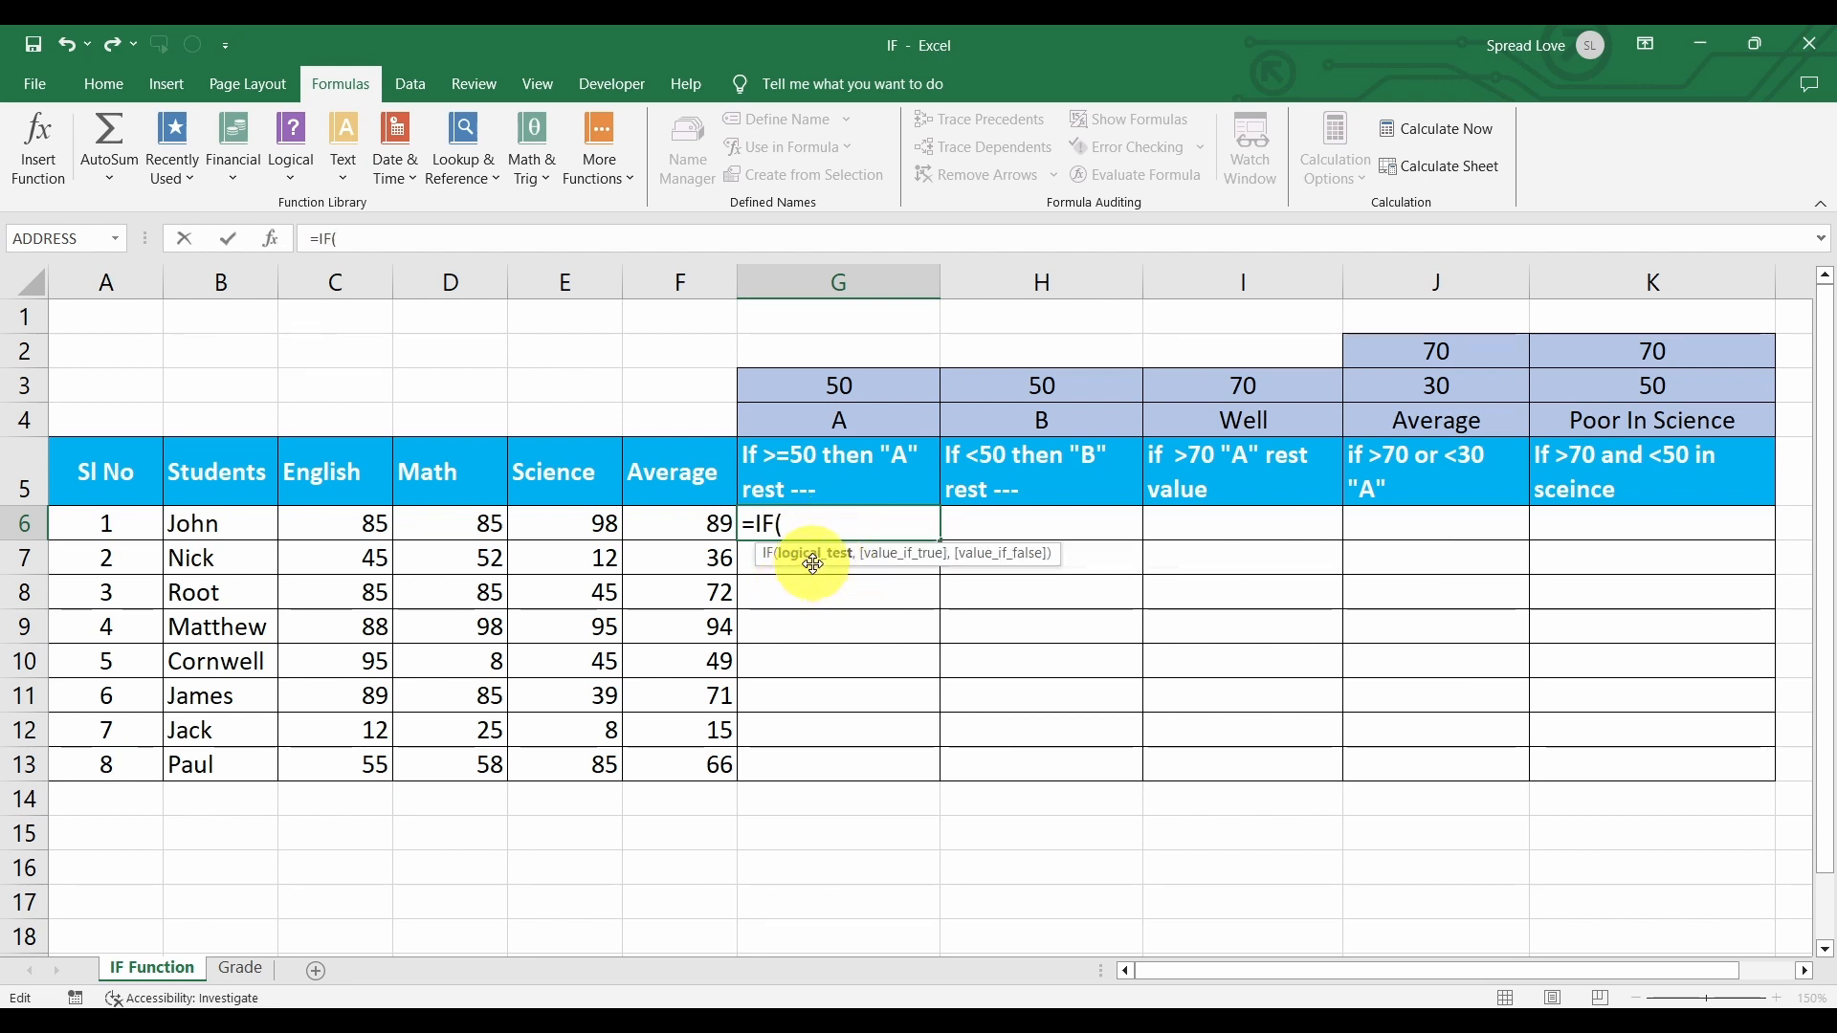
left_click(696, 527)
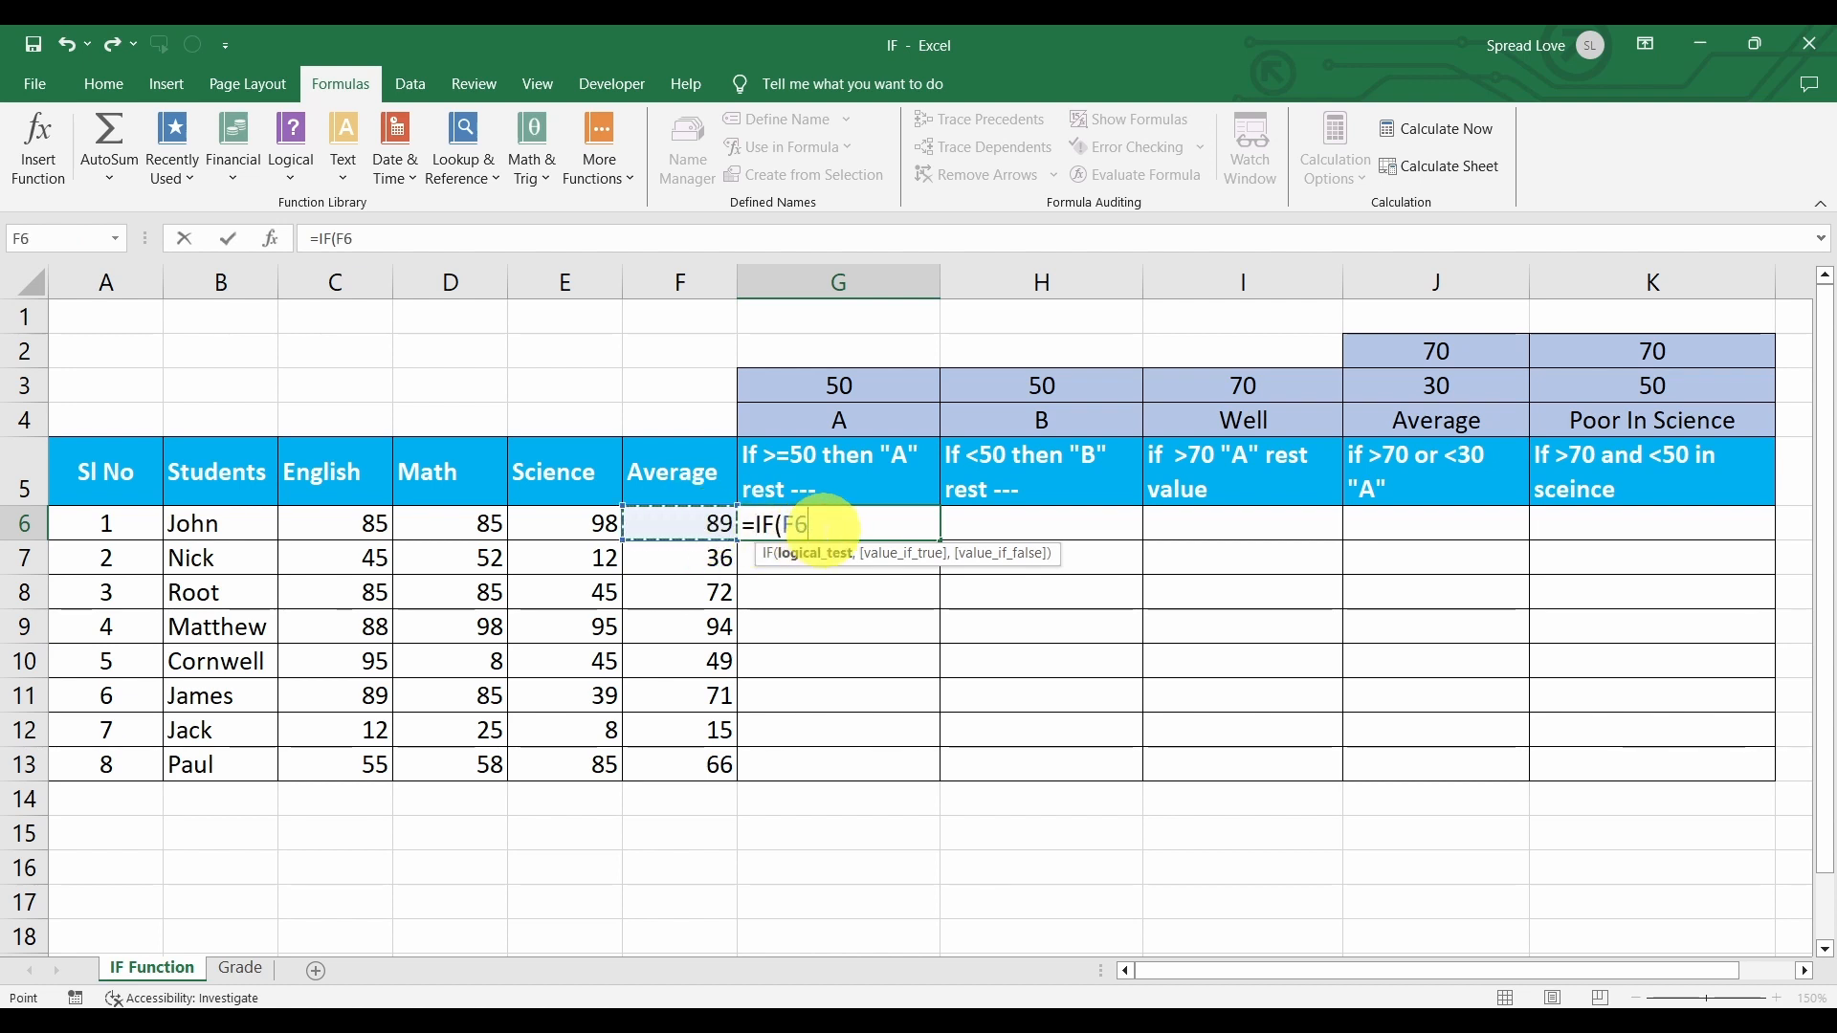
type(">=")
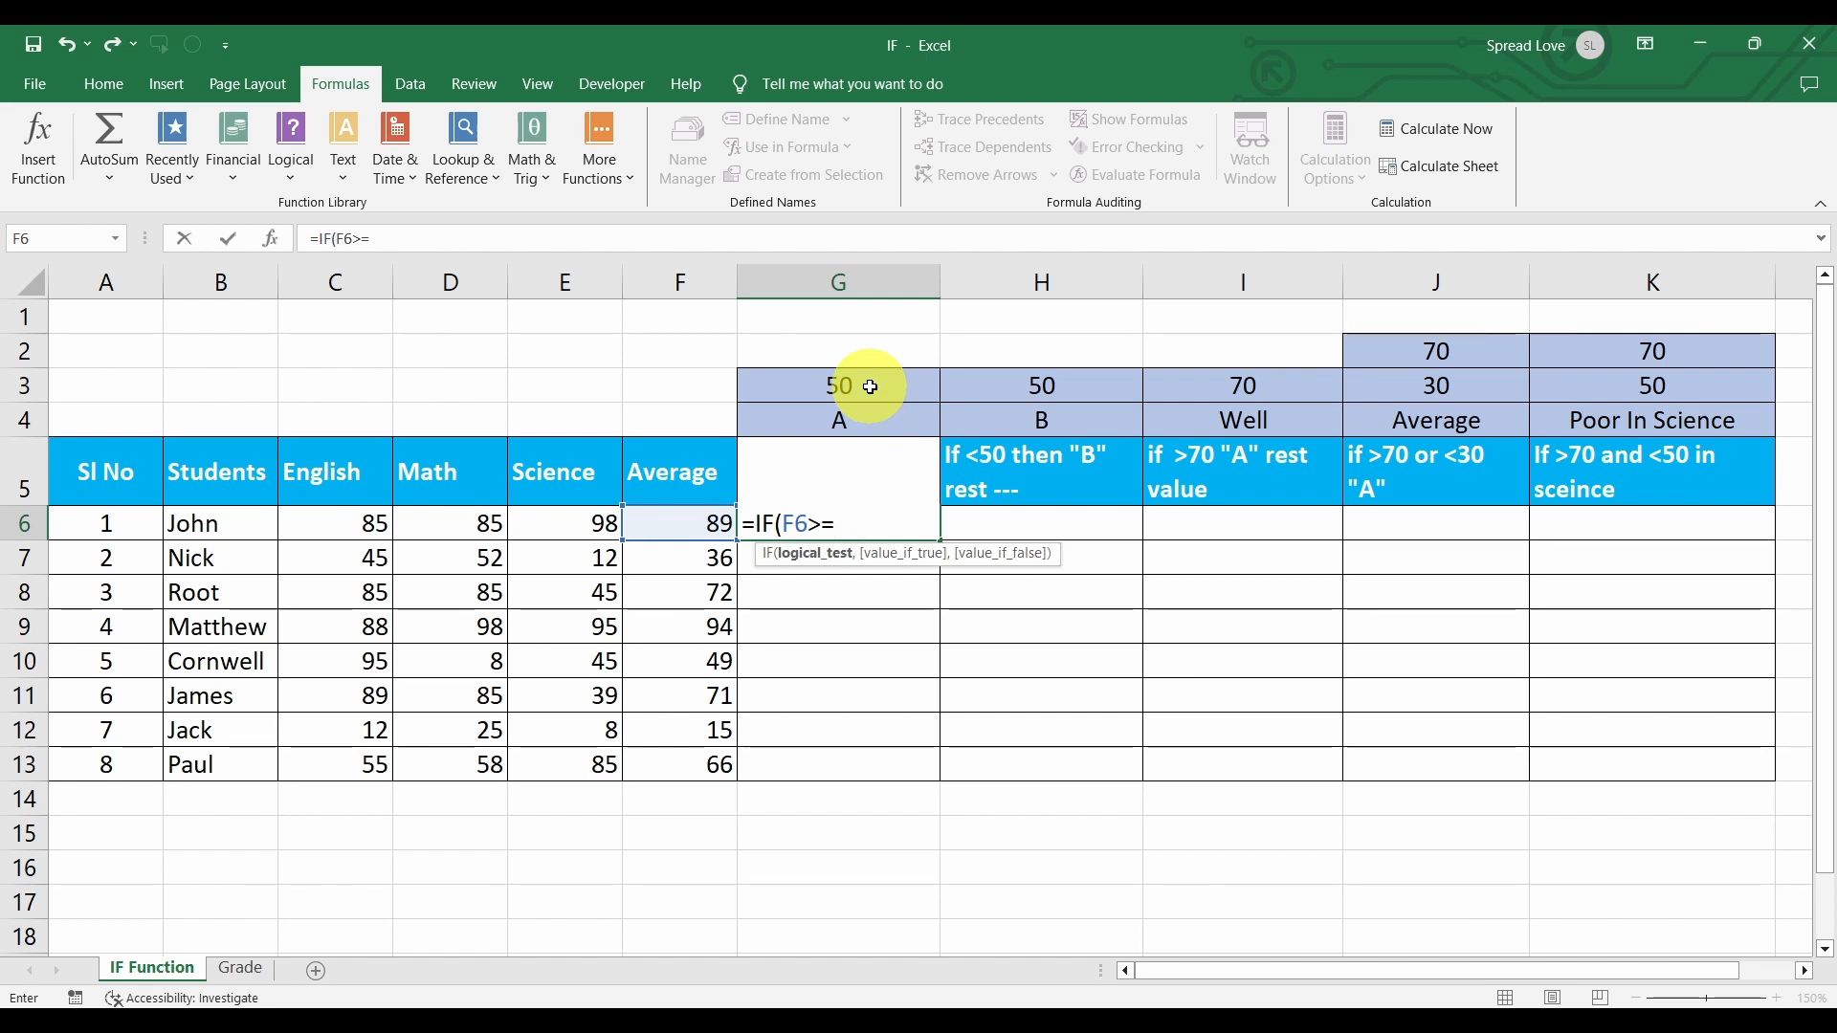
left_click(870, 386)
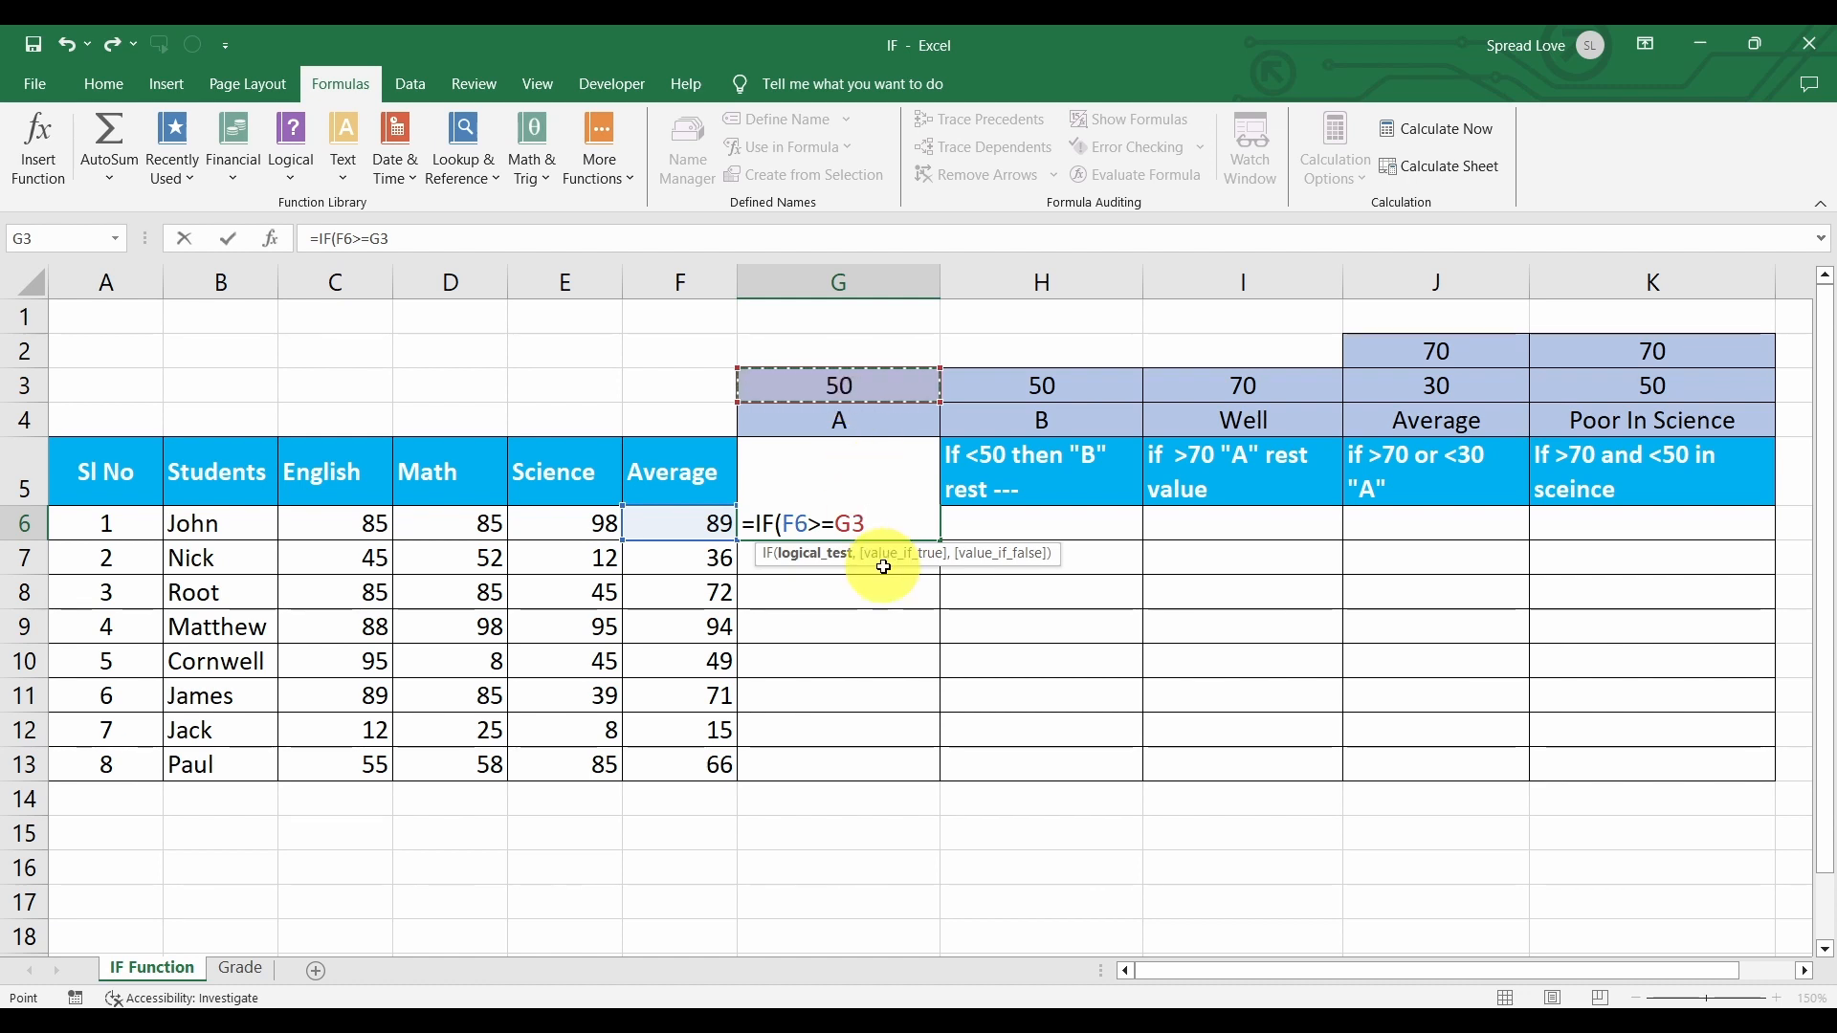
key("F4")
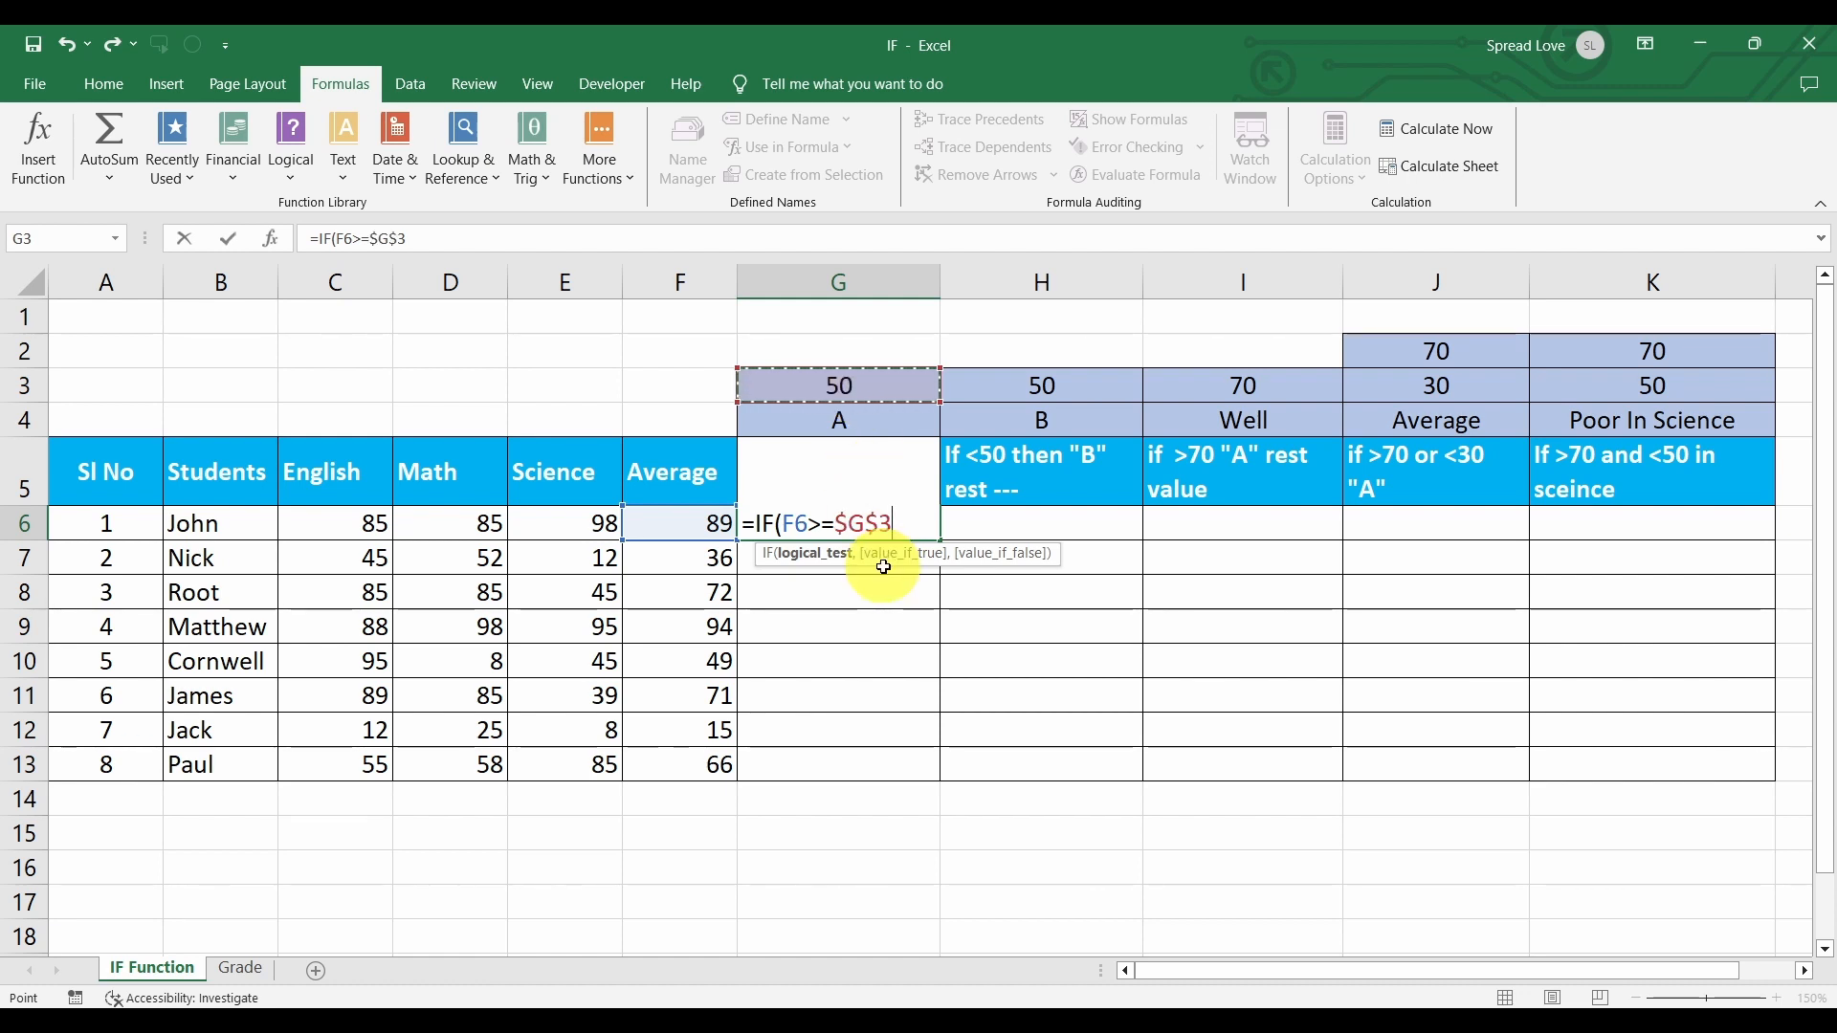
type(",")
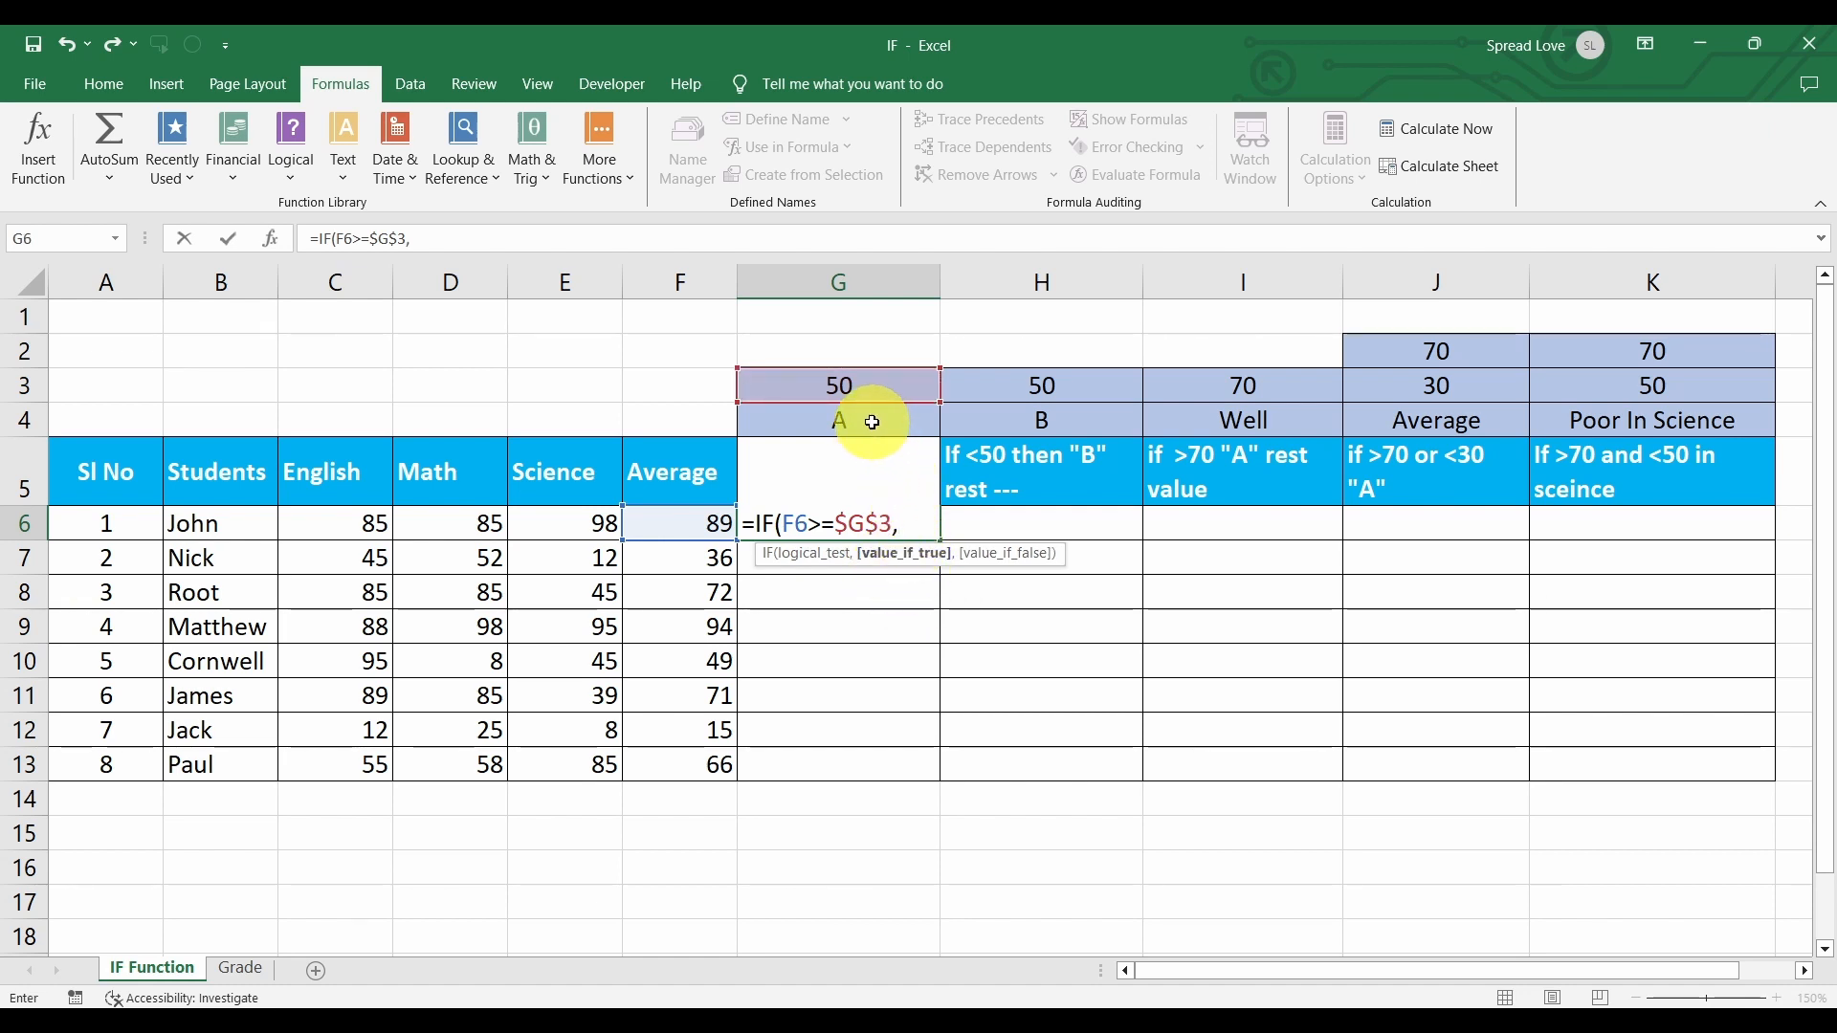
Complete the G6 formula with $G$4 as the true value and "---" as the false value, and fill it down to G13.
left_click(866, 421)
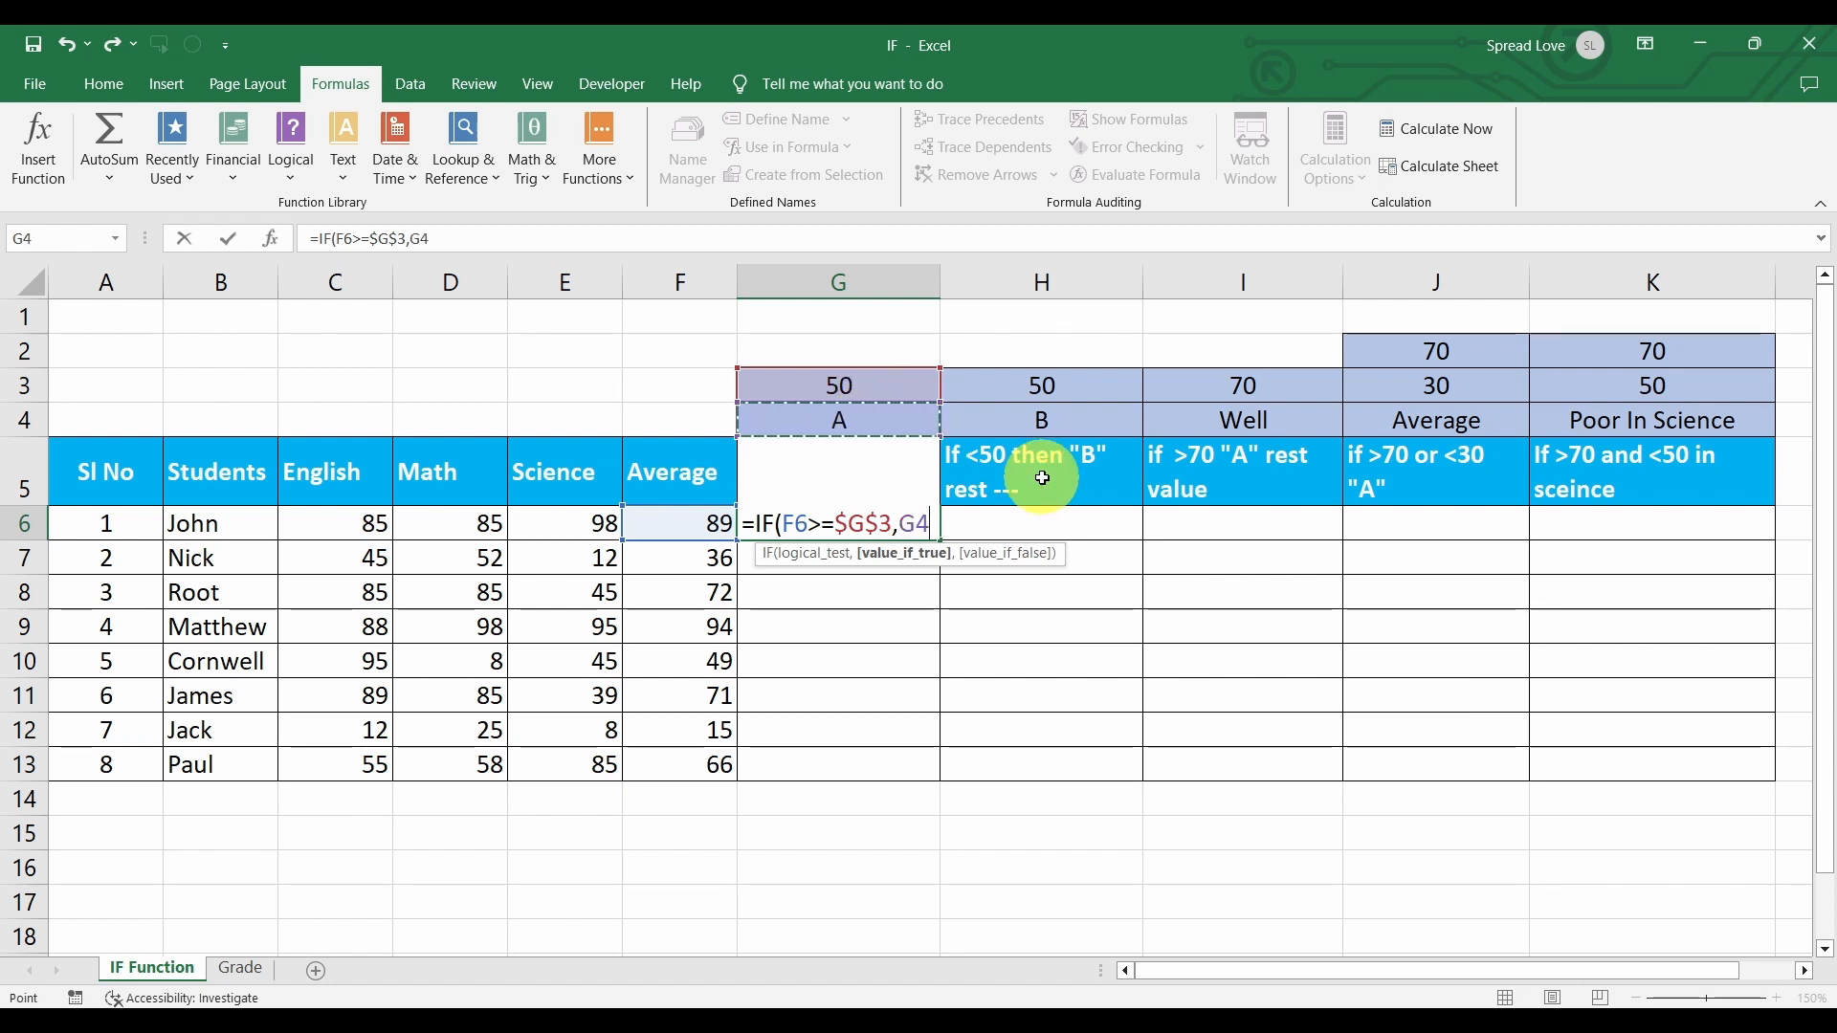
key("F4")
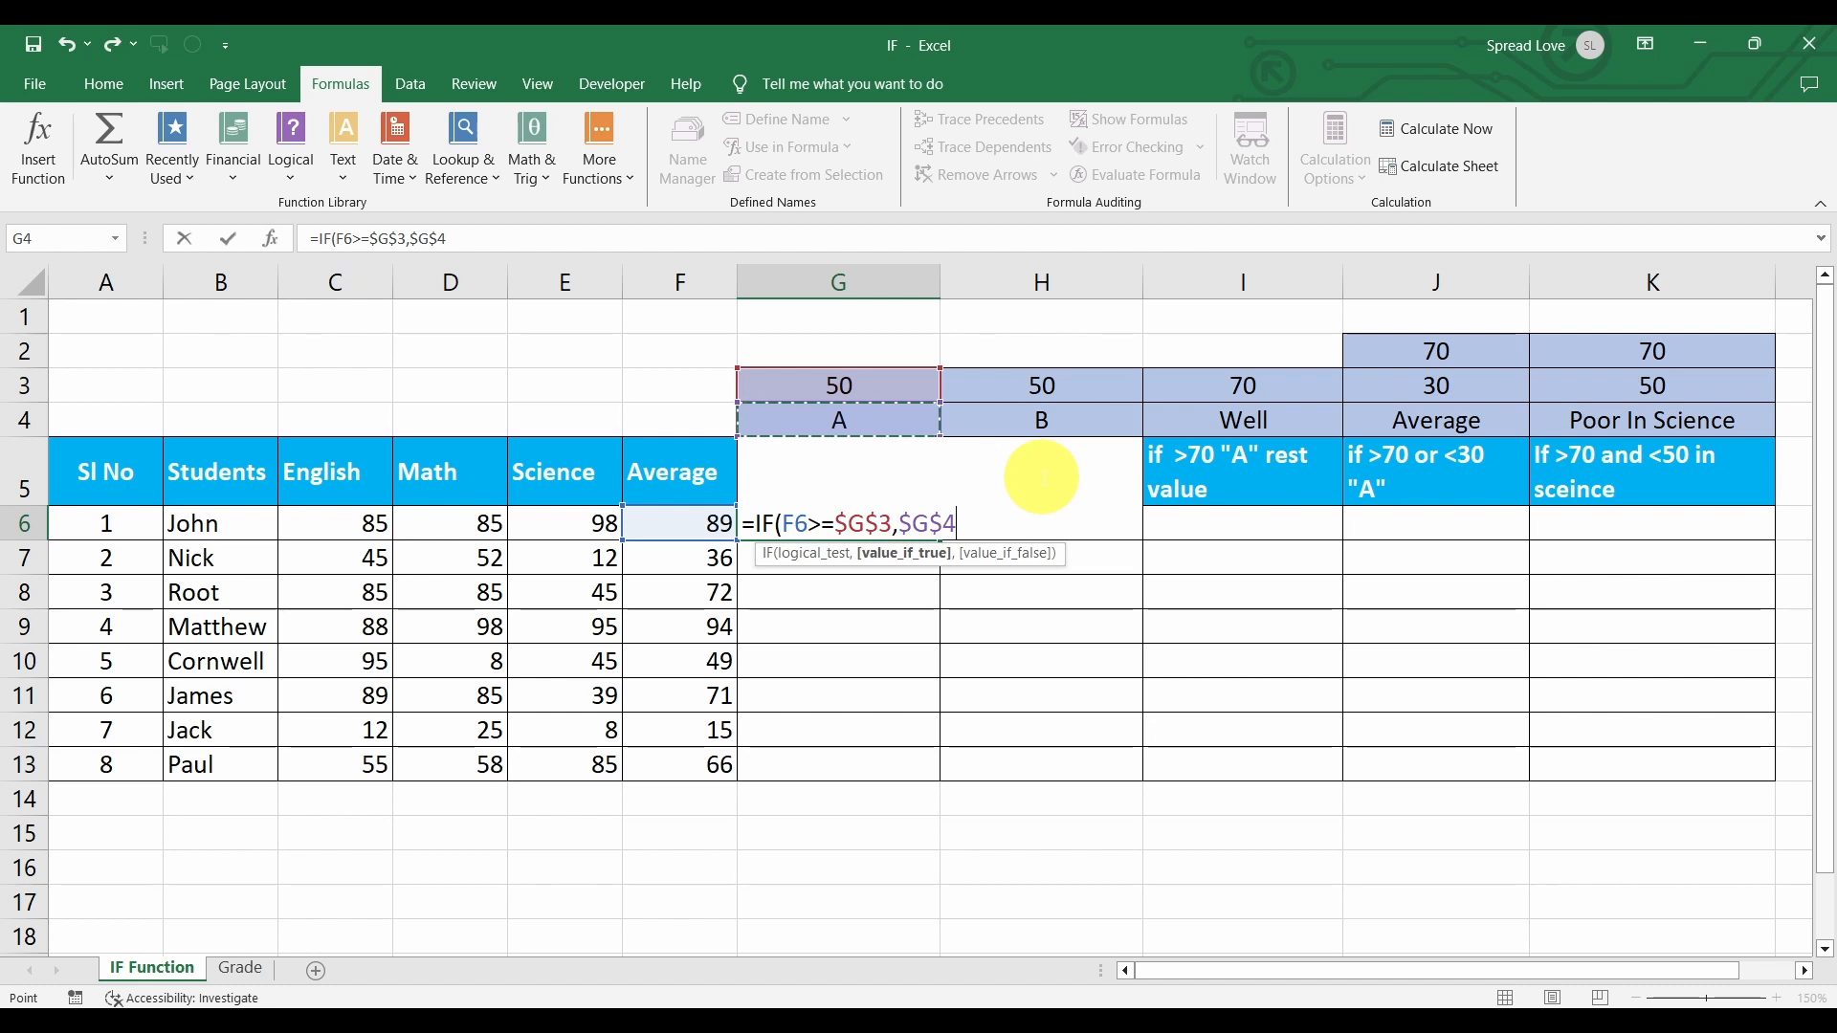
type(",")
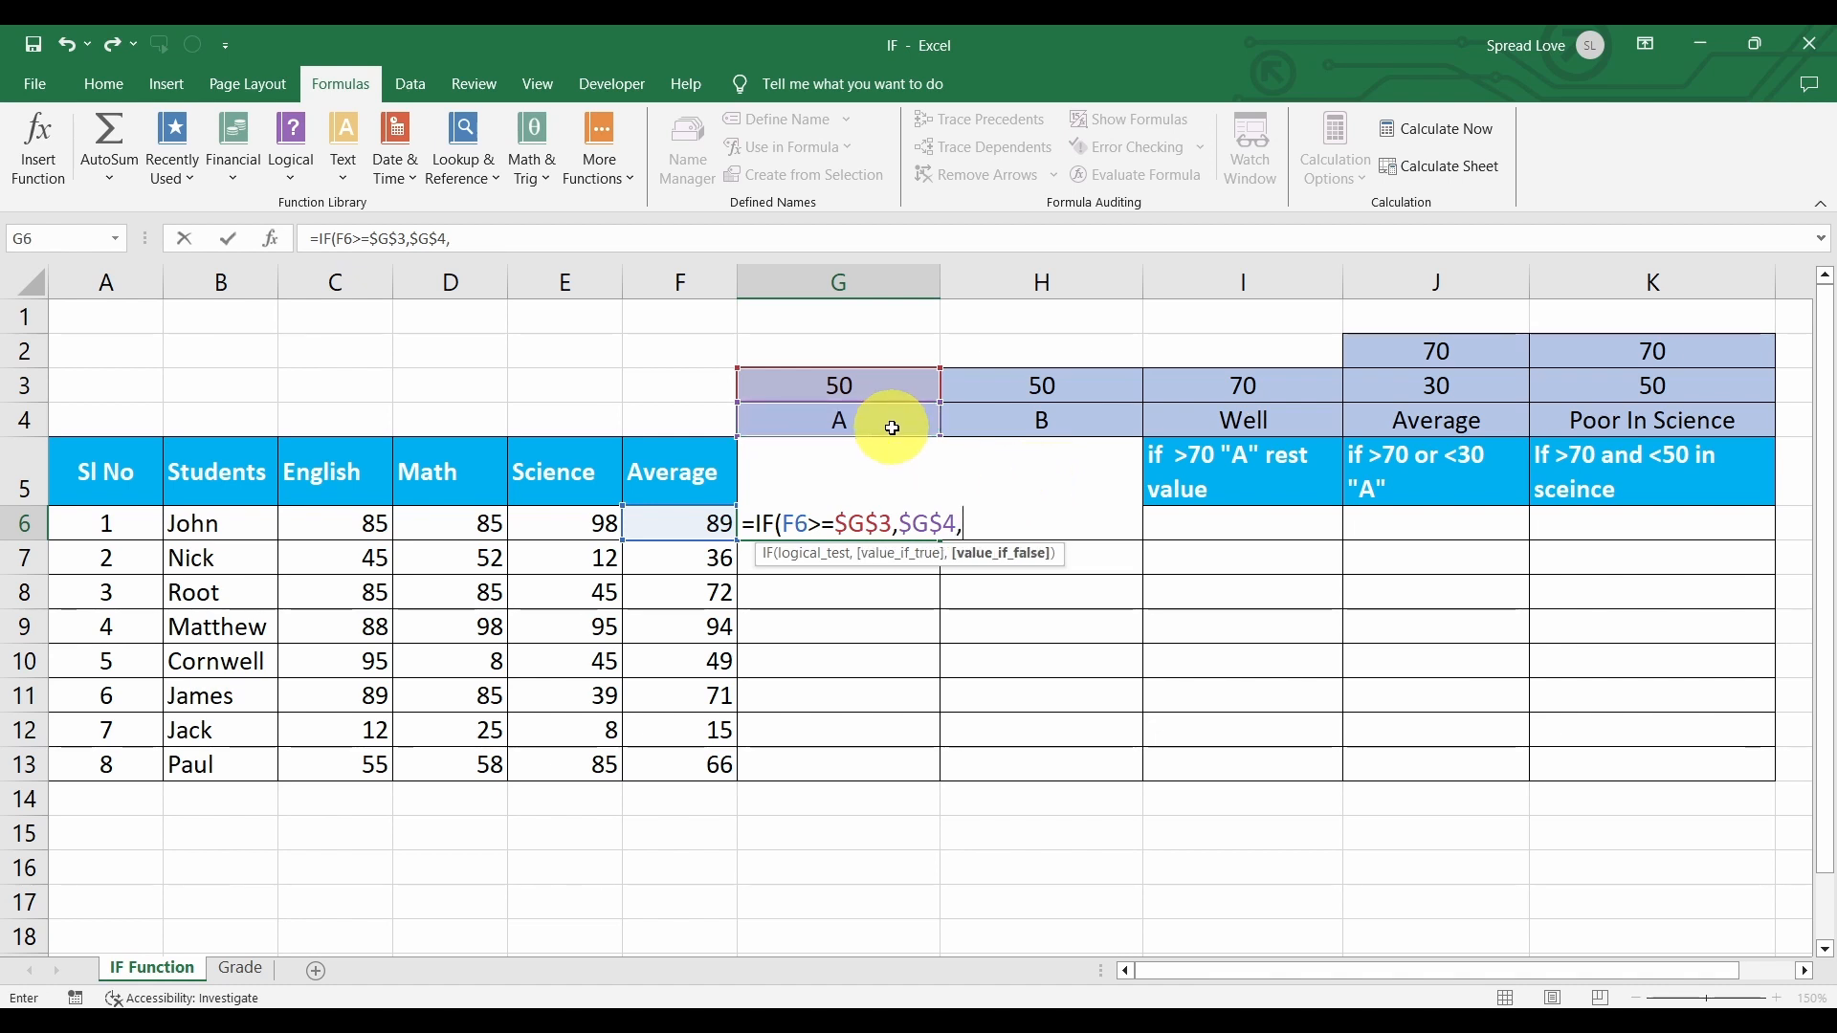
type("\"---")
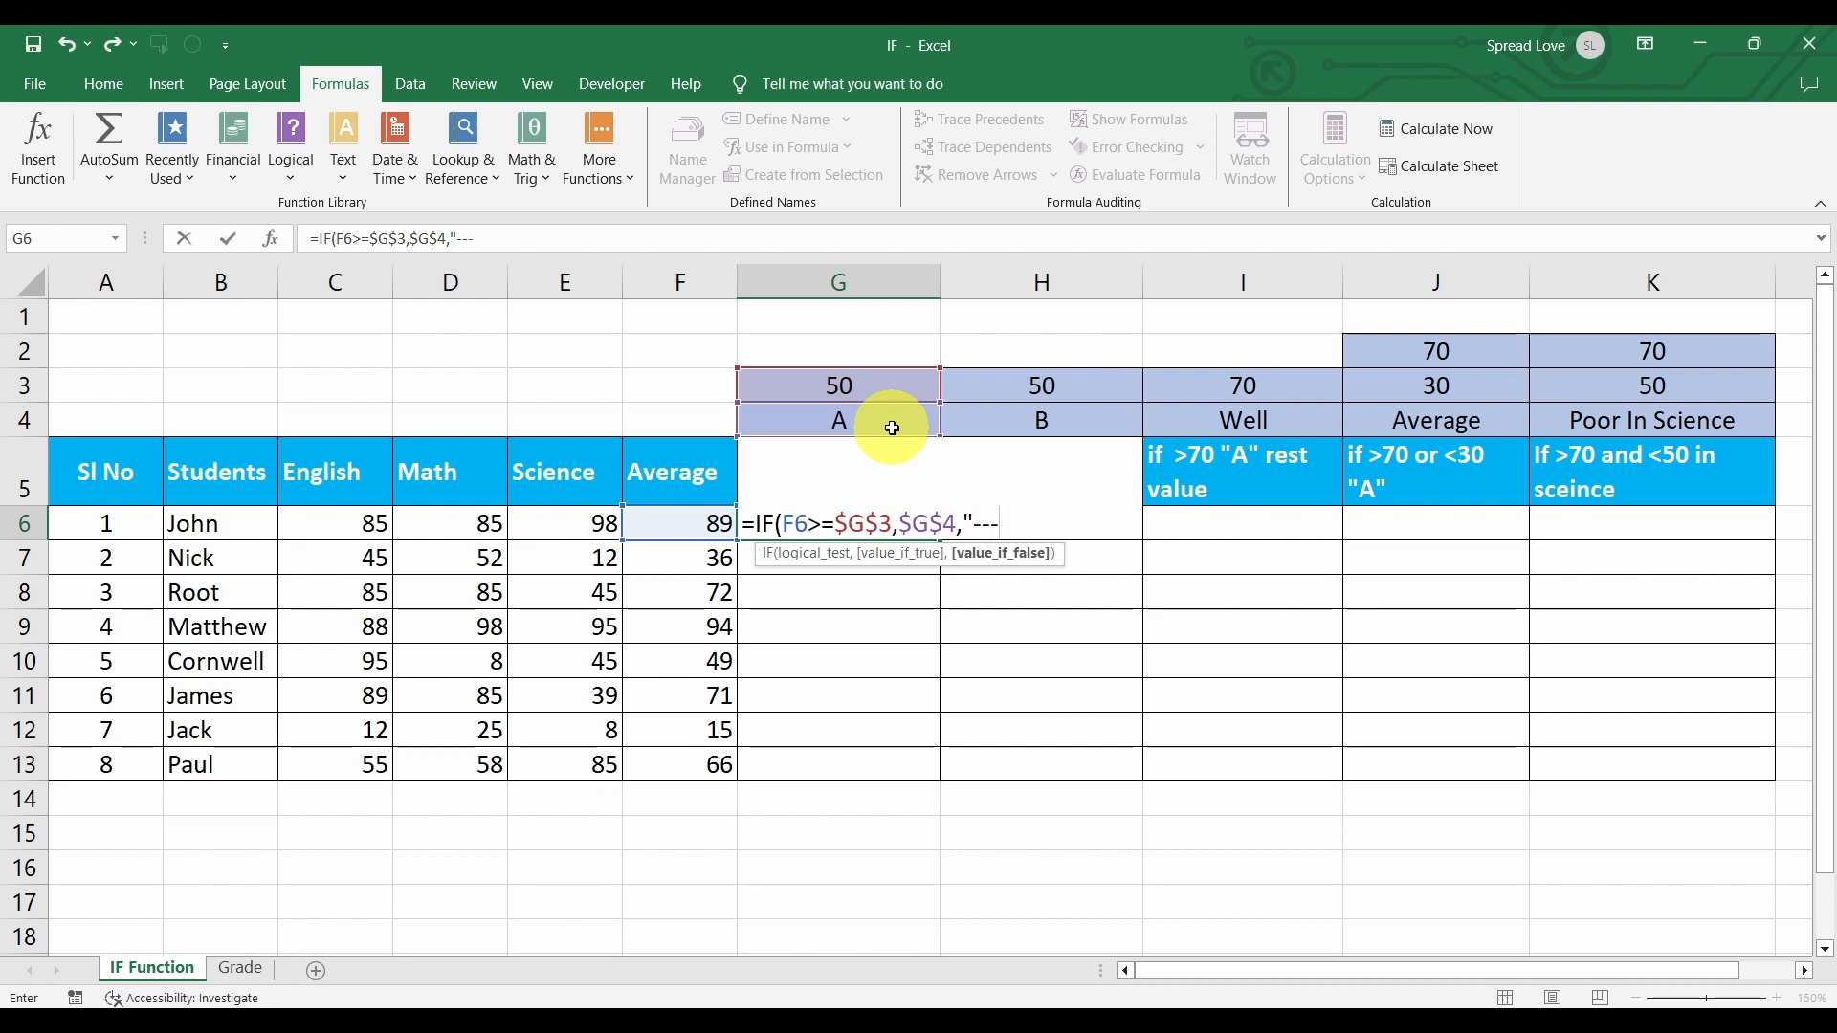
type("\")")
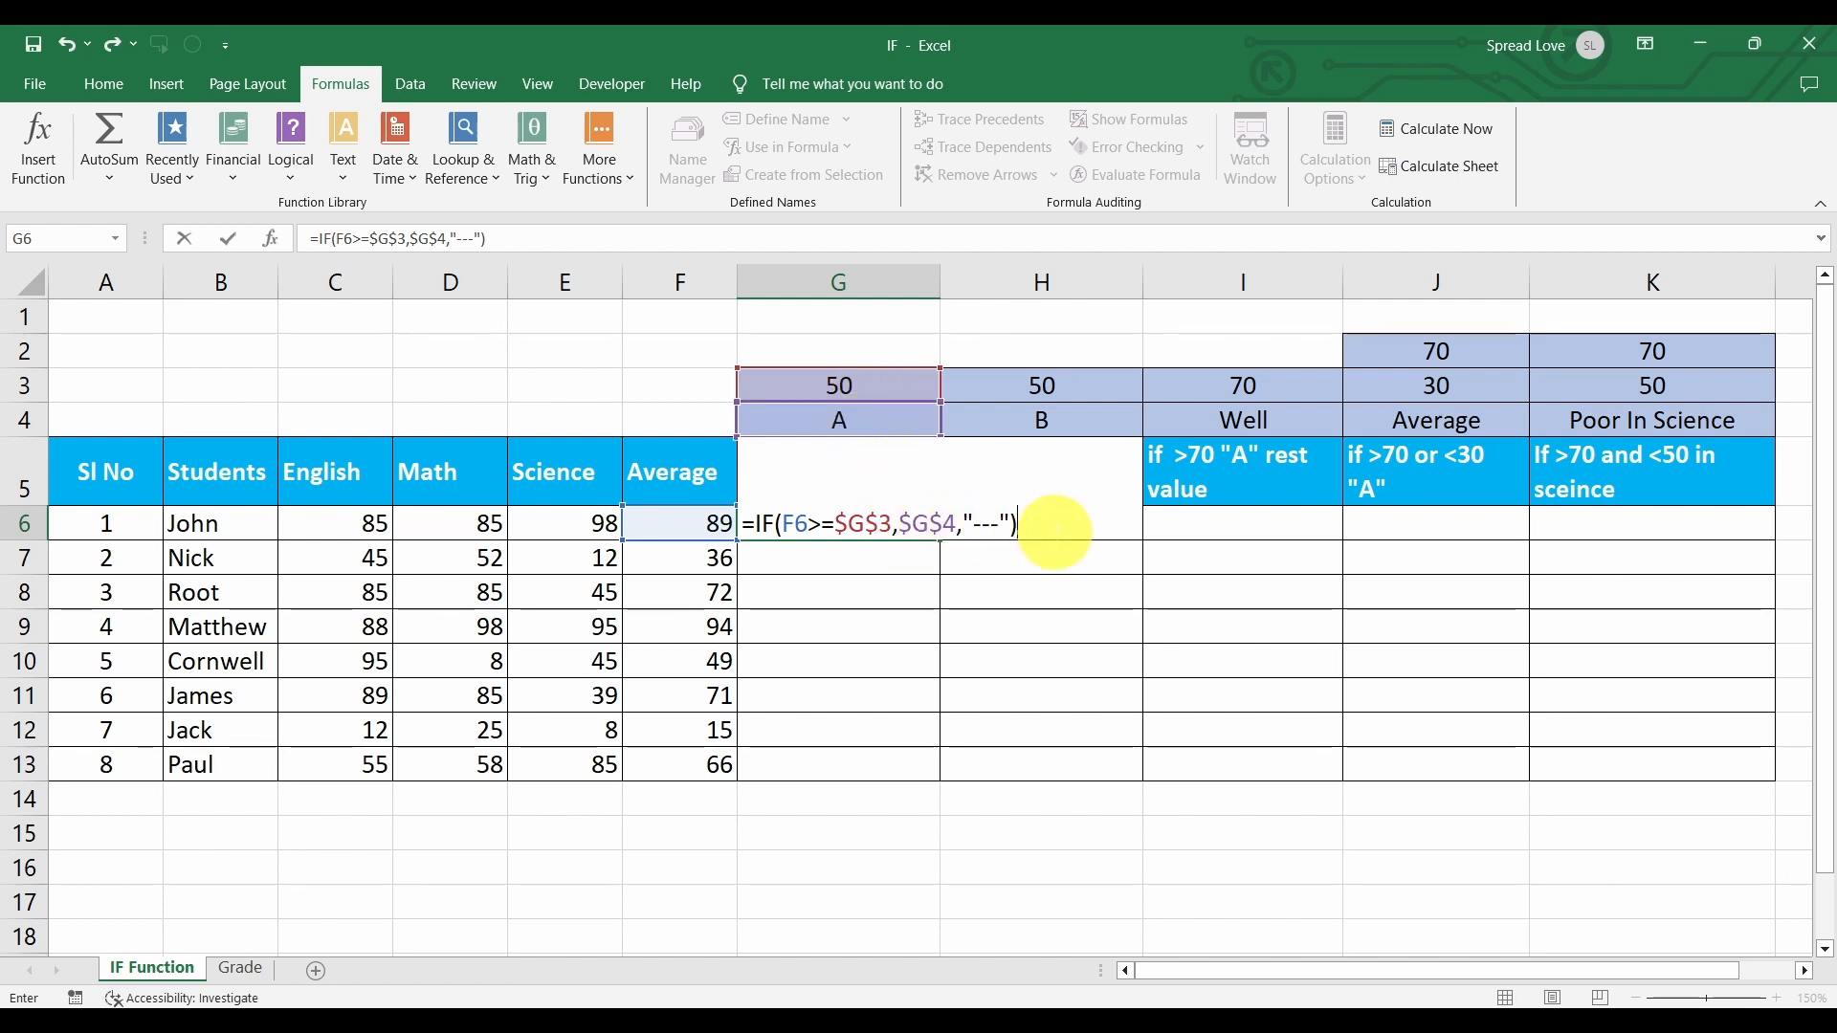
key("ctrl+Return")
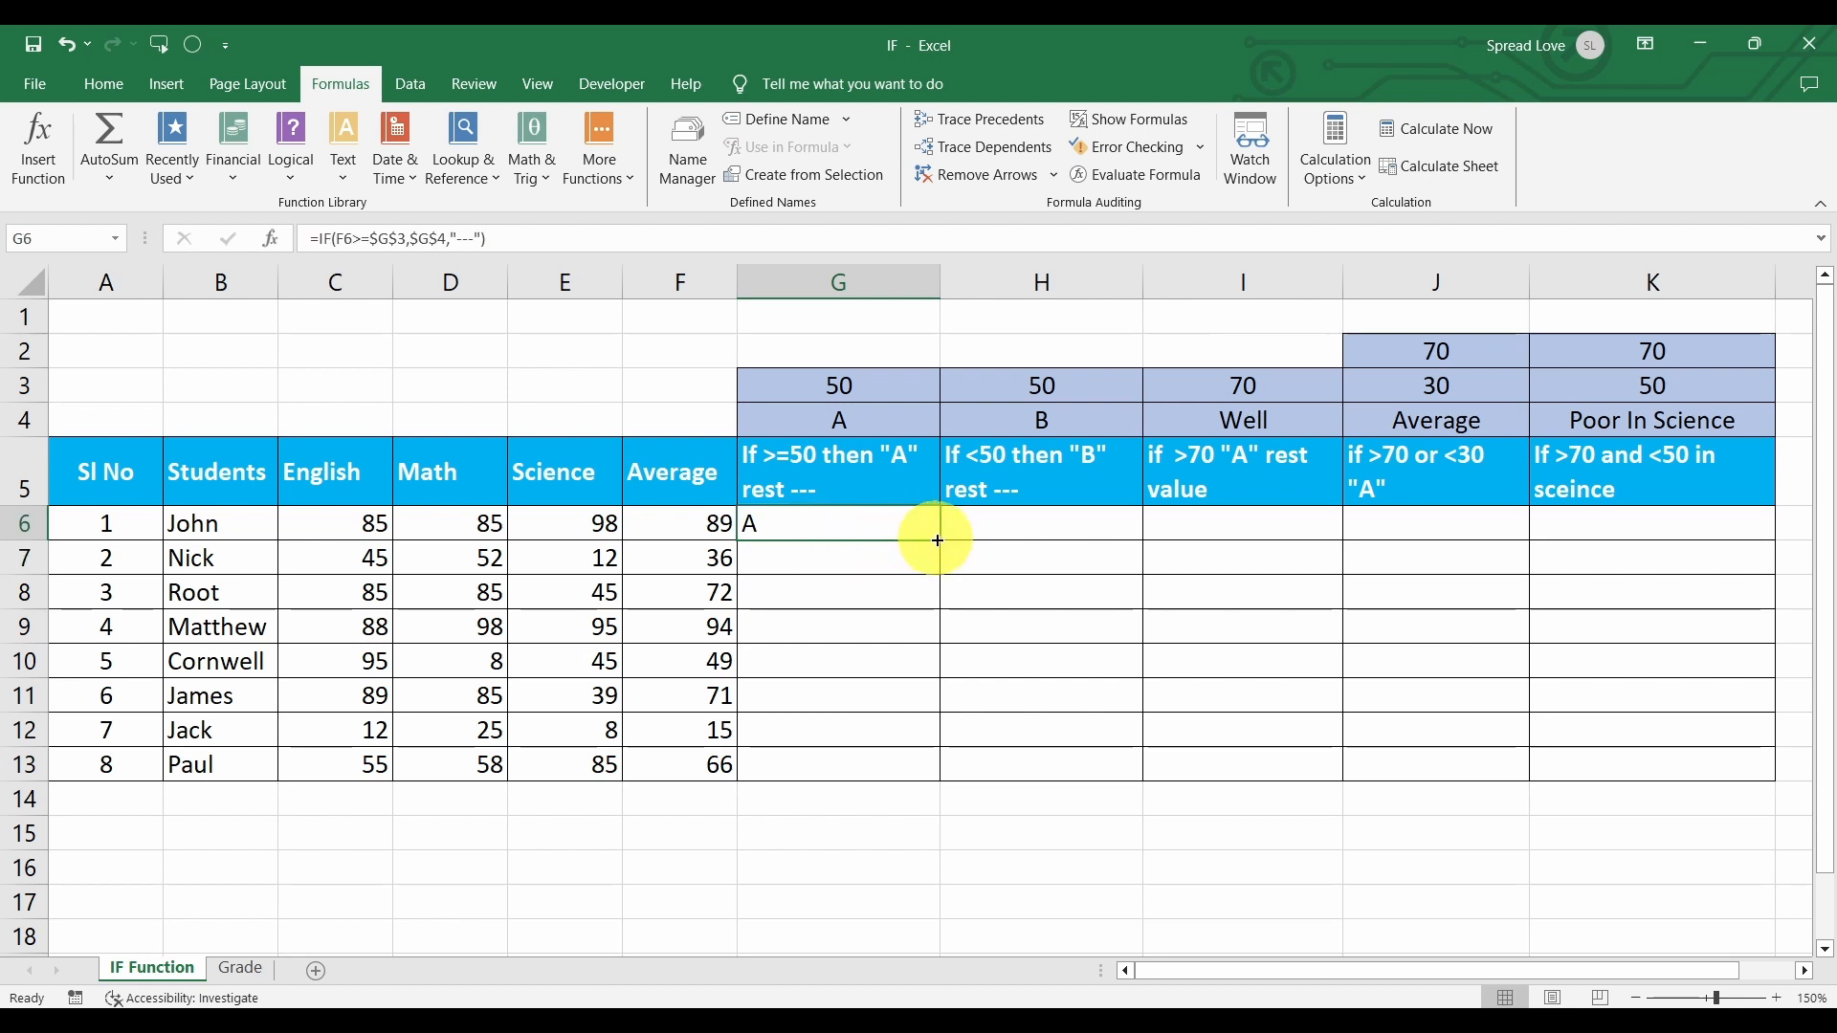
double_click(938, 540)
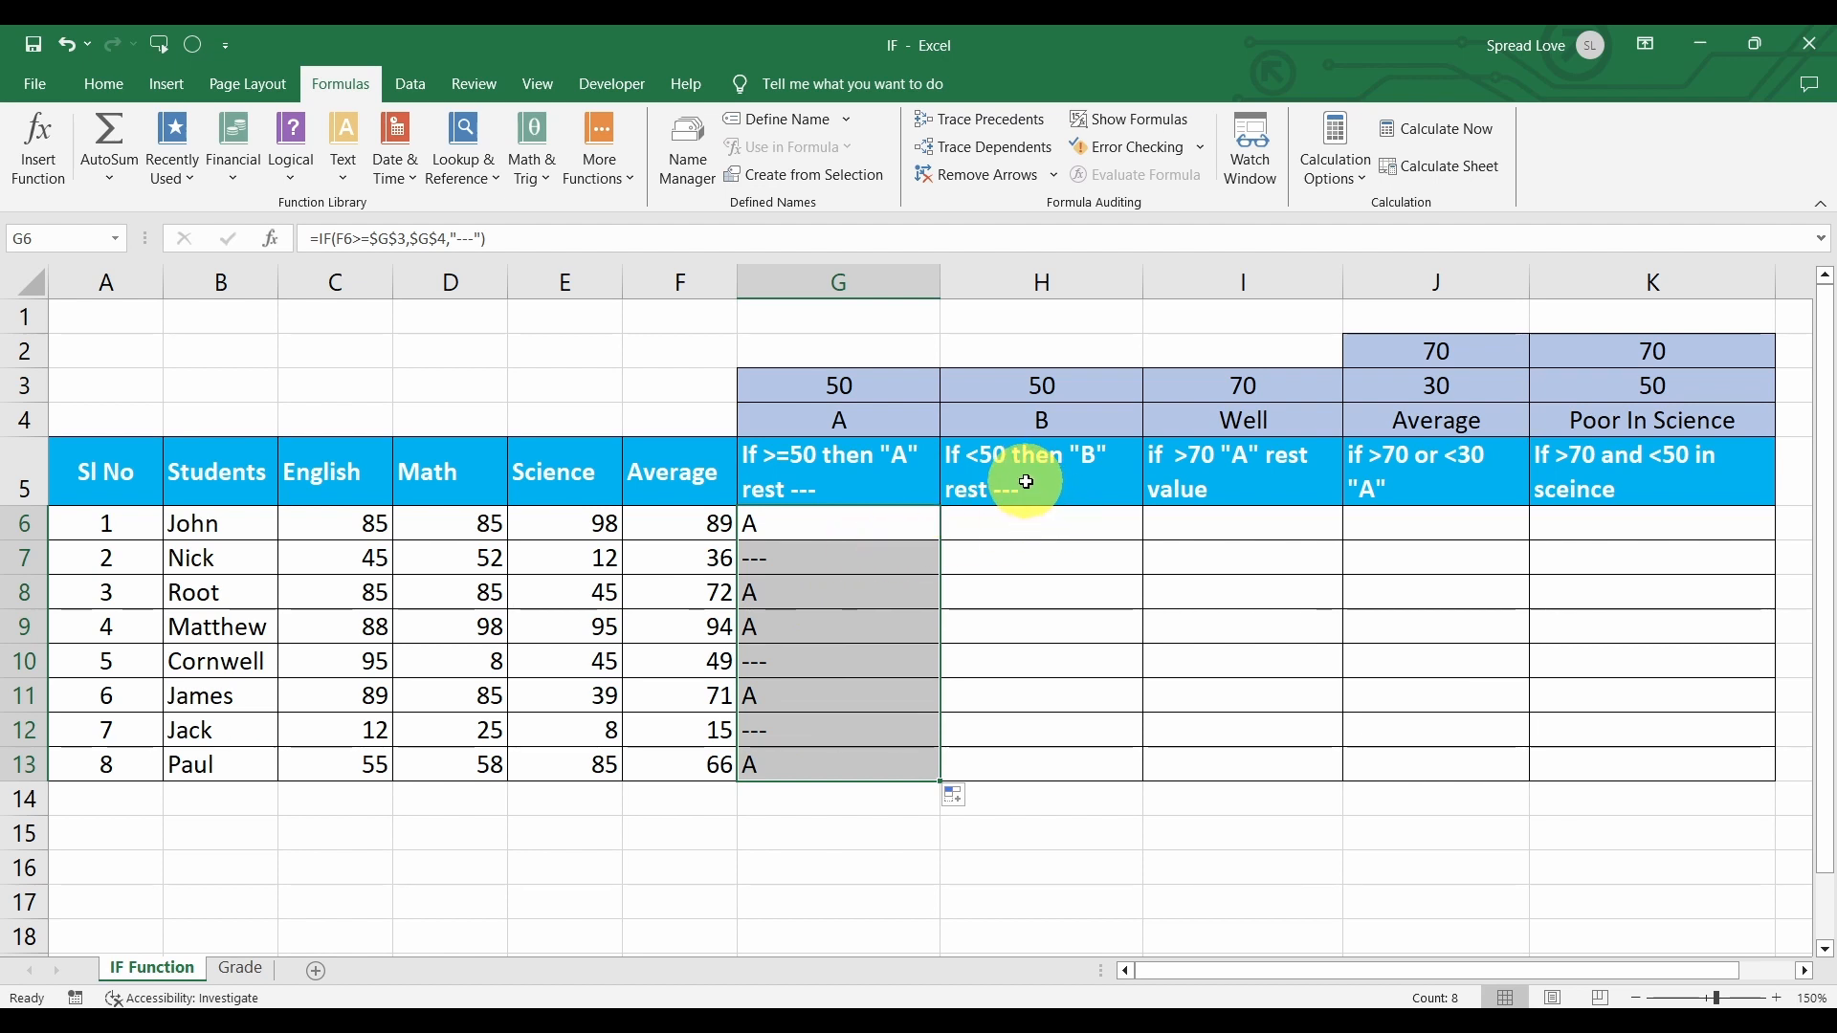
Begin an IF formula in H6 with the logical test F6<$H$3, keeping the threshold reference absolute.
left_click(1026, 526)
type("=if")
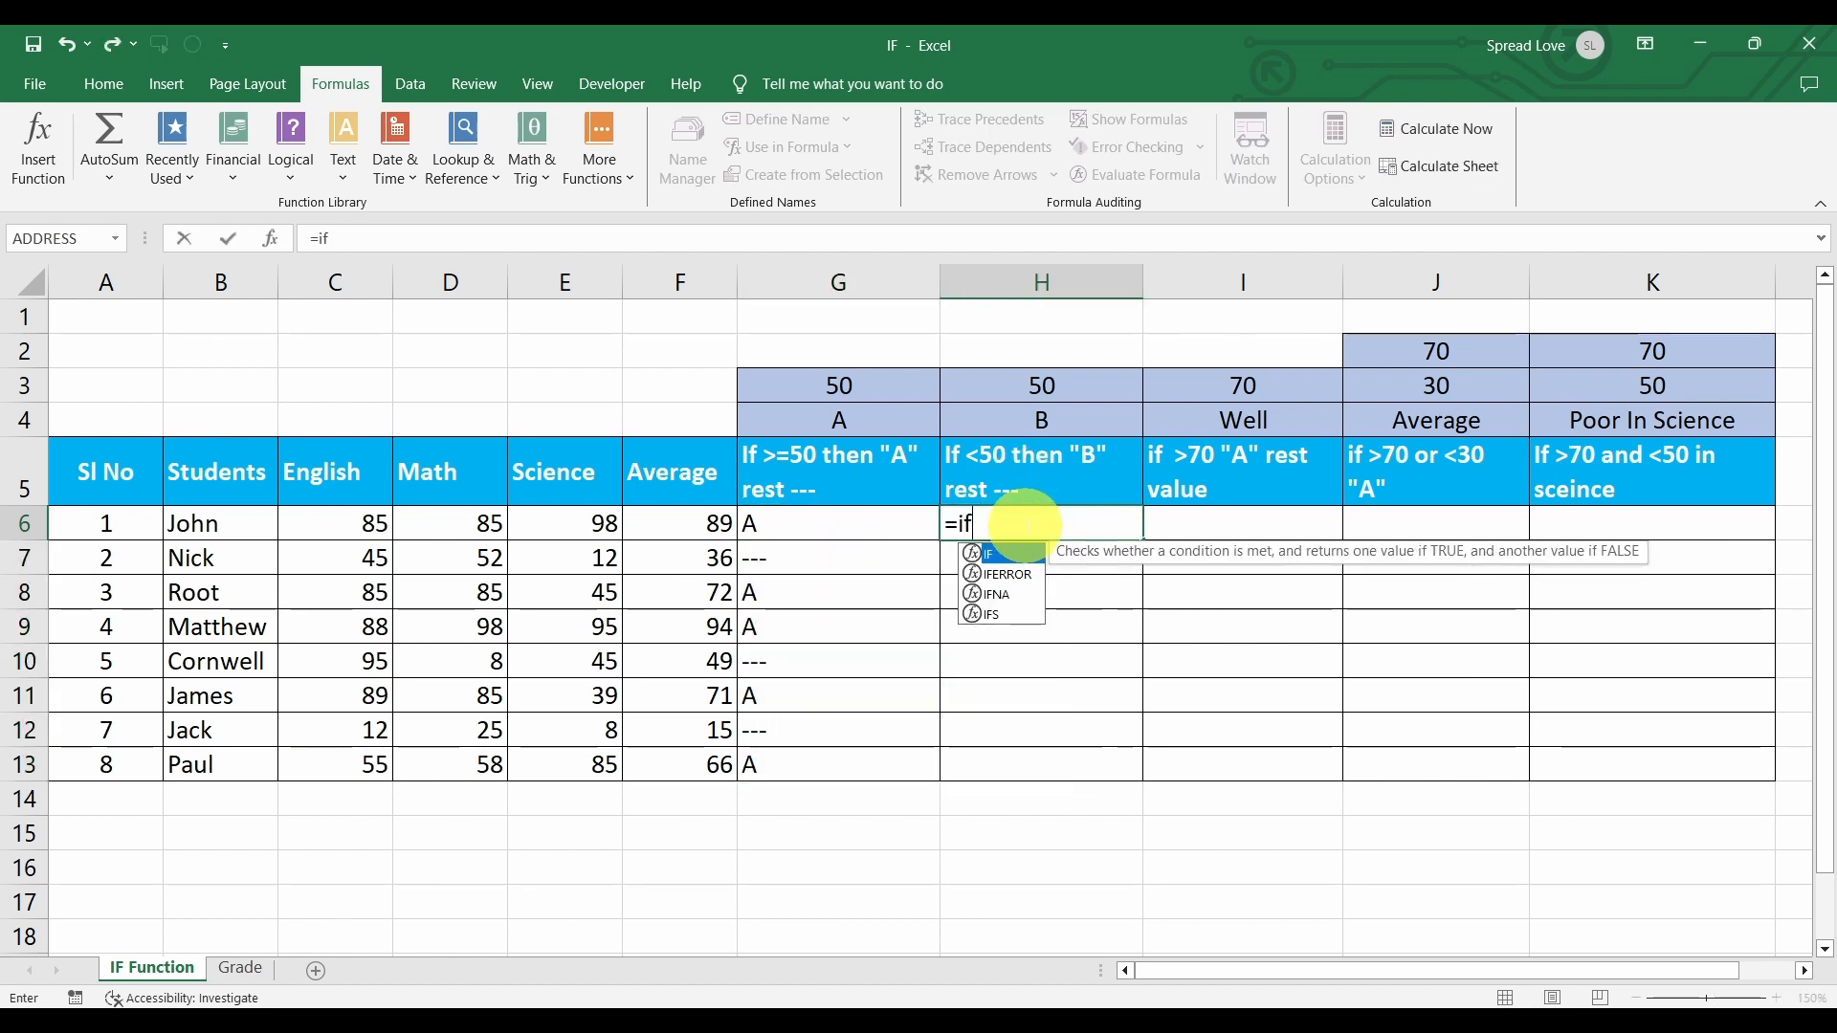
key("Tab")
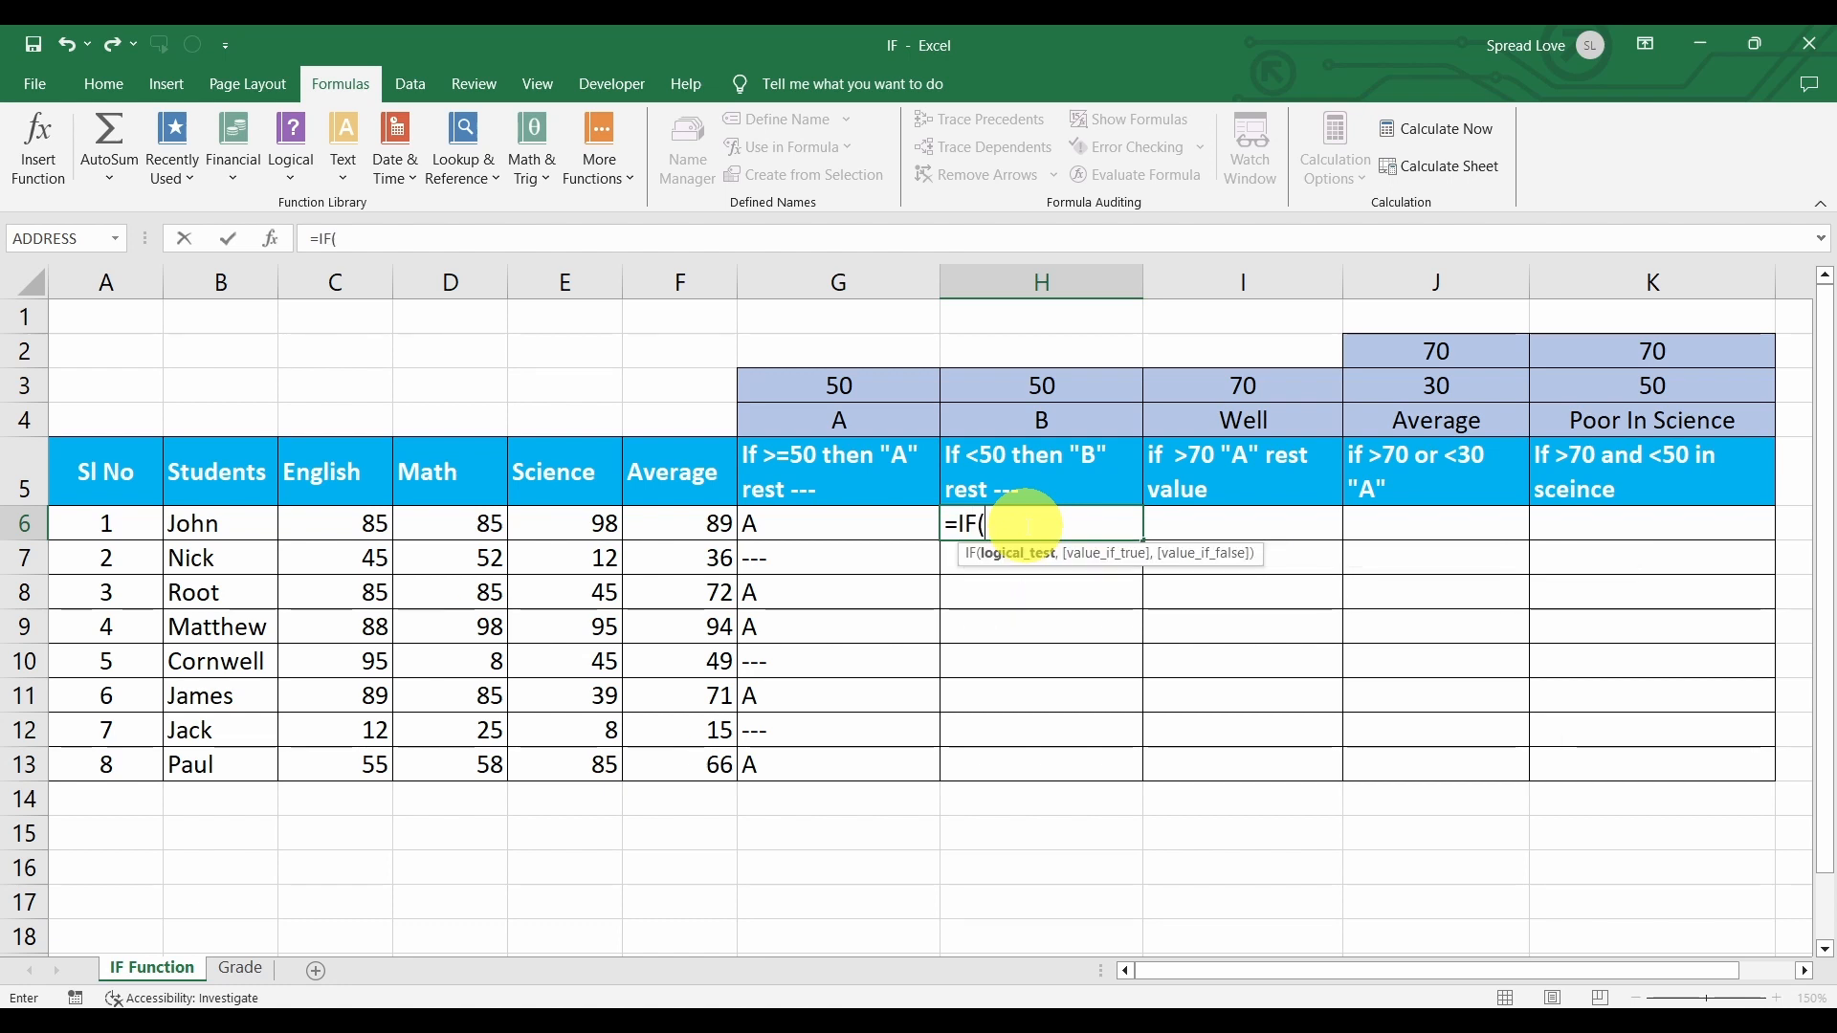
left_click(713, 523)
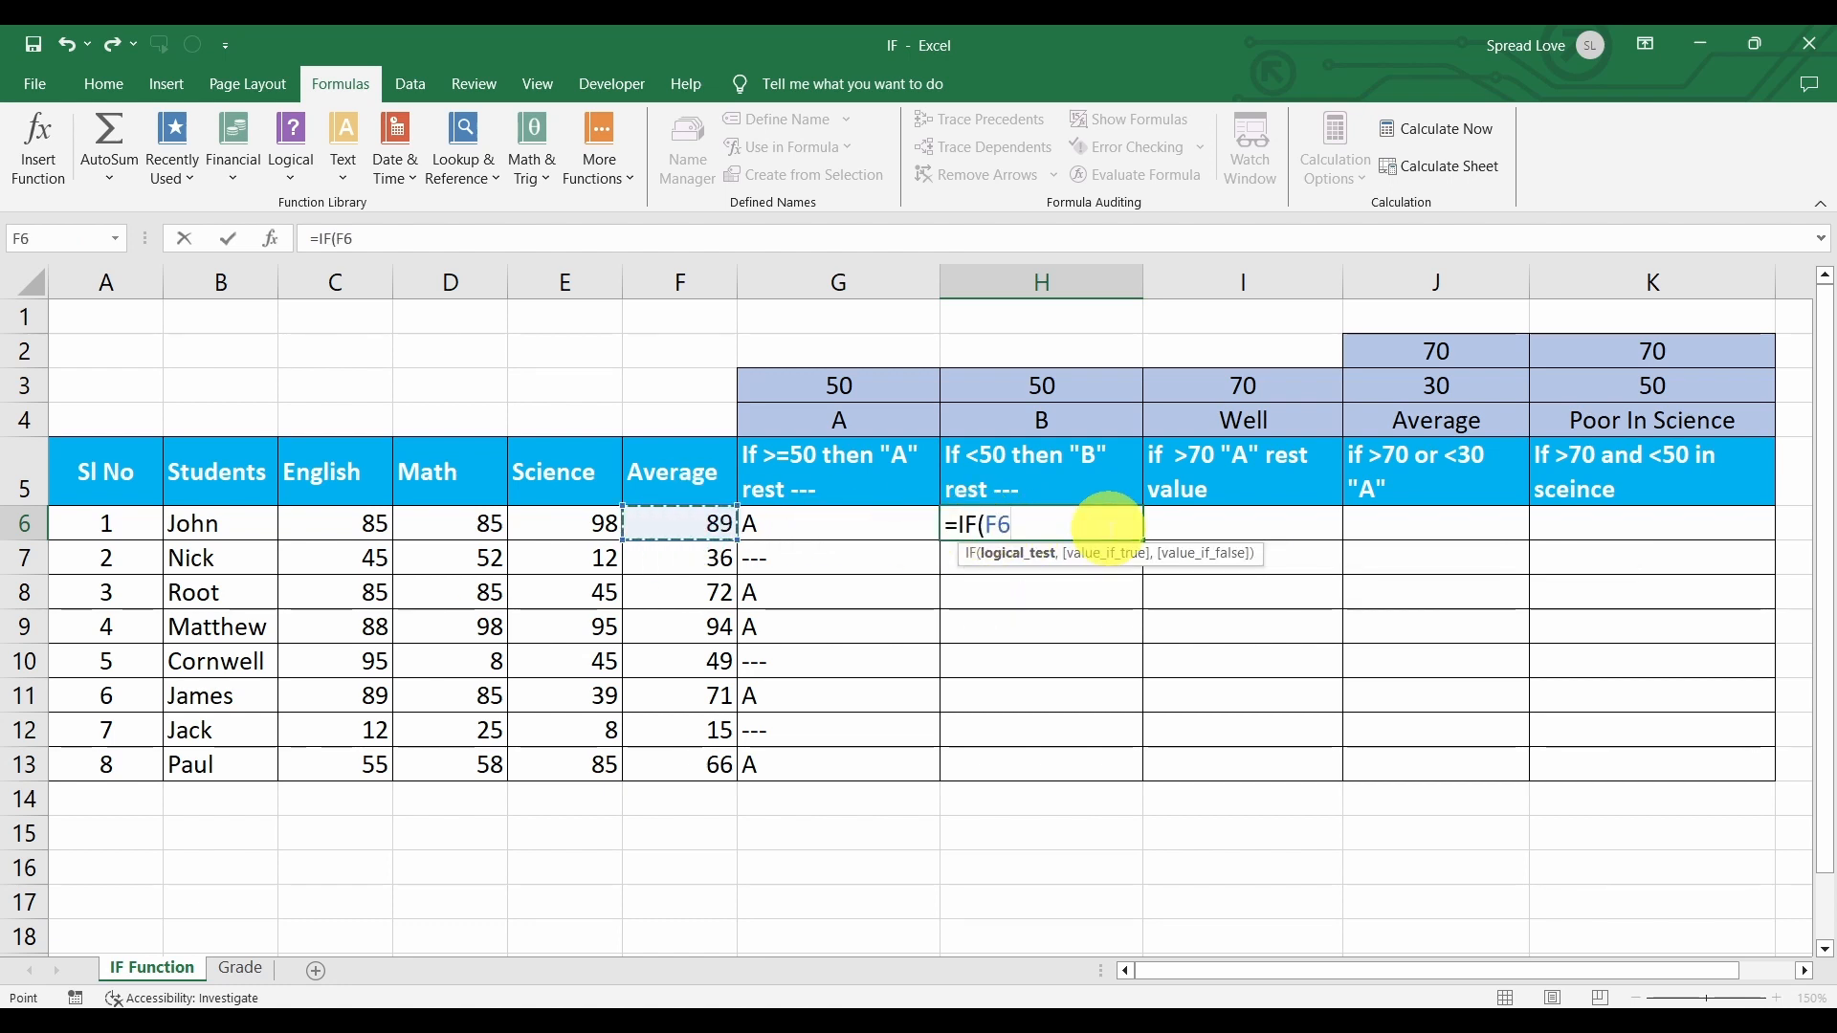
type("<")
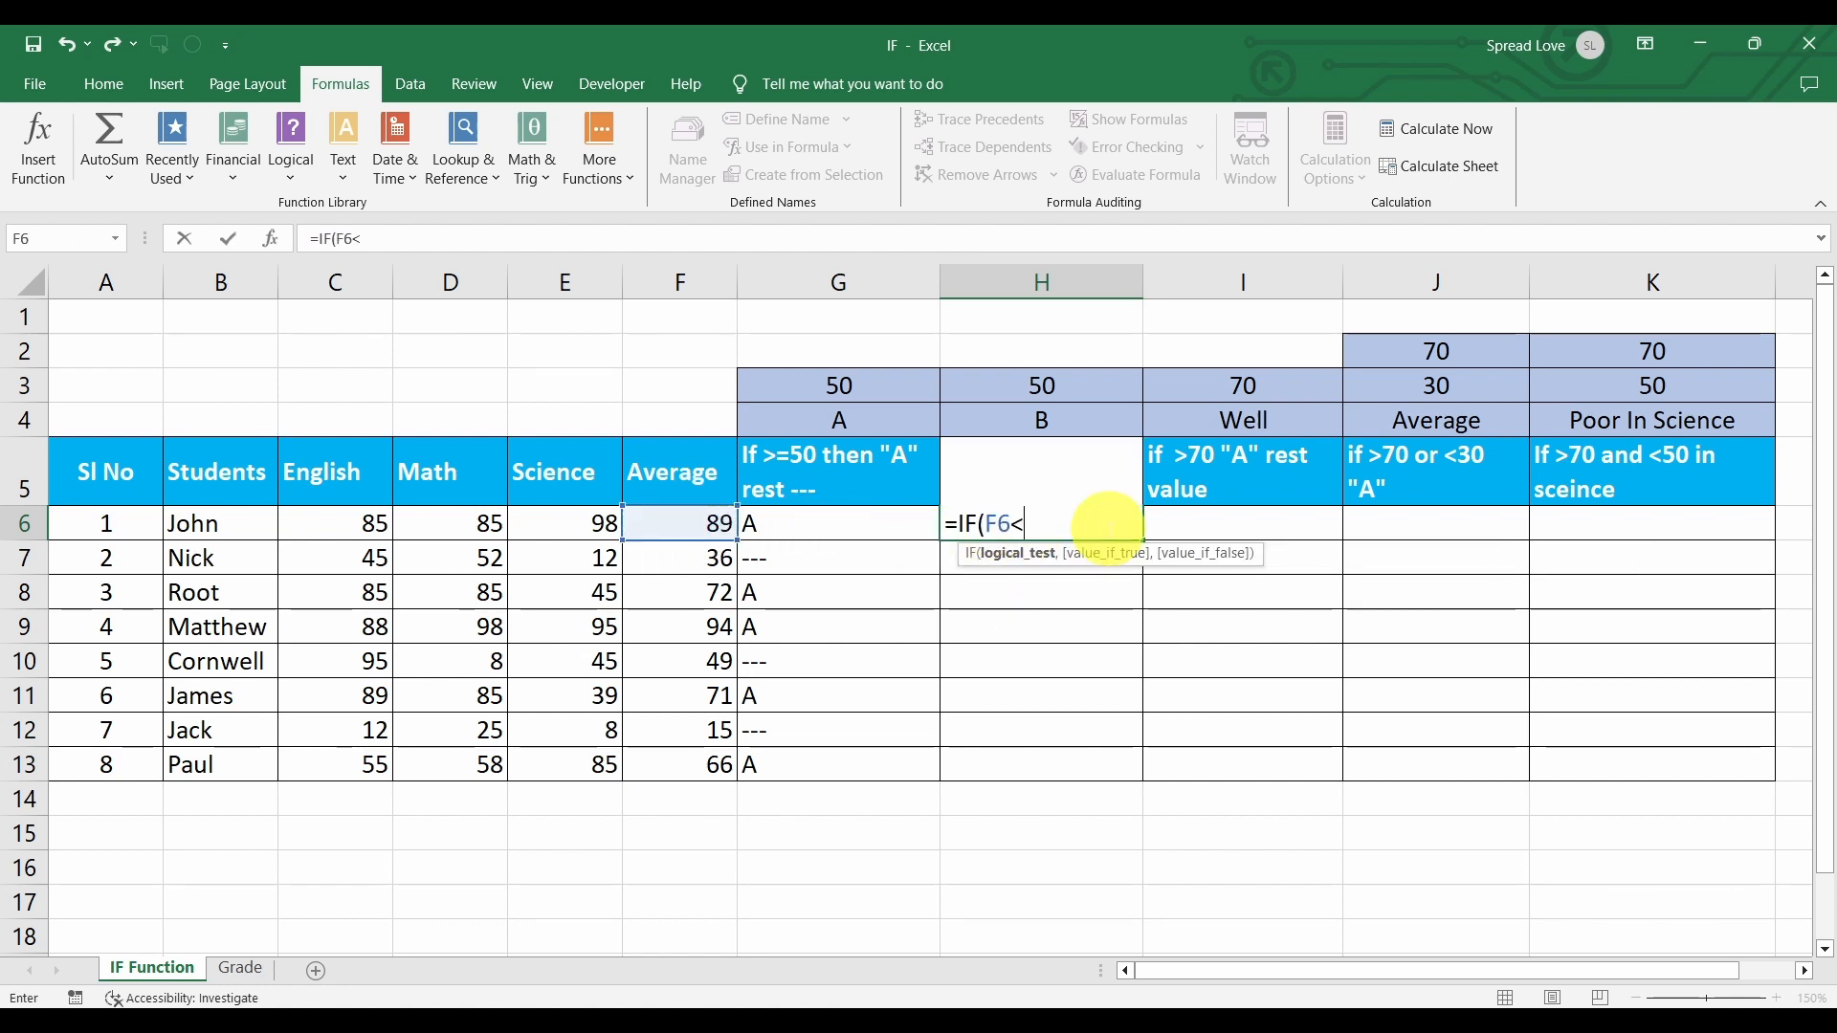
left_click(1078, 384)
key("F4")
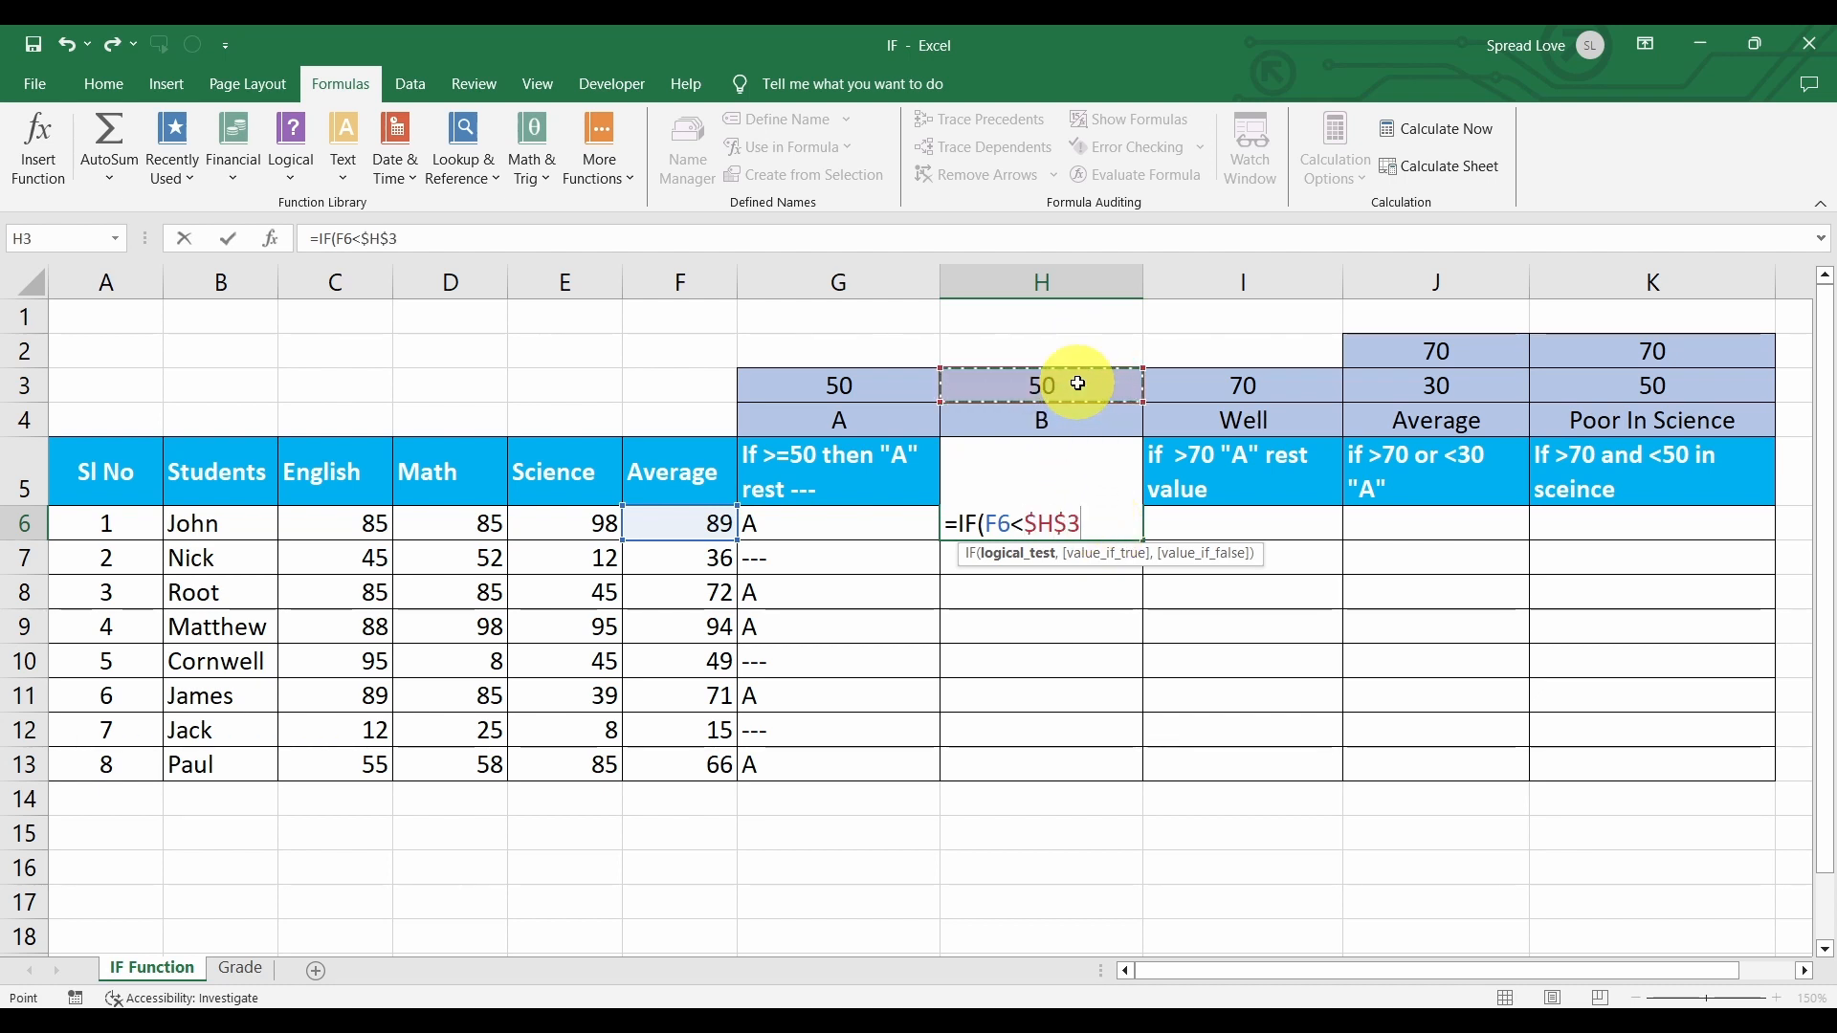
type(",")
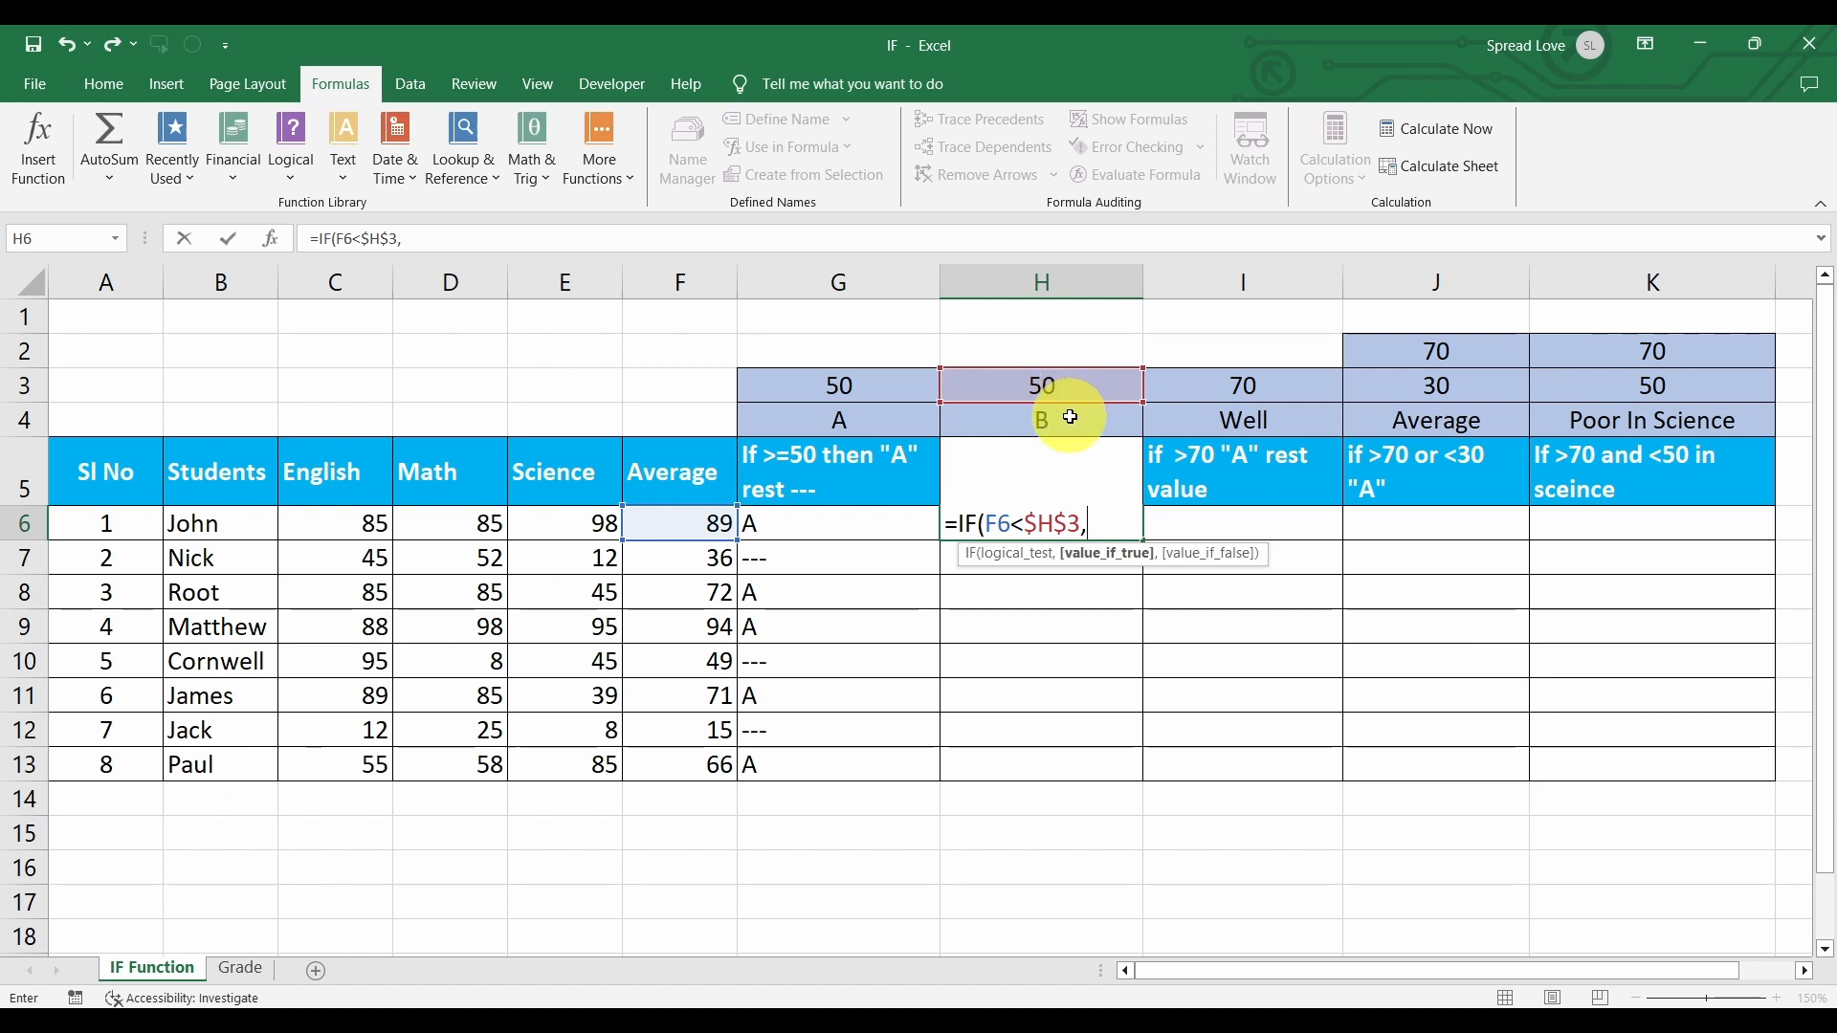
Complete the H6 formula with $H$4 as the true value and "---" as the false value, and fill it down to H13.
left_click(1057, 415)
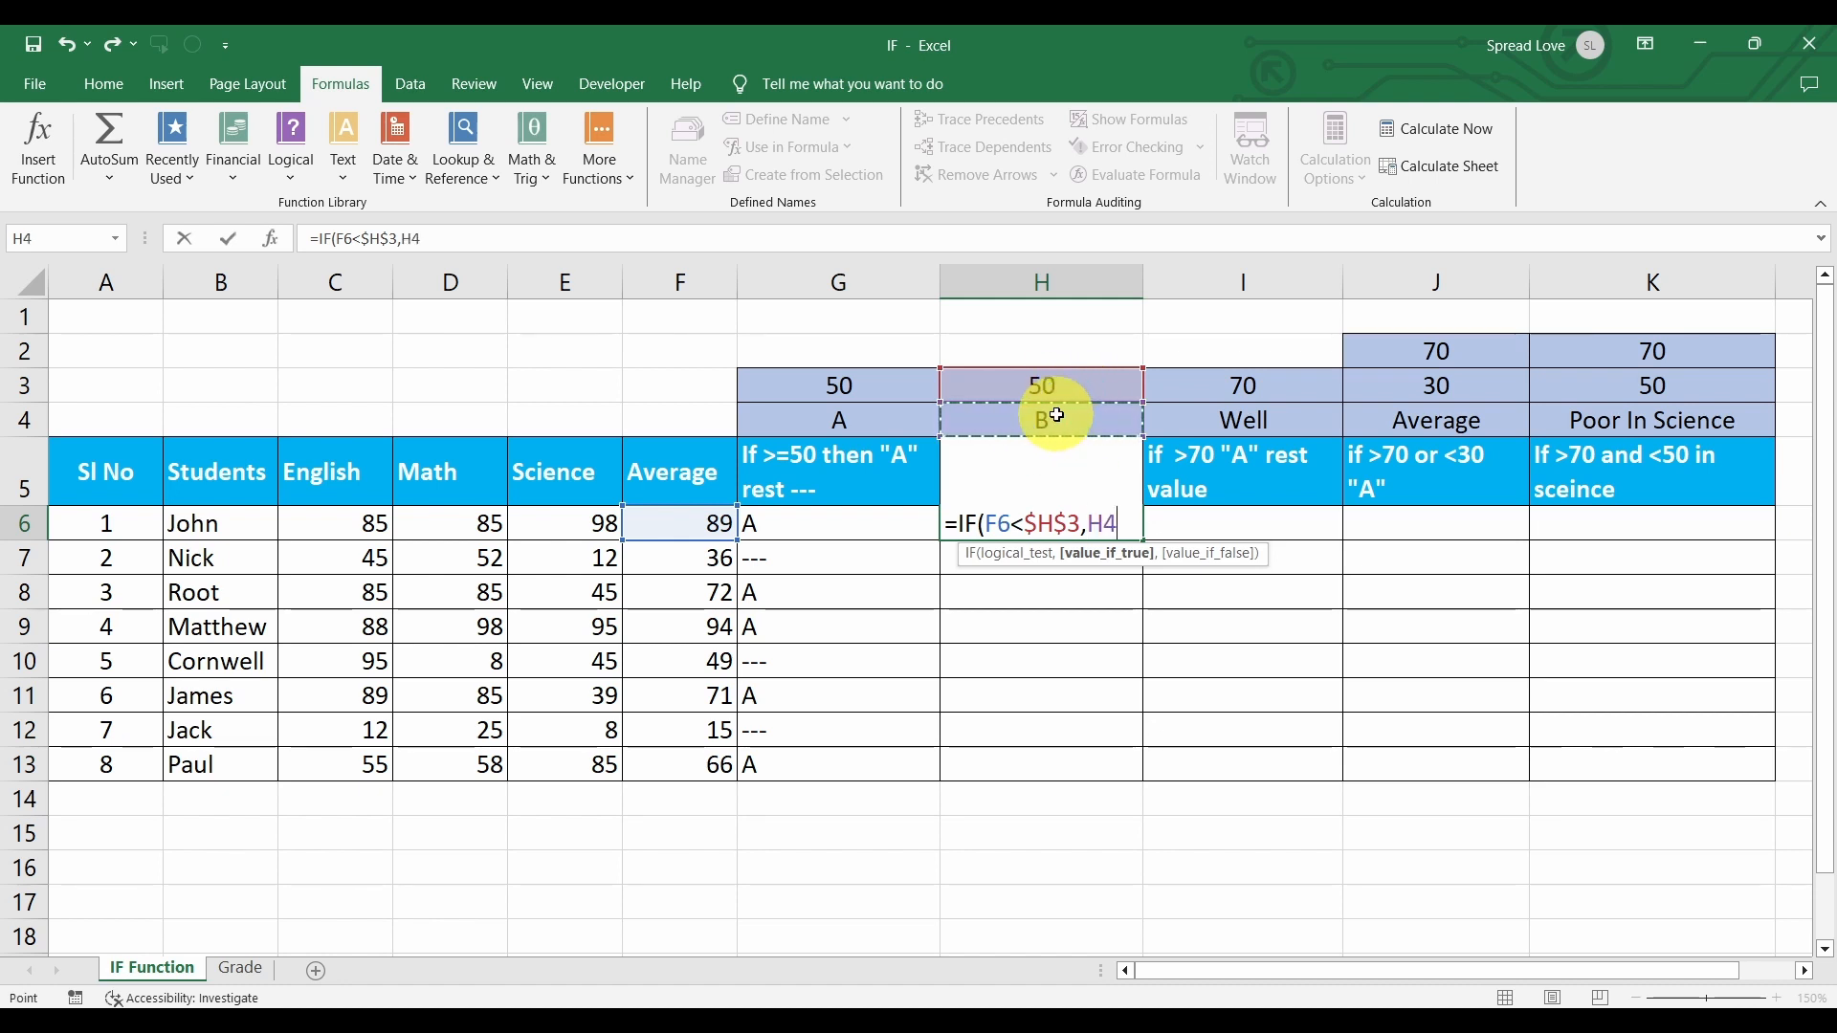
key("F4")
type(",")
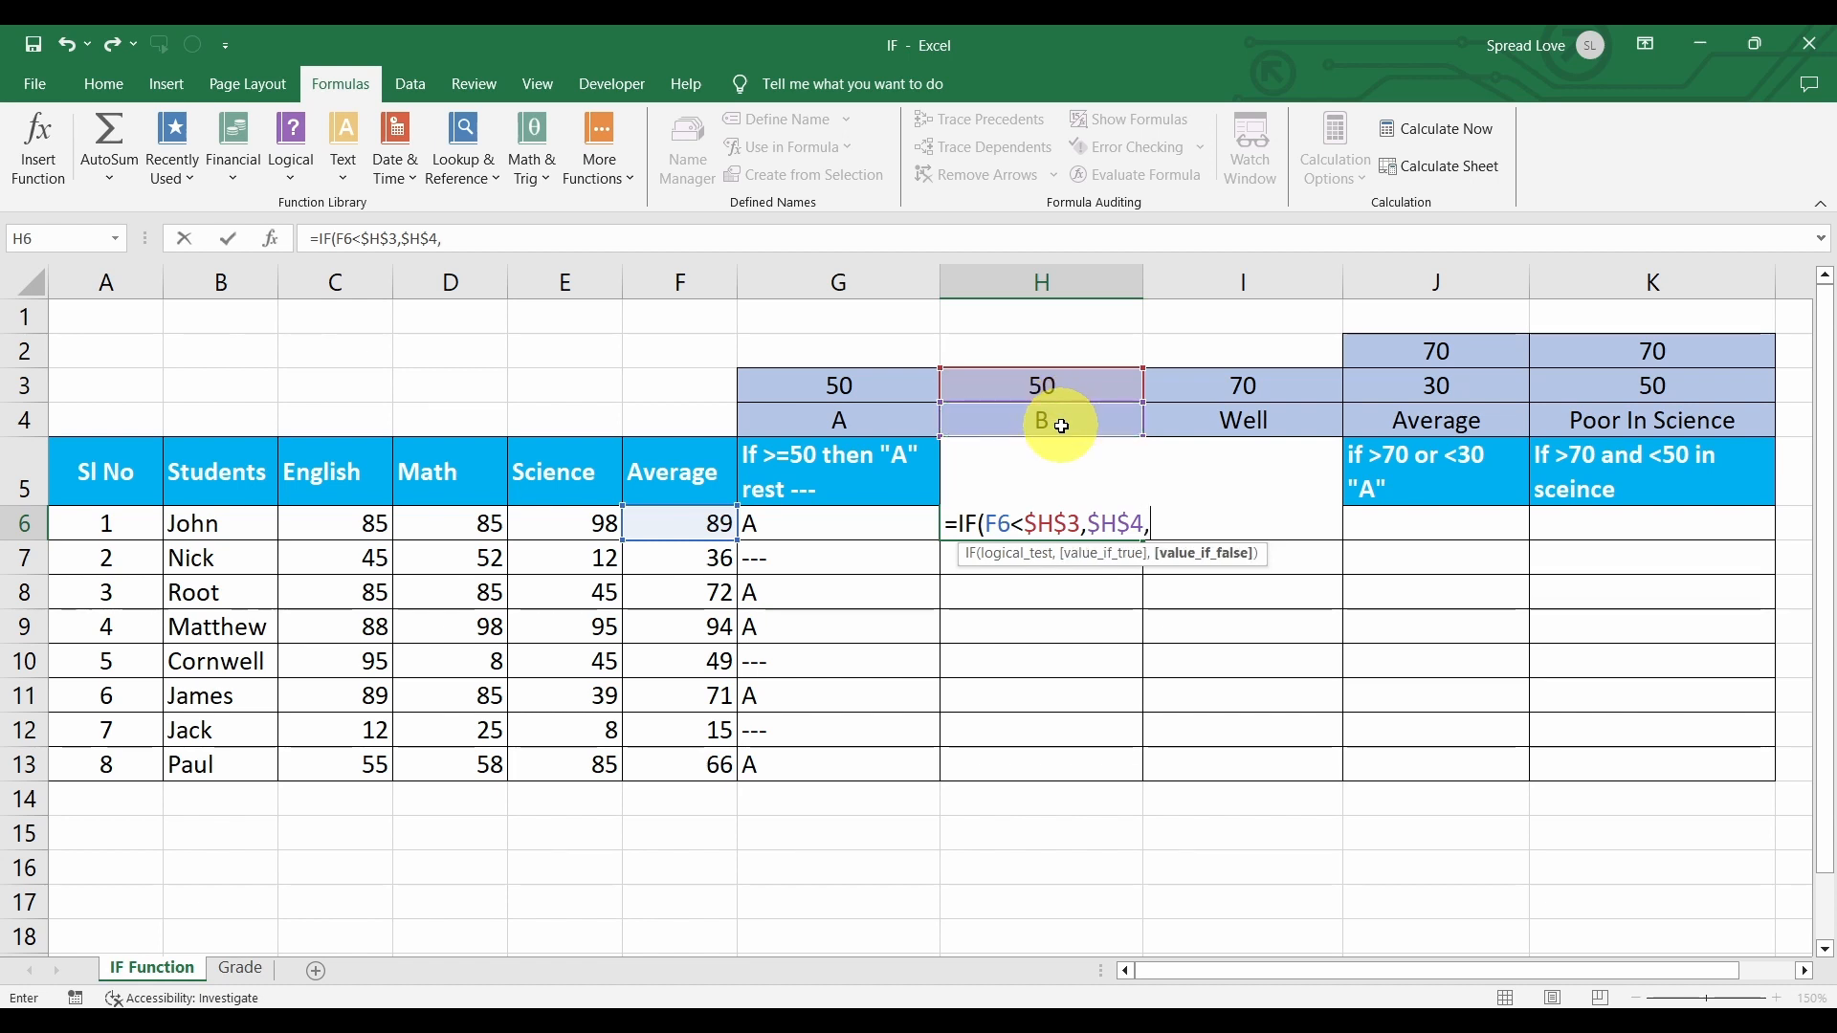
type("\"---\")")
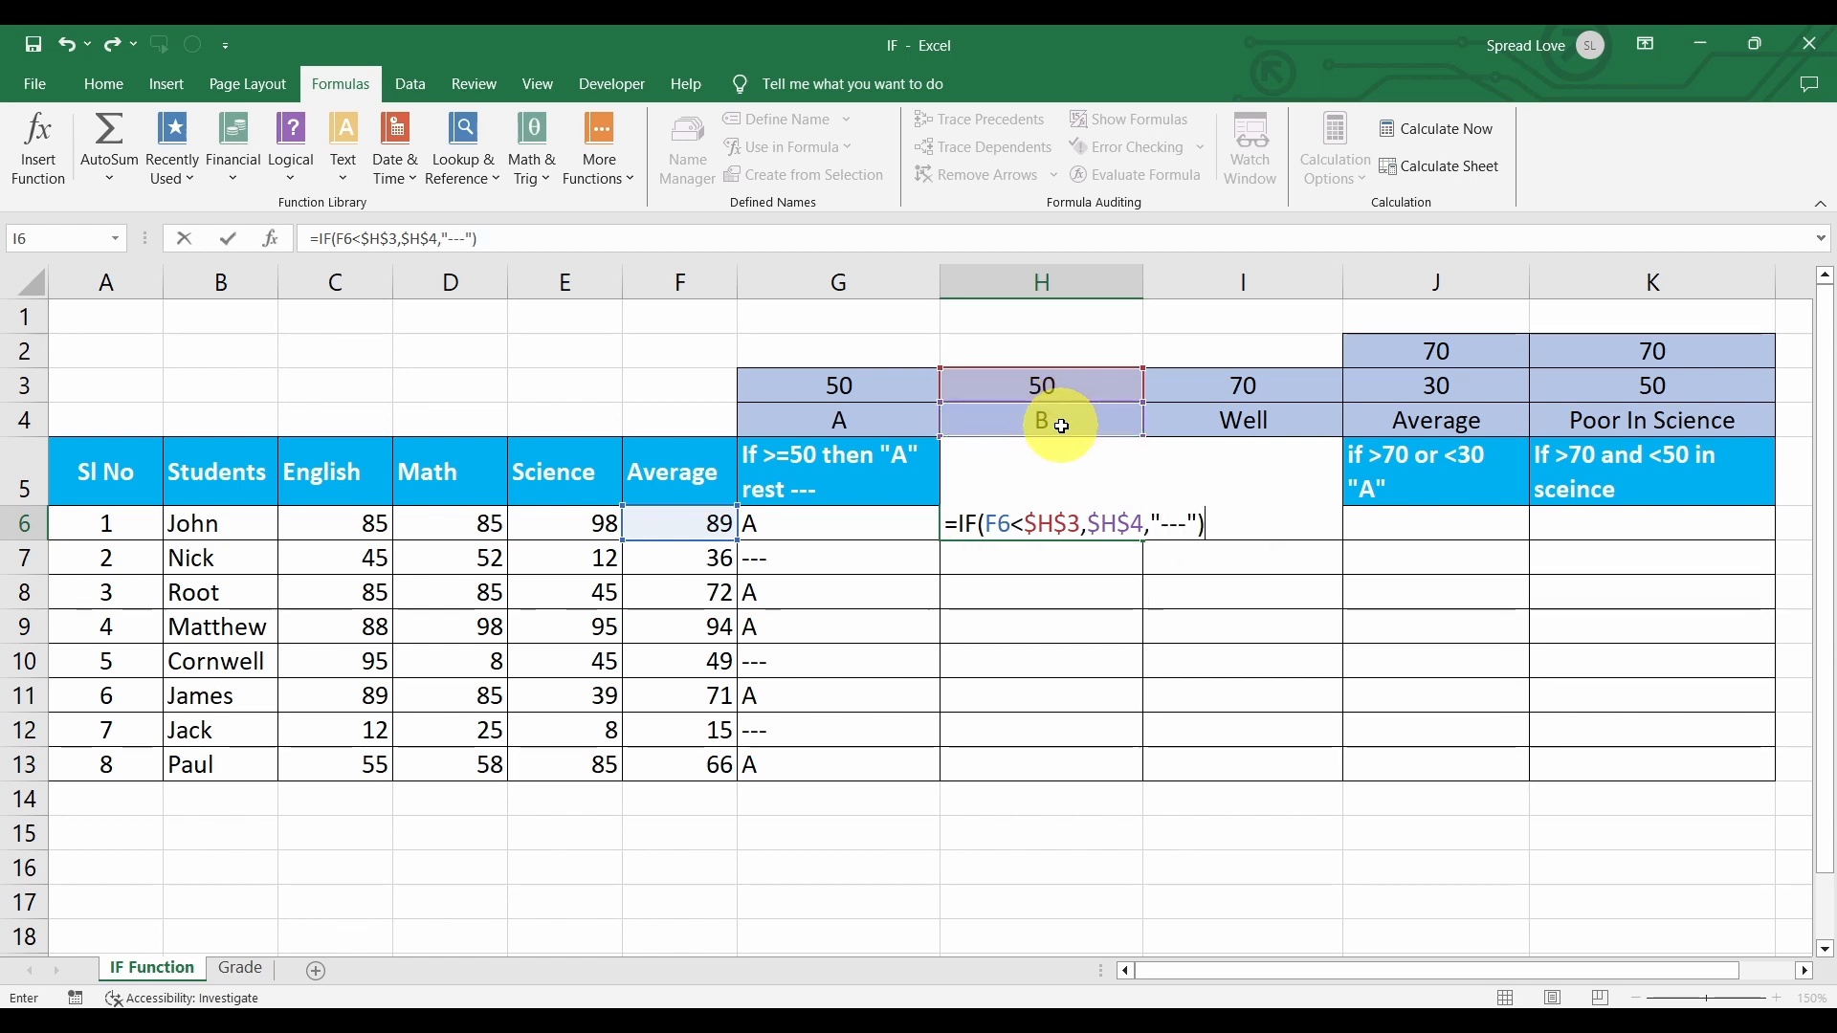
key("Return")
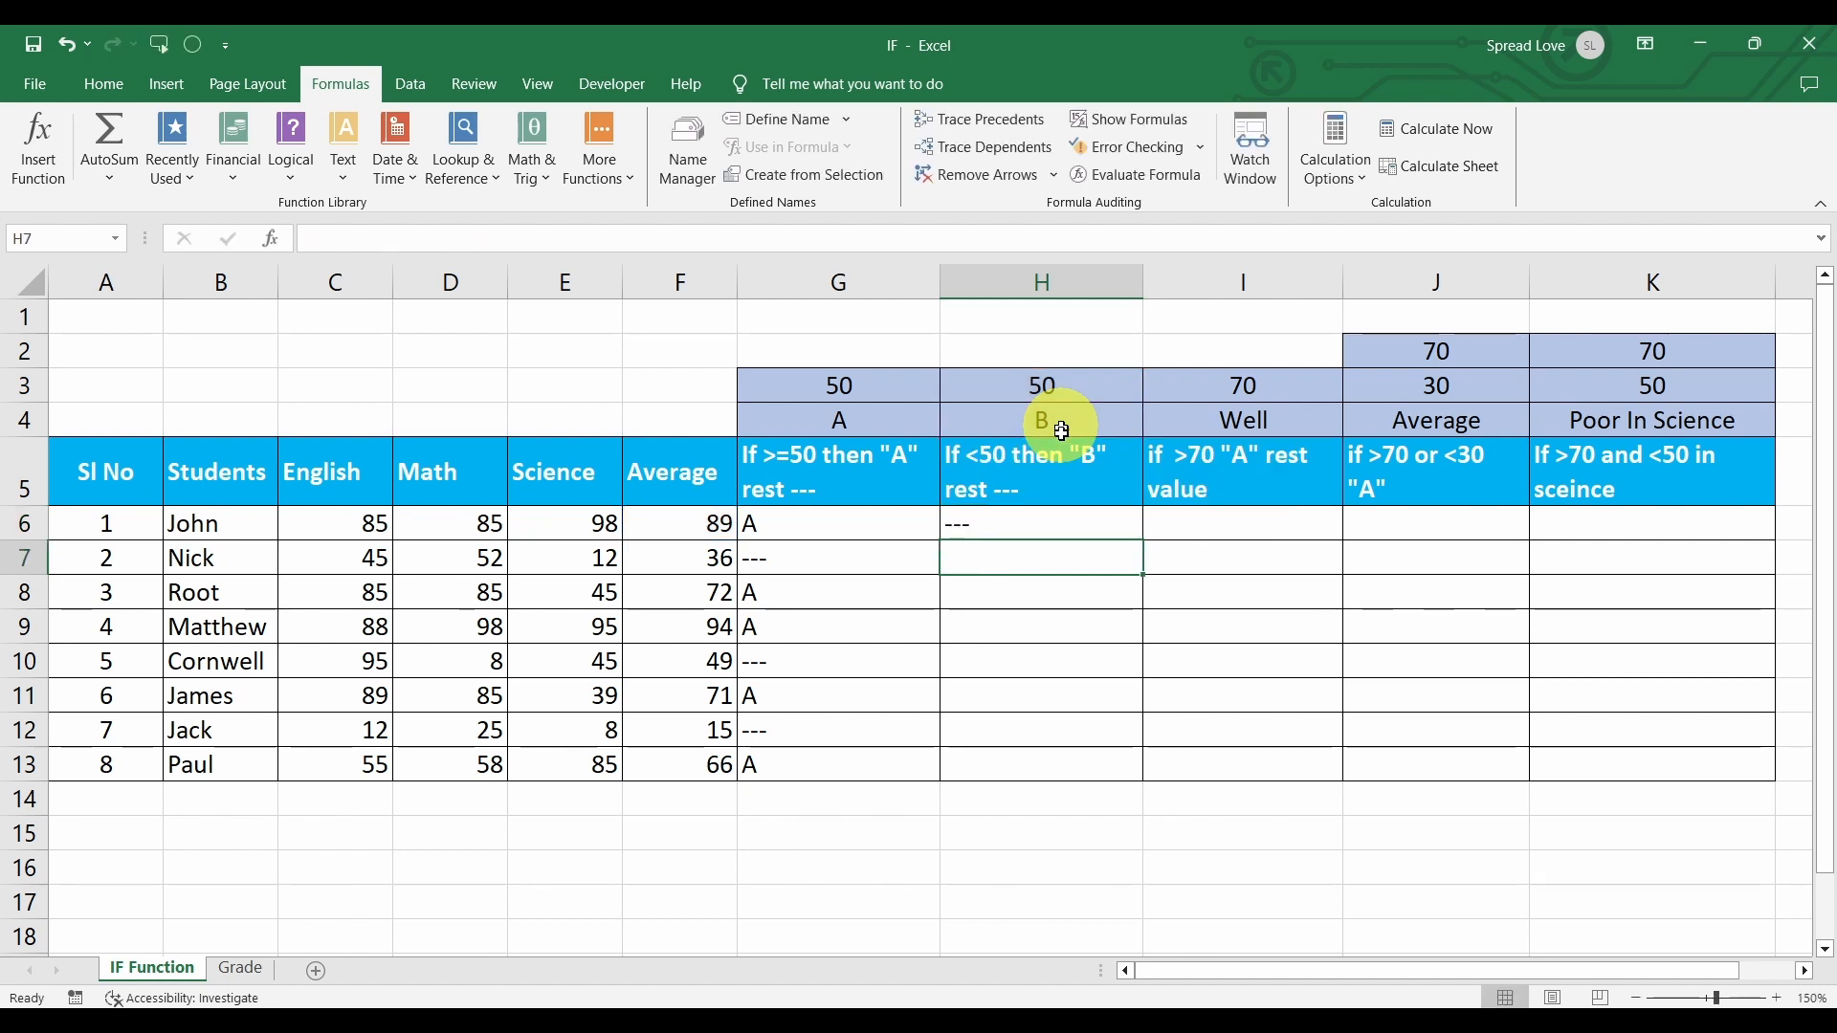
left_click(1086, 525)
double_click(1140, 539)
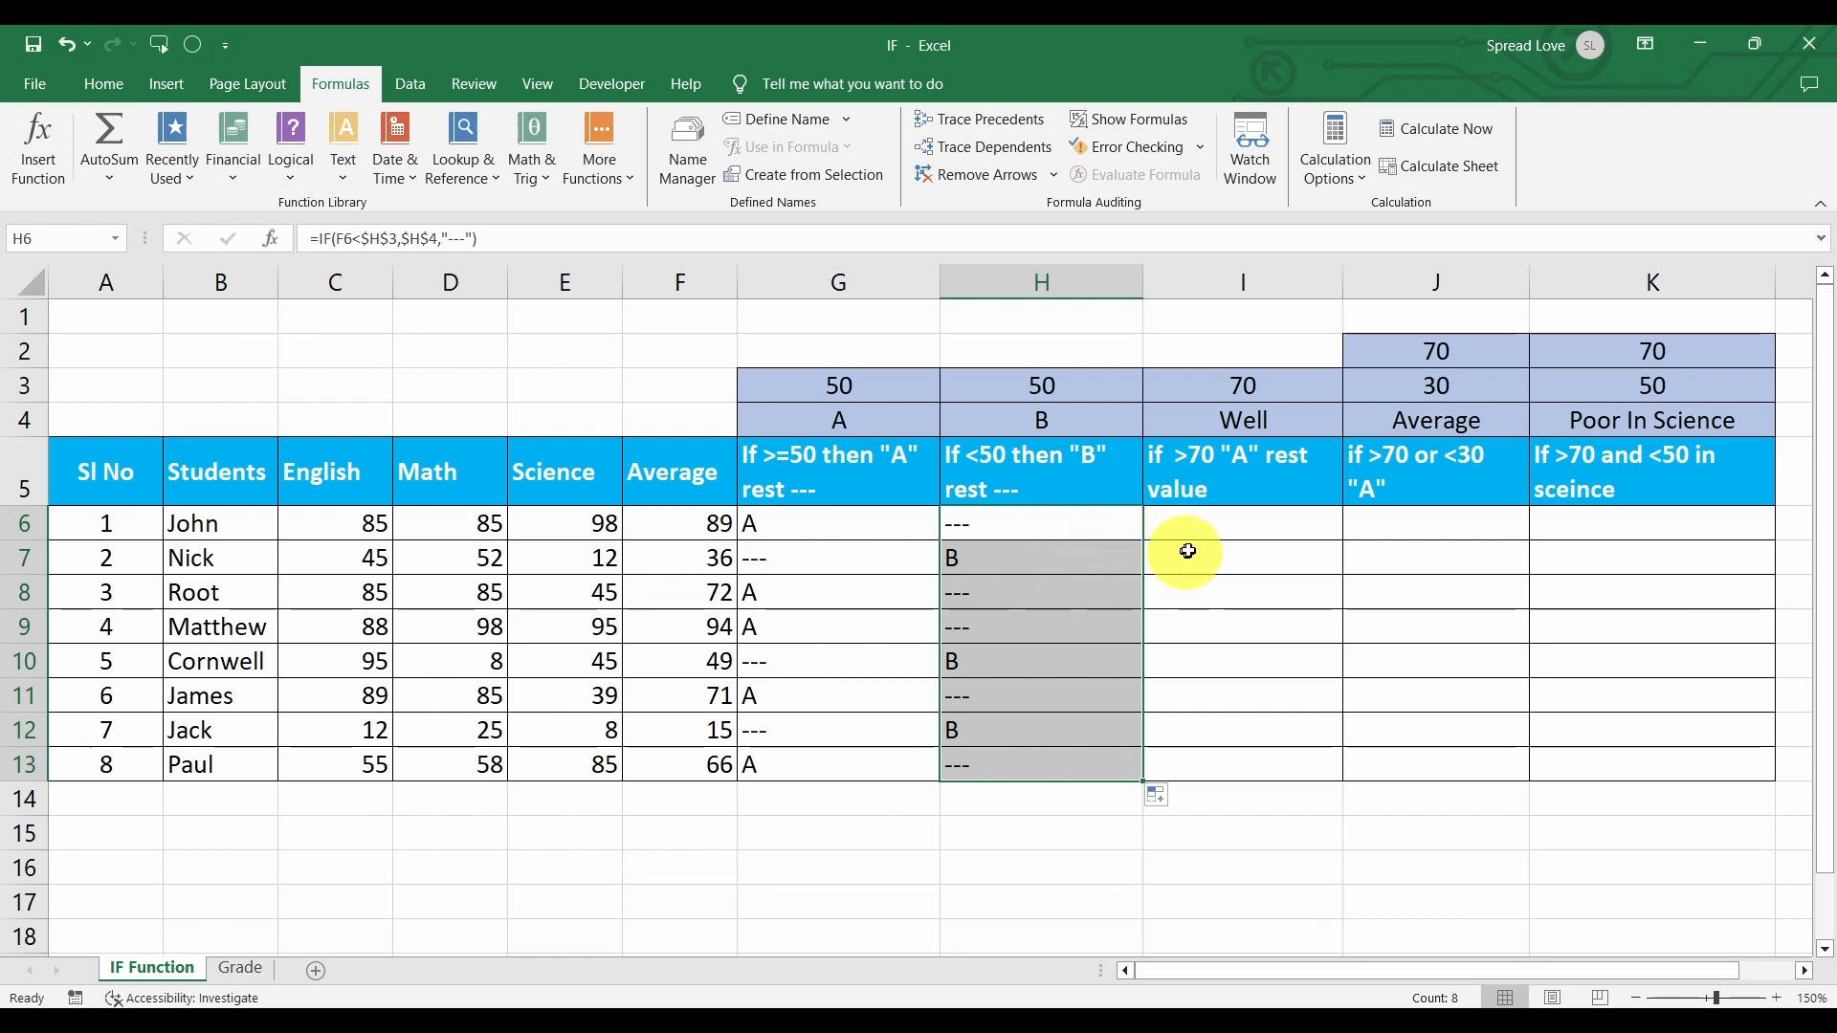
Begin an IF formula in I6 with the logical test F6>$I$3, using an absolute threshold reference.
left_click(1207, 524)
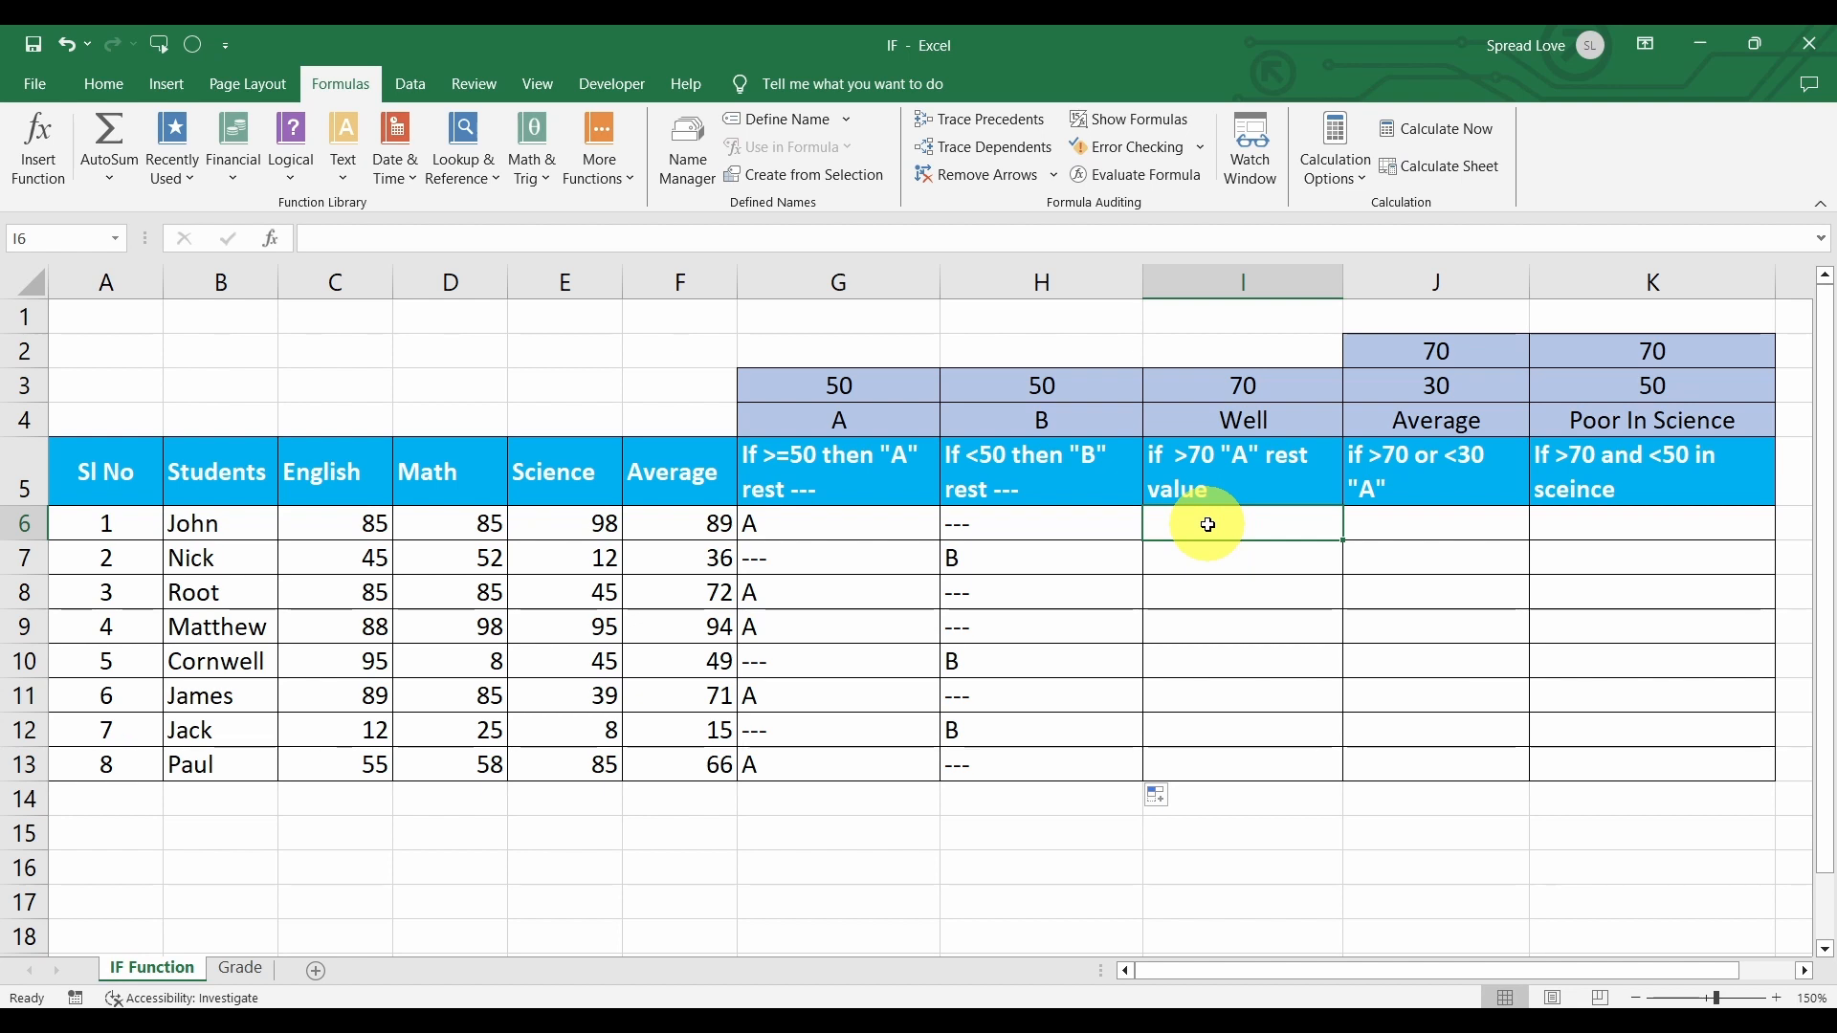
type("=if")
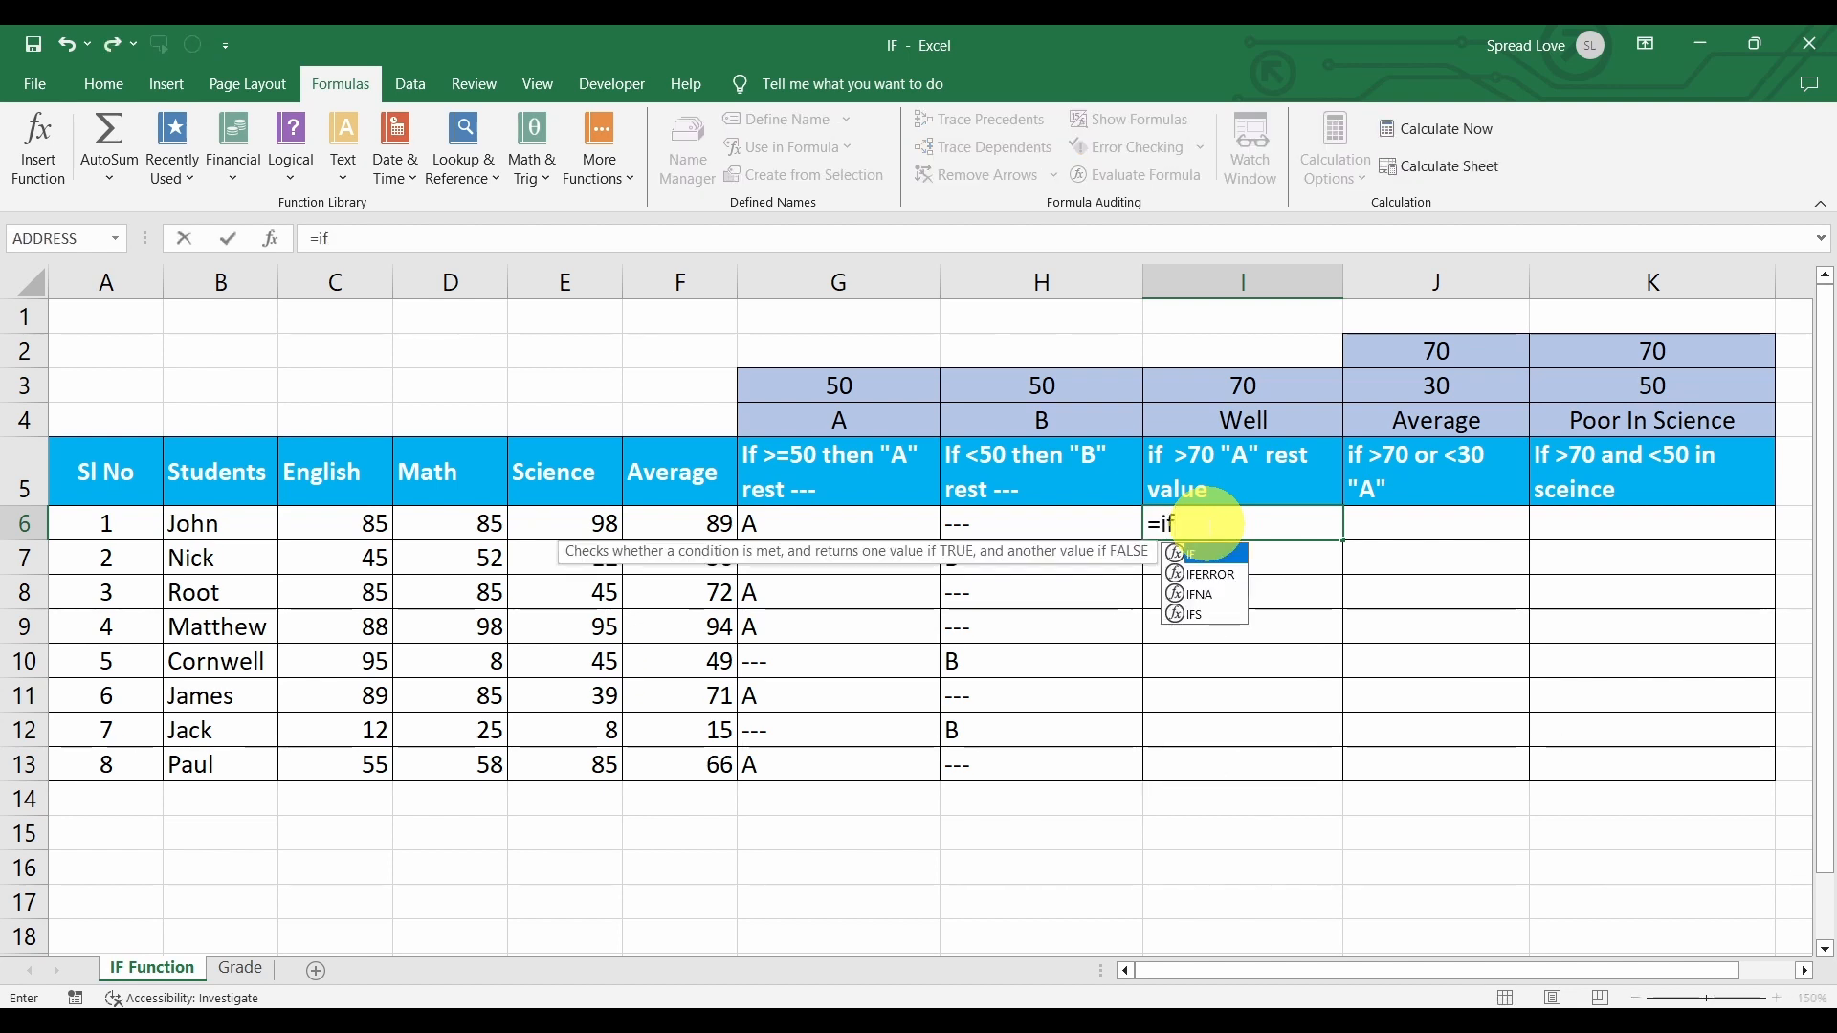
key("Tab")
left_click(675, 525)
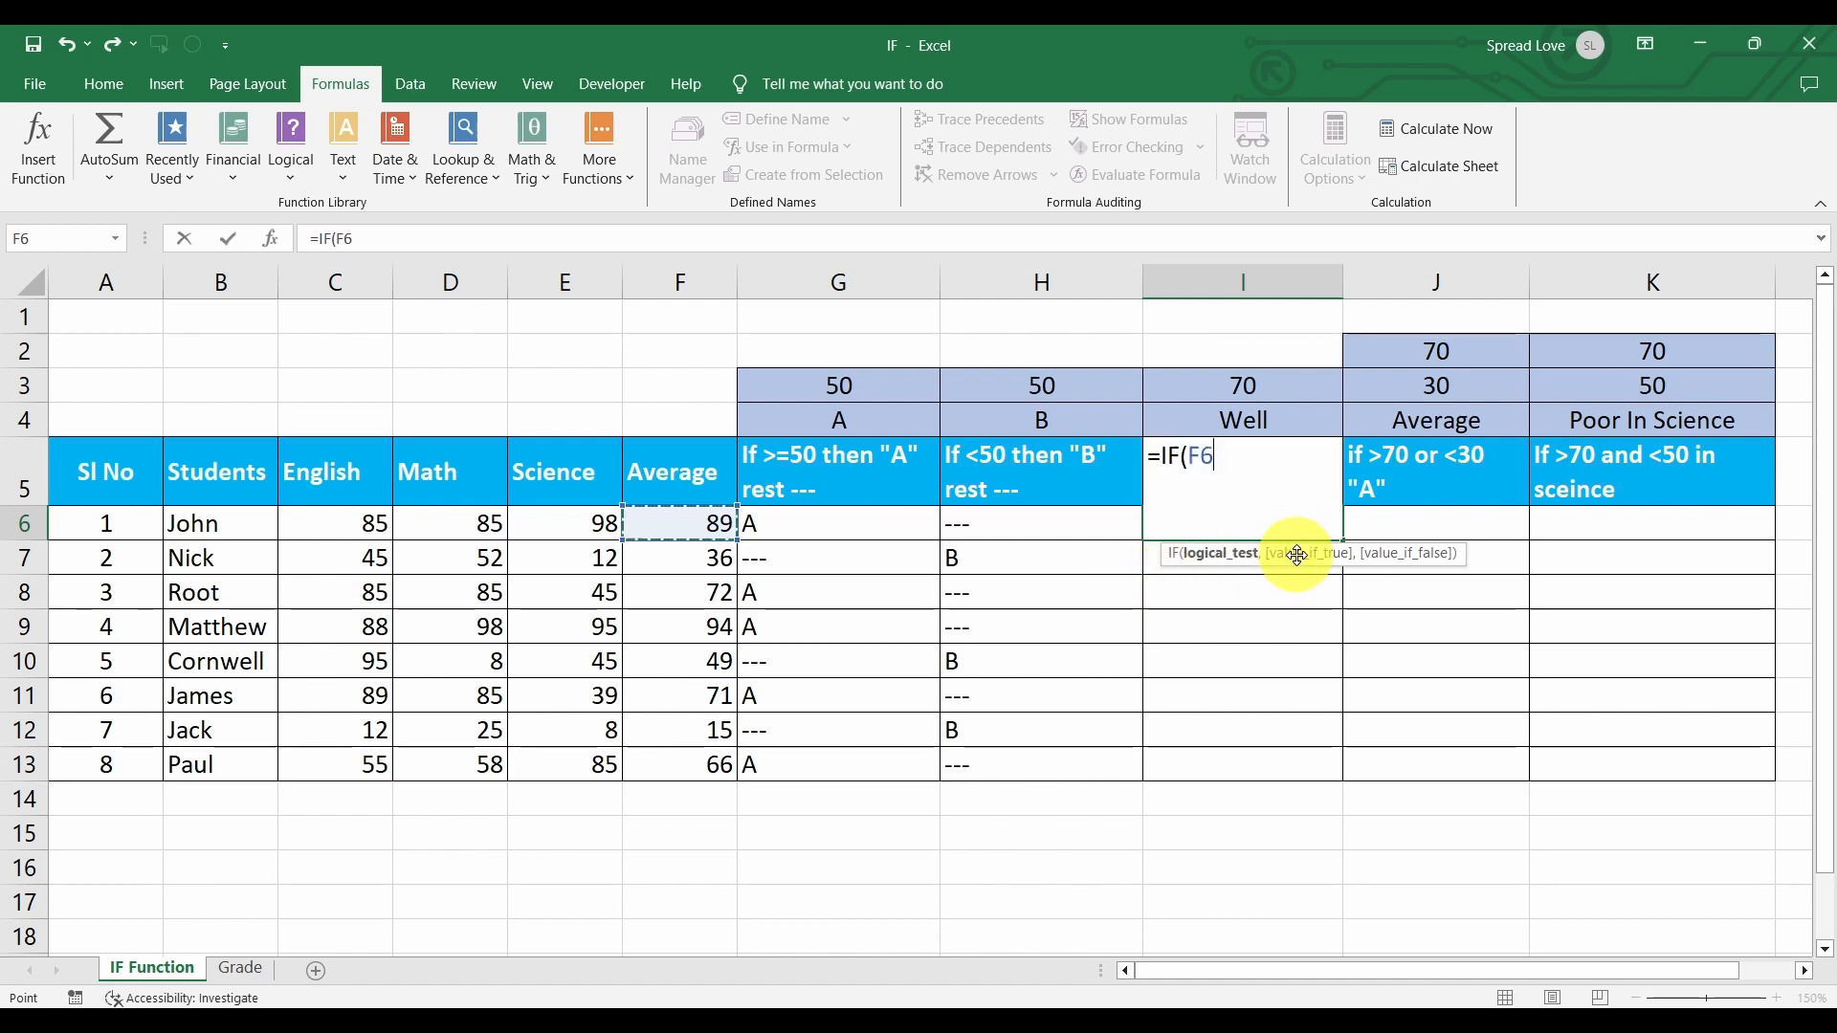
type(">")
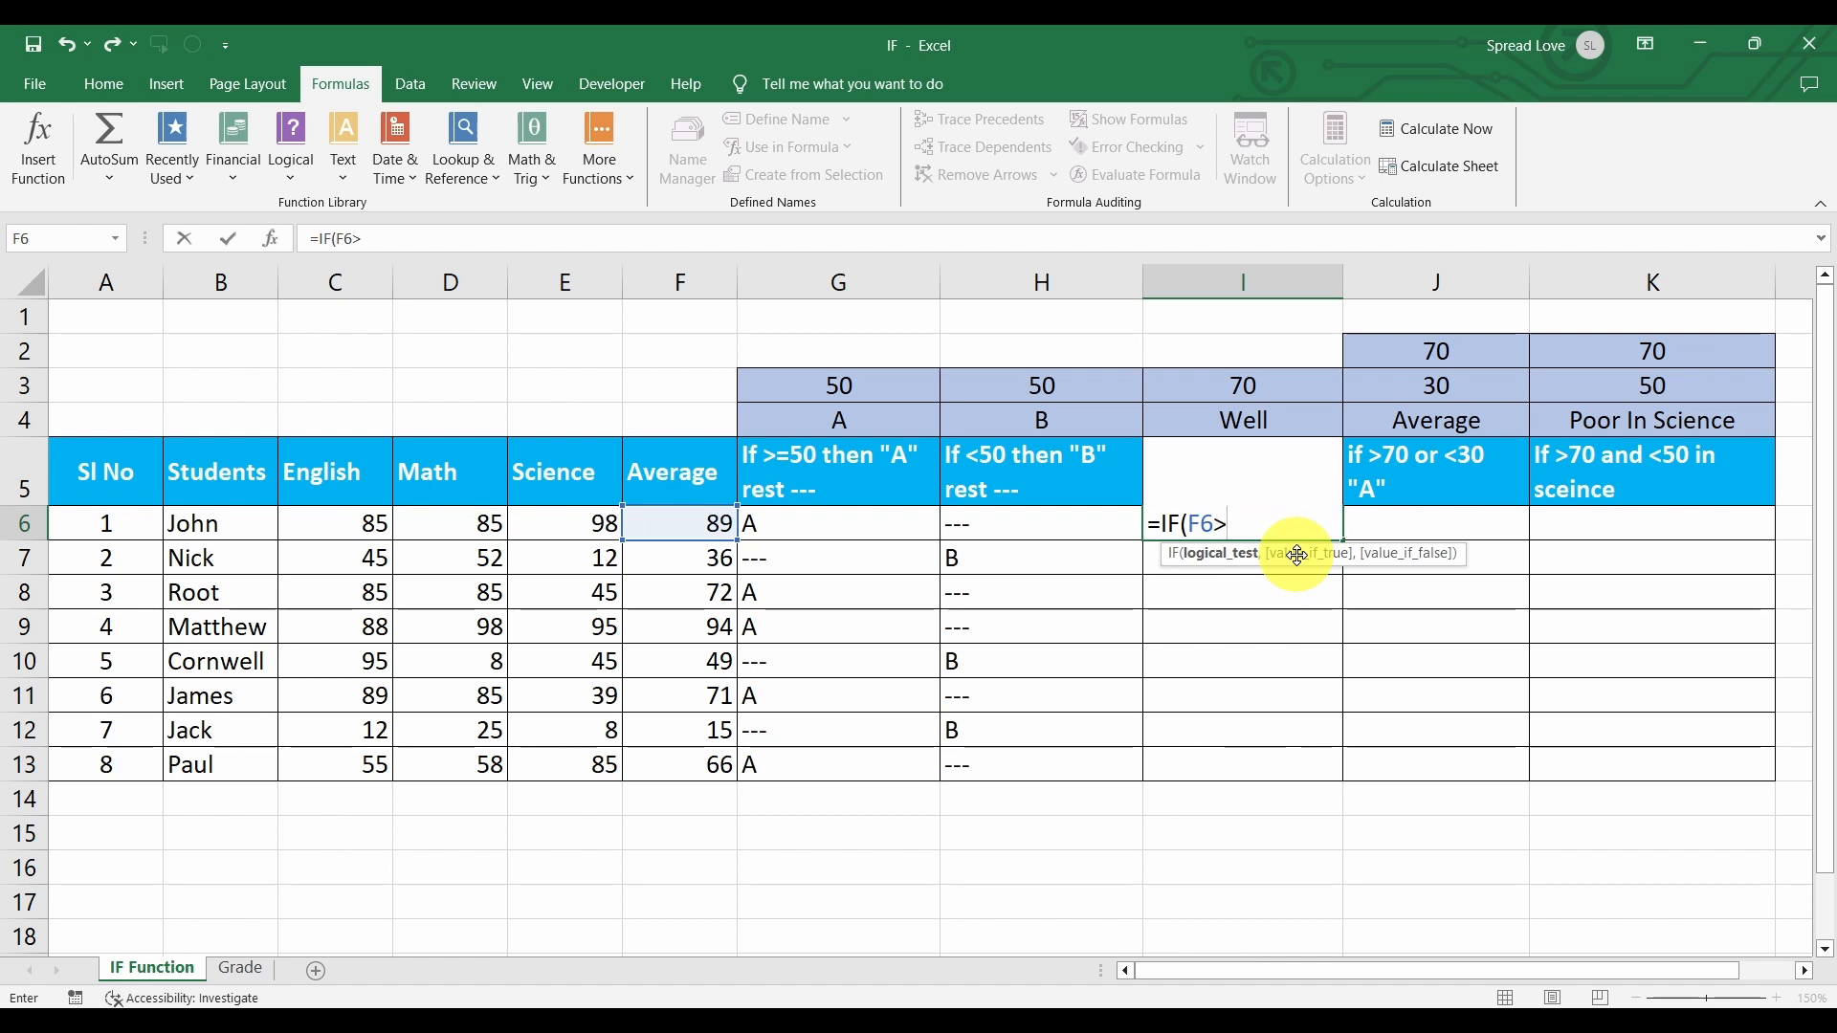
left_click(1261, 393)
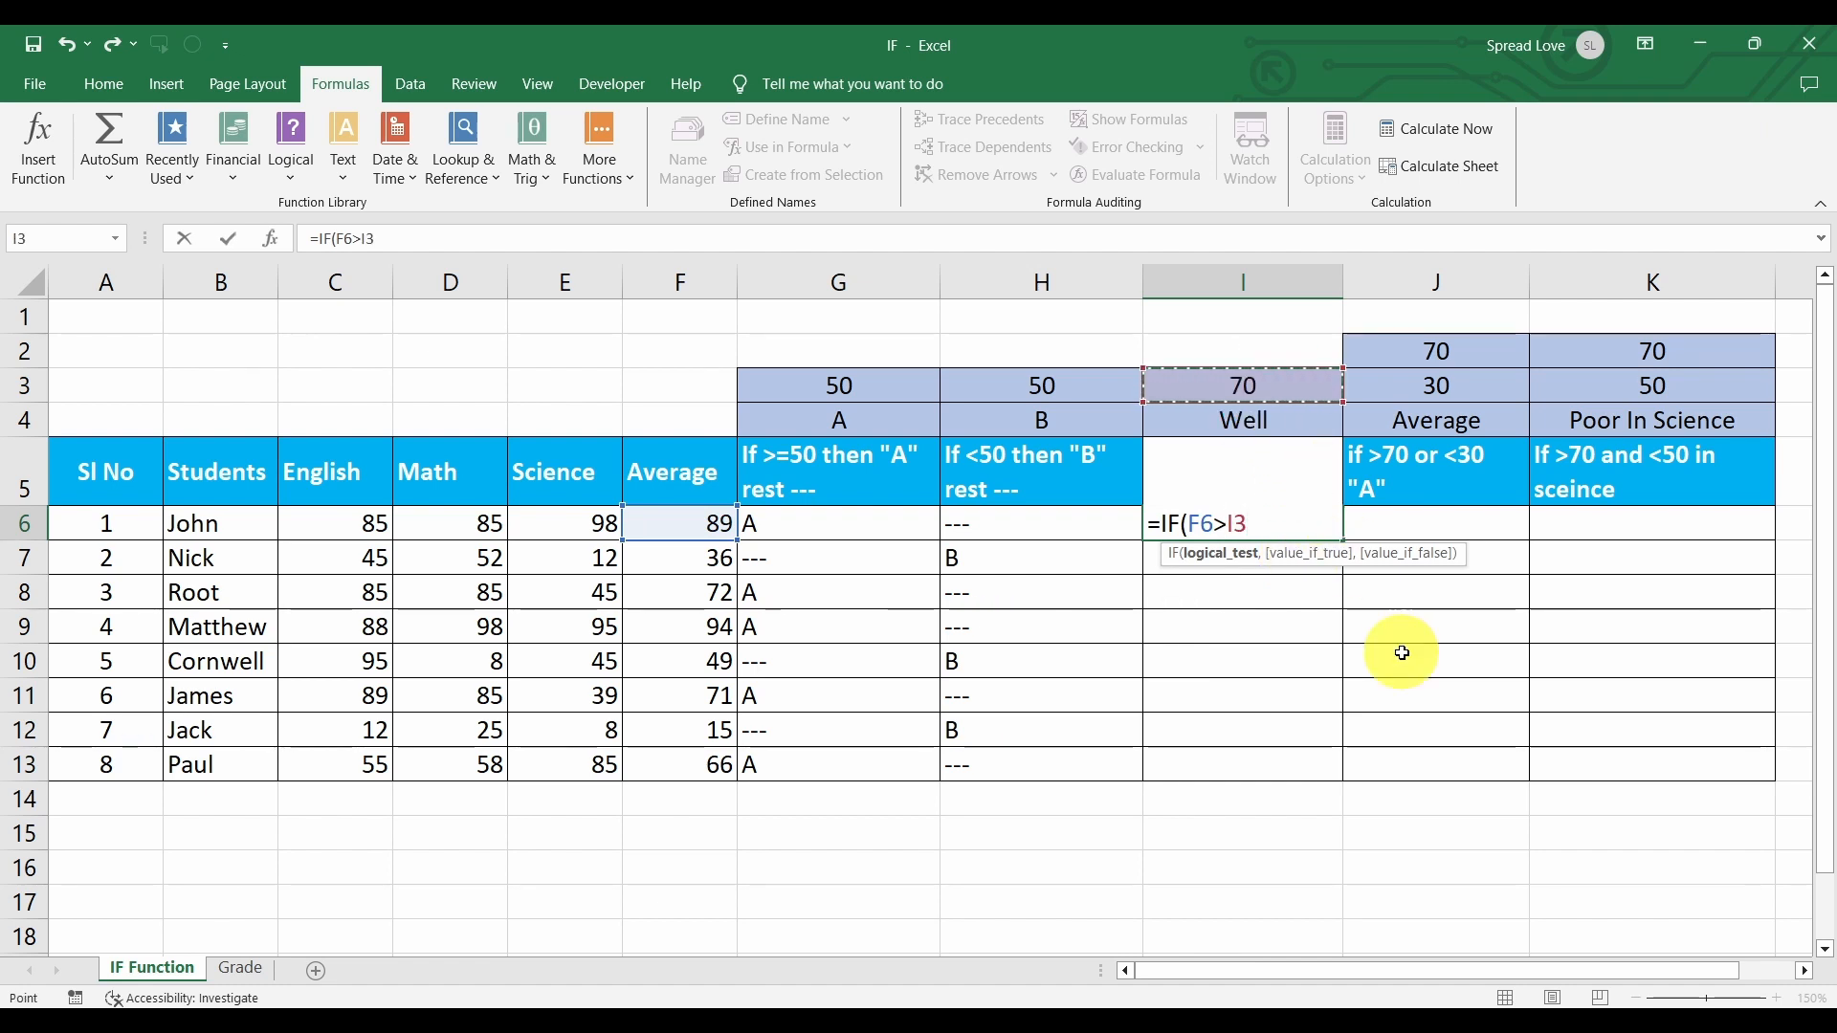
key("F4")
type(",")
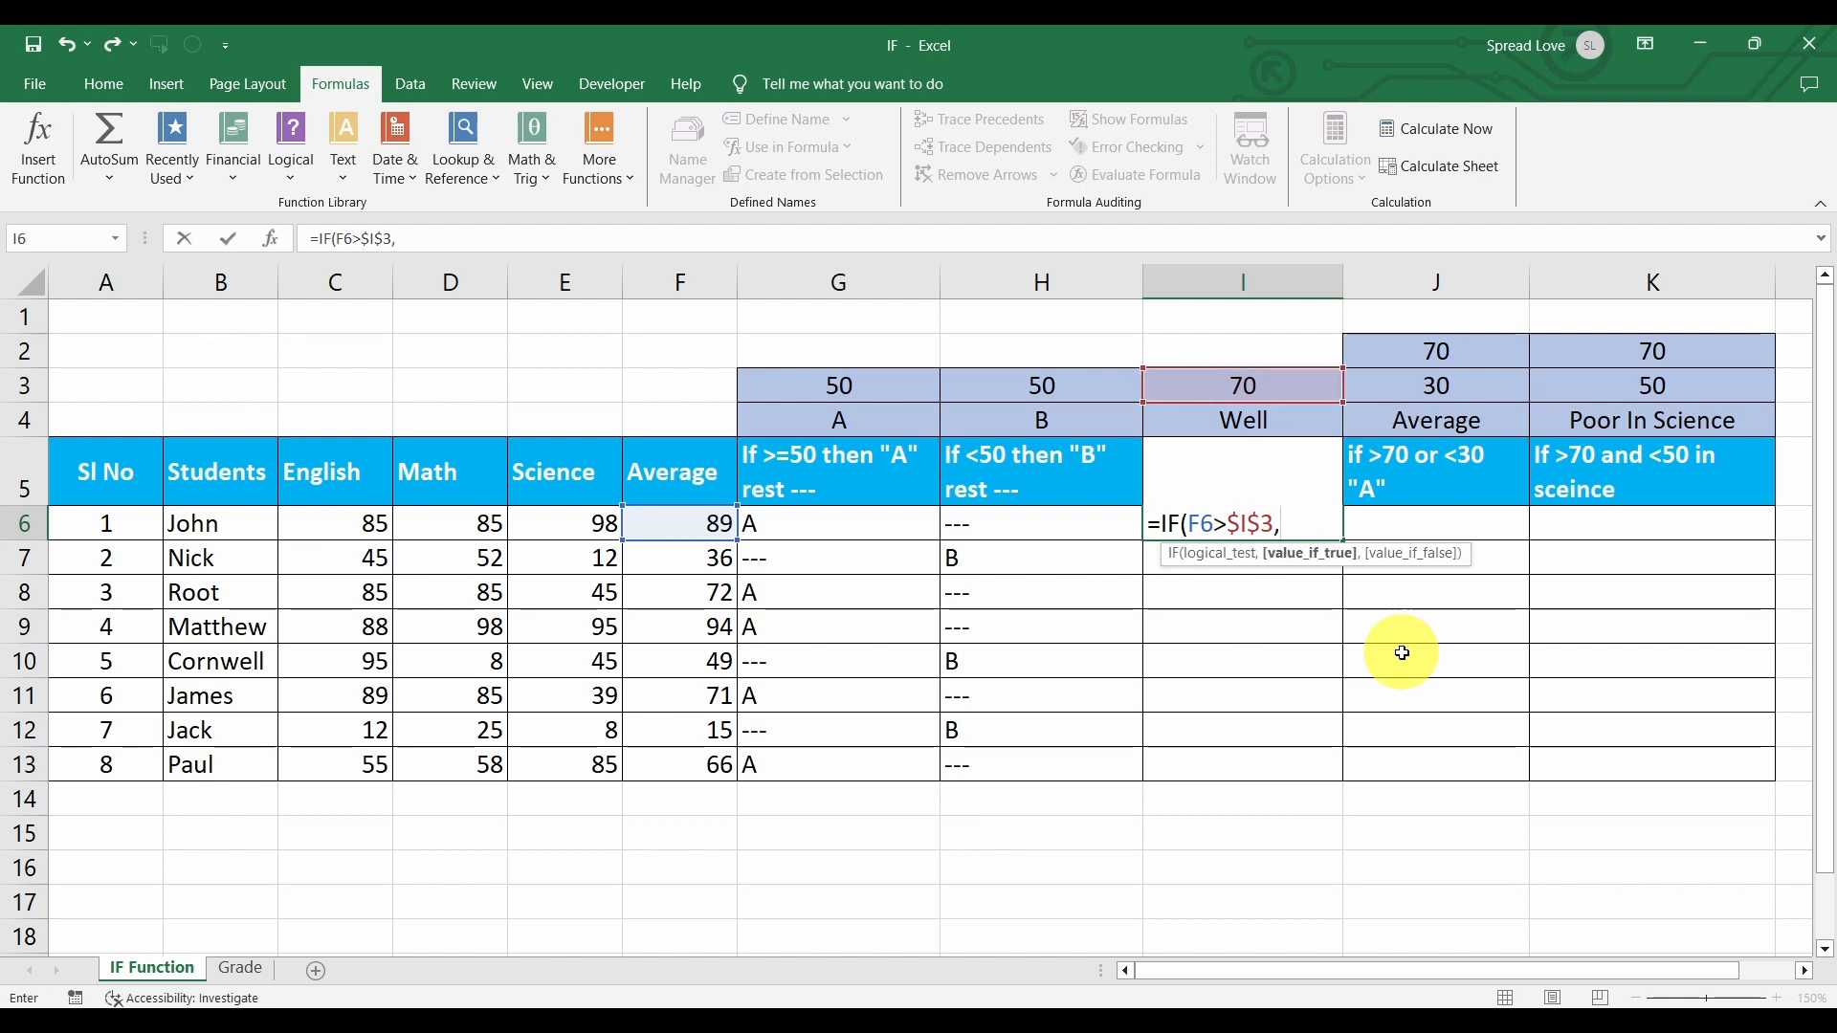
Complete the I6 formula with $I$4 as the true value and F6 as the false value, and fill it down to I13.
left_click(1288, 423)
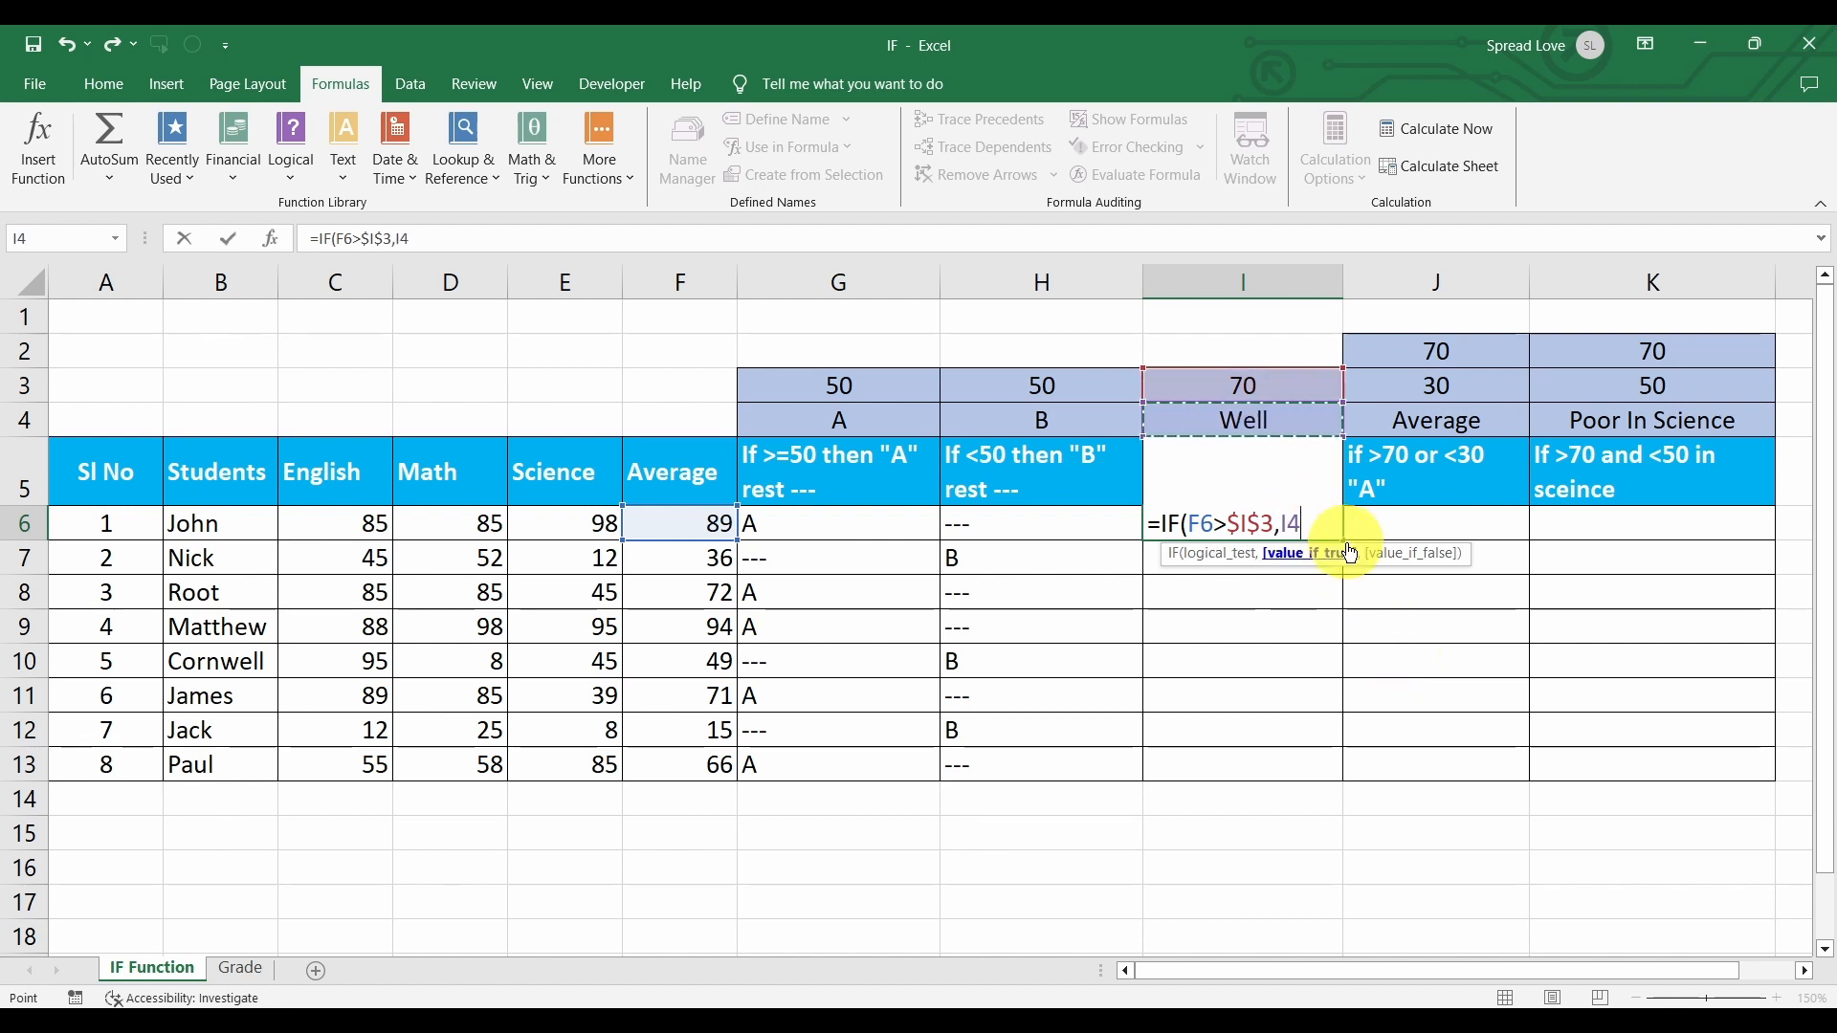
key("F4")
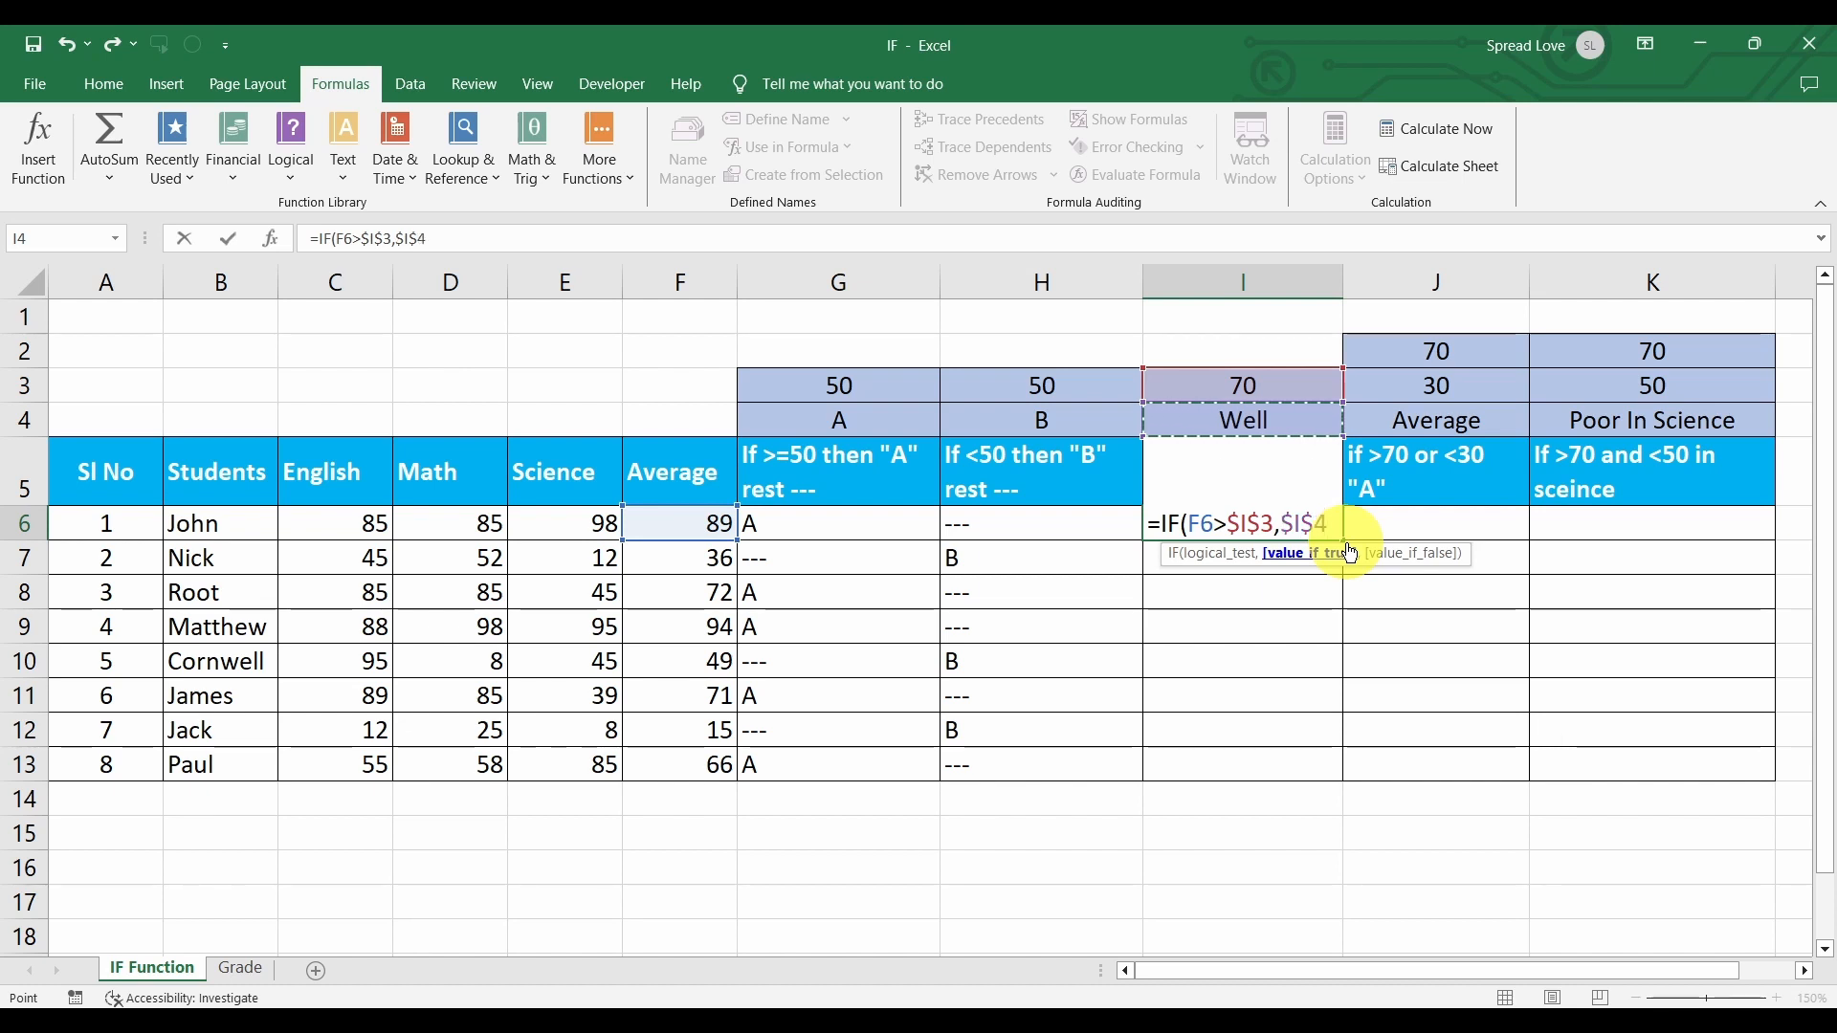
type(",")
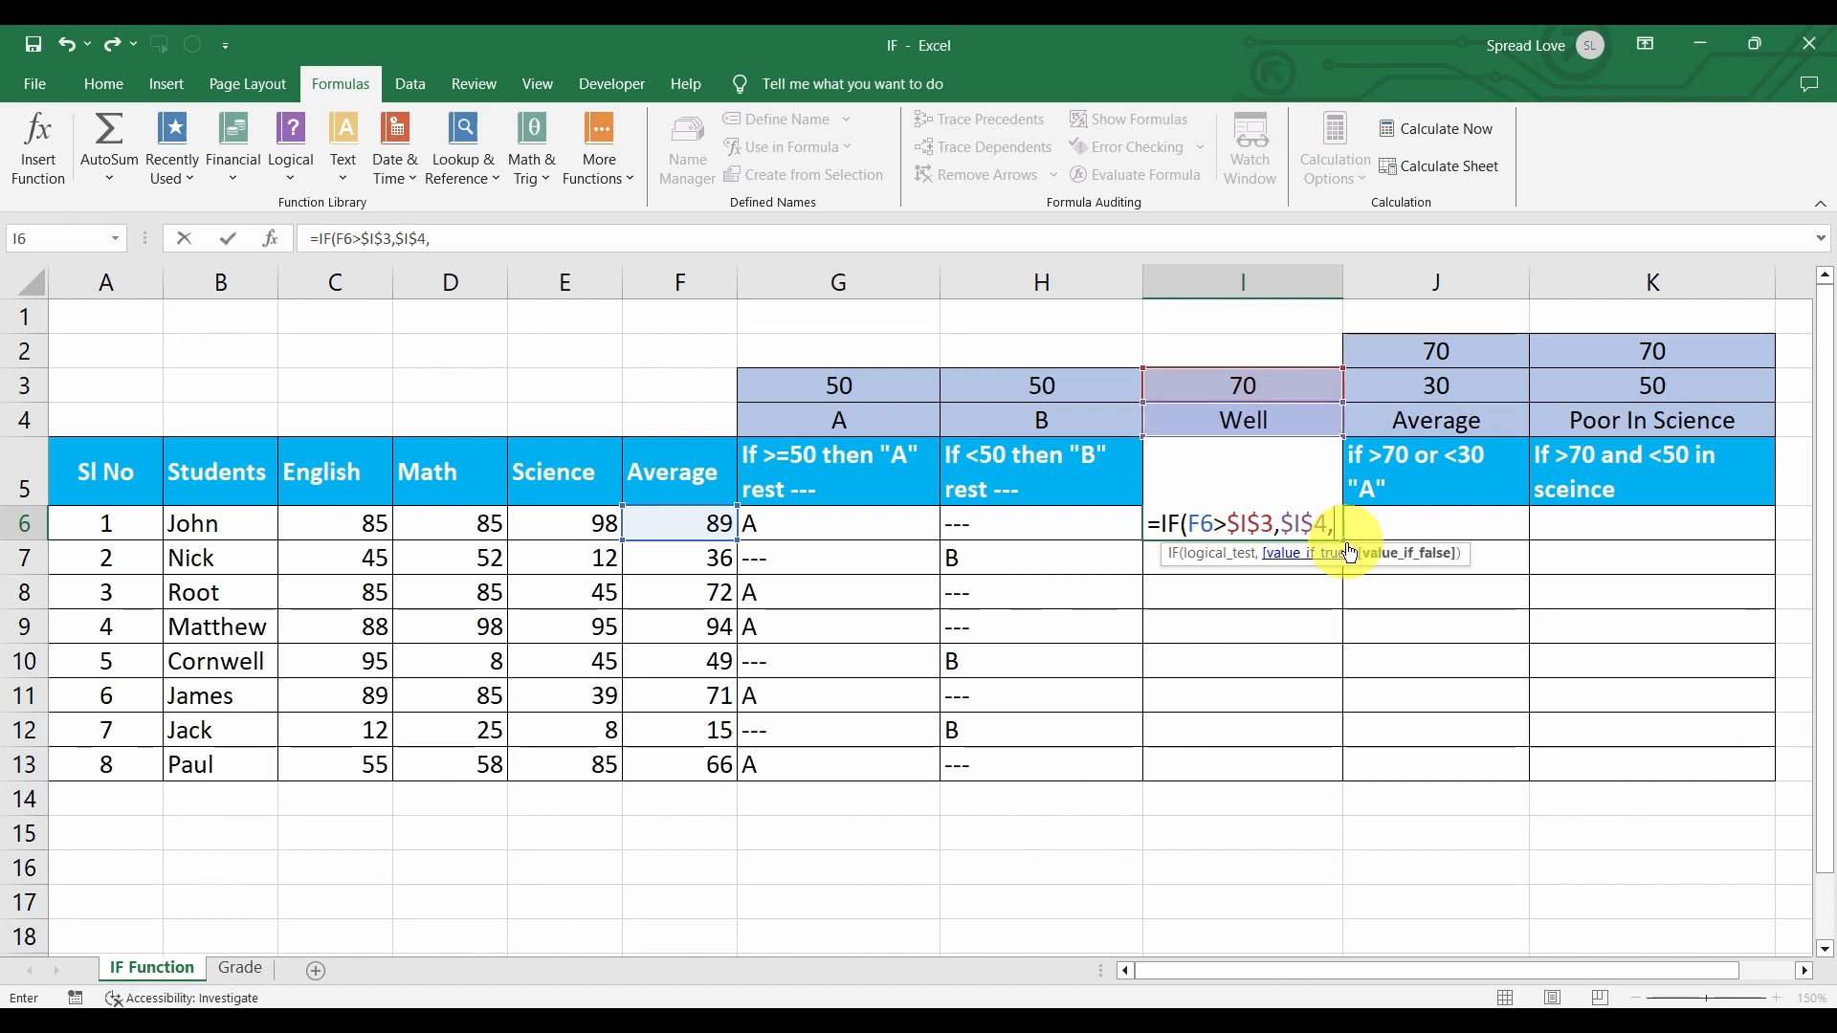
left_click(705, 523)
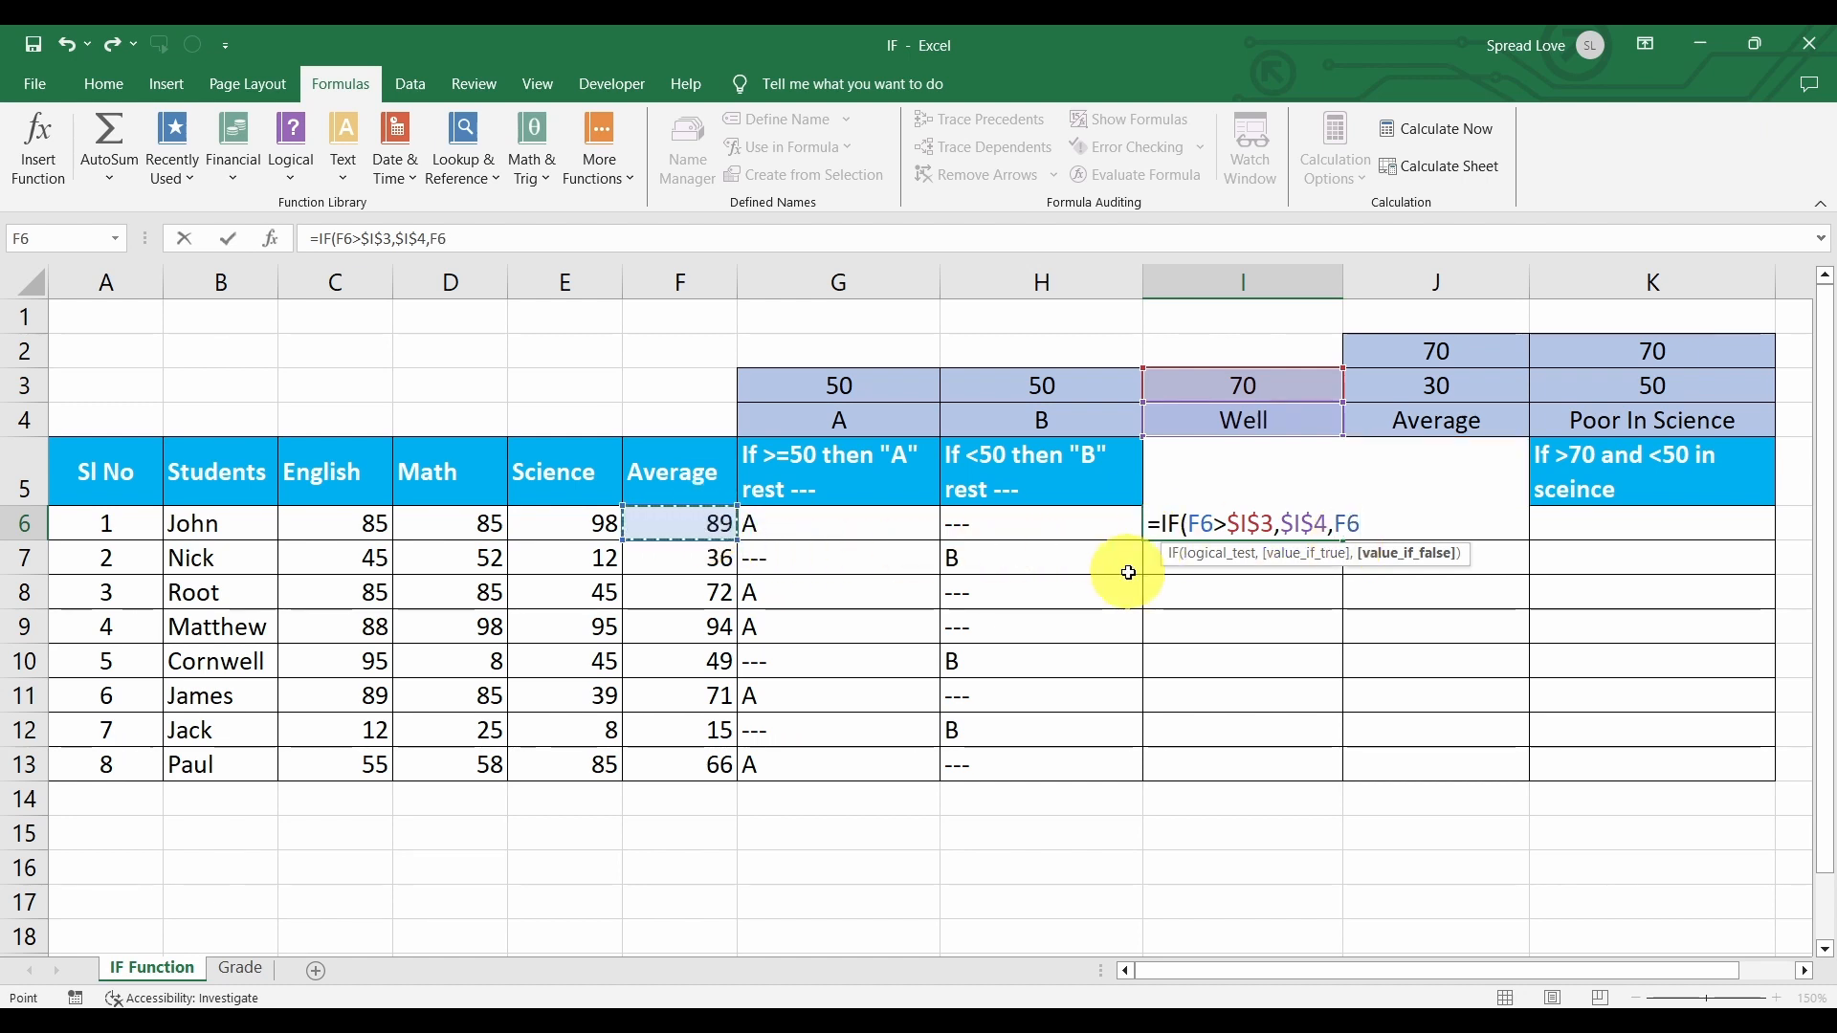
type(")")
key("Return")
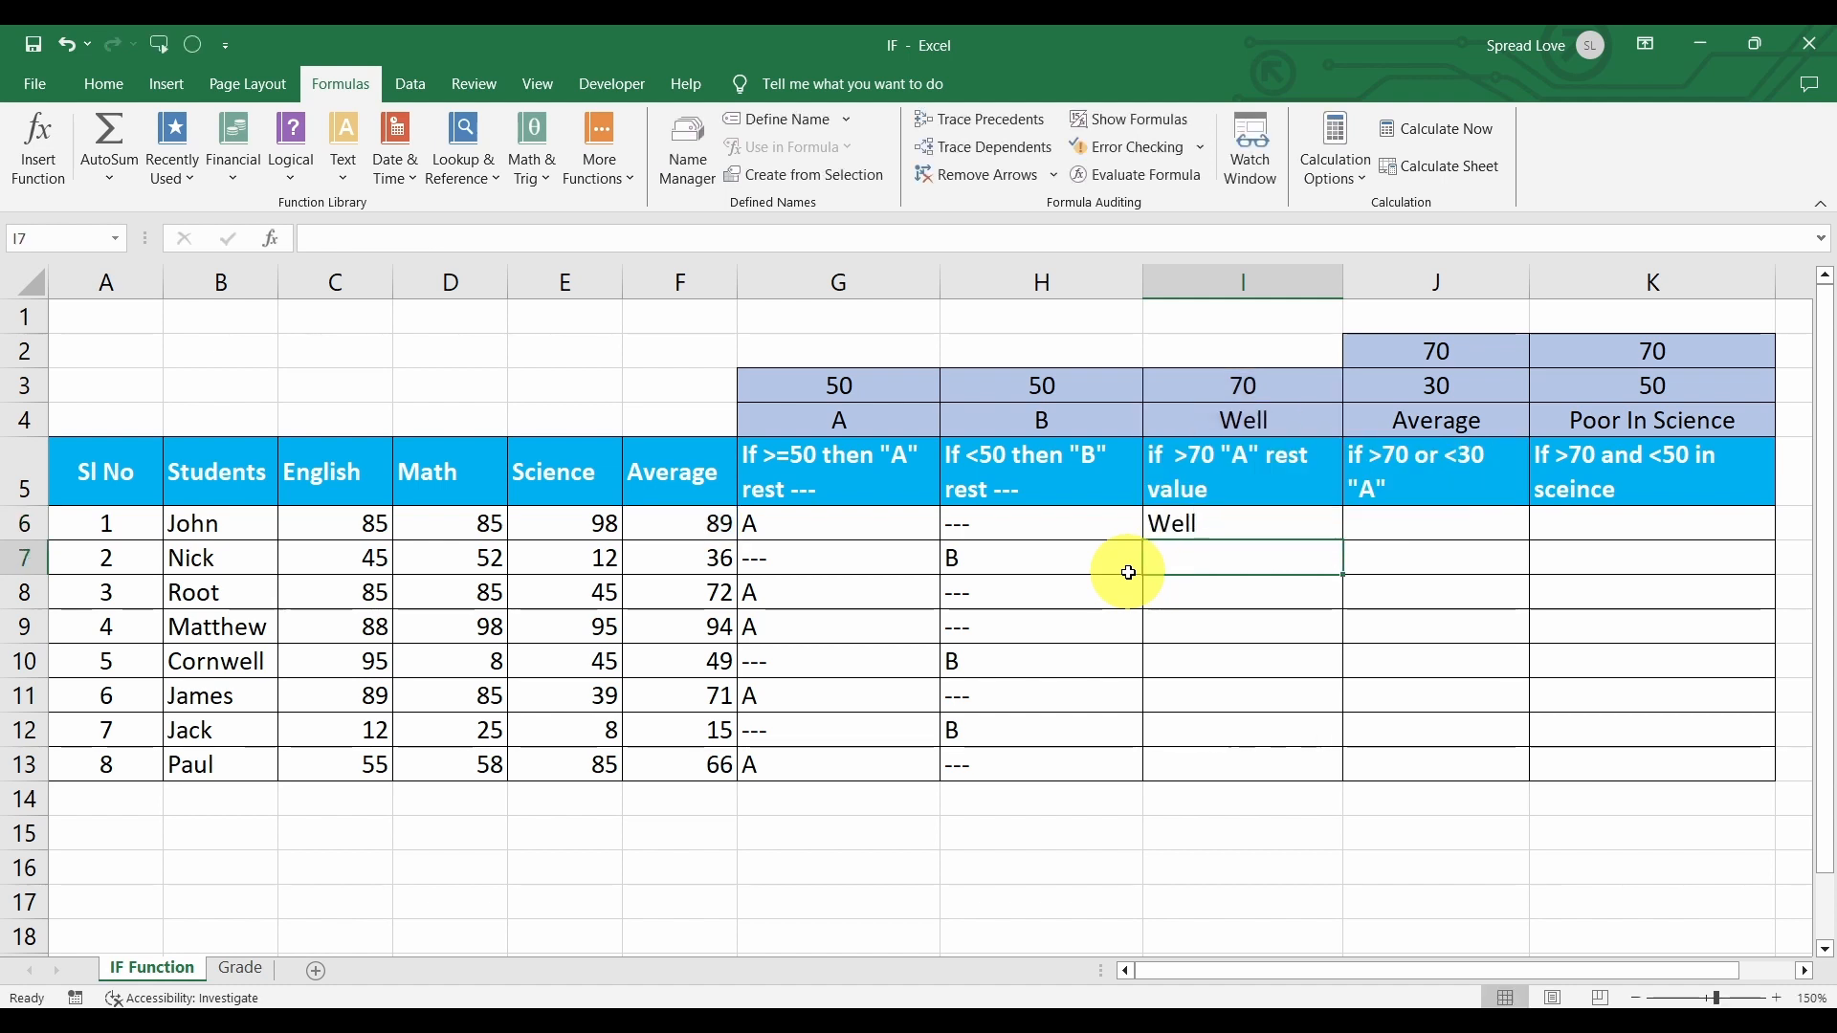
left_click(1162, 525)
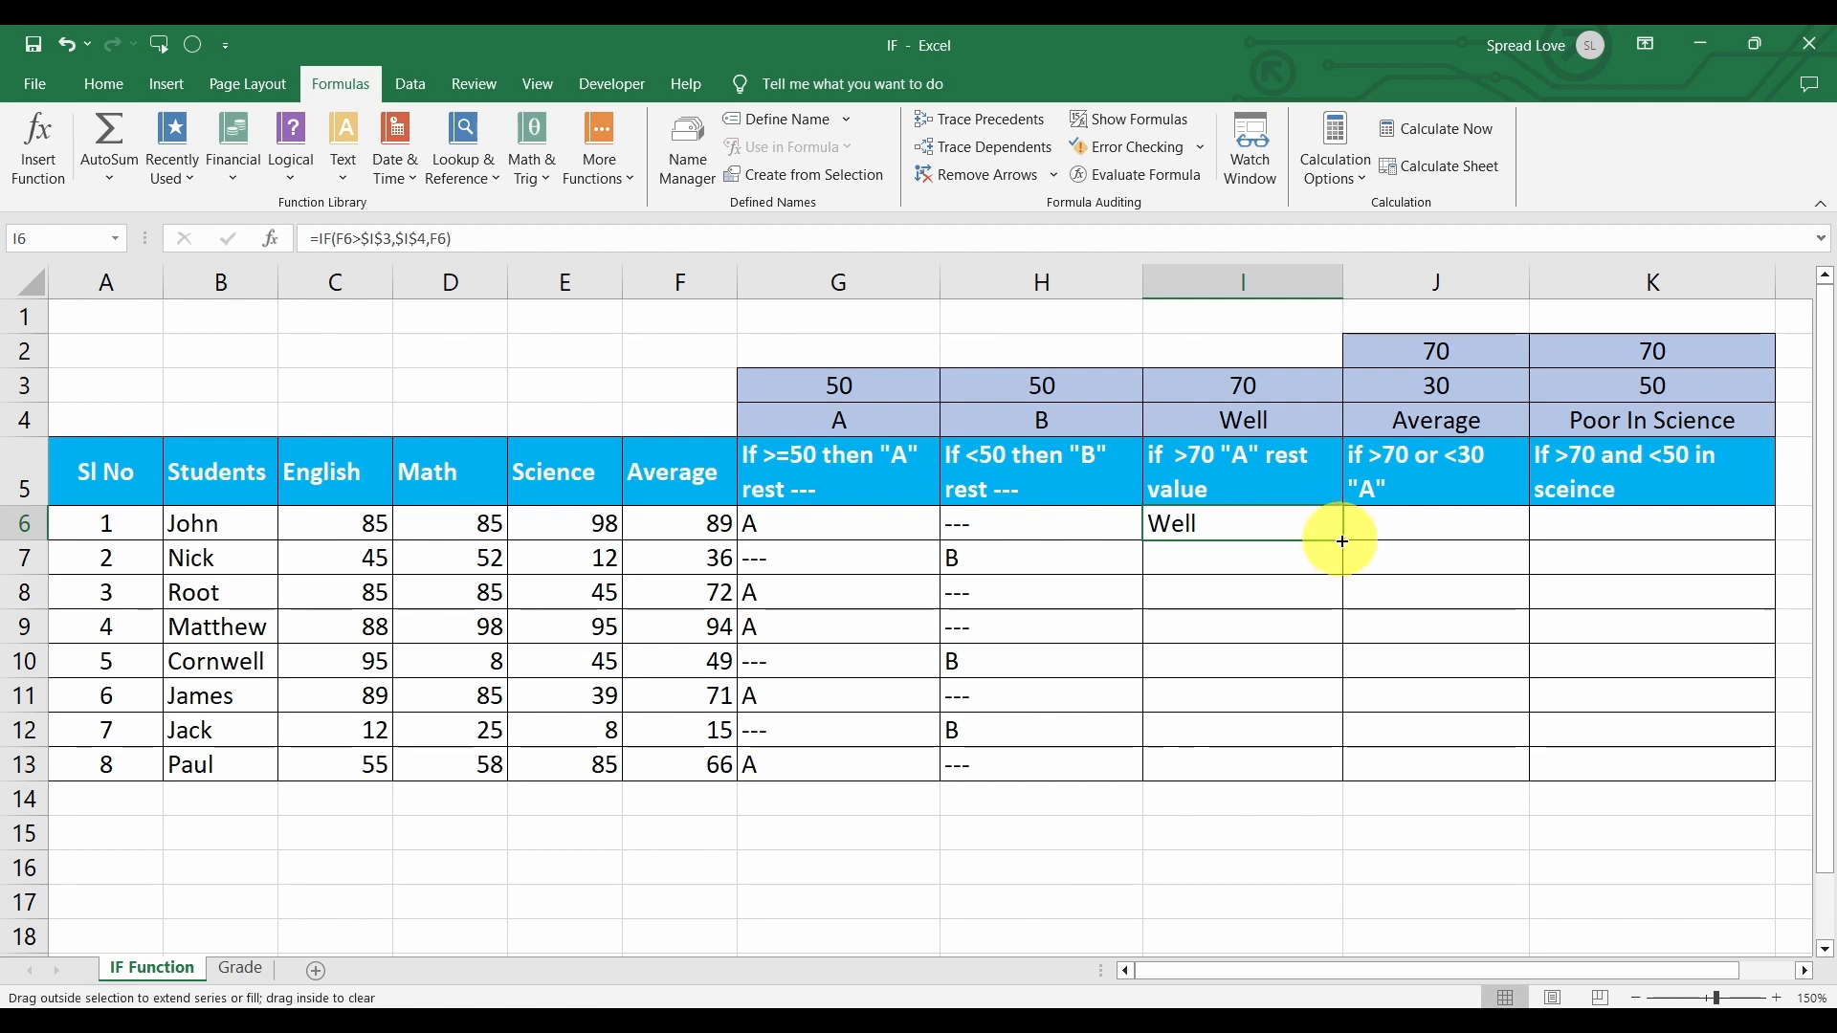
double_click(1342, 542)
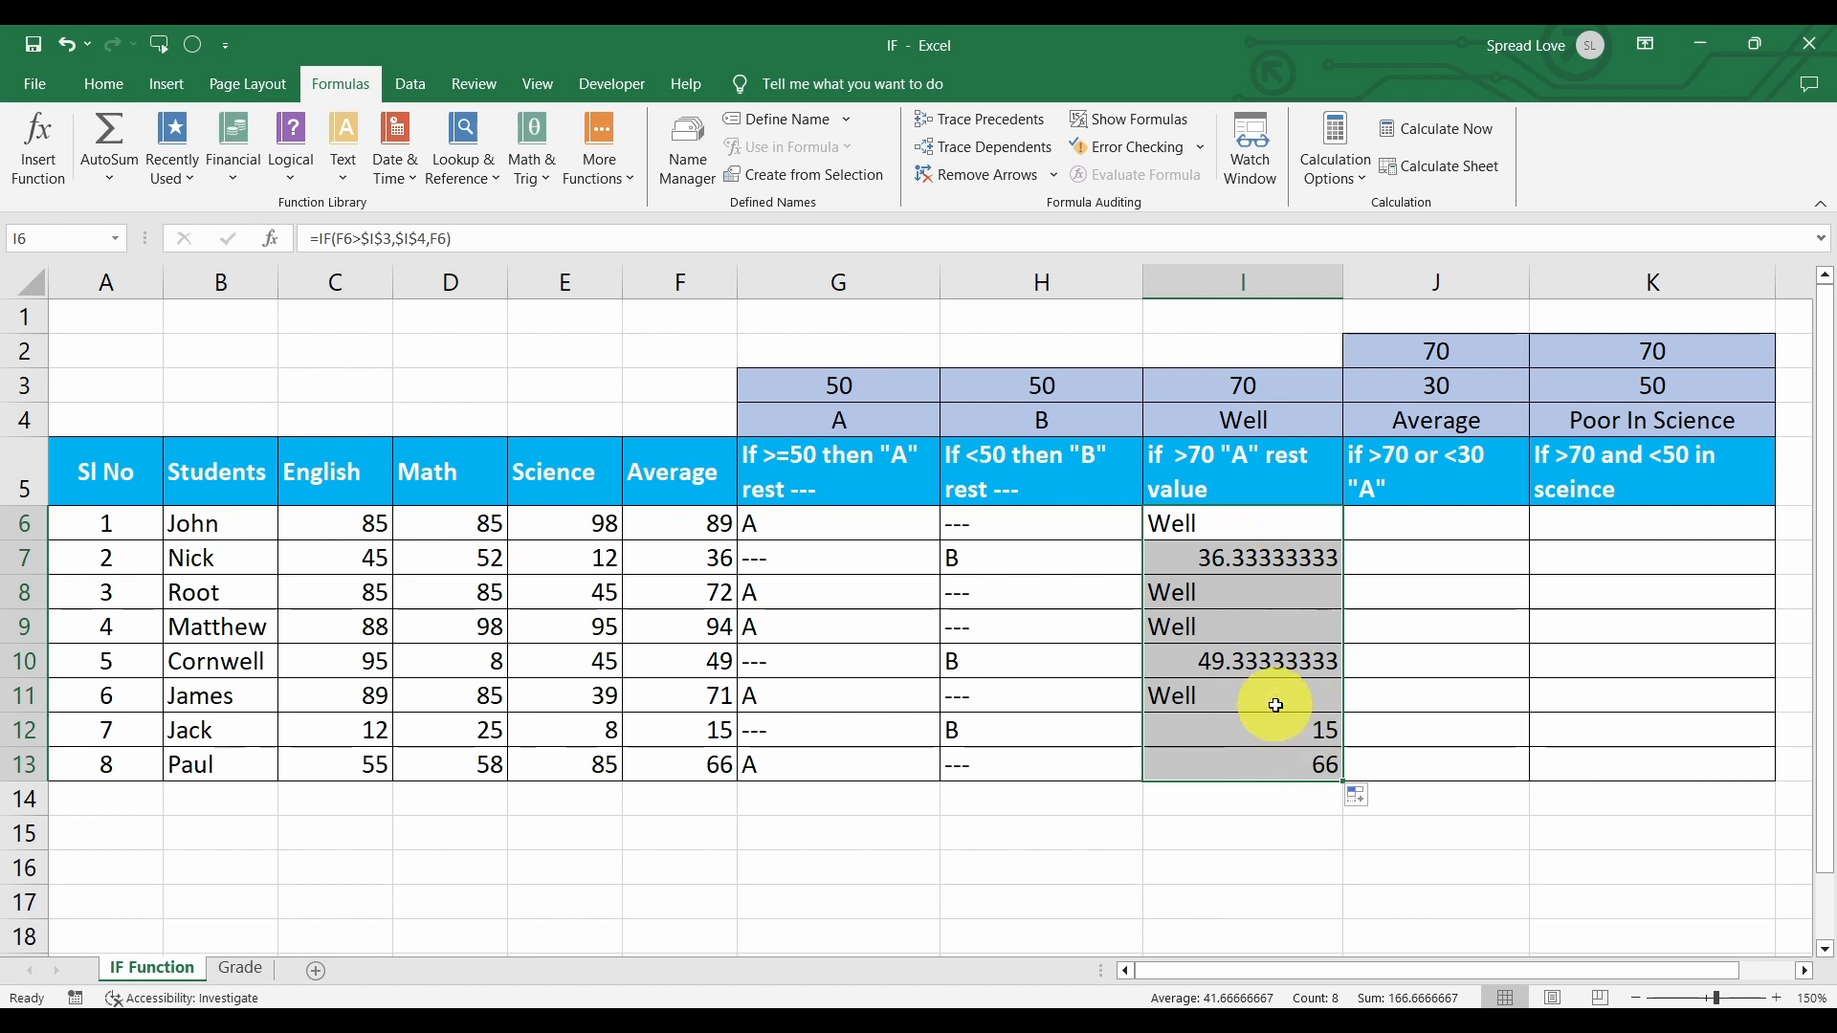
left_click(1286, 663)
left_click(1277, 563)
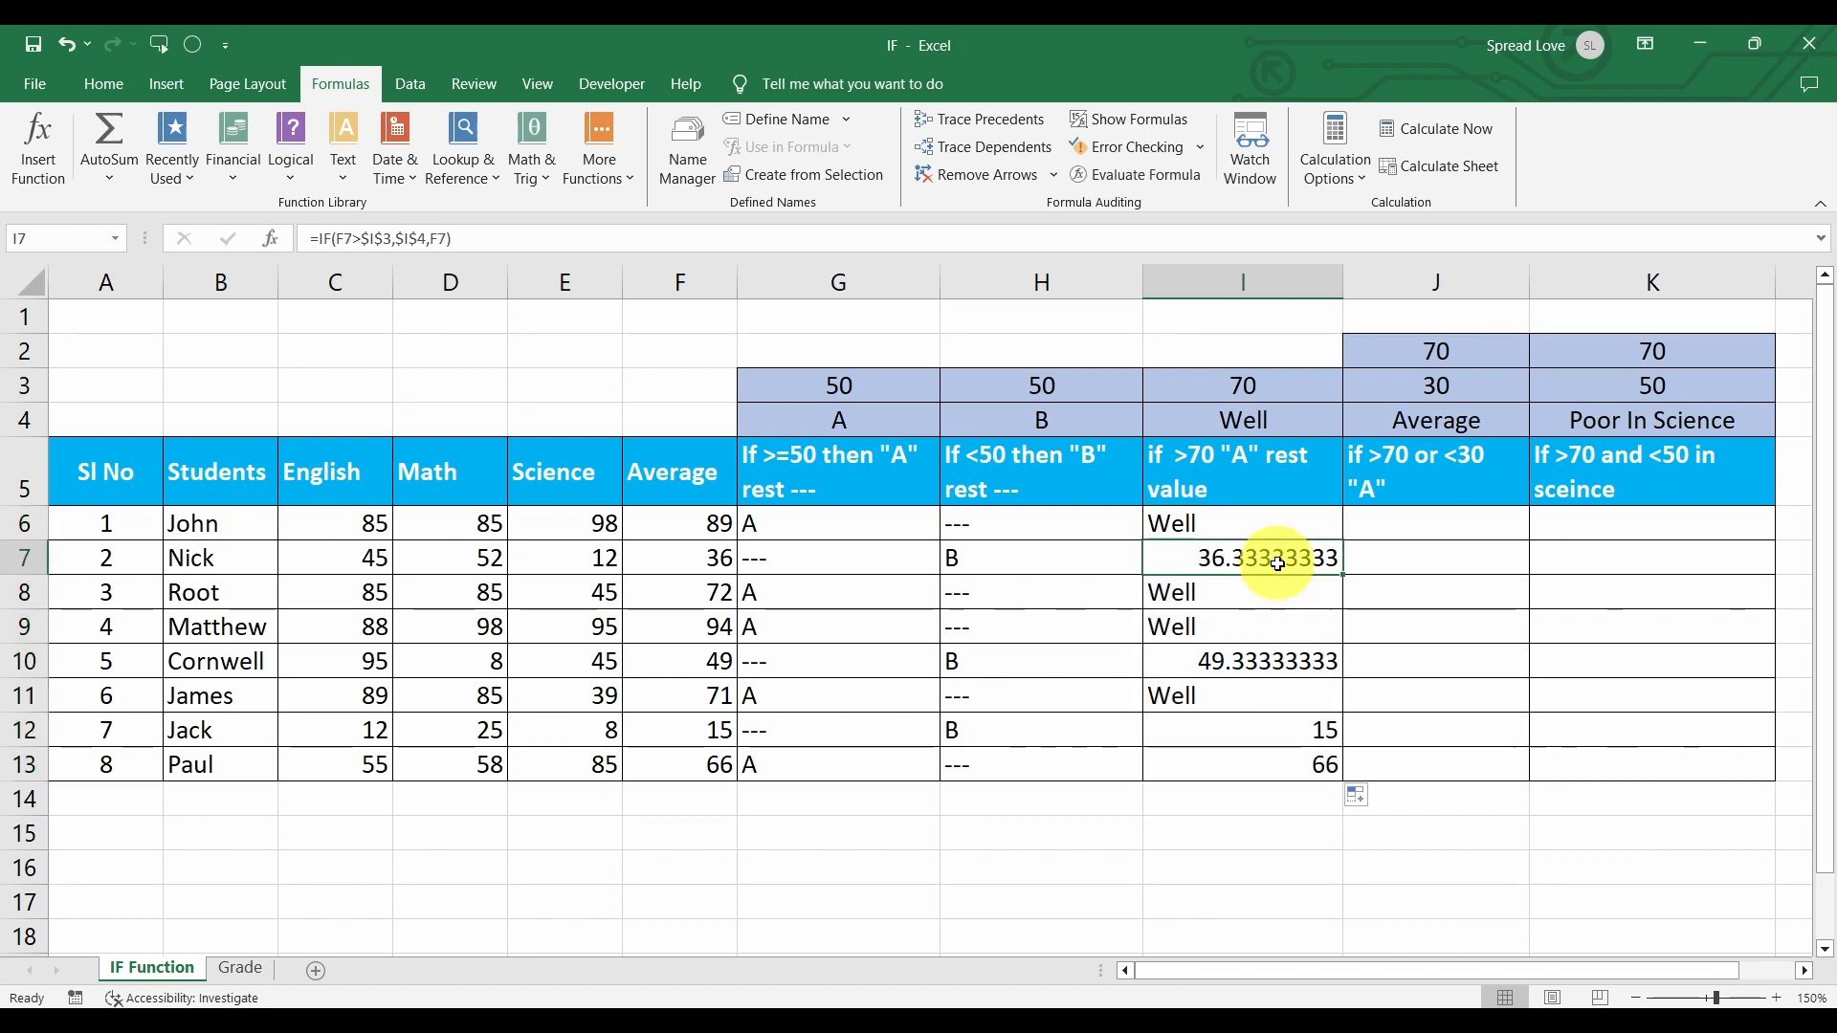
left_click_drag(1265, 541, 1309, 698)
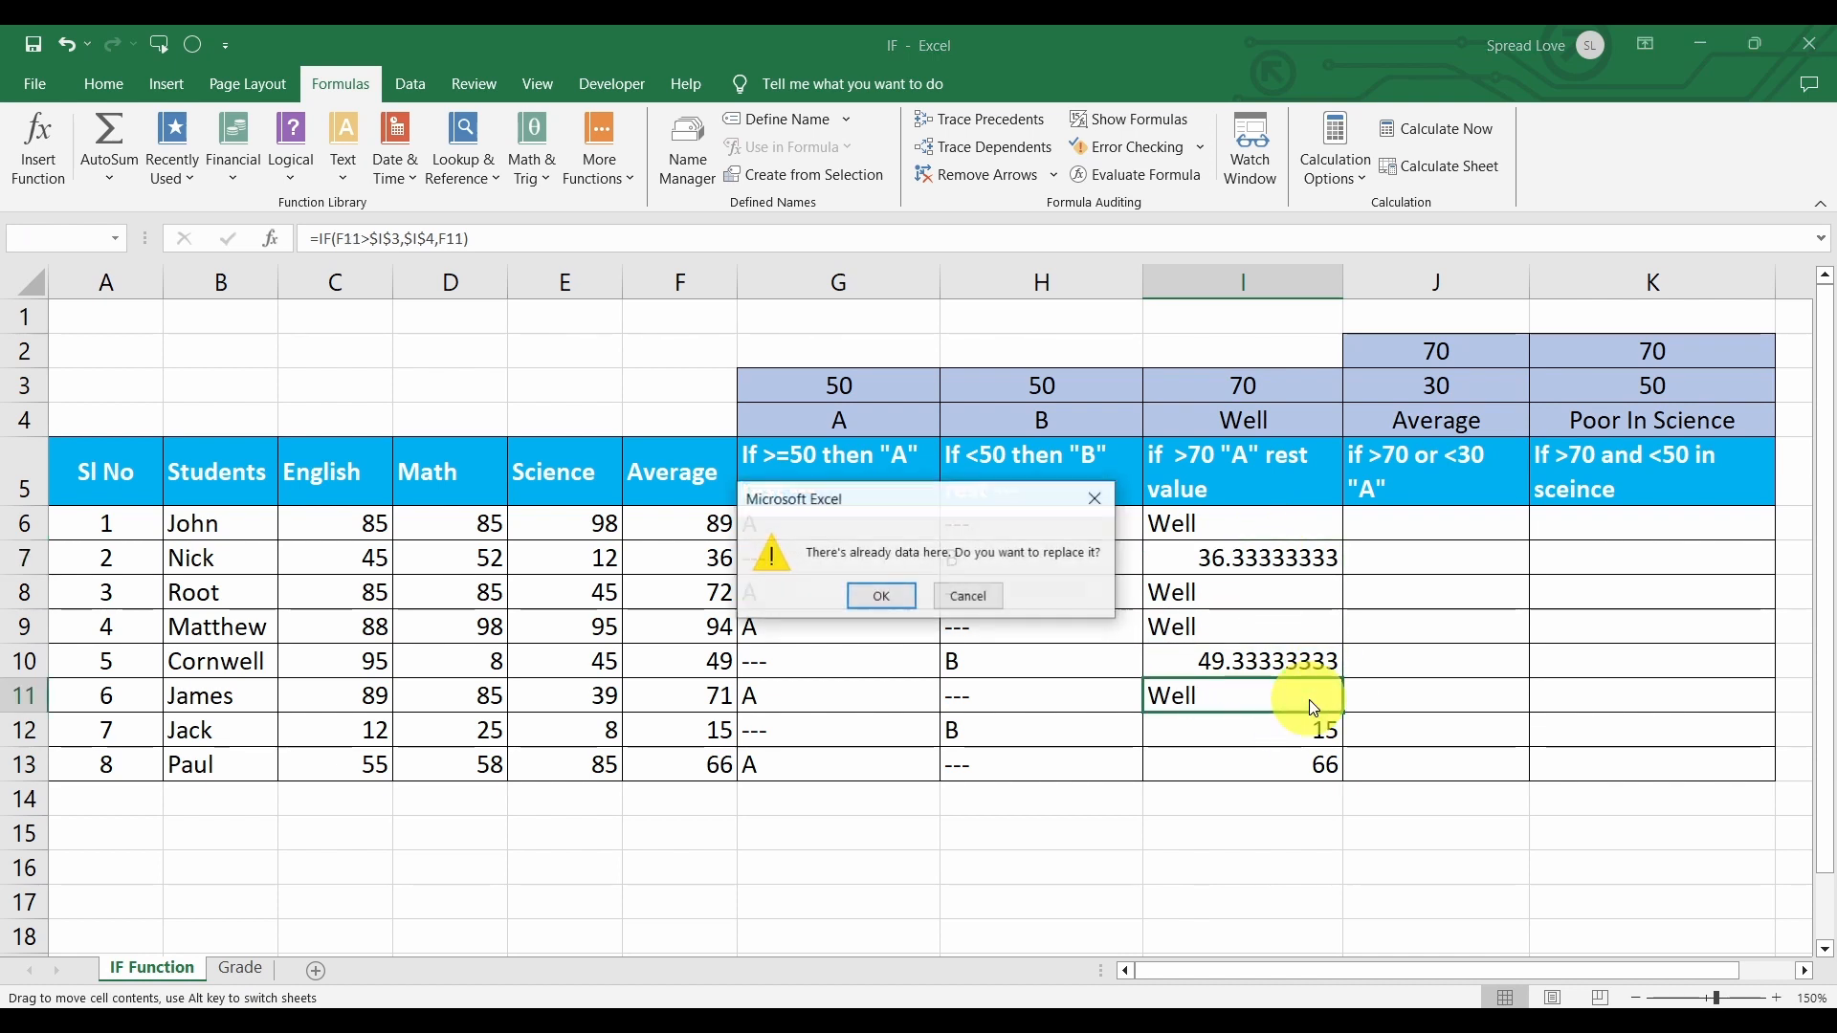
left_click(967, 594)
left_click_drag(1207, 520, 1290, 754)
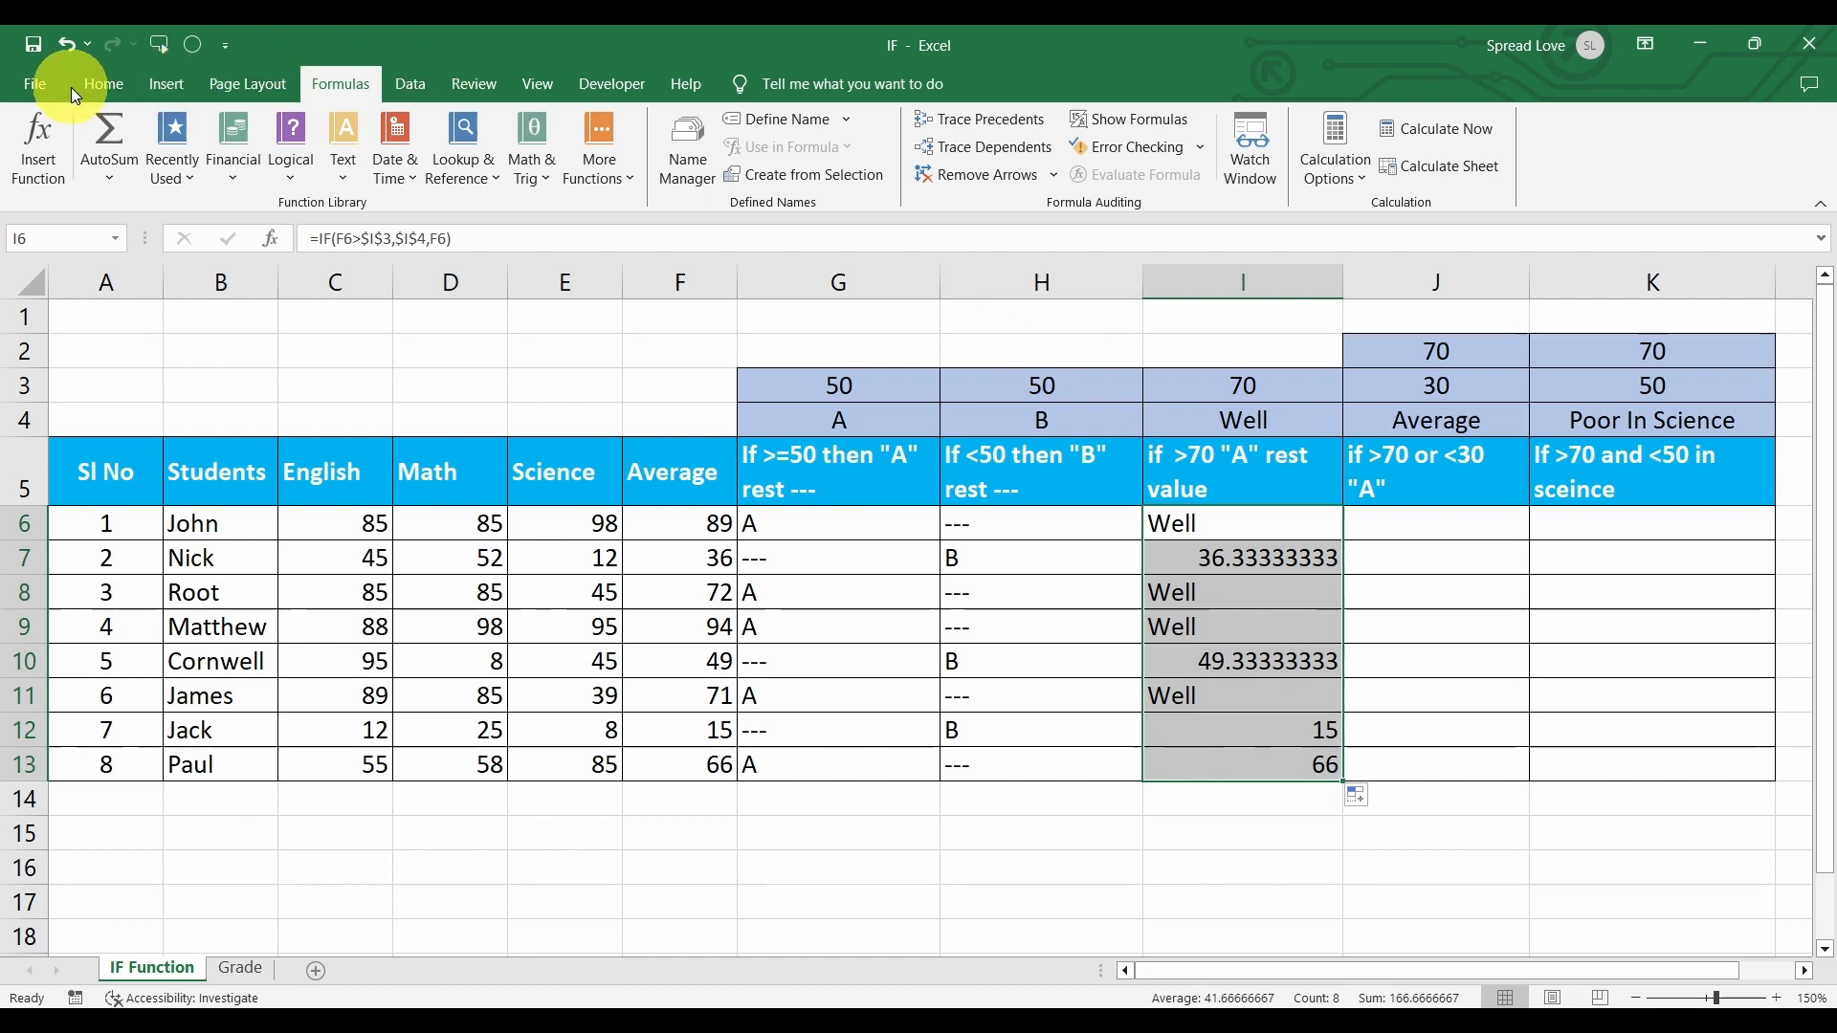
Reduce the number format of cells I7 and I10 to zero decimal places.
left_click(113, 84)
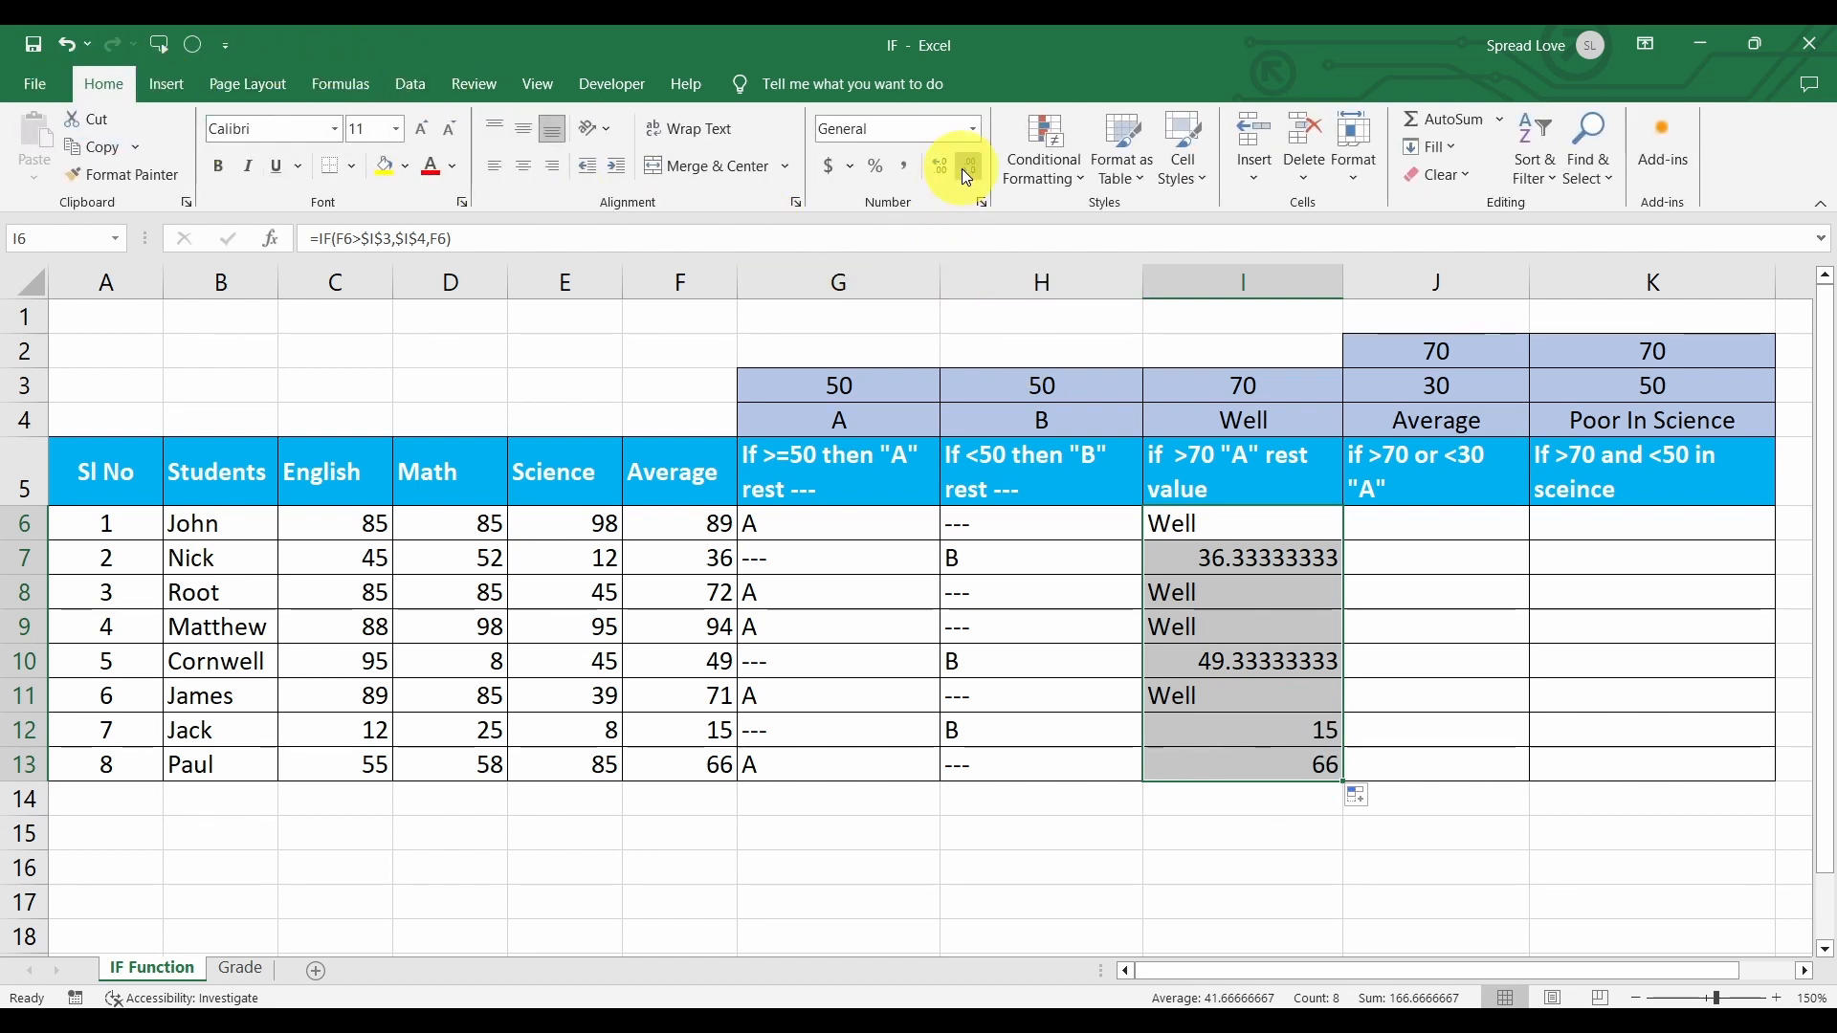
left_click(1236, 559)
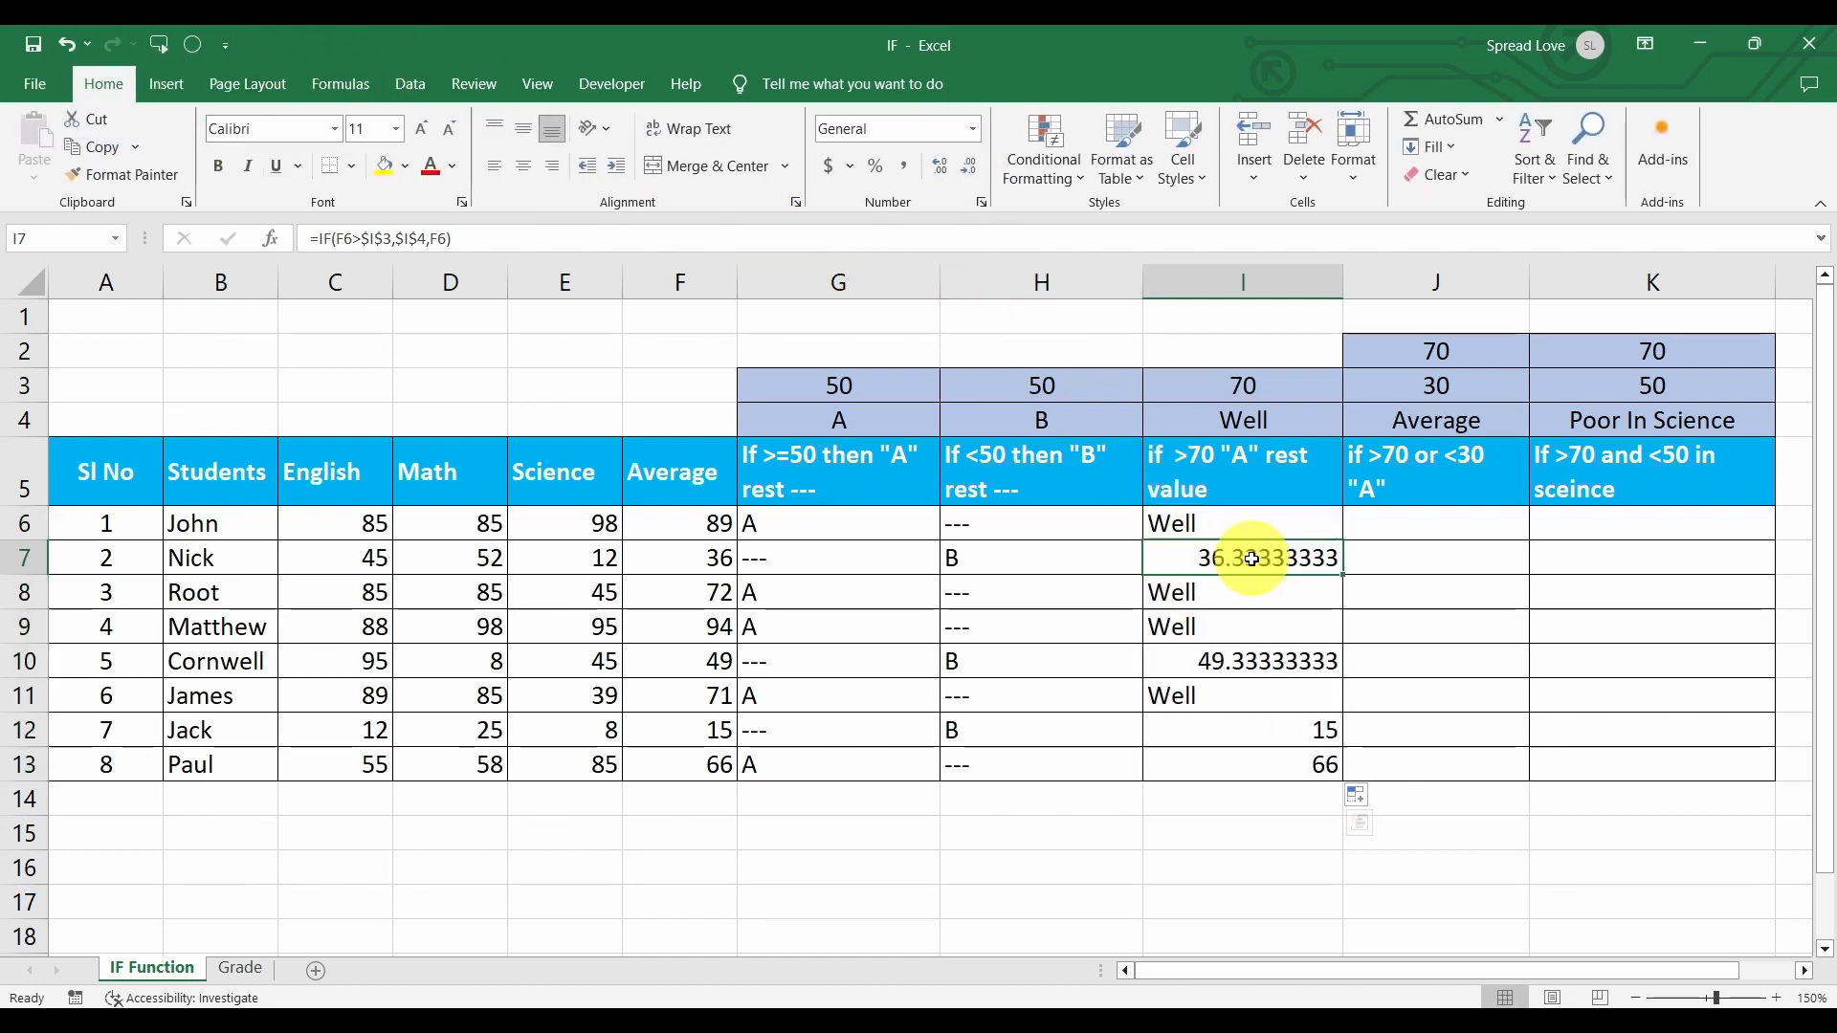
left_click(1234, 661, "ctrl")
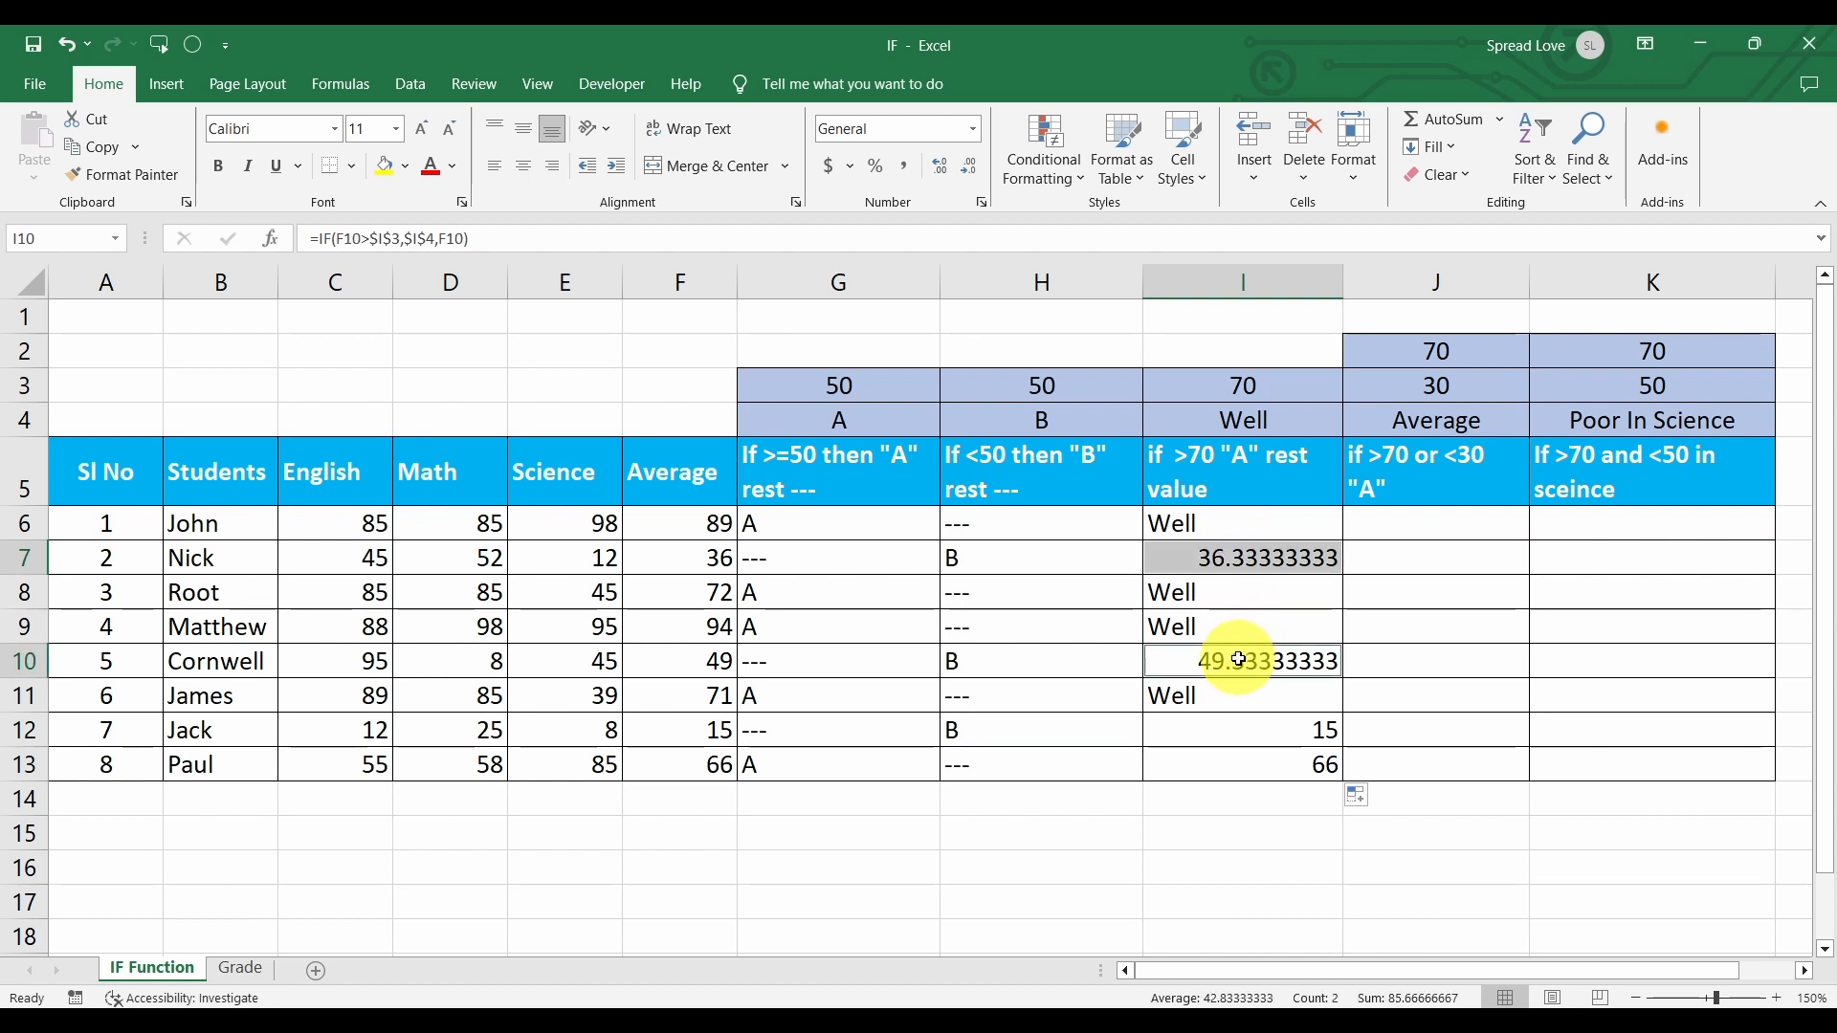
left_click(970, 168)
left_click(969, 168)
left_click(969, 169)
left_click(970, 169)
left_click(971, 171)
left_click(970, 169)
left_click(970, 169)
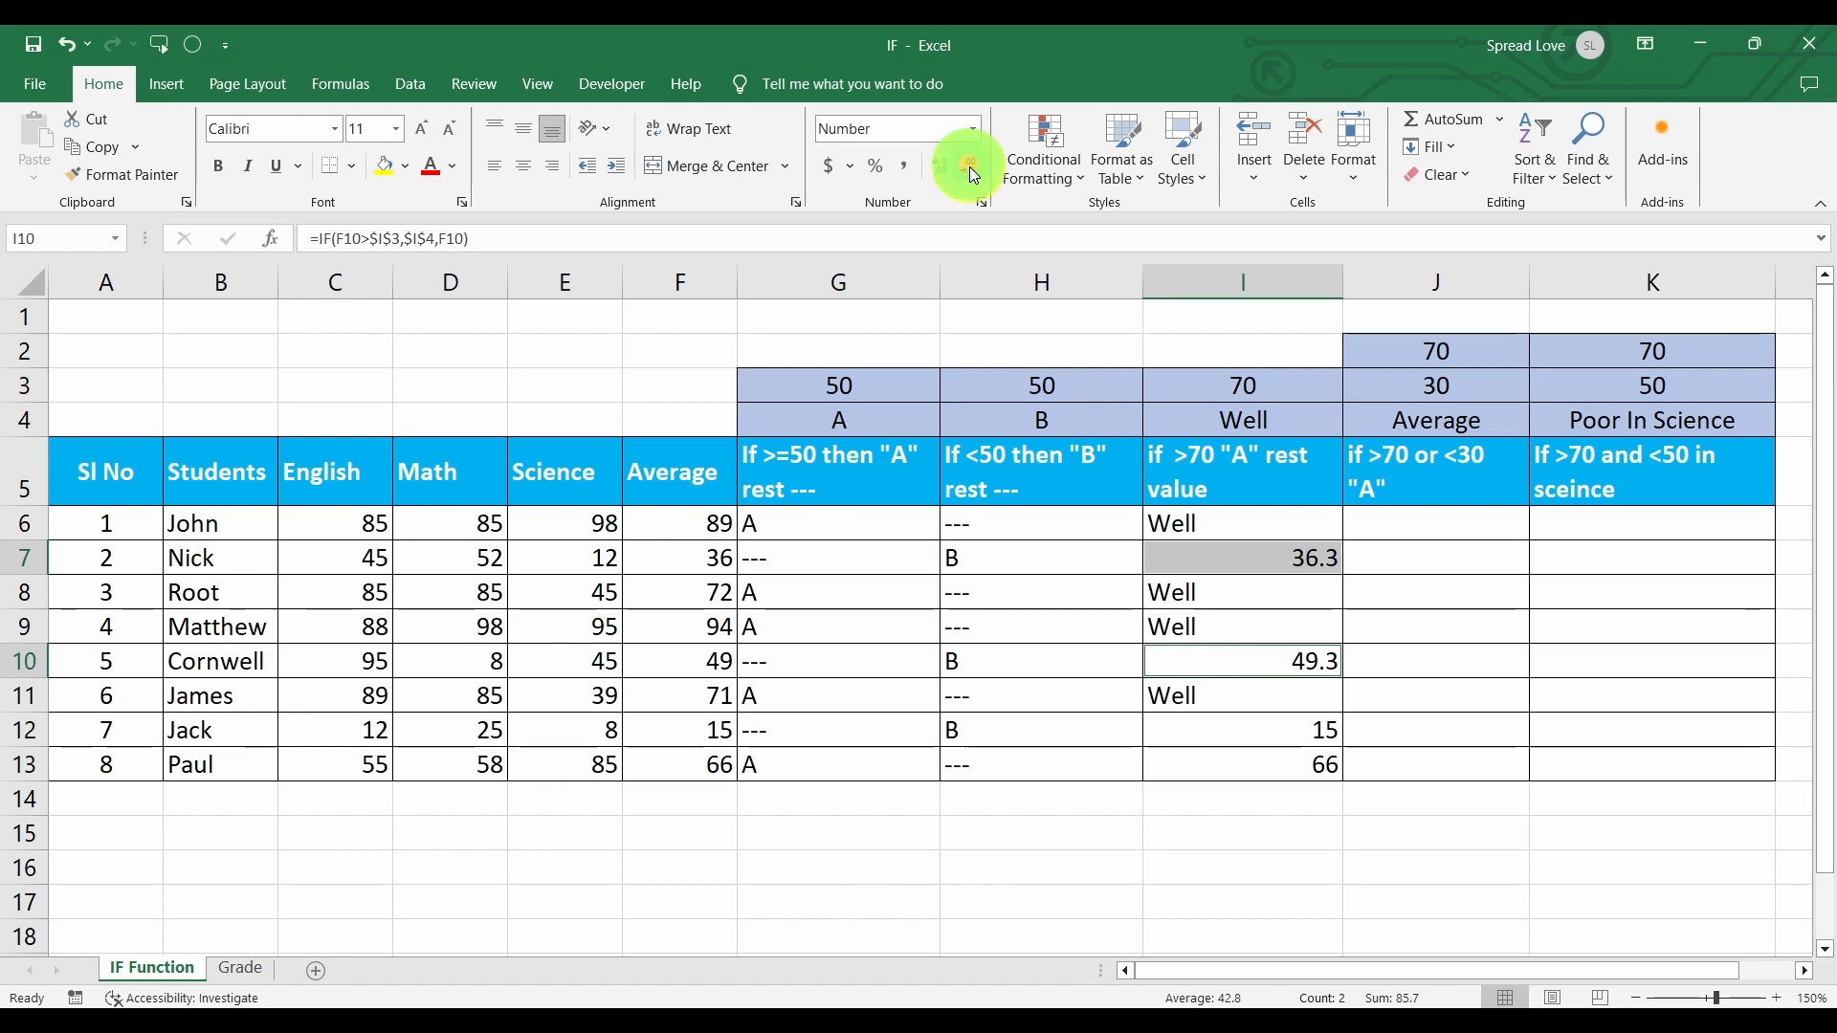
left_click(968, 168)
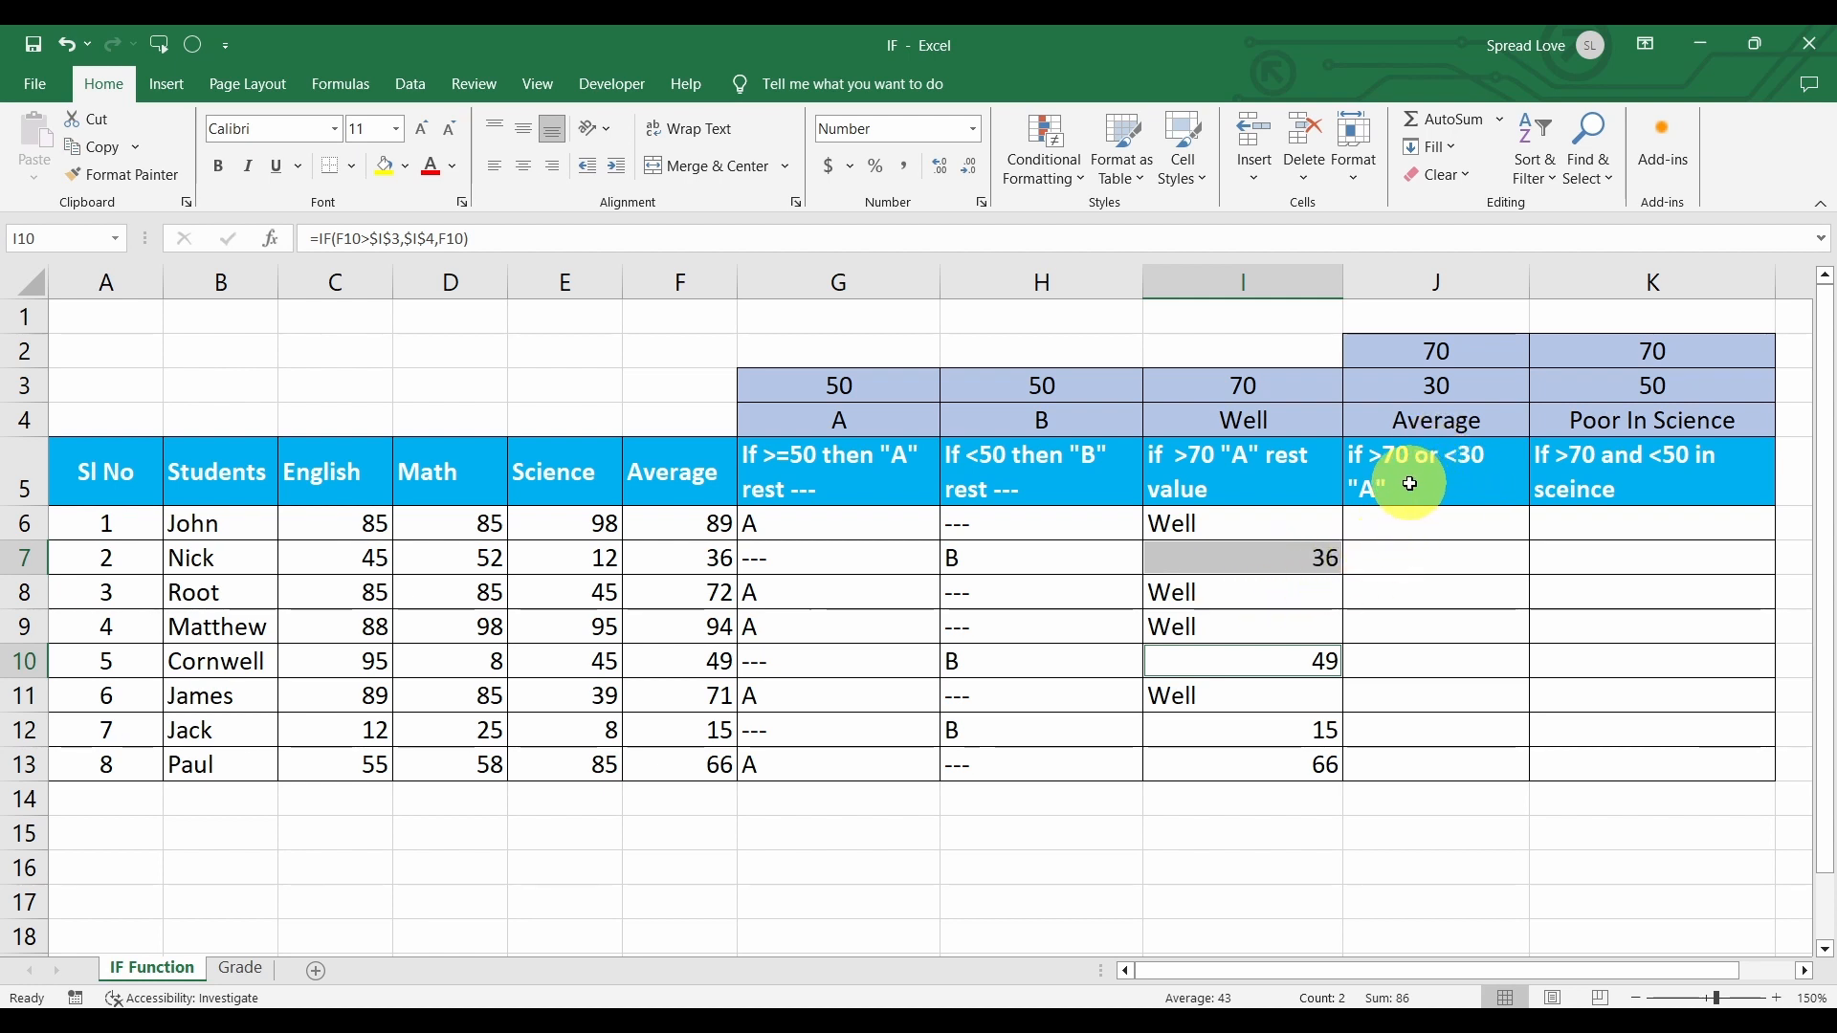
Begin an IF formula in cell J6 for the column that grades averages above 70 or below 30.
left_click(705, 524)
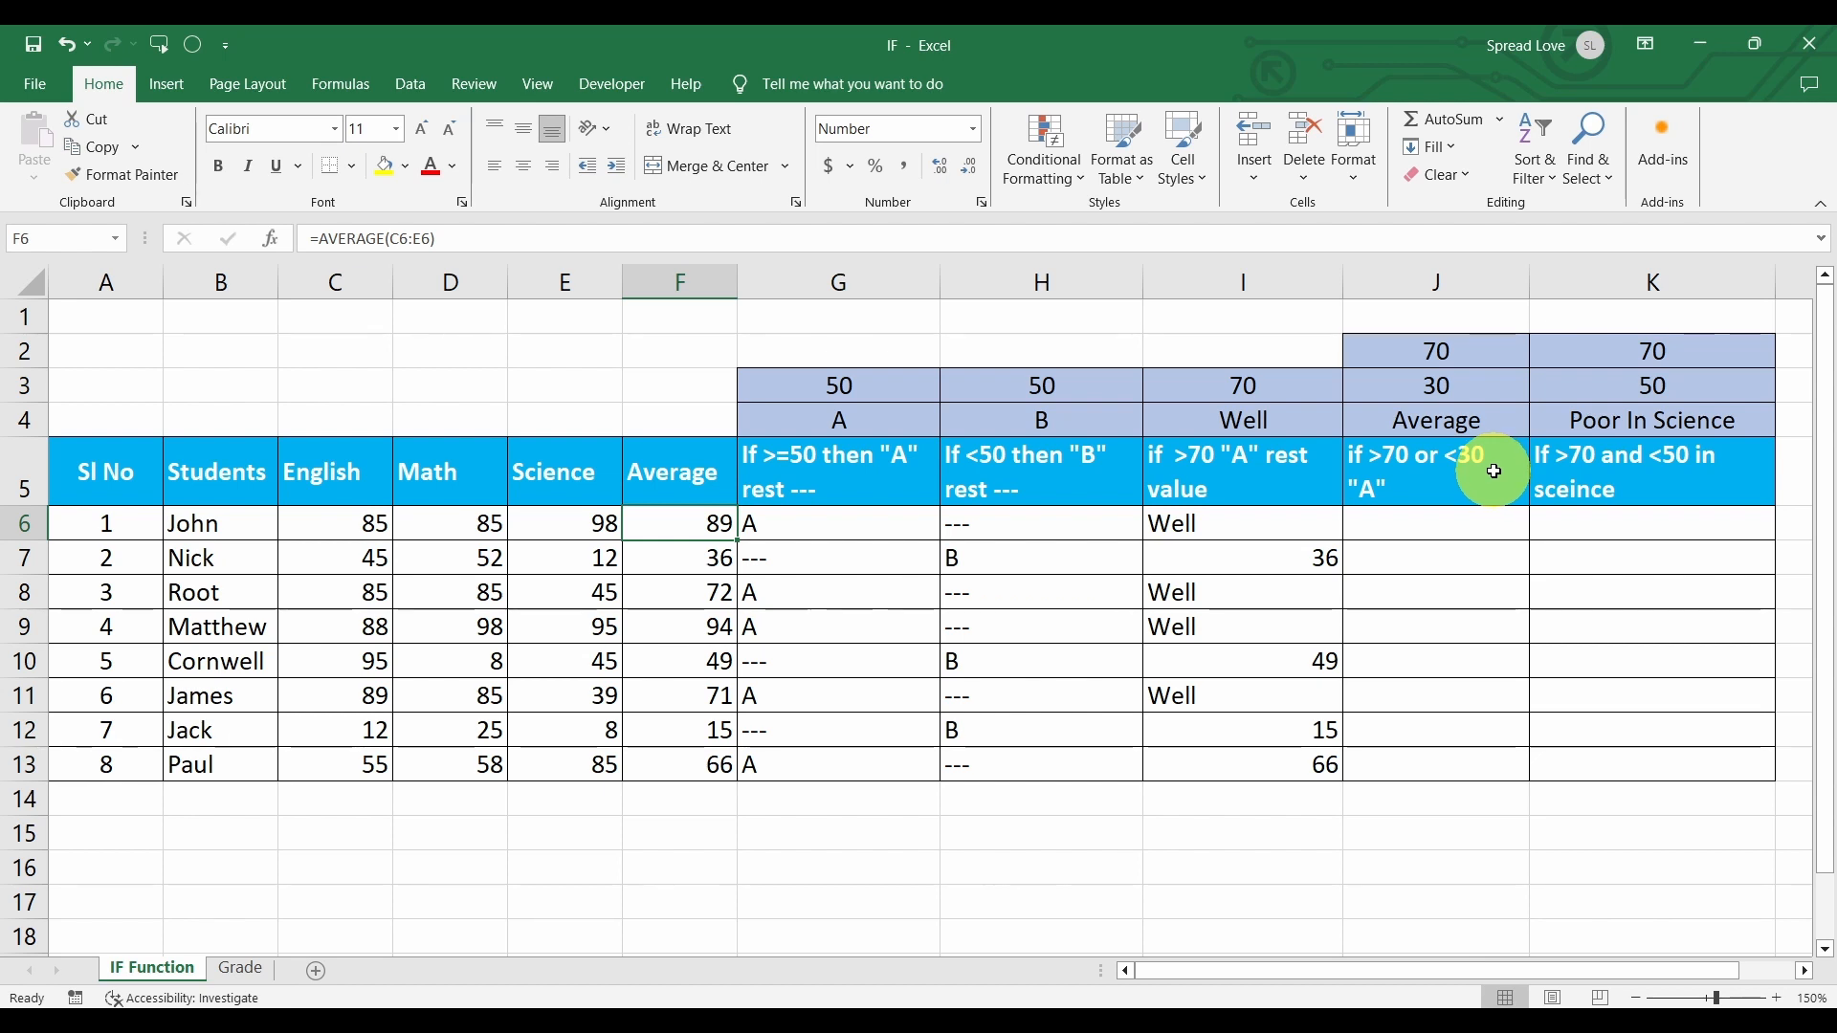
left_click(1448, 528)
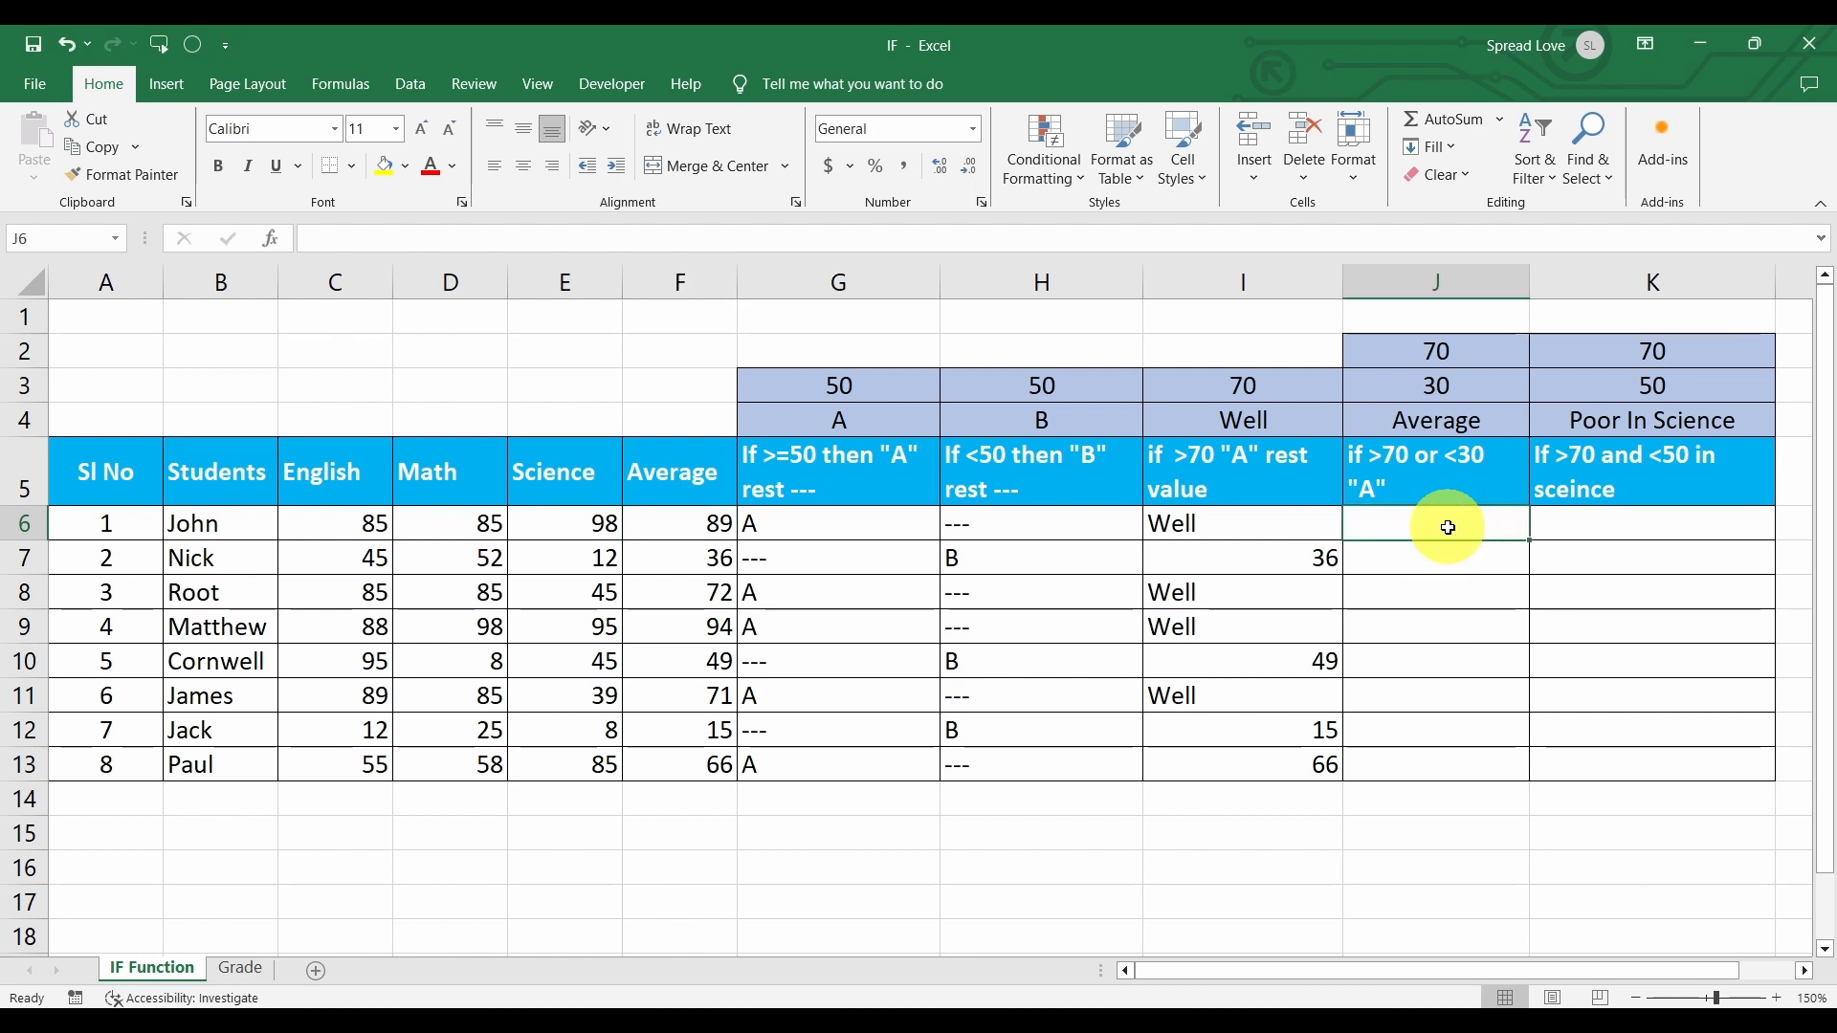
type("=if")
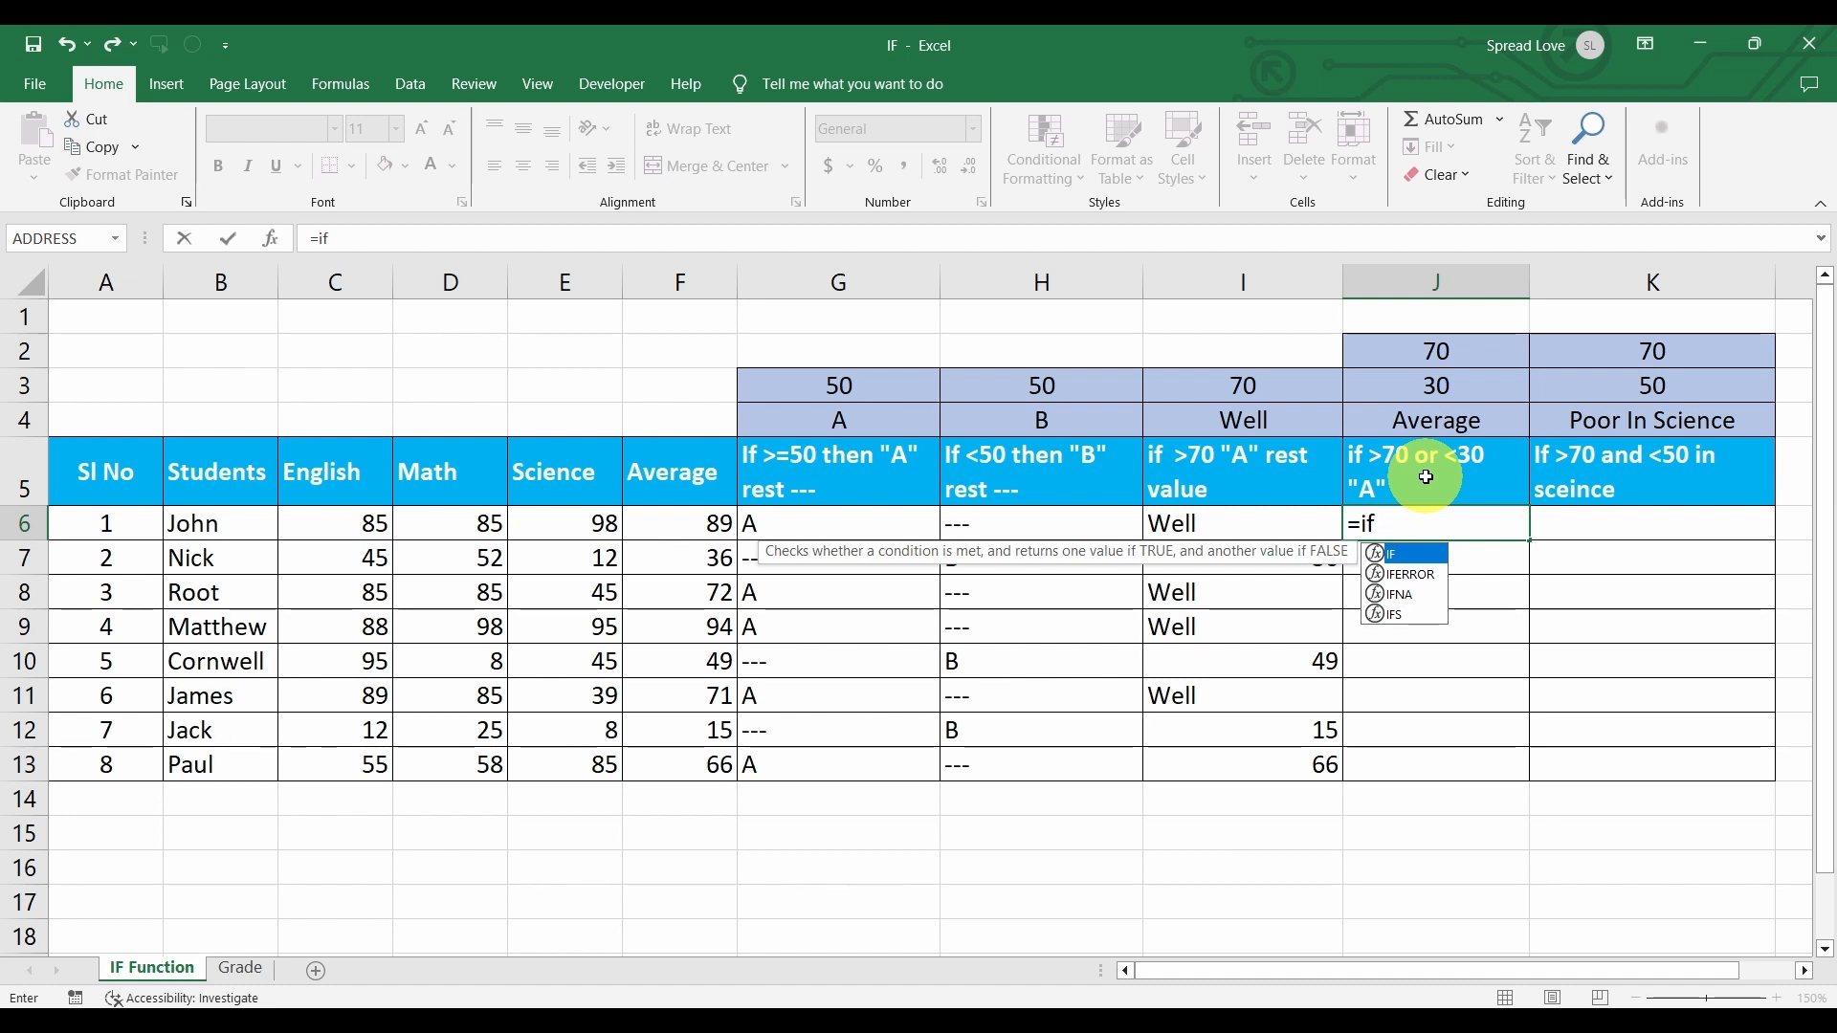
key("Tab")
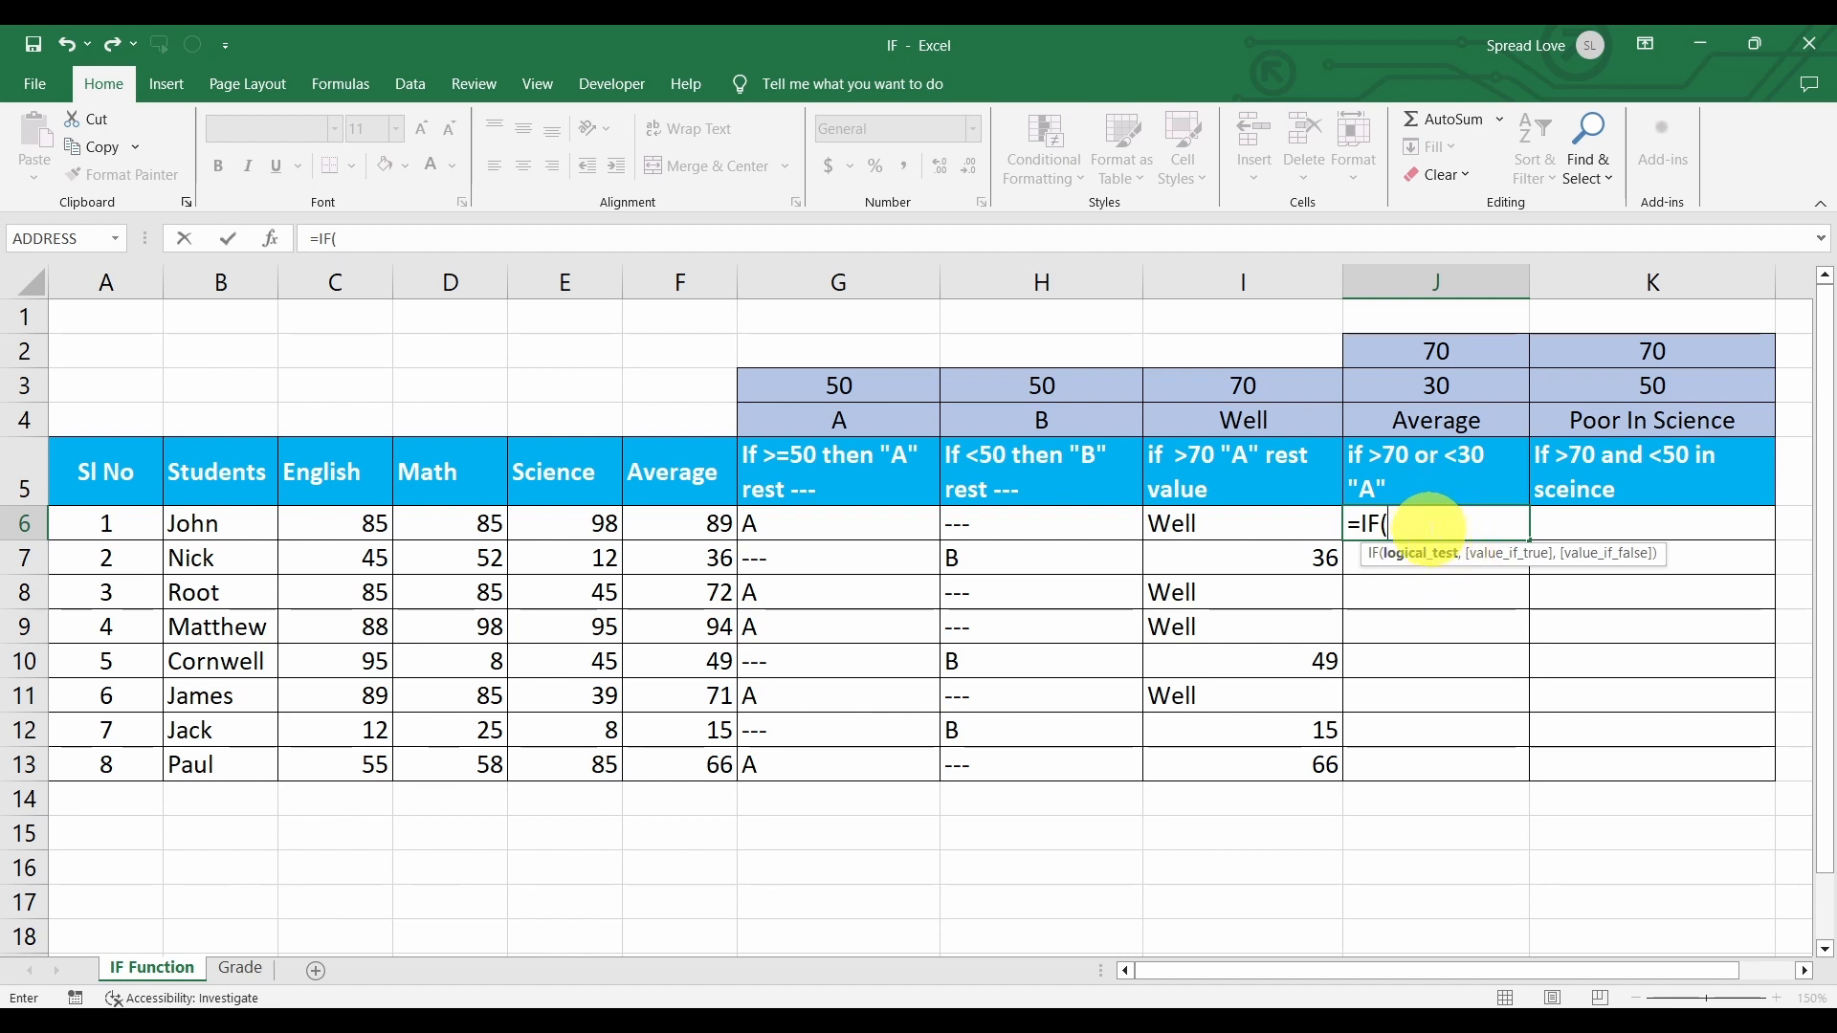
type("and")
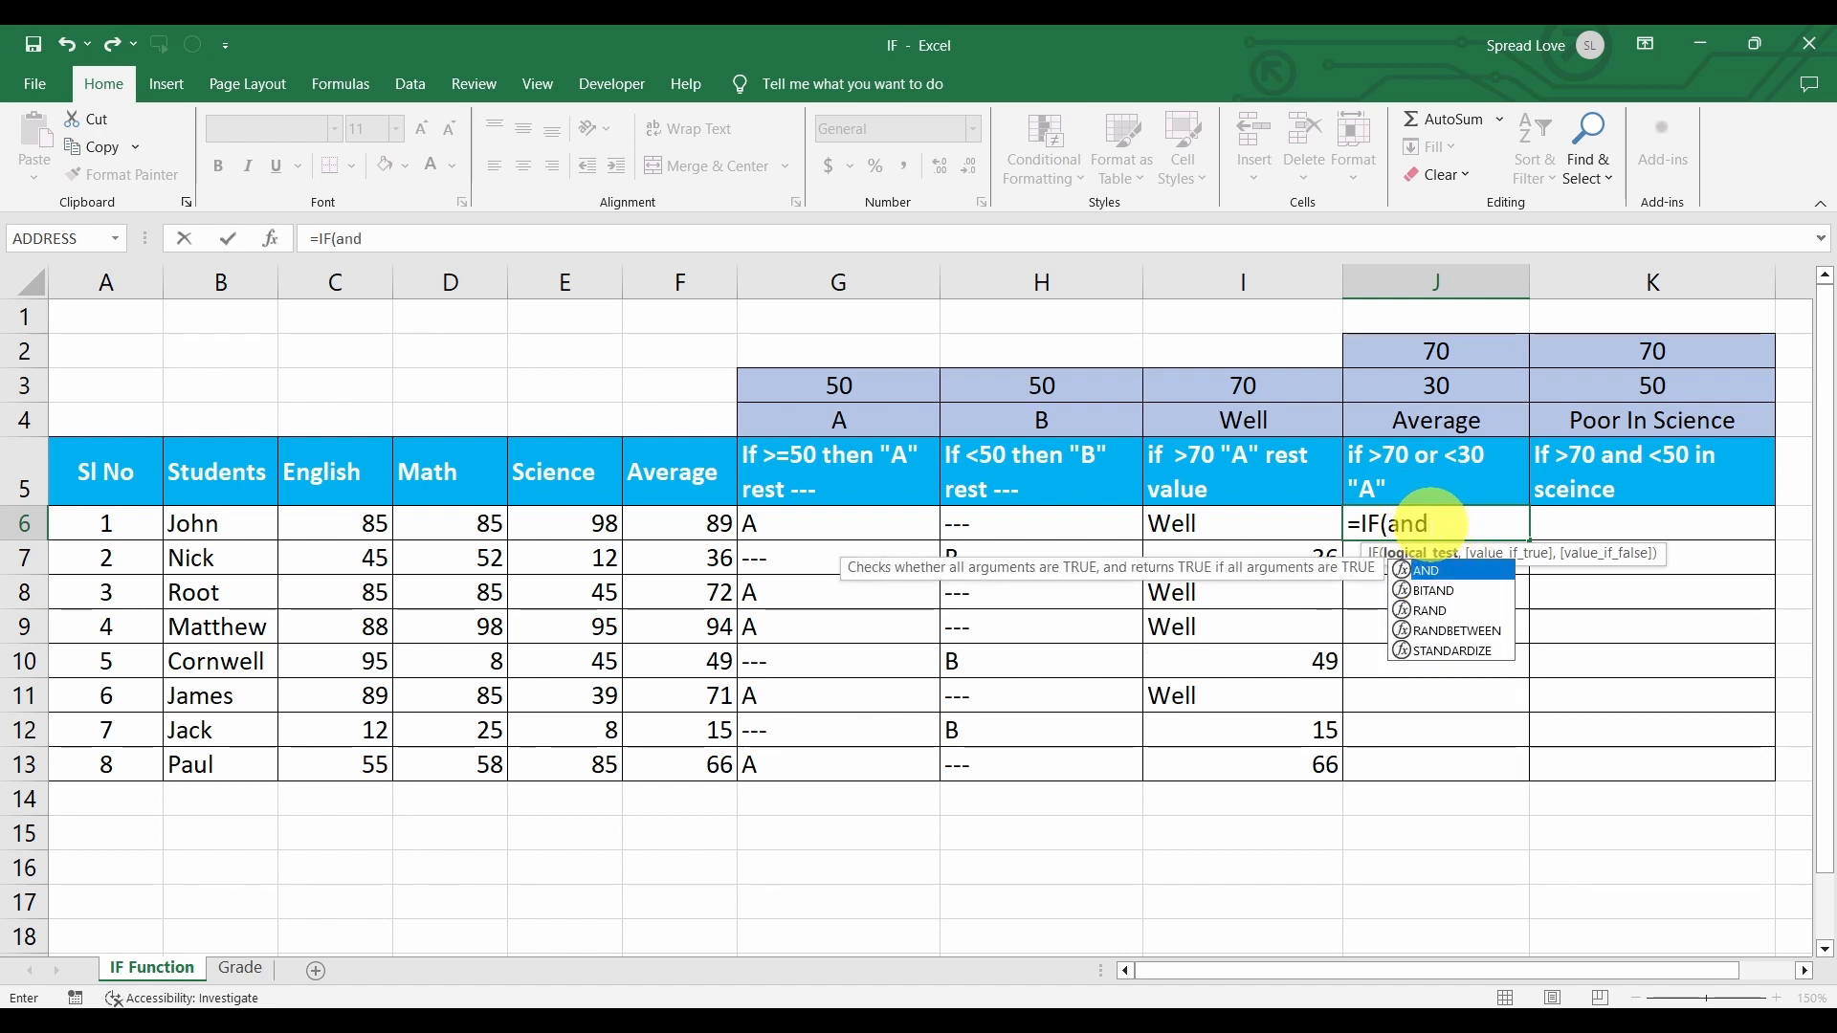
key("Tab")
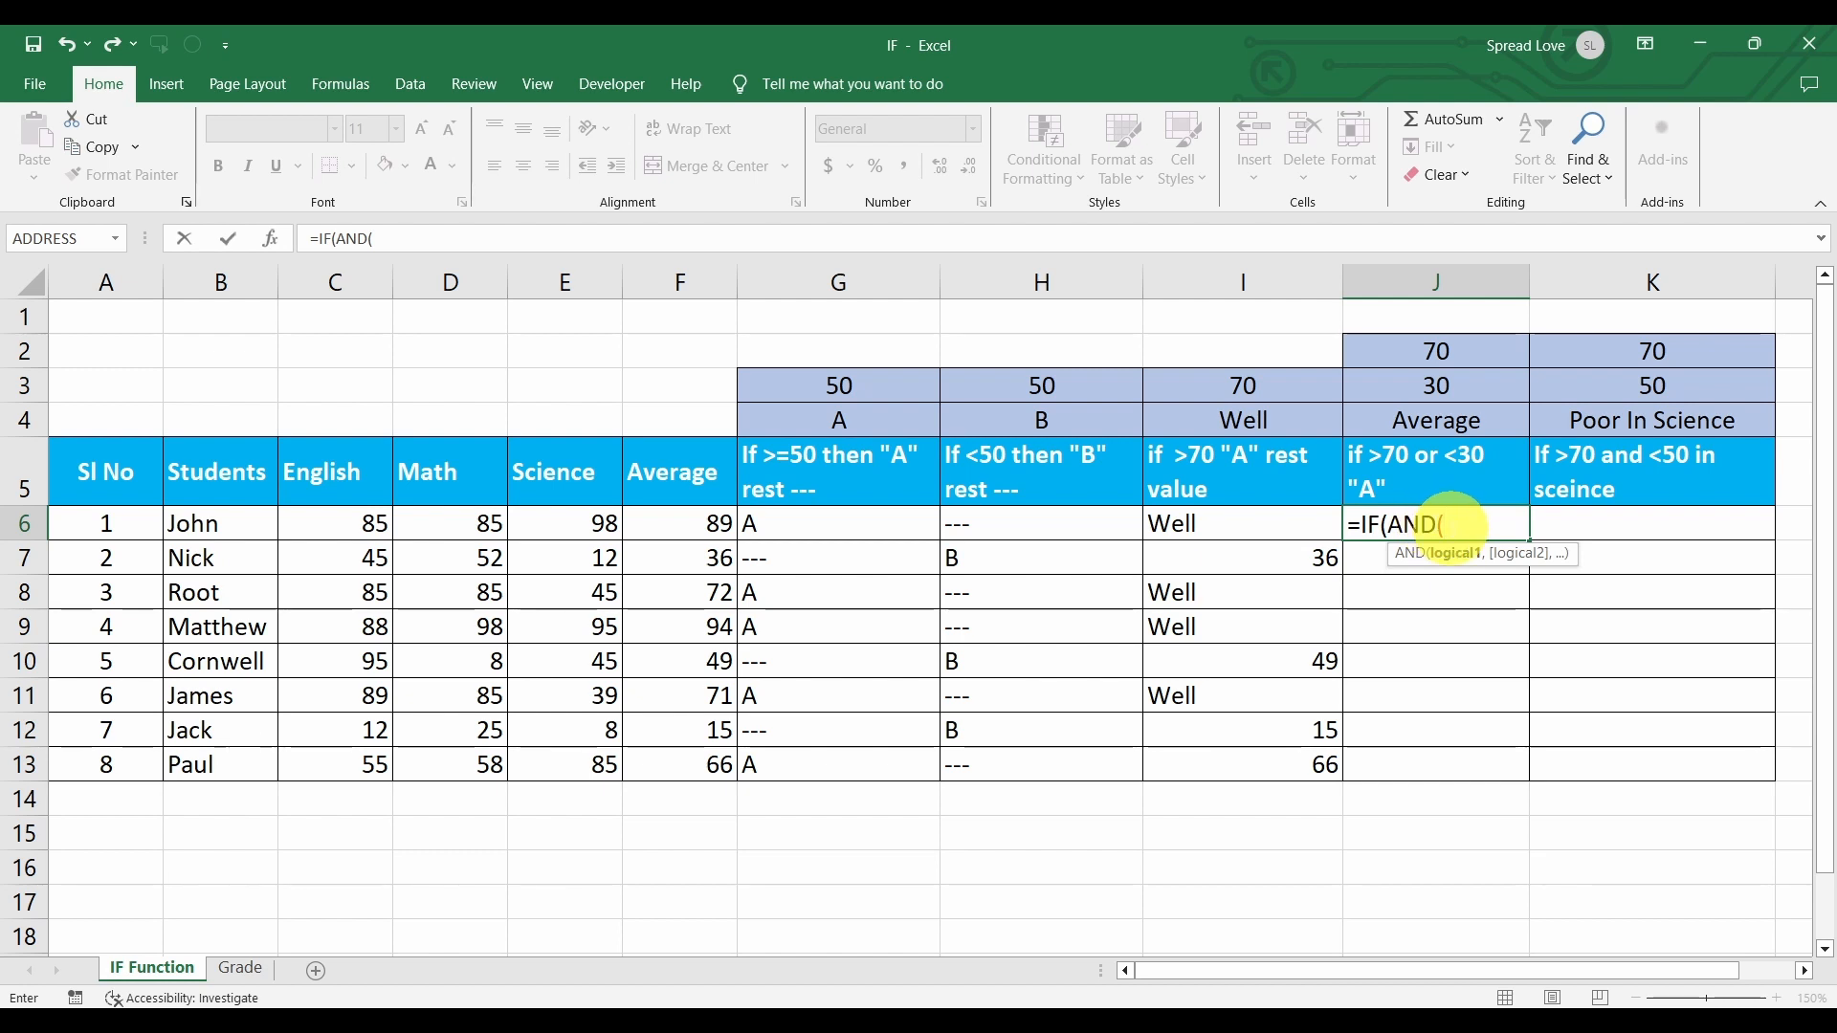
key("BackSpace")
key("BackSpace")
key("BackSpace")
key("BackSpace")
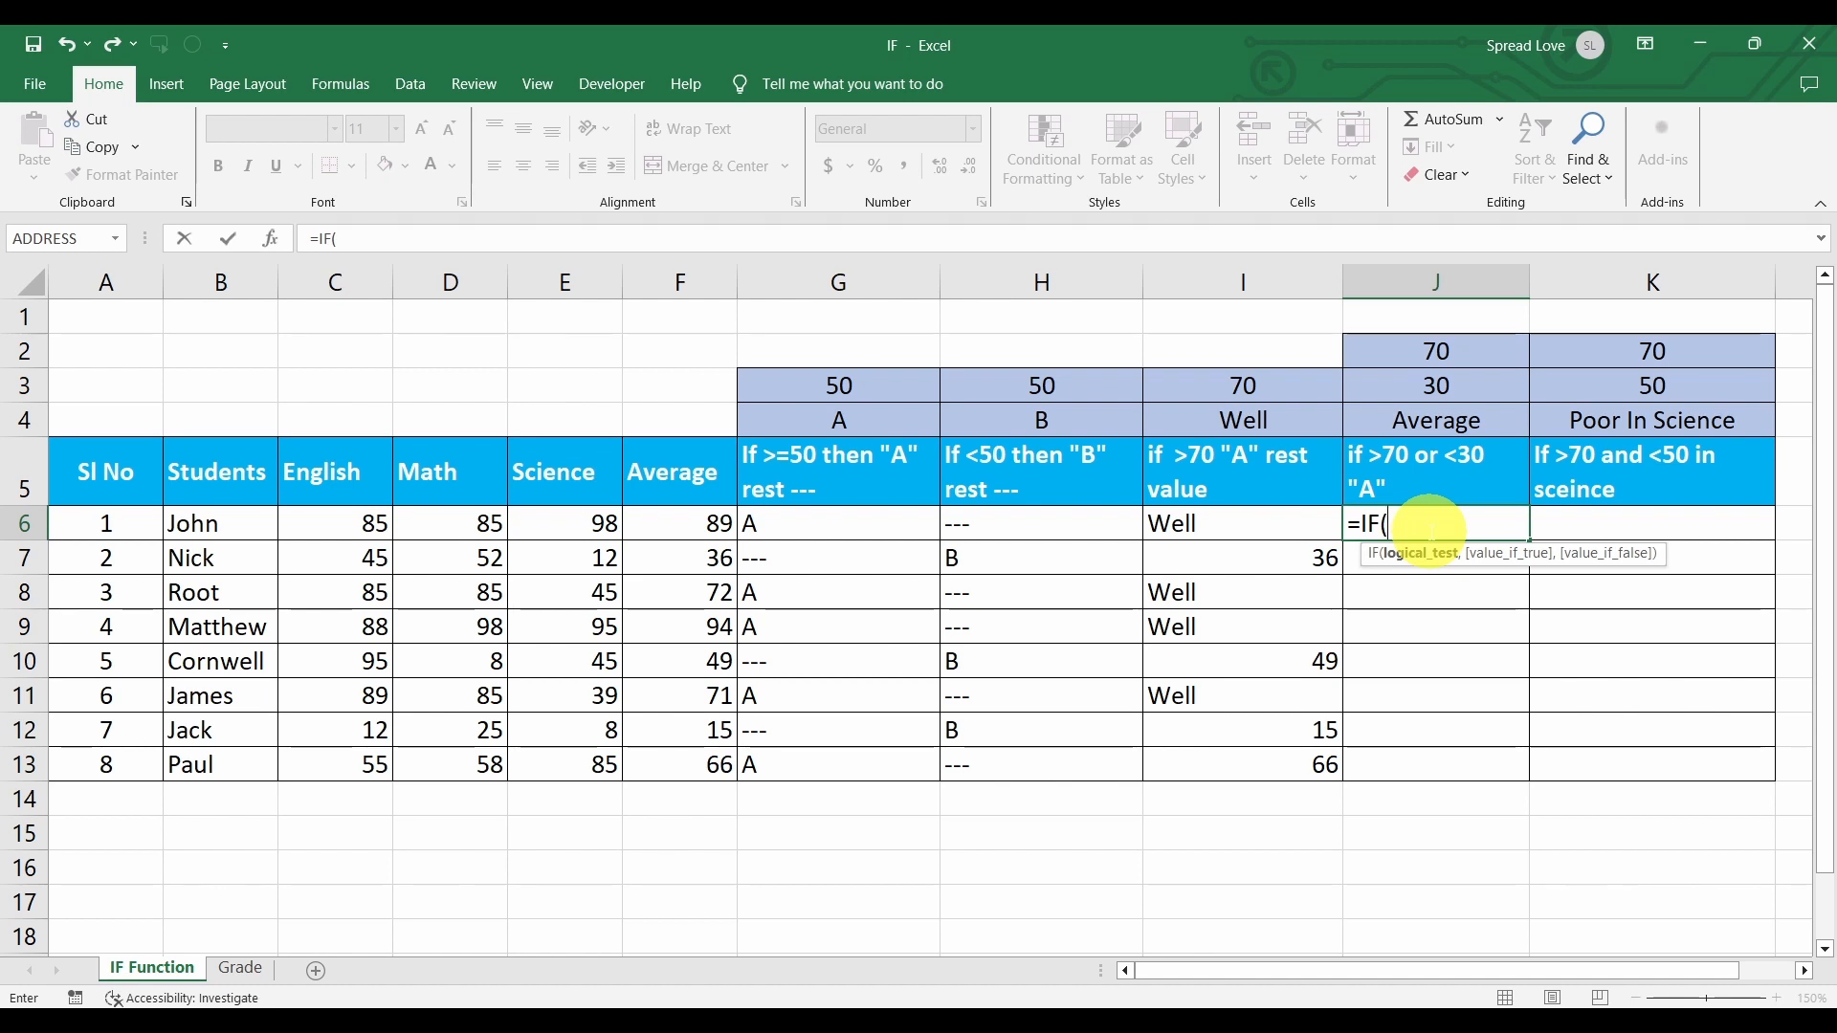
Add an OR test to the J6 formula with F6>$J$2 as its first condition, using an absolute threshold reference.
type("or")
key("Tab")
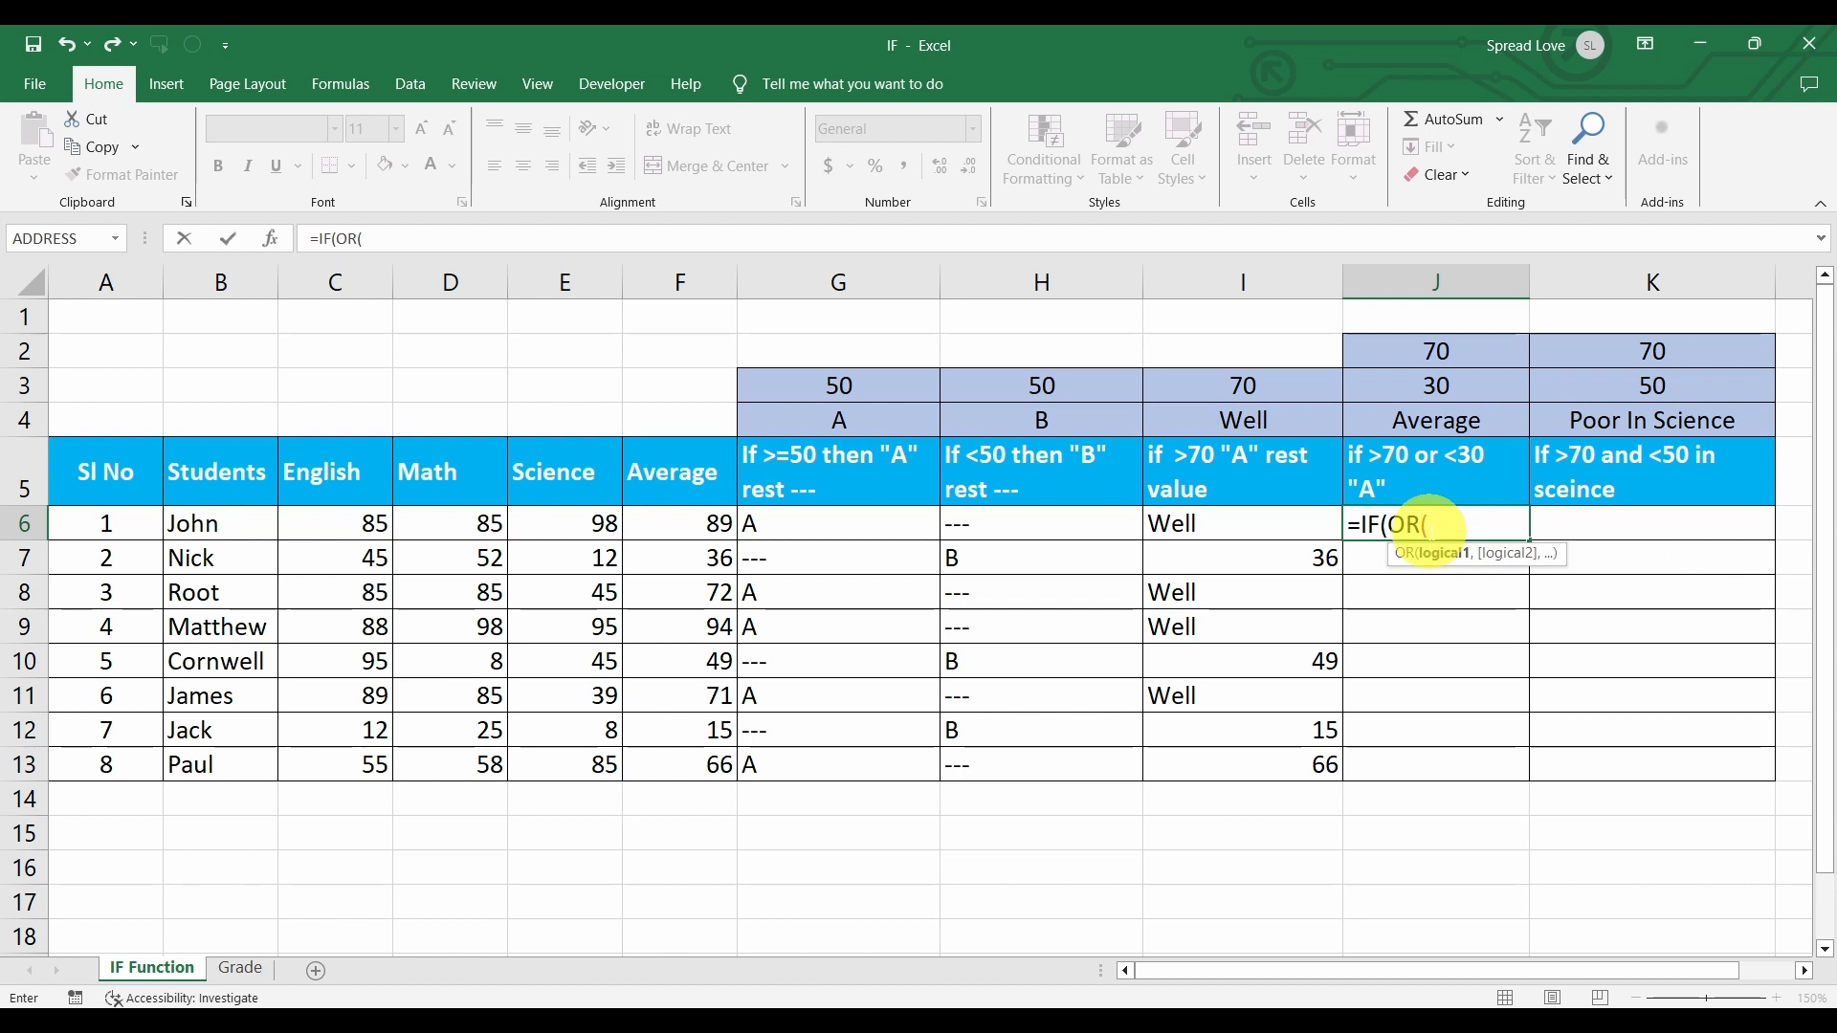
left_click(716, 523)
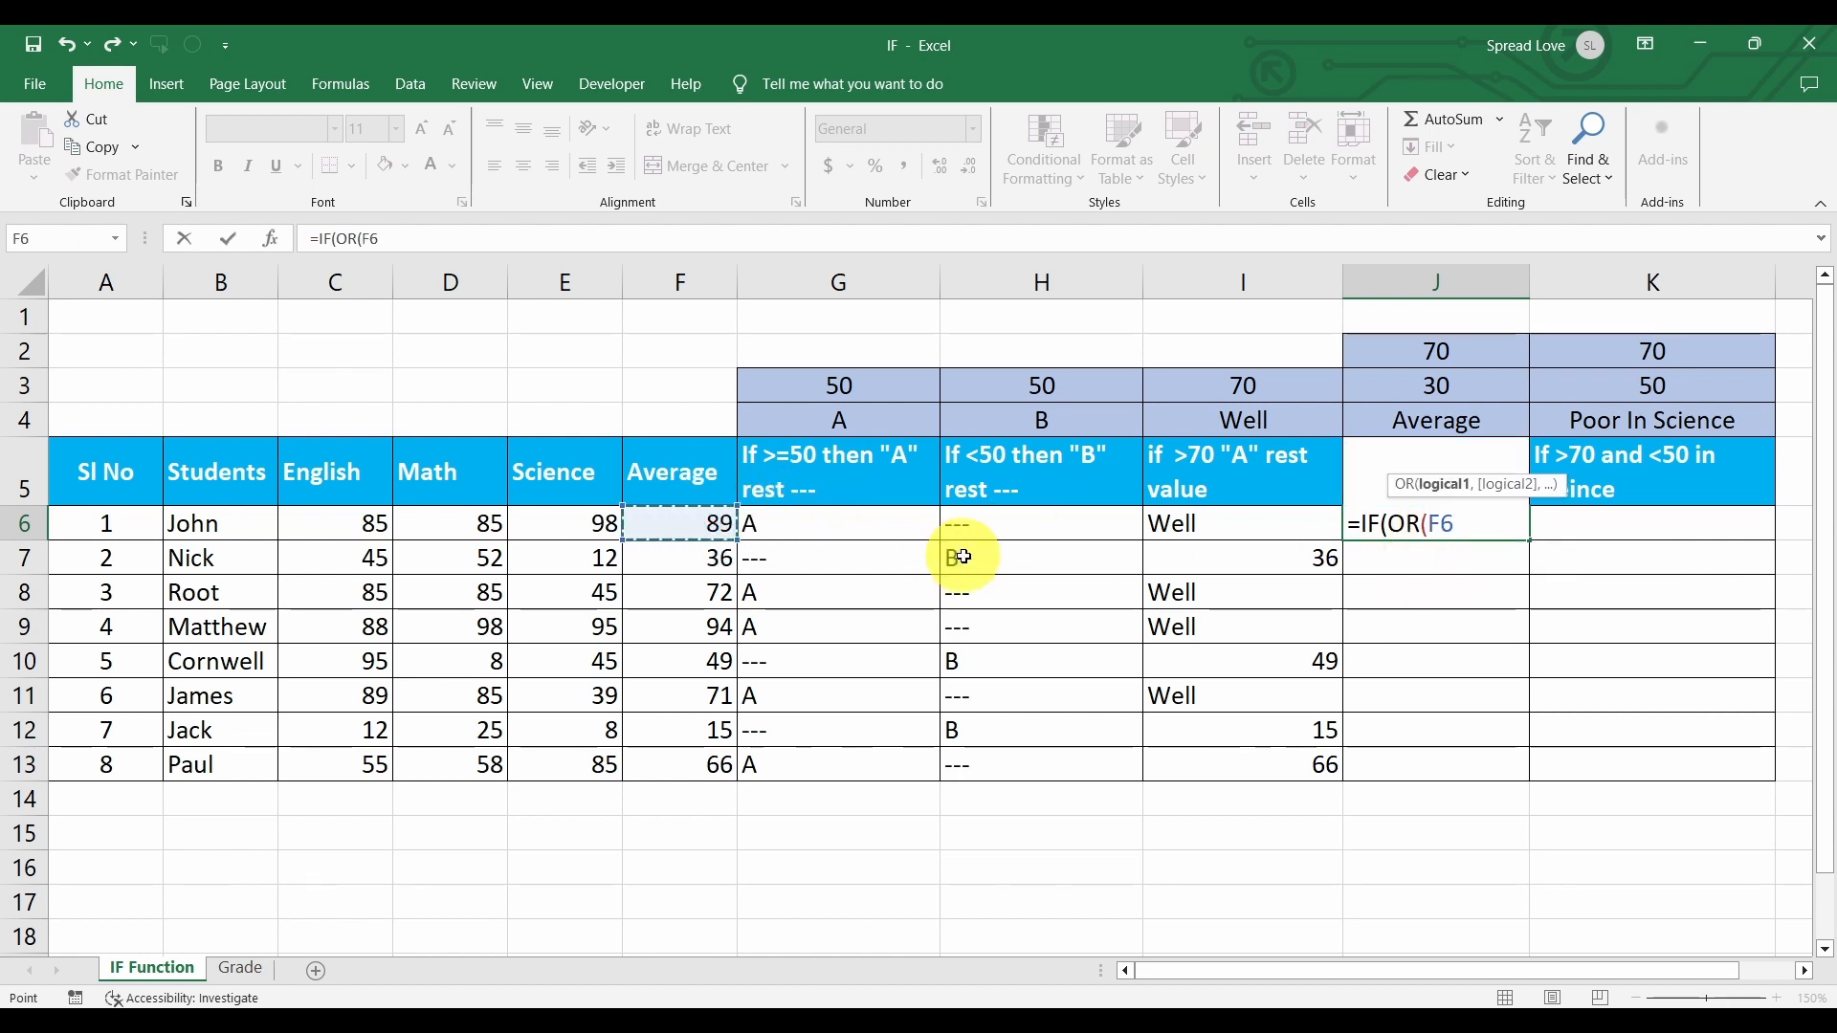
type(">")
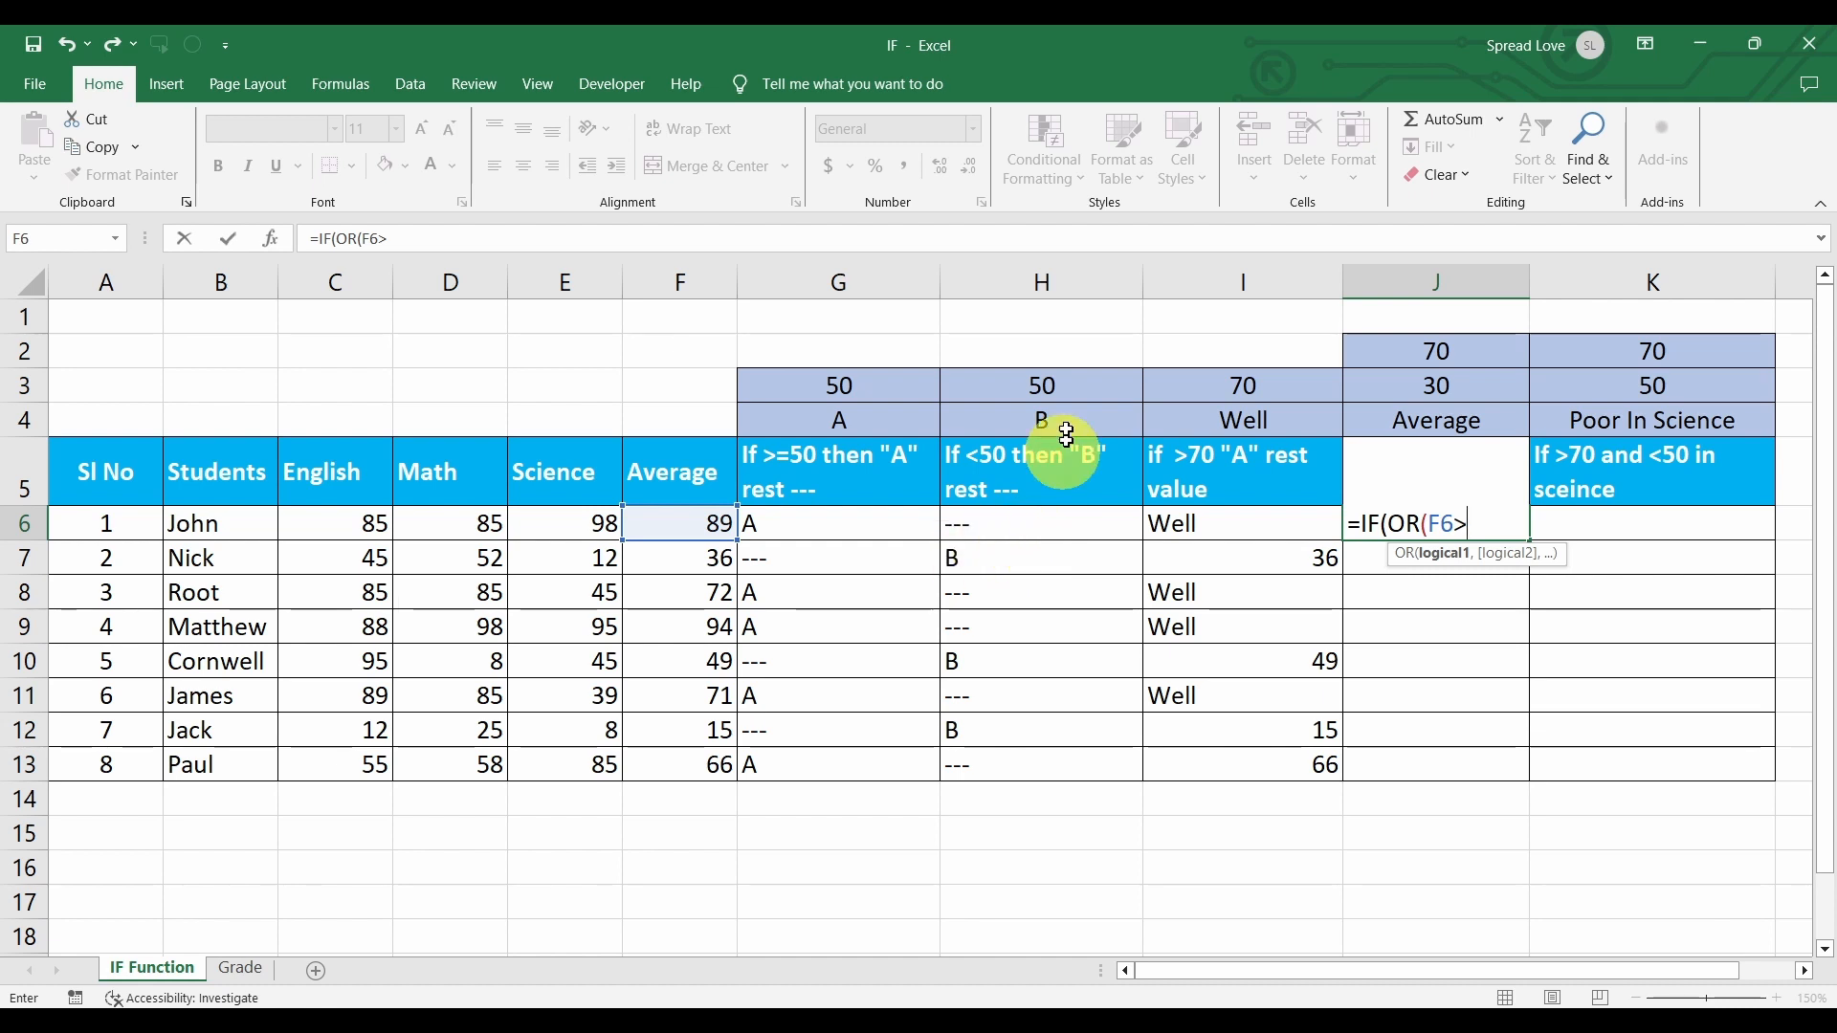
left_click(1397, 351)
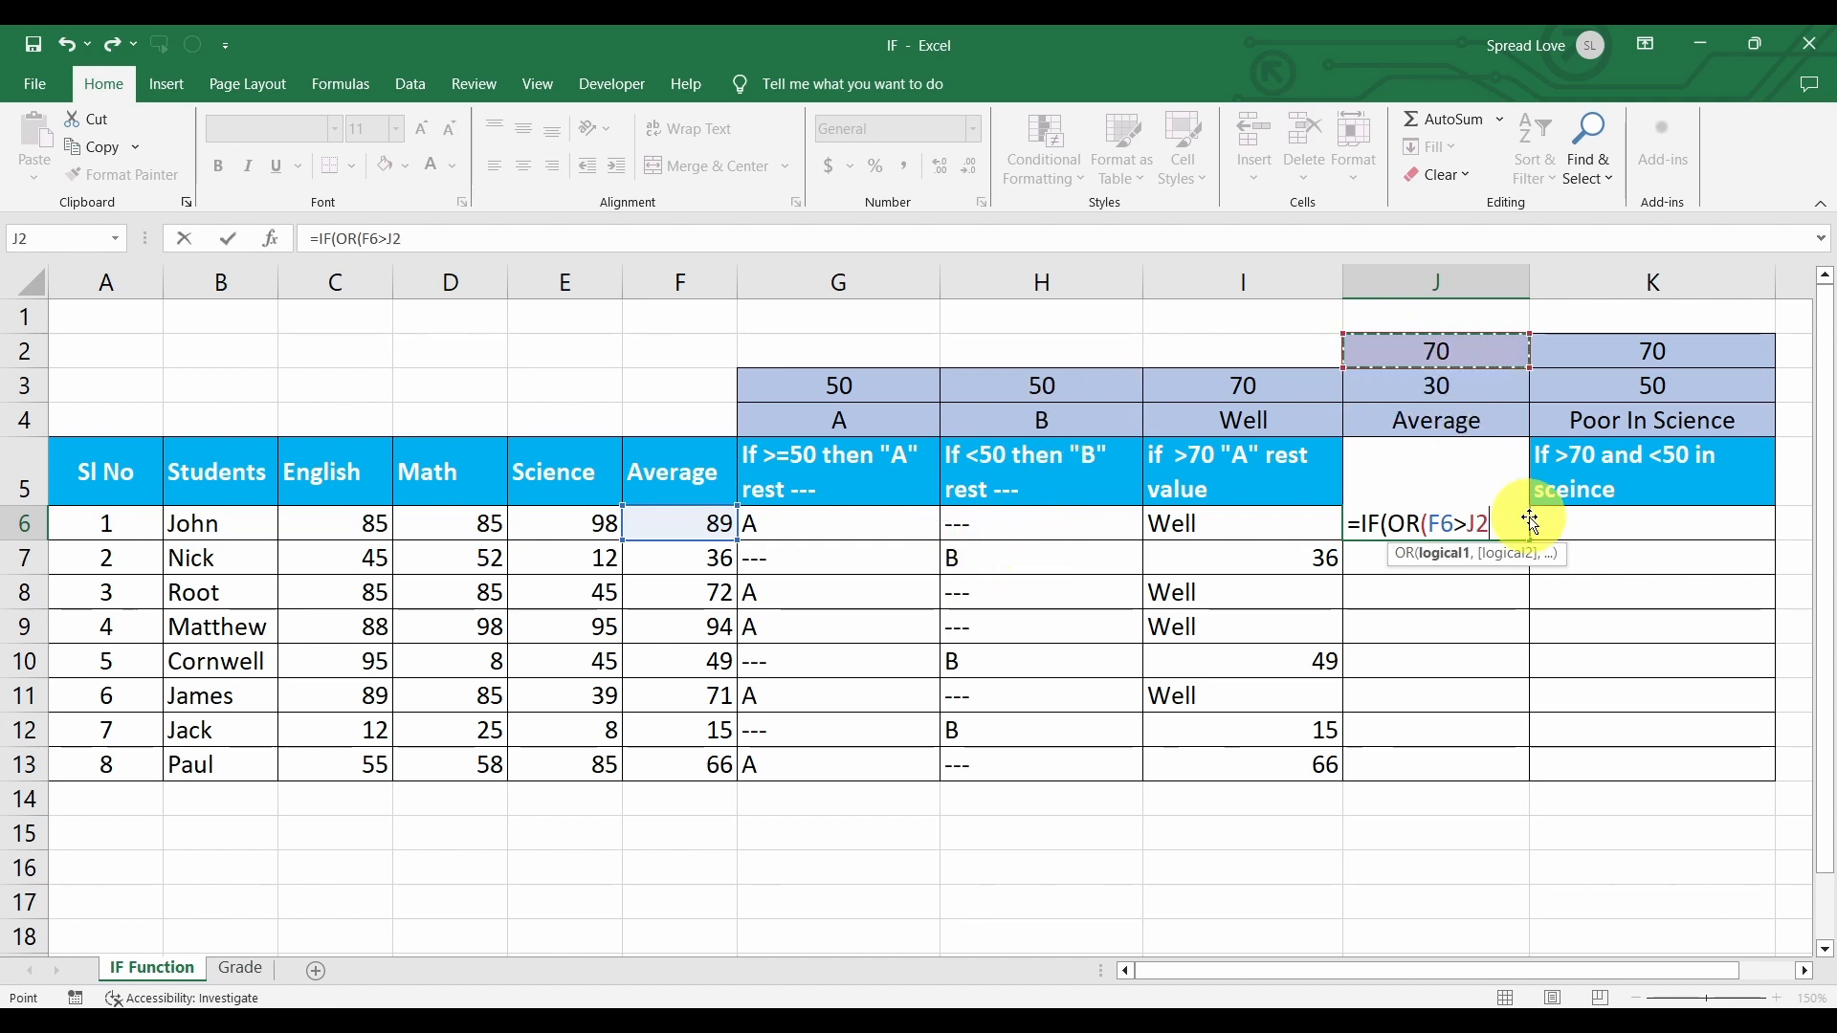
key("F4")
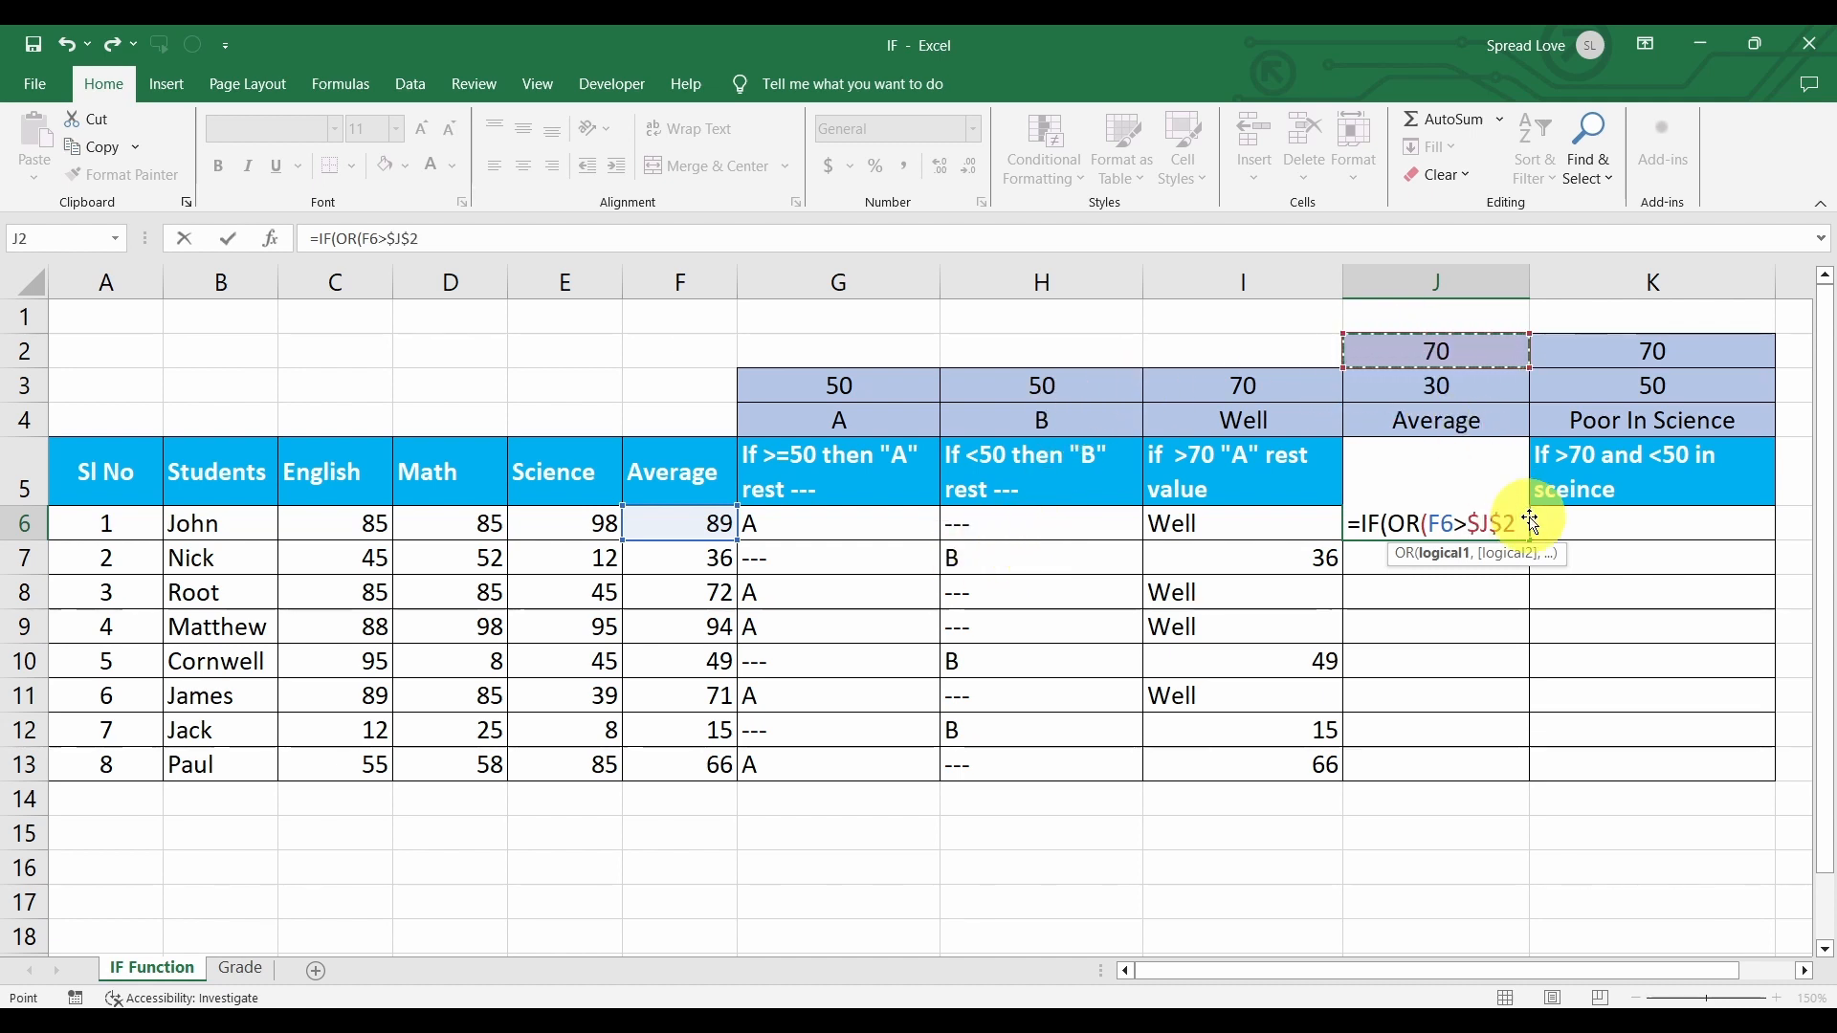
type(",")
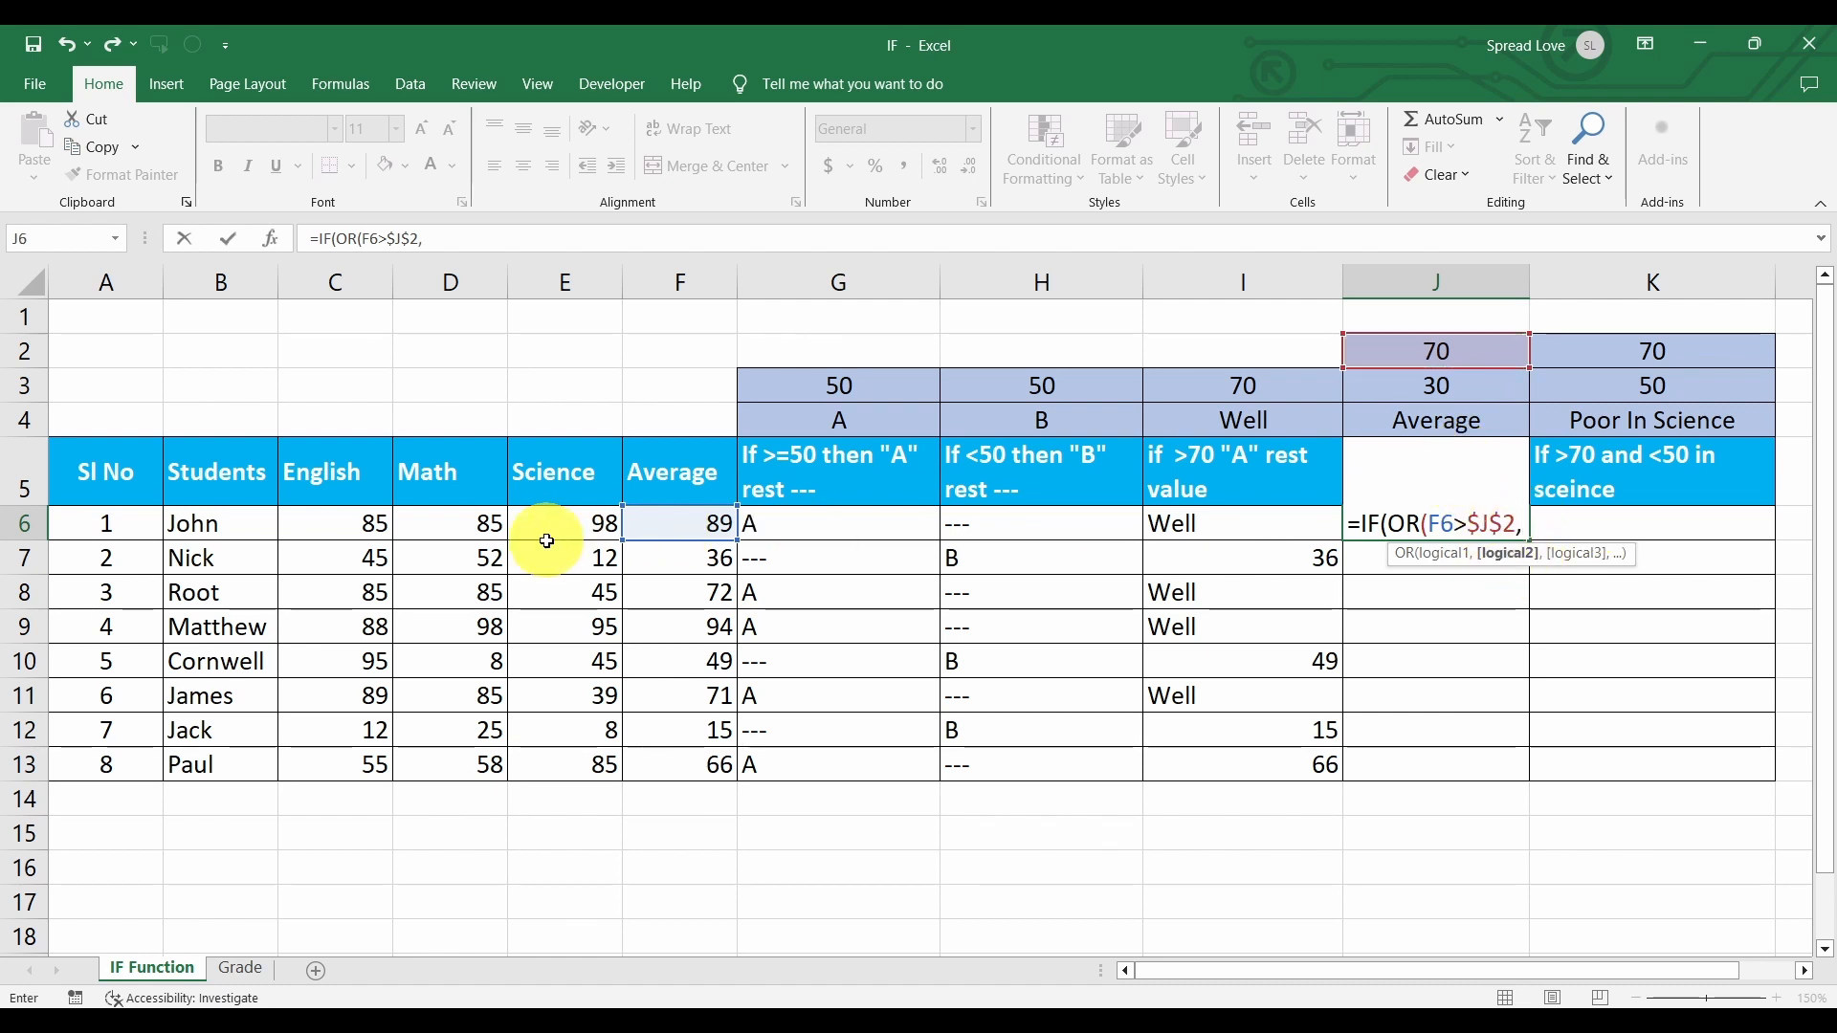
Add F6<$J$3 as the second OR condition in J6, using an absolute threshold reference, and close the OR test.
left_click(656, 525)
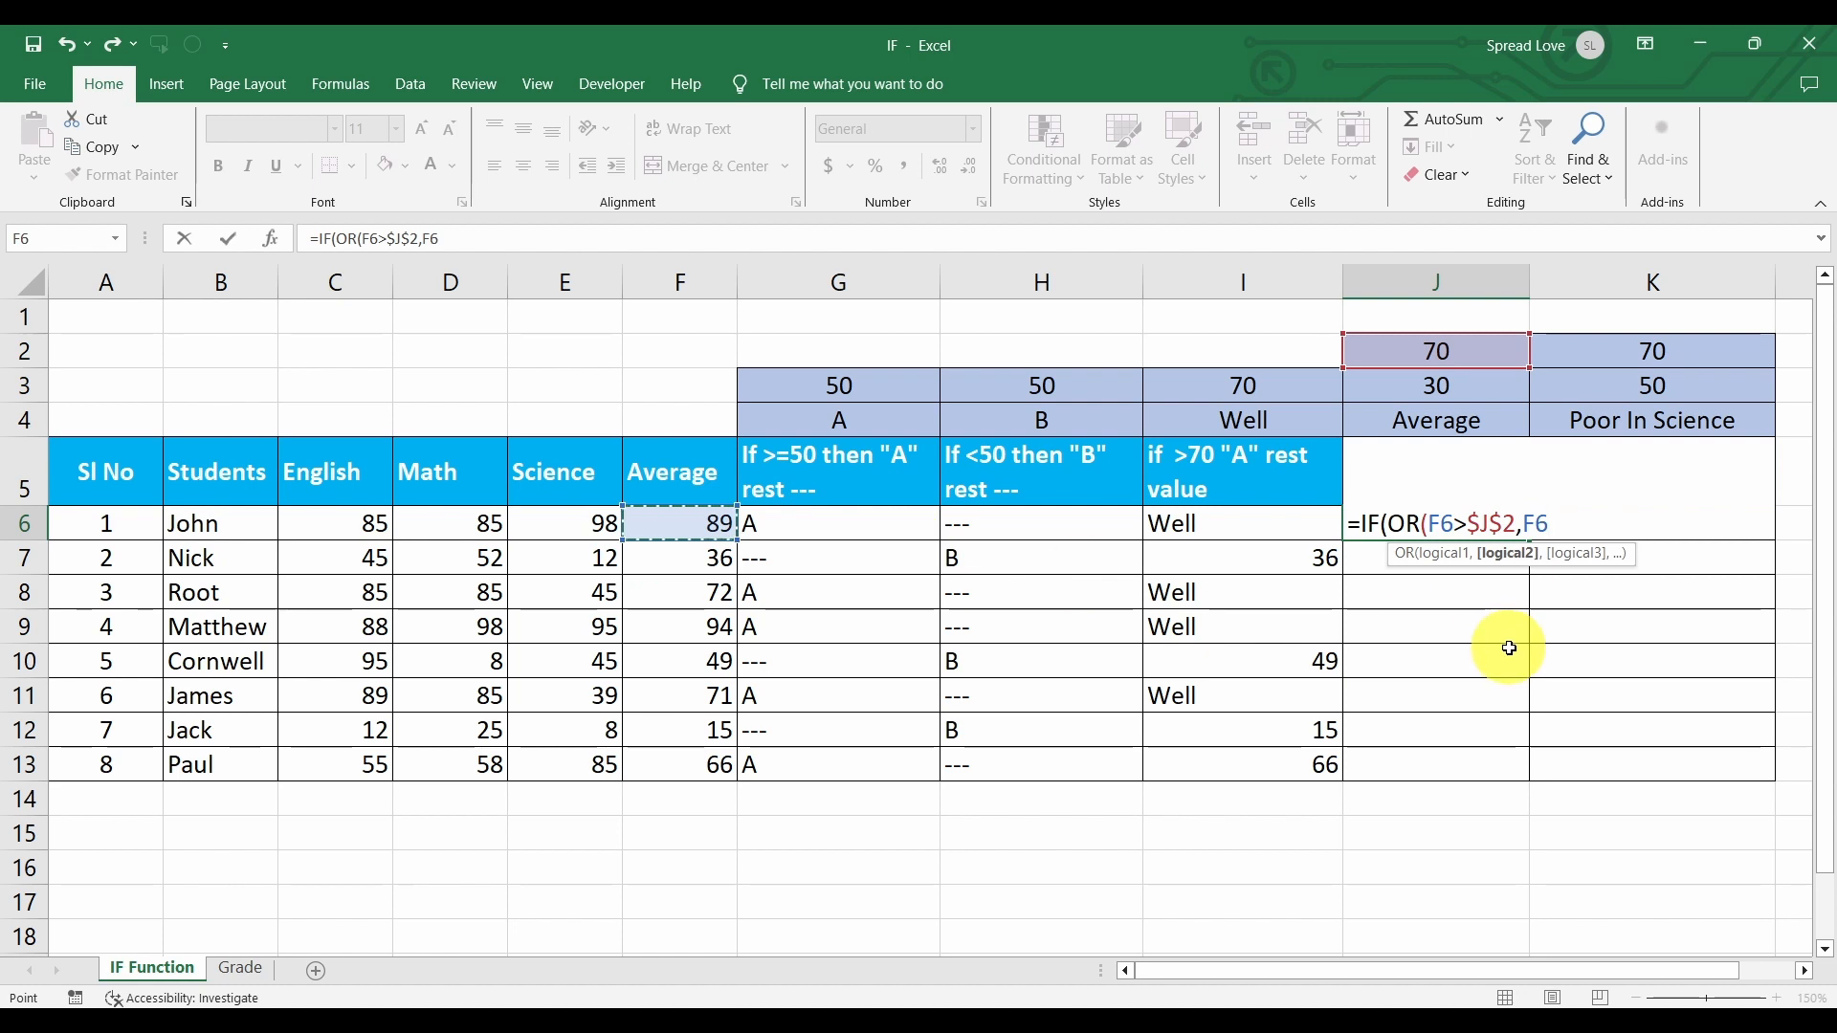
type("<30")
key("BackSpace")
key("BackSpace")
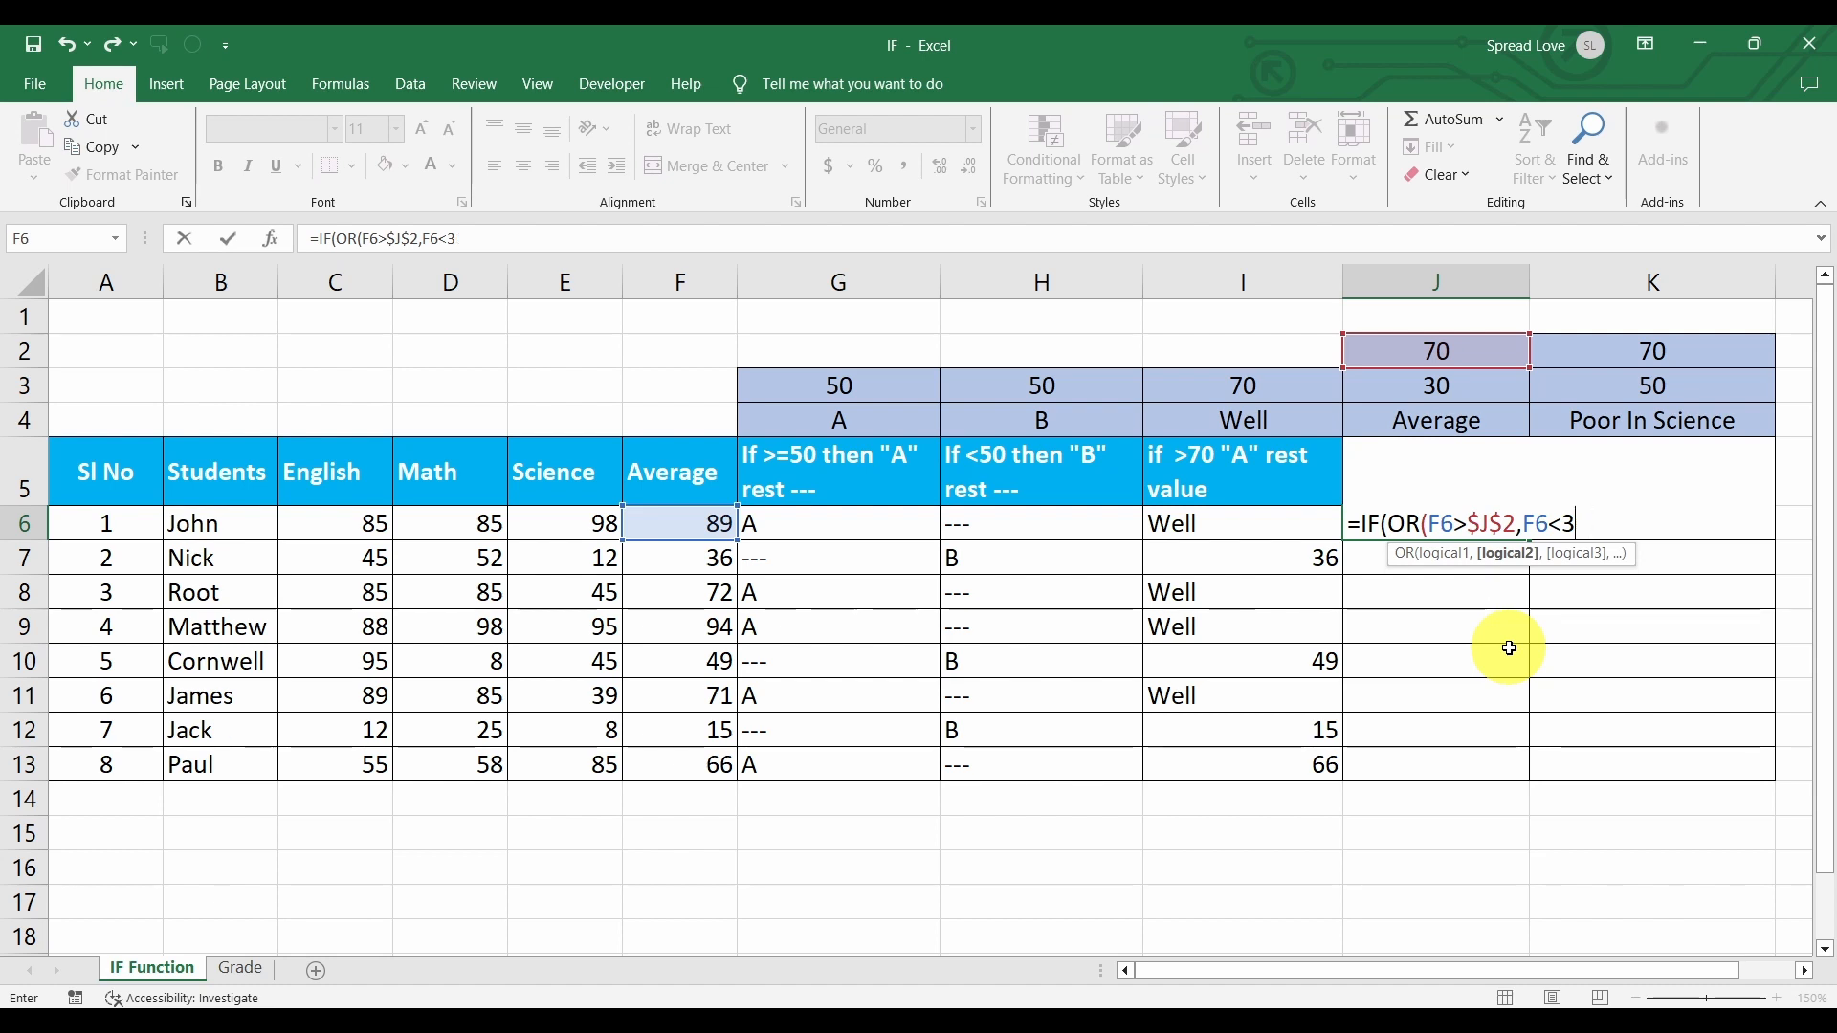
left_click(1467, 394)
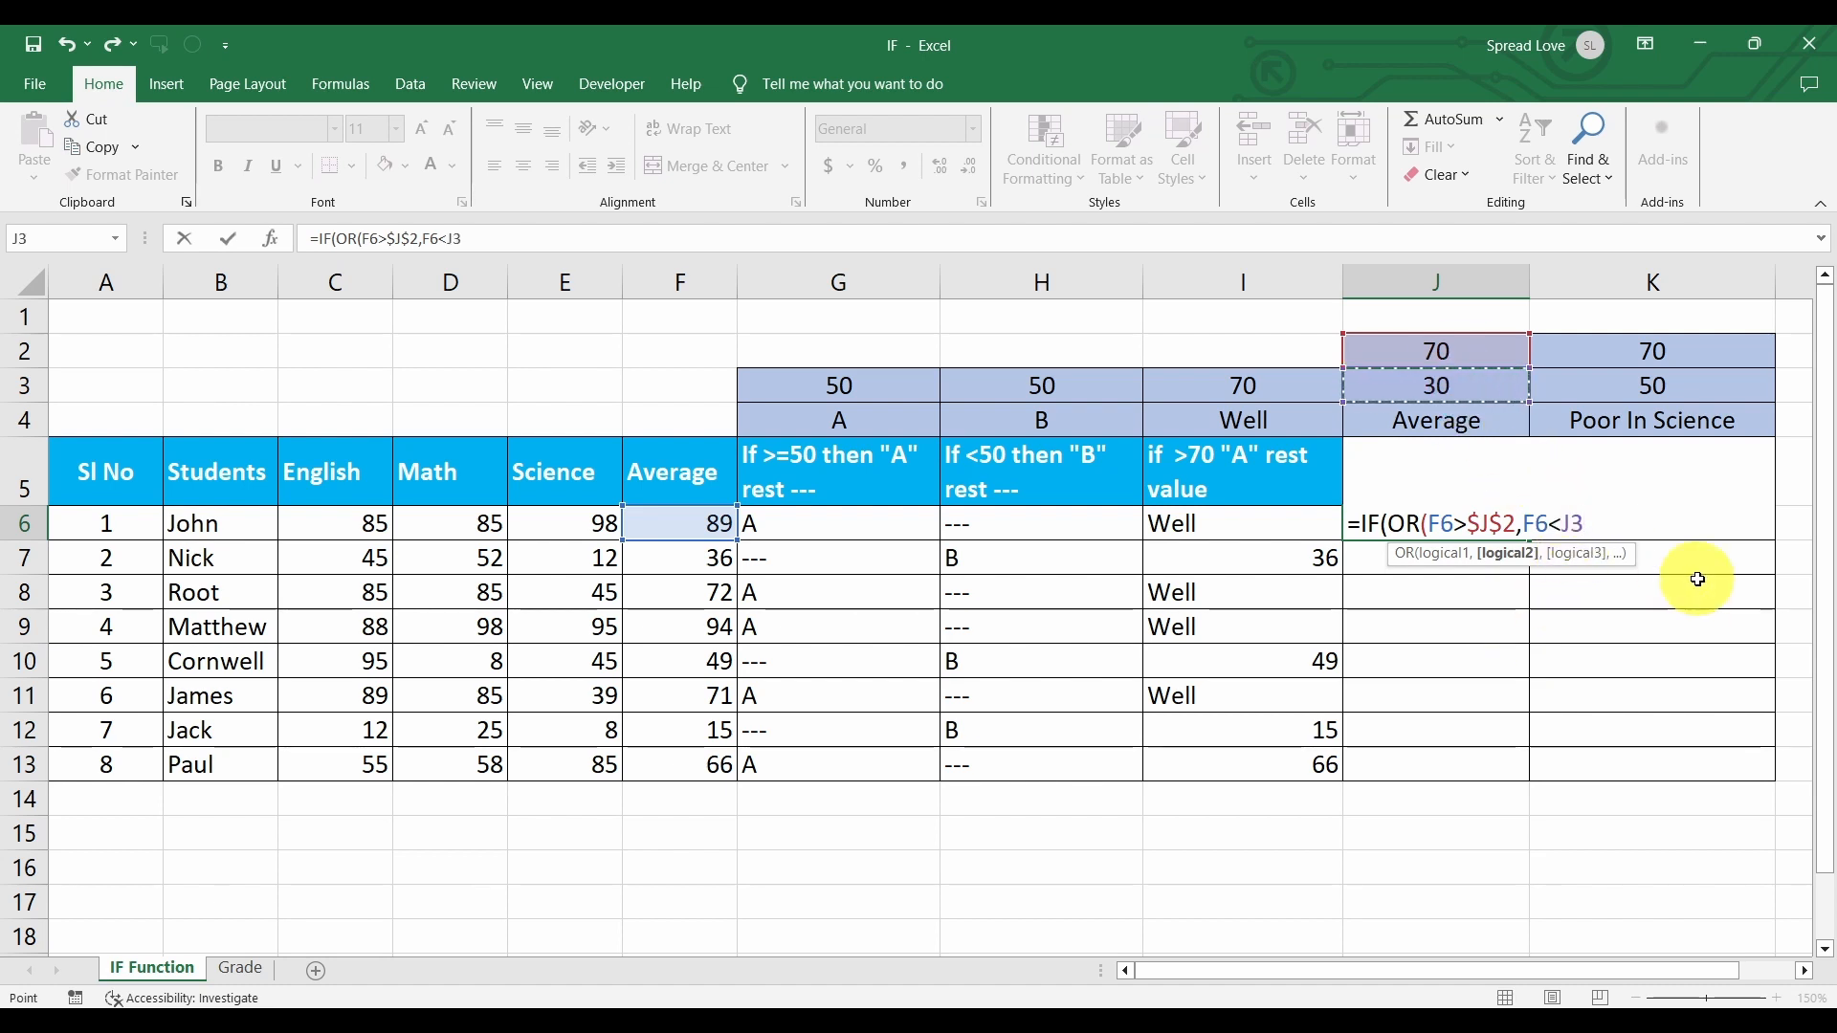
key("F4")
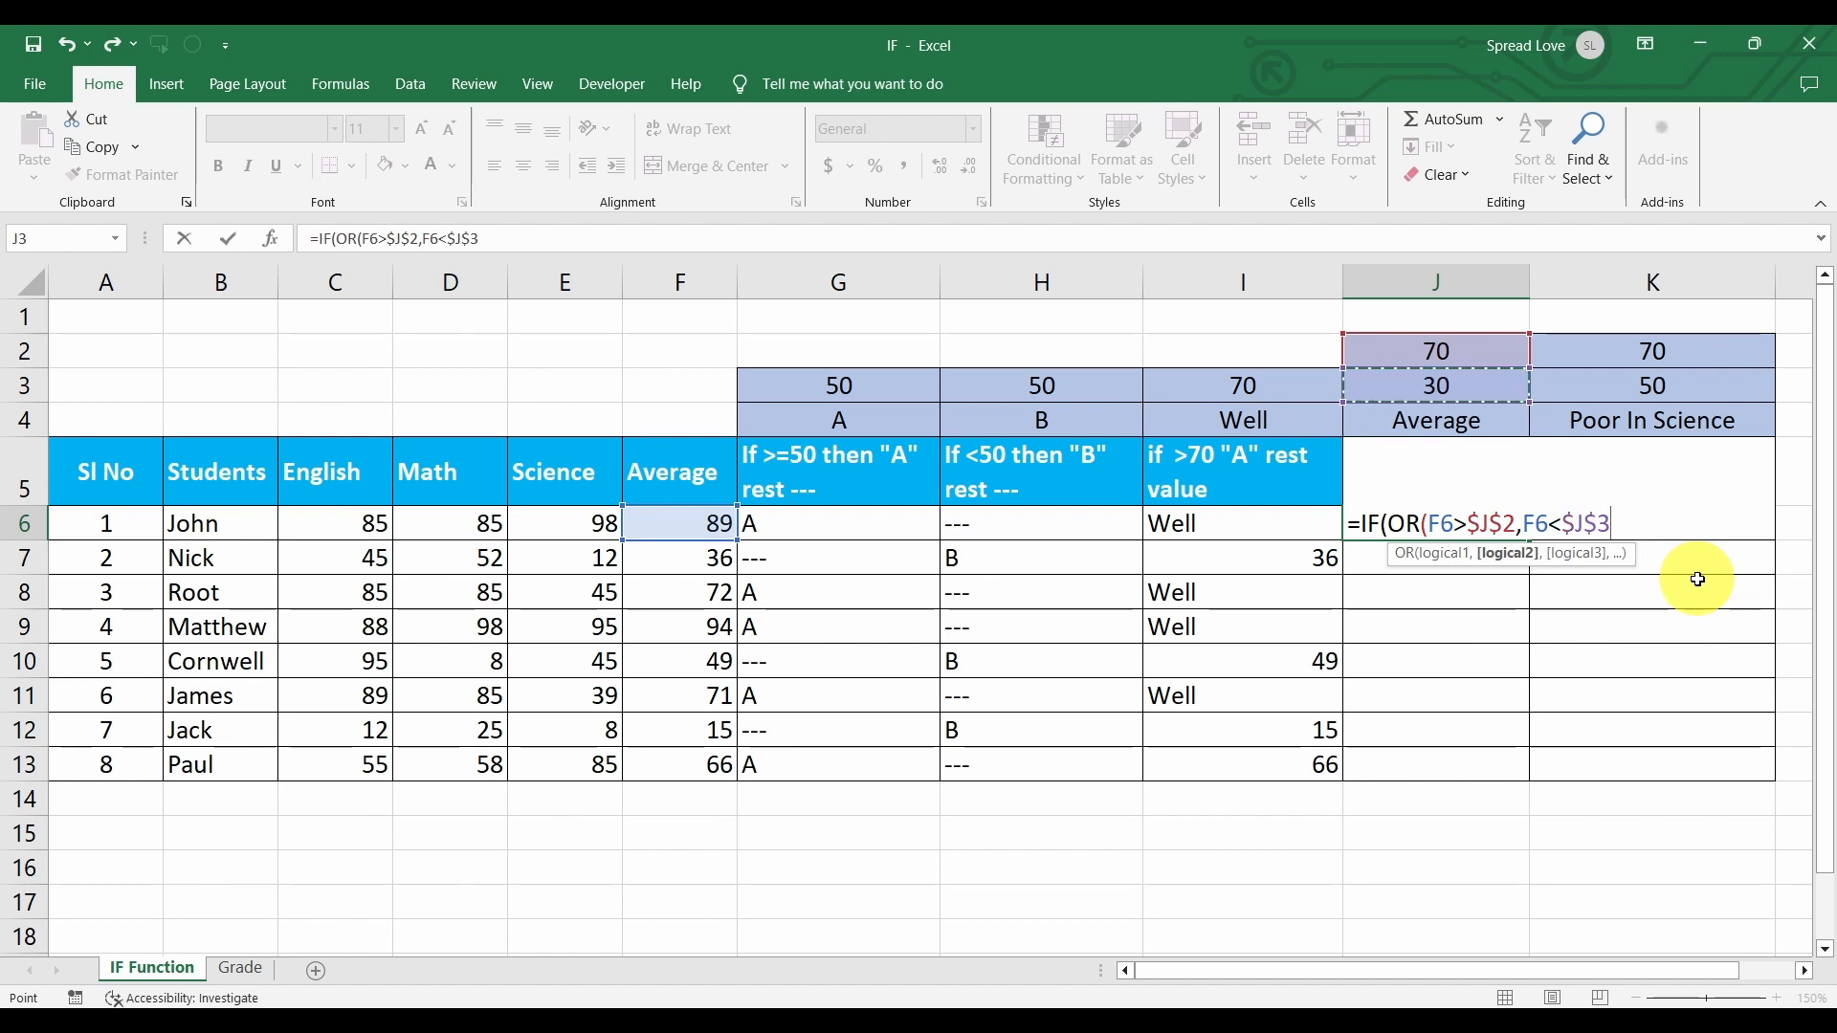
type(")")
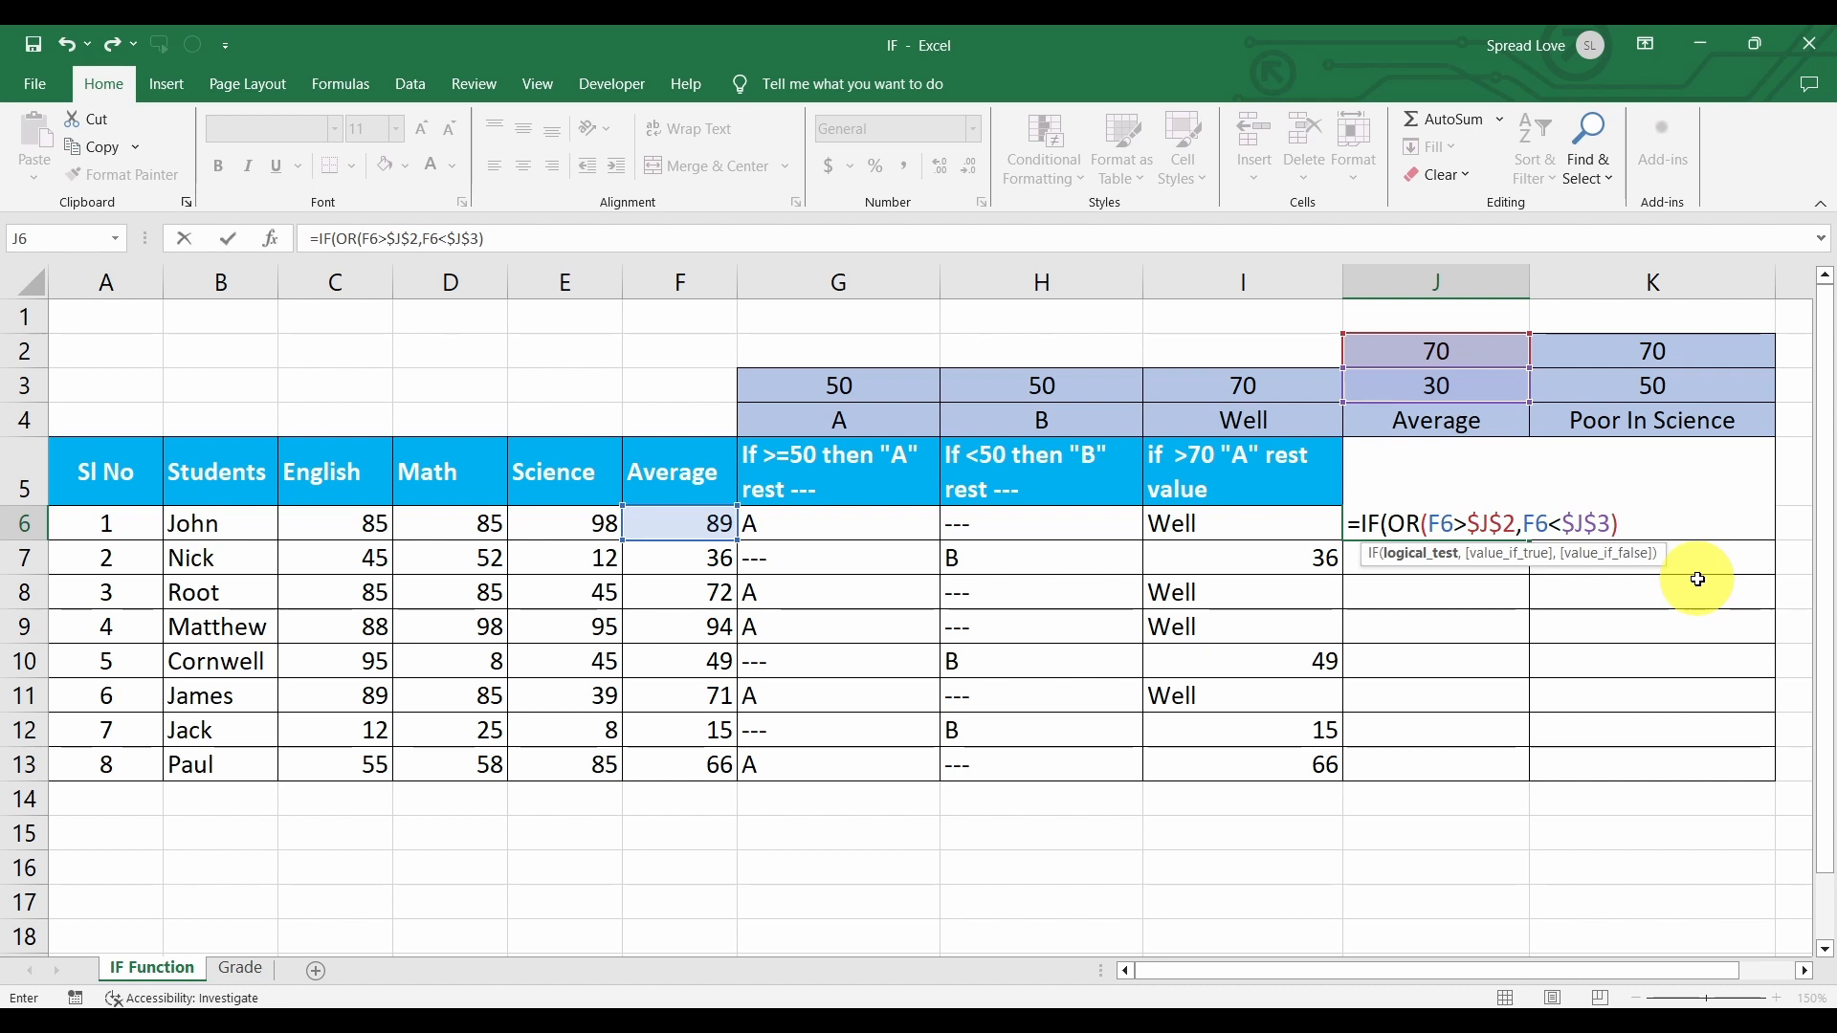
type(",")
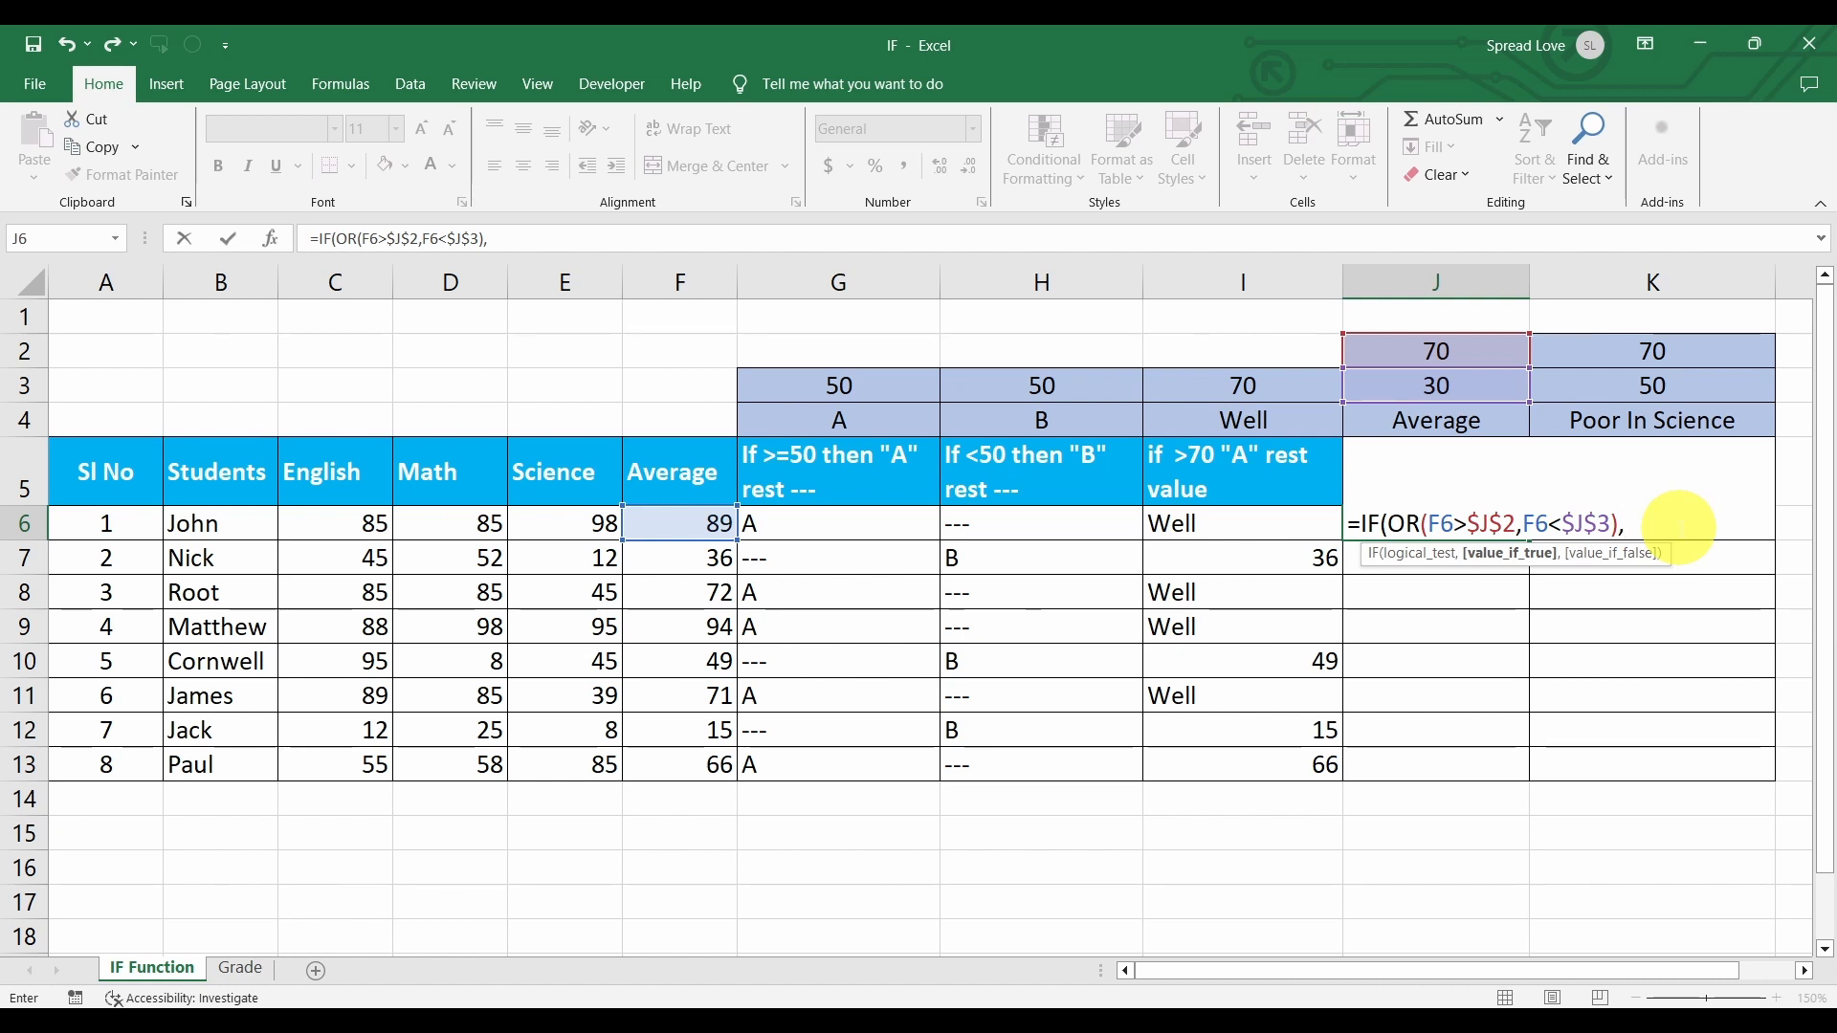
Complete the J6 formula with $J$4 as the true value and "---" as the false value, and fill it down to J13.
left_click(1468, 421)
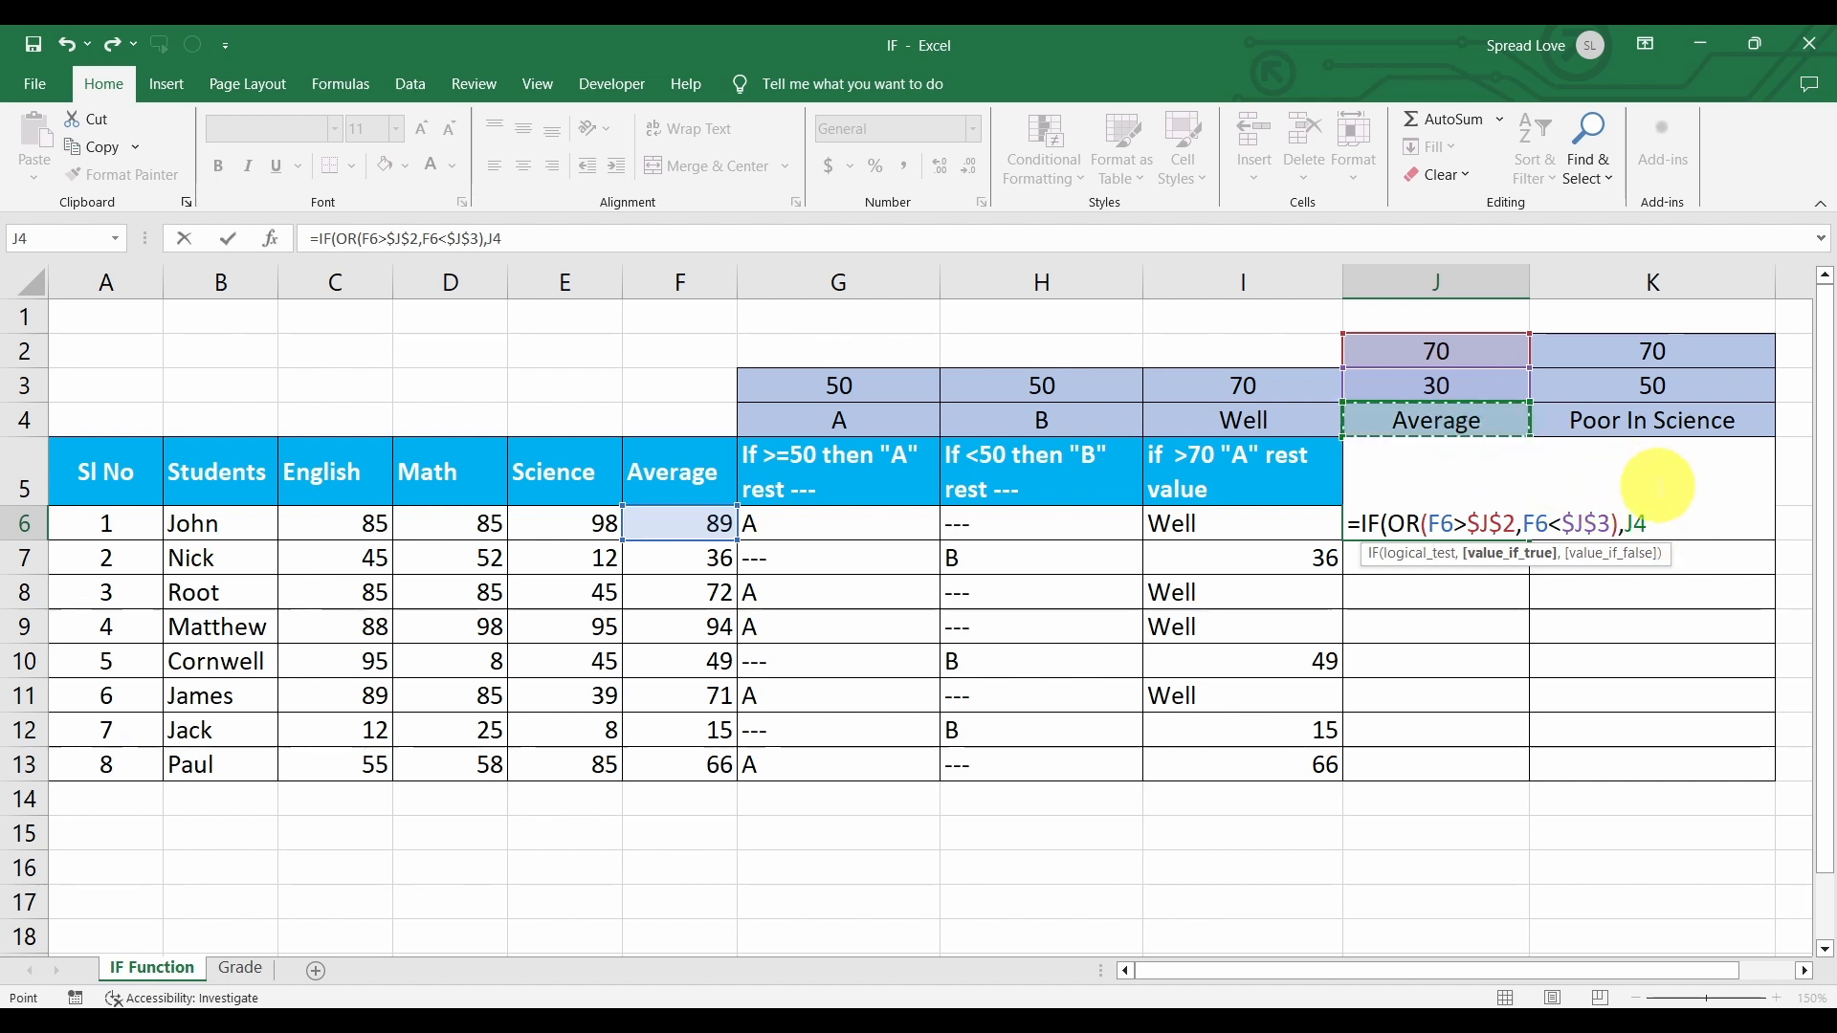
key("F4")
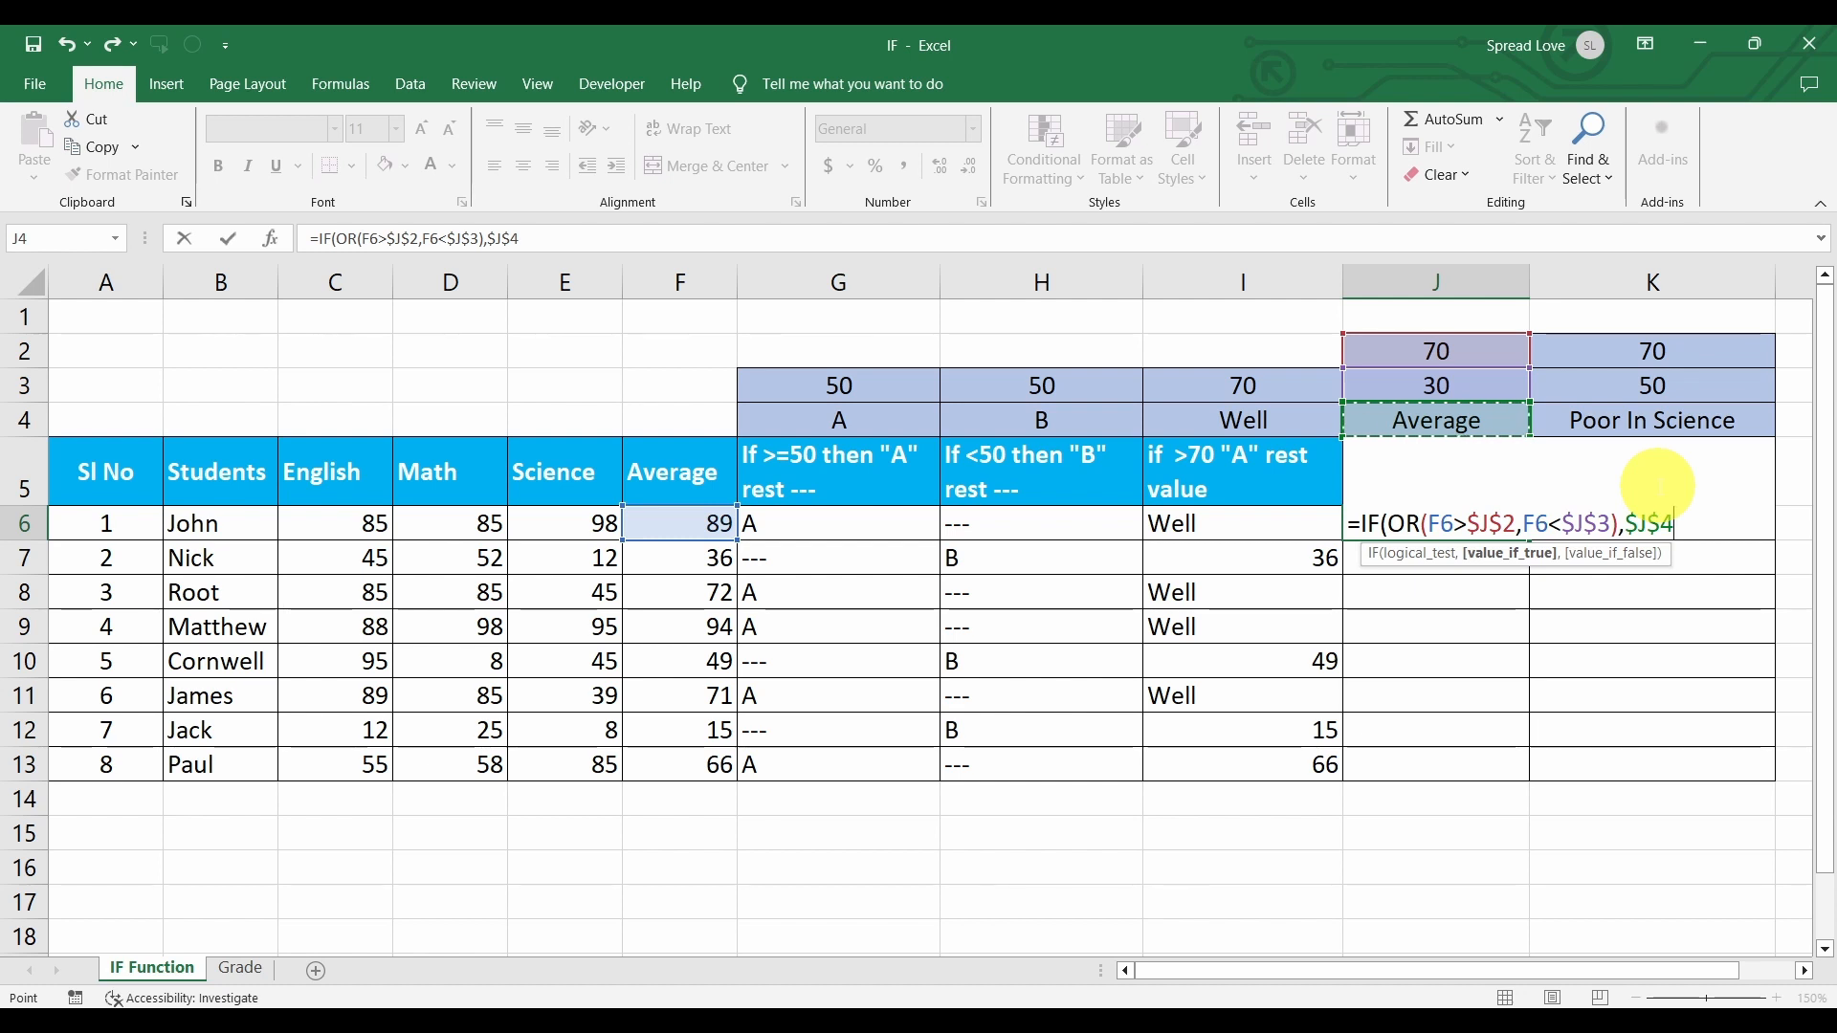
type(",")
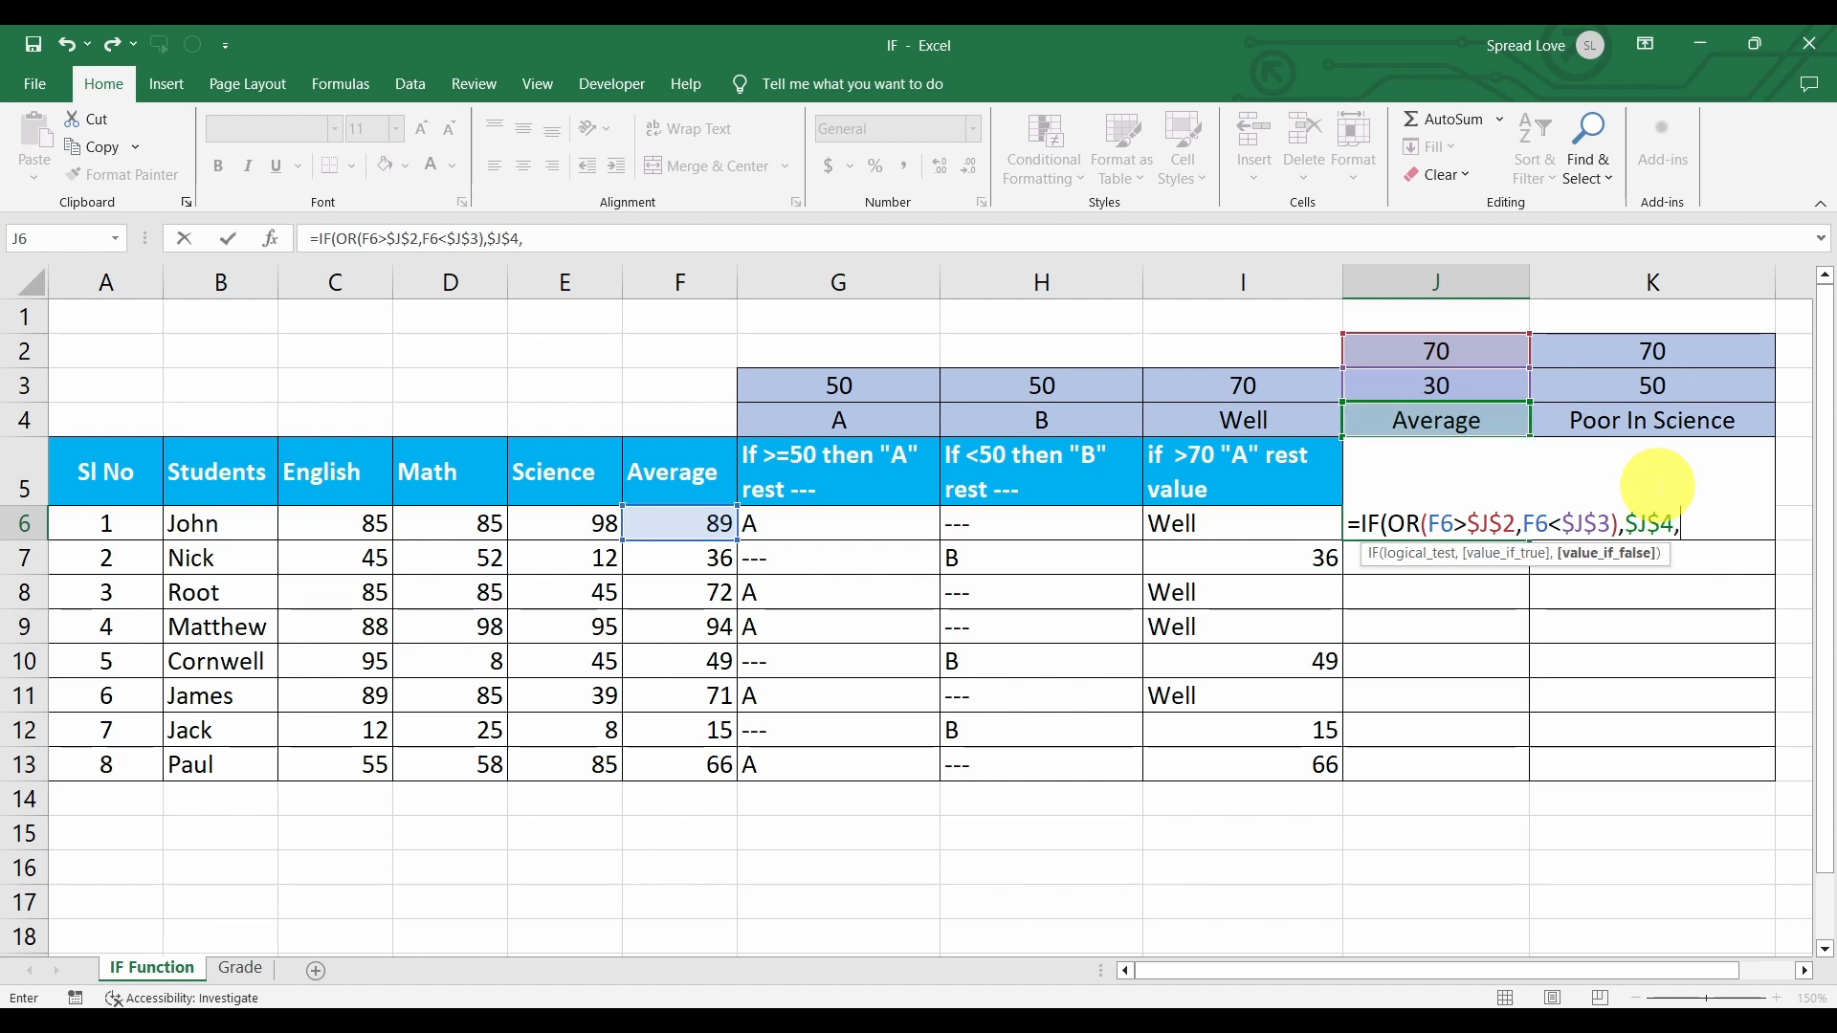
type("\"---\")")
key("Return")
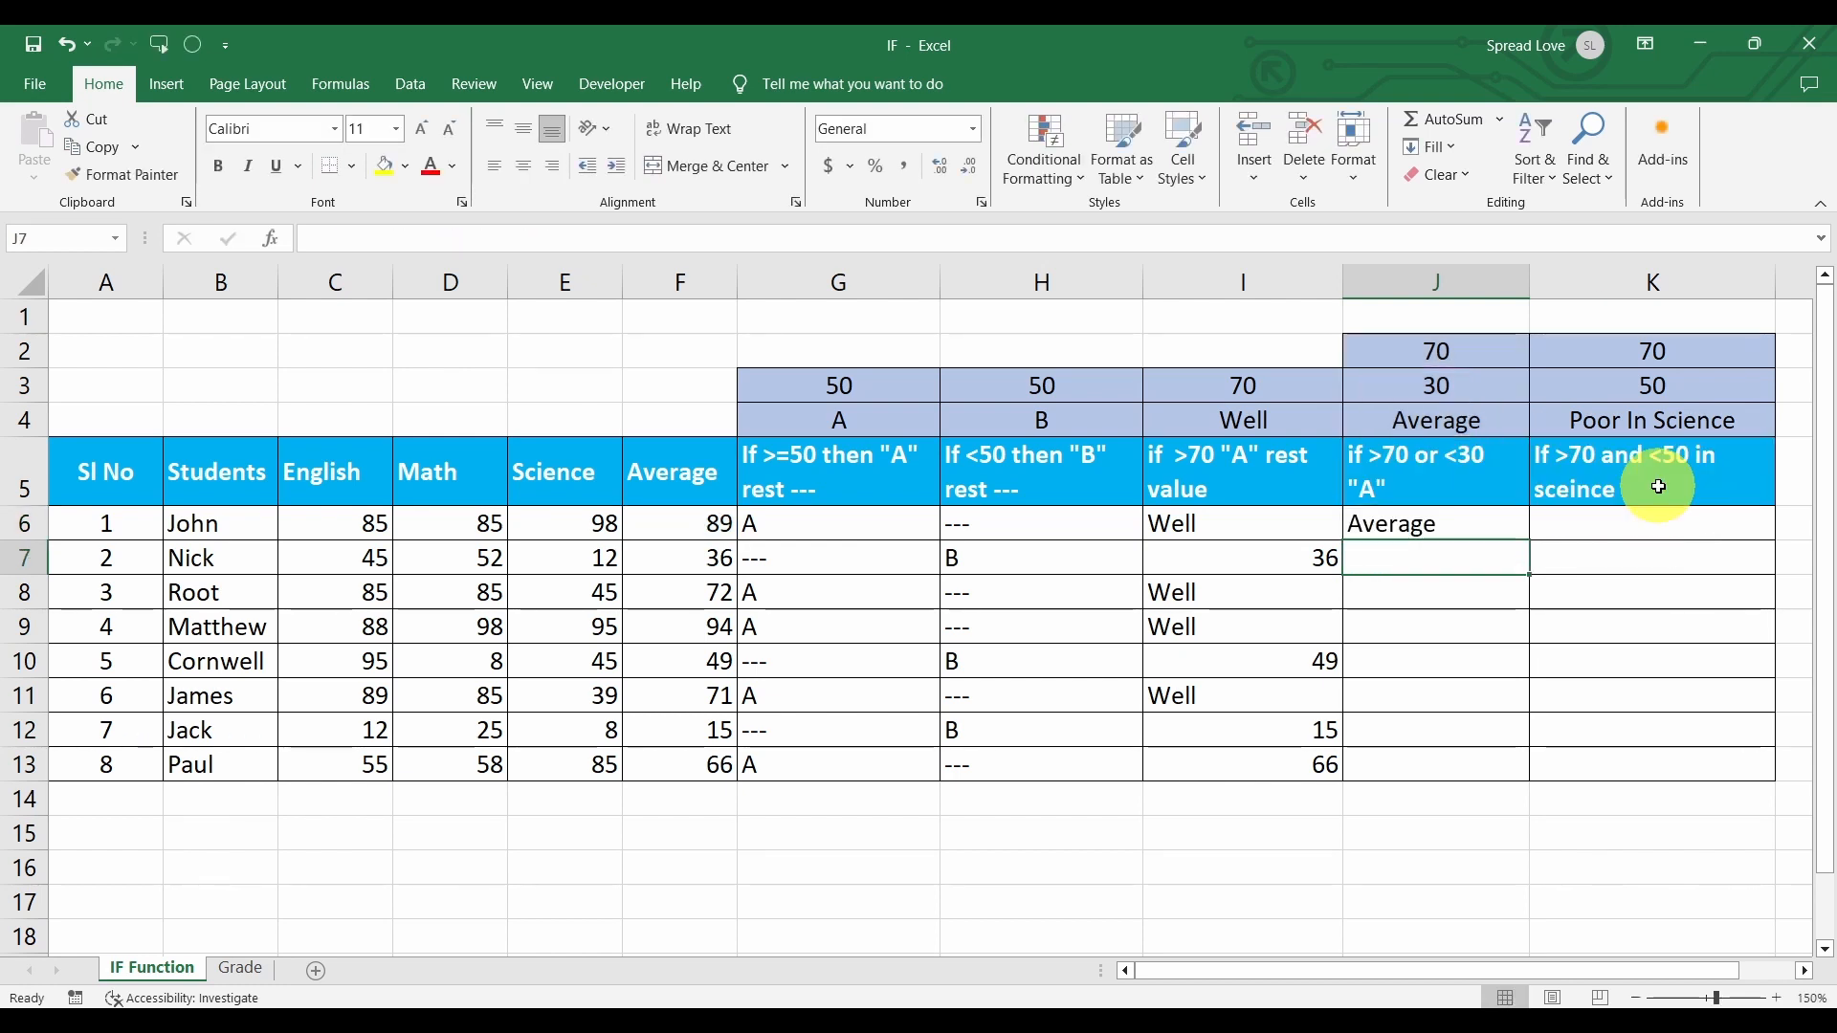
left_click(1466, 527)
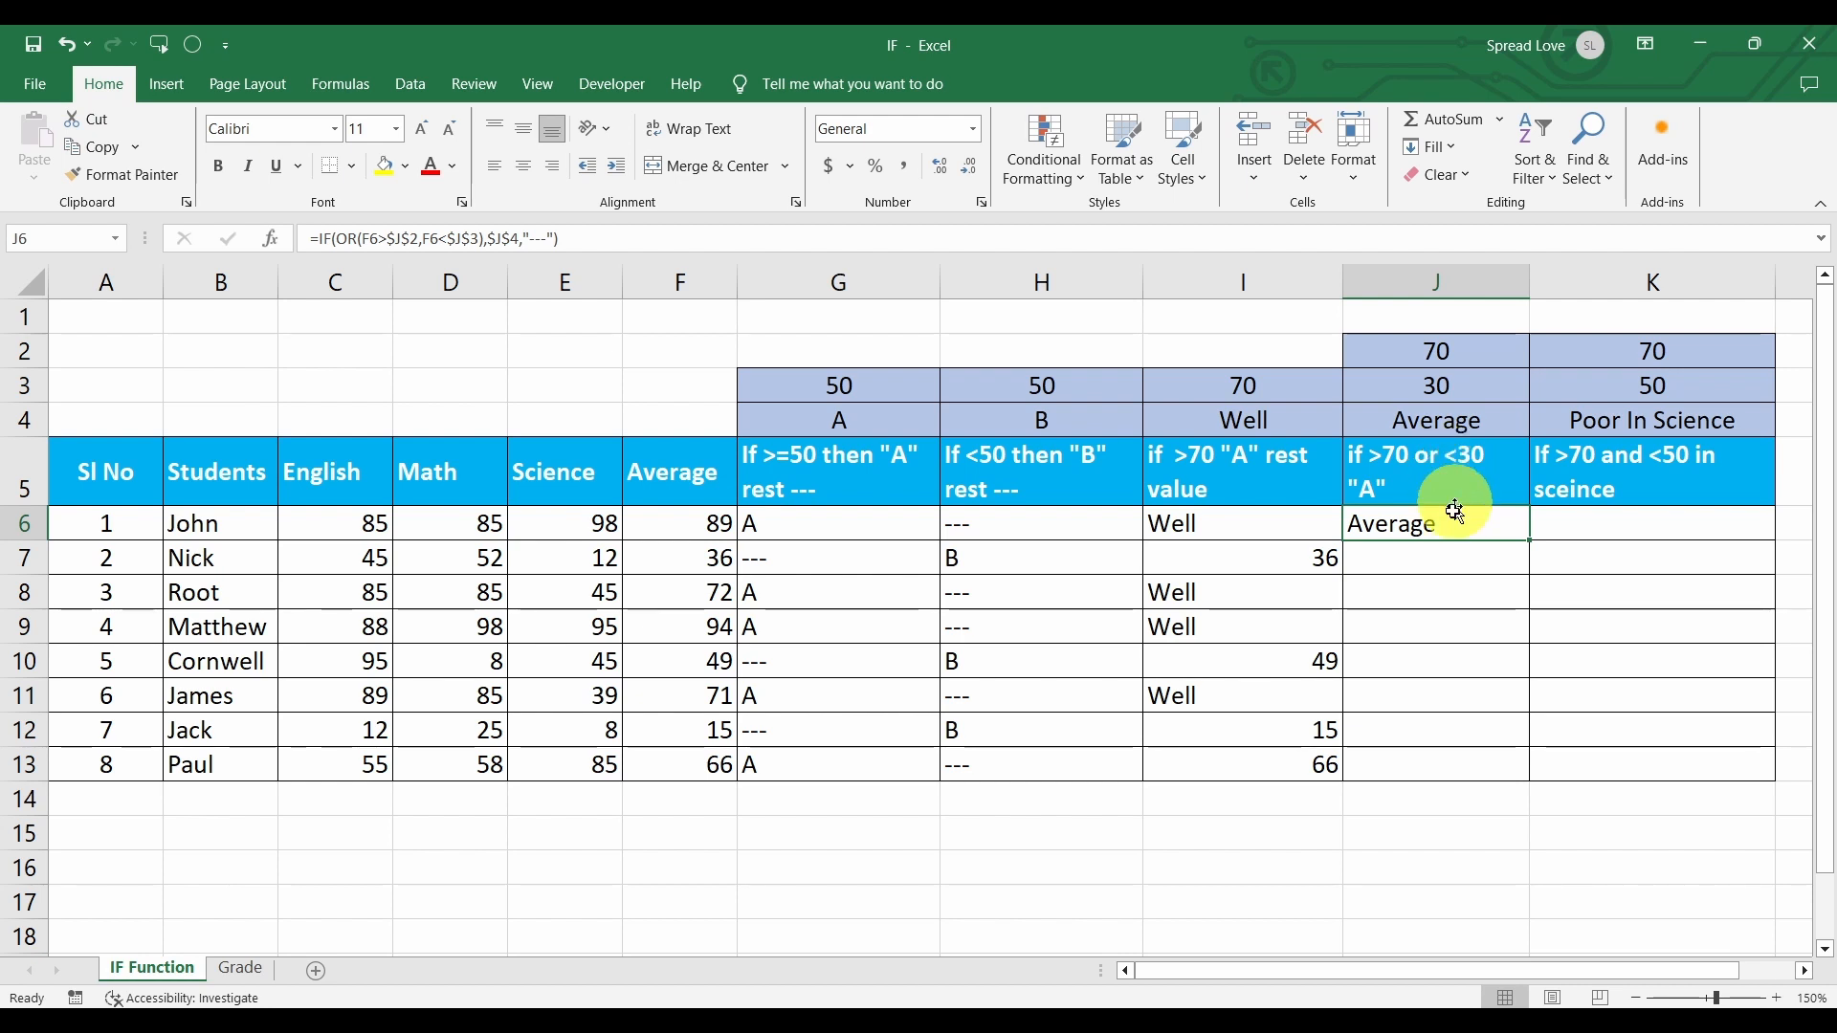
double_click(1528, 540)
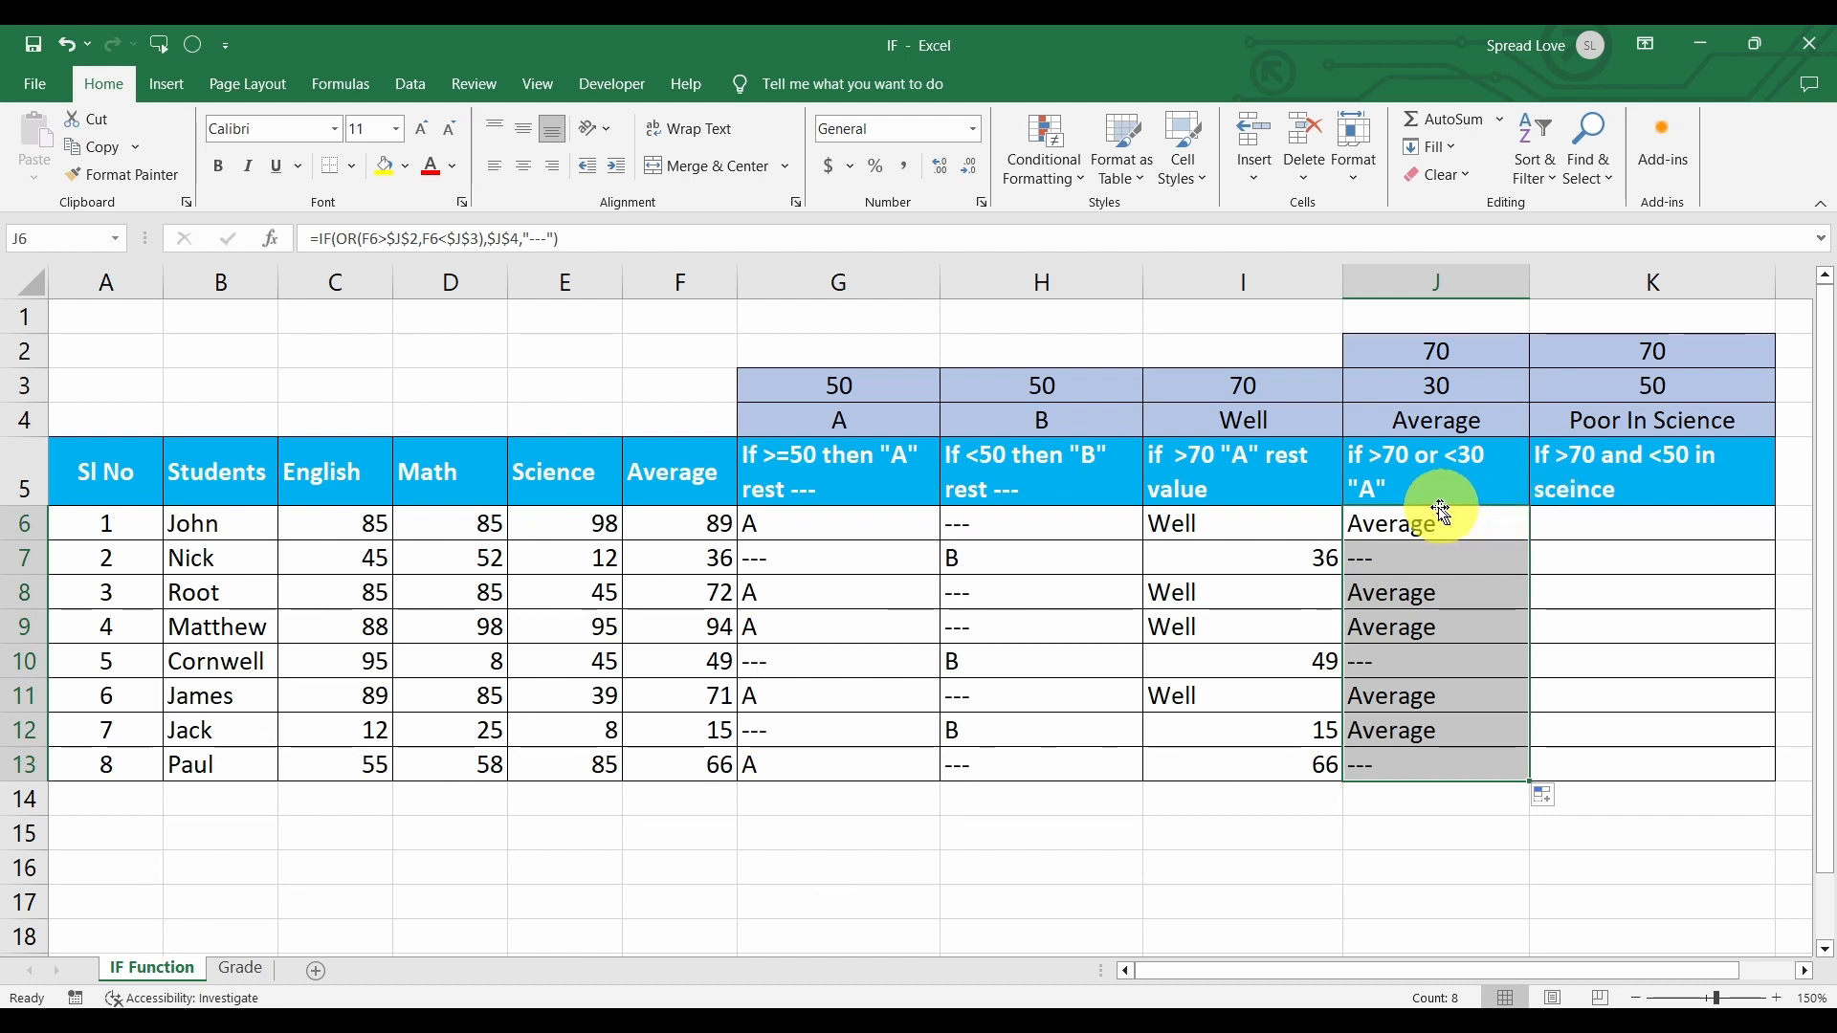
Change the quoted label in the J5 header to "Average", so it reads if >70 or <30 "Average".
double_click(1370, 497)
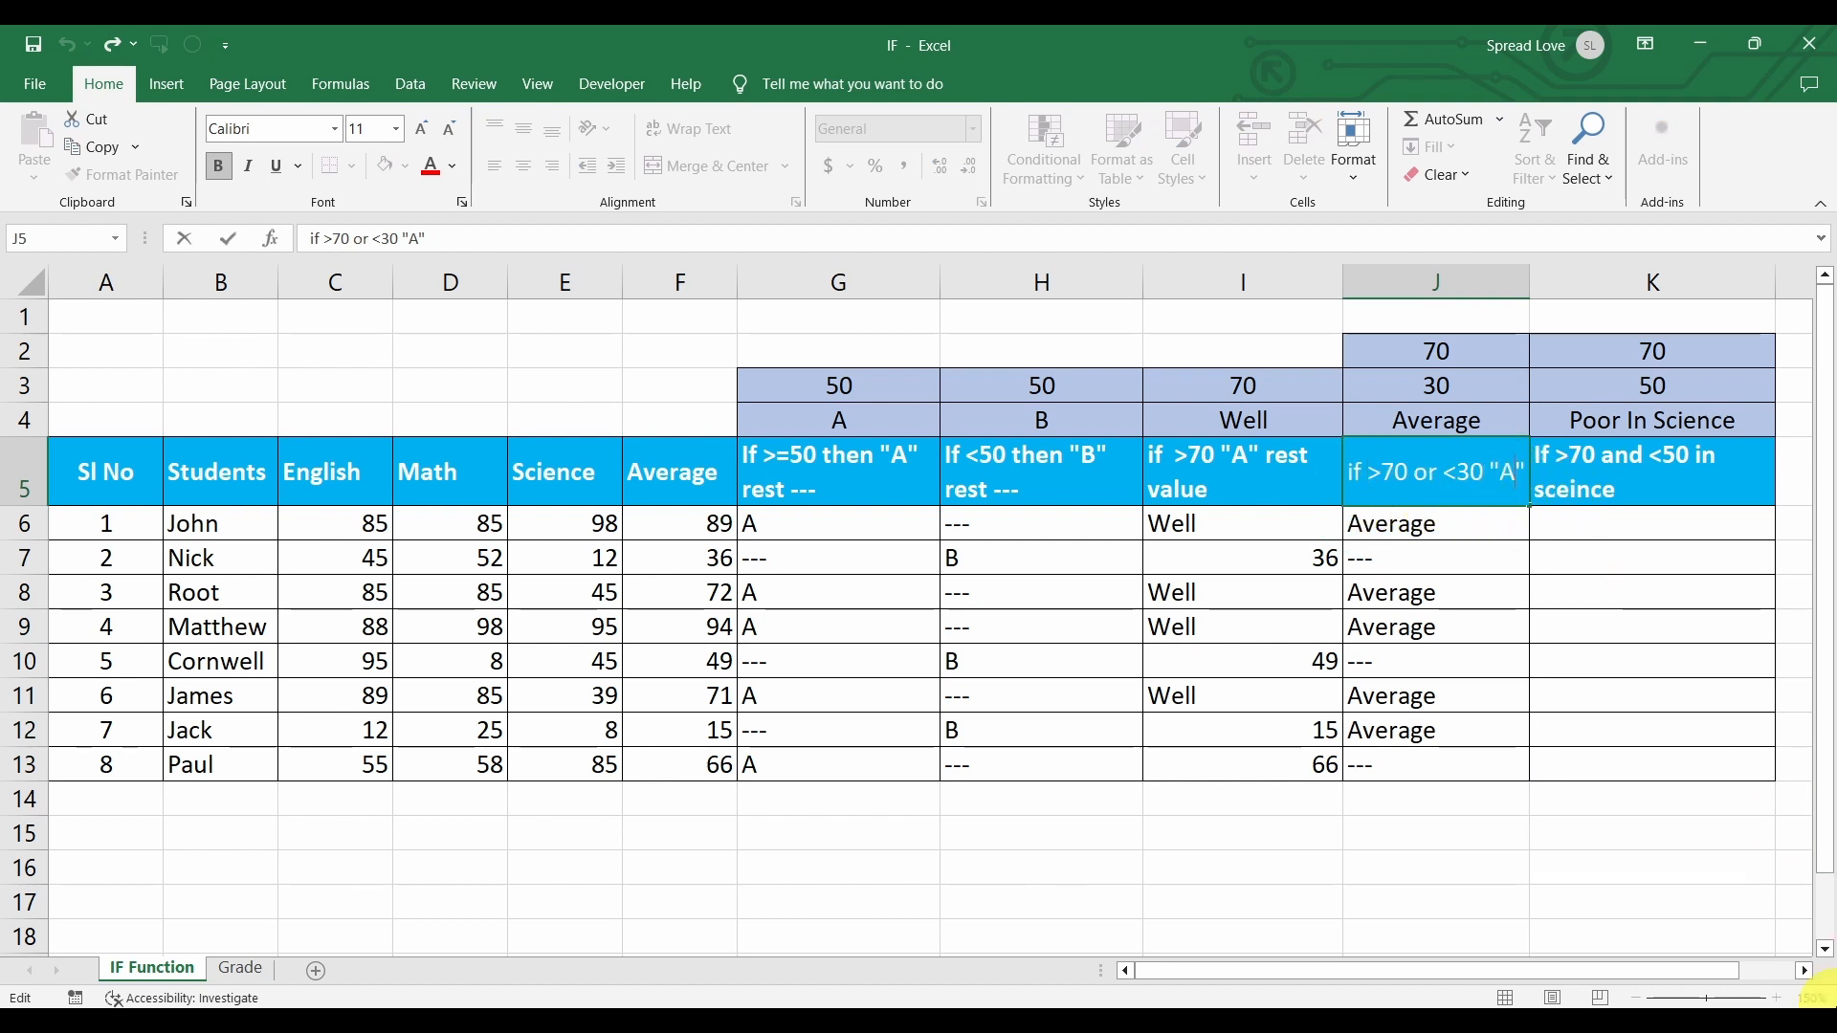
type("veragw")
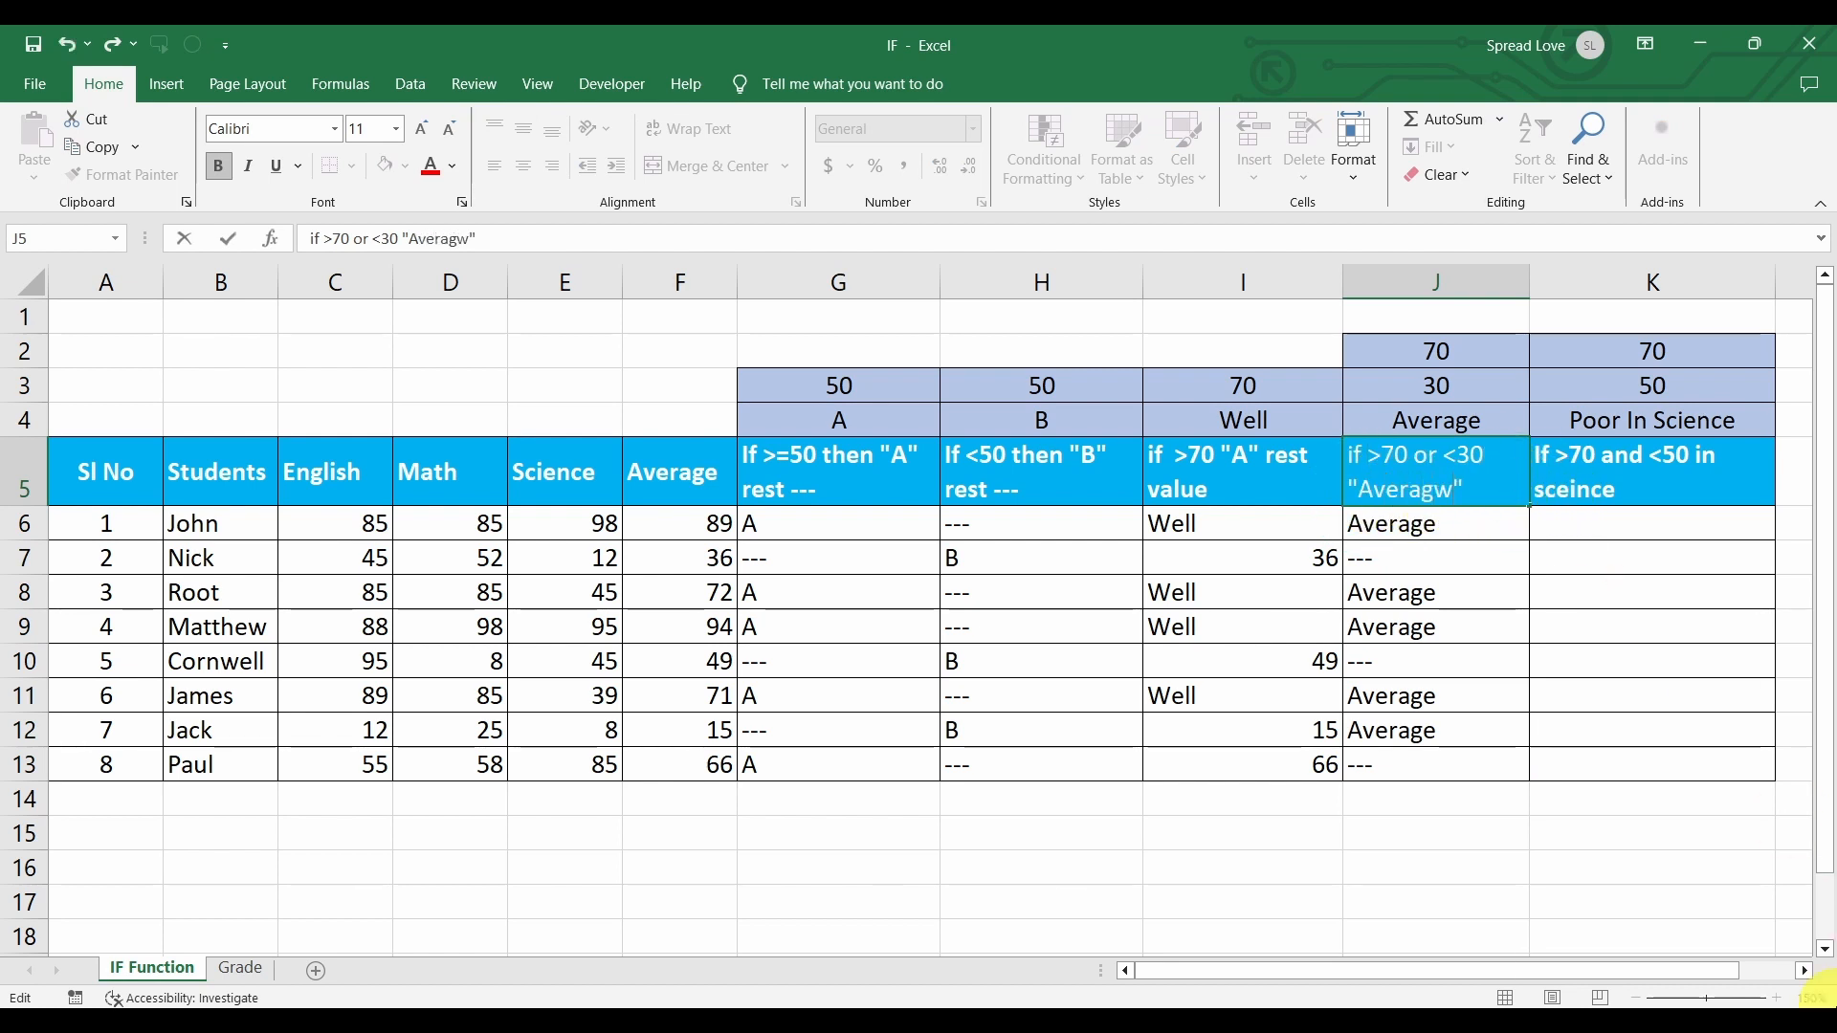
key("BackSpace")
type("e")
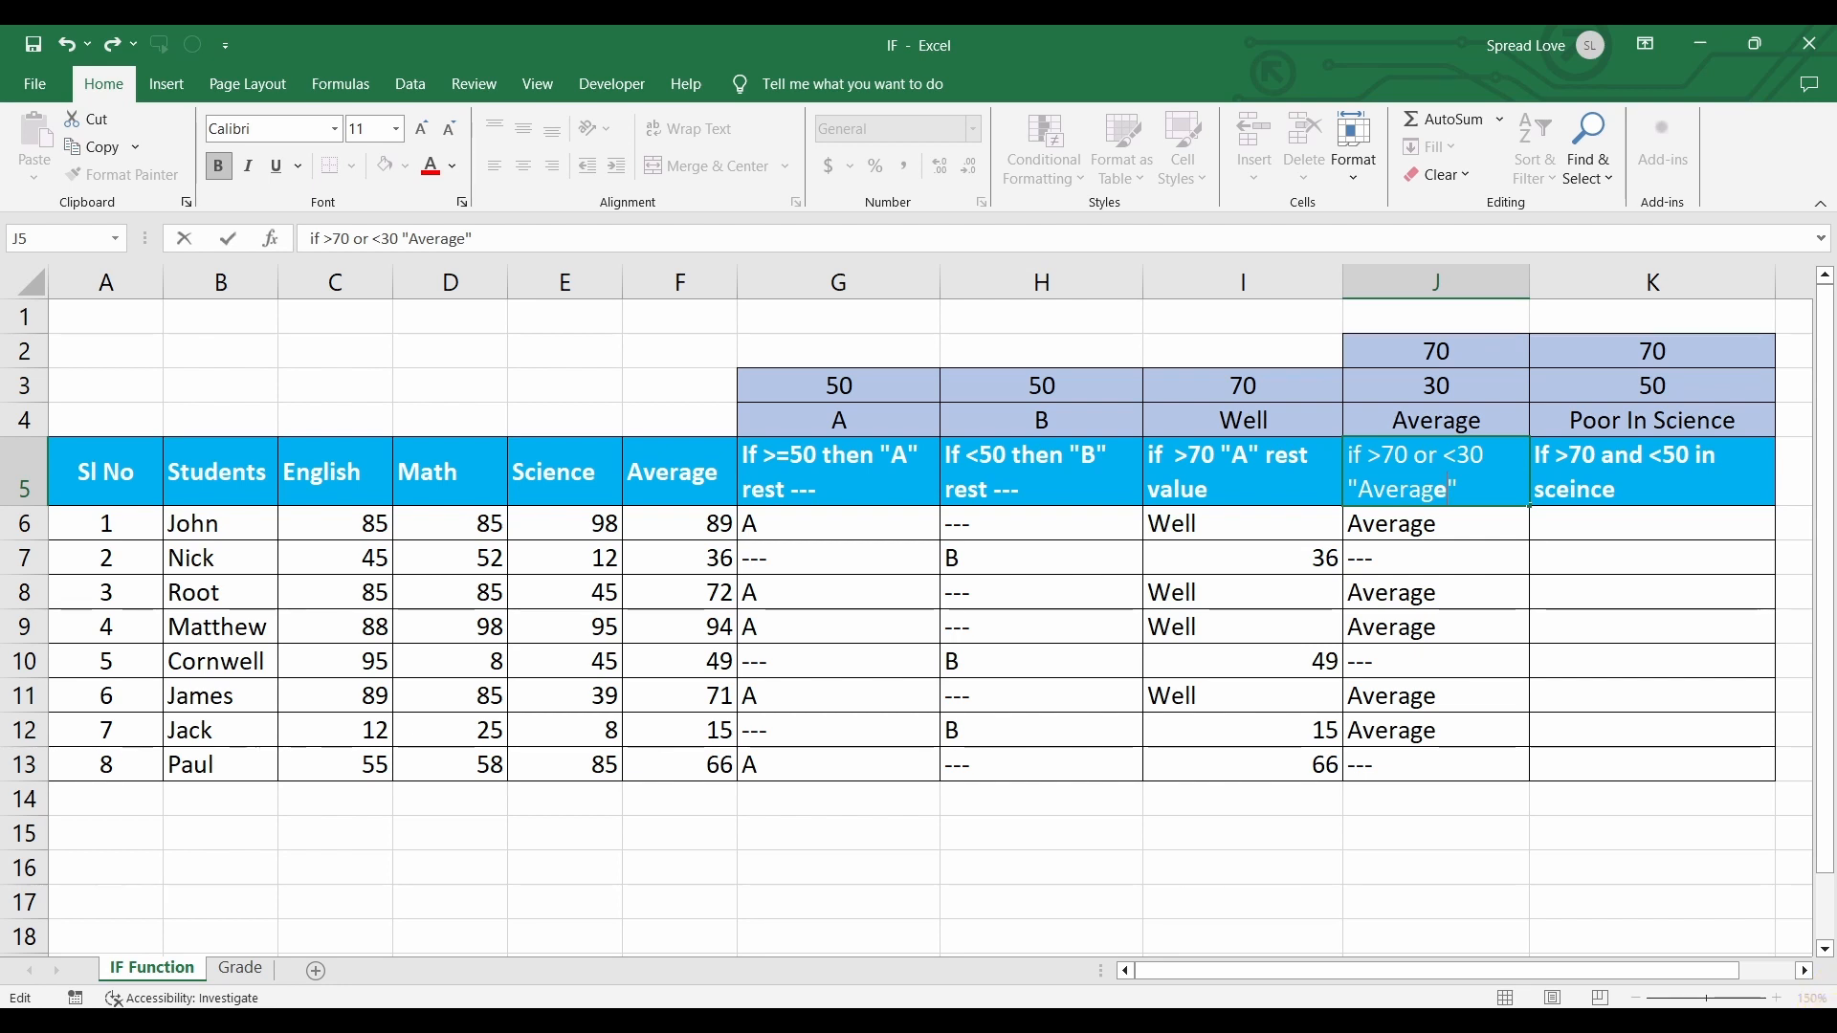
left_click(1440, 594)
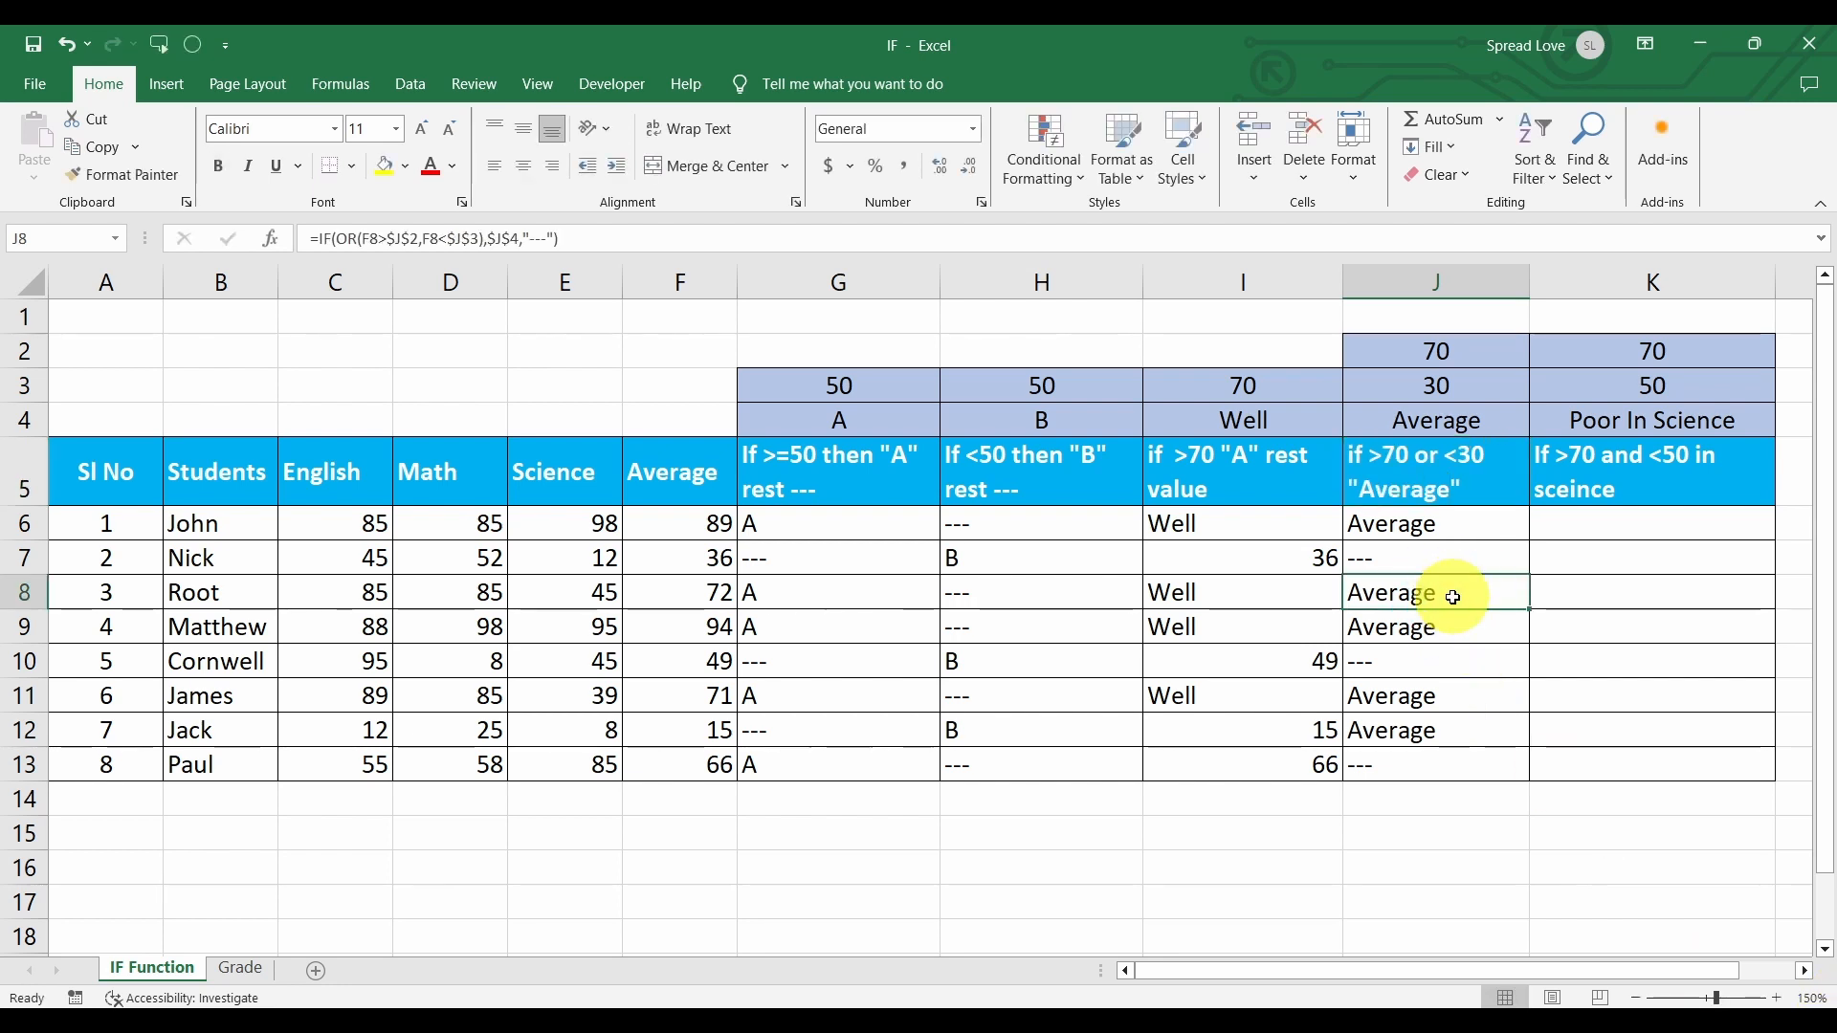
double_click(1441, 527)
left_click(1494, 635)
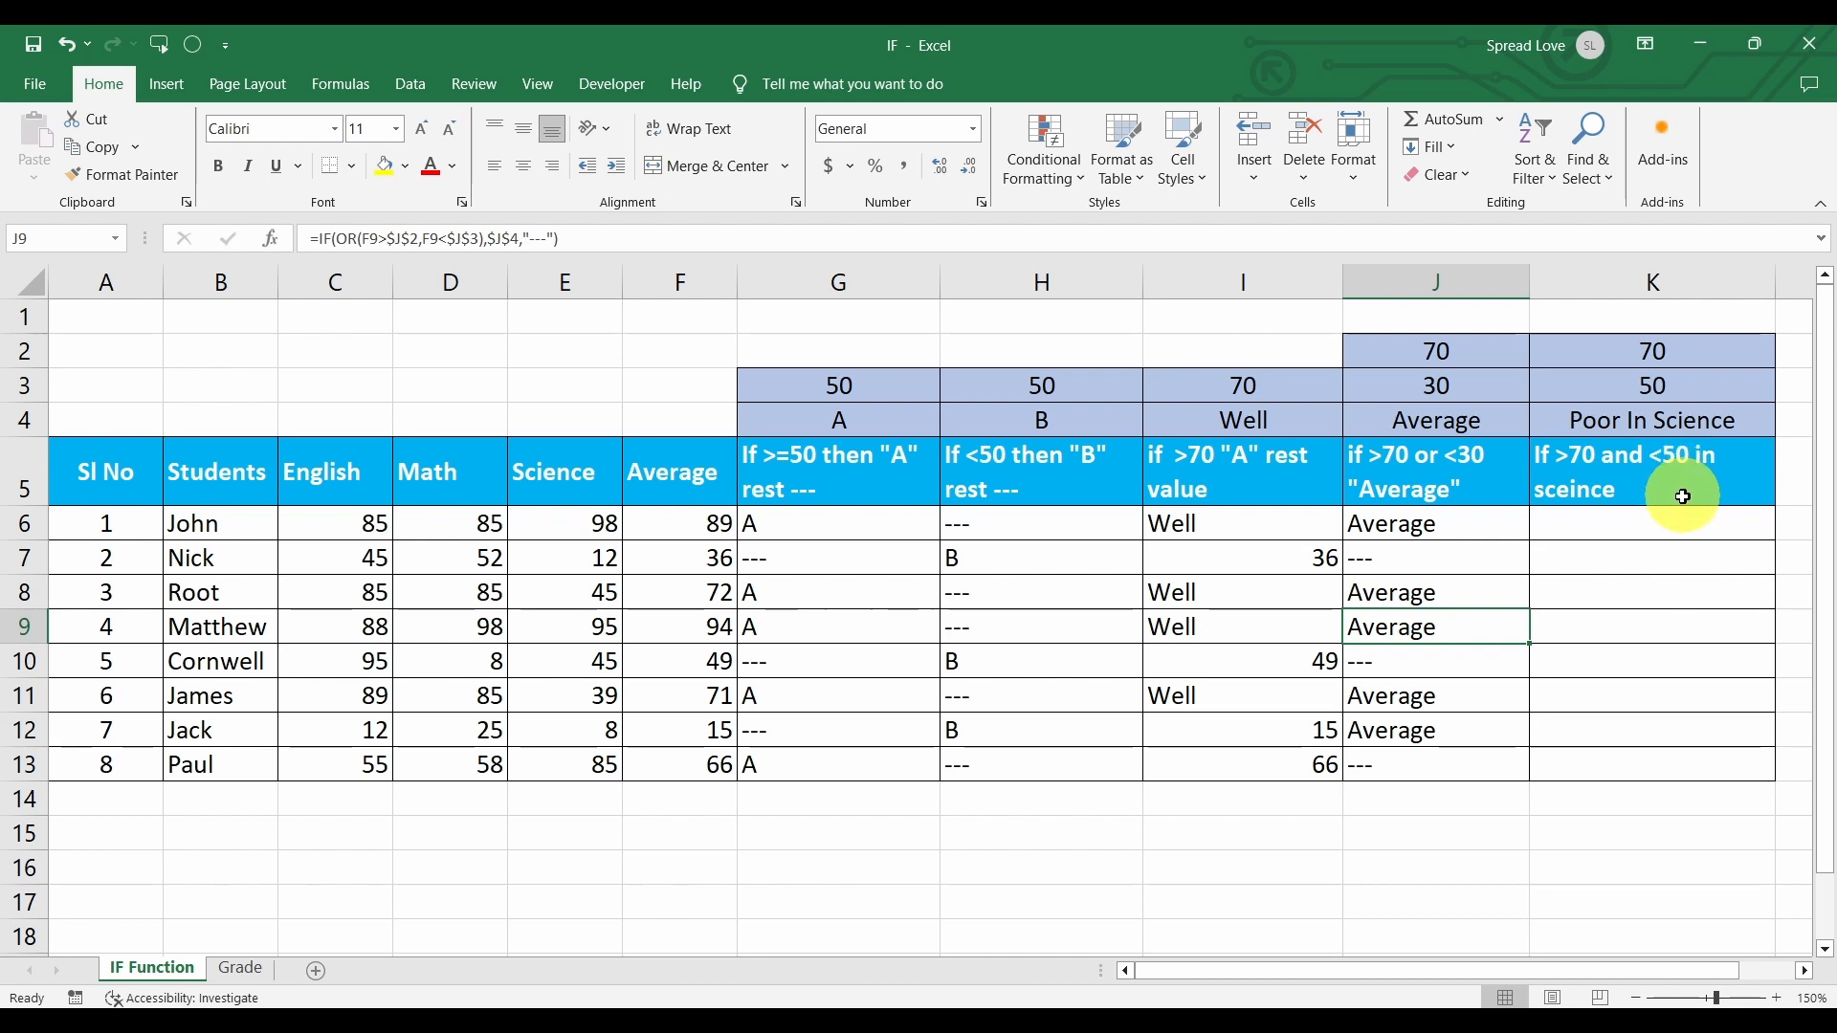
Correct the spelling of the last word in the K5 header to "science".
double_click(1626, 488)
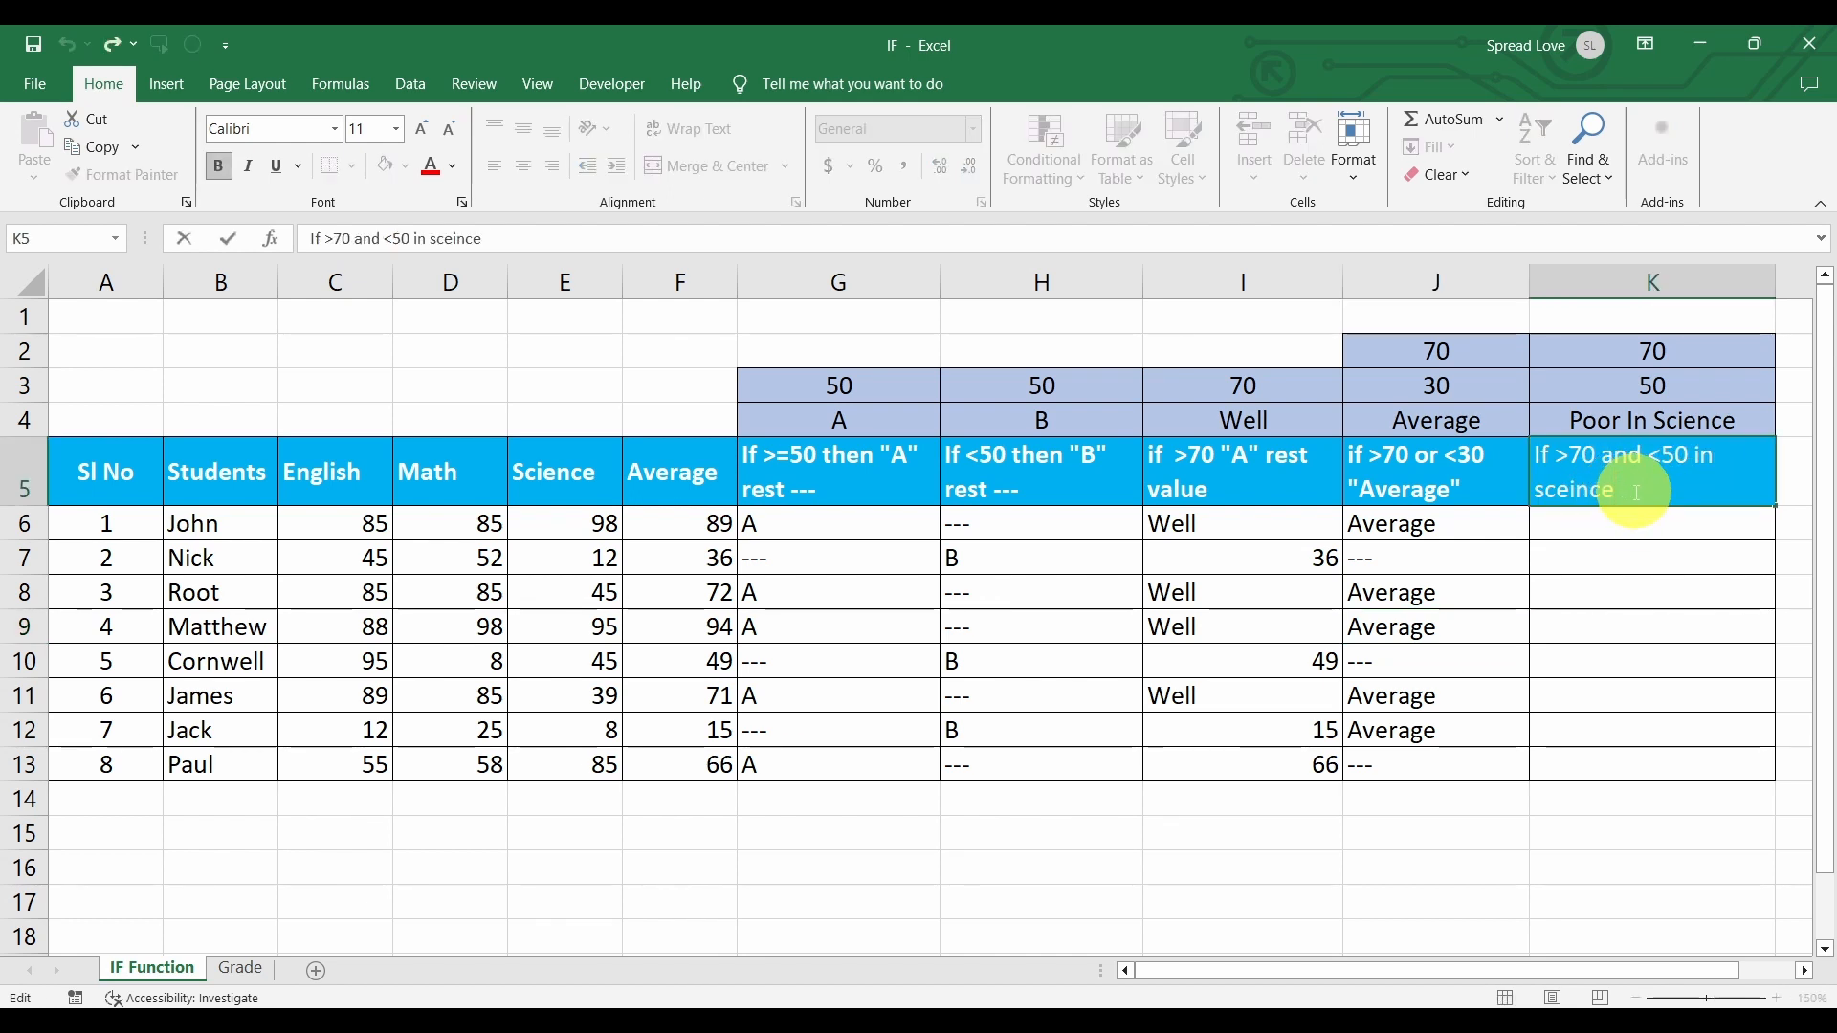
key("BackSpace")
key("BackSpace")
key("BackSpace")
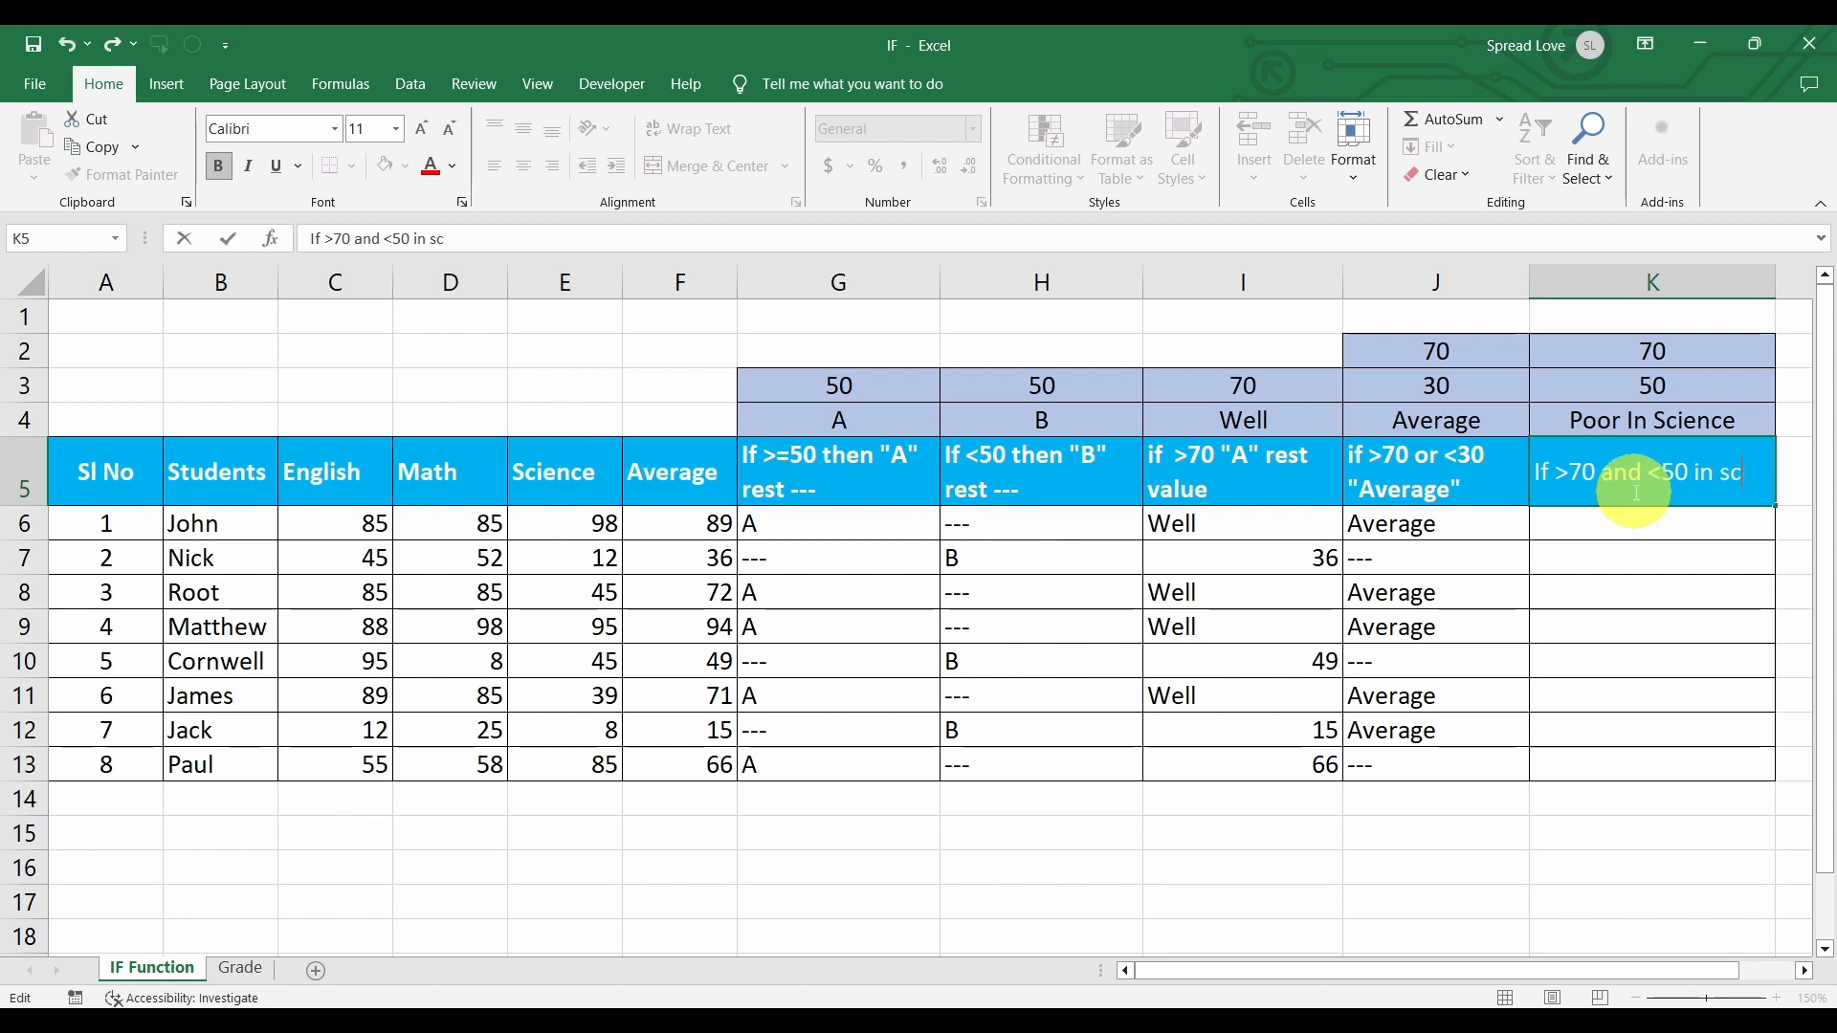
type("ienc")
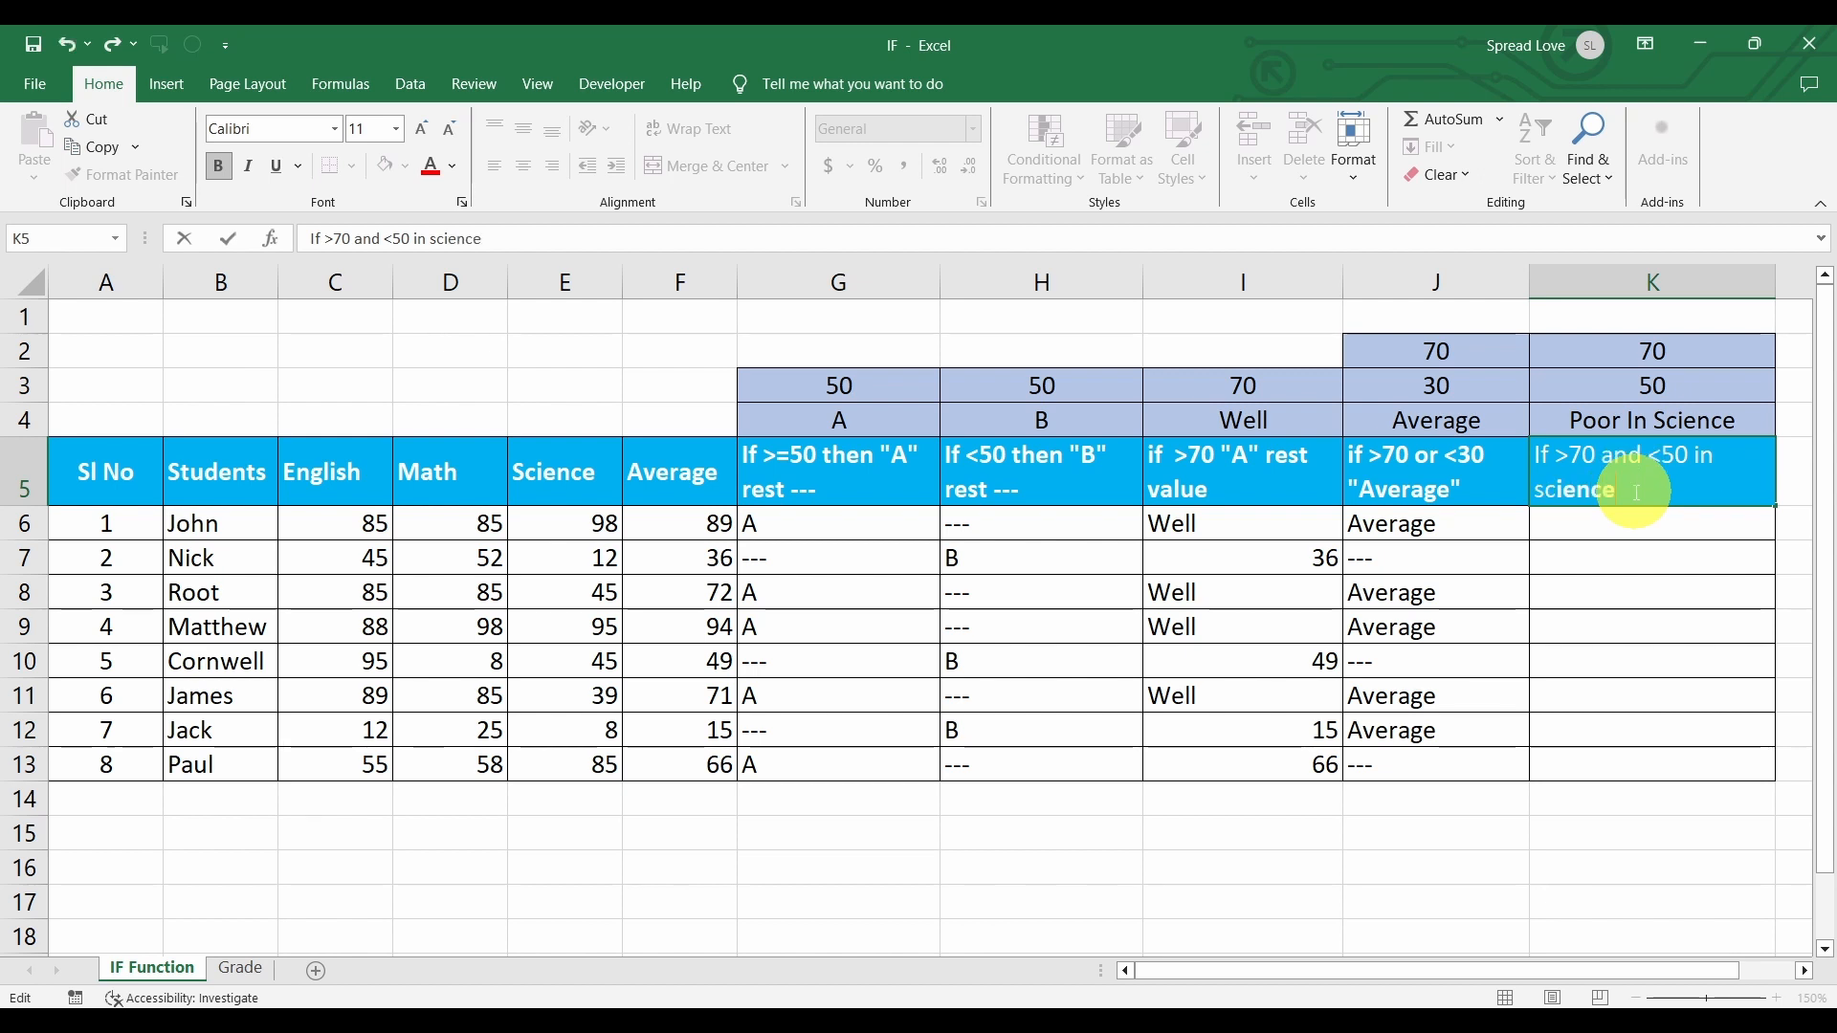
type("e")
Start an IF formula in K6 with an AND test whose first condition is F6>$K$2, using an absolute threshold reference.
left_click(1634, 538)
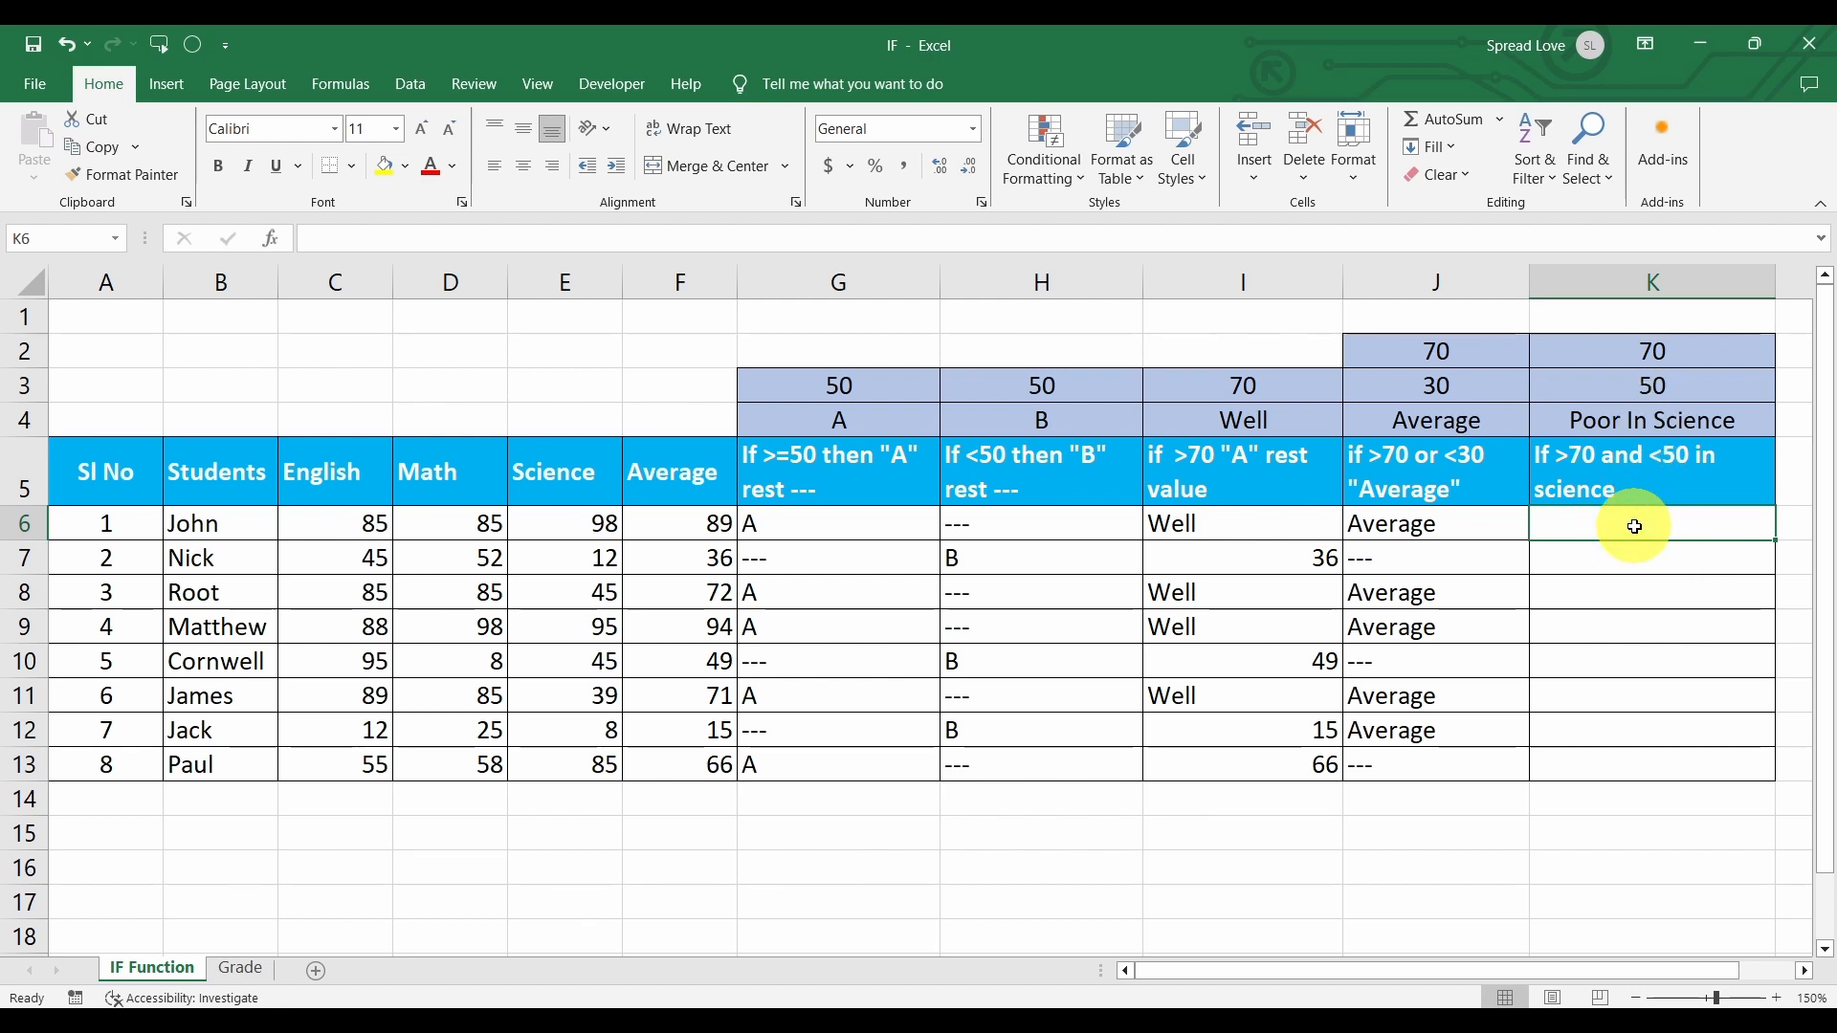
type("=")
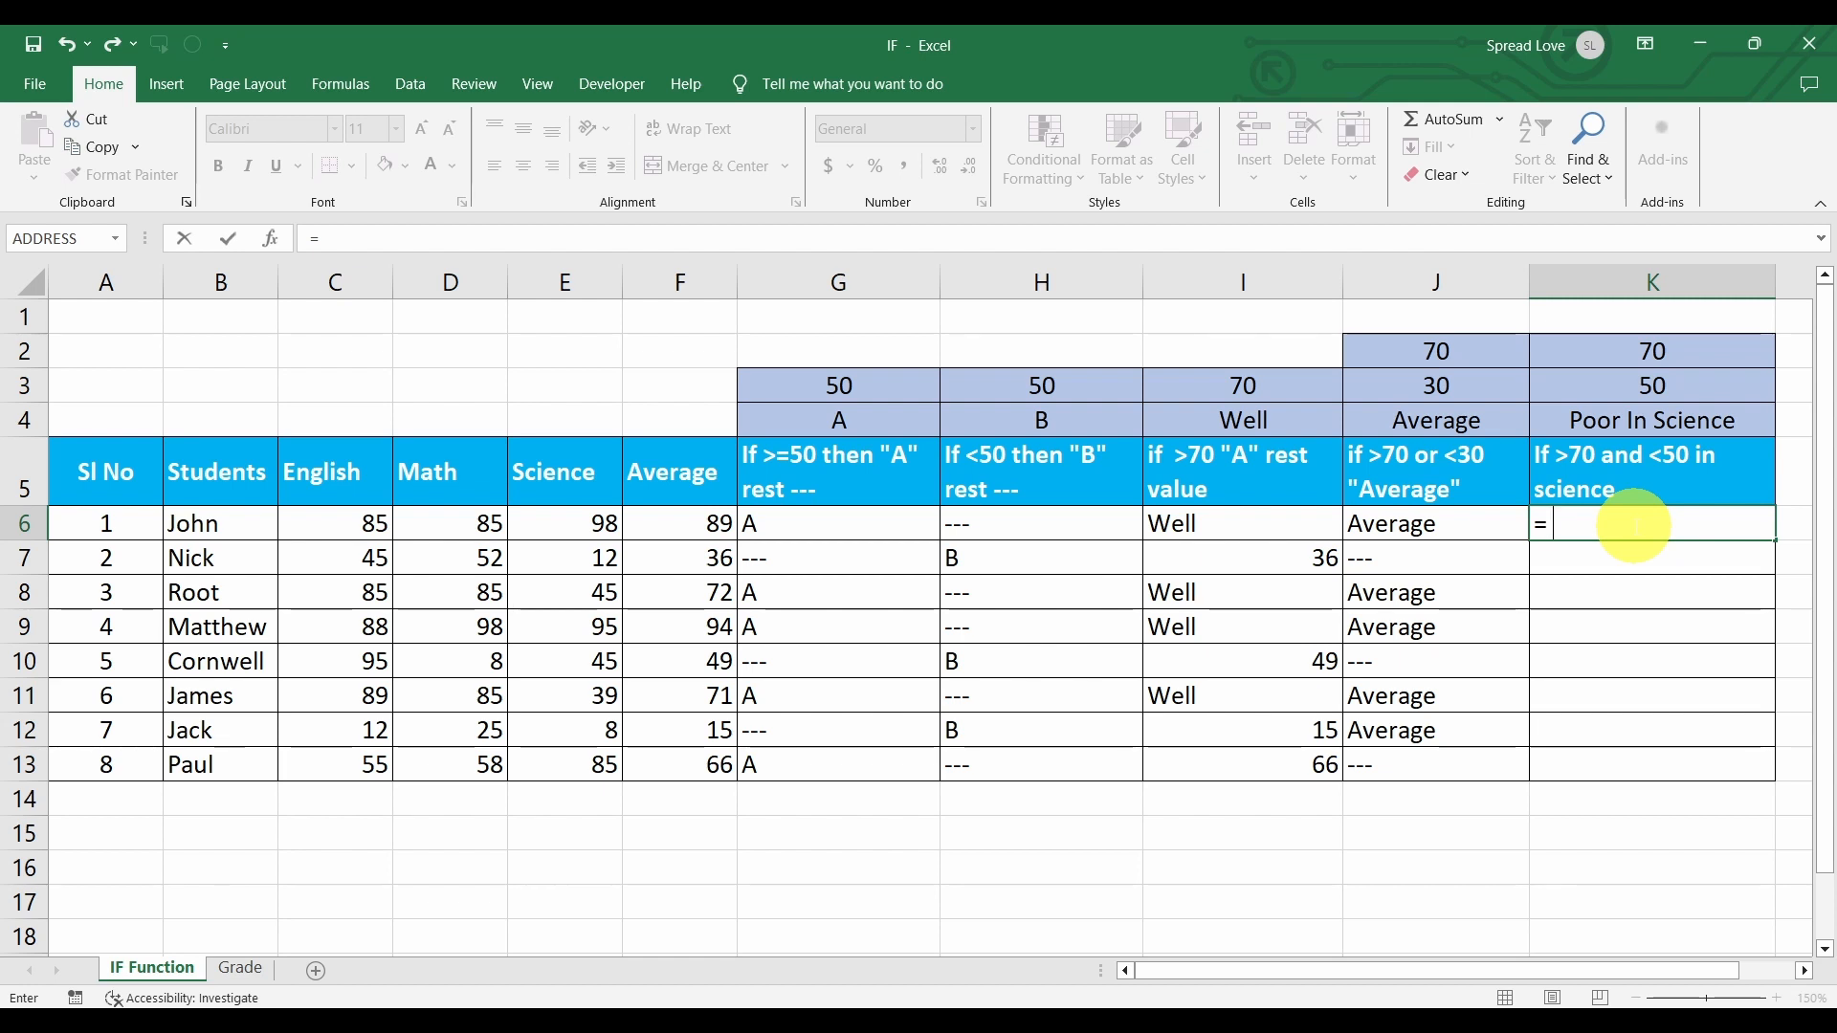
type("if")
key("Tab")
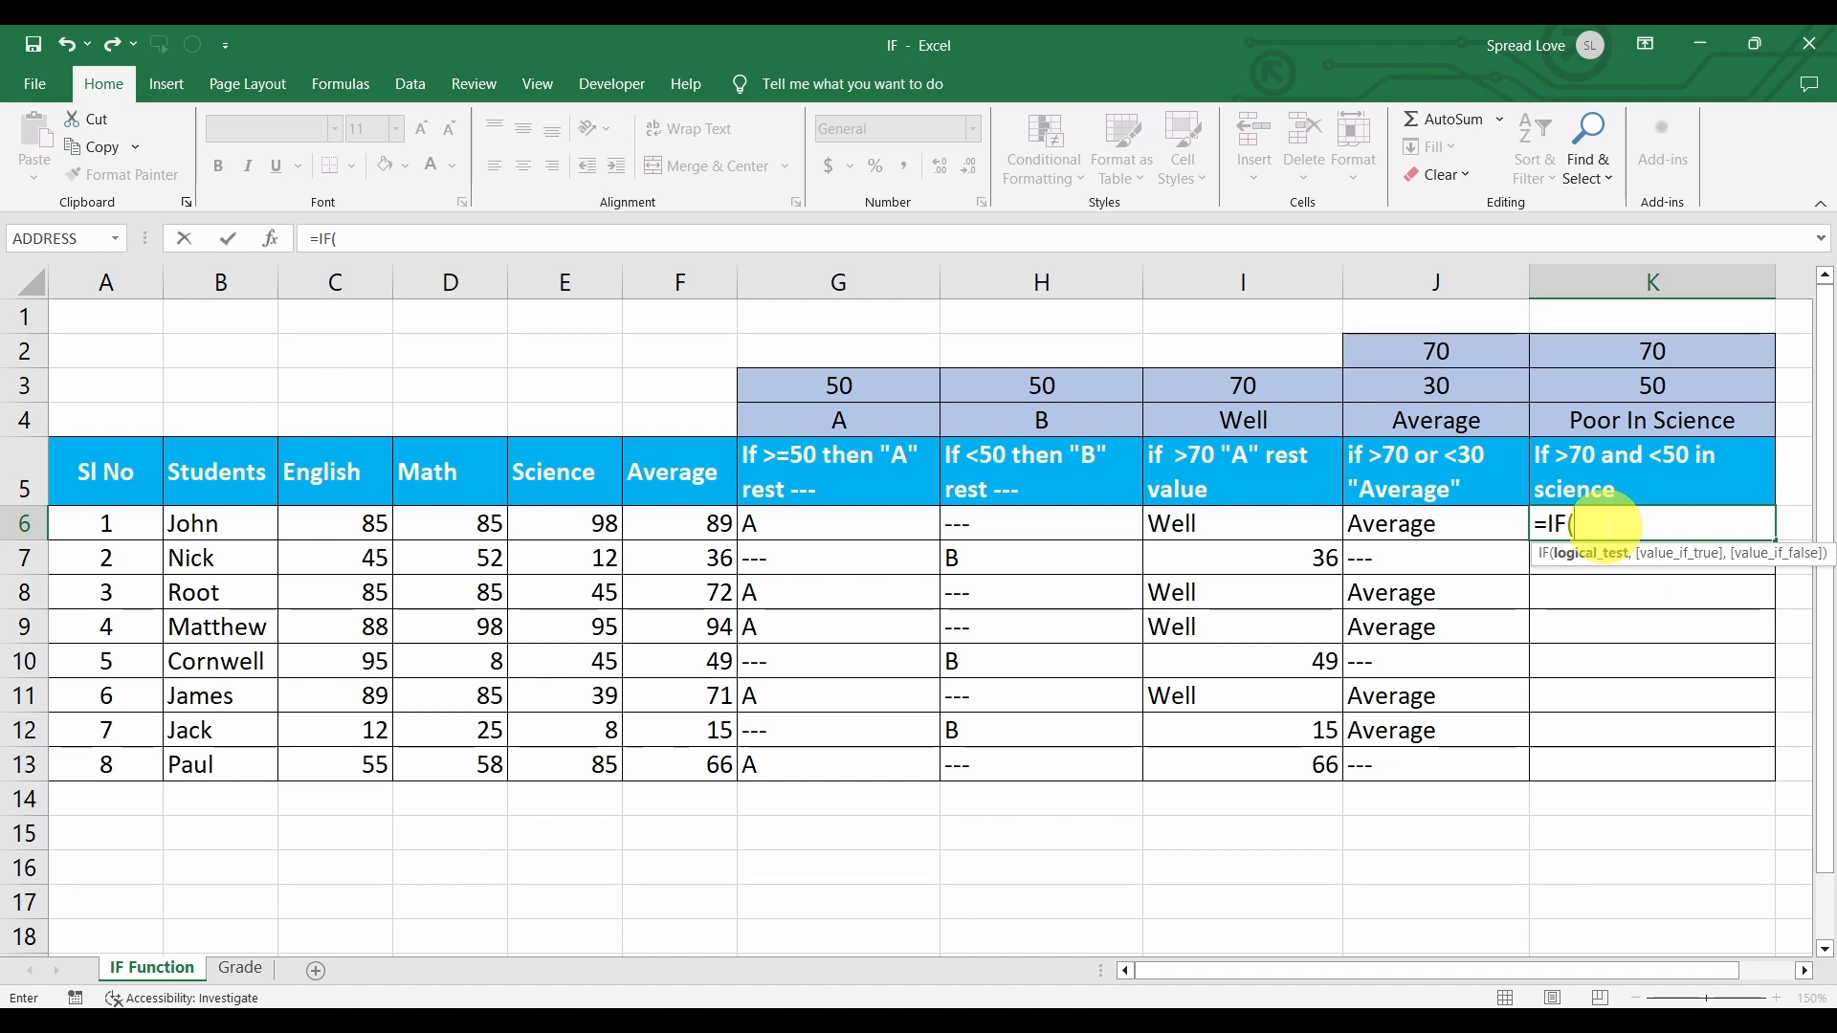
type("and")
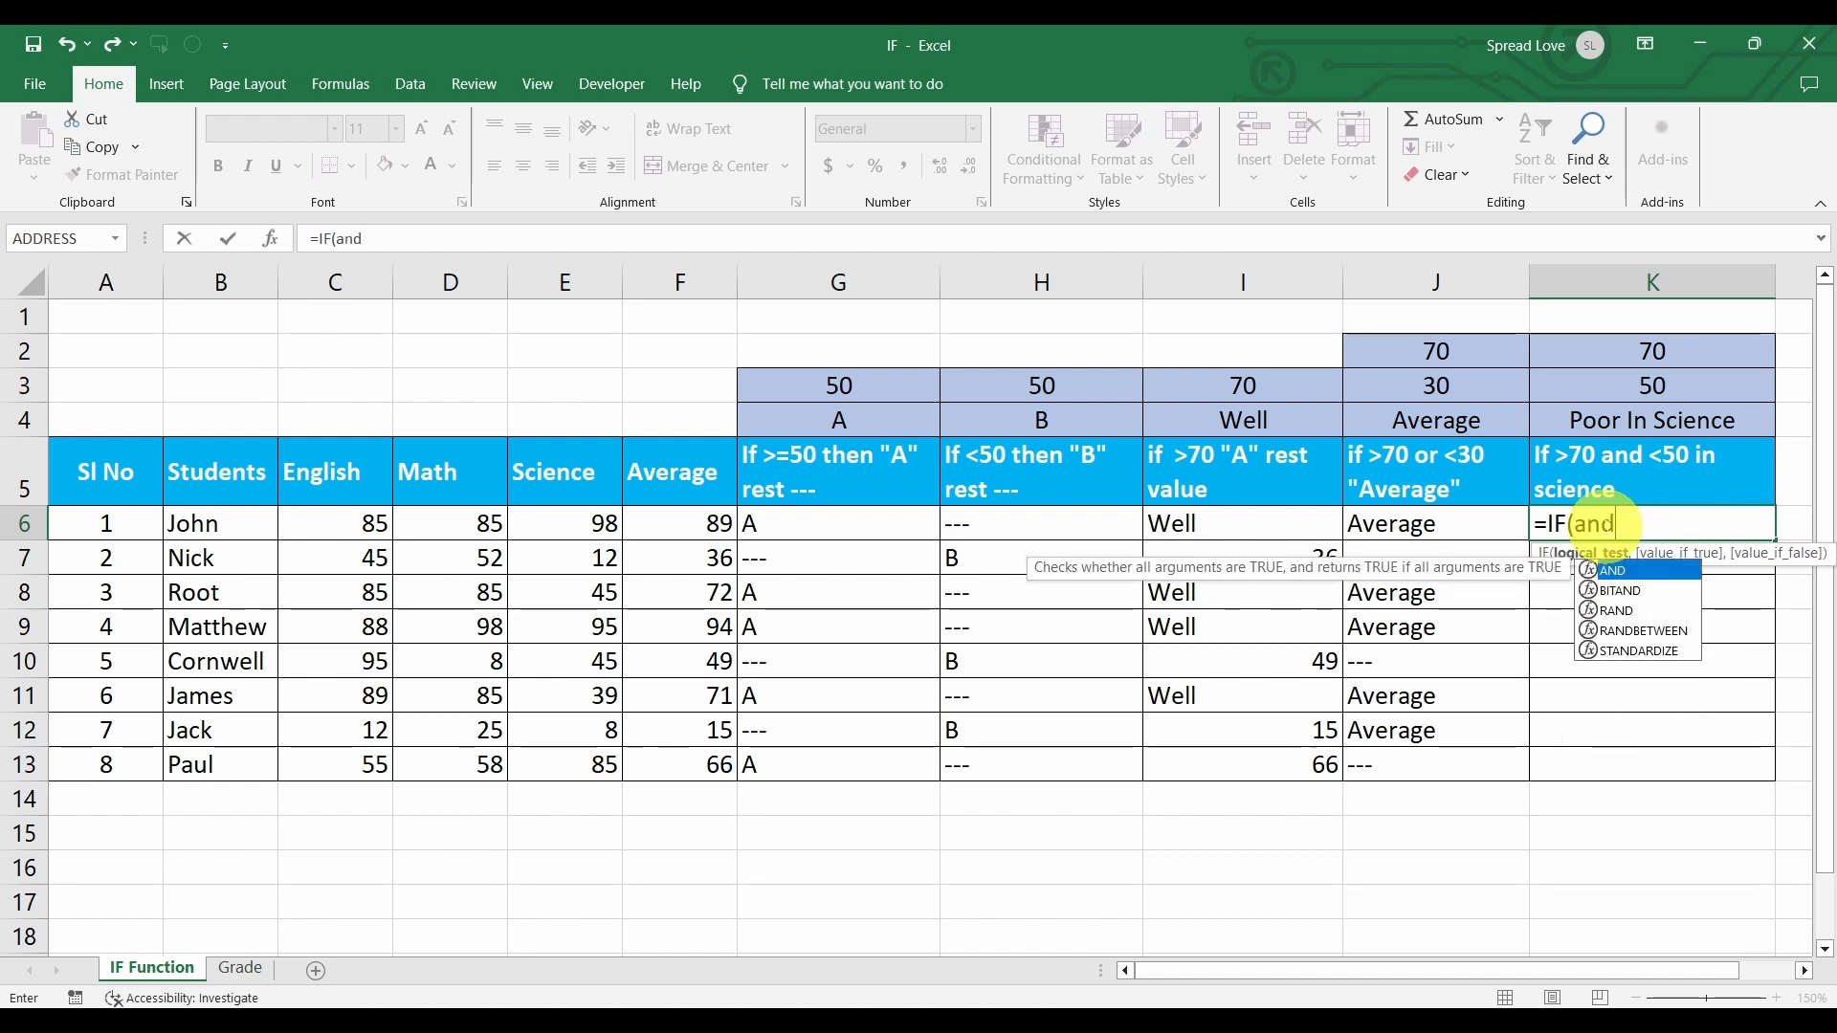
key("Tab")
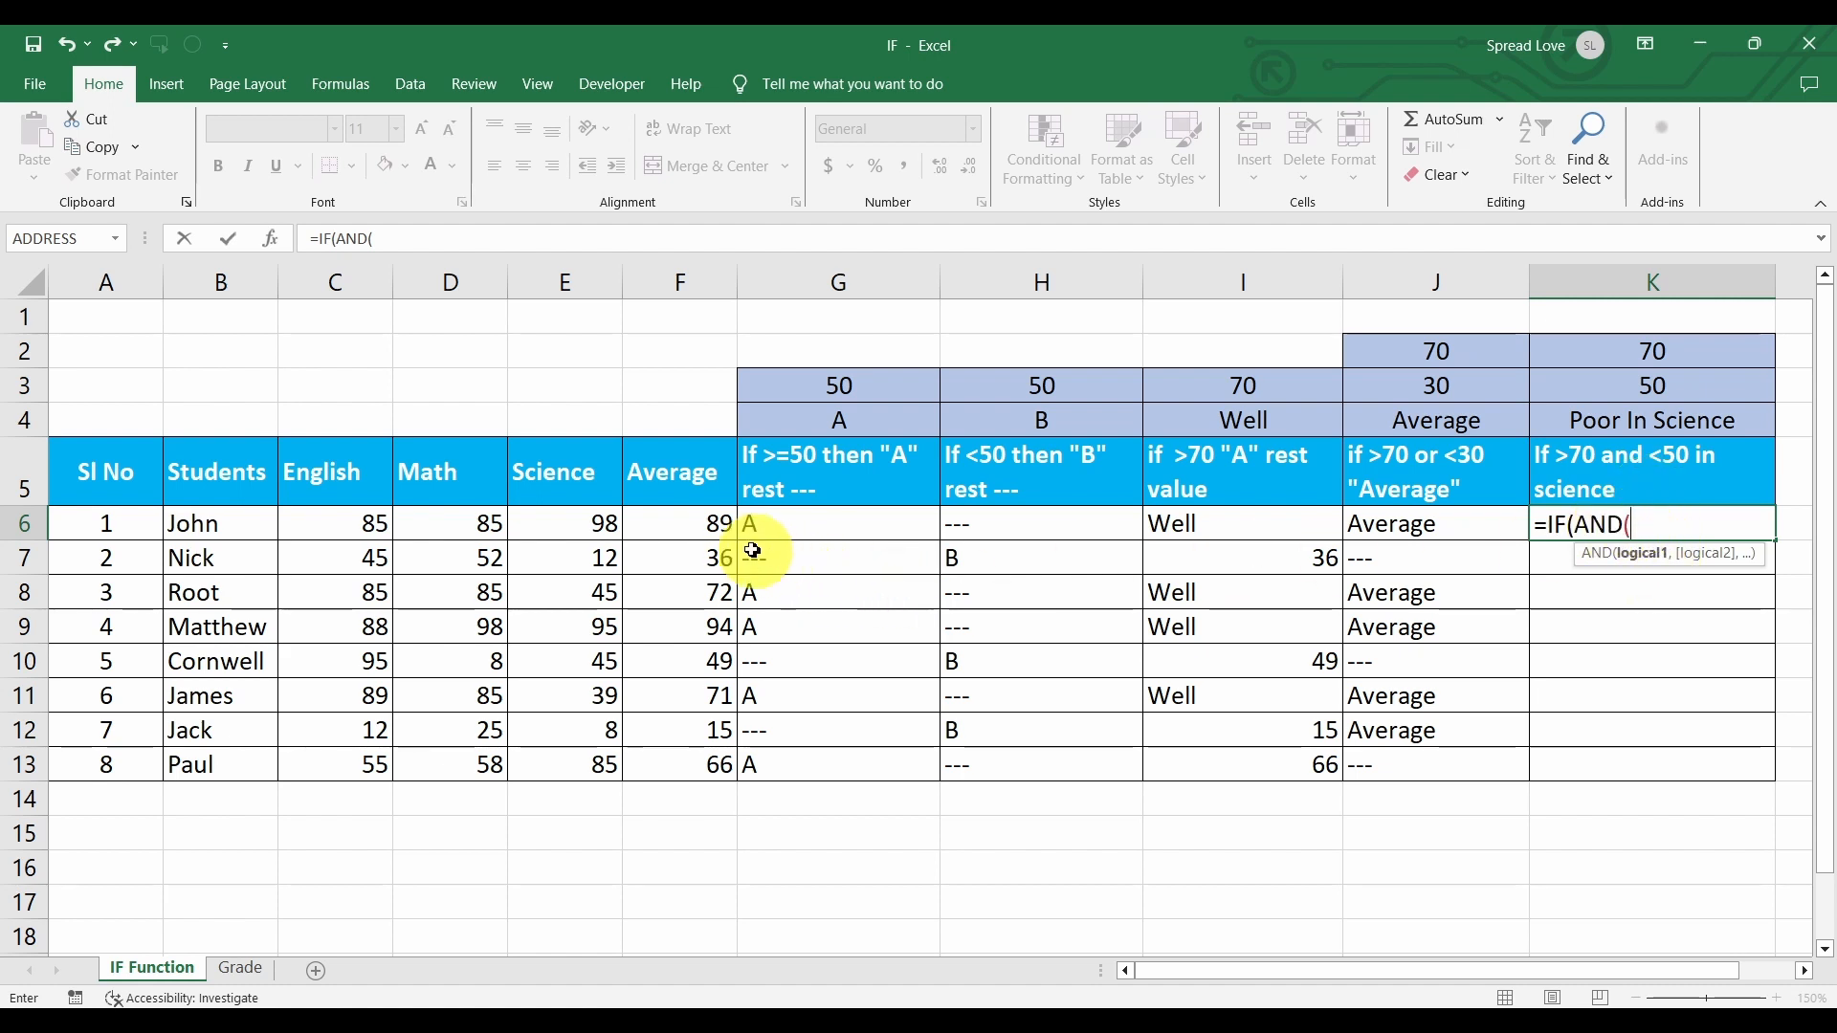
left_click(705, 523)
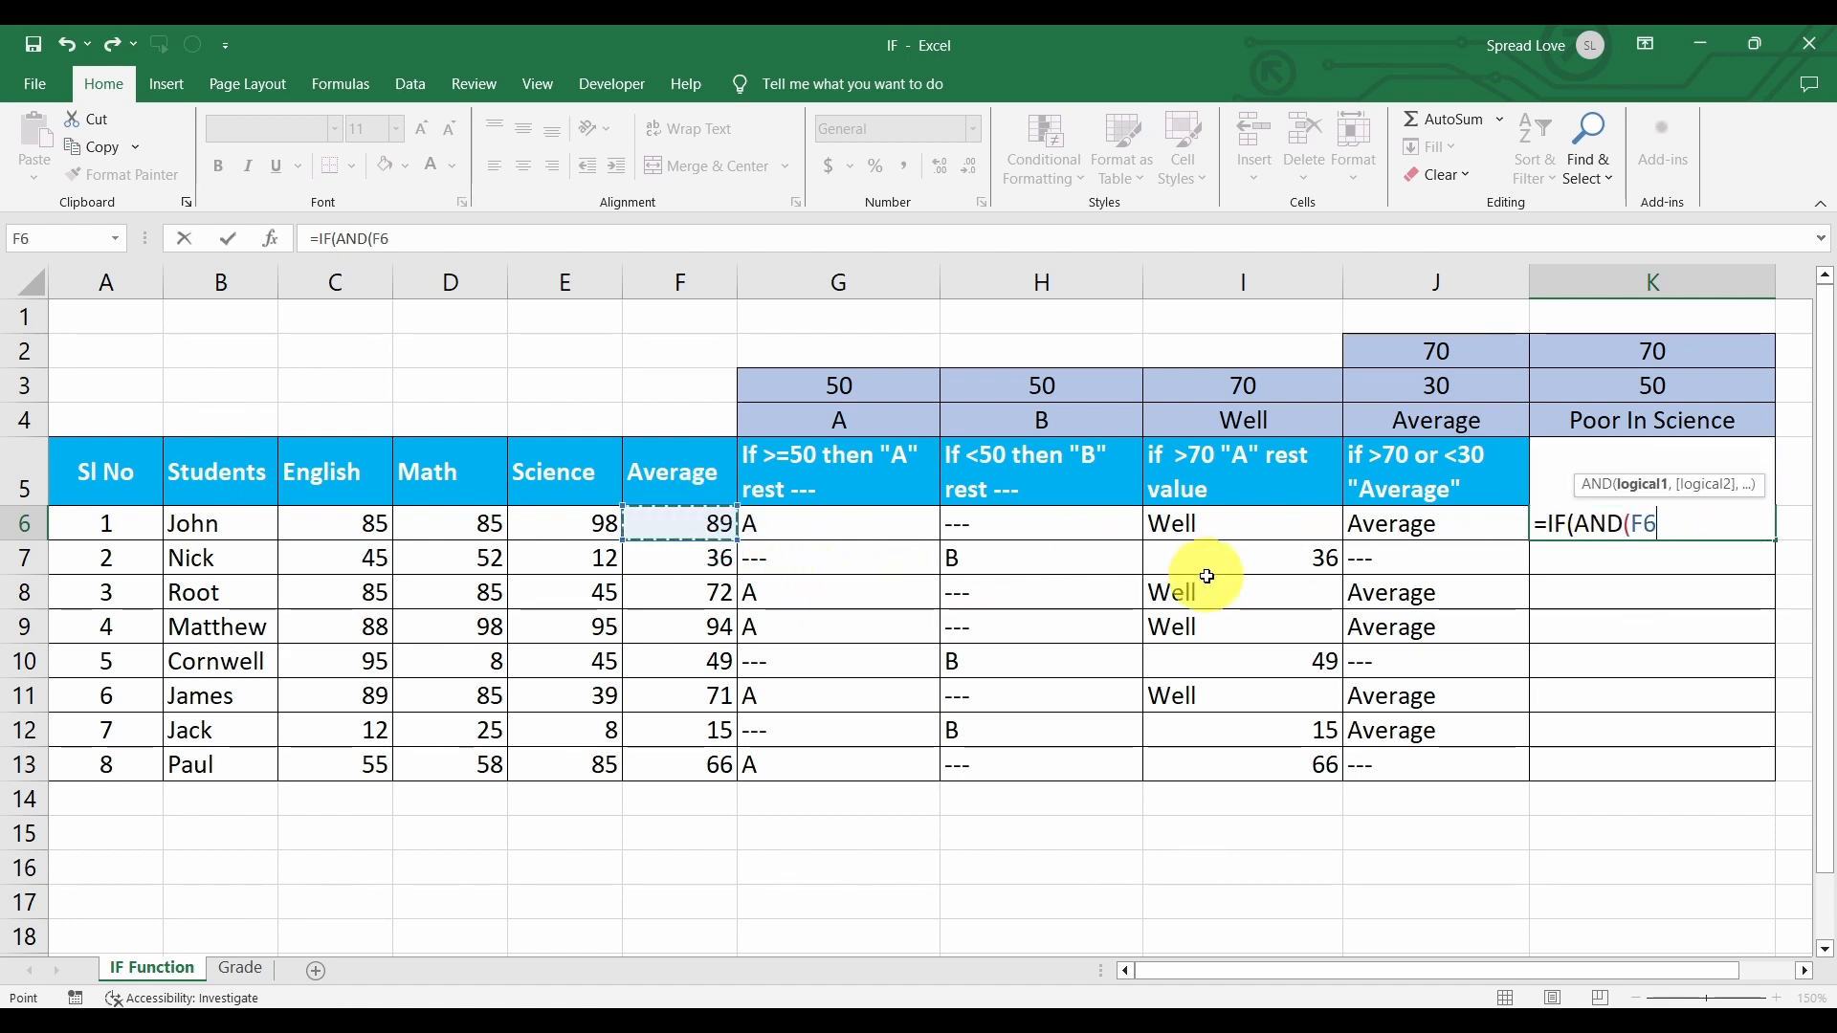
type(">")
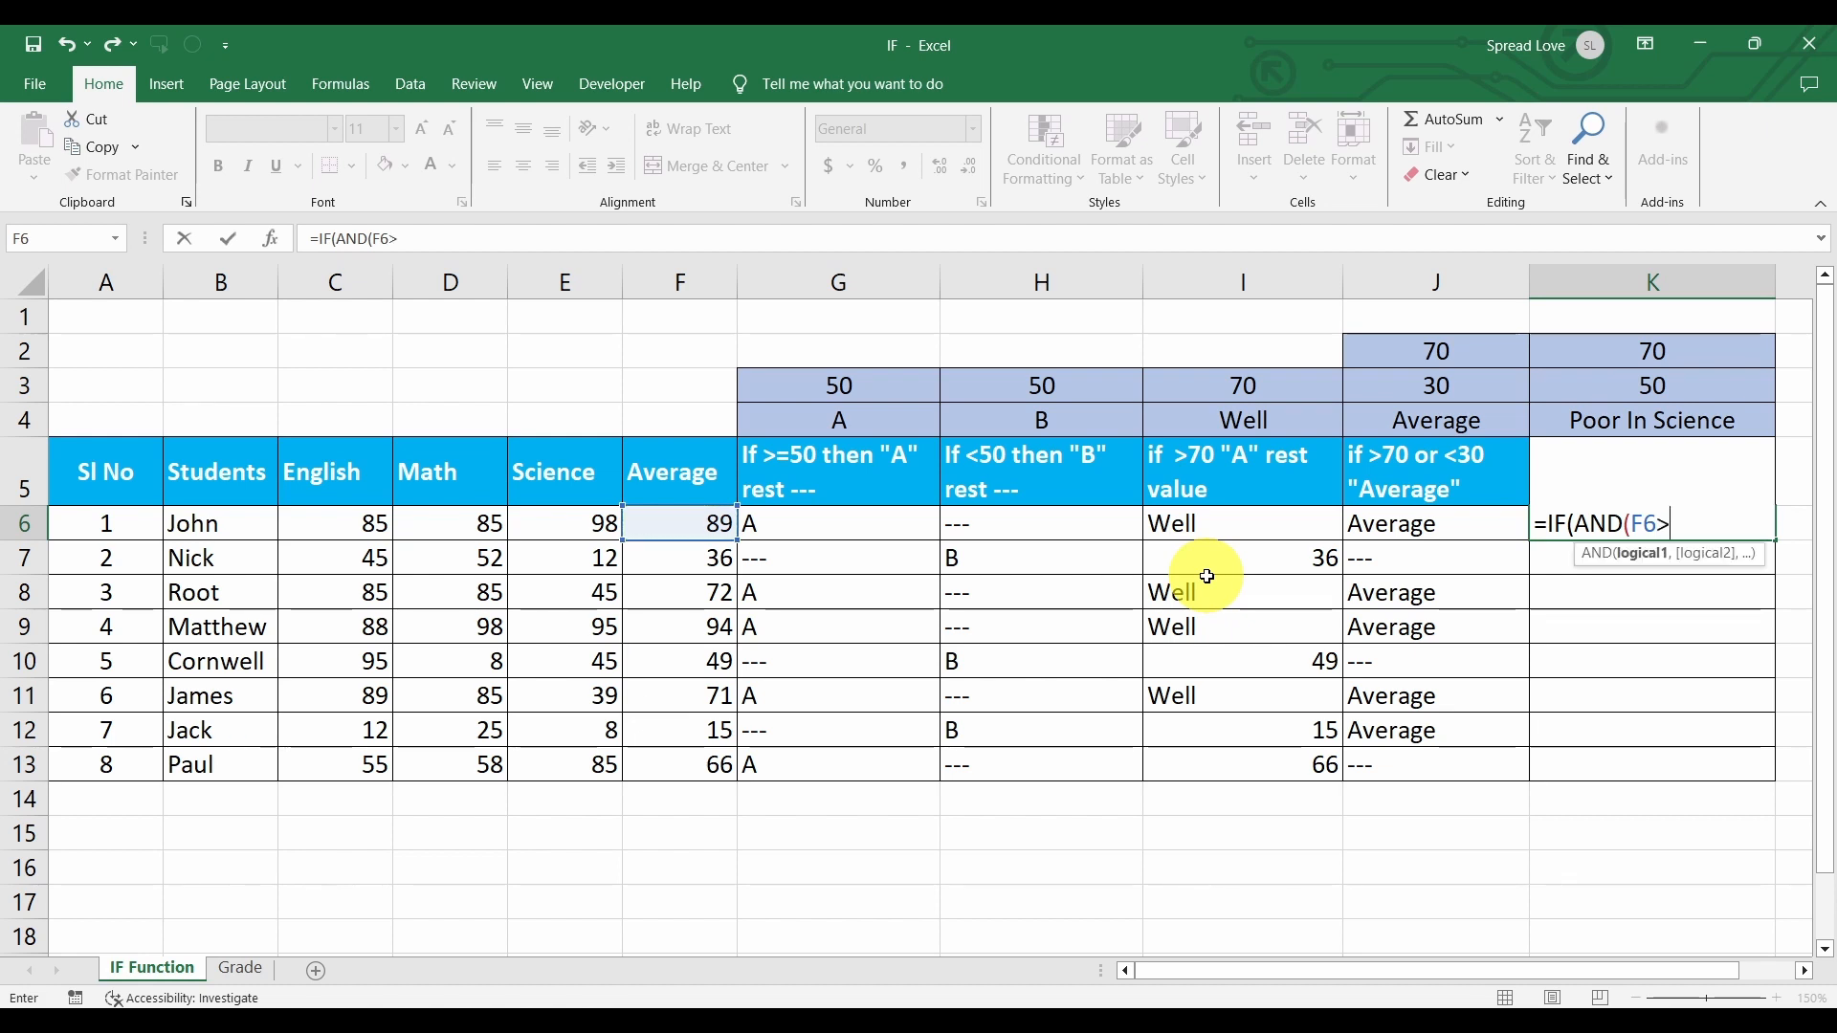
left_click(1598, 351)
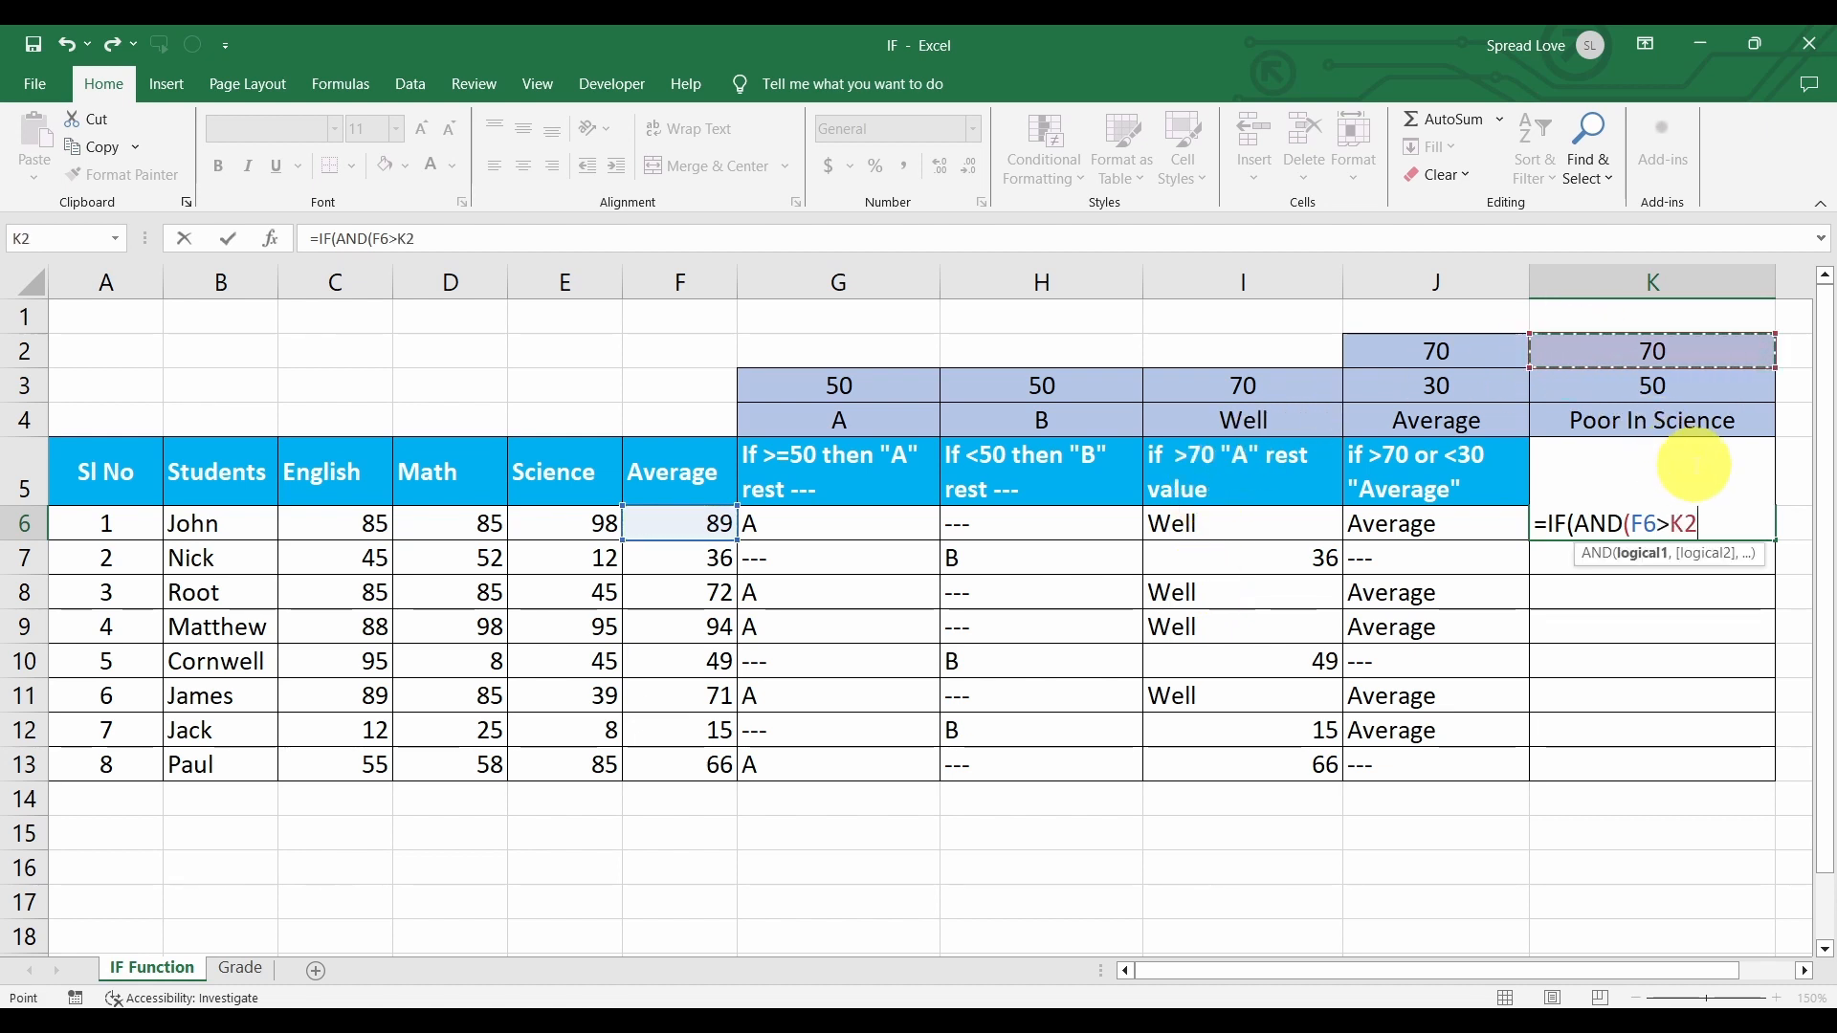
key("F4")
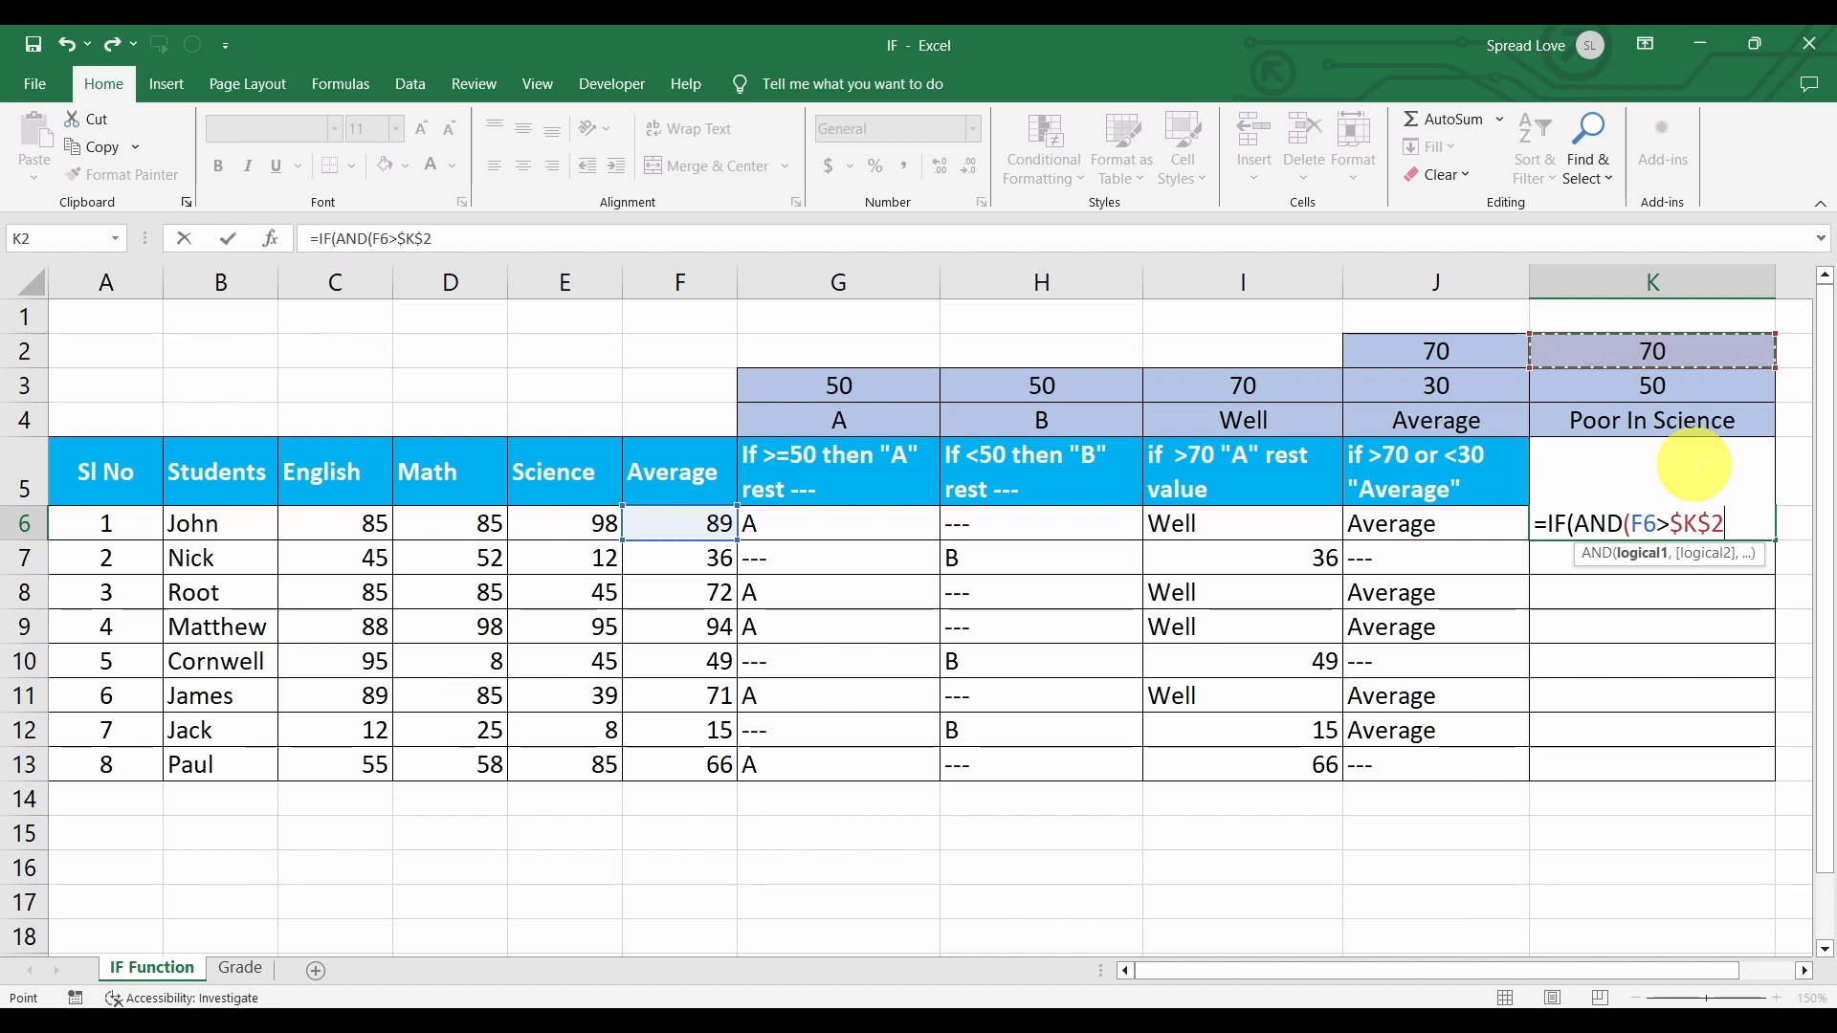
type(",")
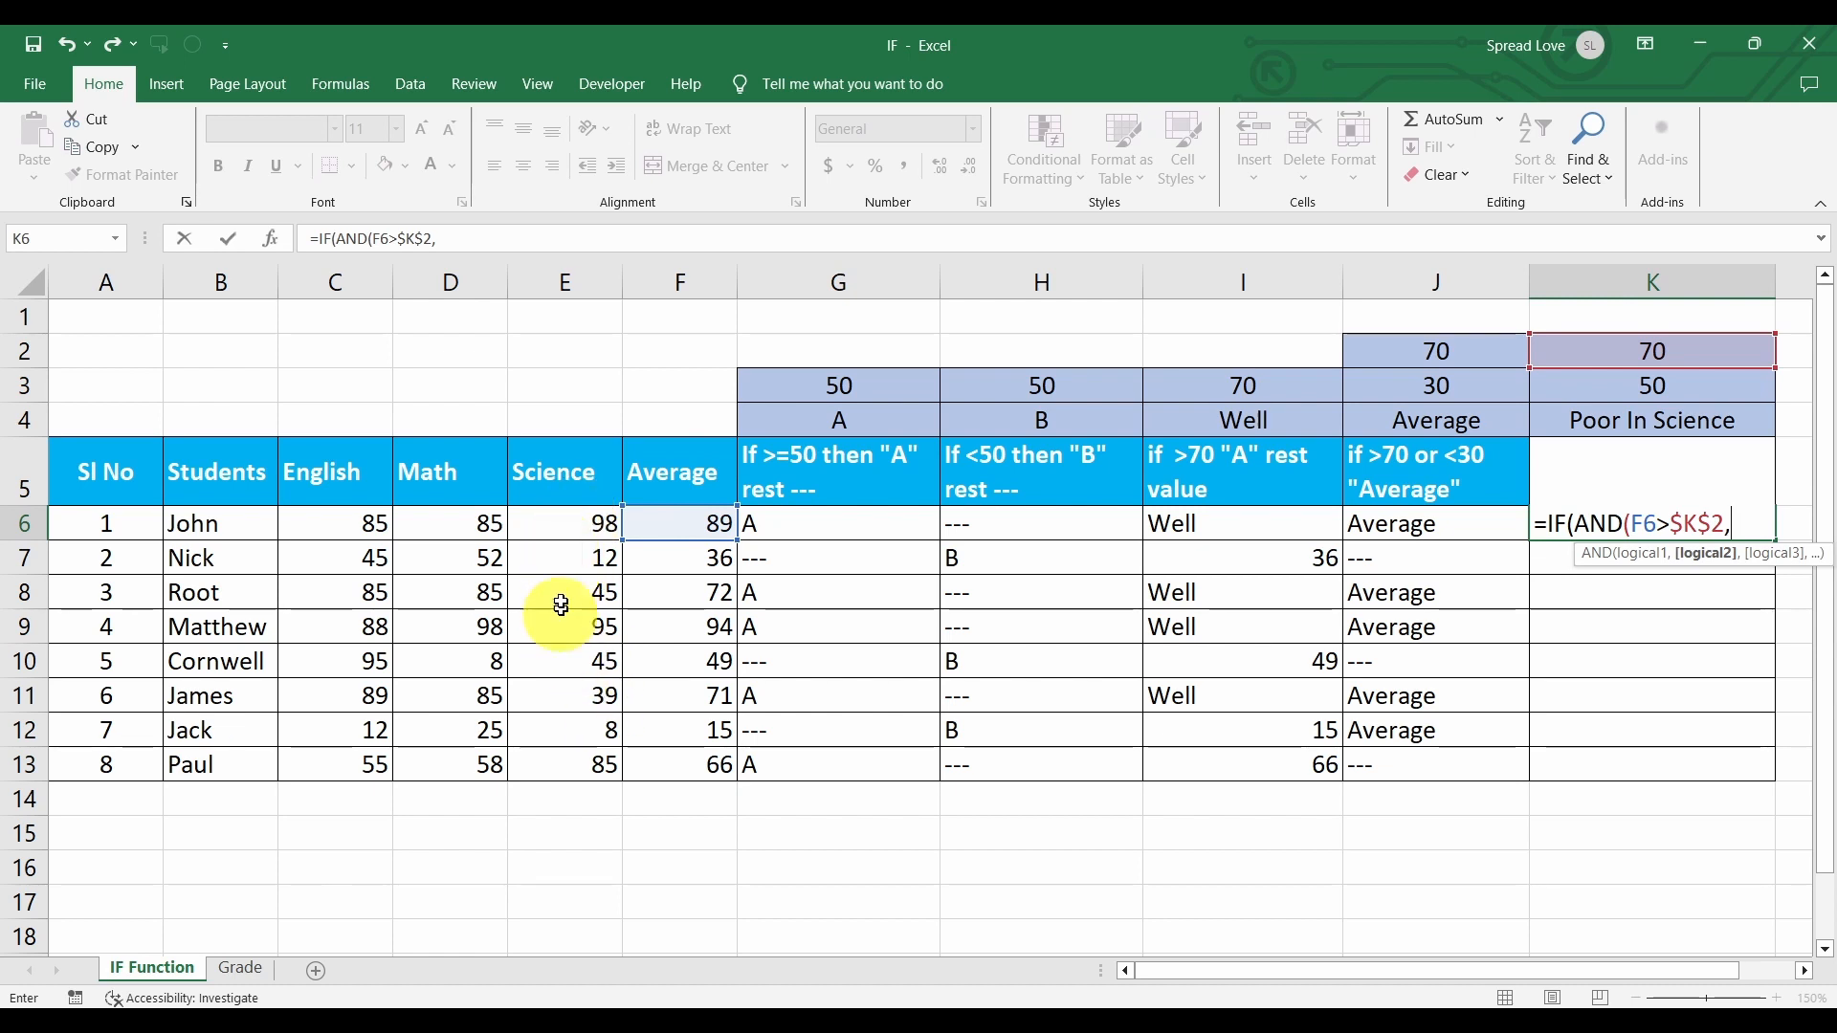
Add E6<$K$3 as the second AND condition in K6, with an absolute threshold reference, and close the AND test.
left_click(568, 531)
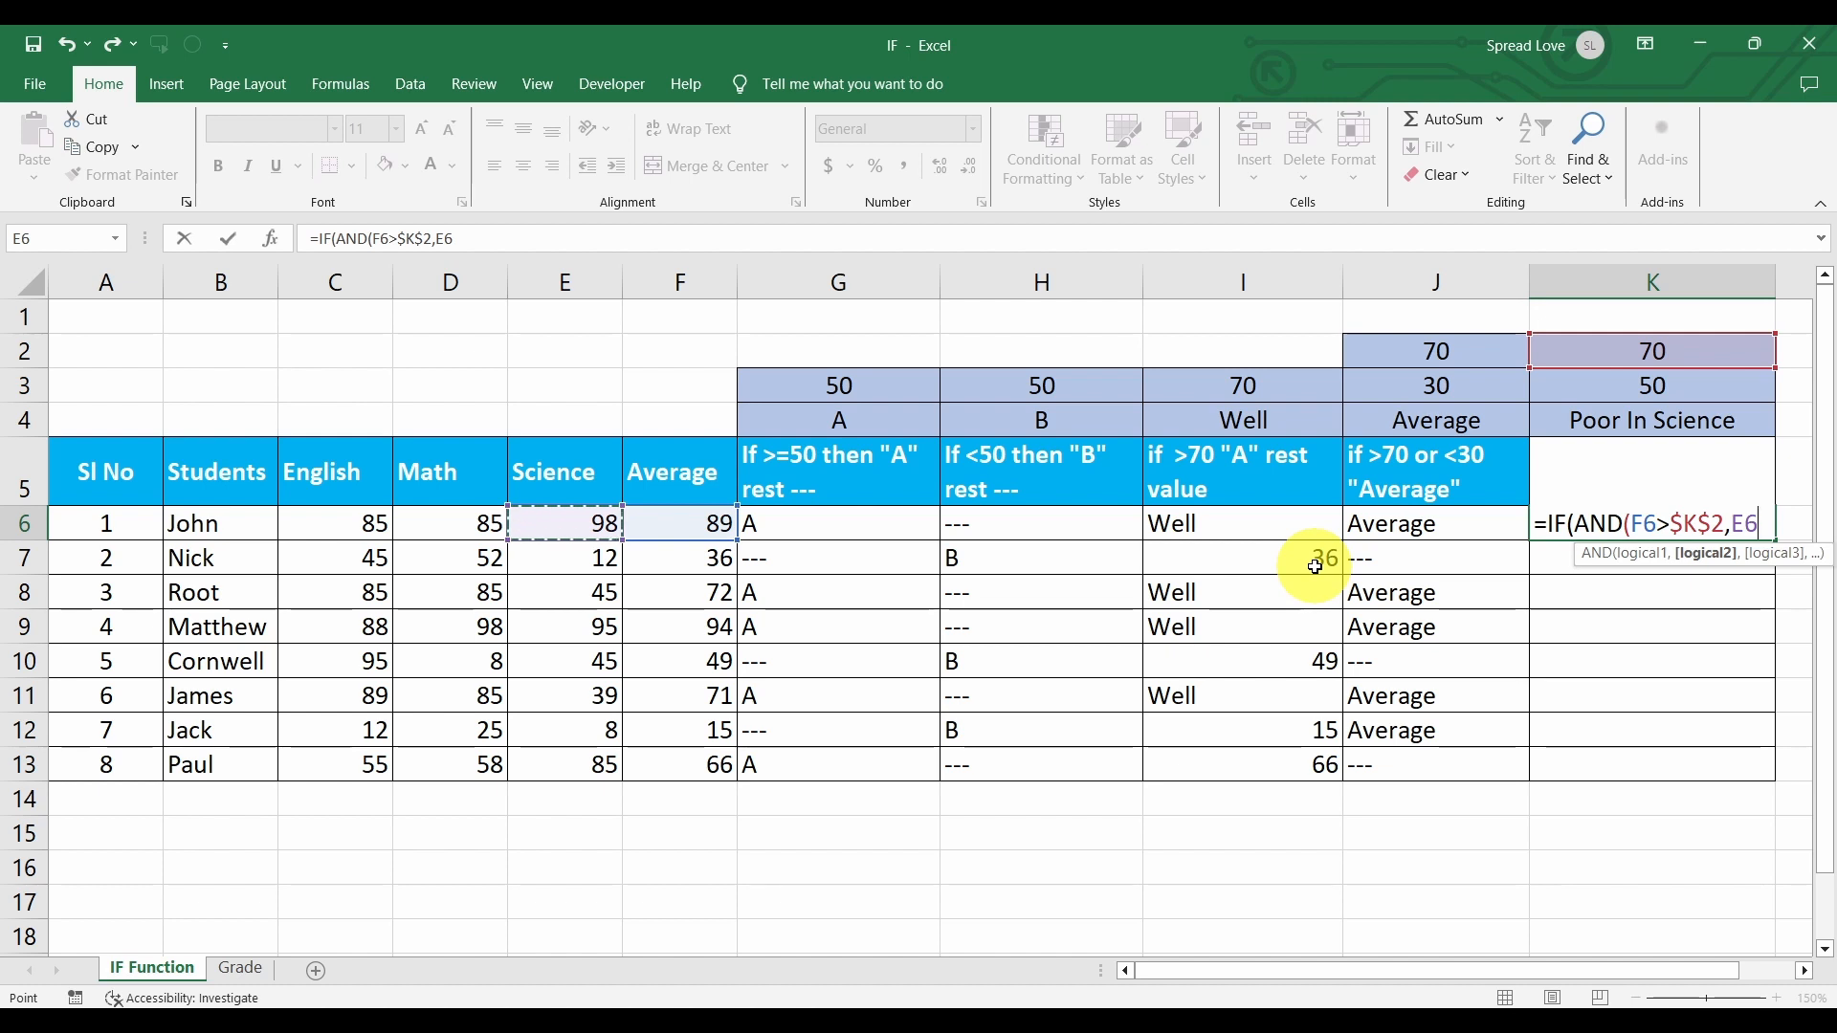
type(">")
type("<")
left_click(1600, 386)
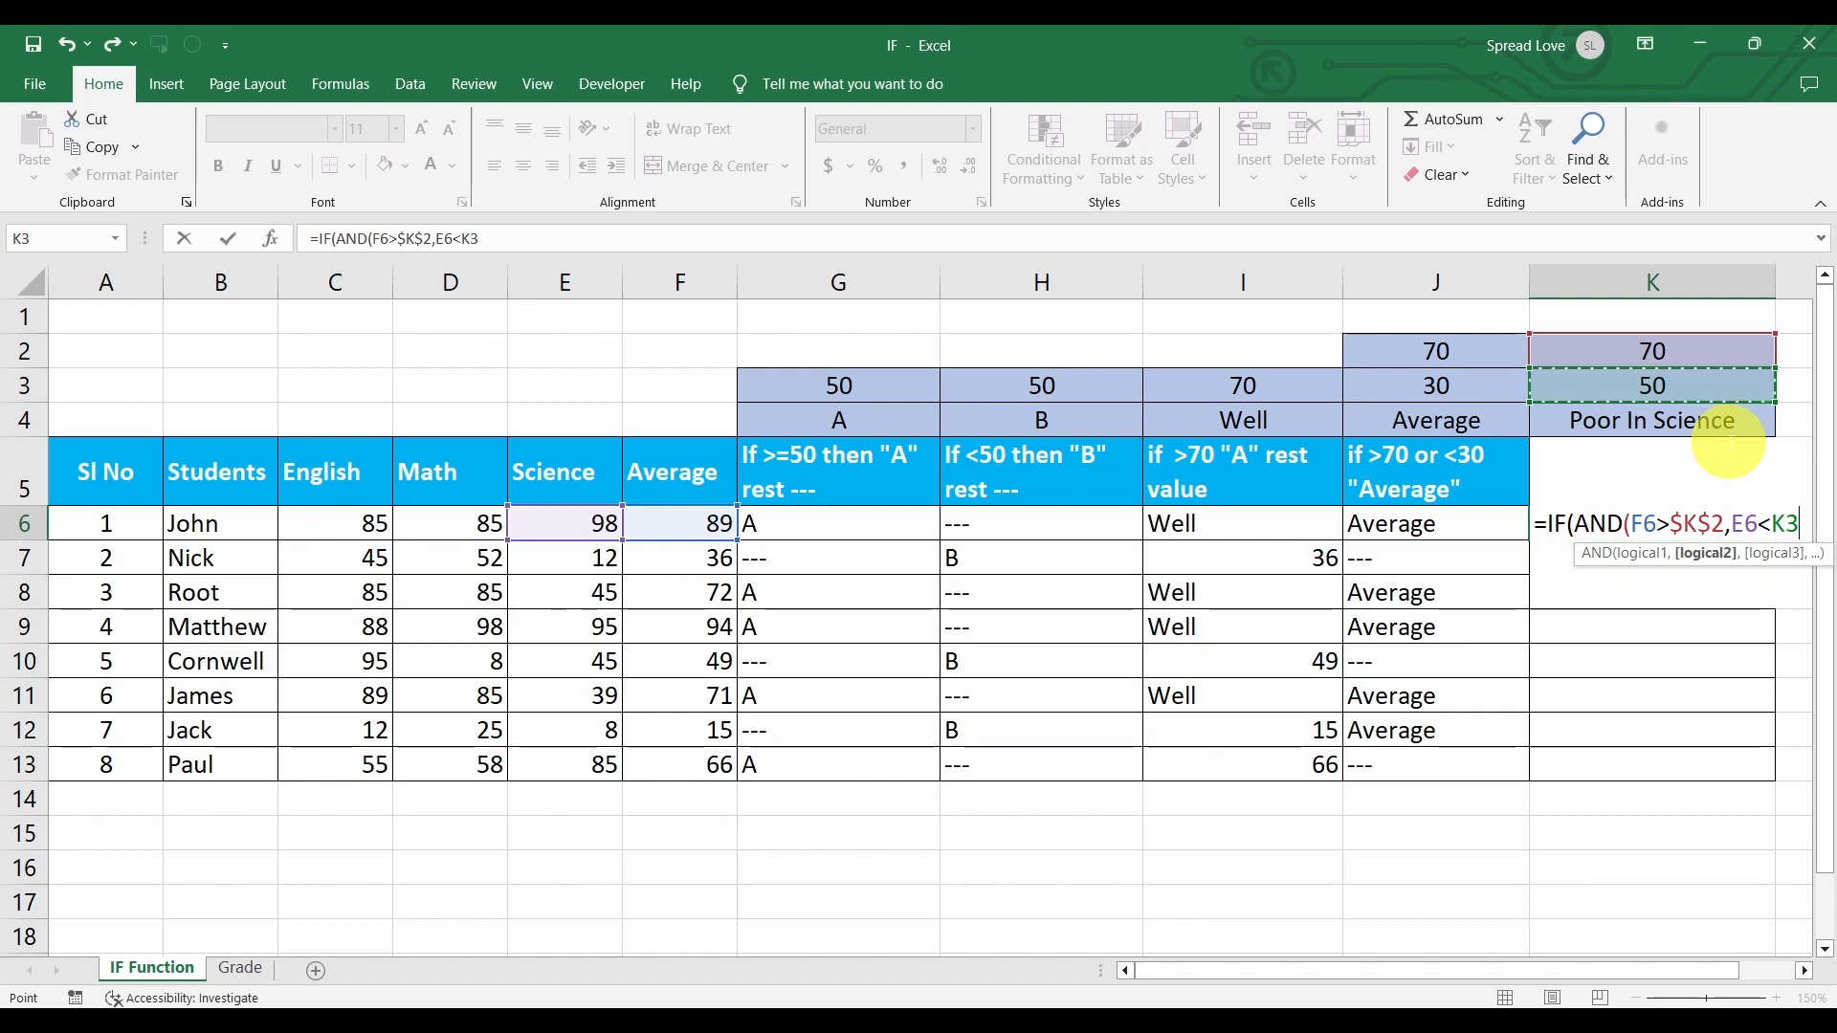
key("F4")
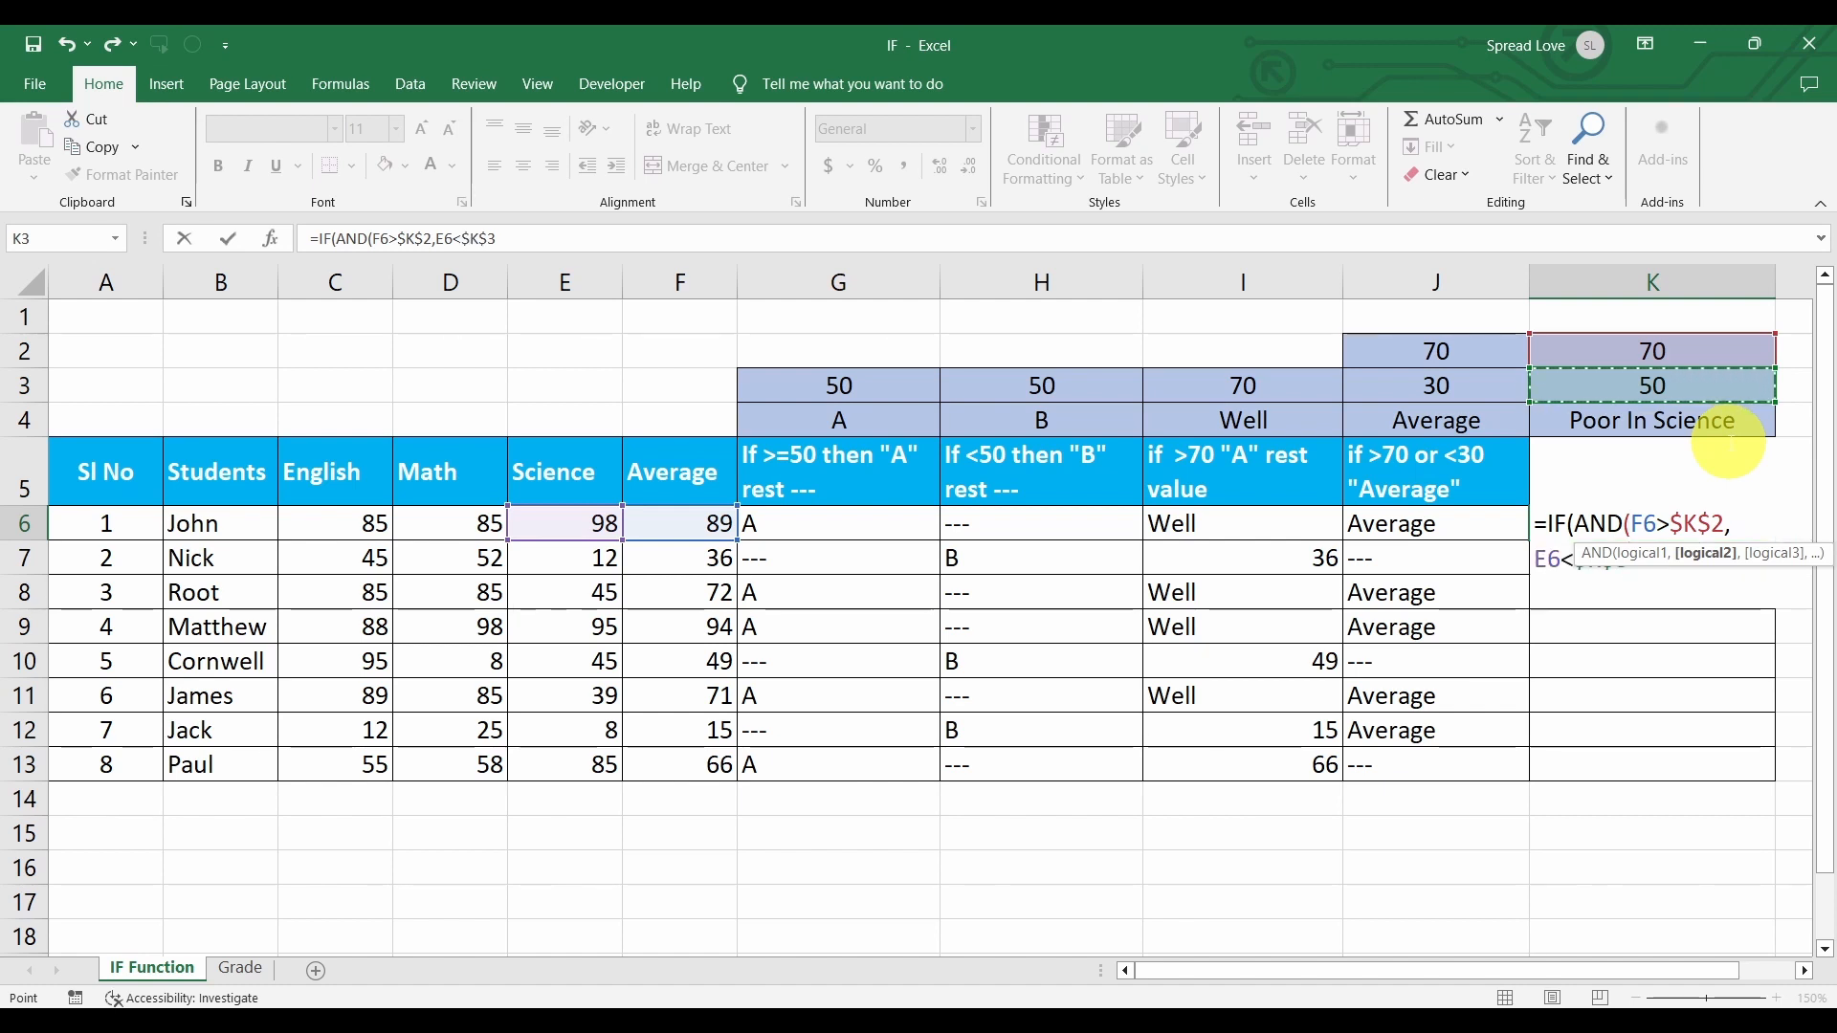
type(")")
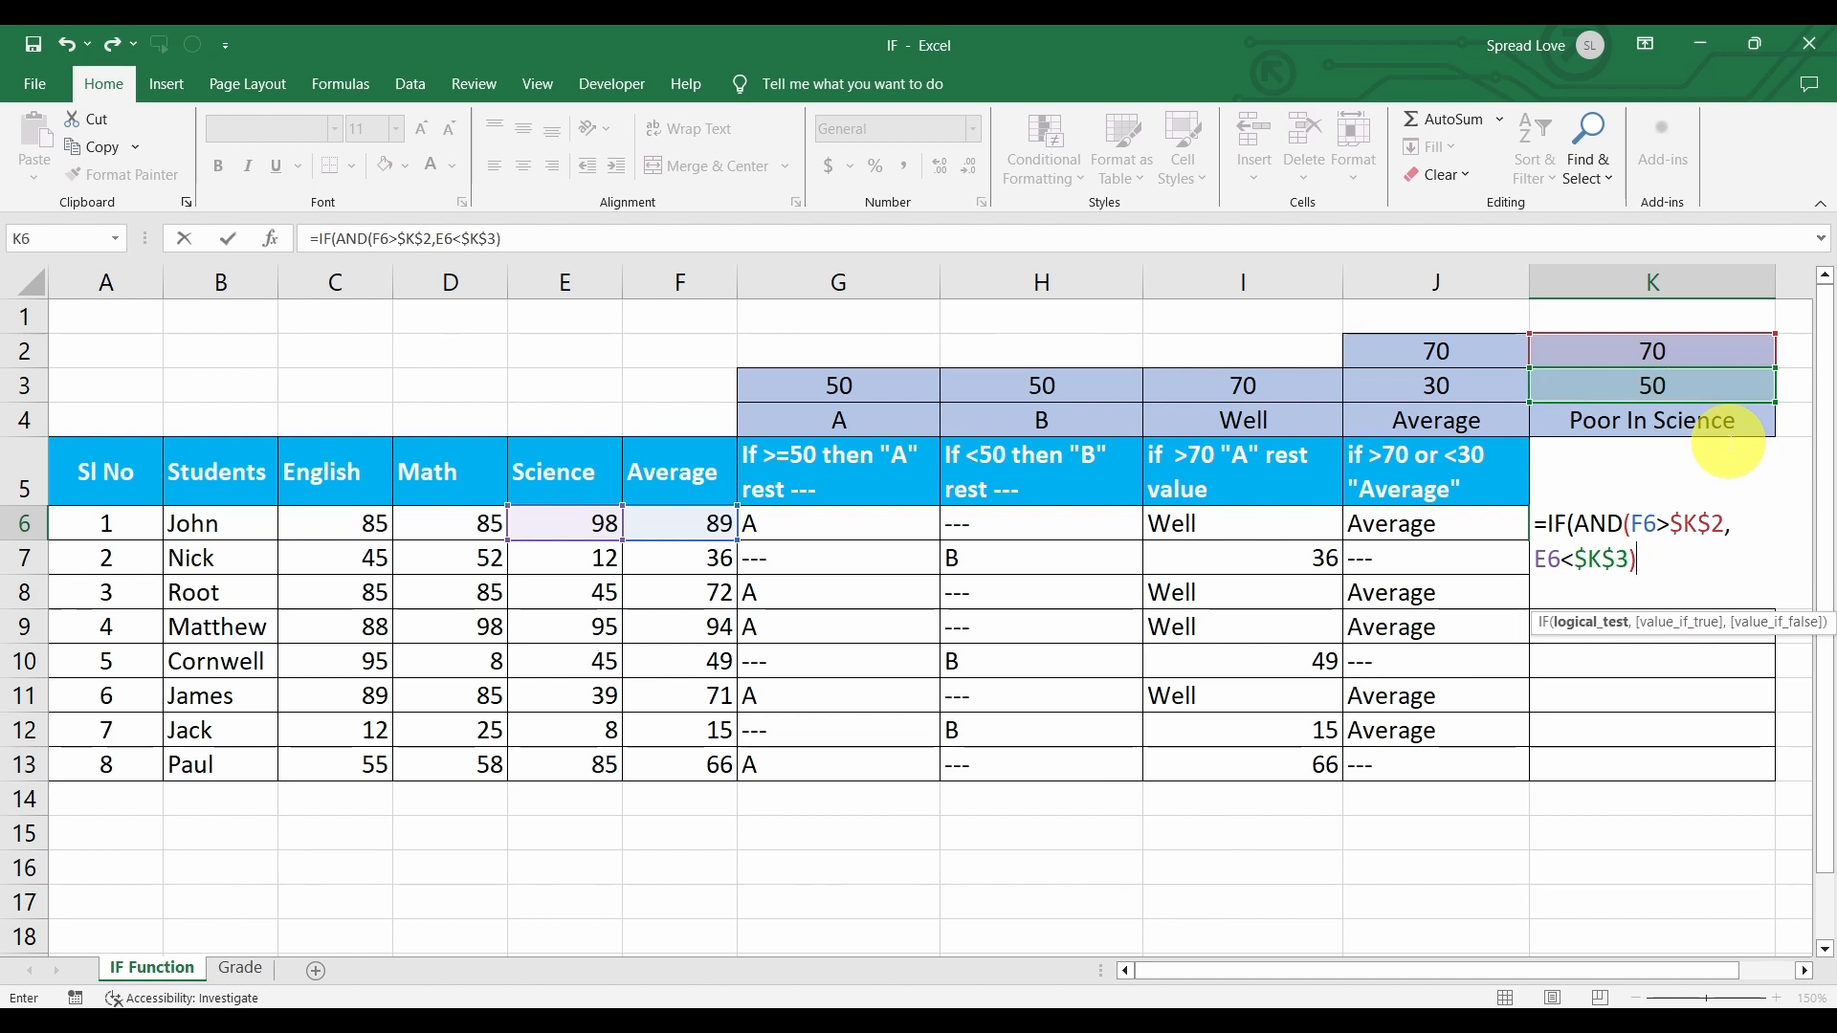
Complete the K6 formula with $K$4 as the true value and F6 as the false value, and fill it down to K13.
type(",")
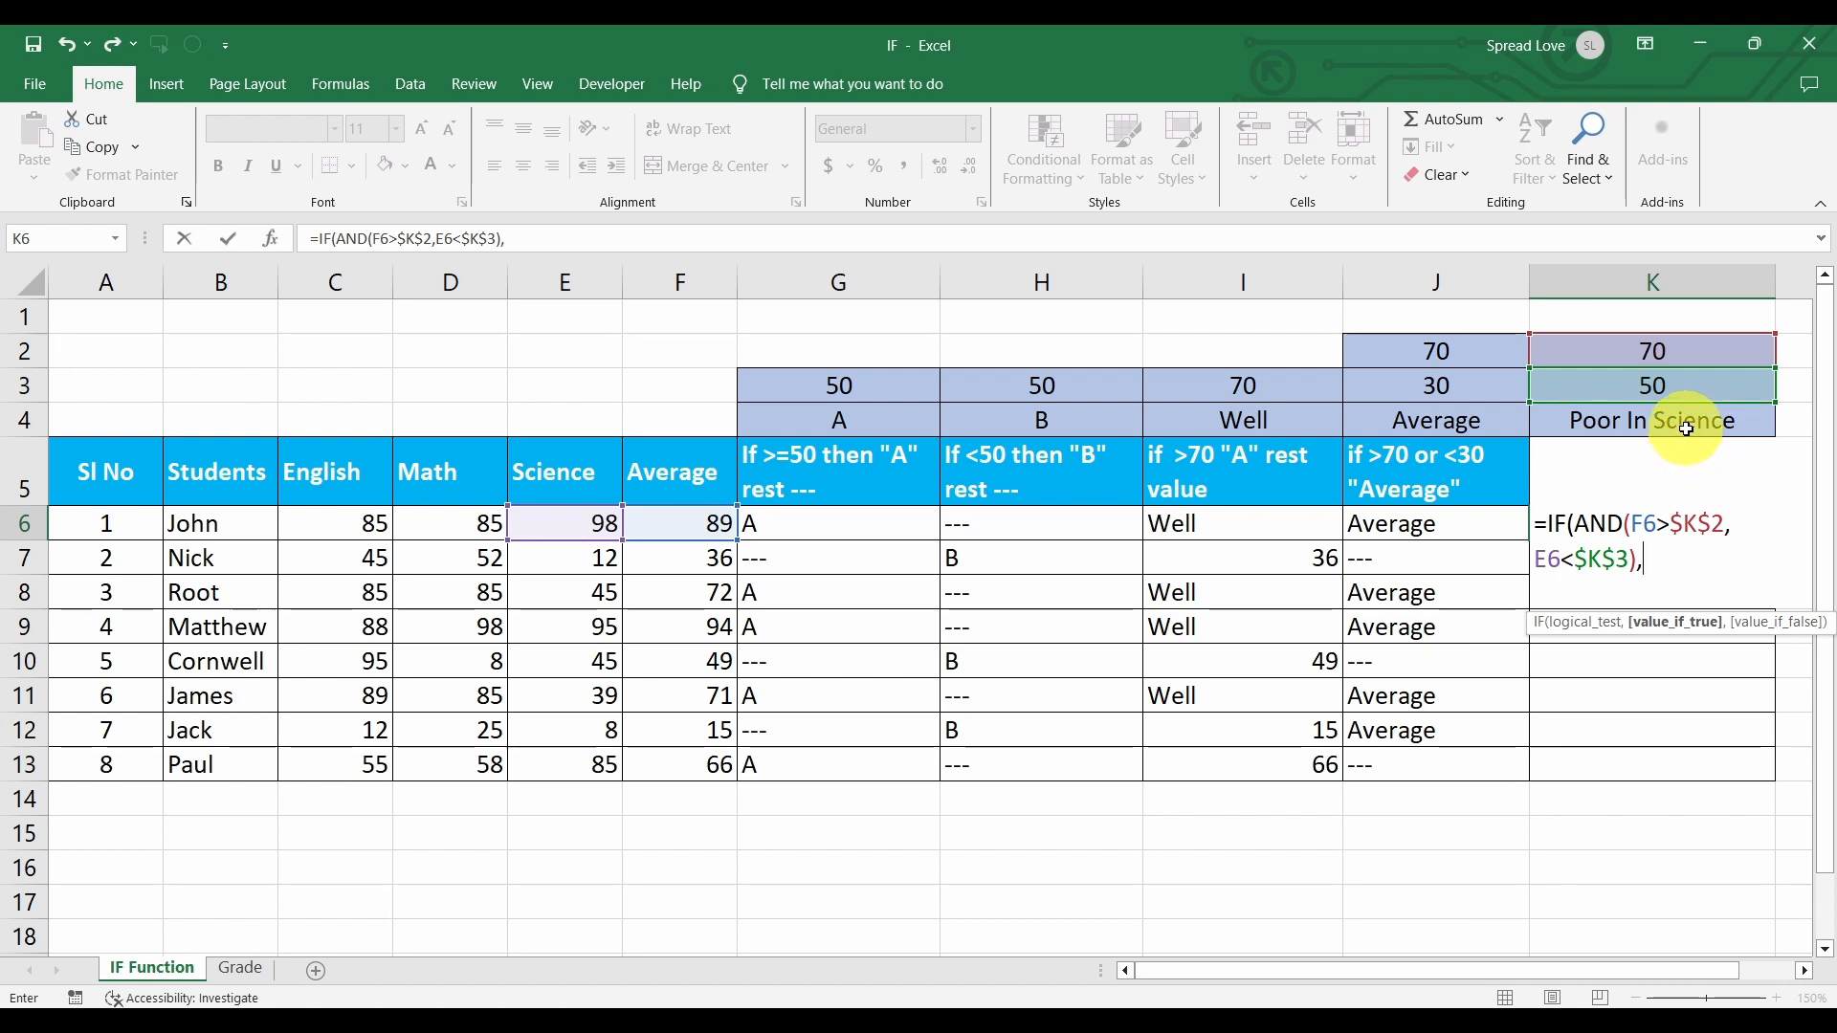
left_click(1686, 429)
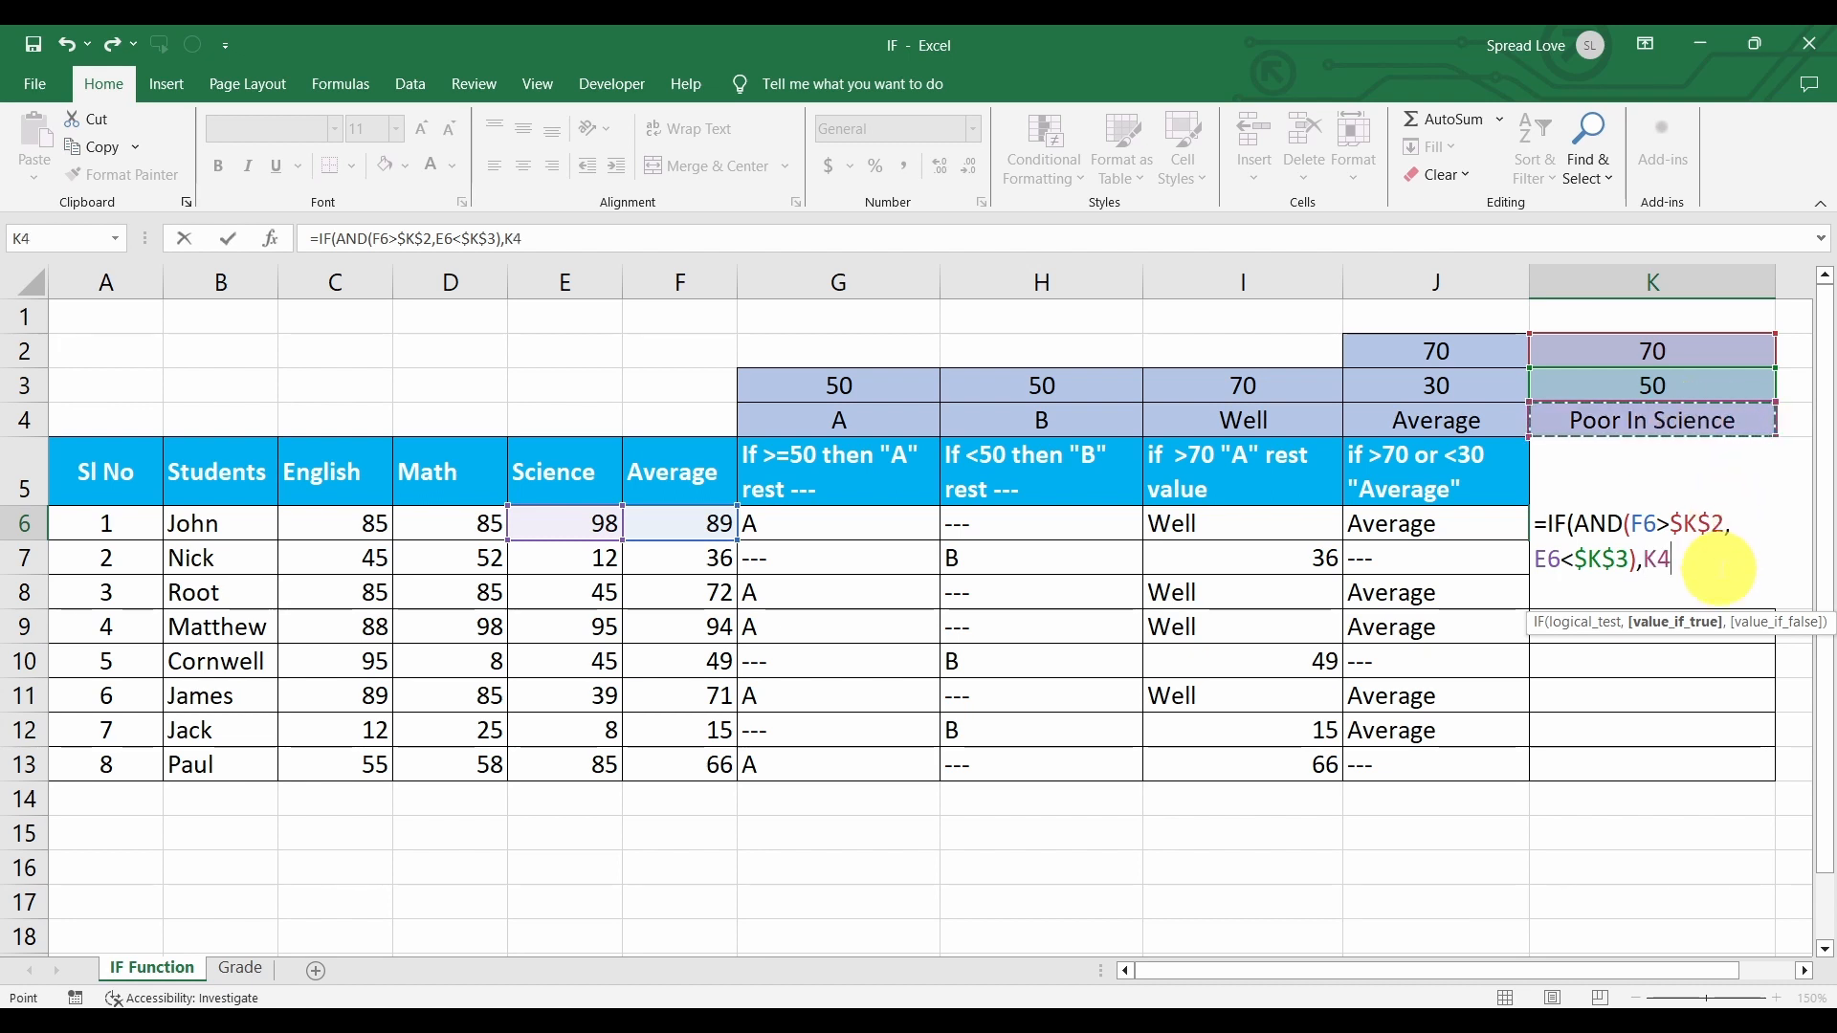
key("F4")
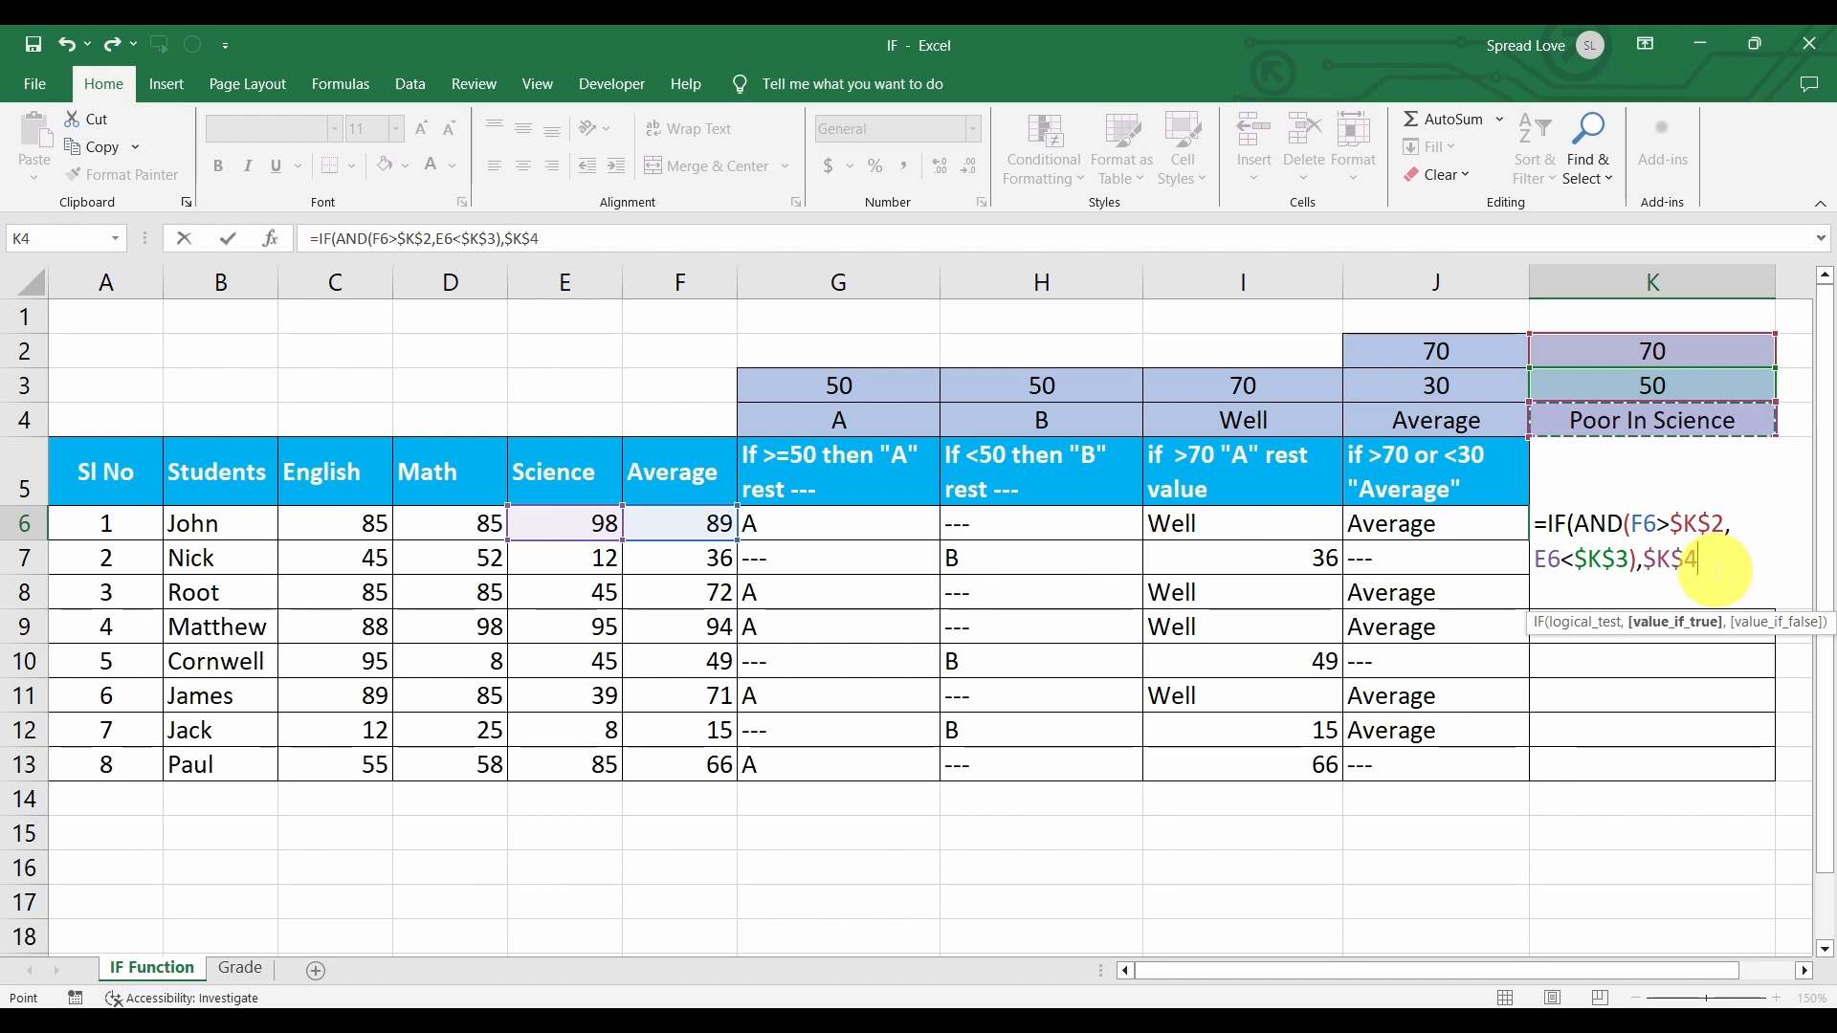
type(",")
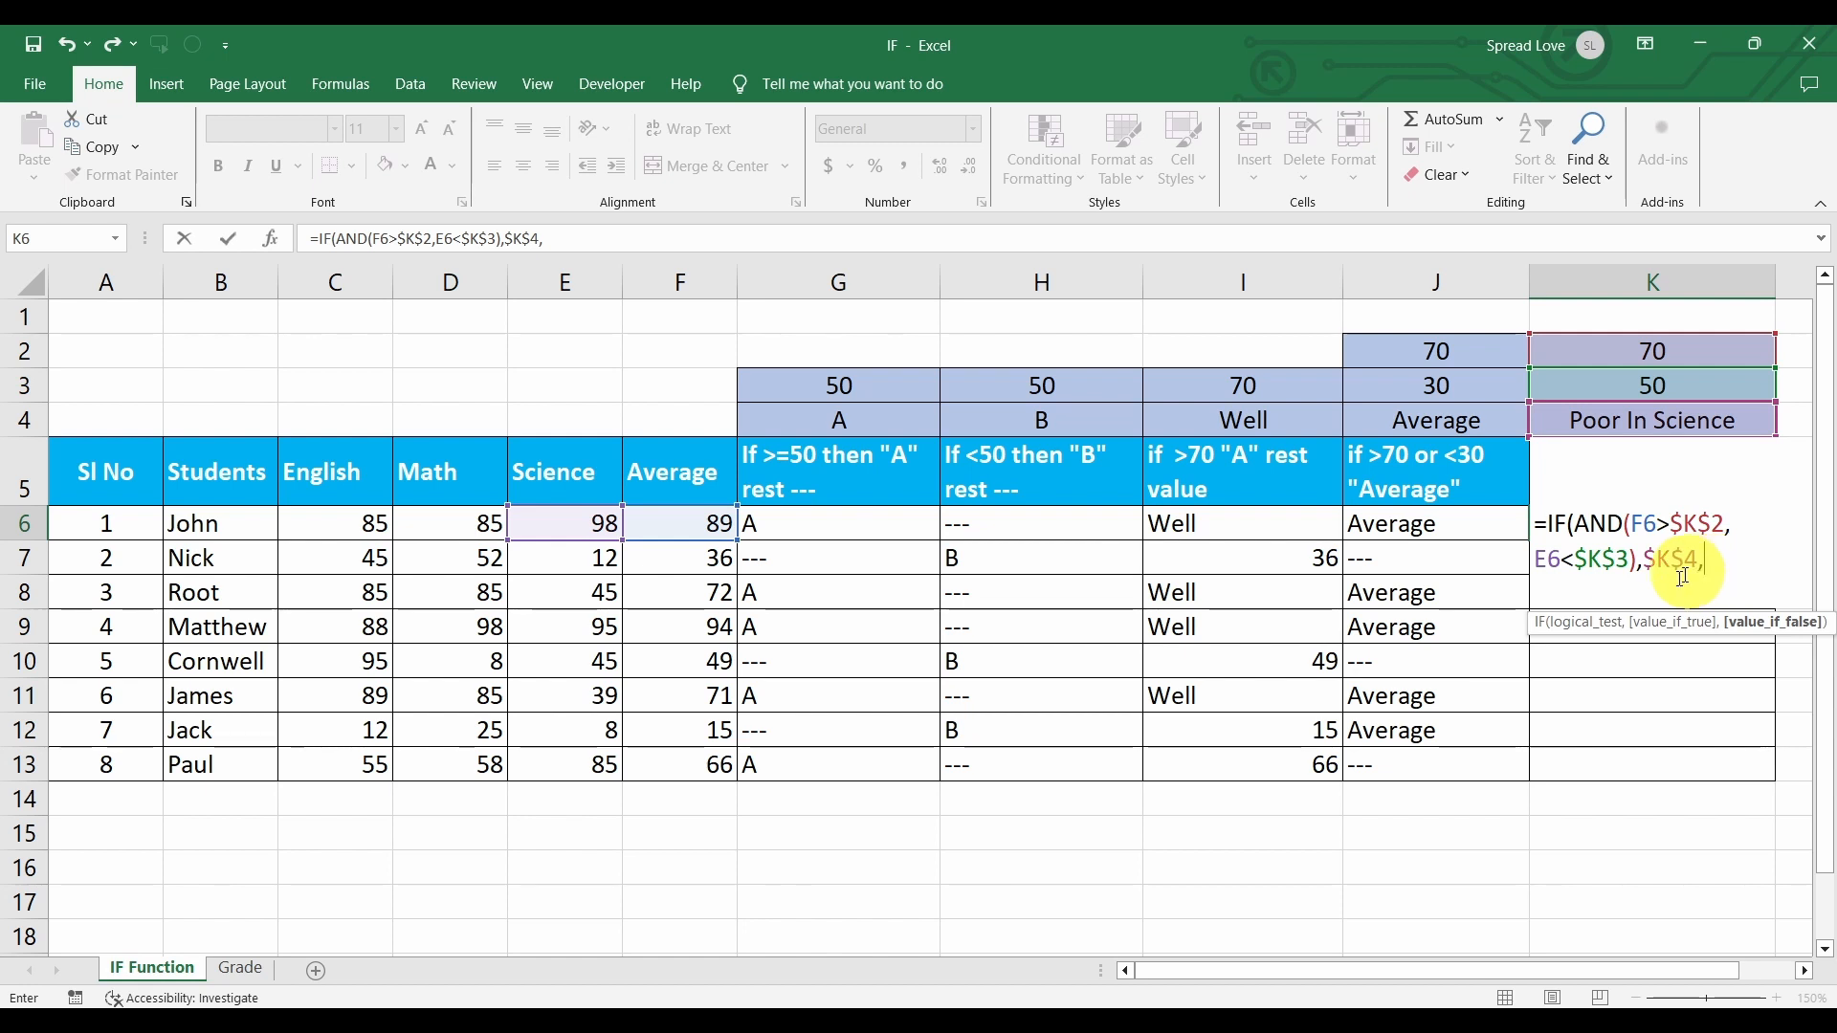
left_click(715, 528)
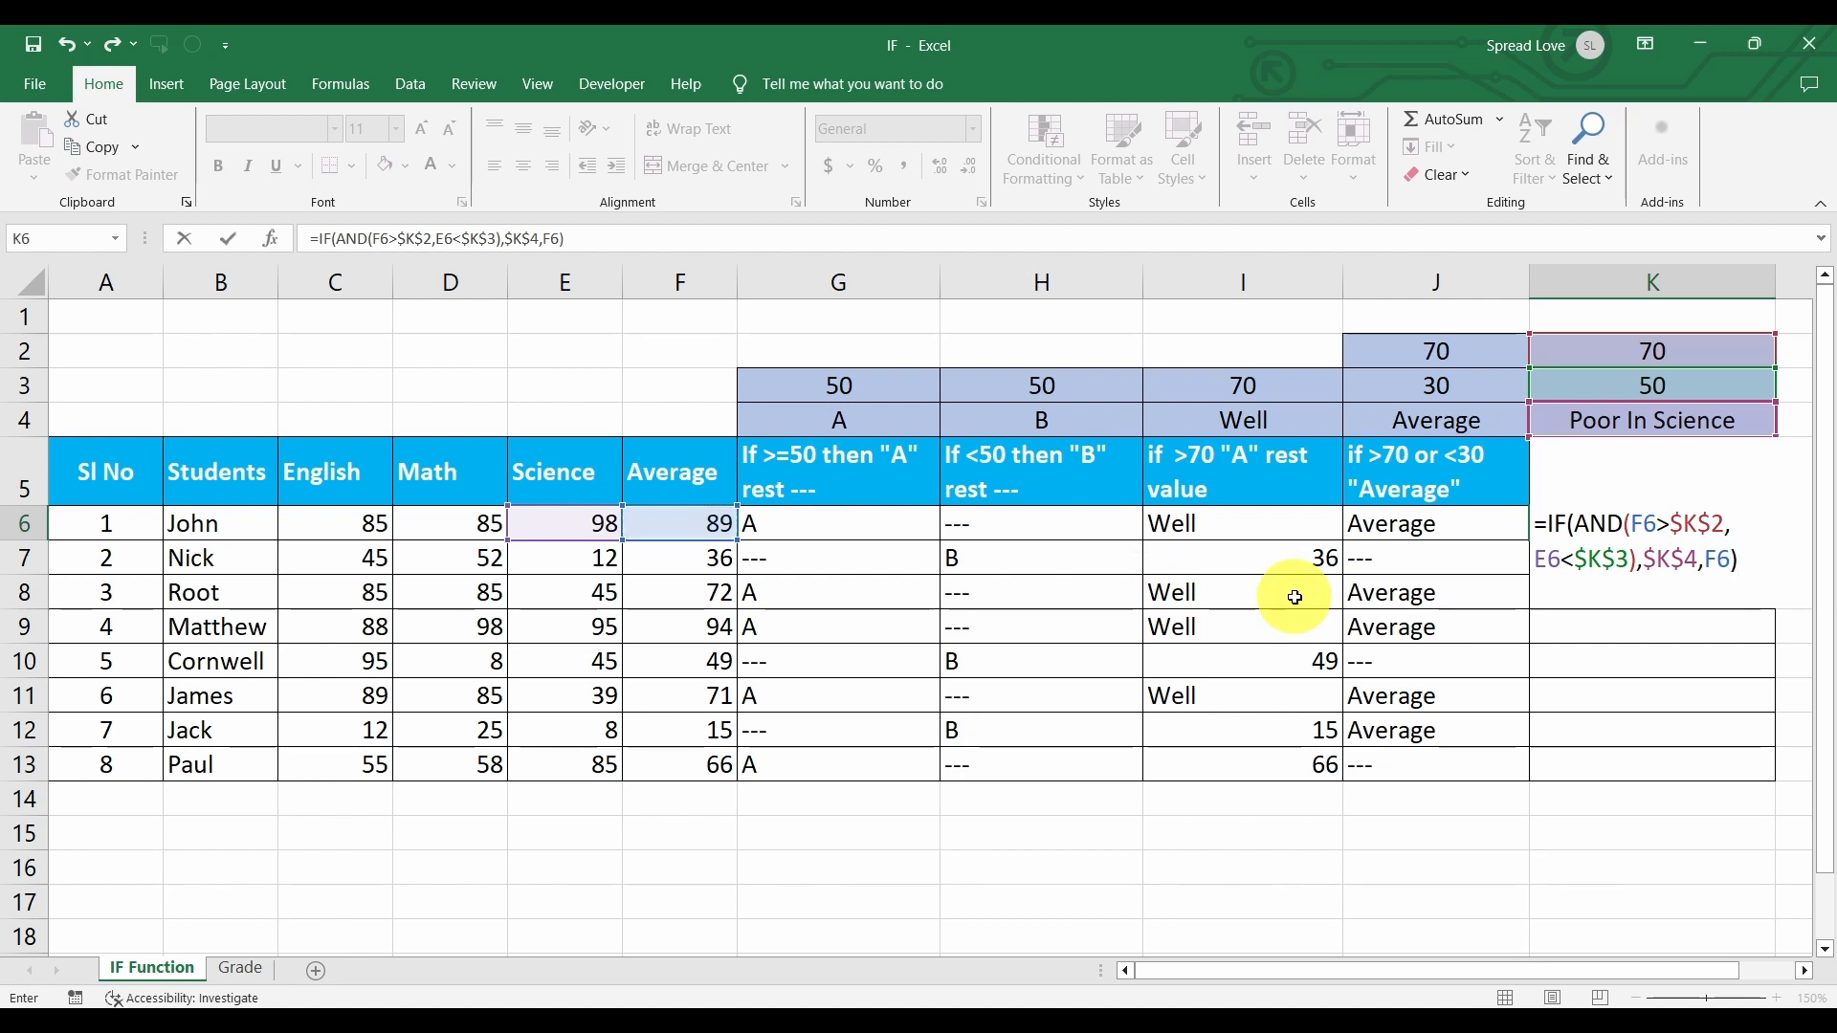
key("Return")
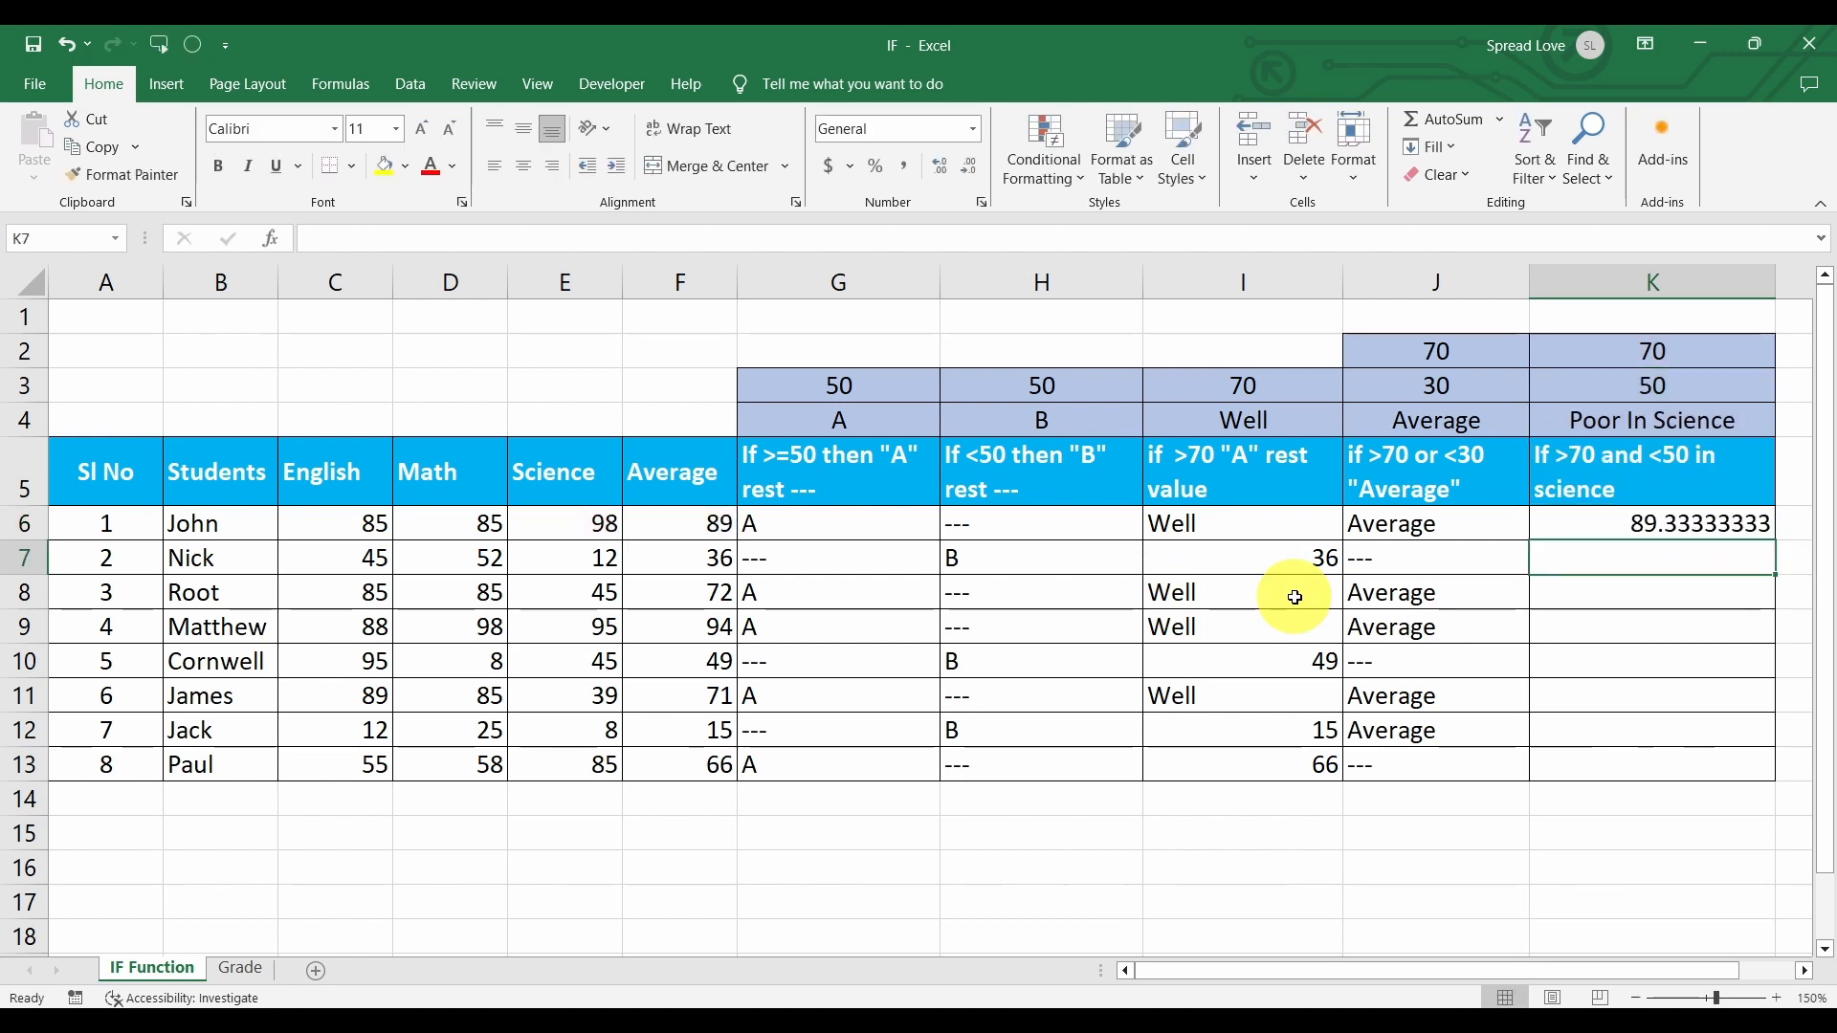
left_click(1593, 529)
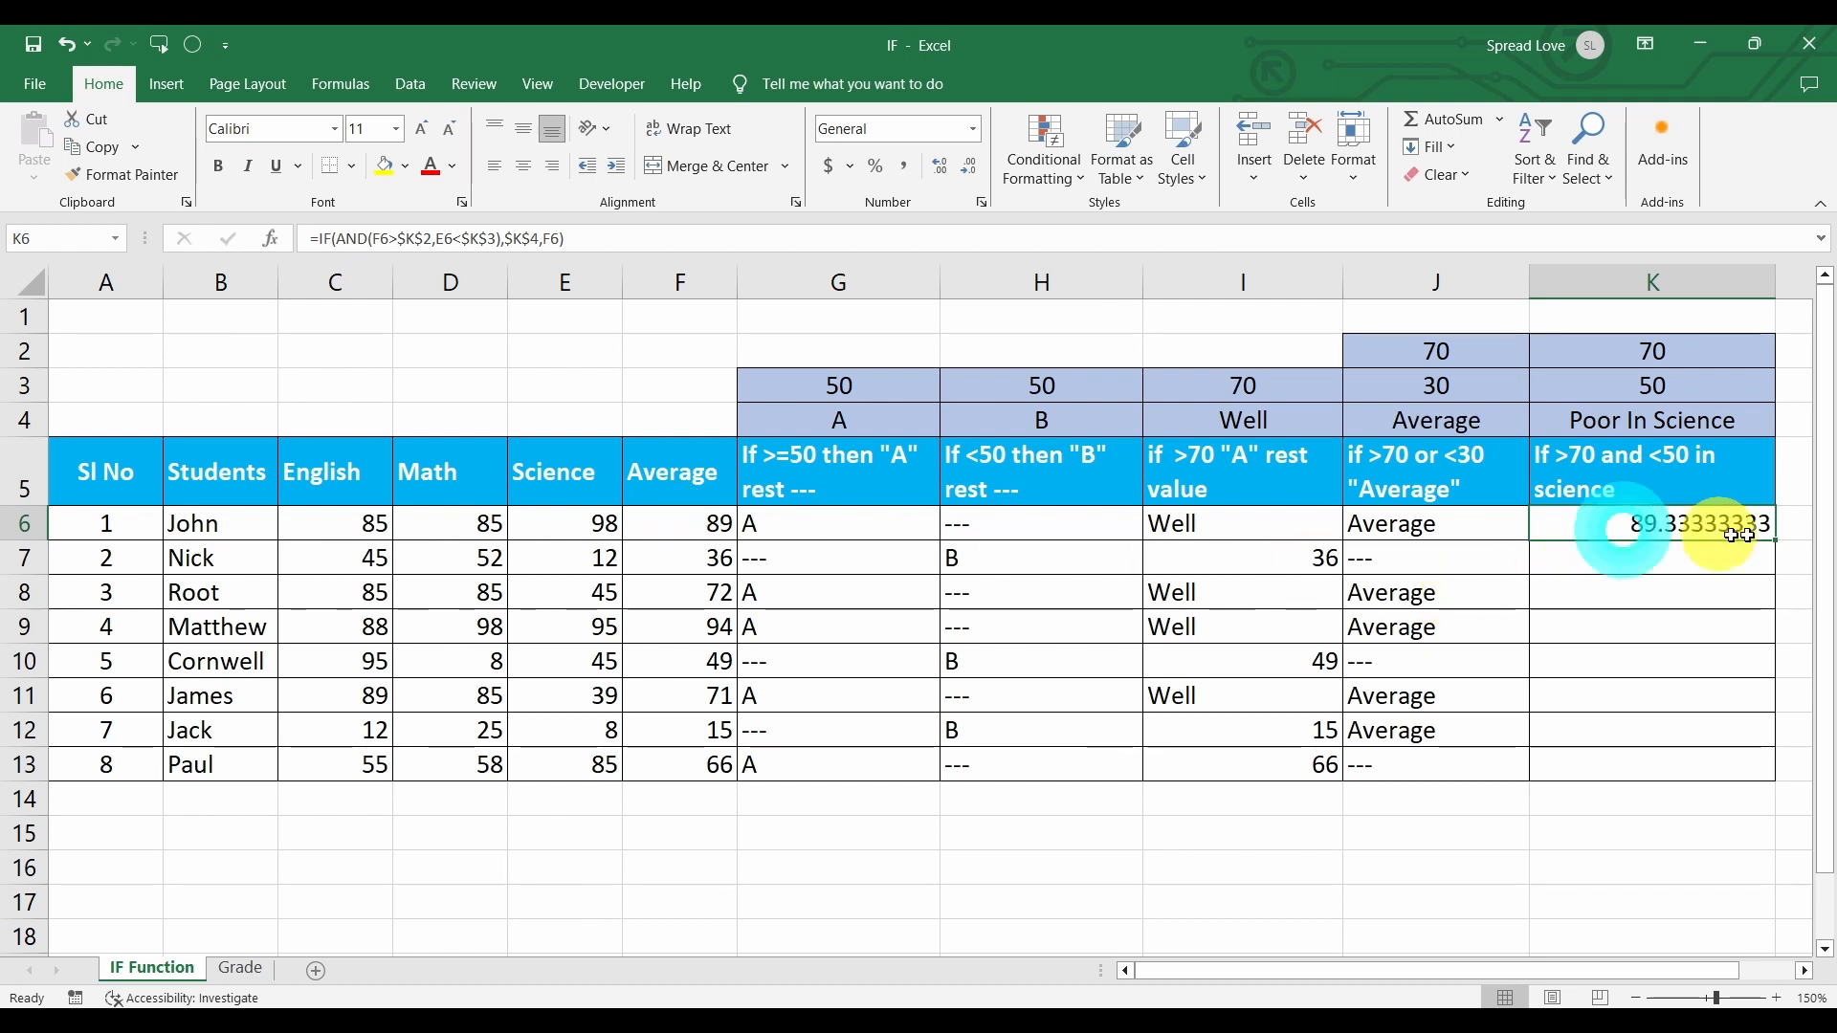
double_click(1773, 538)
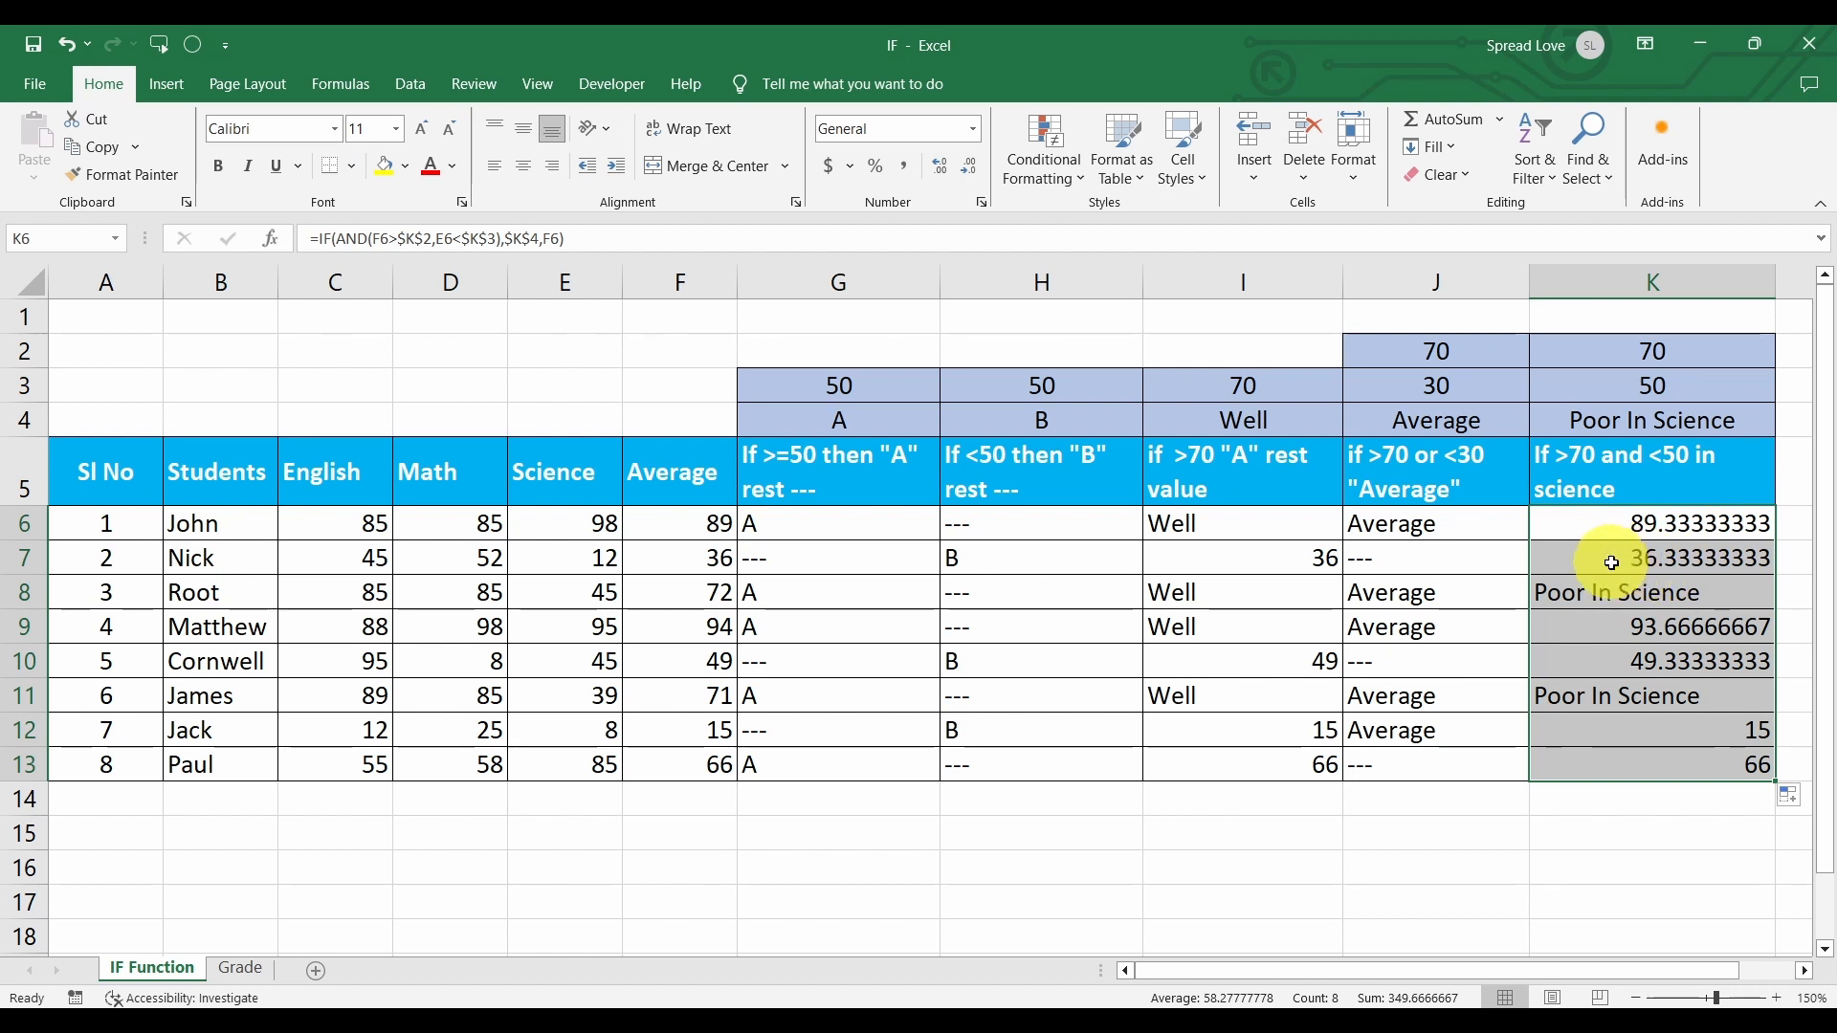
Check the column K results in rows 7 to 12 against each student's Science mark and average.
left_click(678, 555)
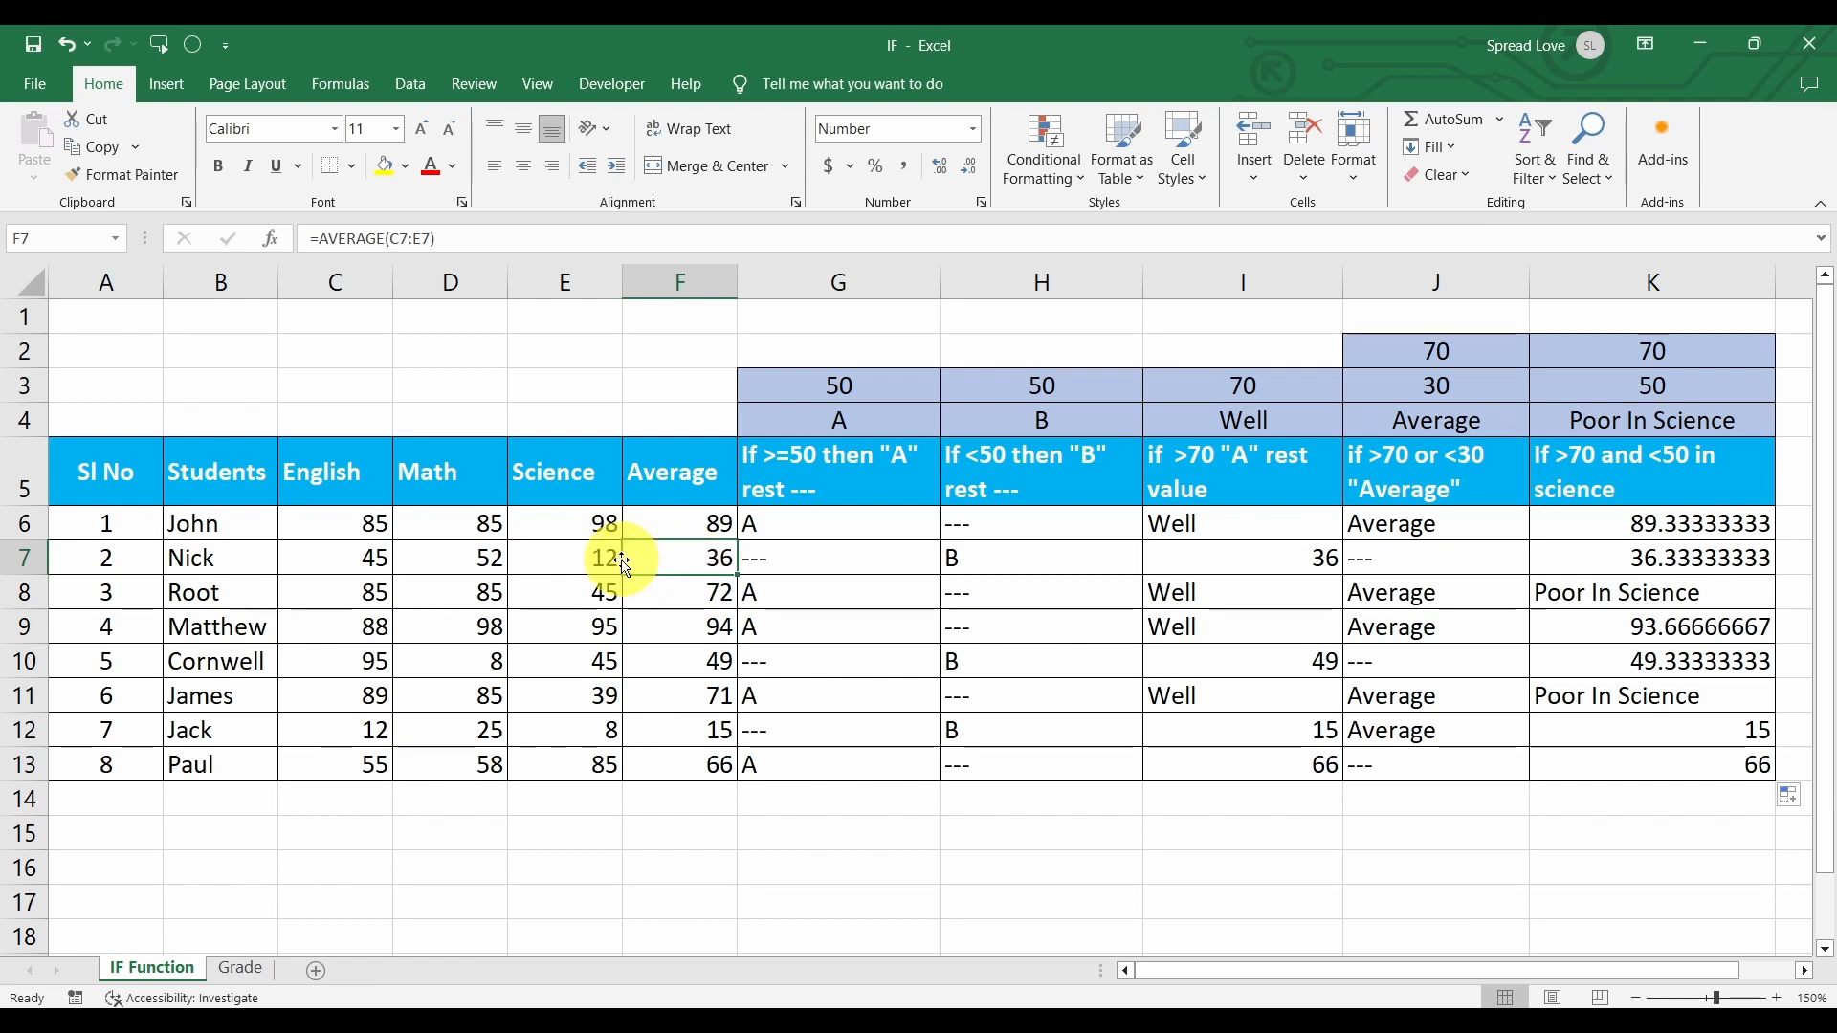
left_click(589, 559)
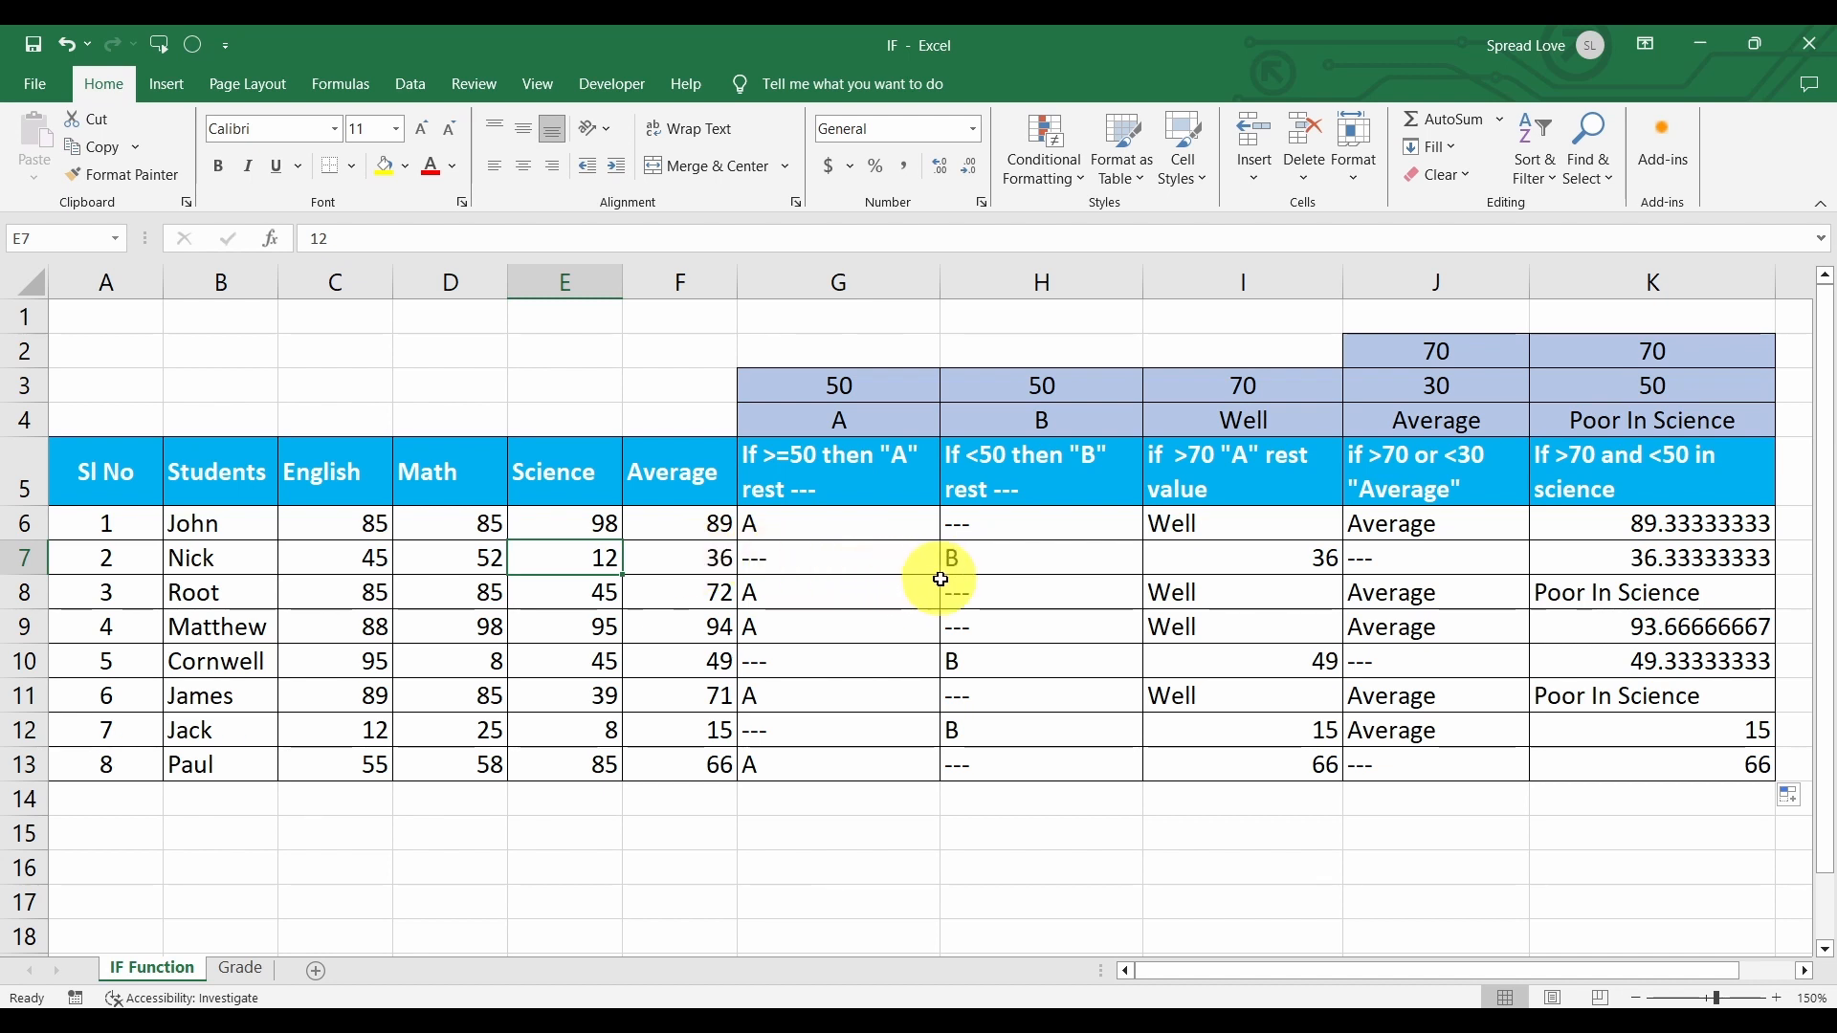
left_click(1569, 601)
left_click(696, 592)
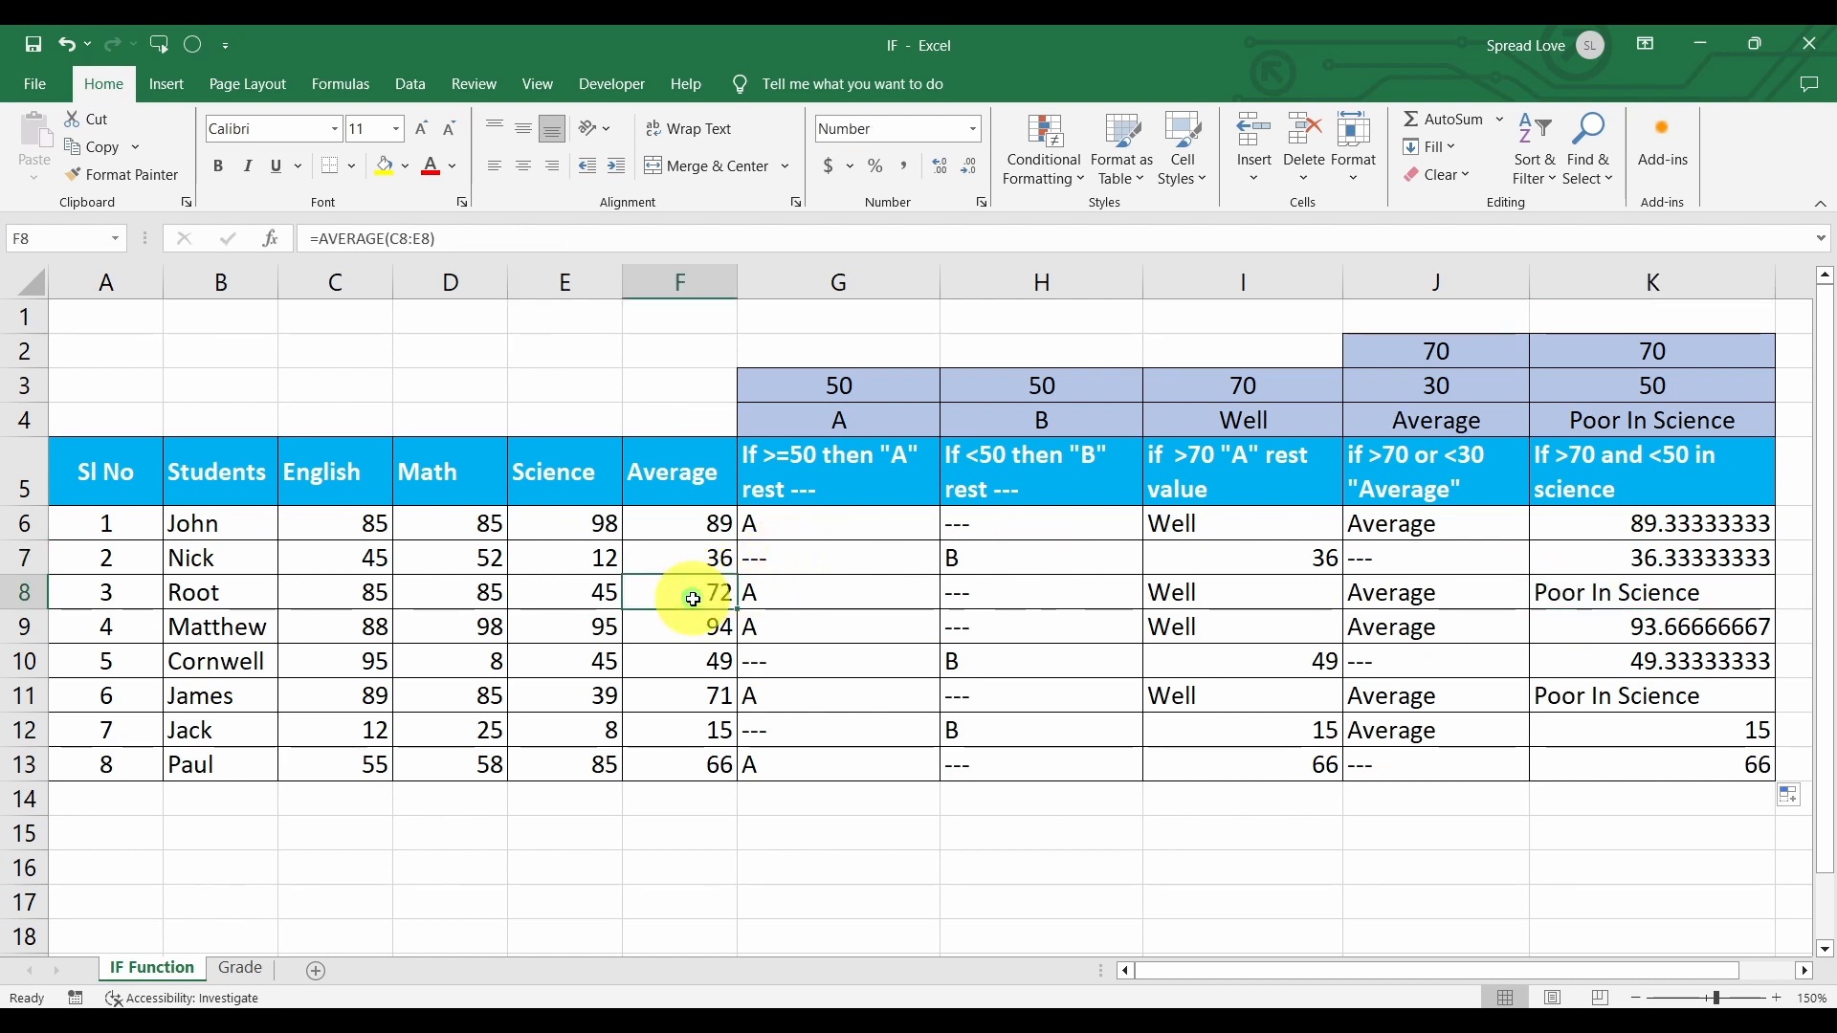
left_click(577, 606)
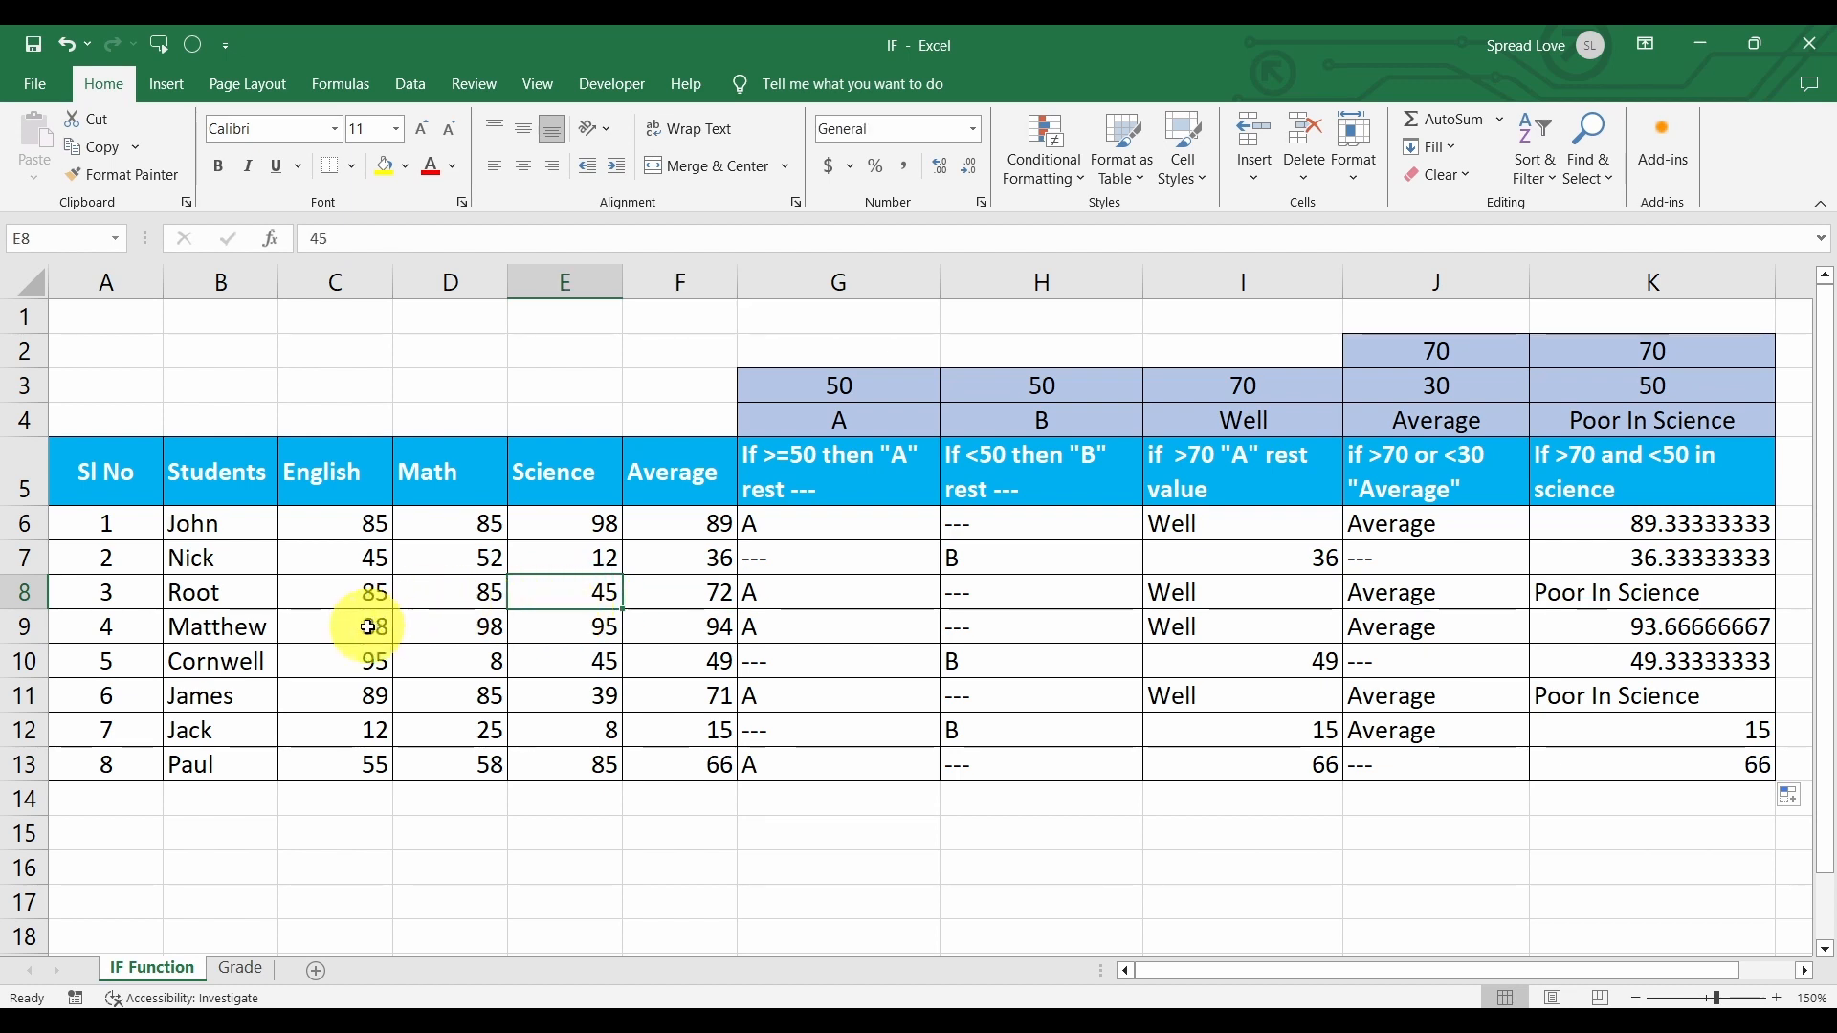
left_click(369, 628)
left_click(475, 631)
left_click(584, 627)
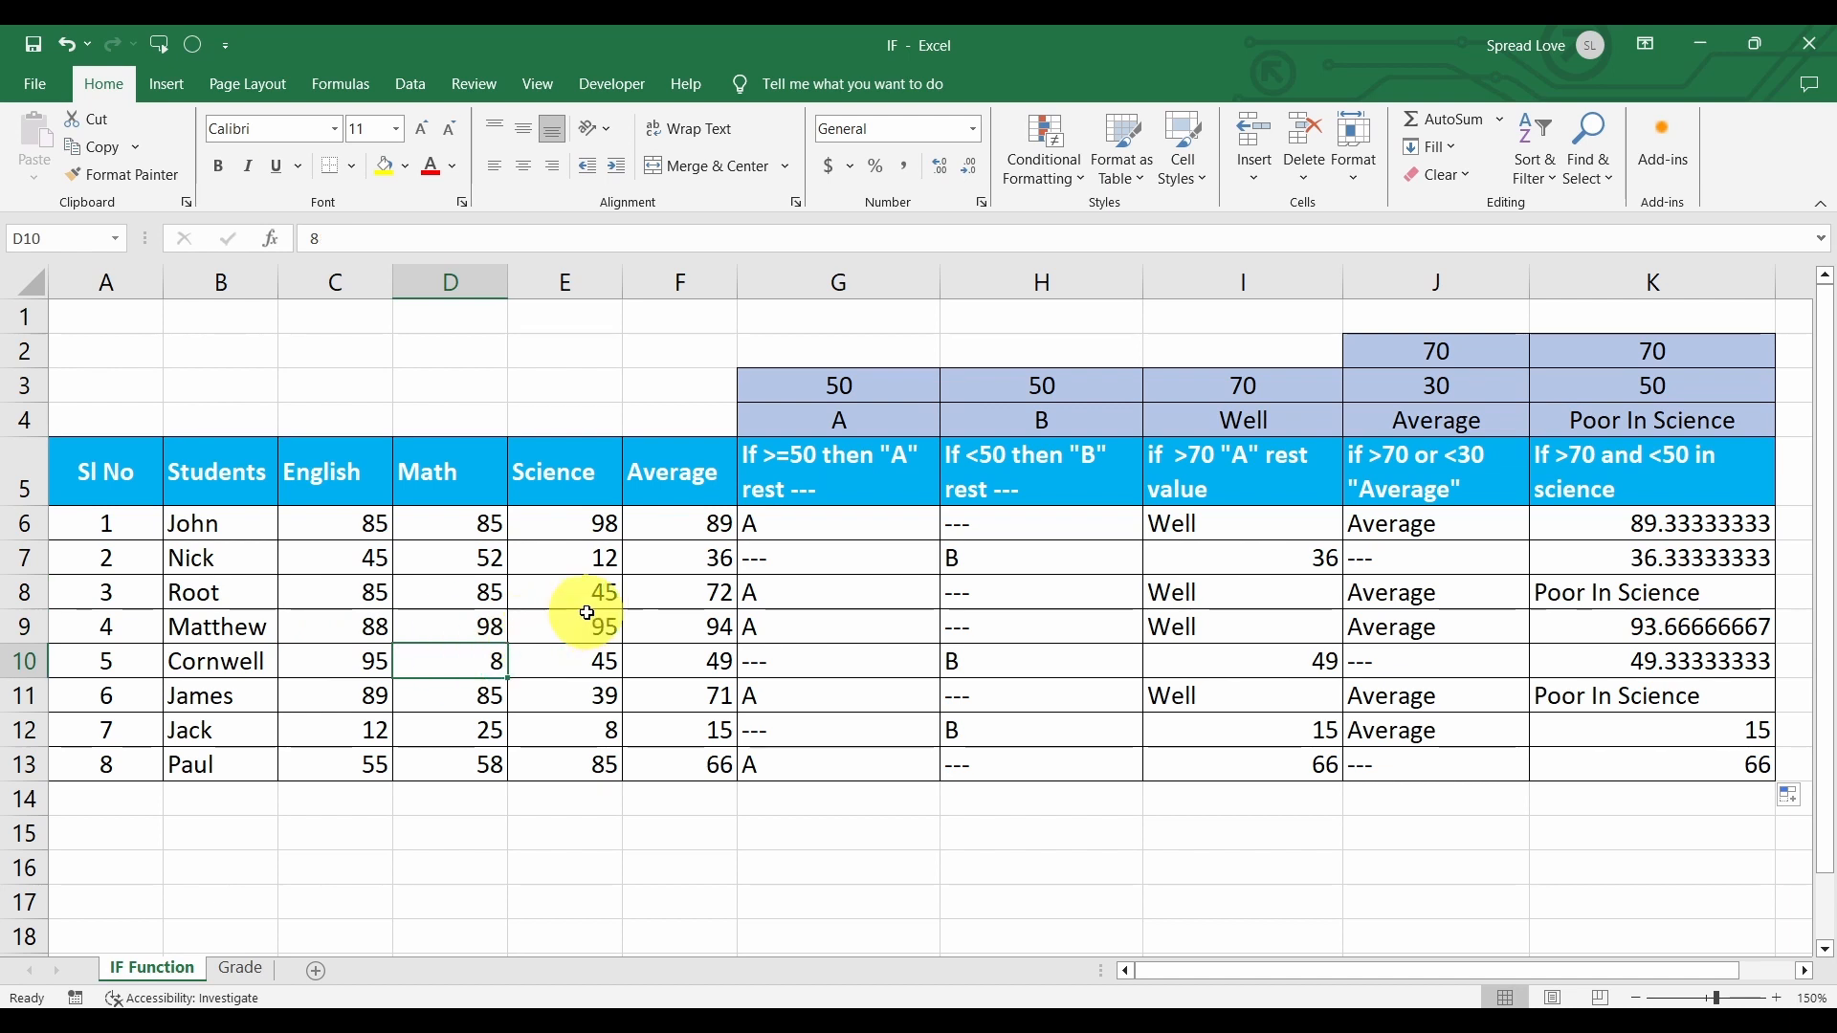
left_click(1540, 691)
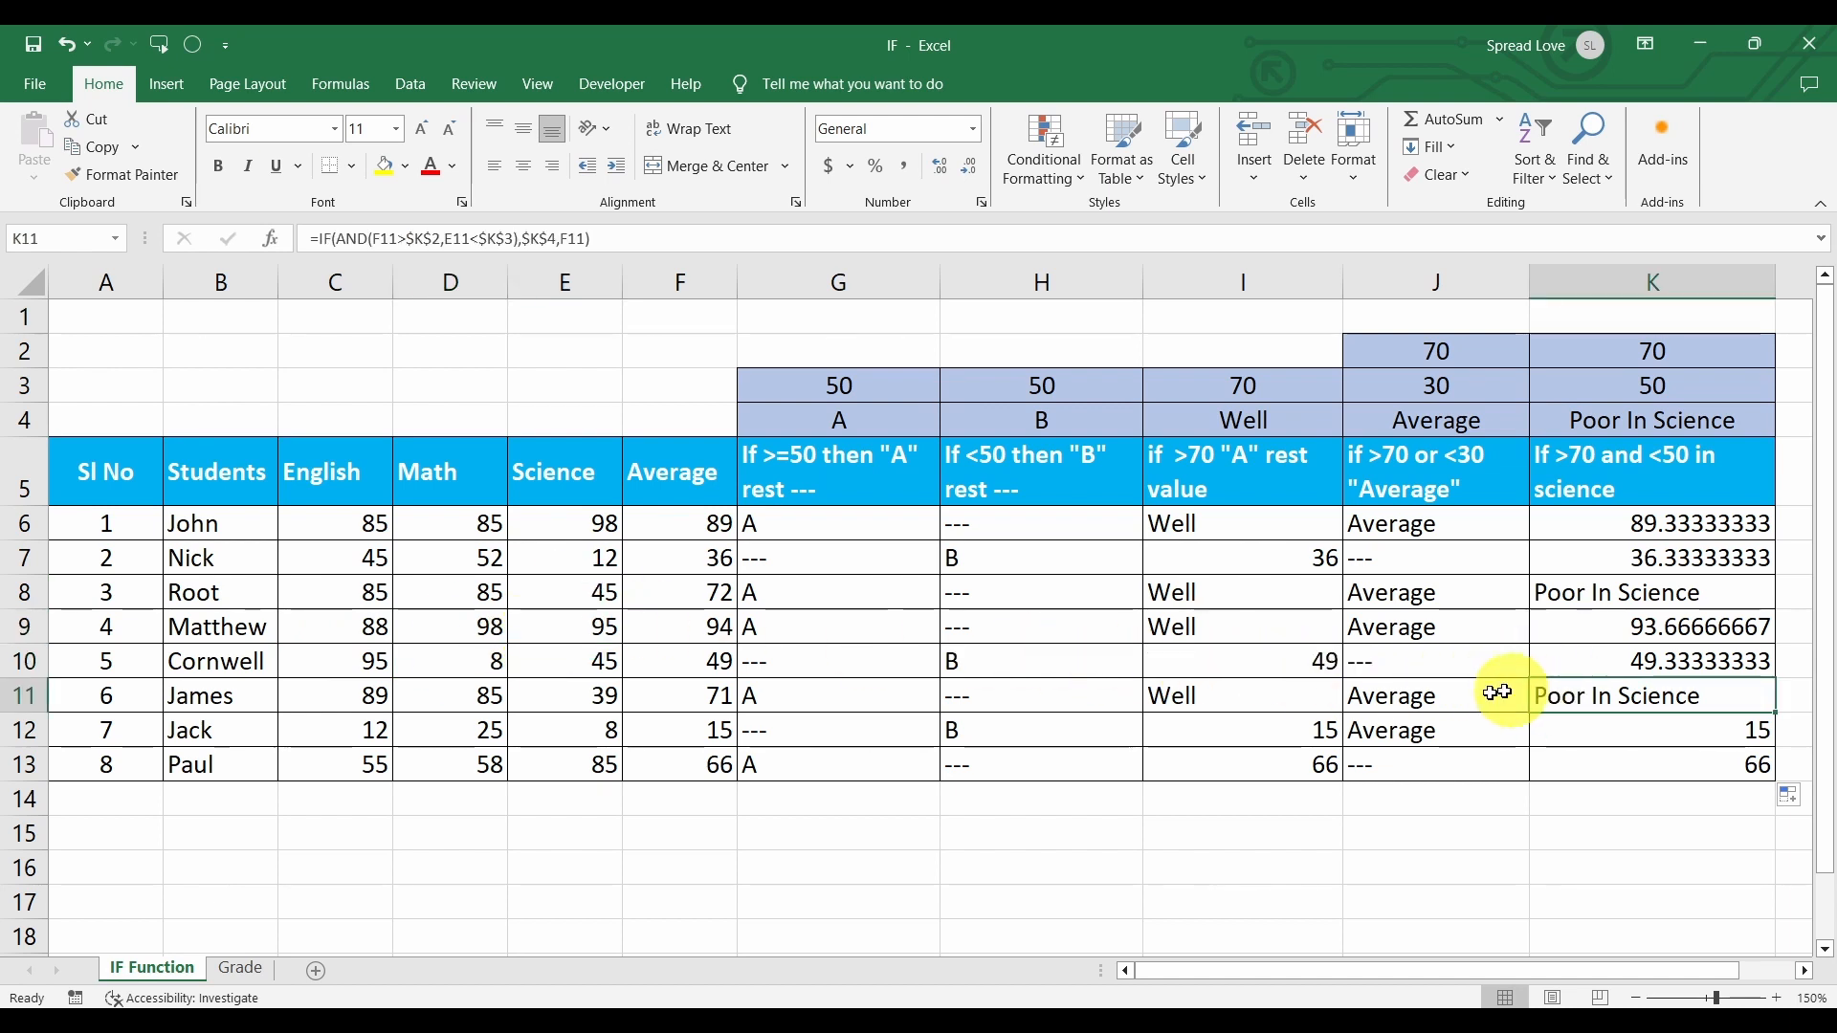
left_click(718, 695)
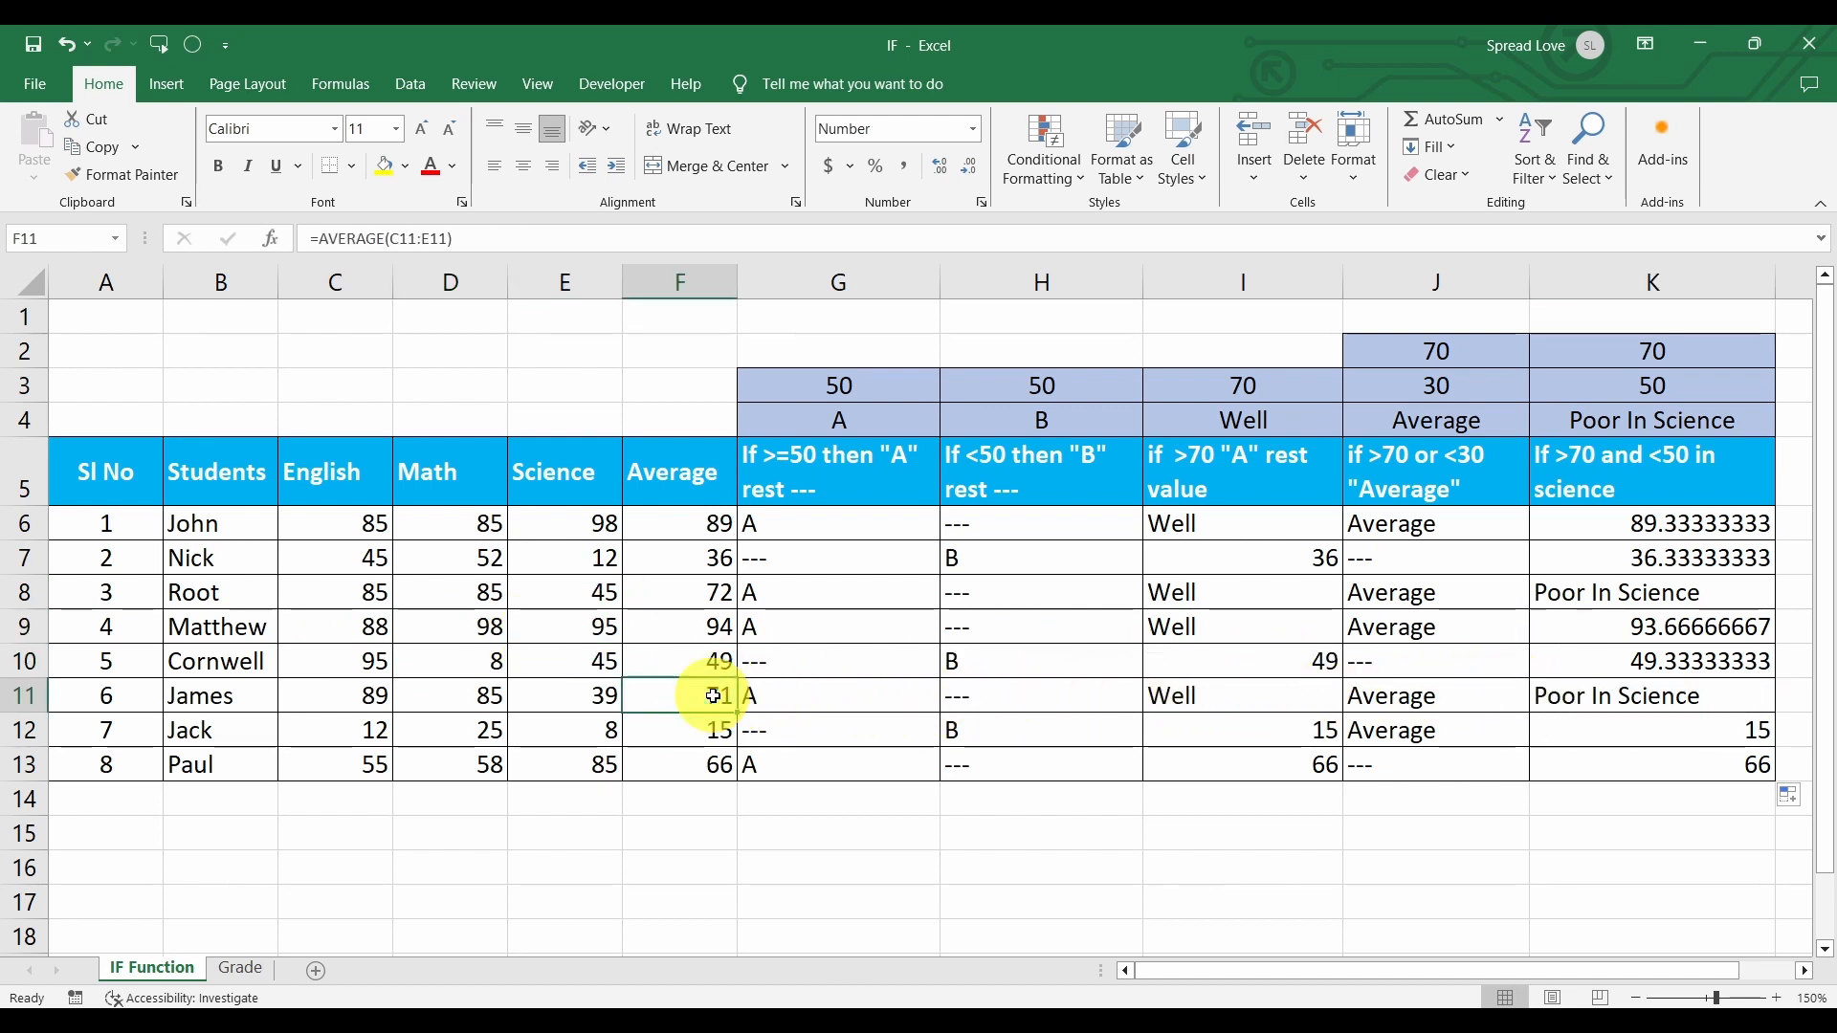
left_click(591, 705)
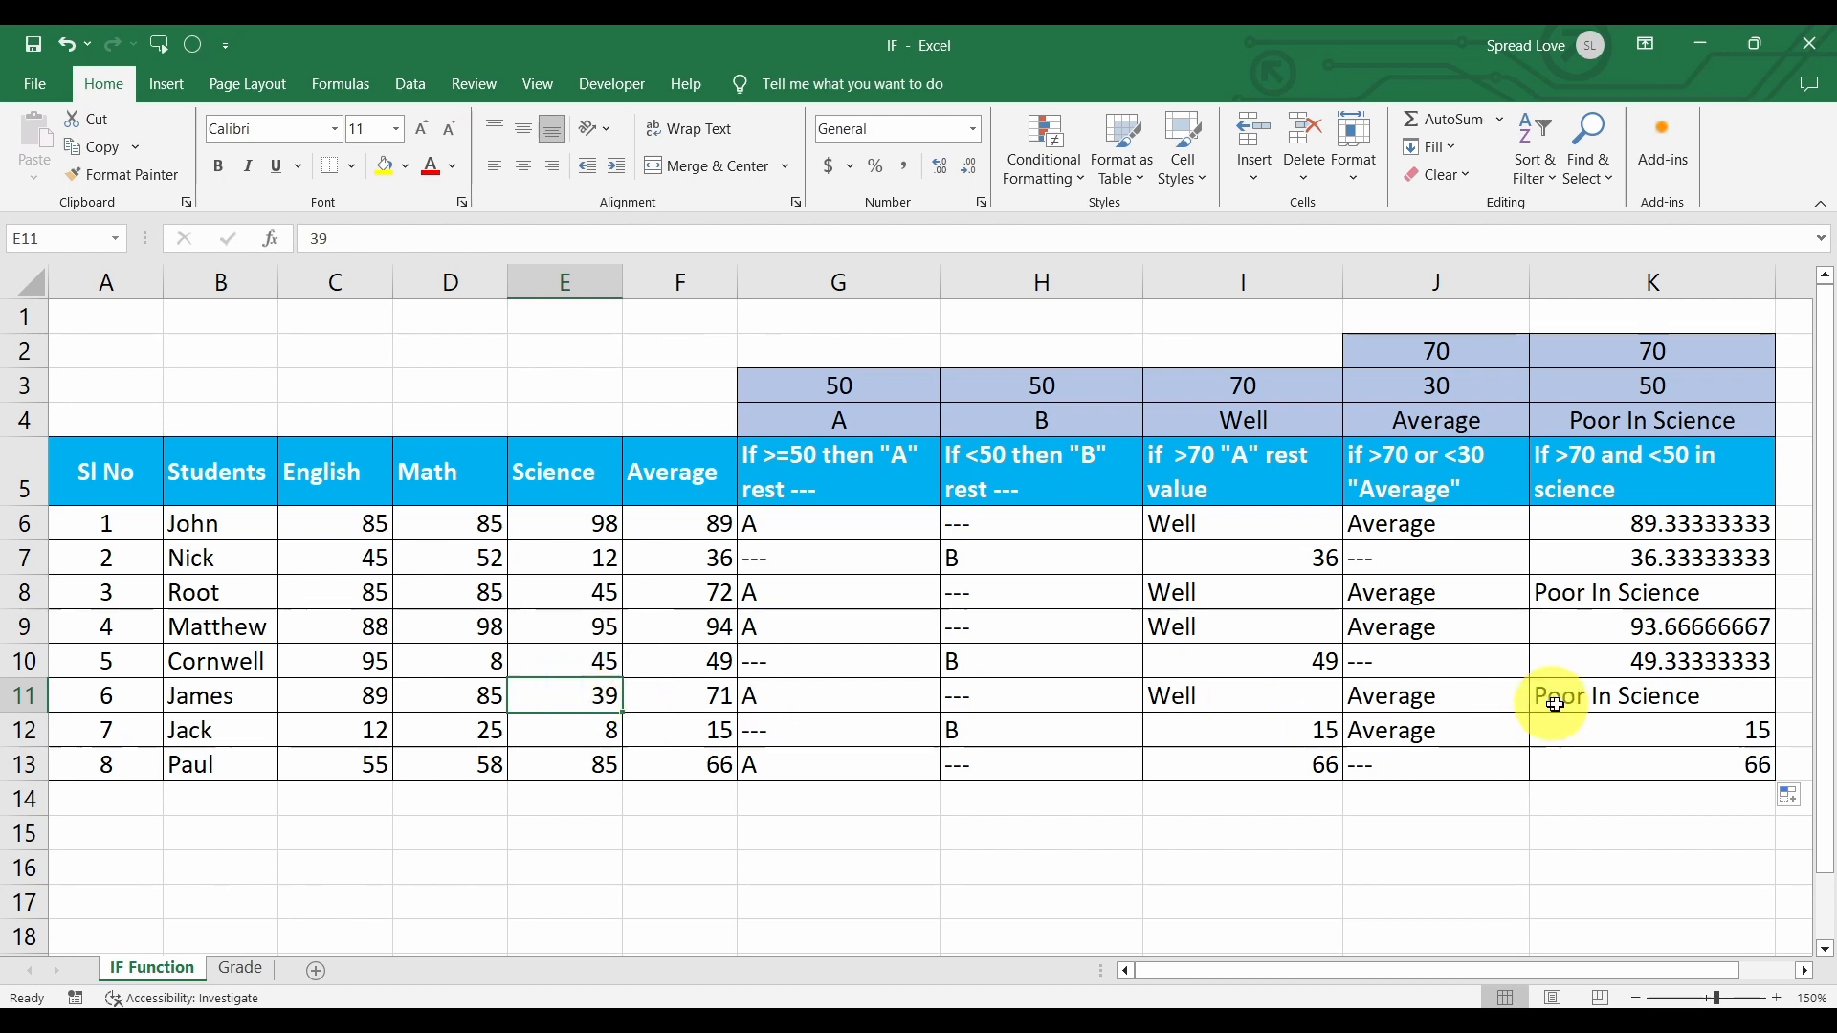
left_click(1653, 729)
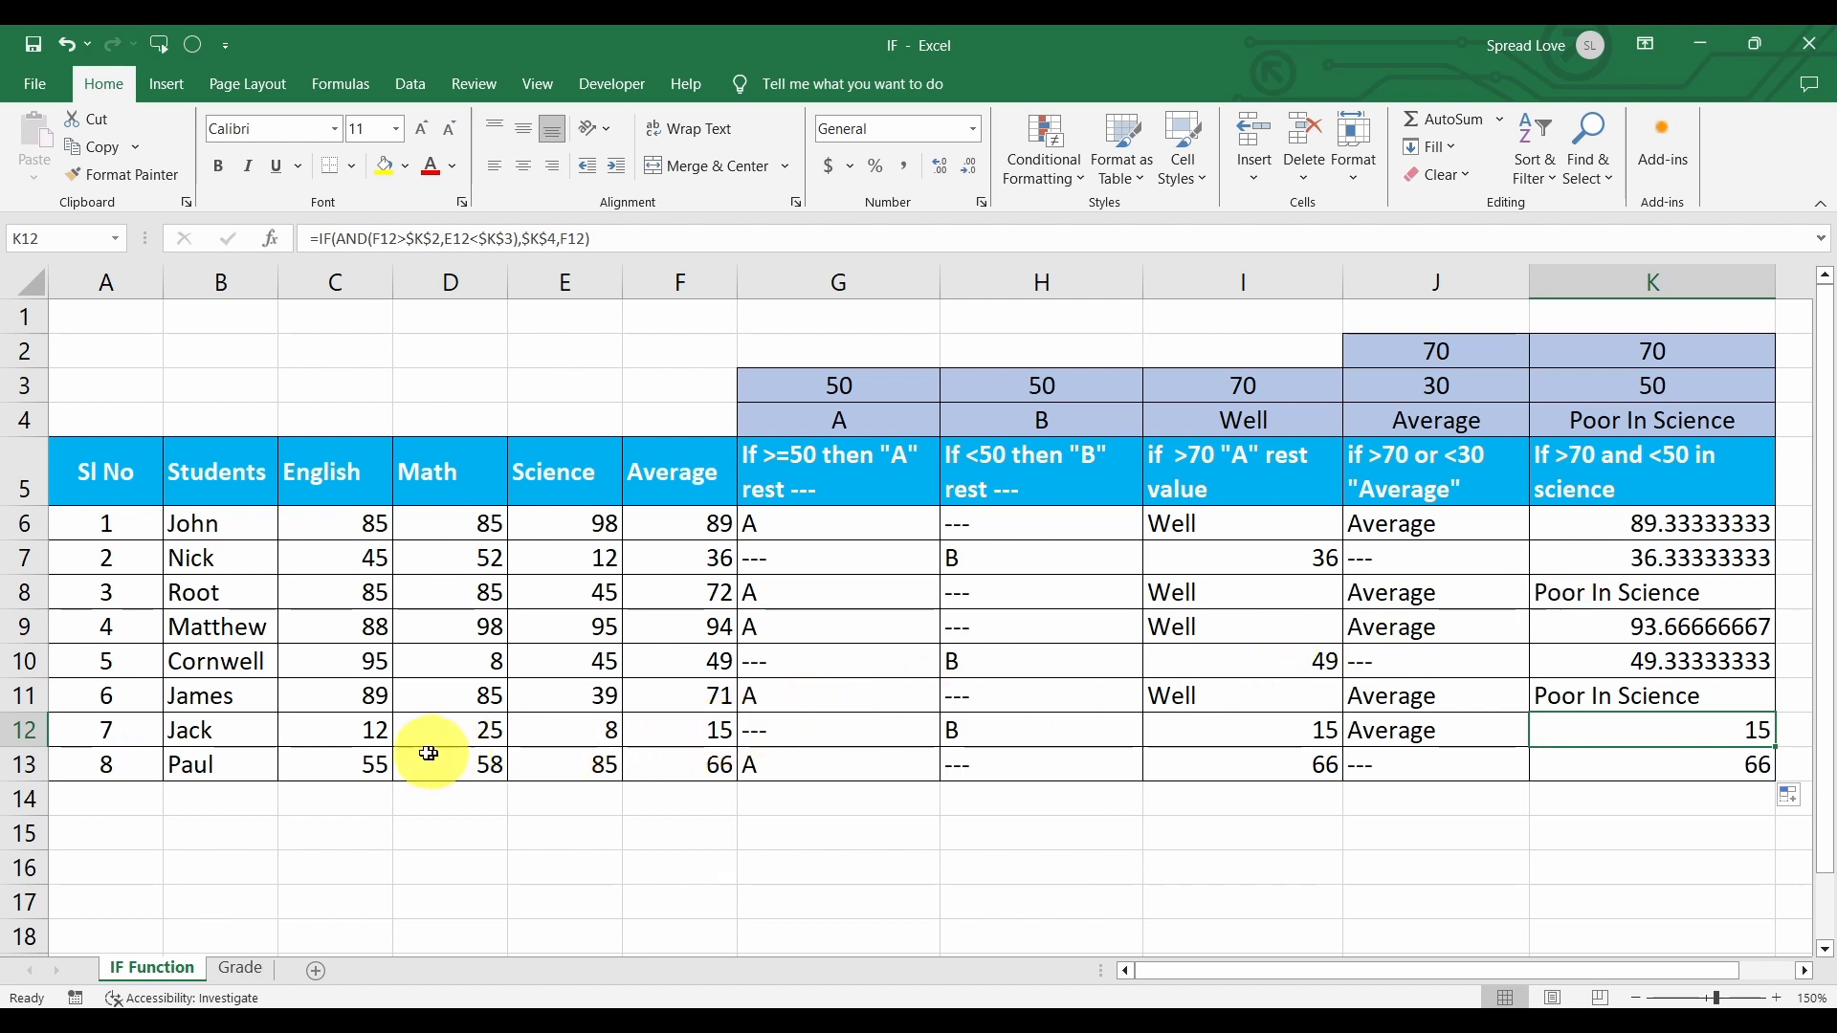
left_click(409, 730)
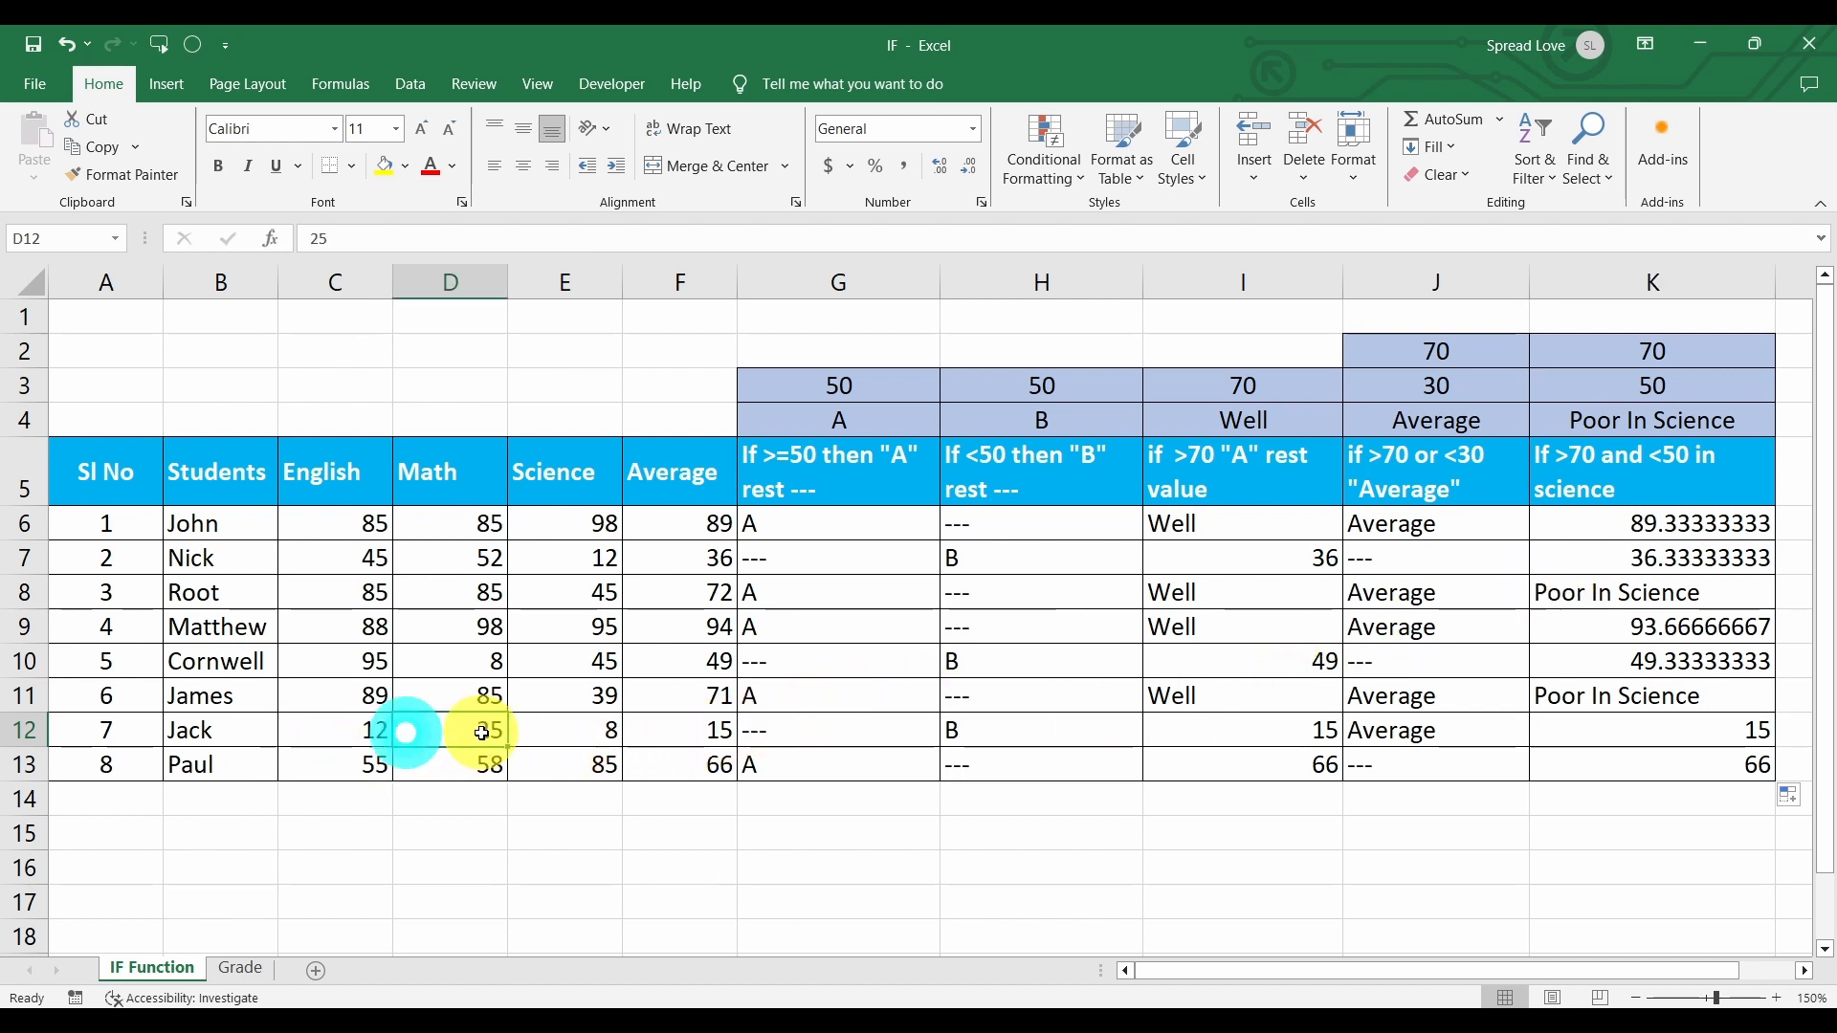
left_click(560, 729)
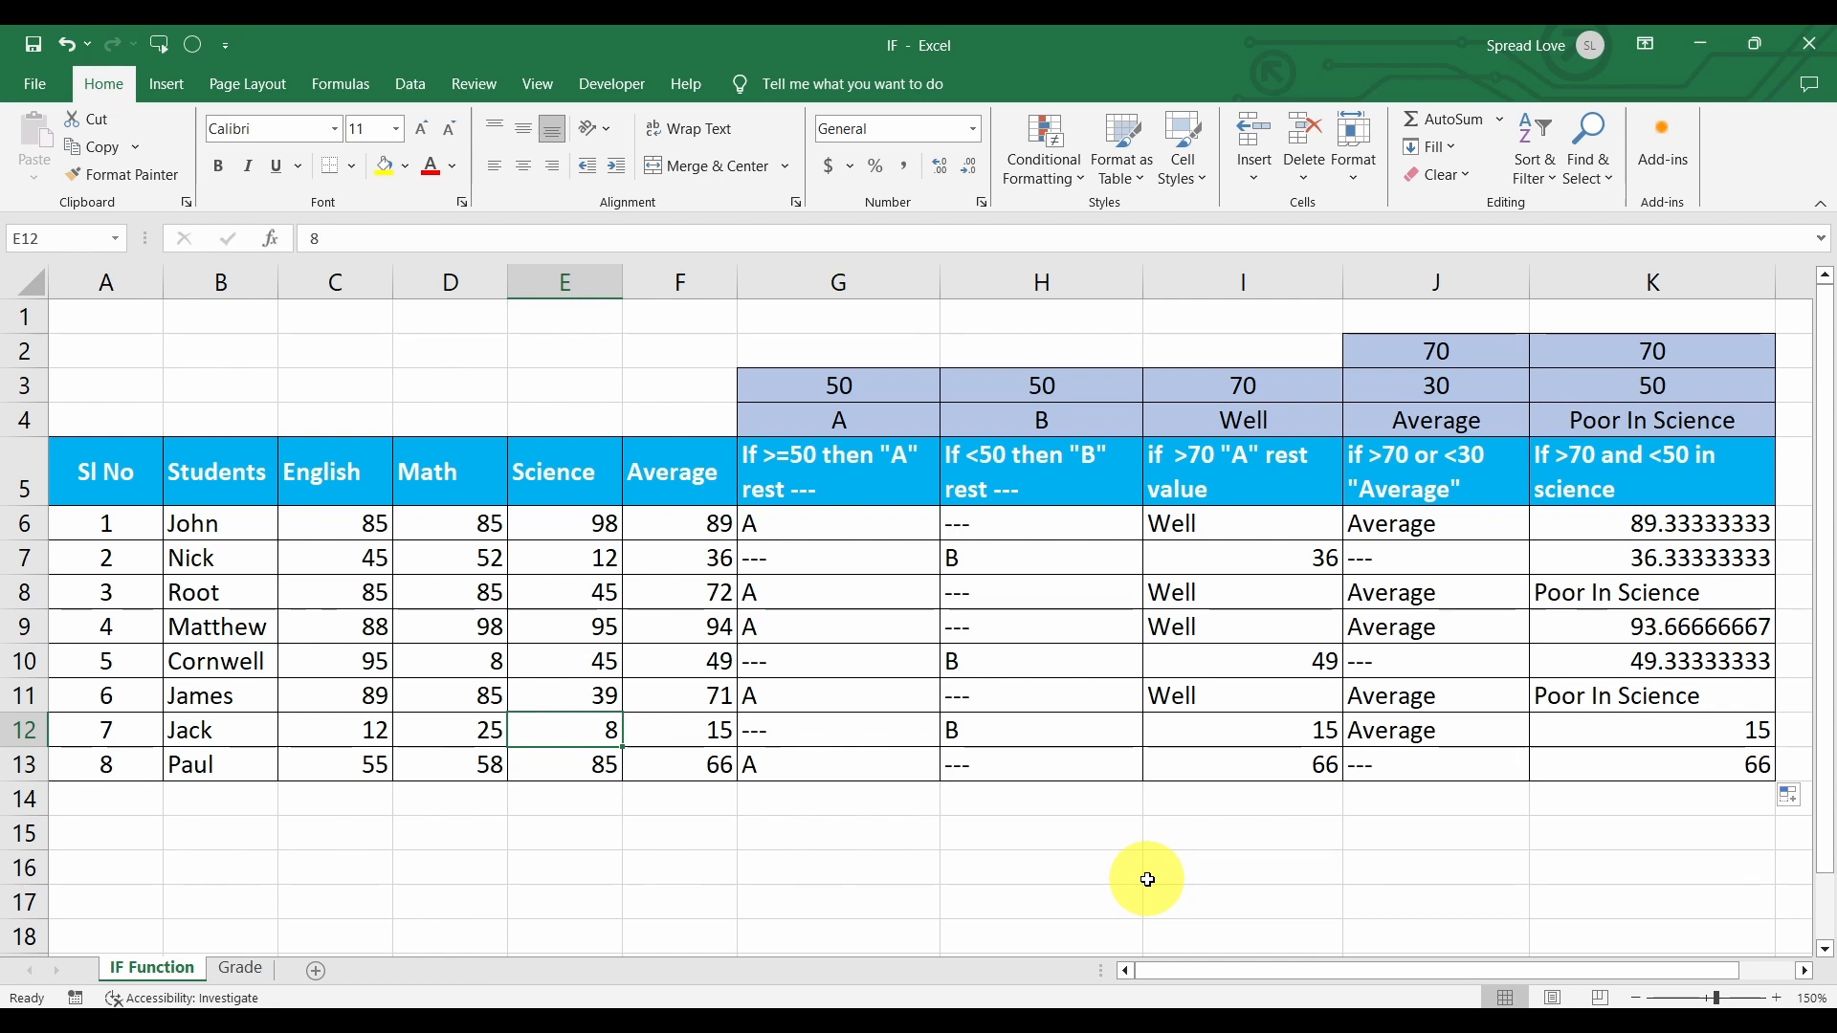
On the Grade sheet, enter =AVERAGE(C9:E9) in F9 under Total % and fill it down to F16.
left_click(243, 972)
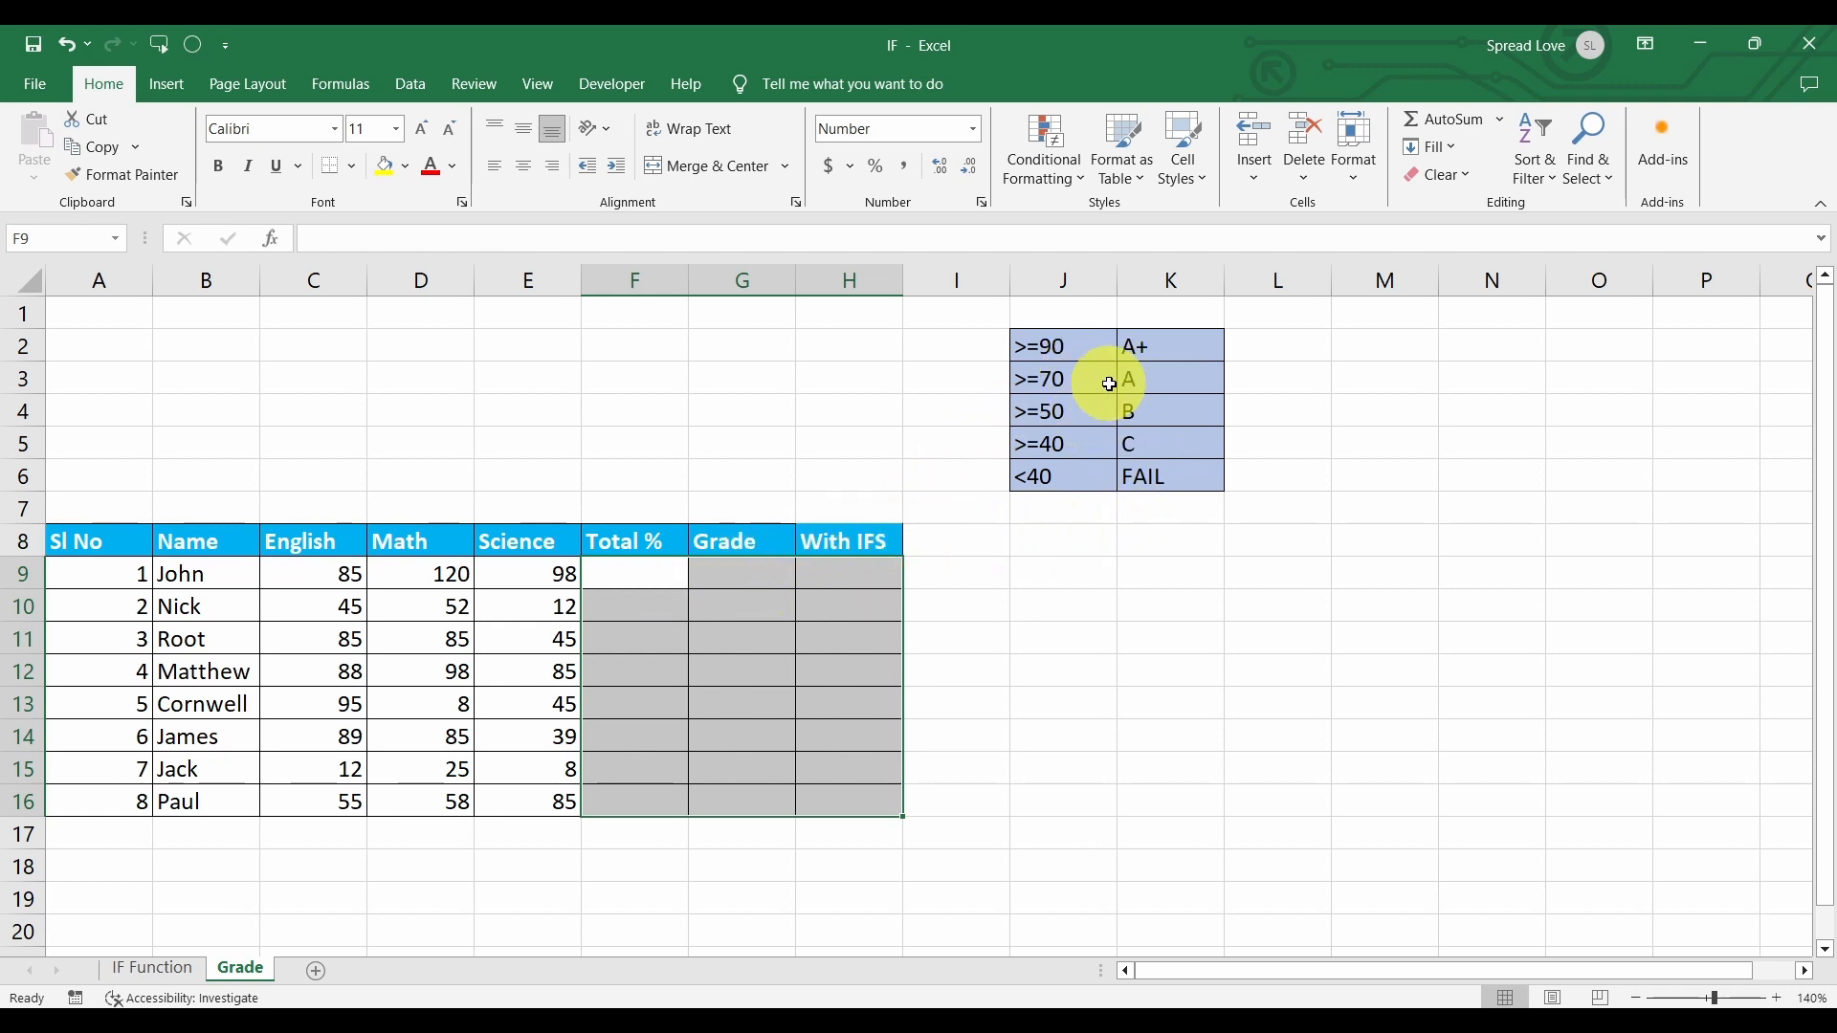
left_click(637, 579)
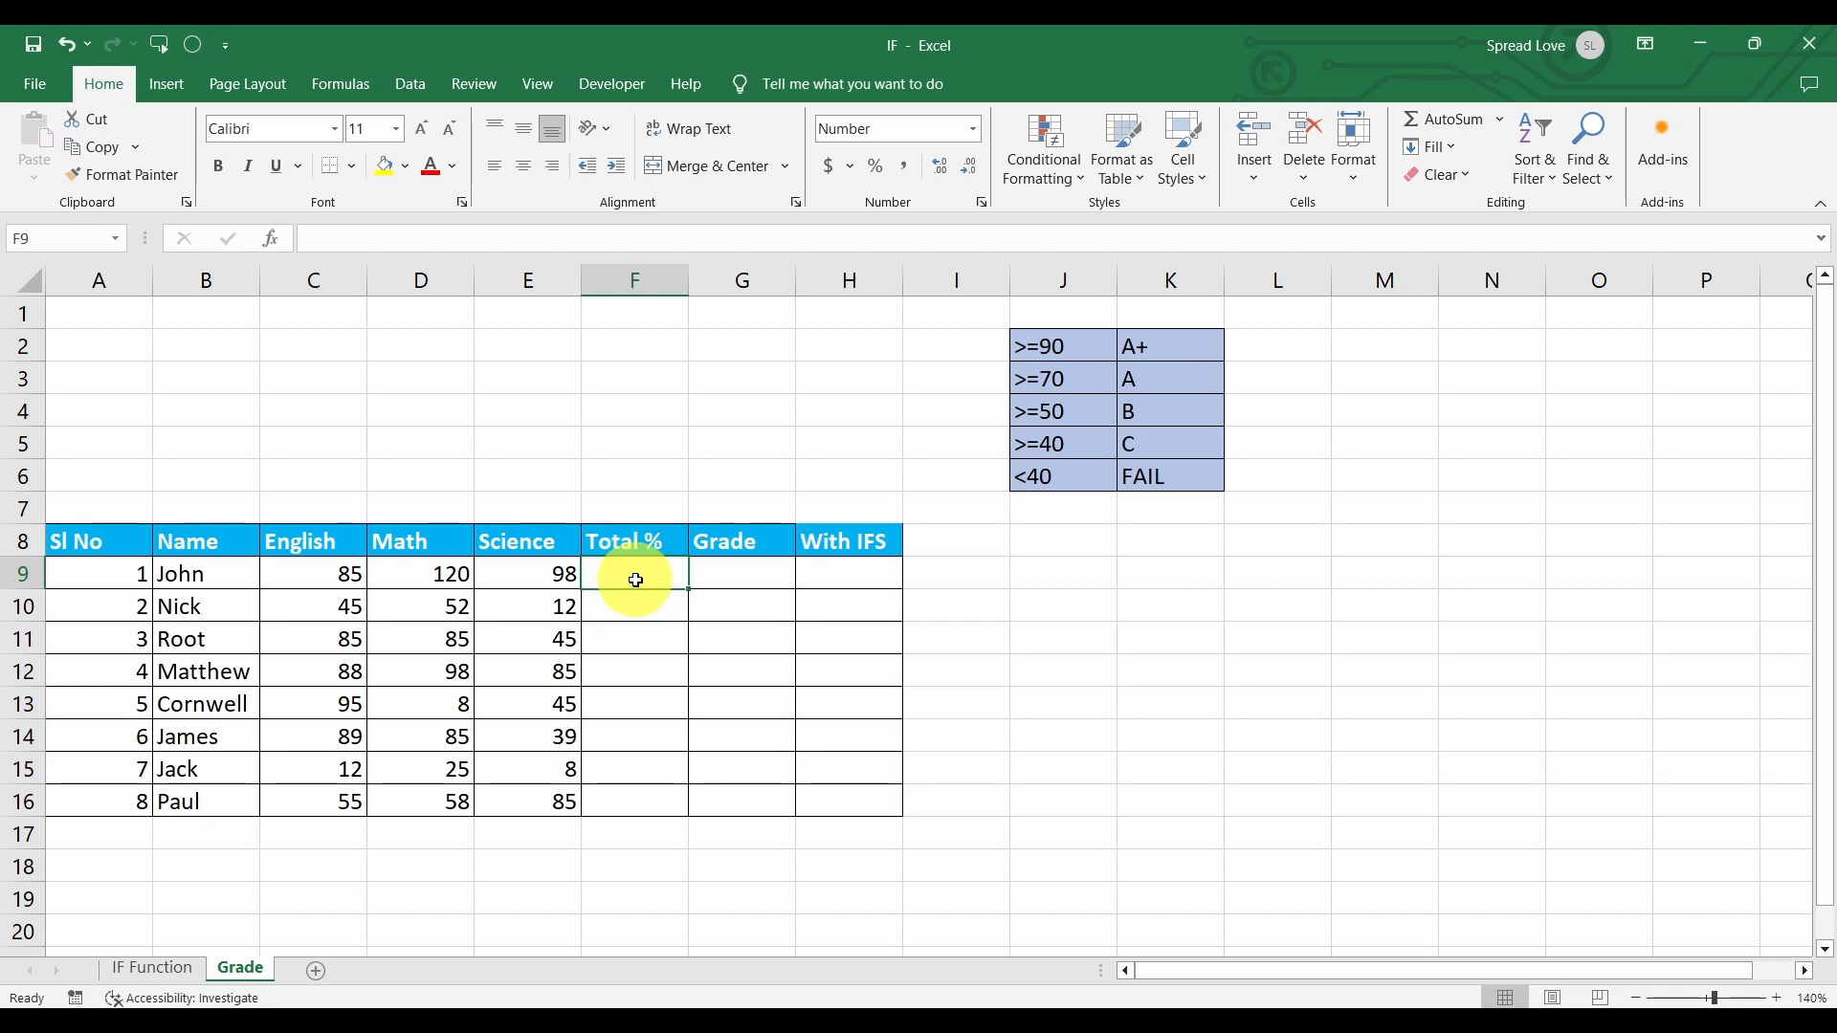
type("=aver")
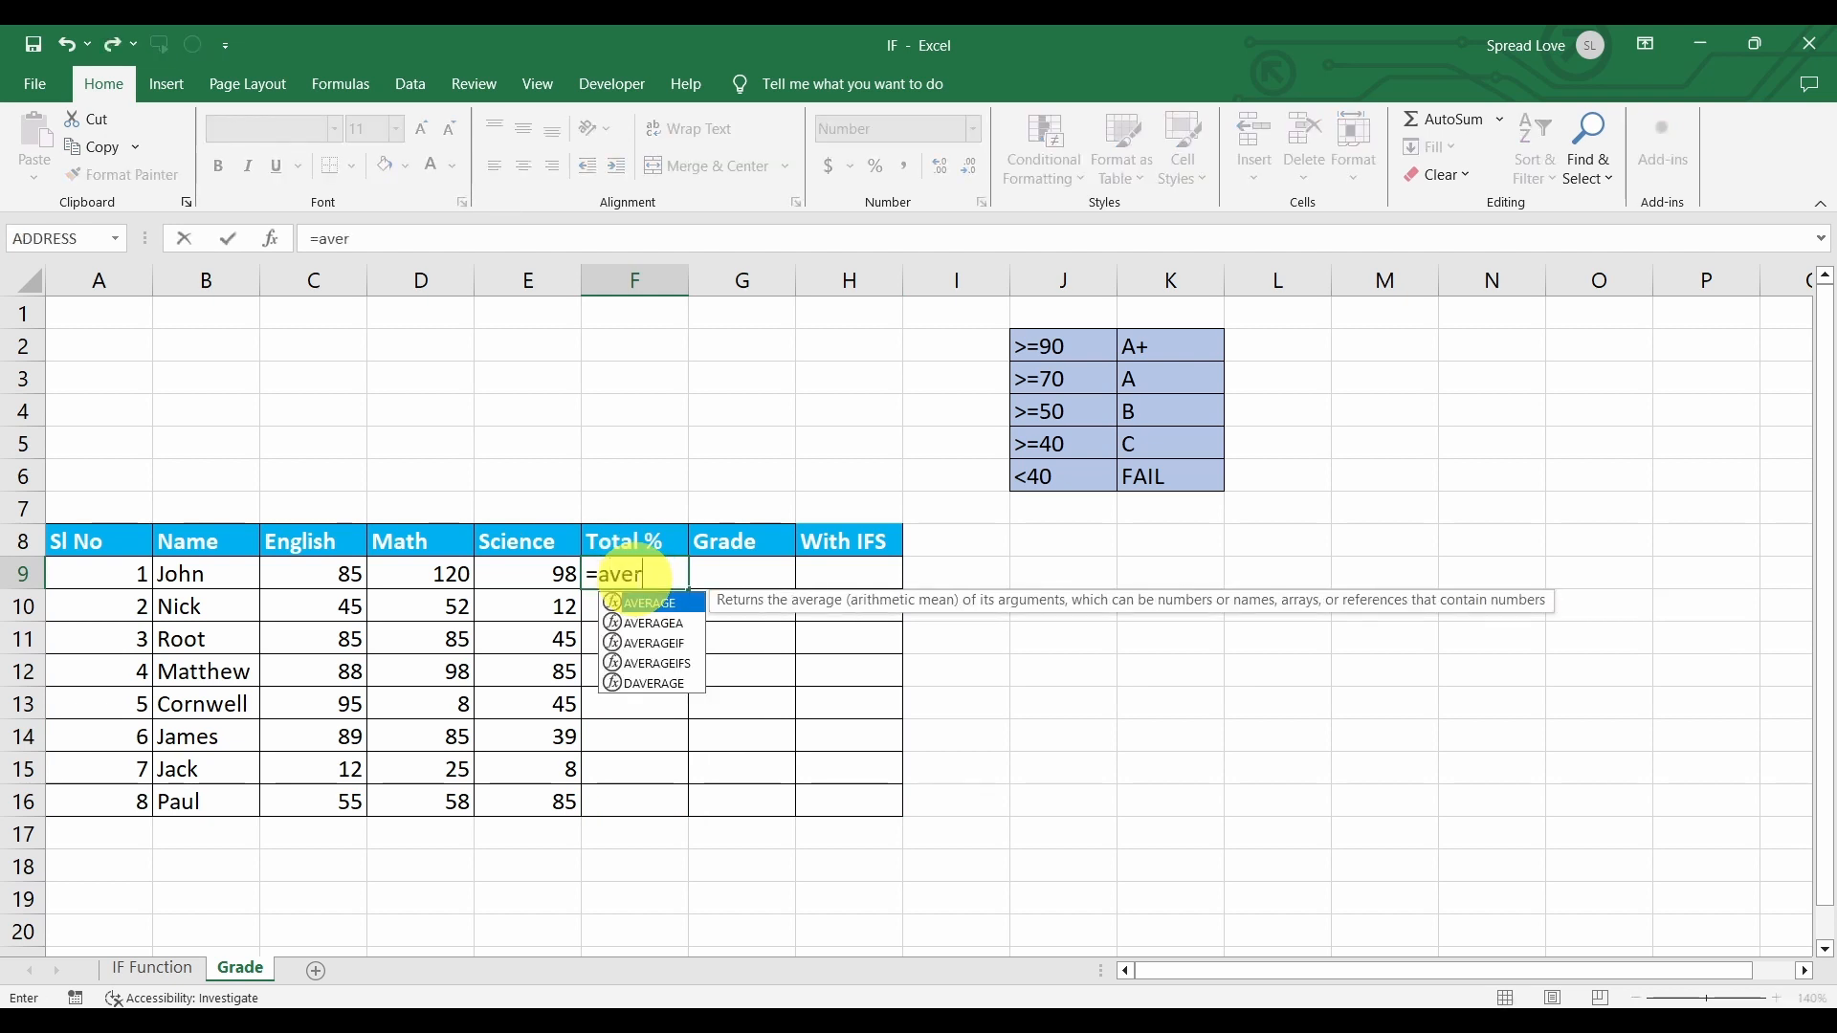
type("a")
key("Tab")
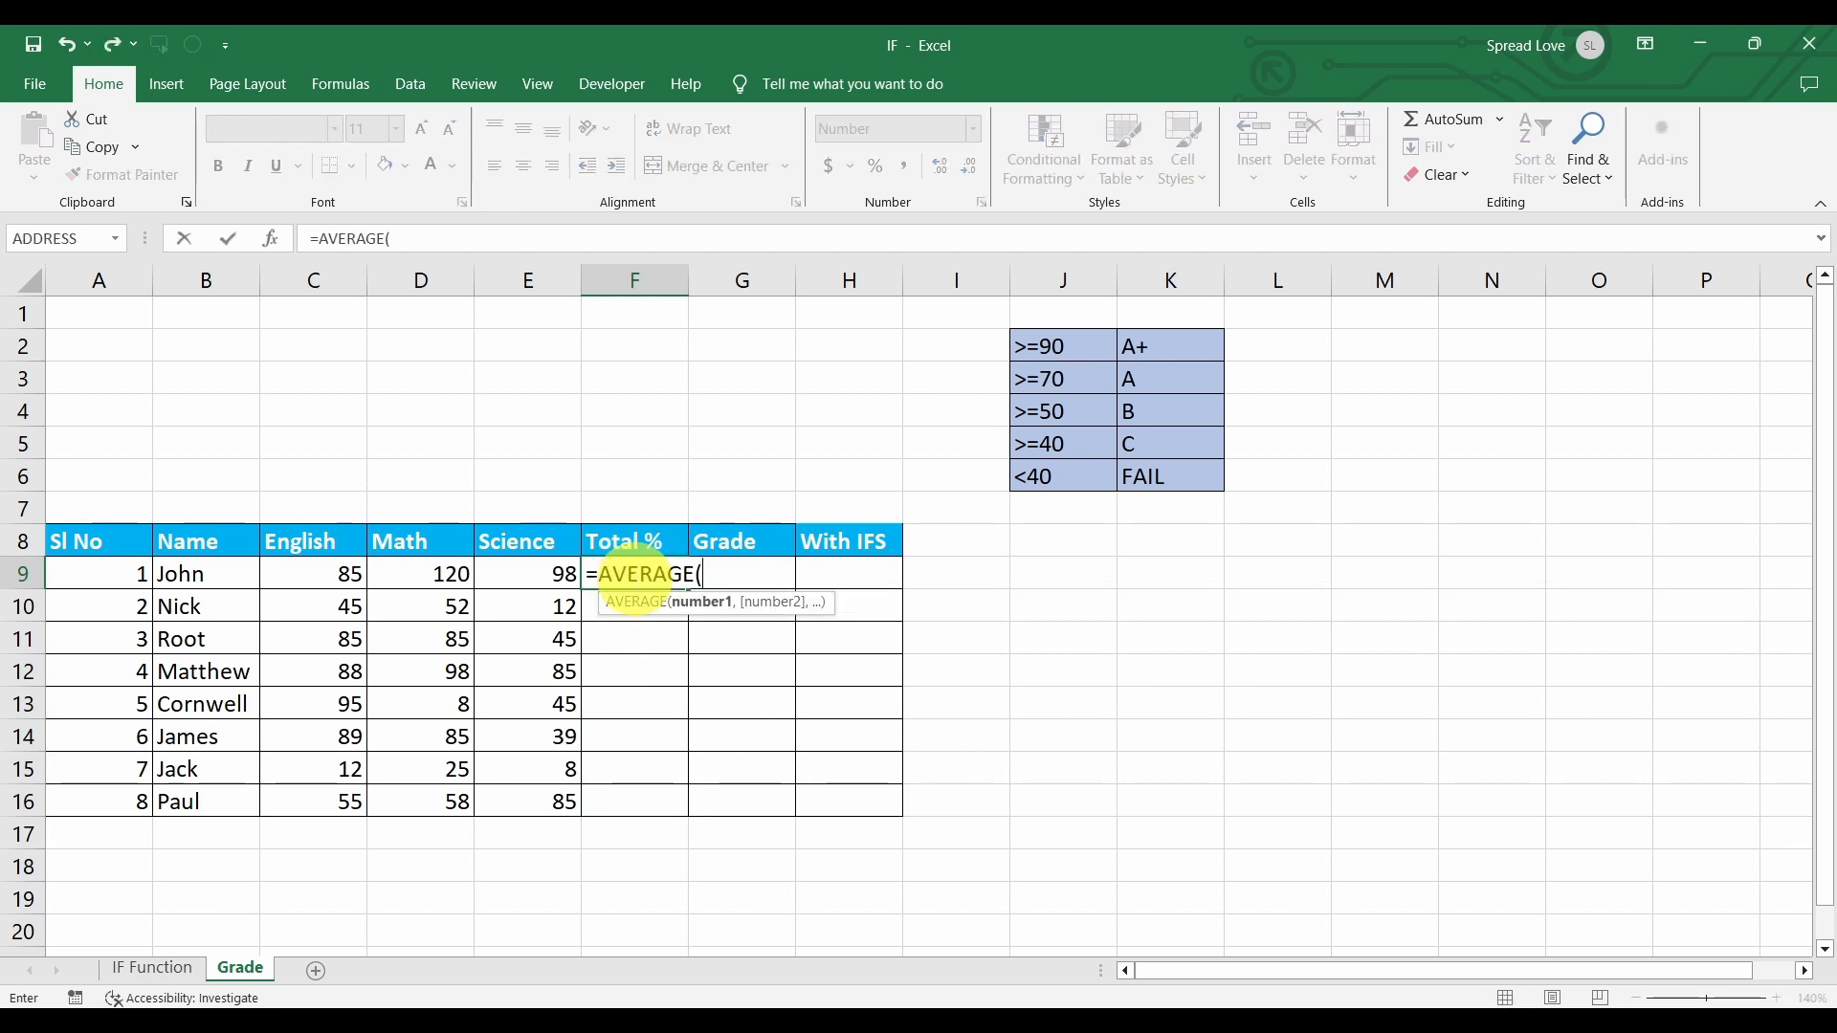
left_click_drag(330, 577, 525, 574)
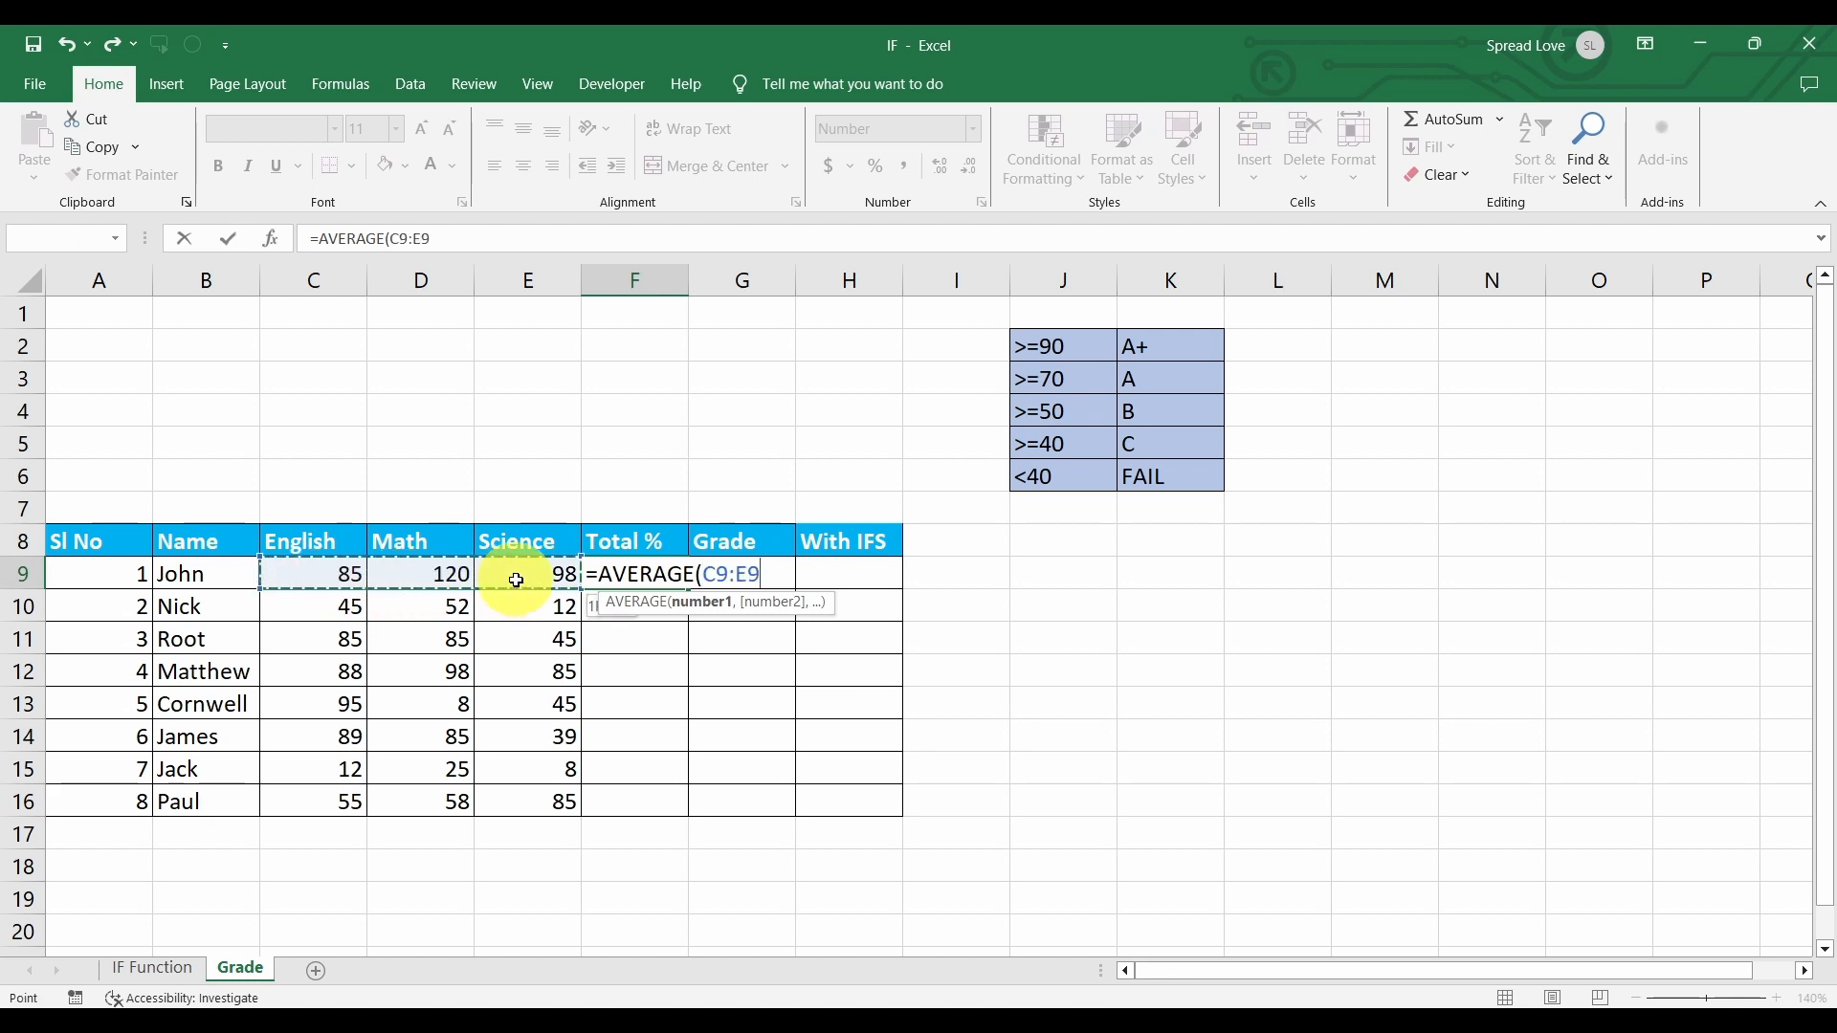
key("Return")
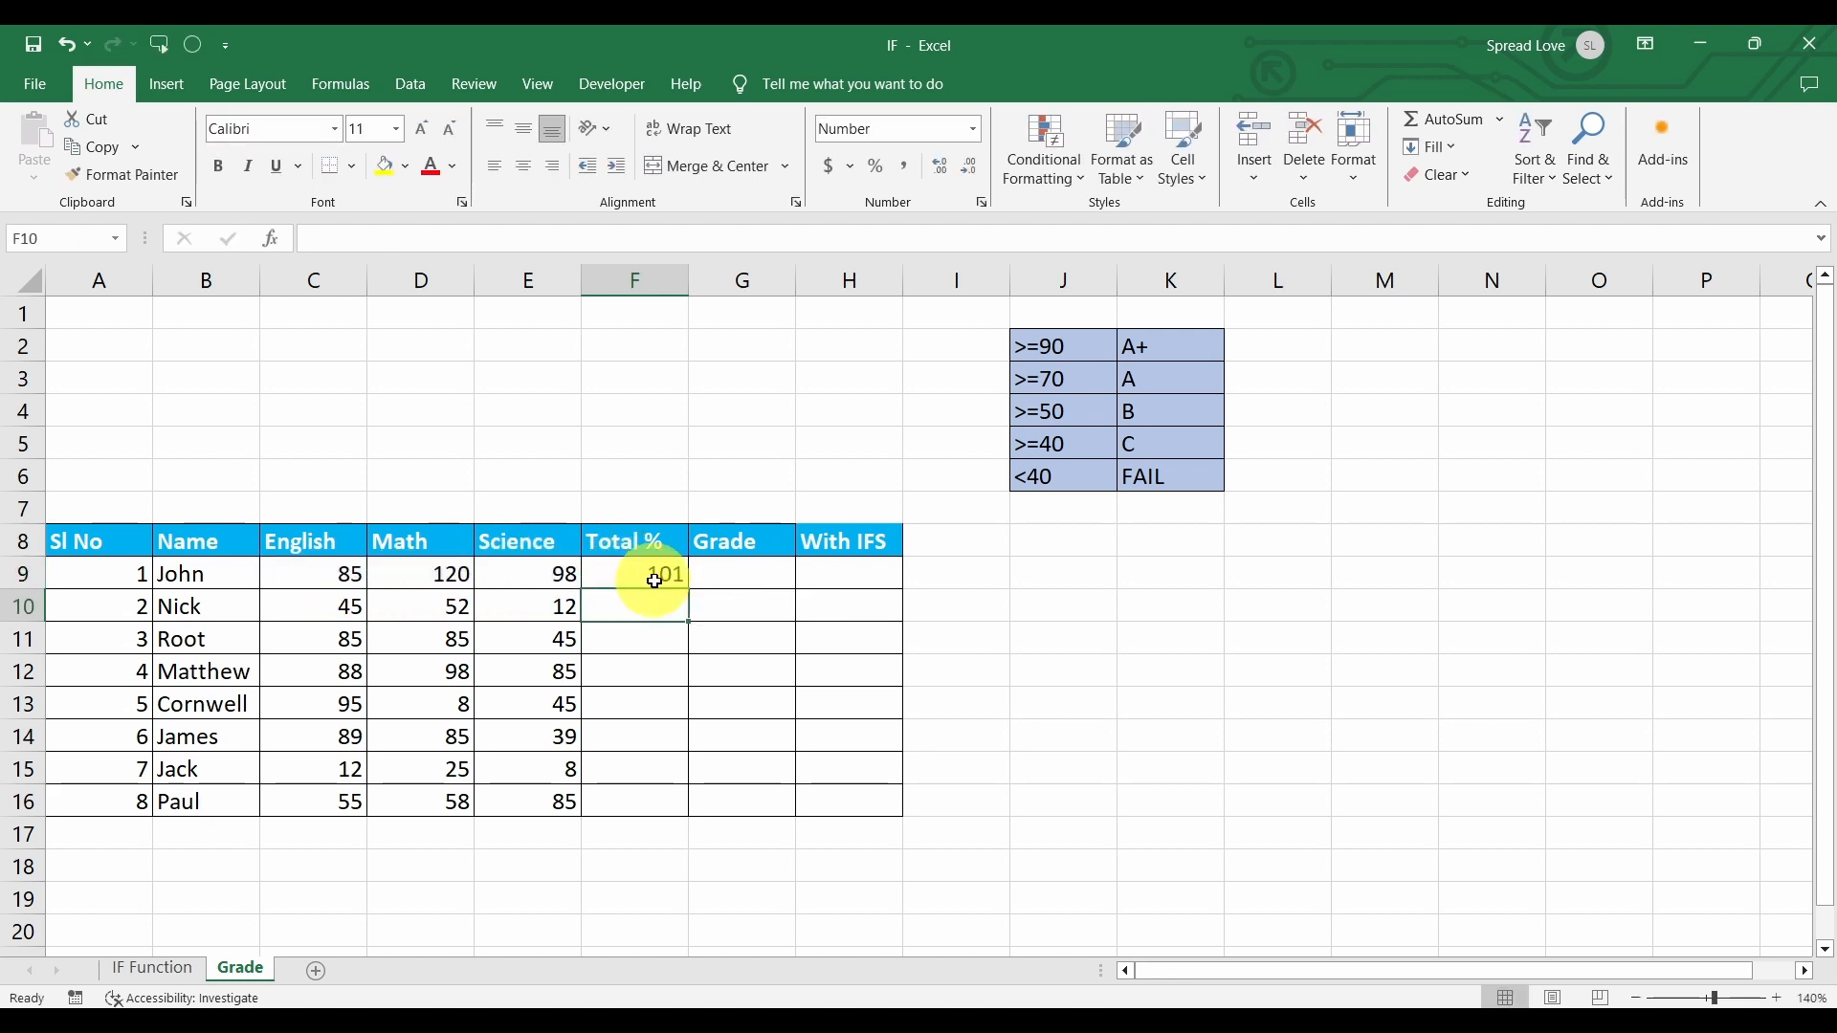
left_click(651, 574)
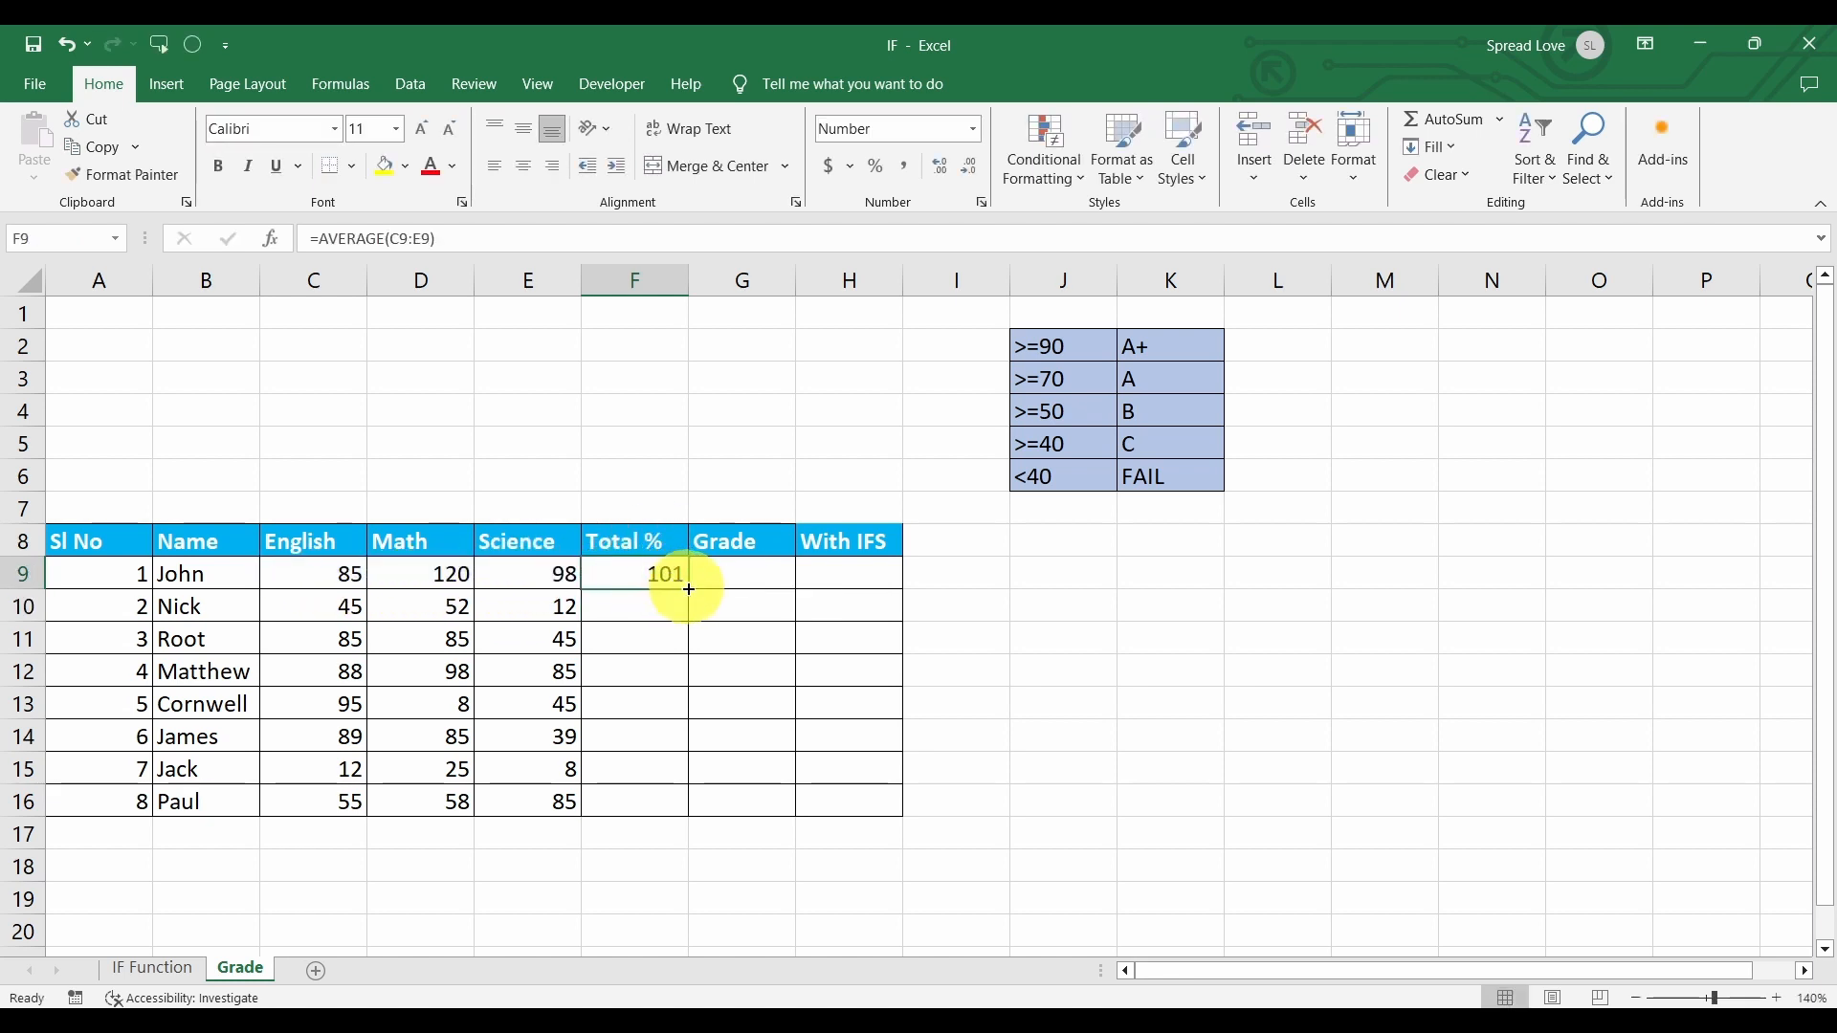
double_click(684, 590)
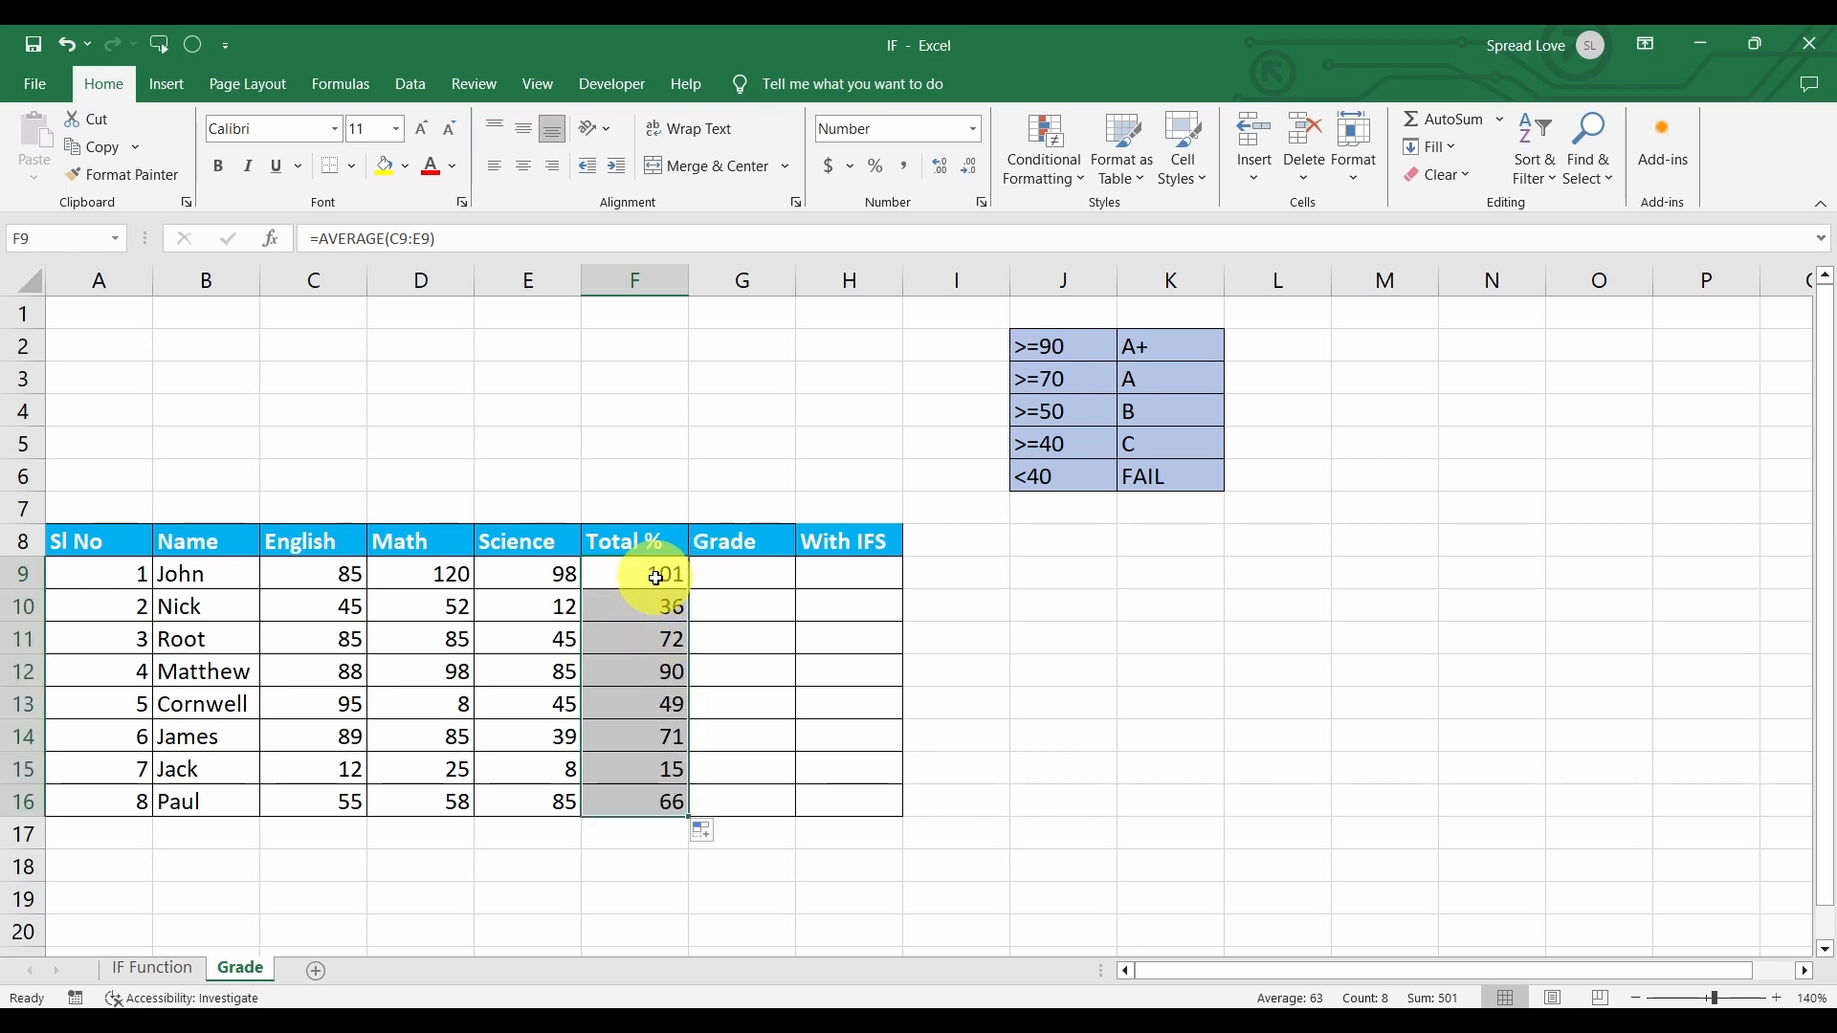
Set the Math mark in D9 to 90.
double_click(411, 578)
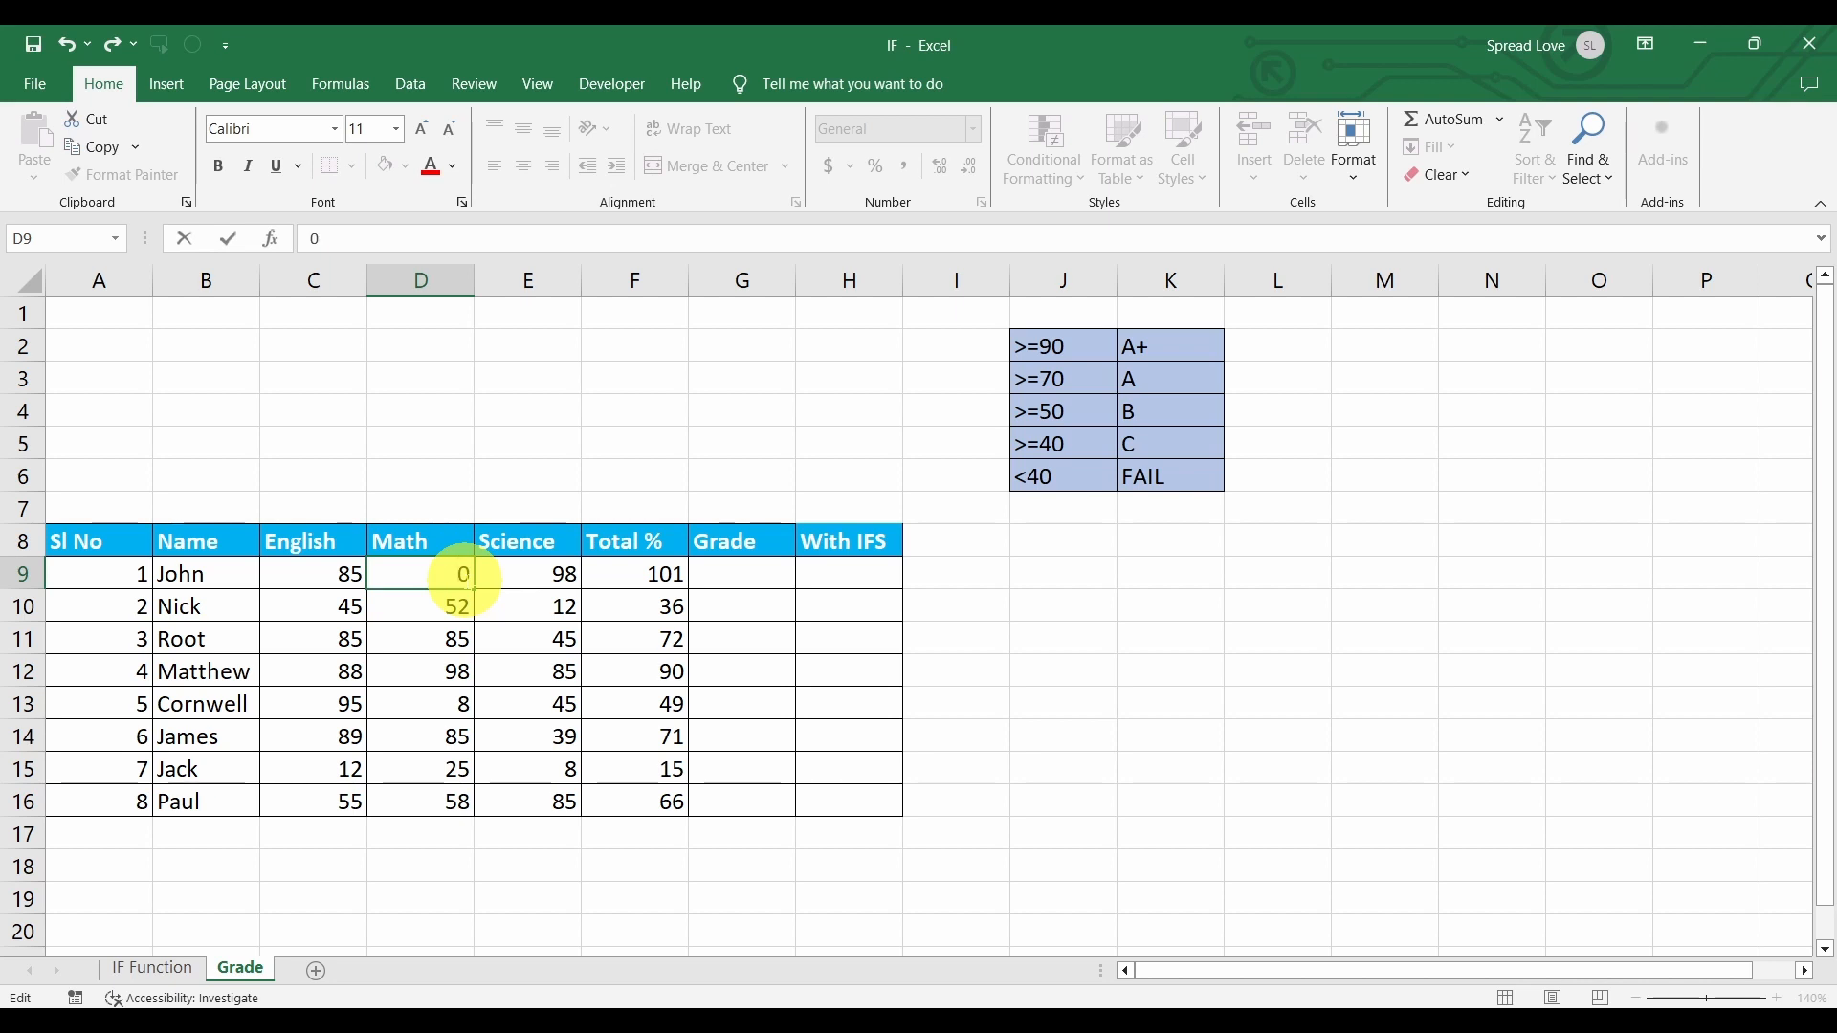
type("9")
left_click(624, 599)
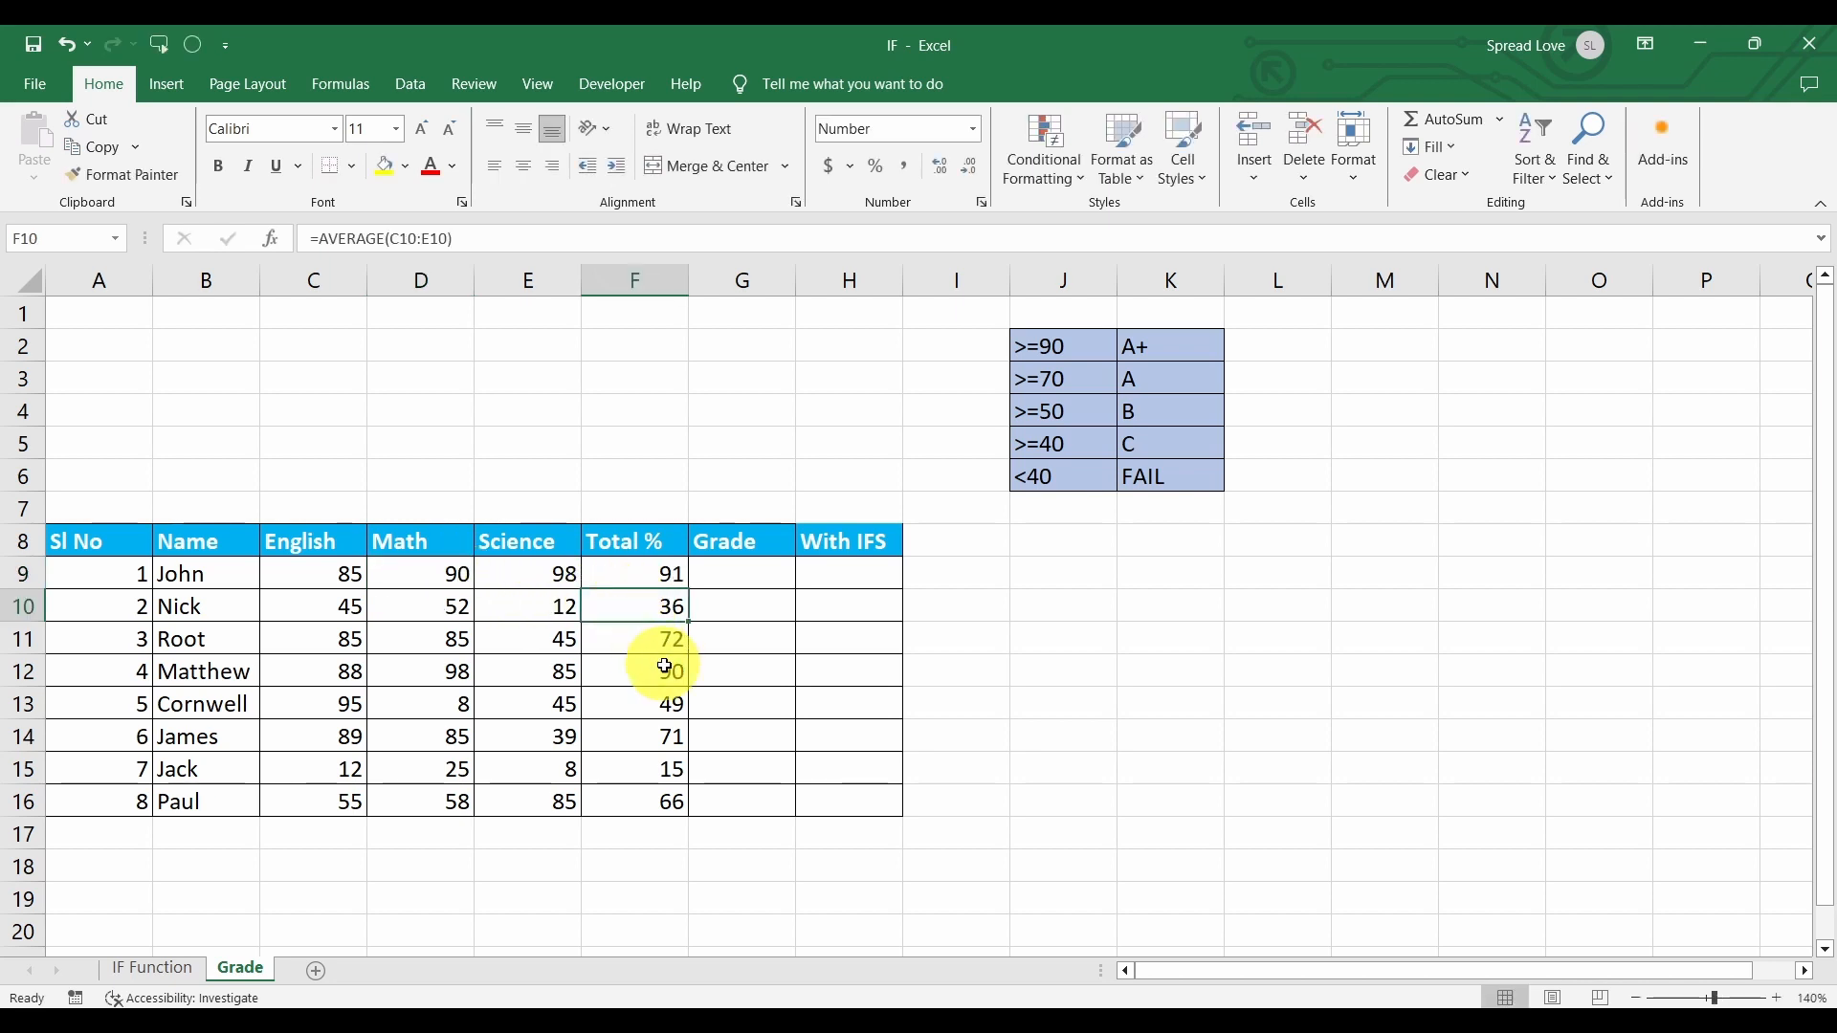
Start an IF formula in G9 under Grade that tests F9>=90 and returns "A+" when true.
left_click(724, 577)
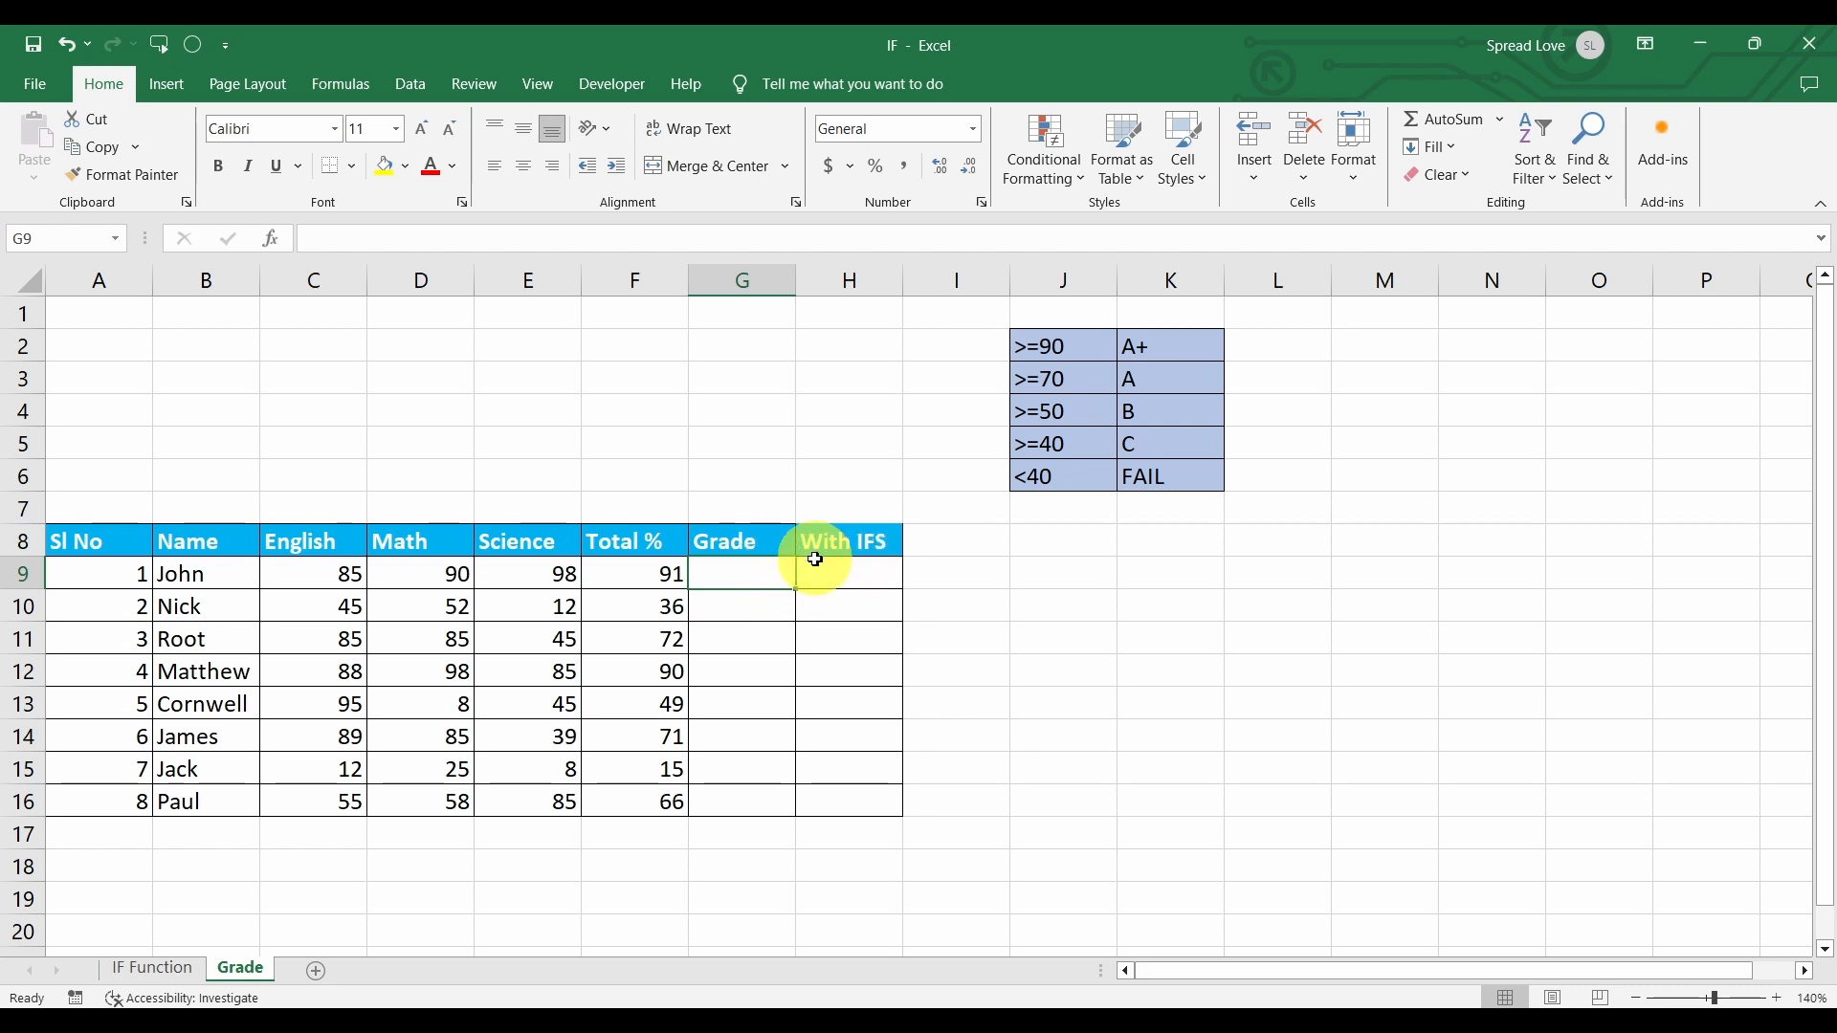
type("=if")
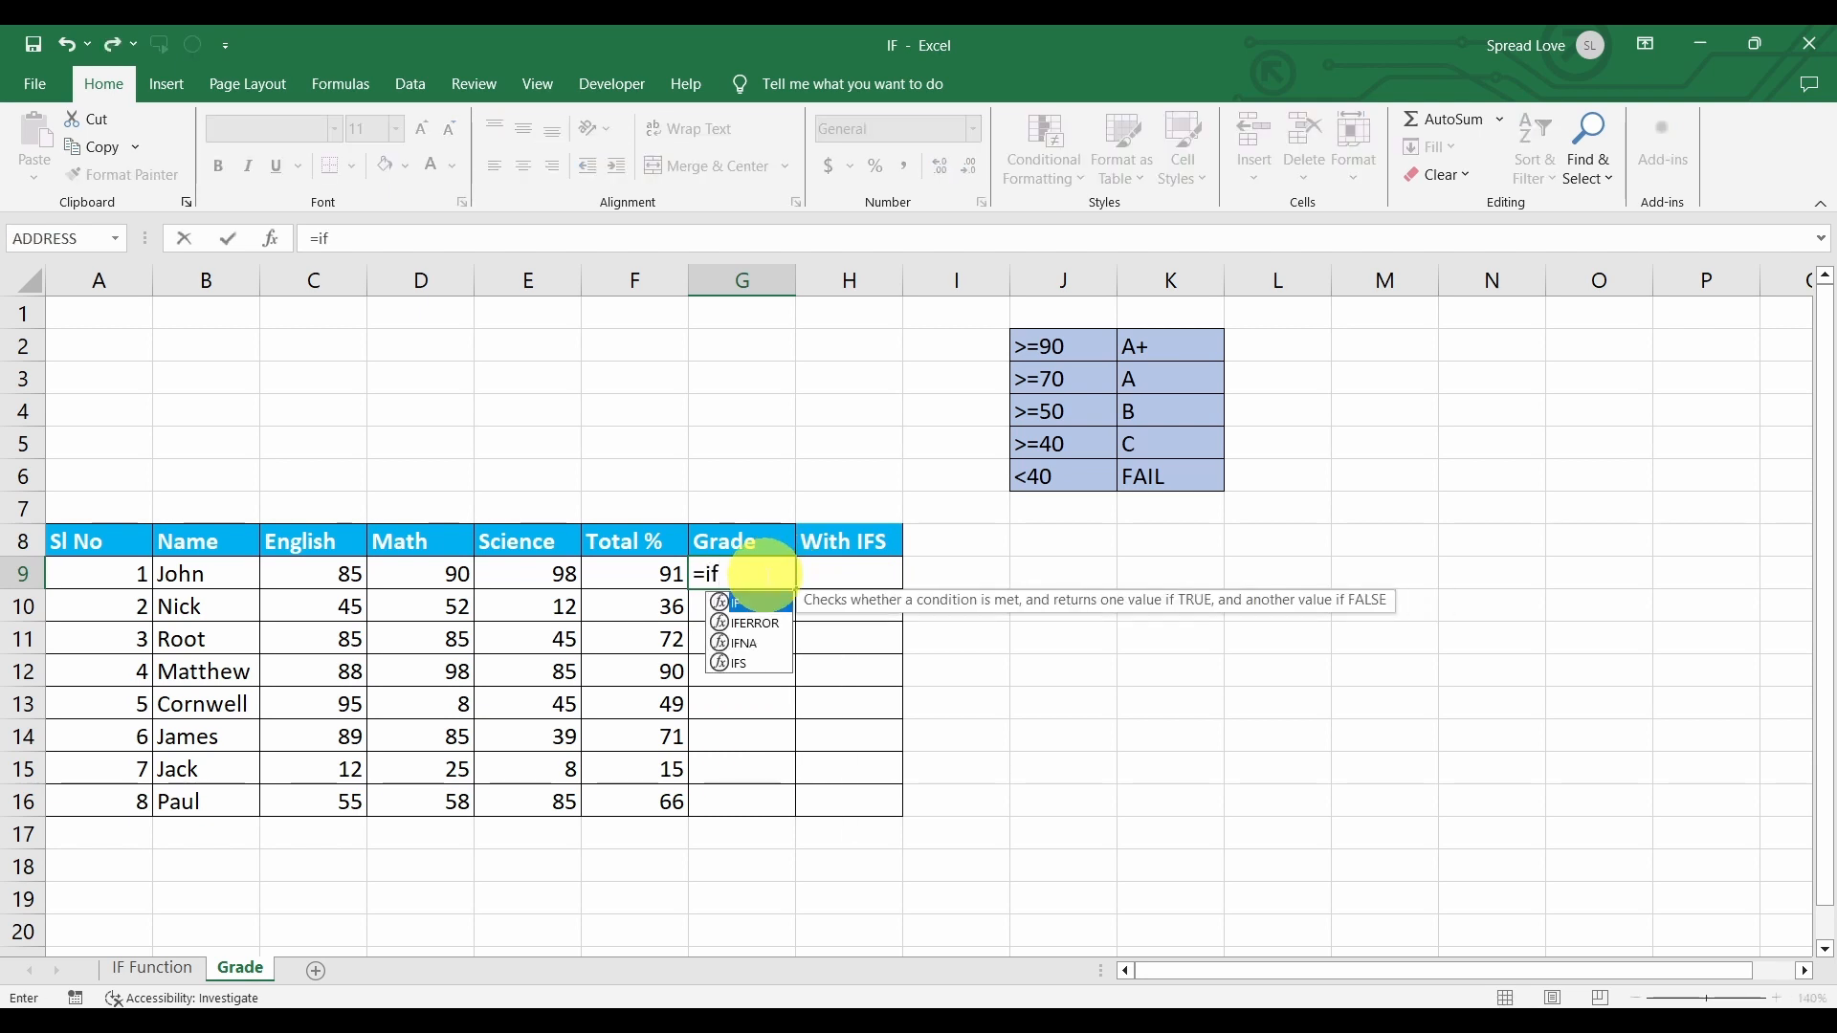
key("Tab")
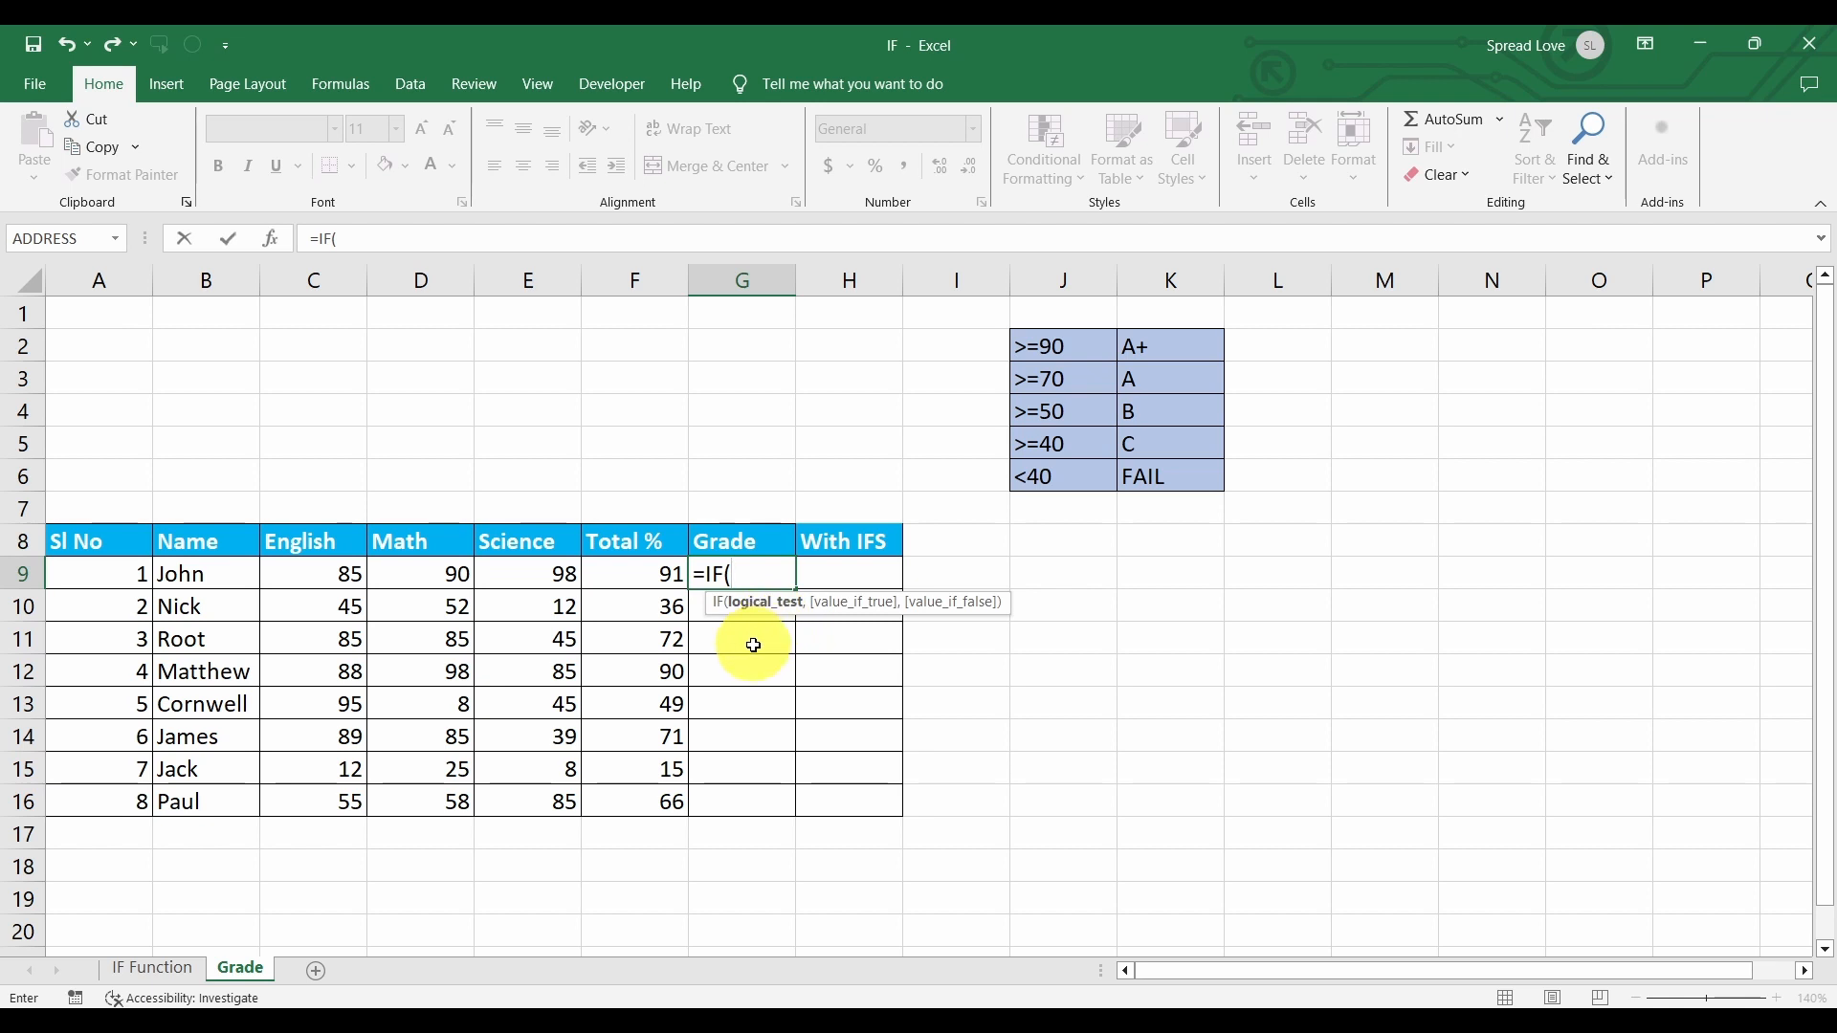
left_click(605, 581)
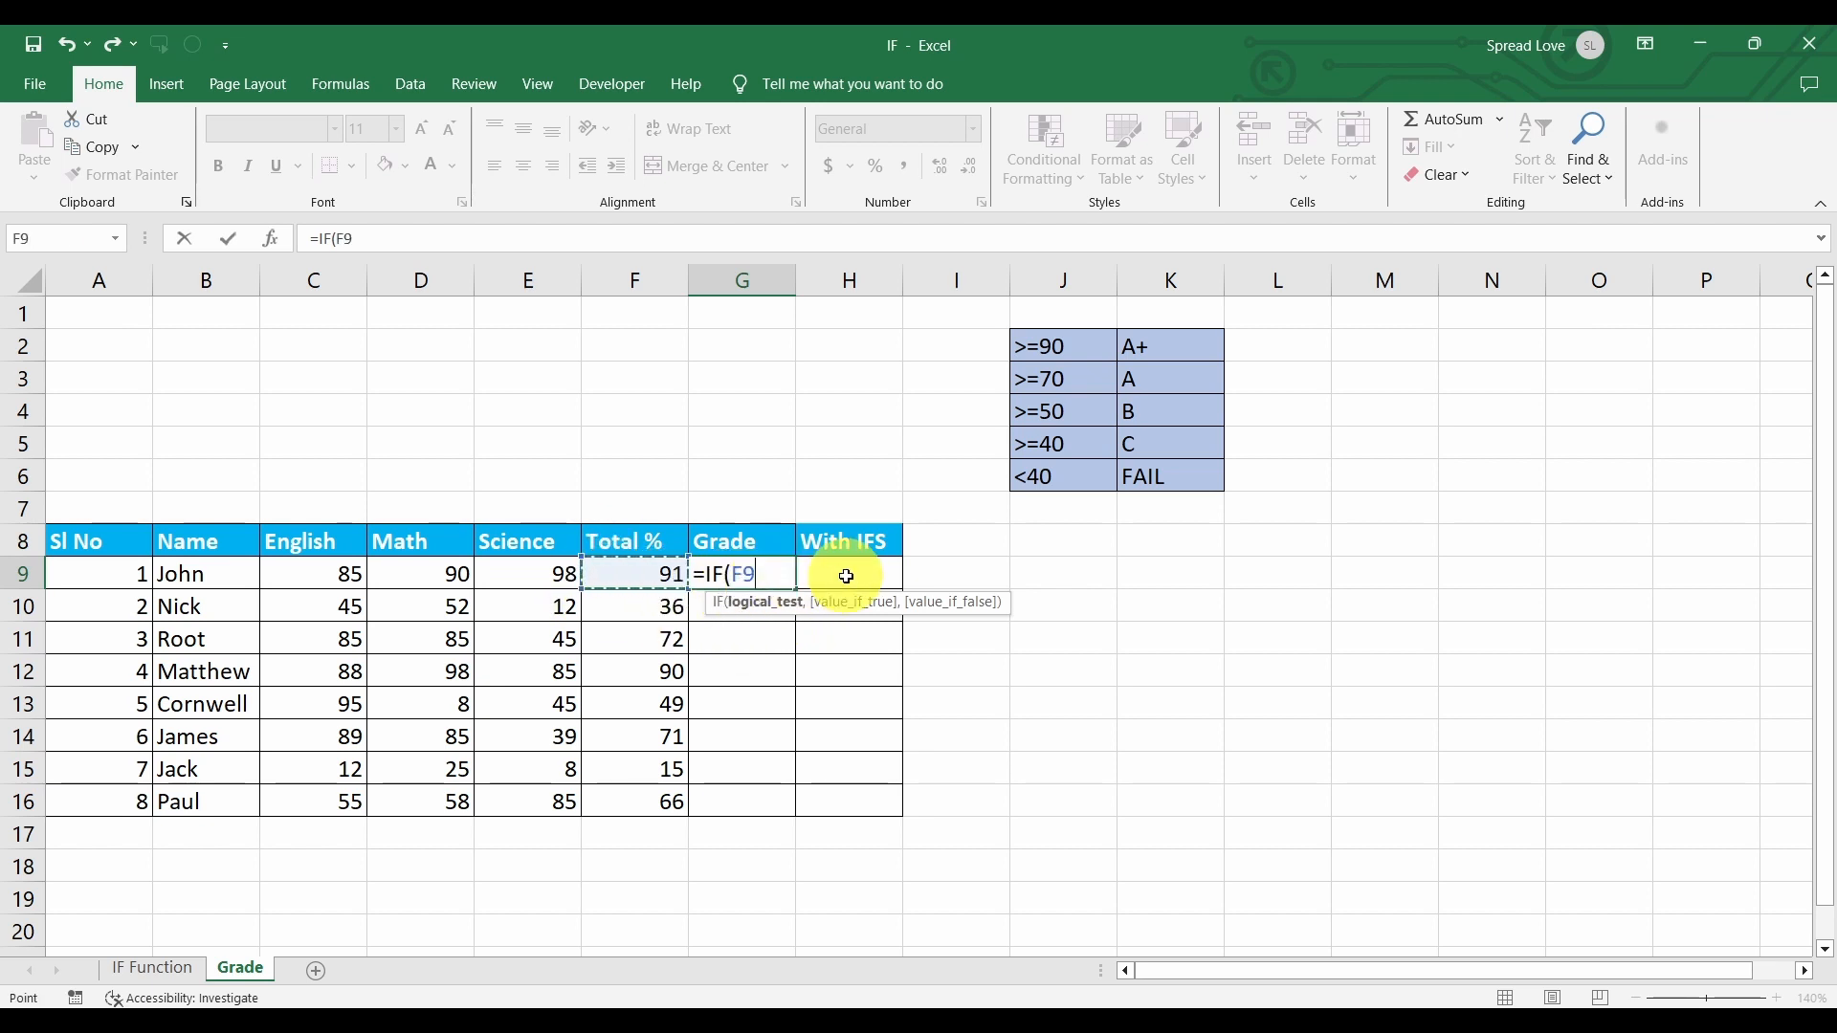
type(">=90")
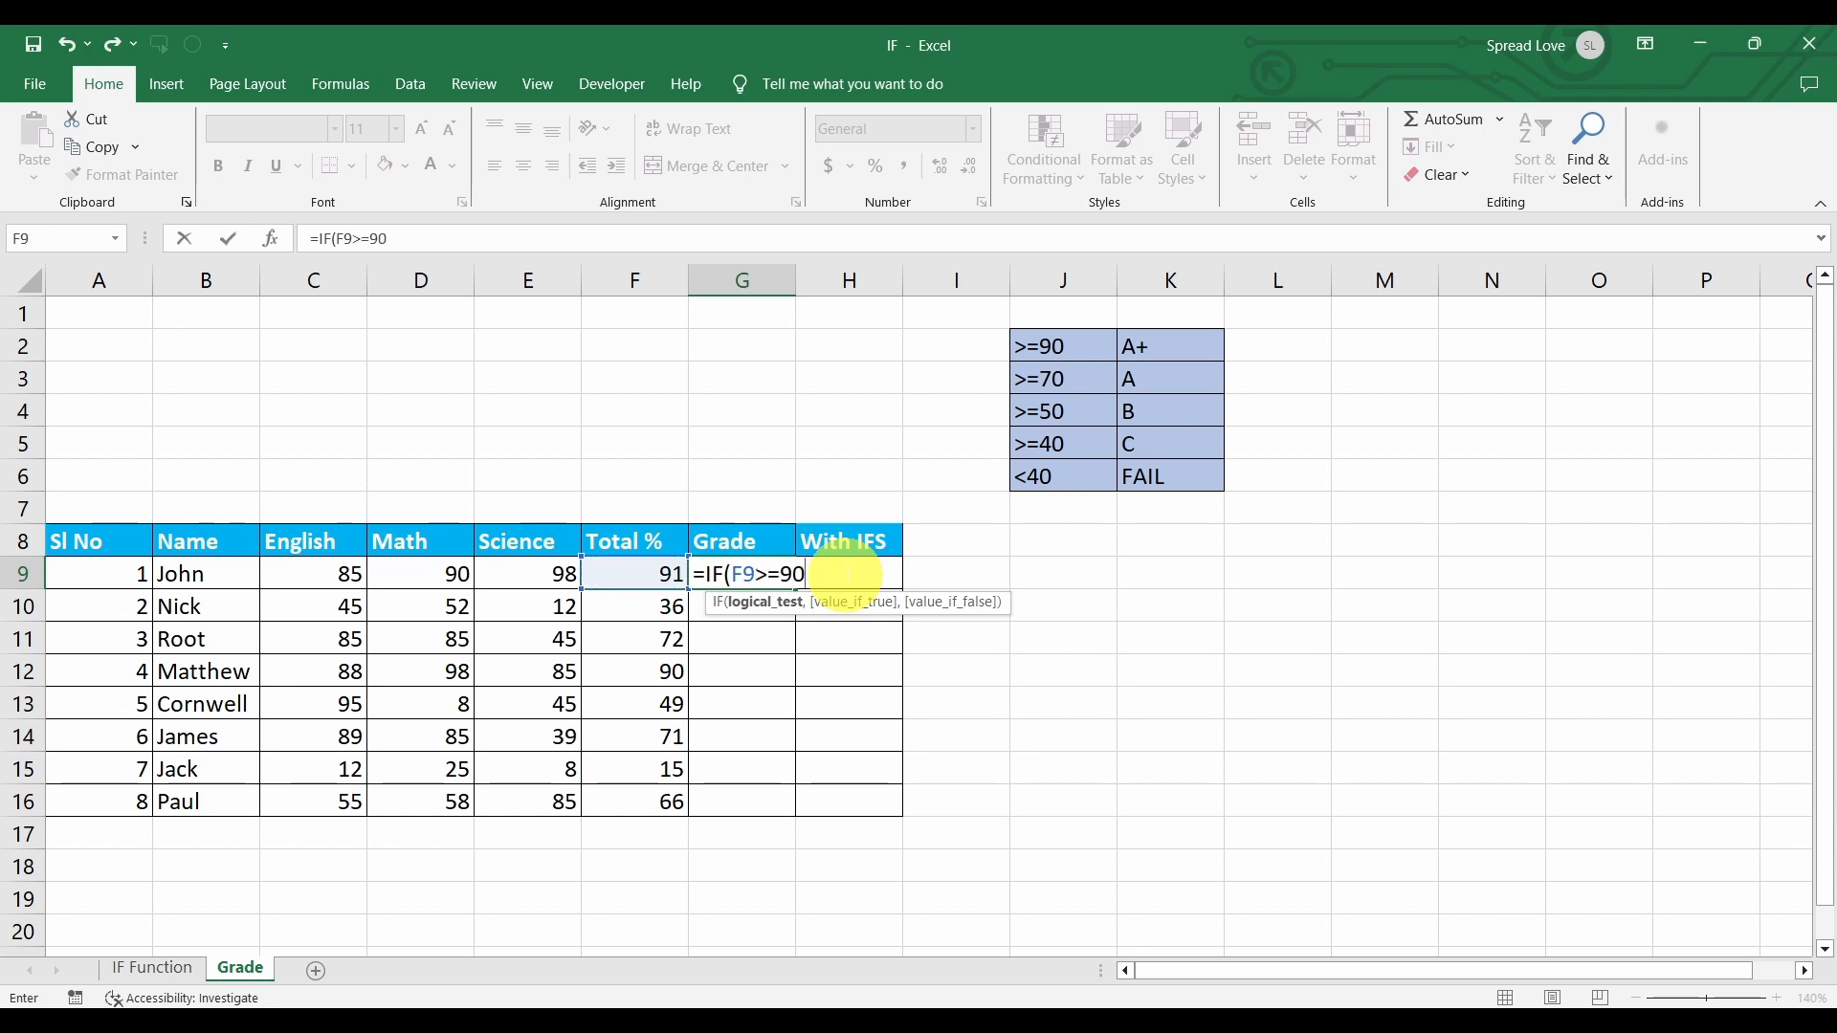
type(",\"A")
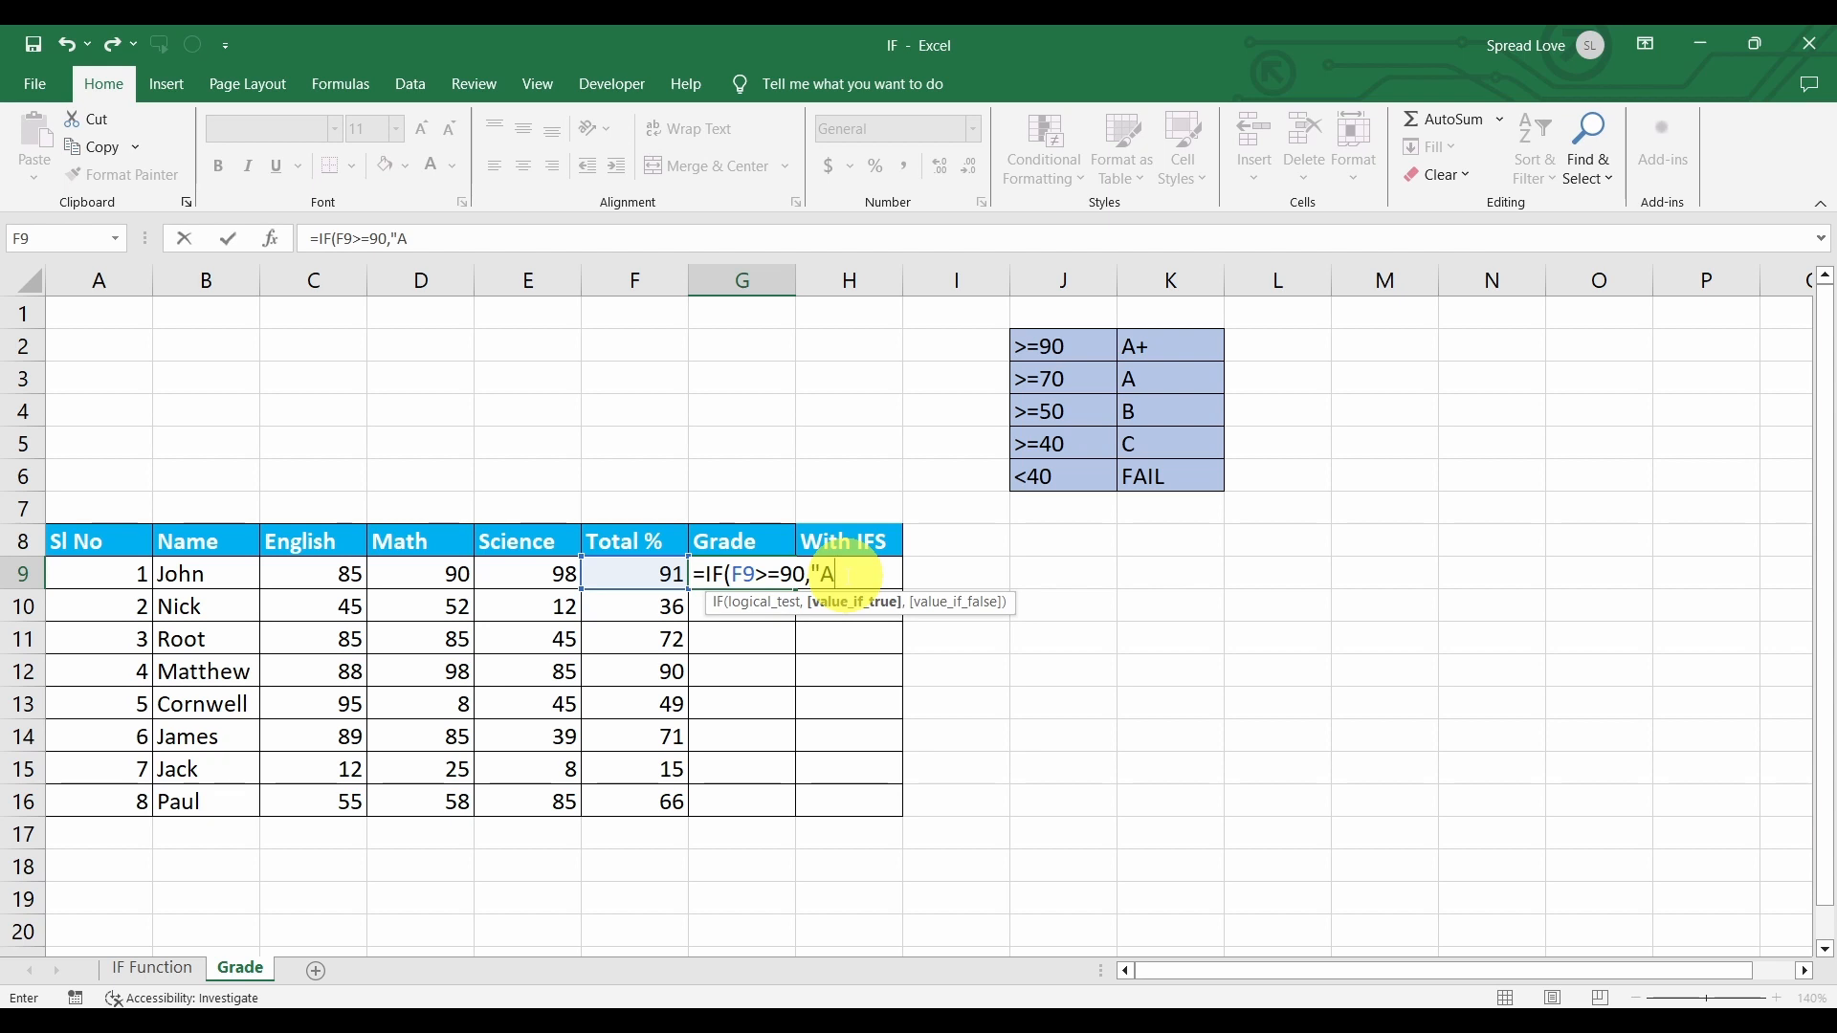
type("+\",")
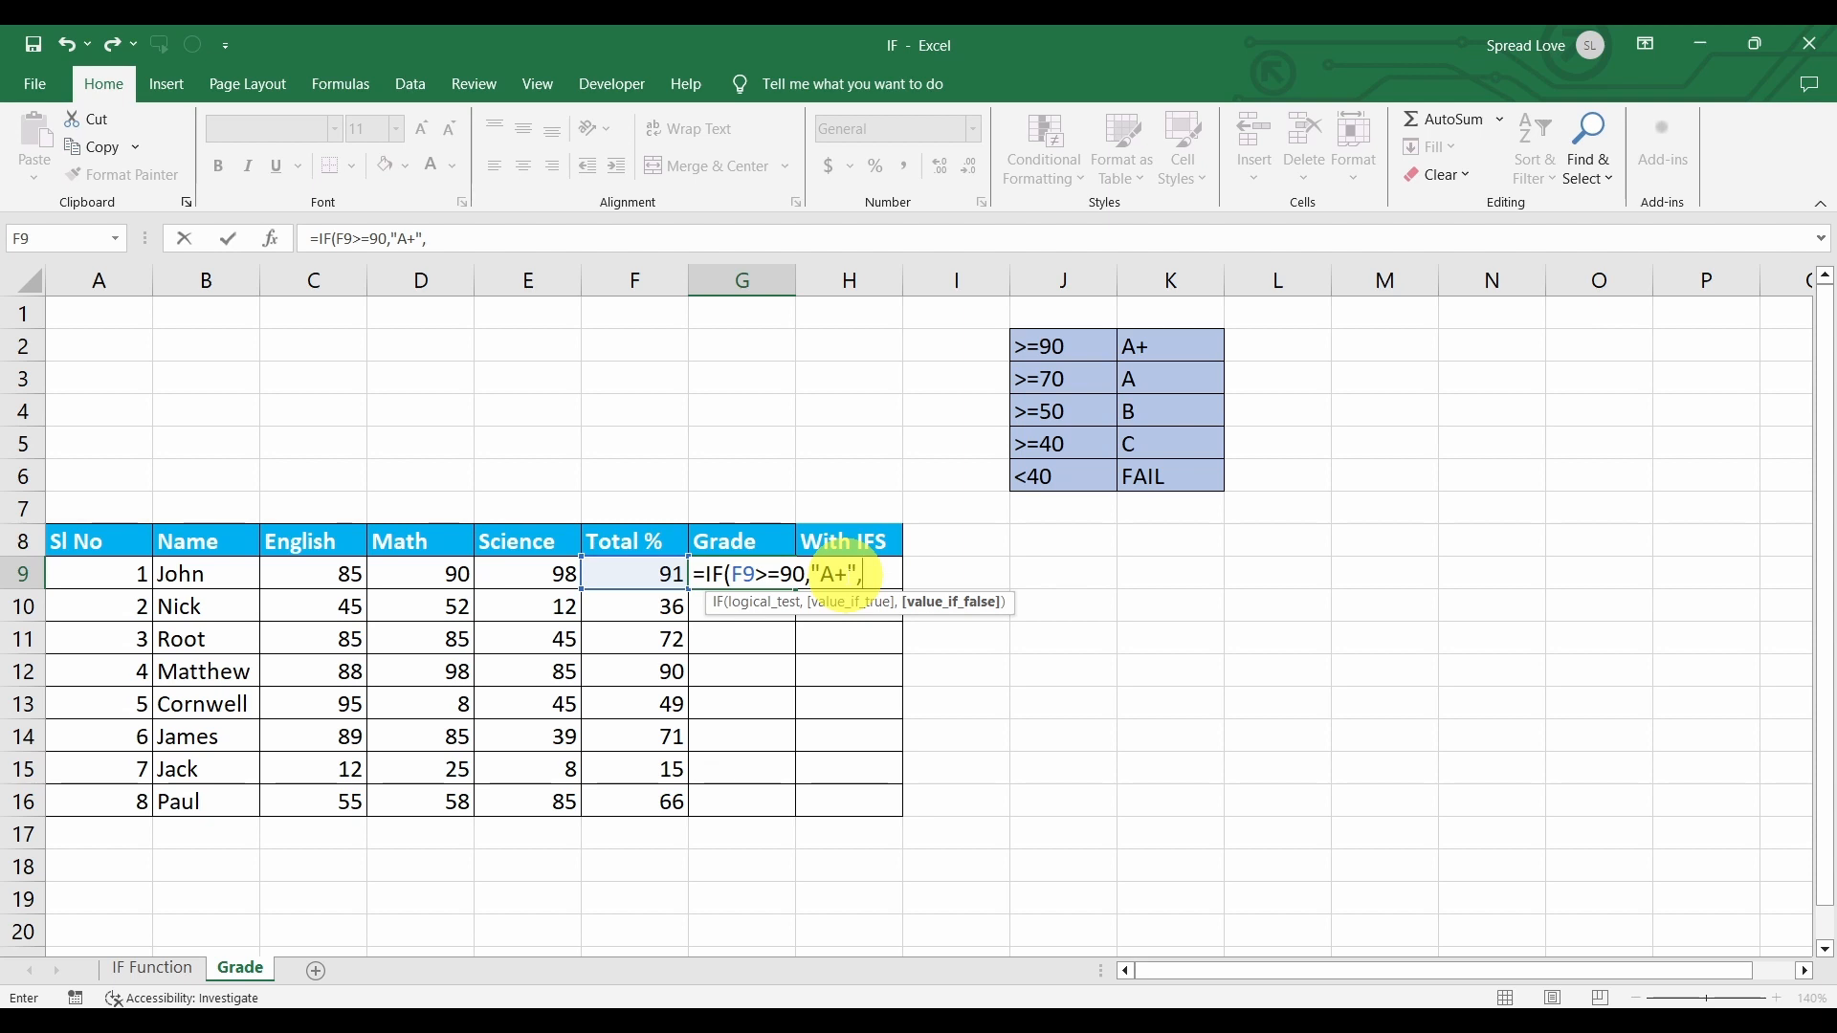
Nest a second IF in the G9 formula that tests F9>70 and returns "A" when true.
type("IF(")
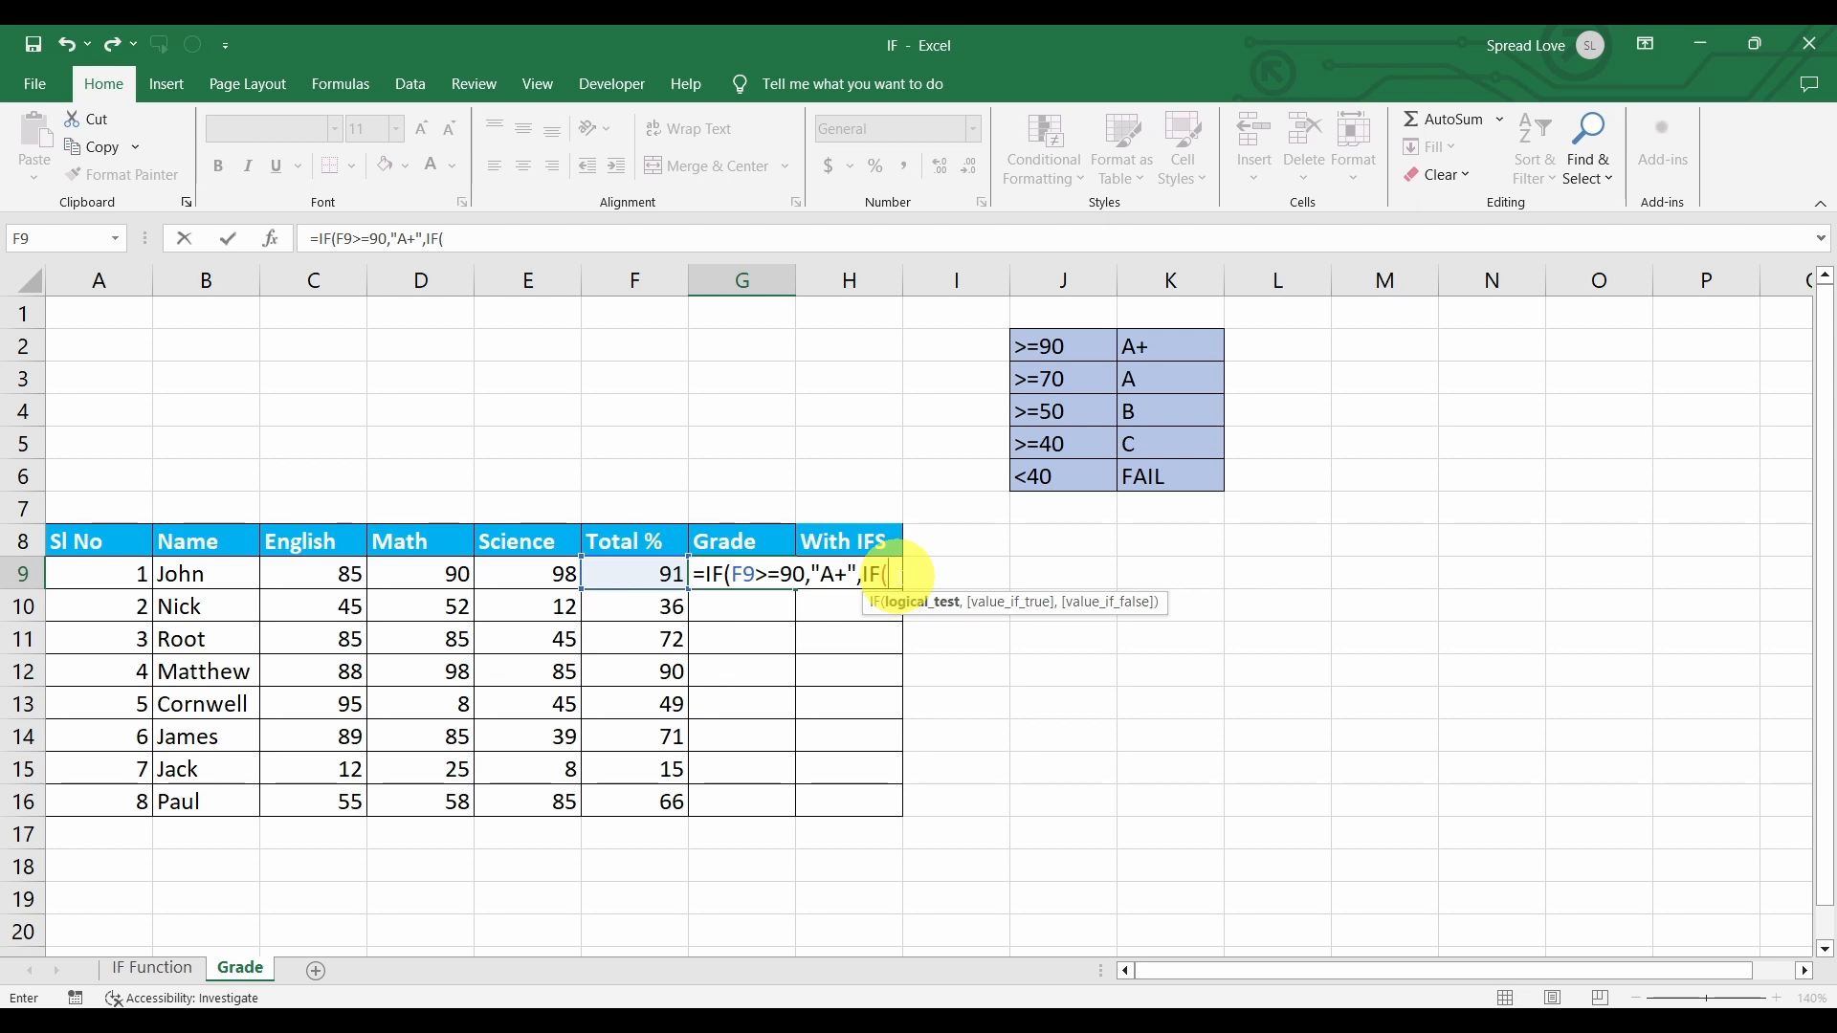
left_click(665, 575)
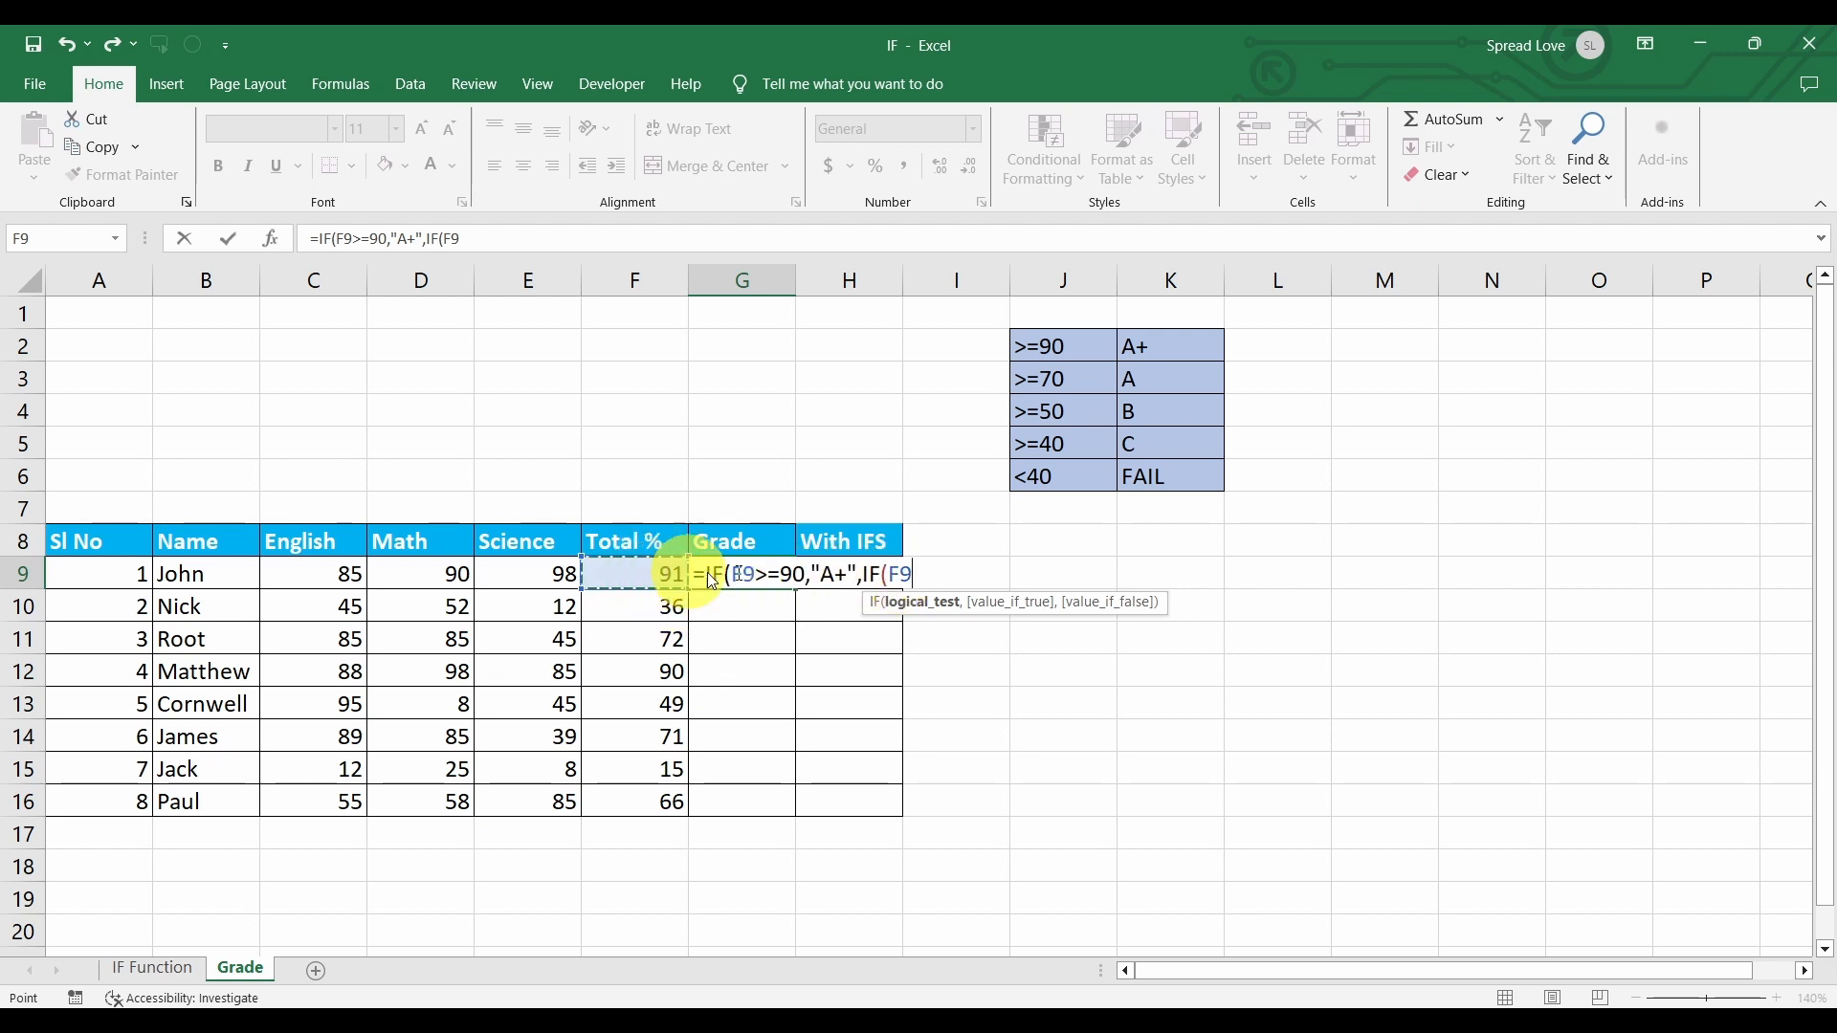
type(">")
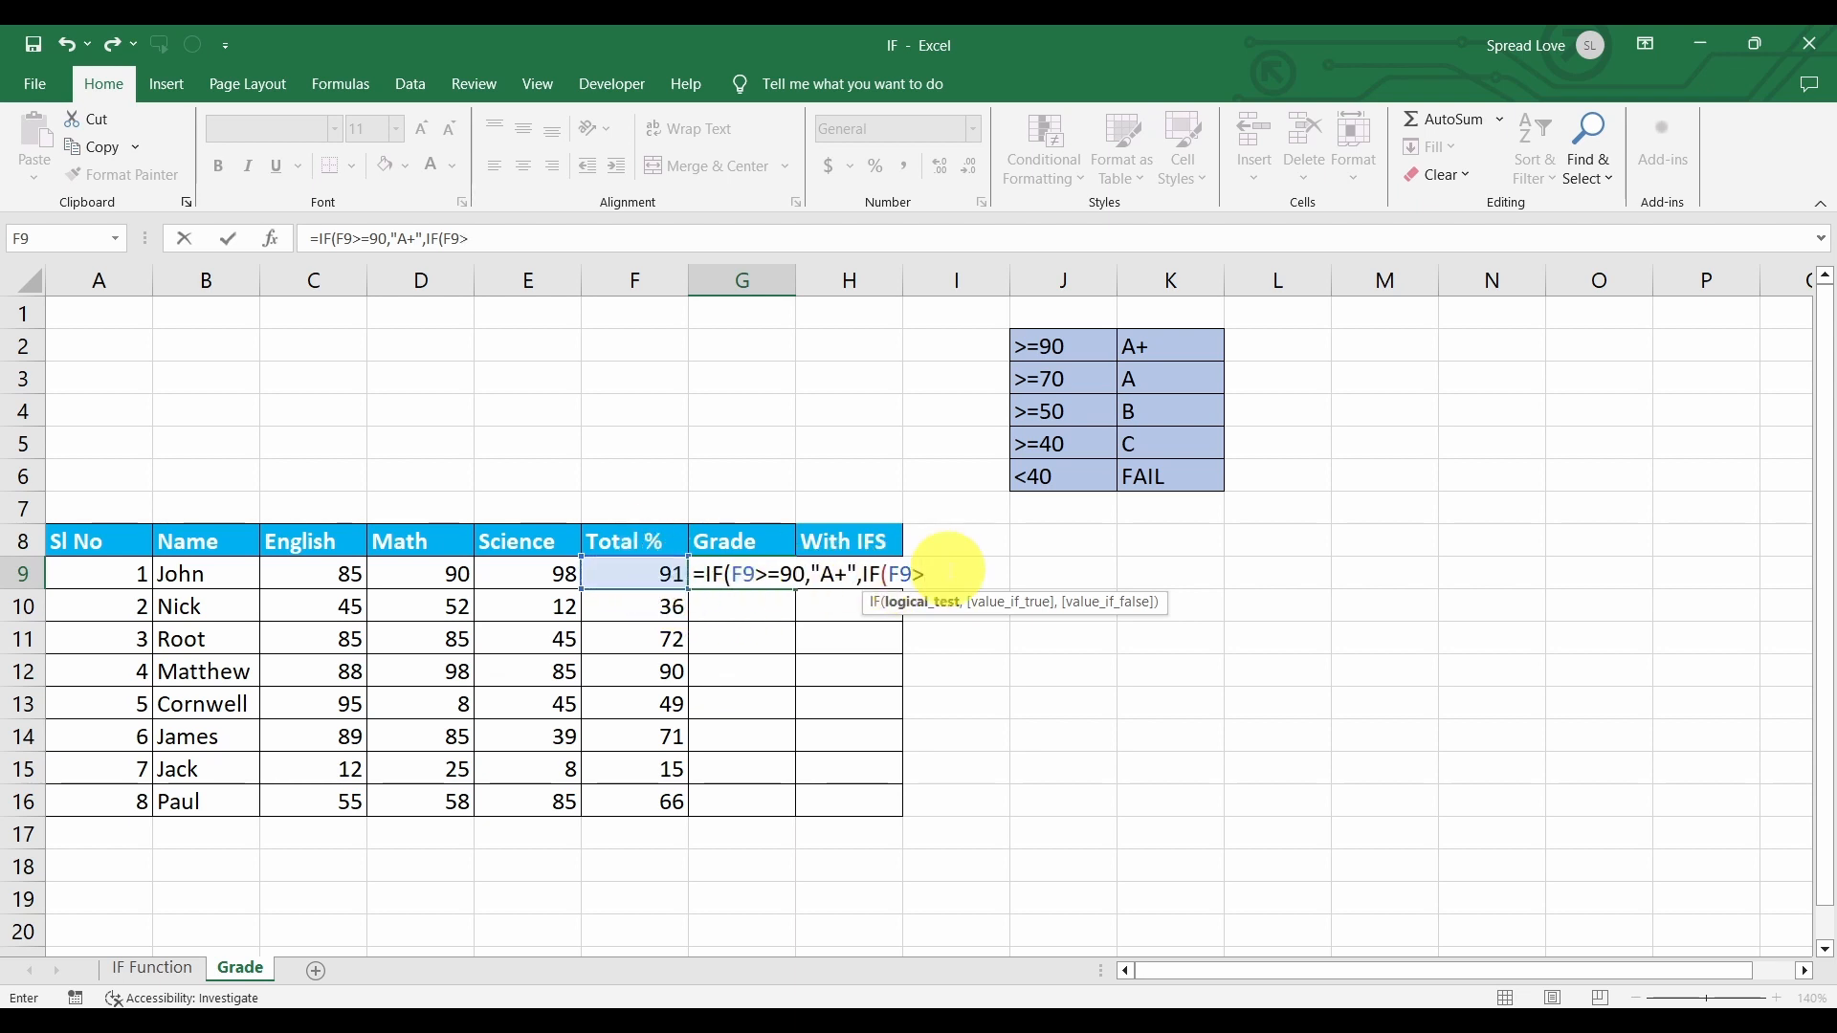
type("70,\"")
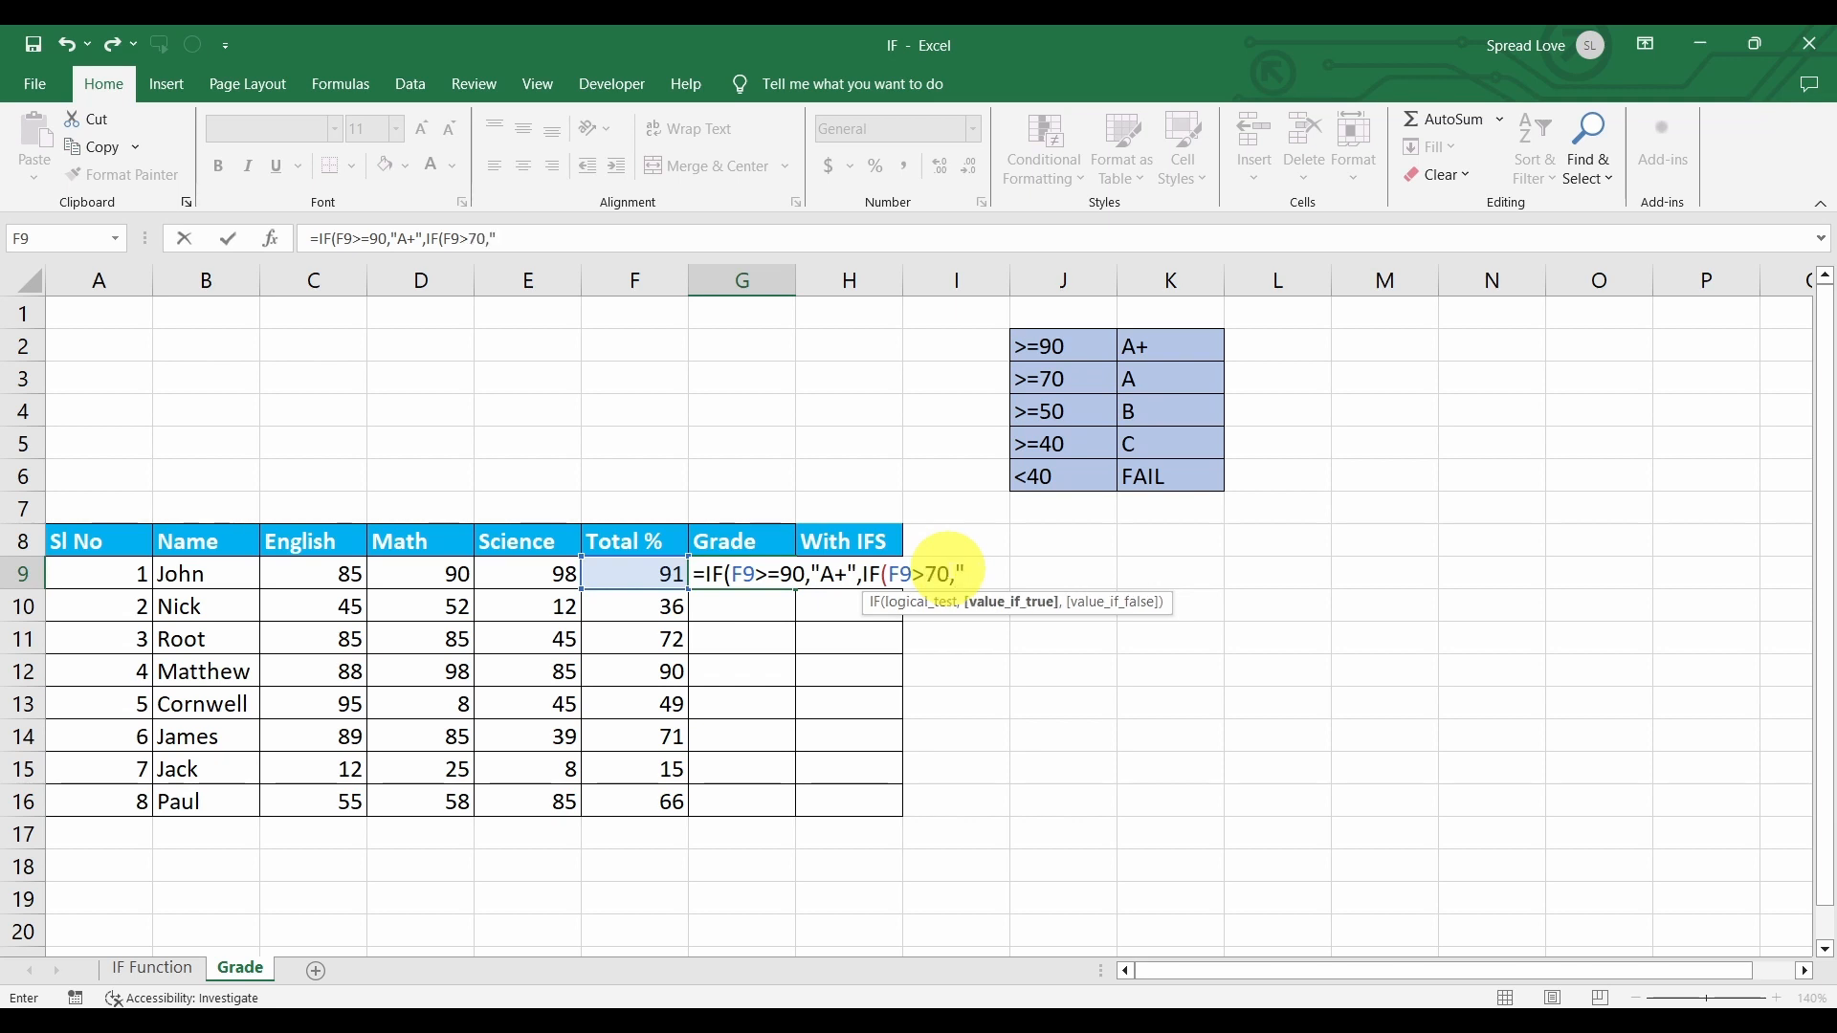
type("A\",")
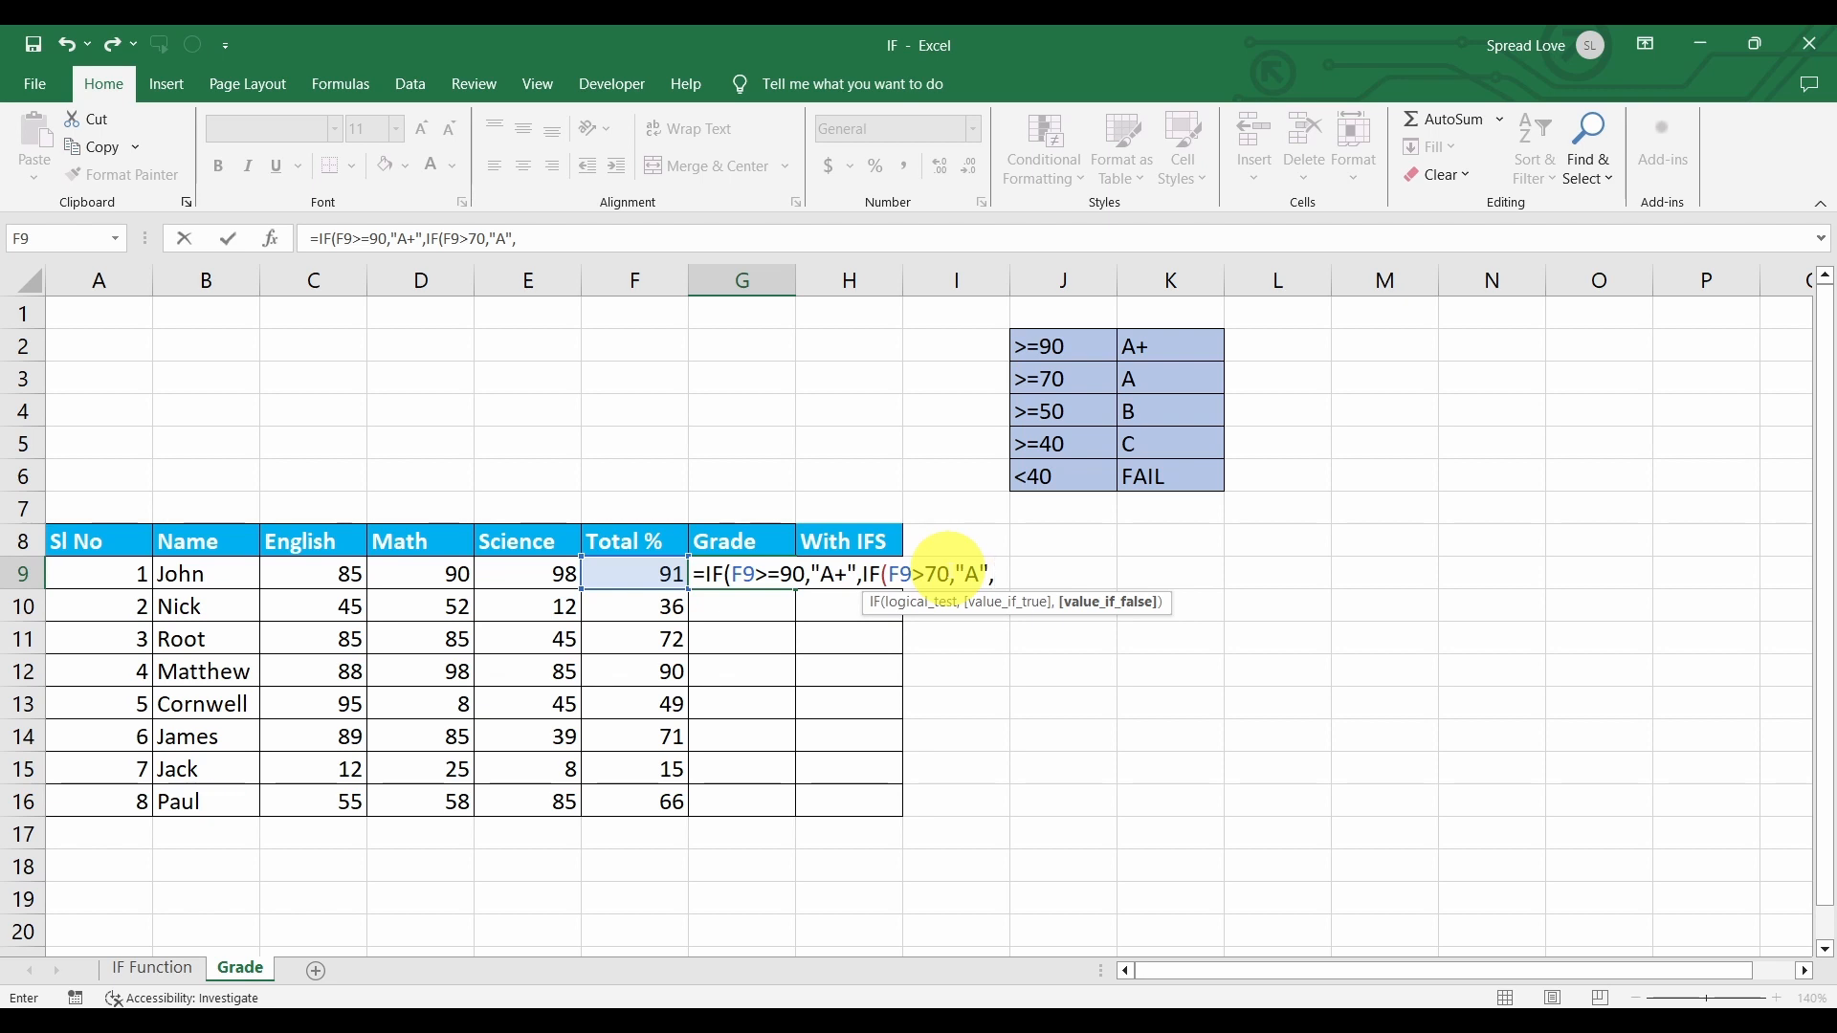
left_click(658, 574)
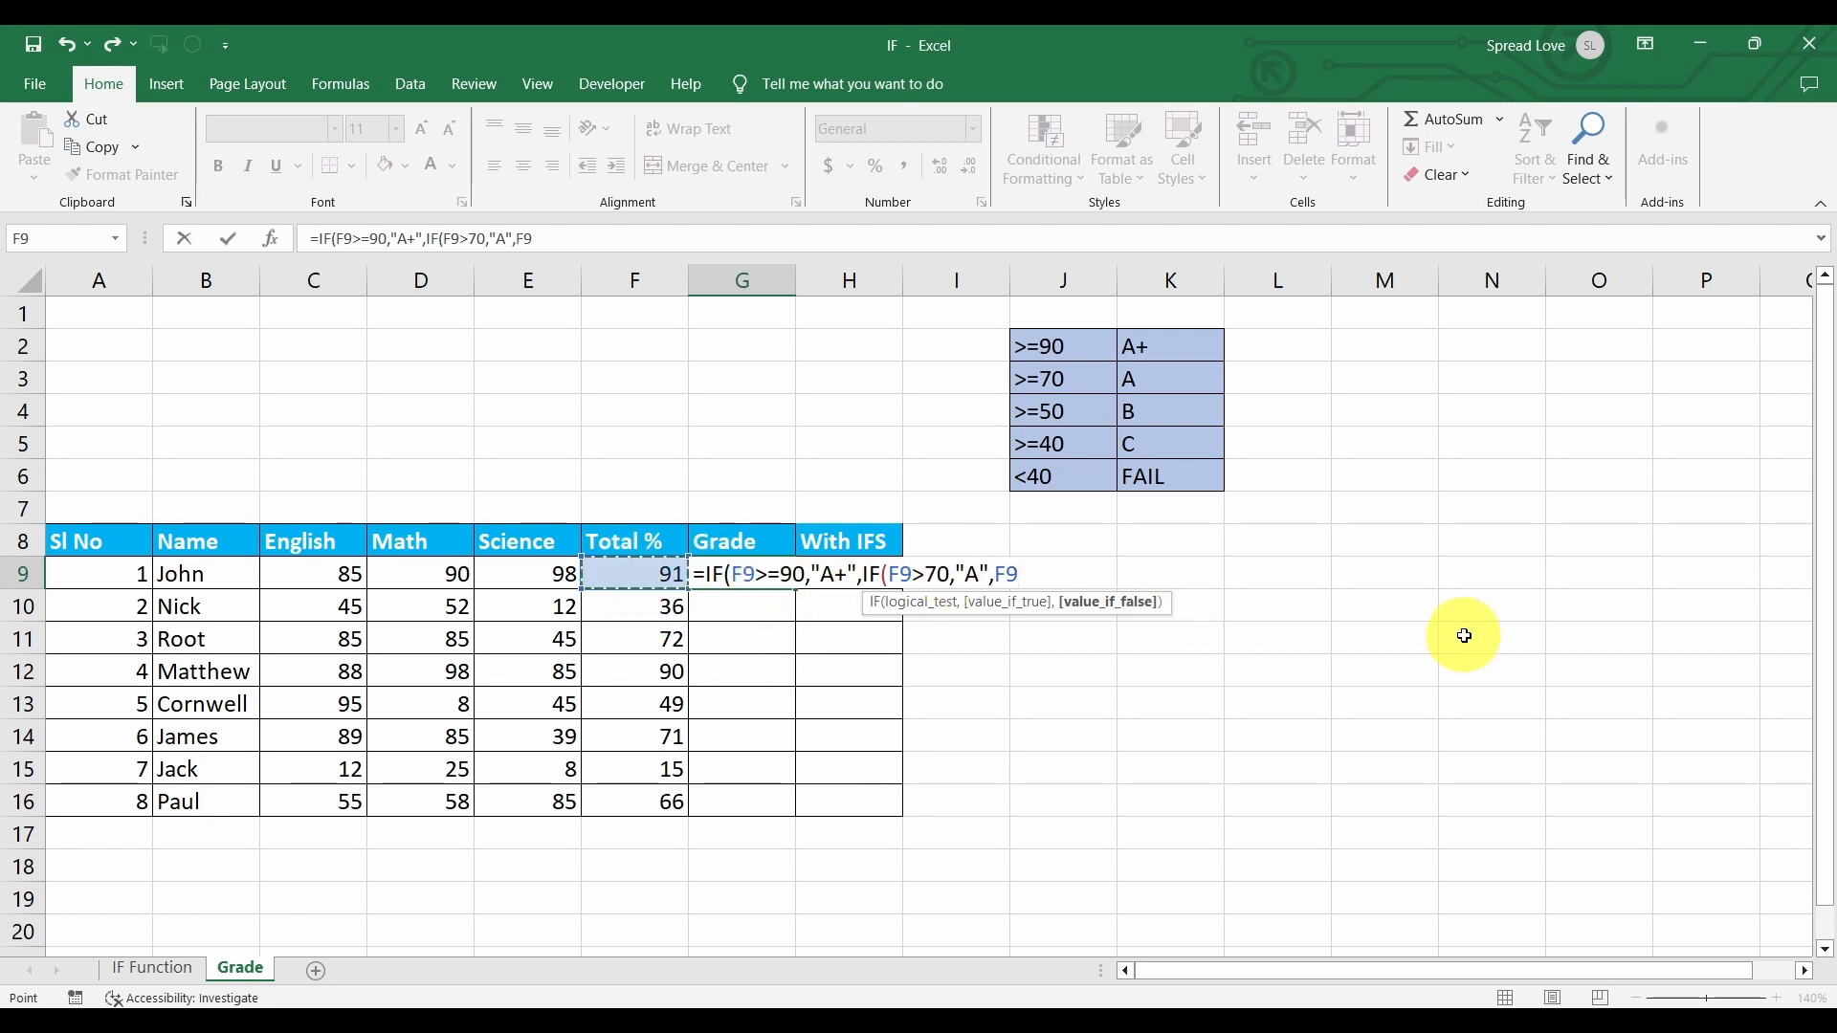
type(">50,")
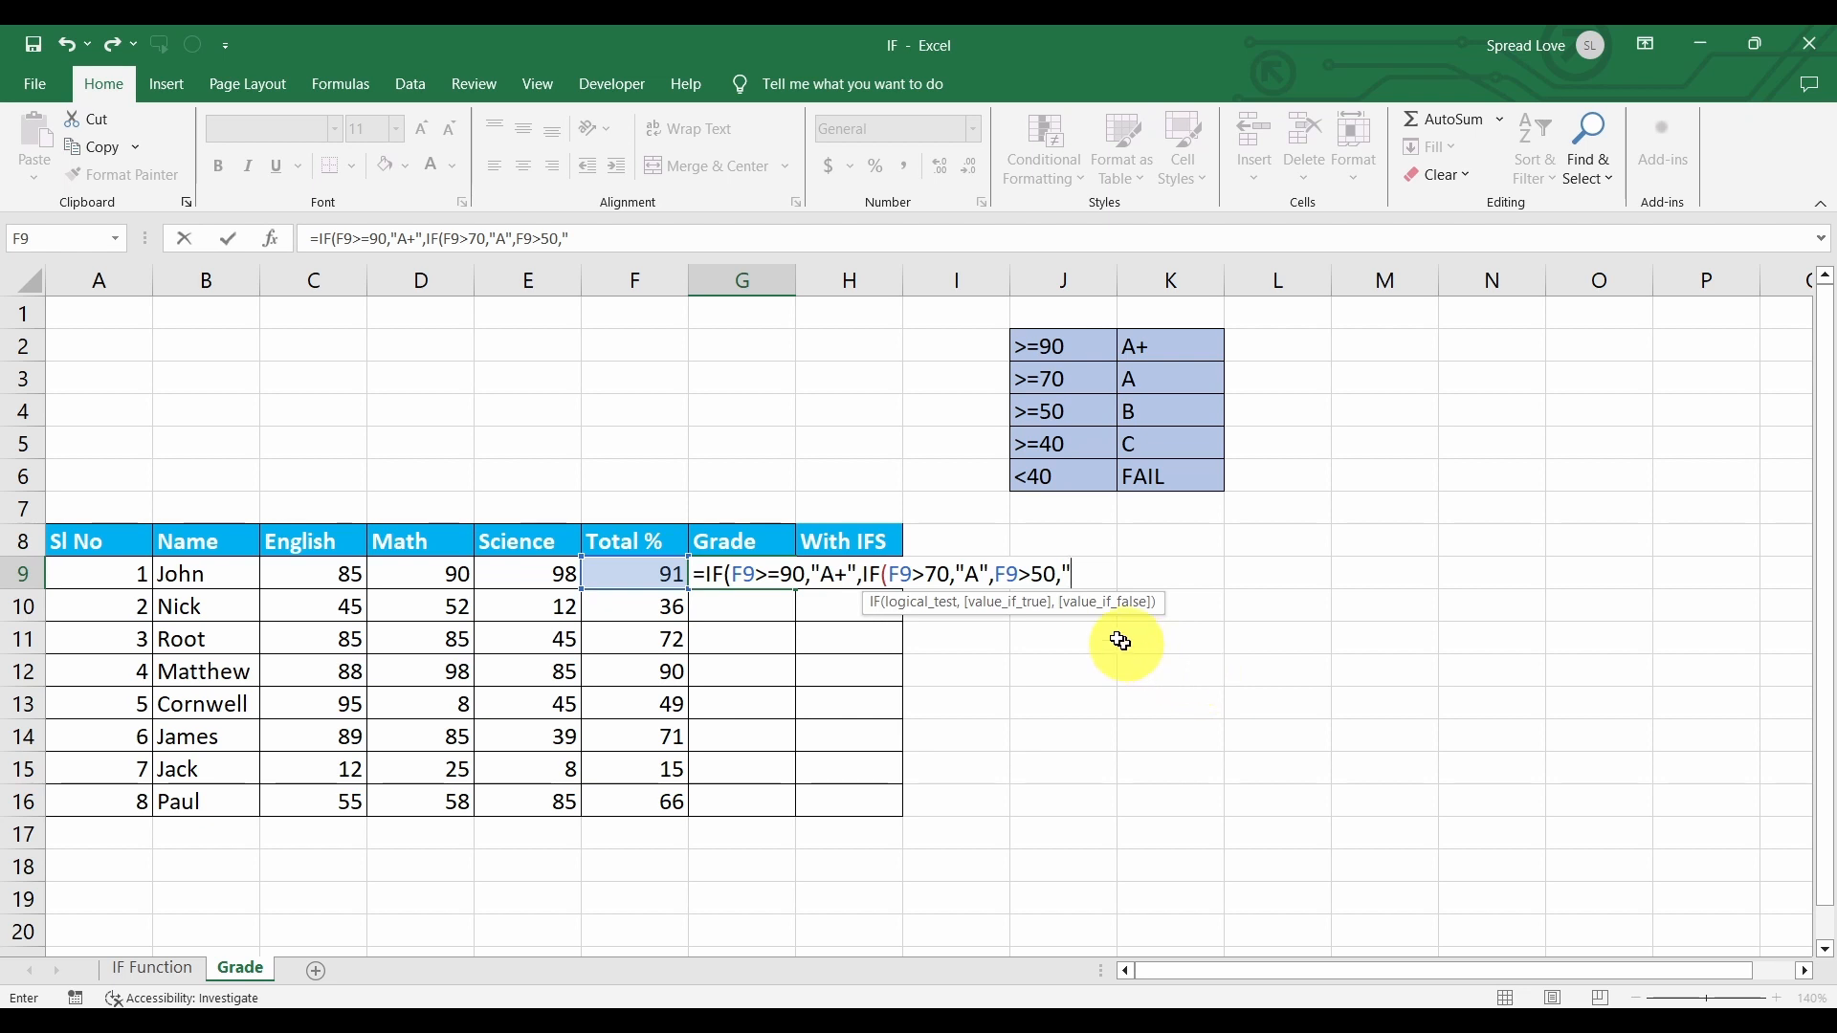
key("BackSpace")
key("BackSpace")
key("BackSpace")
key("BackSpace")
key("BackSpace")
key("BackSpace")
key("BackSpace")
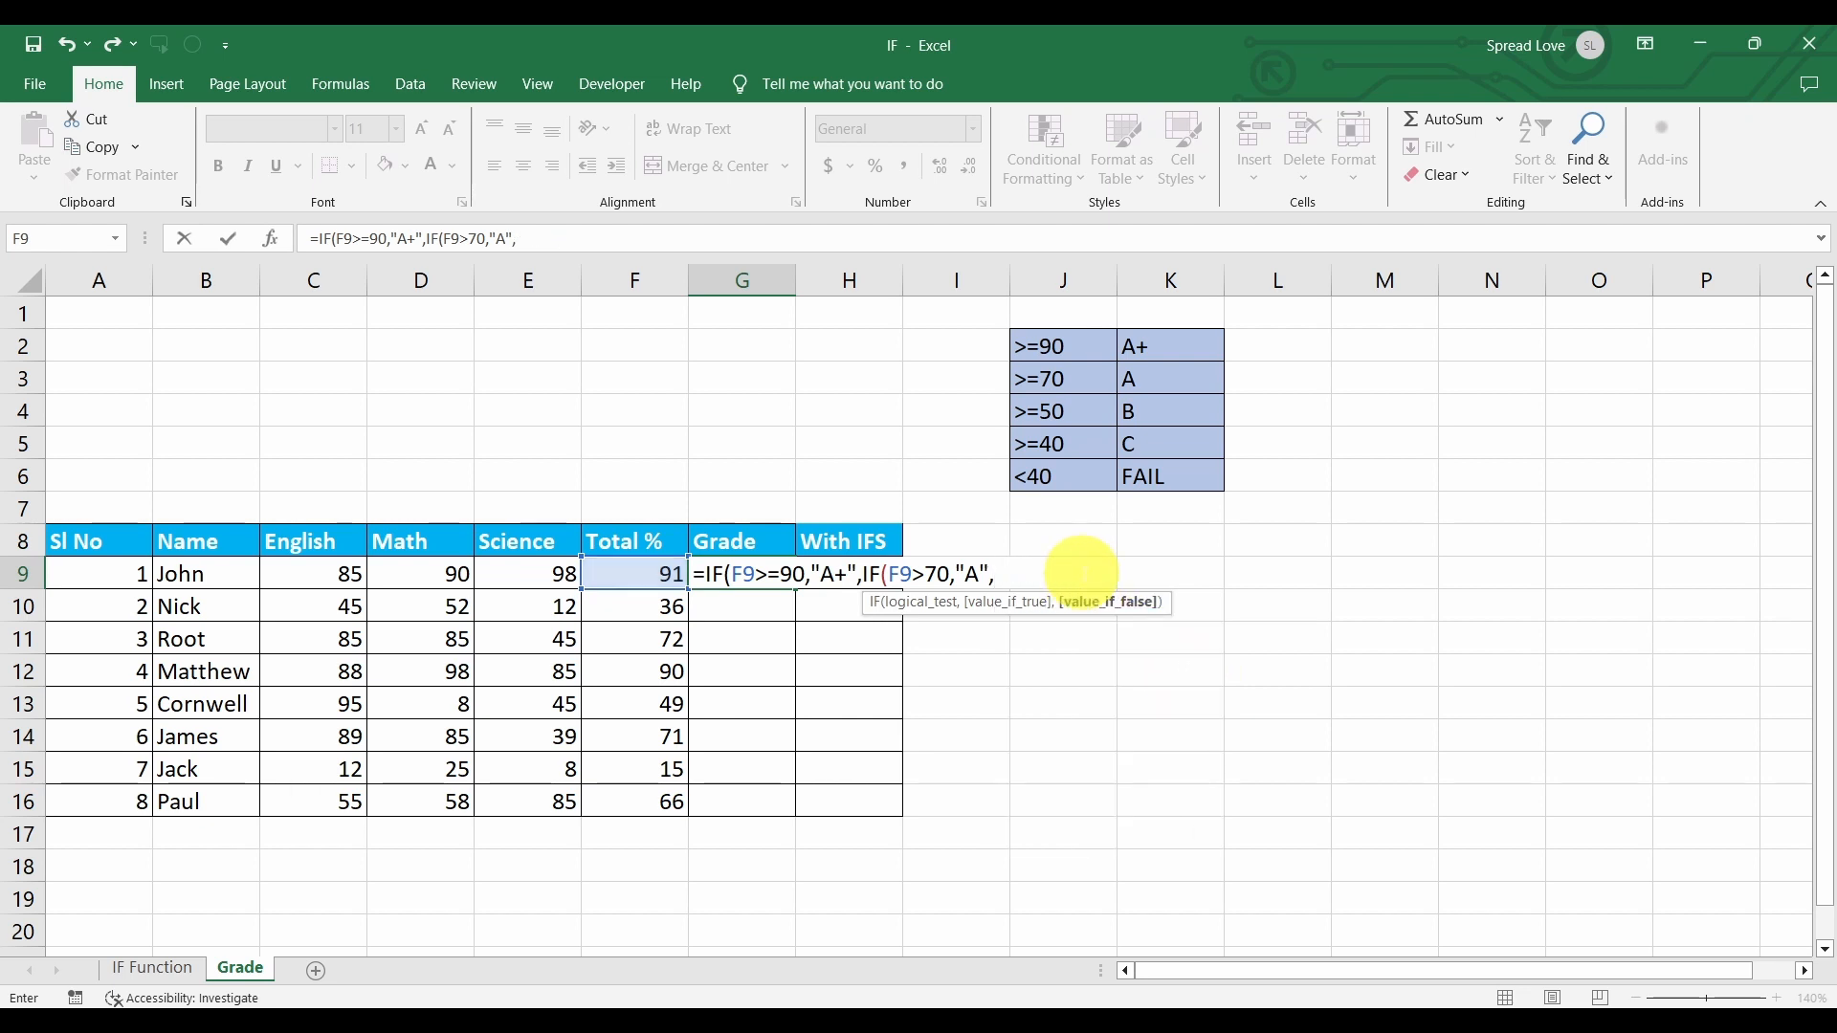
Nest a third IF as the false value in the G9 formula and begin its test with F9>=.
type("IF(")
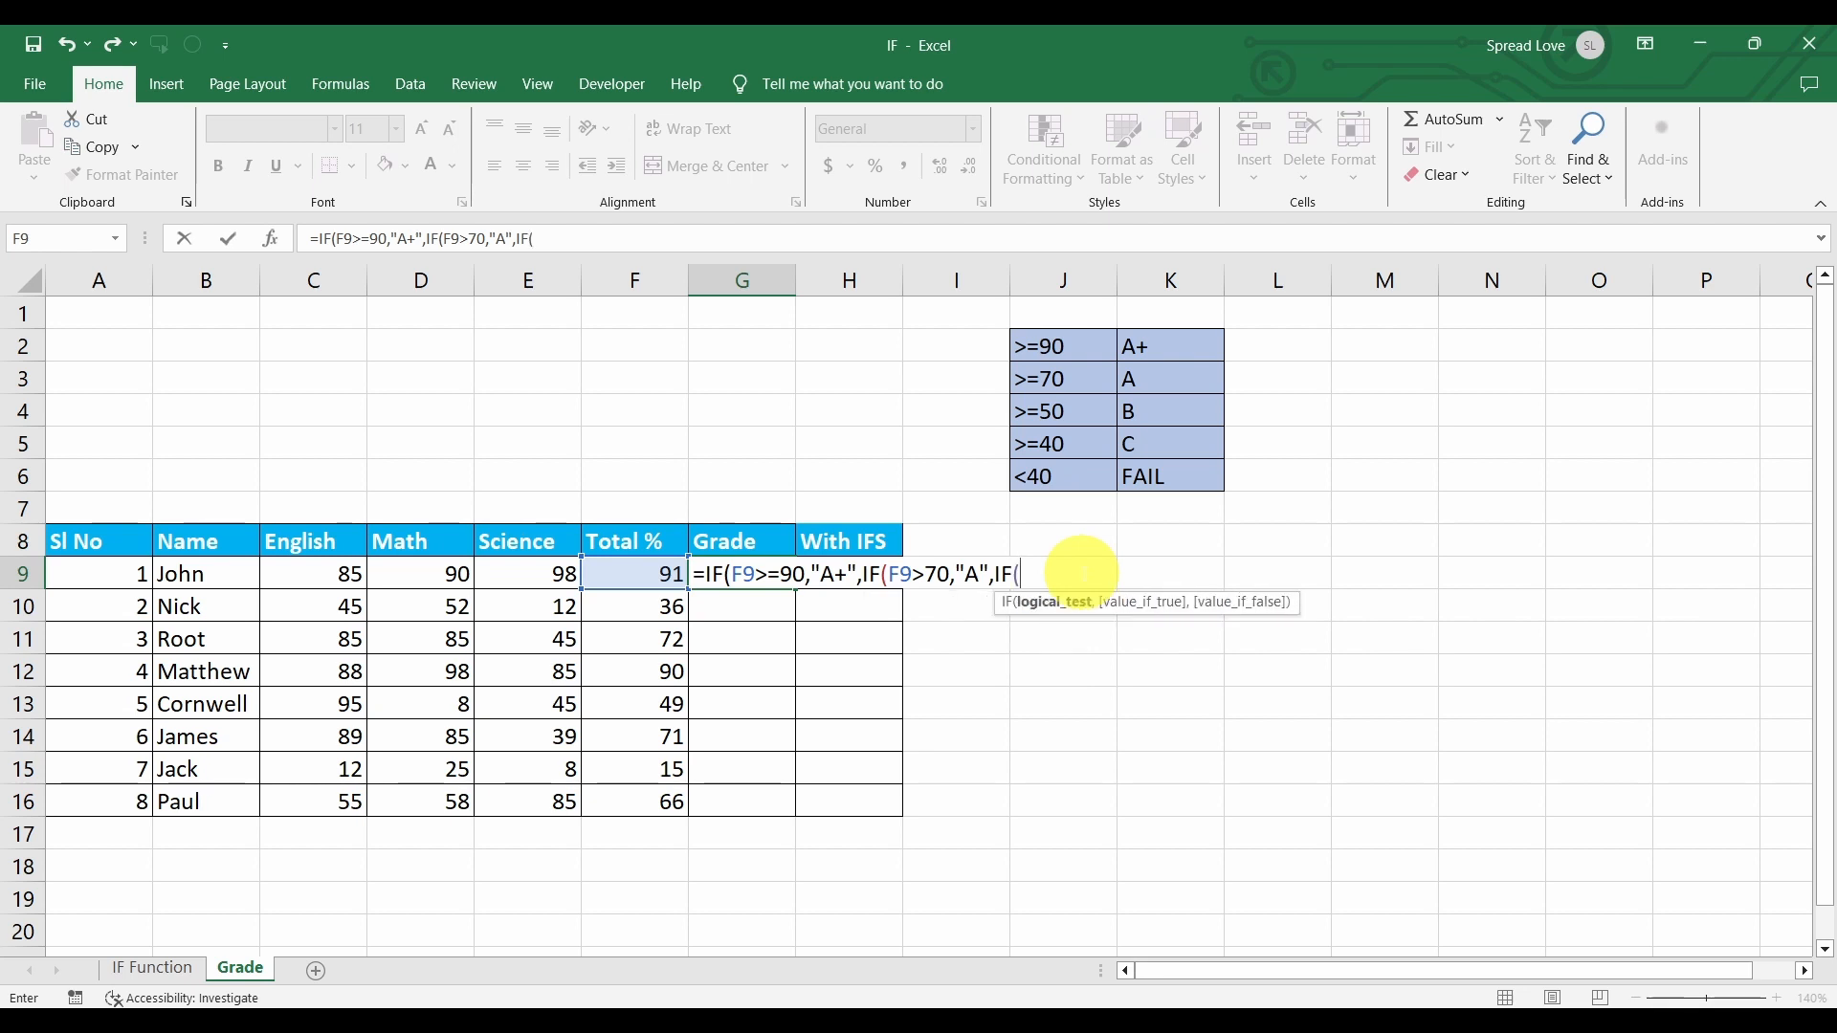
left_click(650, 575)
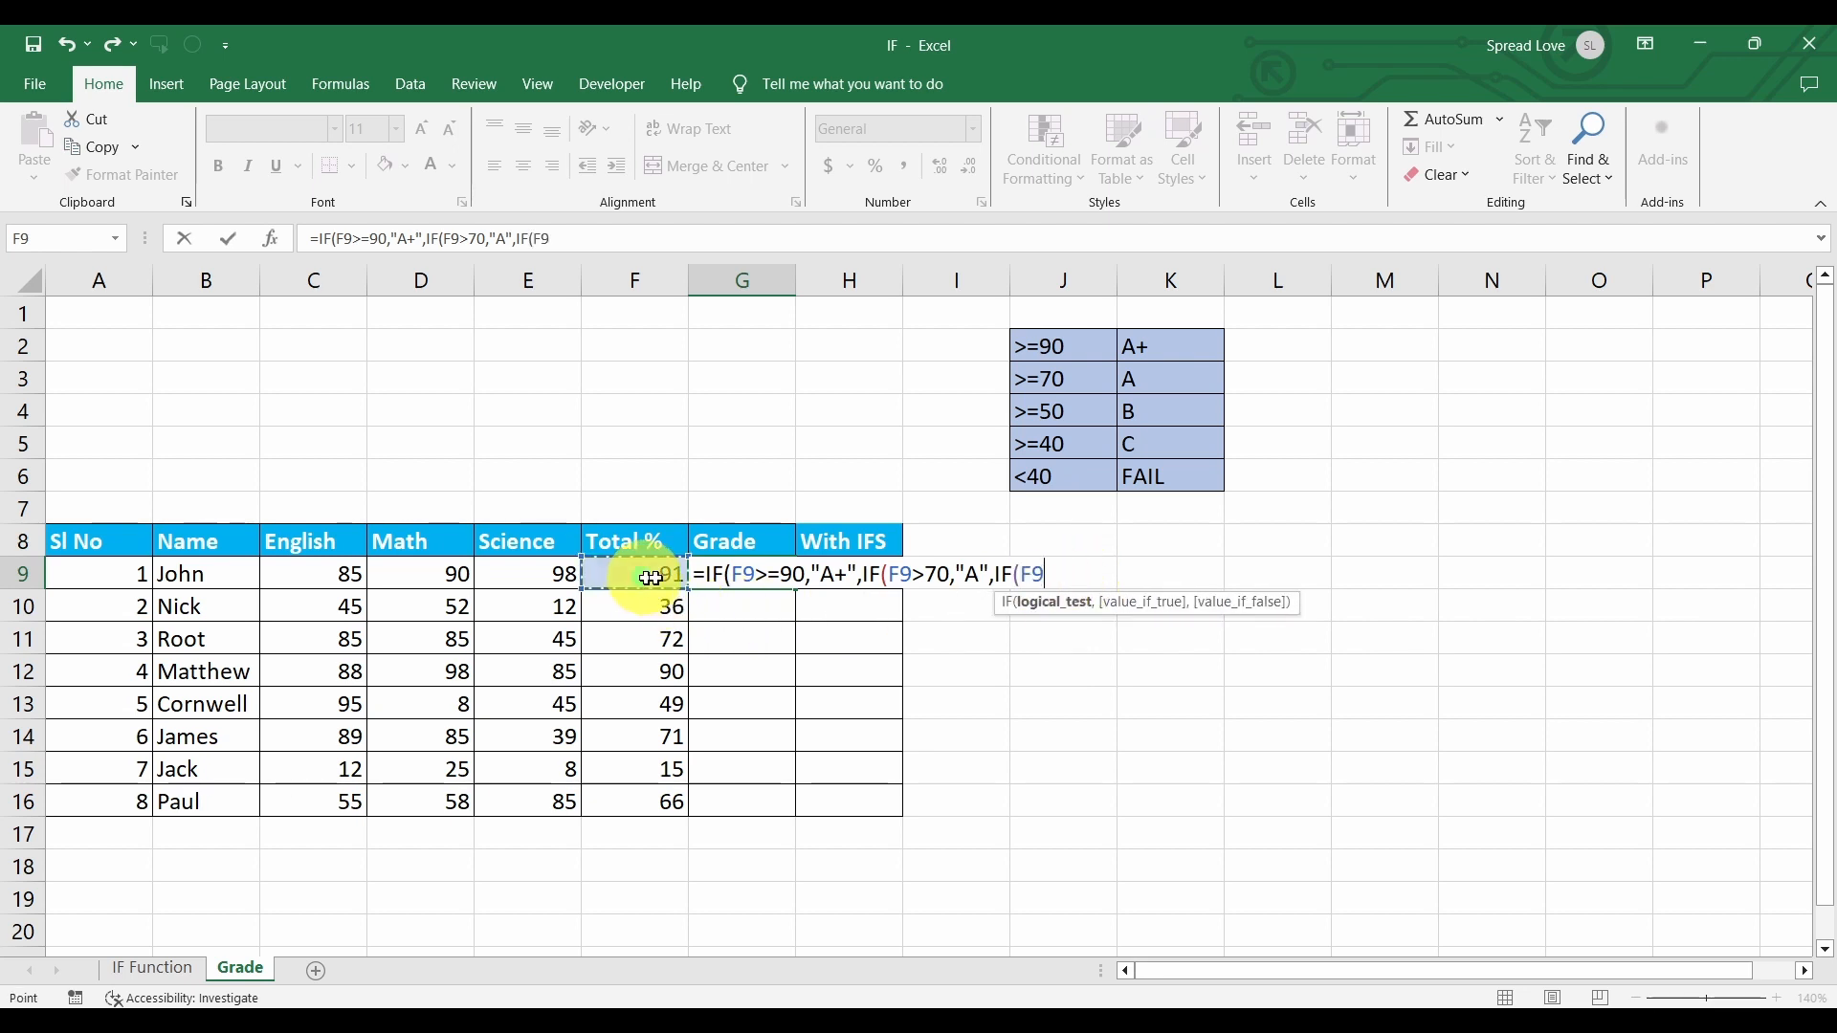
type(">")
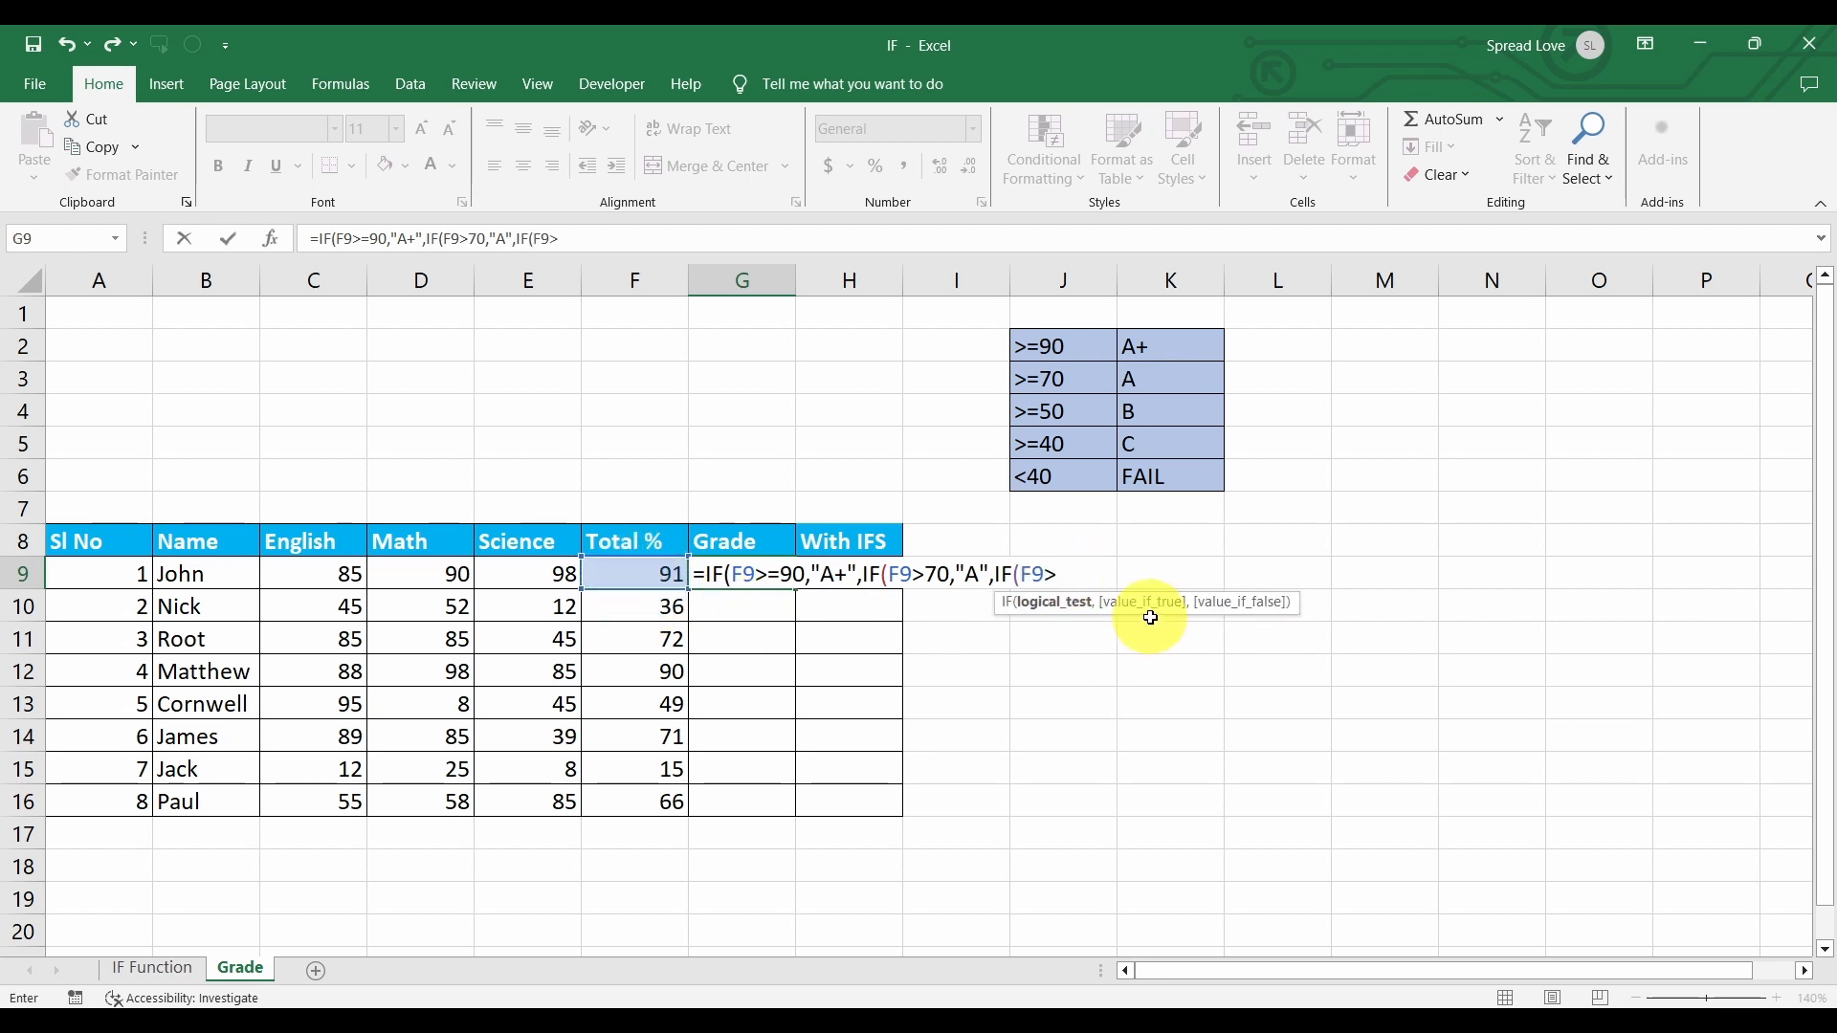
type("50")
key("BackSpace")
key("BackSpace")
type("=")
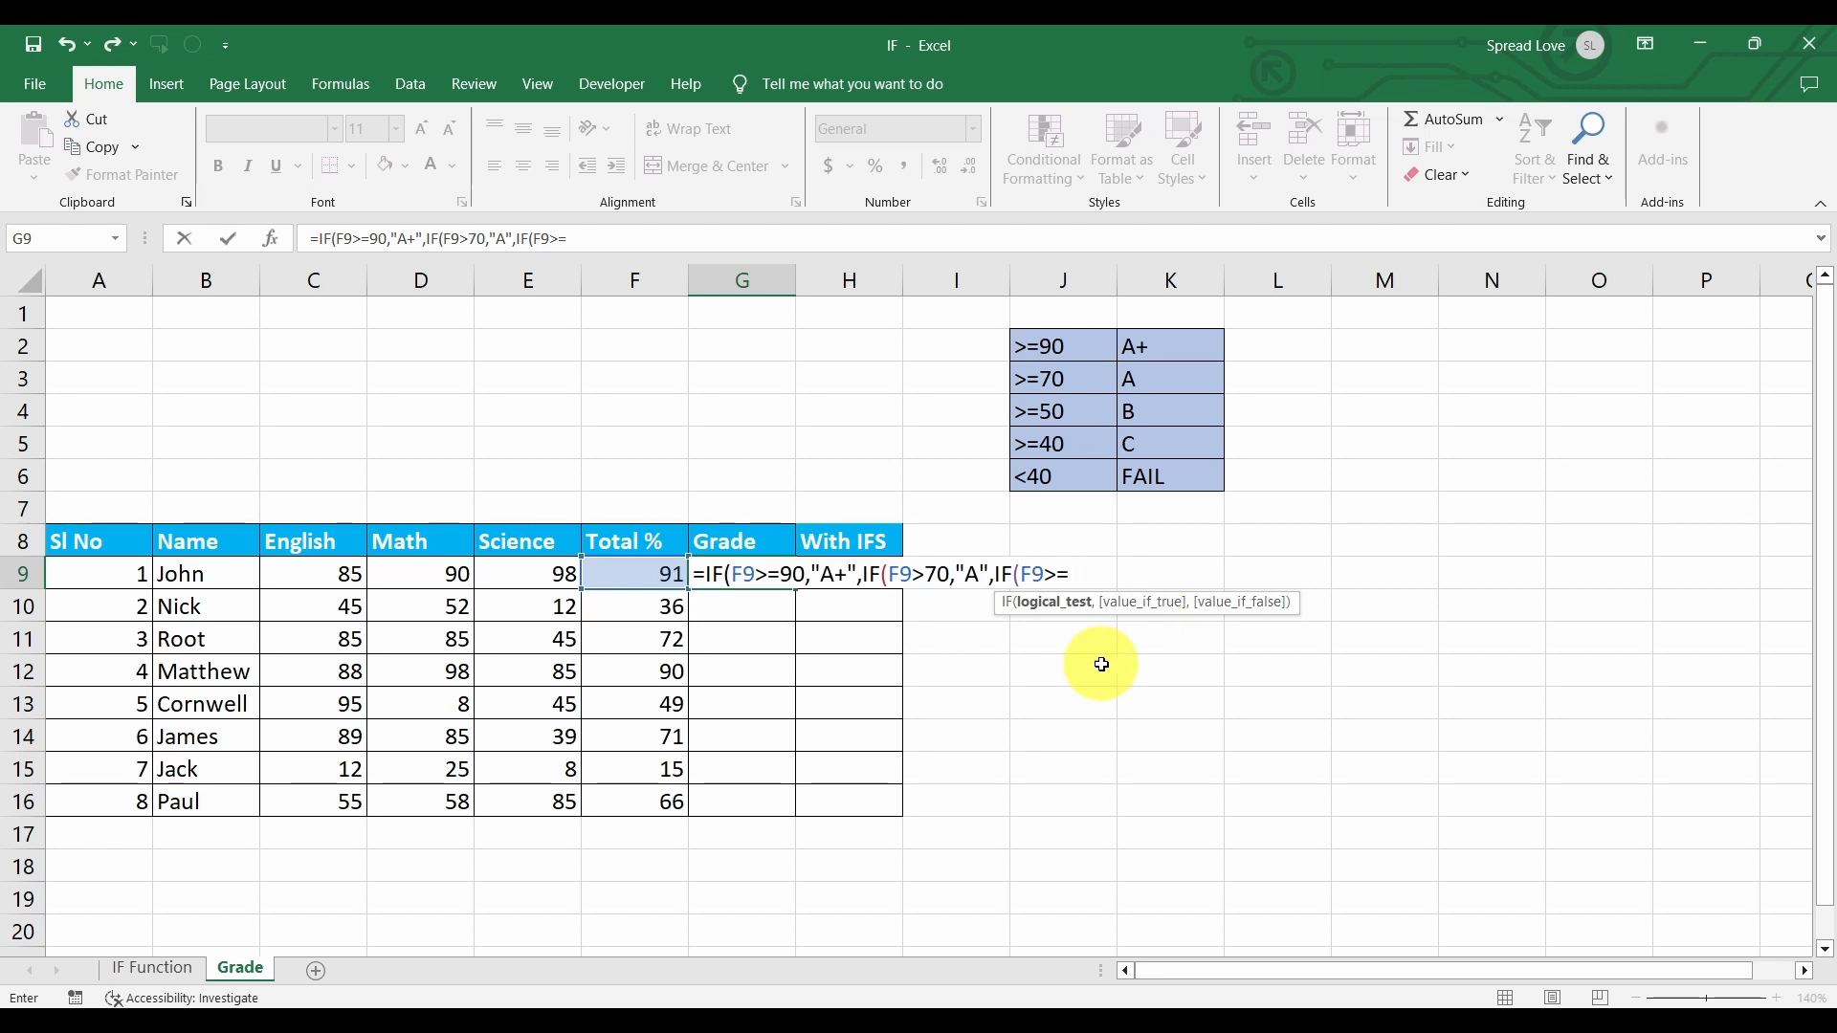
Correct the second IF's condition in the G9 formula to F9>=70 and return to the end of the formula.
left_click(923, 574)
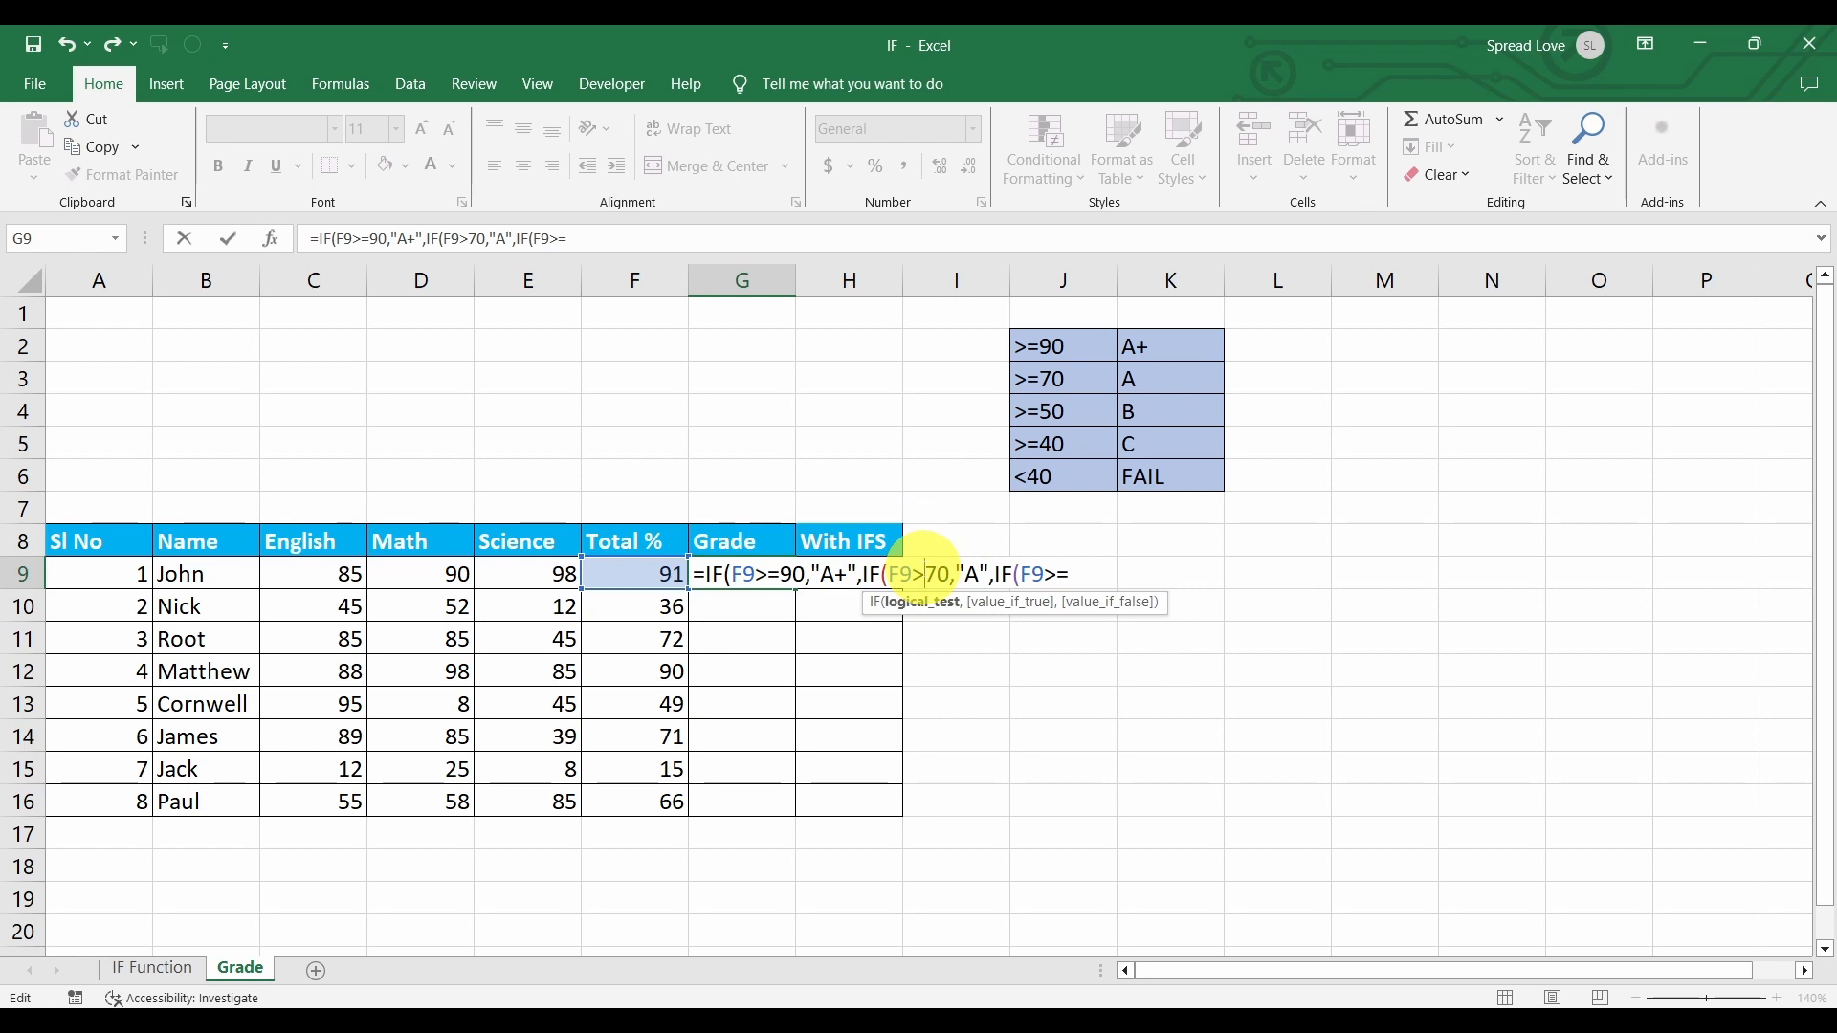
type("=")
left_click(1084, 574)
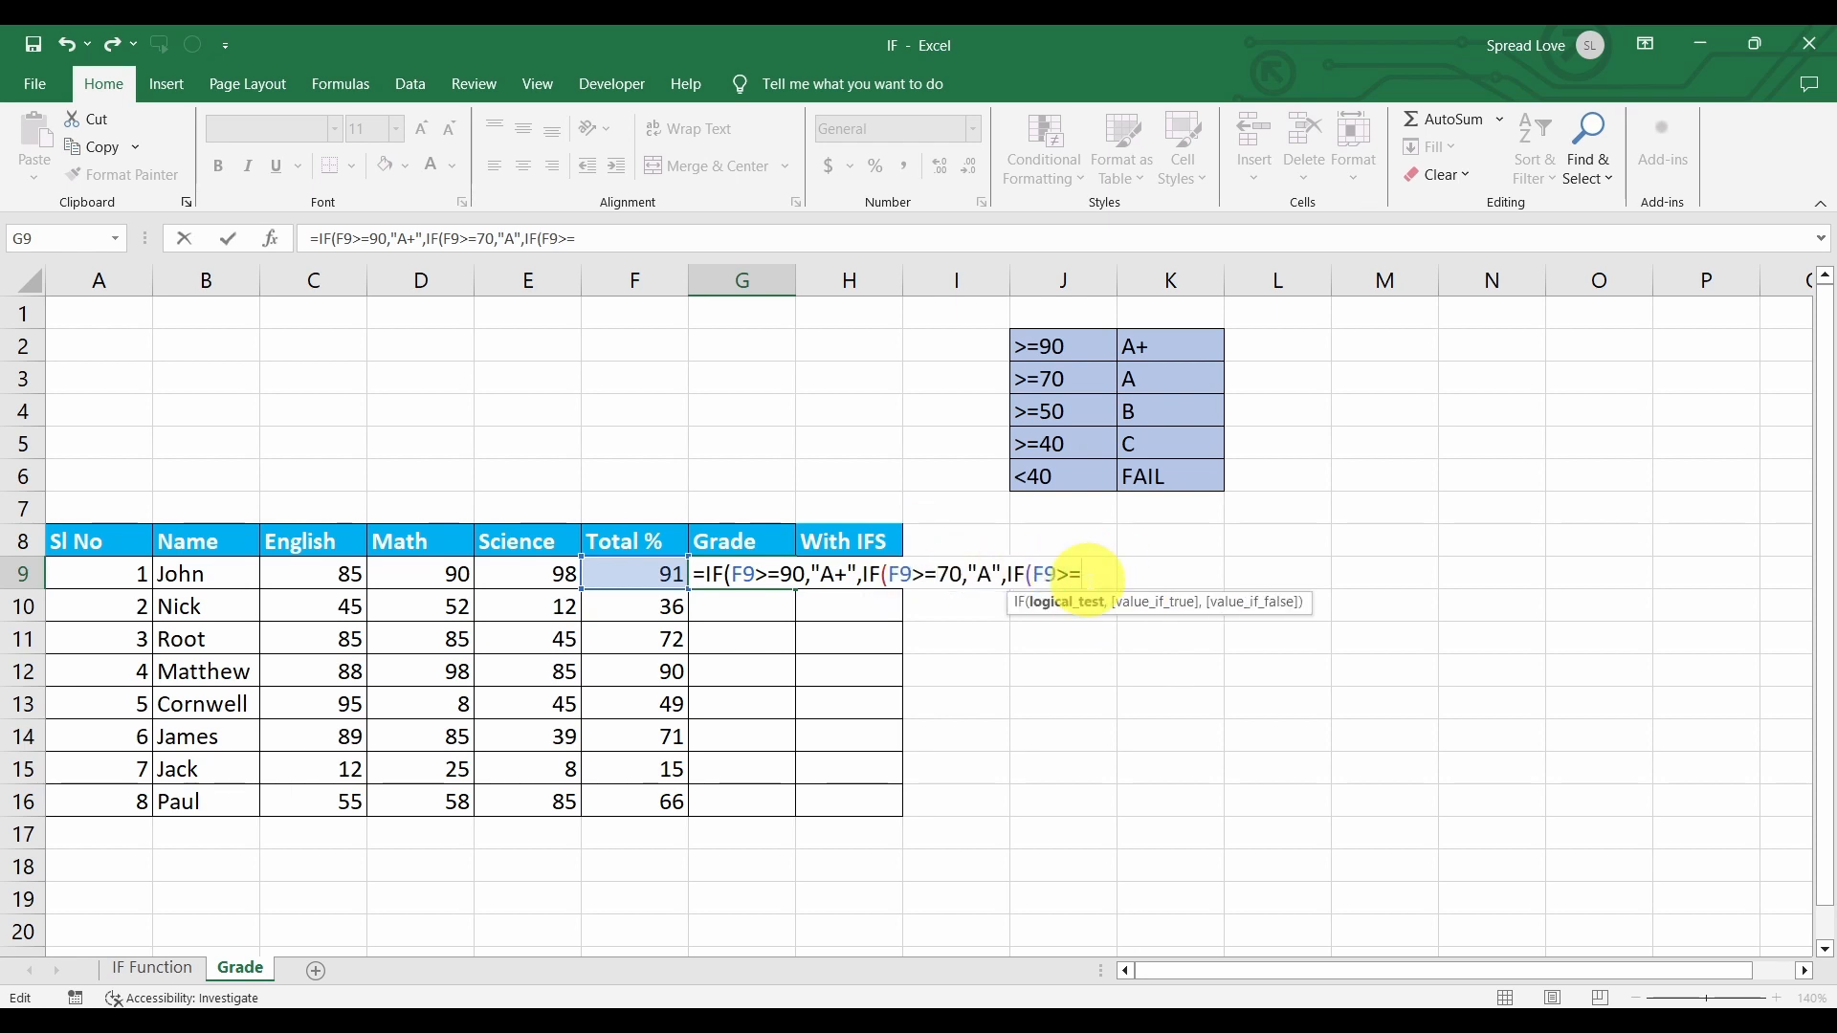
Complete the third IF in the G9 formula with the threshold 50 and true value "B", and open a fourth IF as its false value.
type("50,")
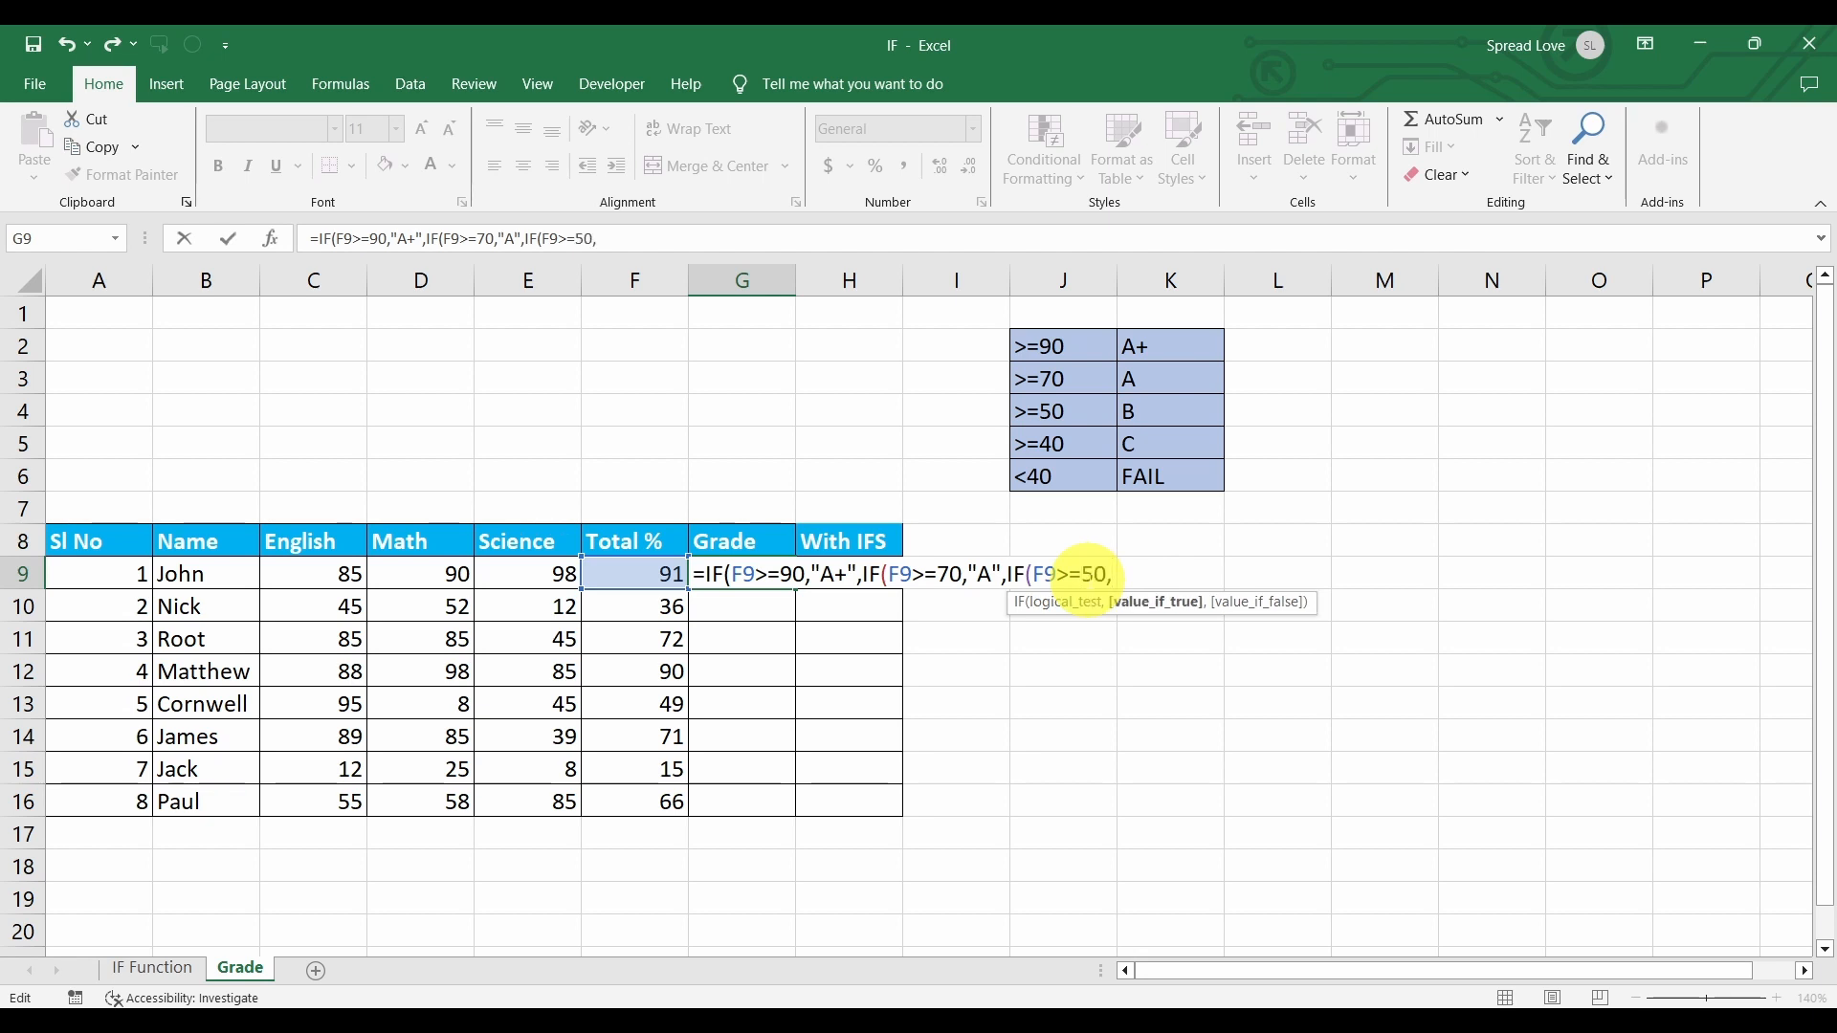
type("\"B\",")
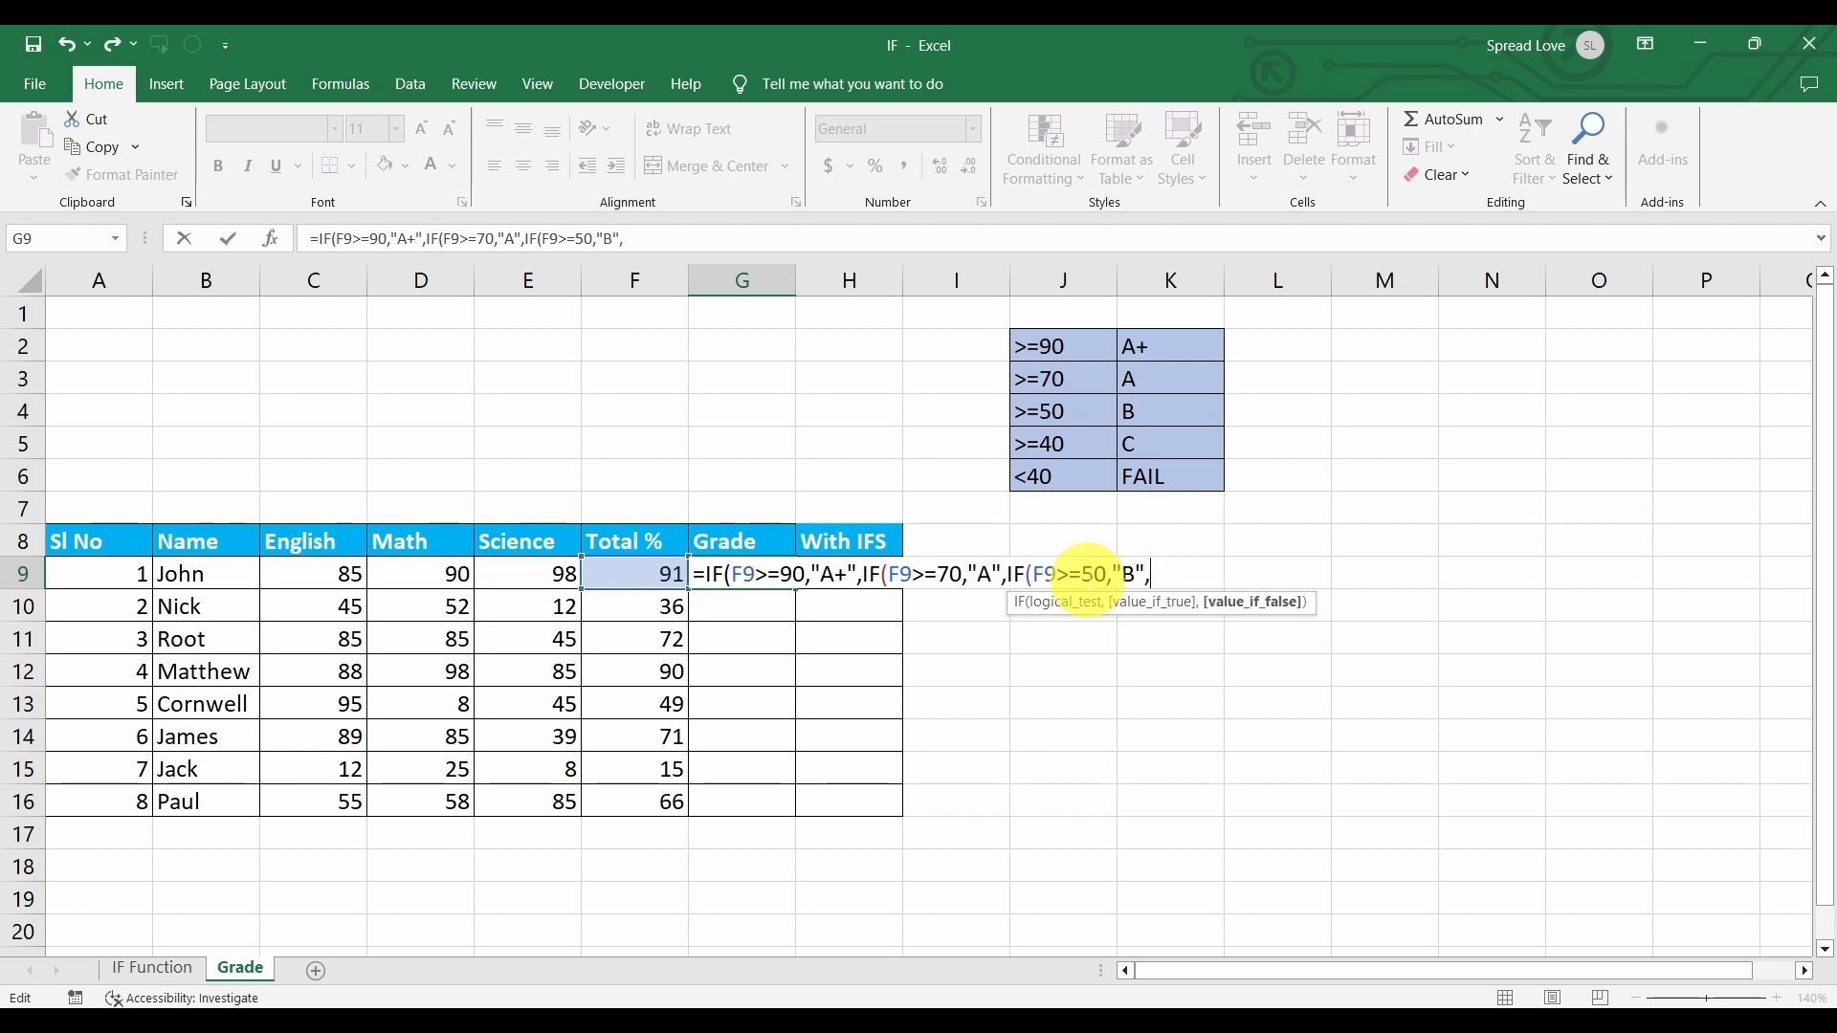
type("IF")
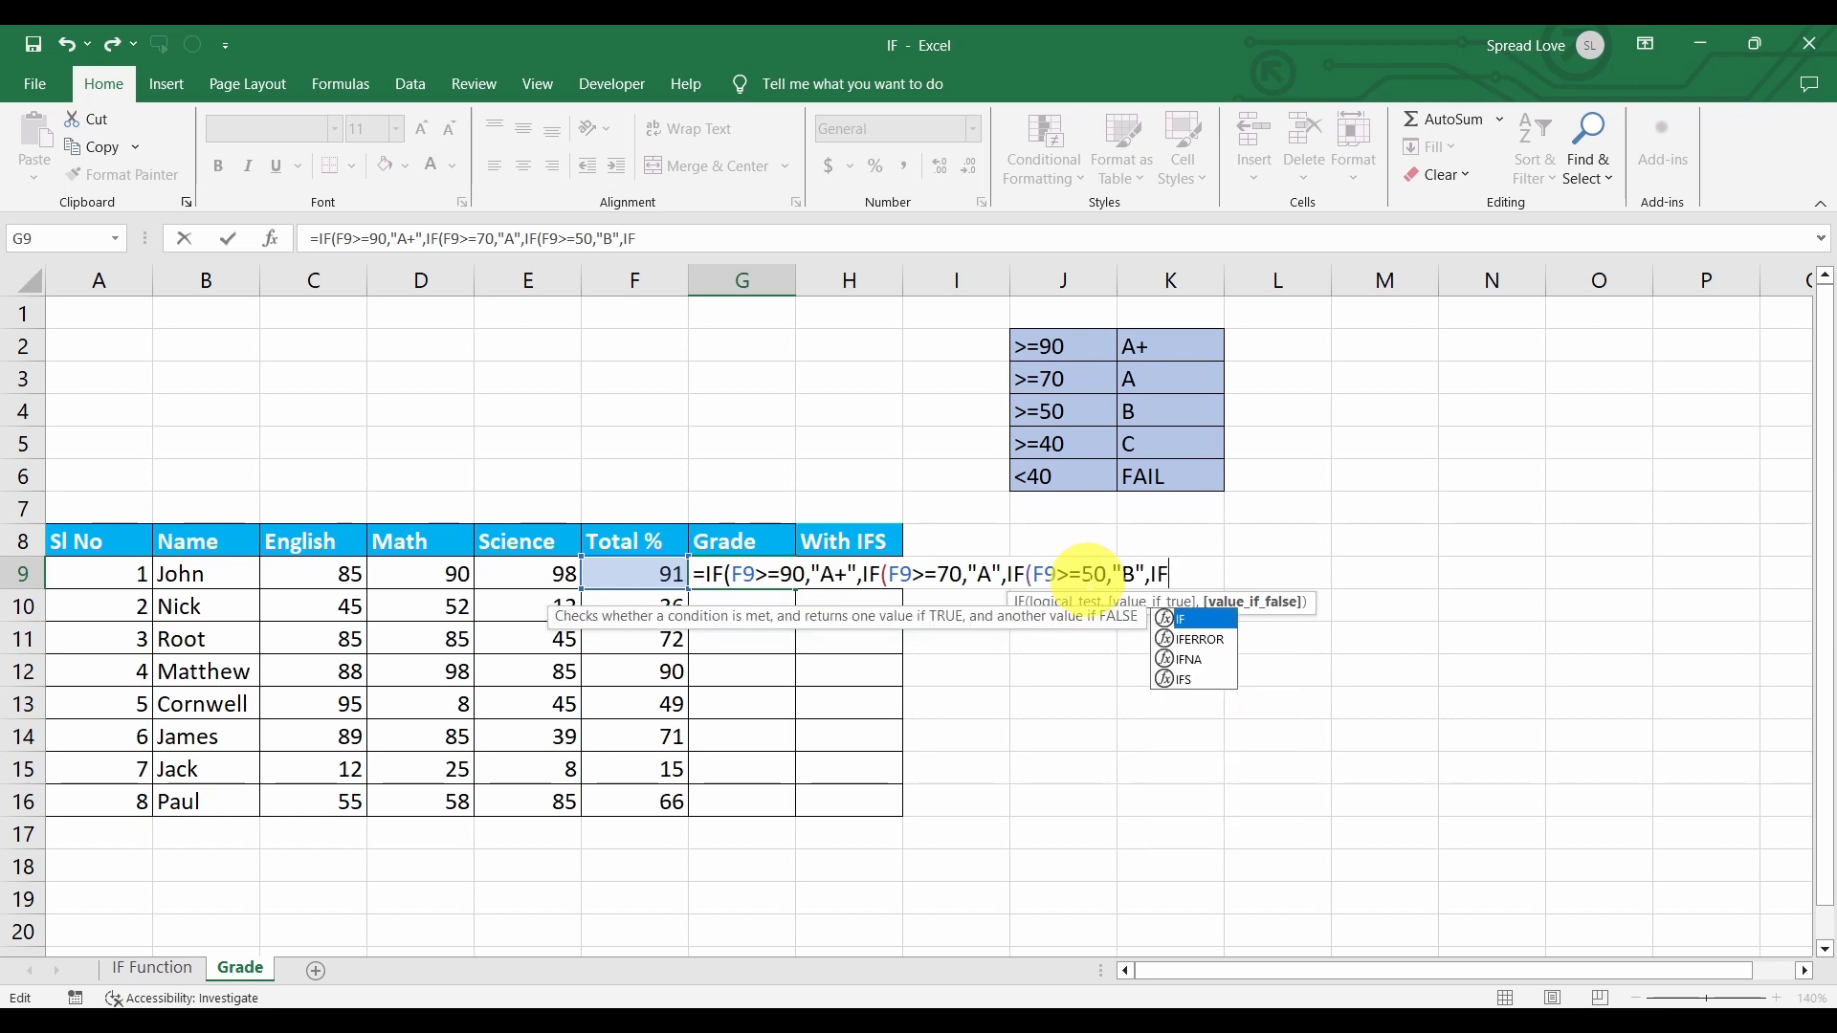
type("(")
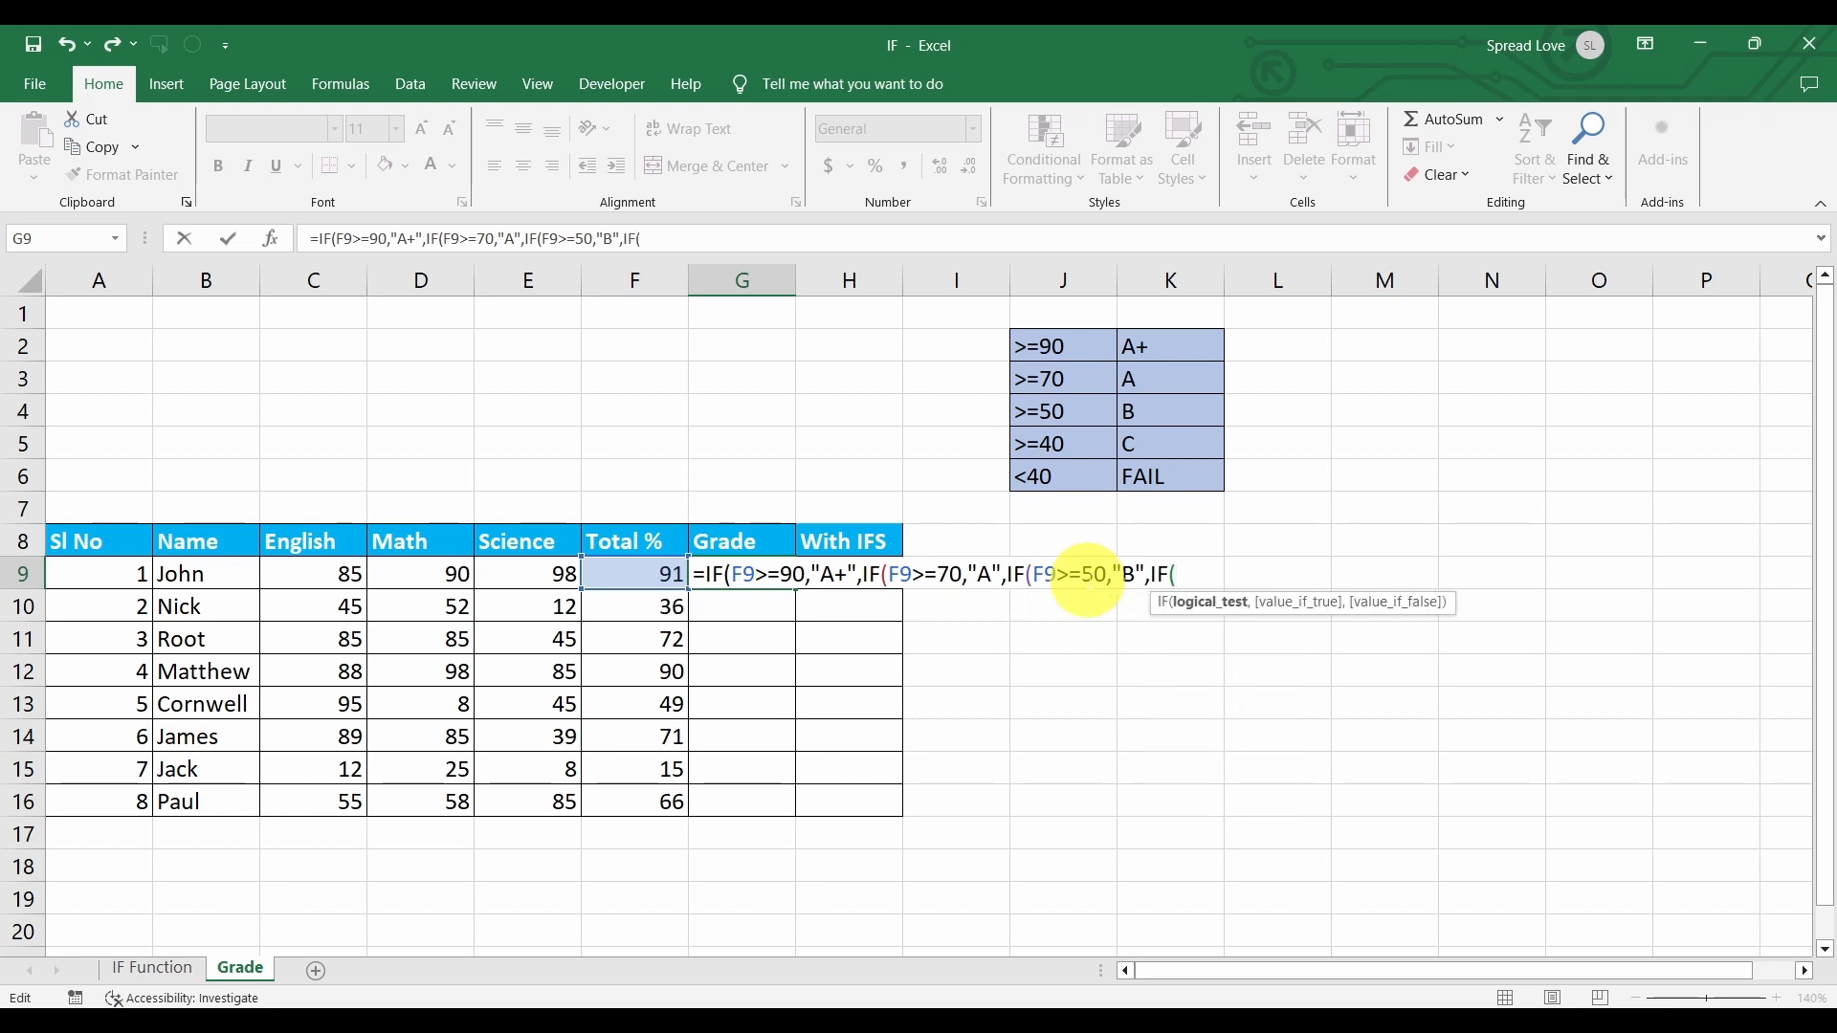
Make the fourth IF in the G9 formula test F9>=40 and return "C" when true.
left_click(658, 574)
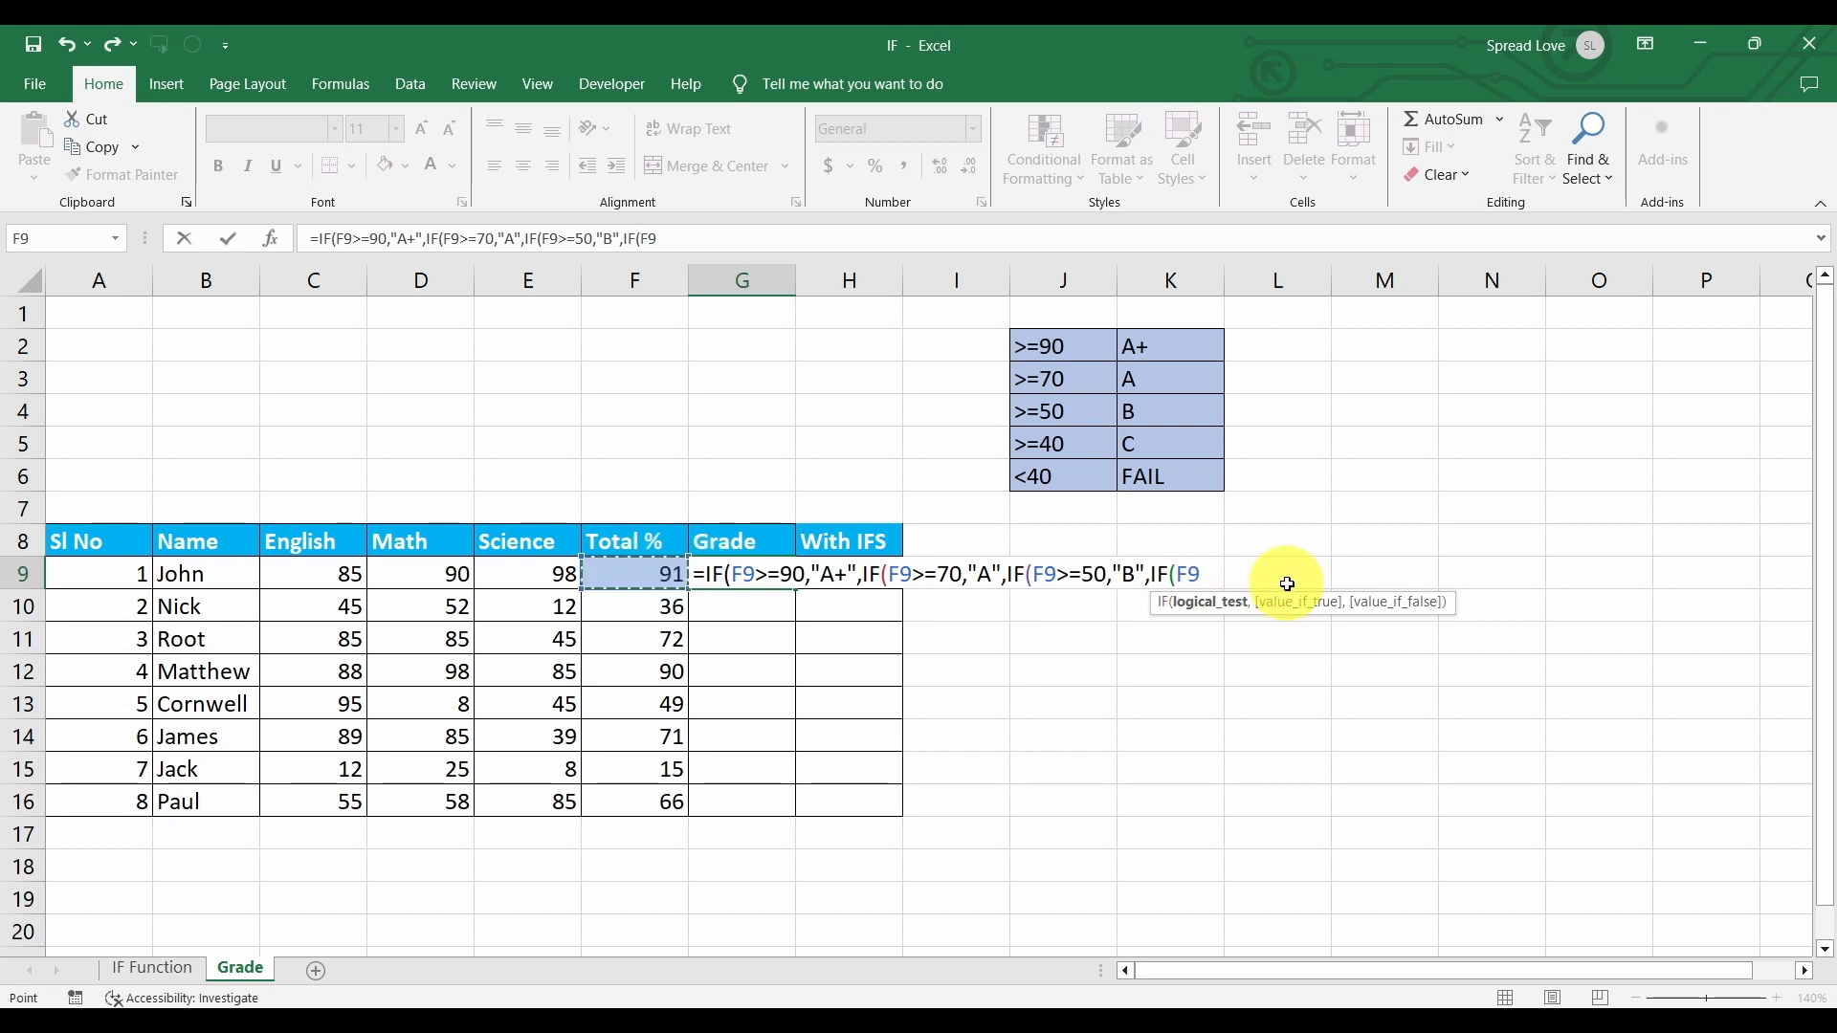
type(">=40,")
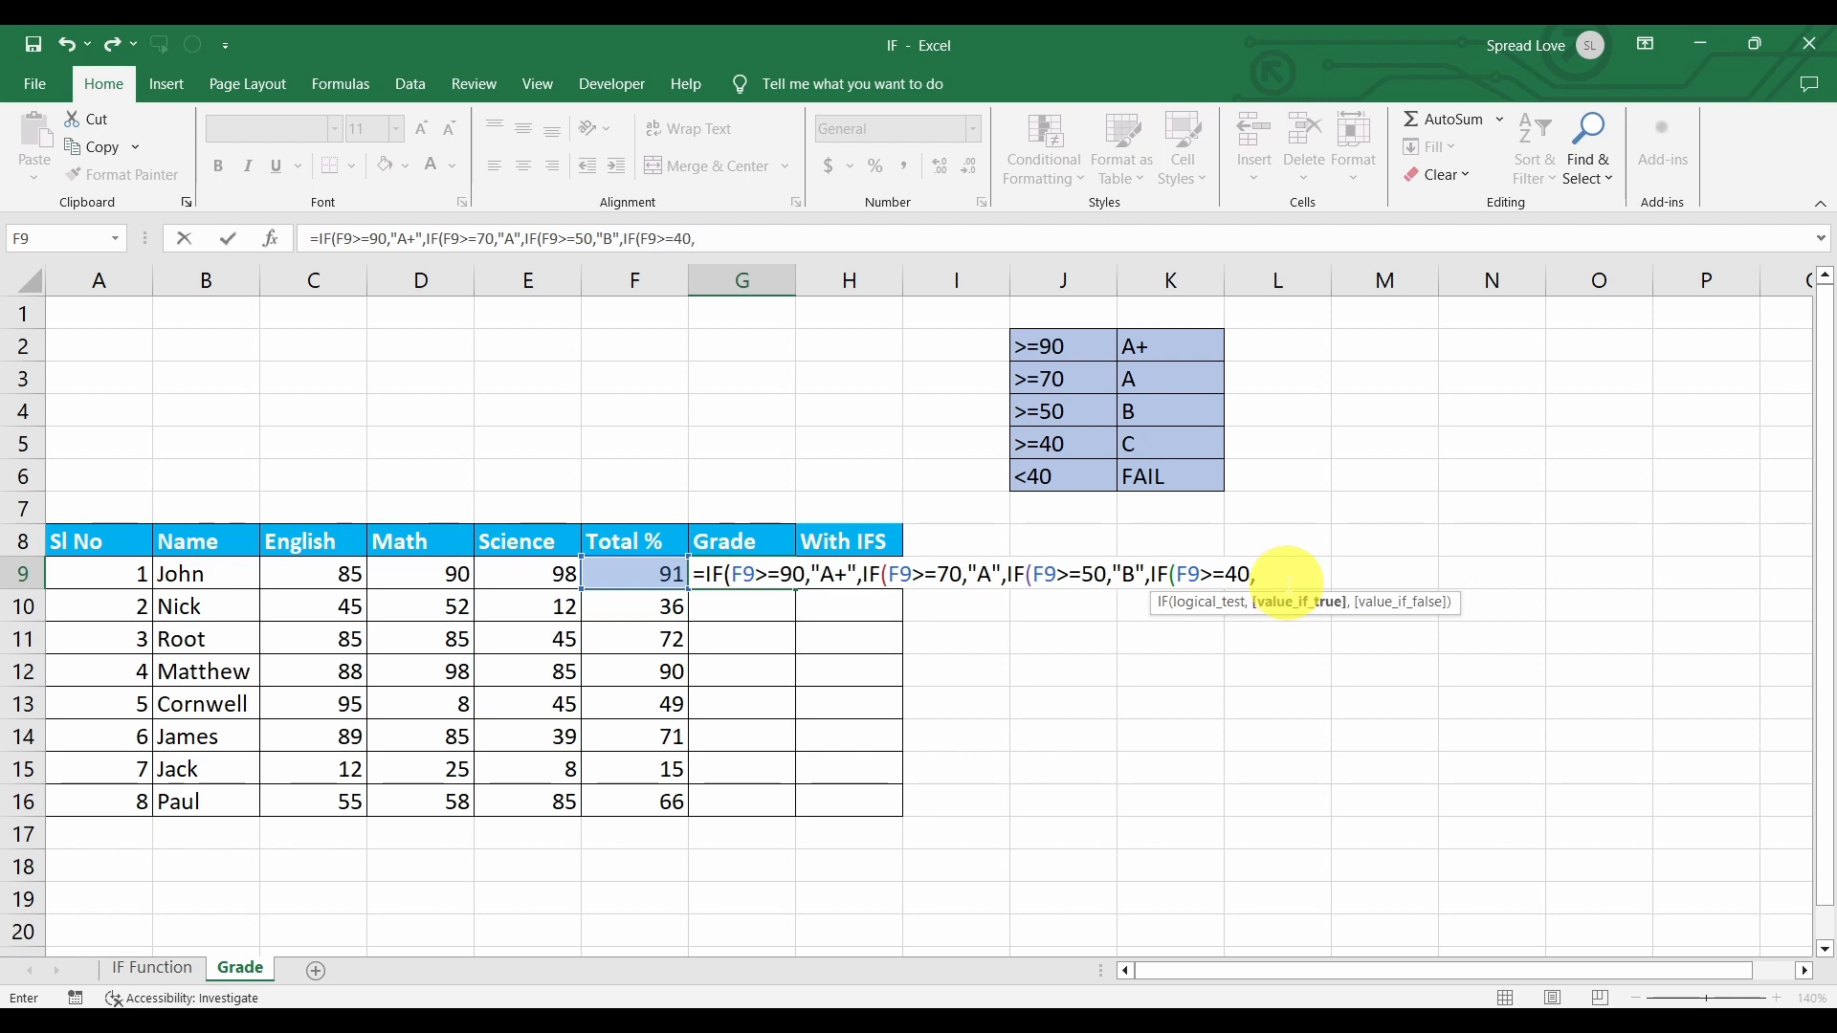
type("C")
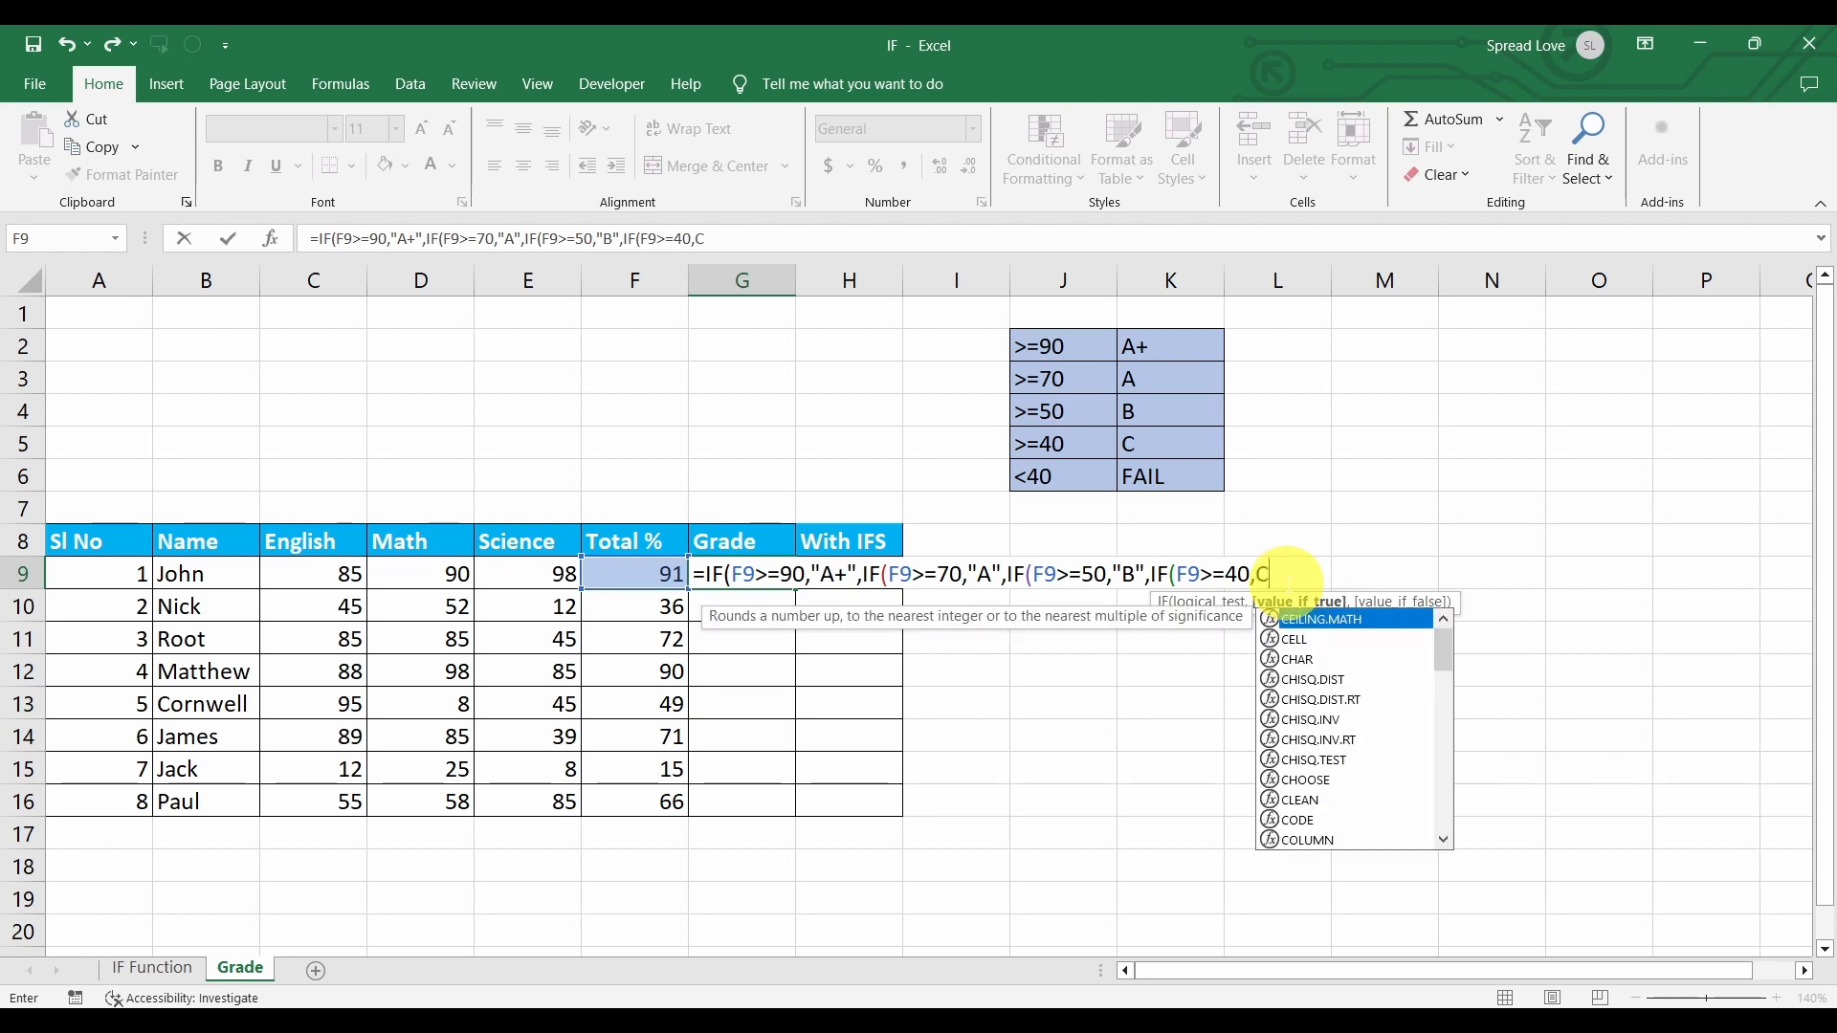
key("BackSpace")
type("\"C\"")
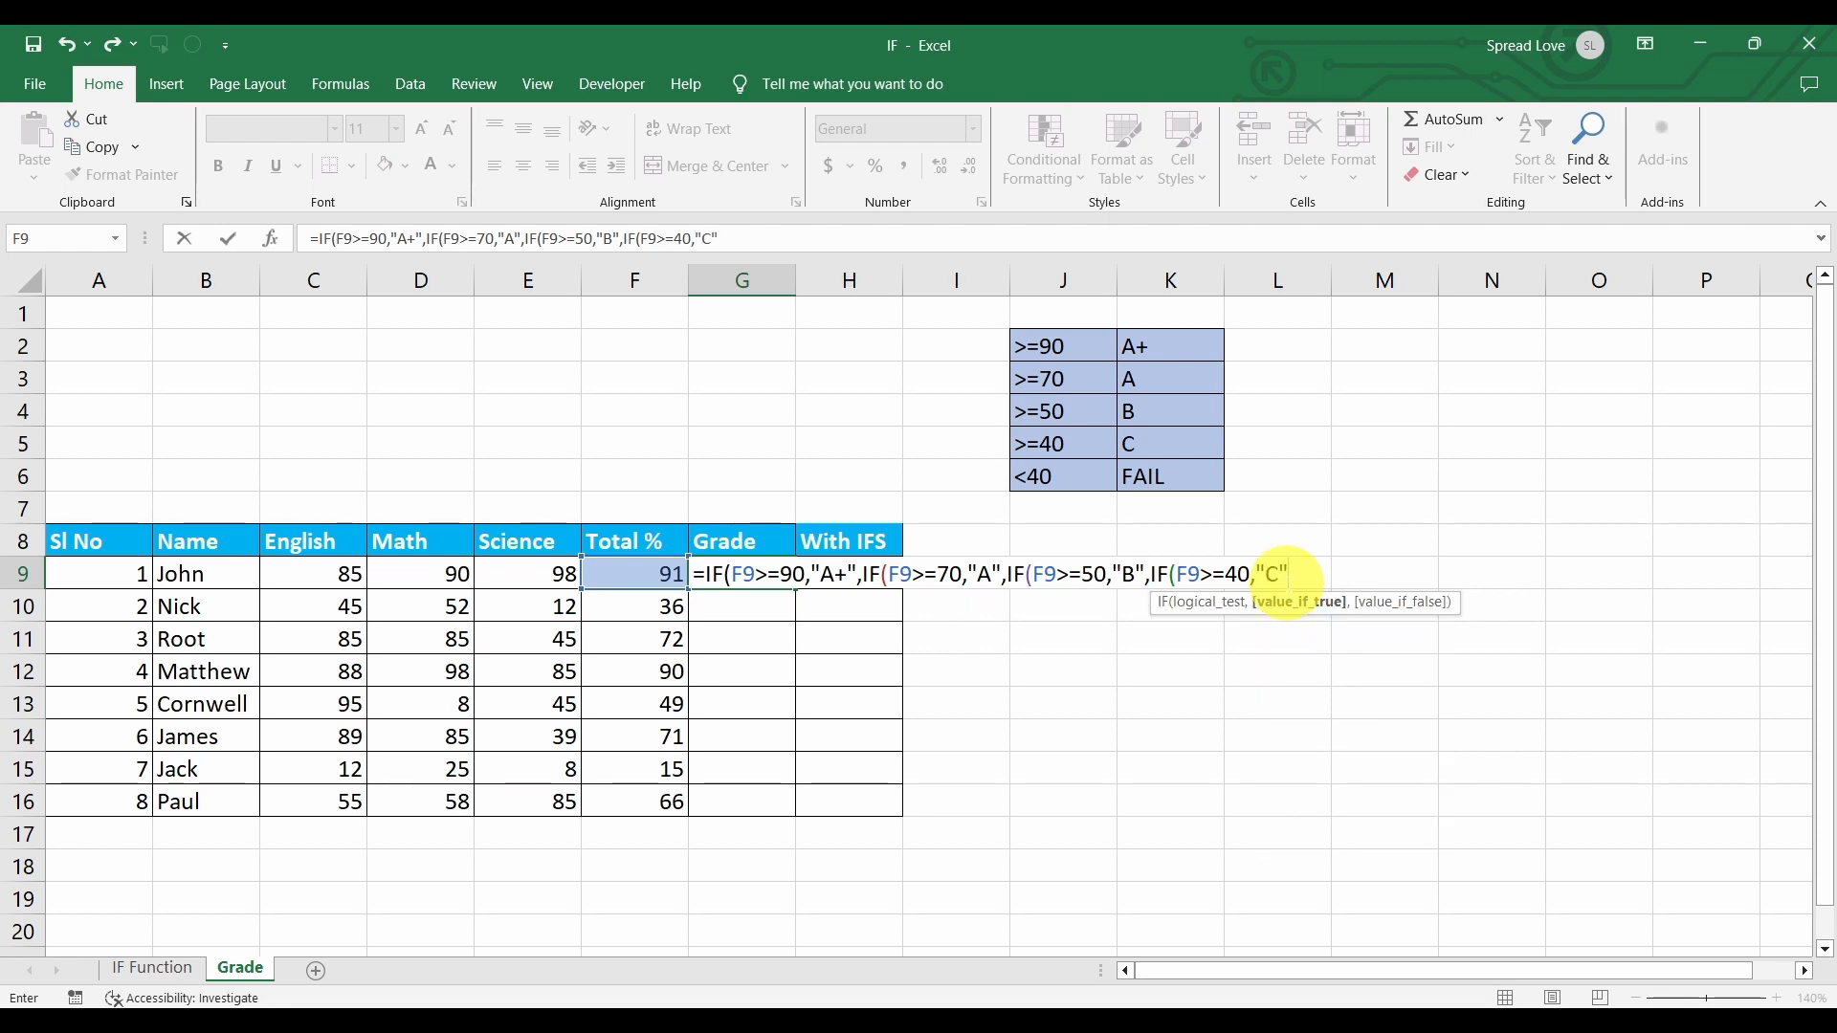
type(",")
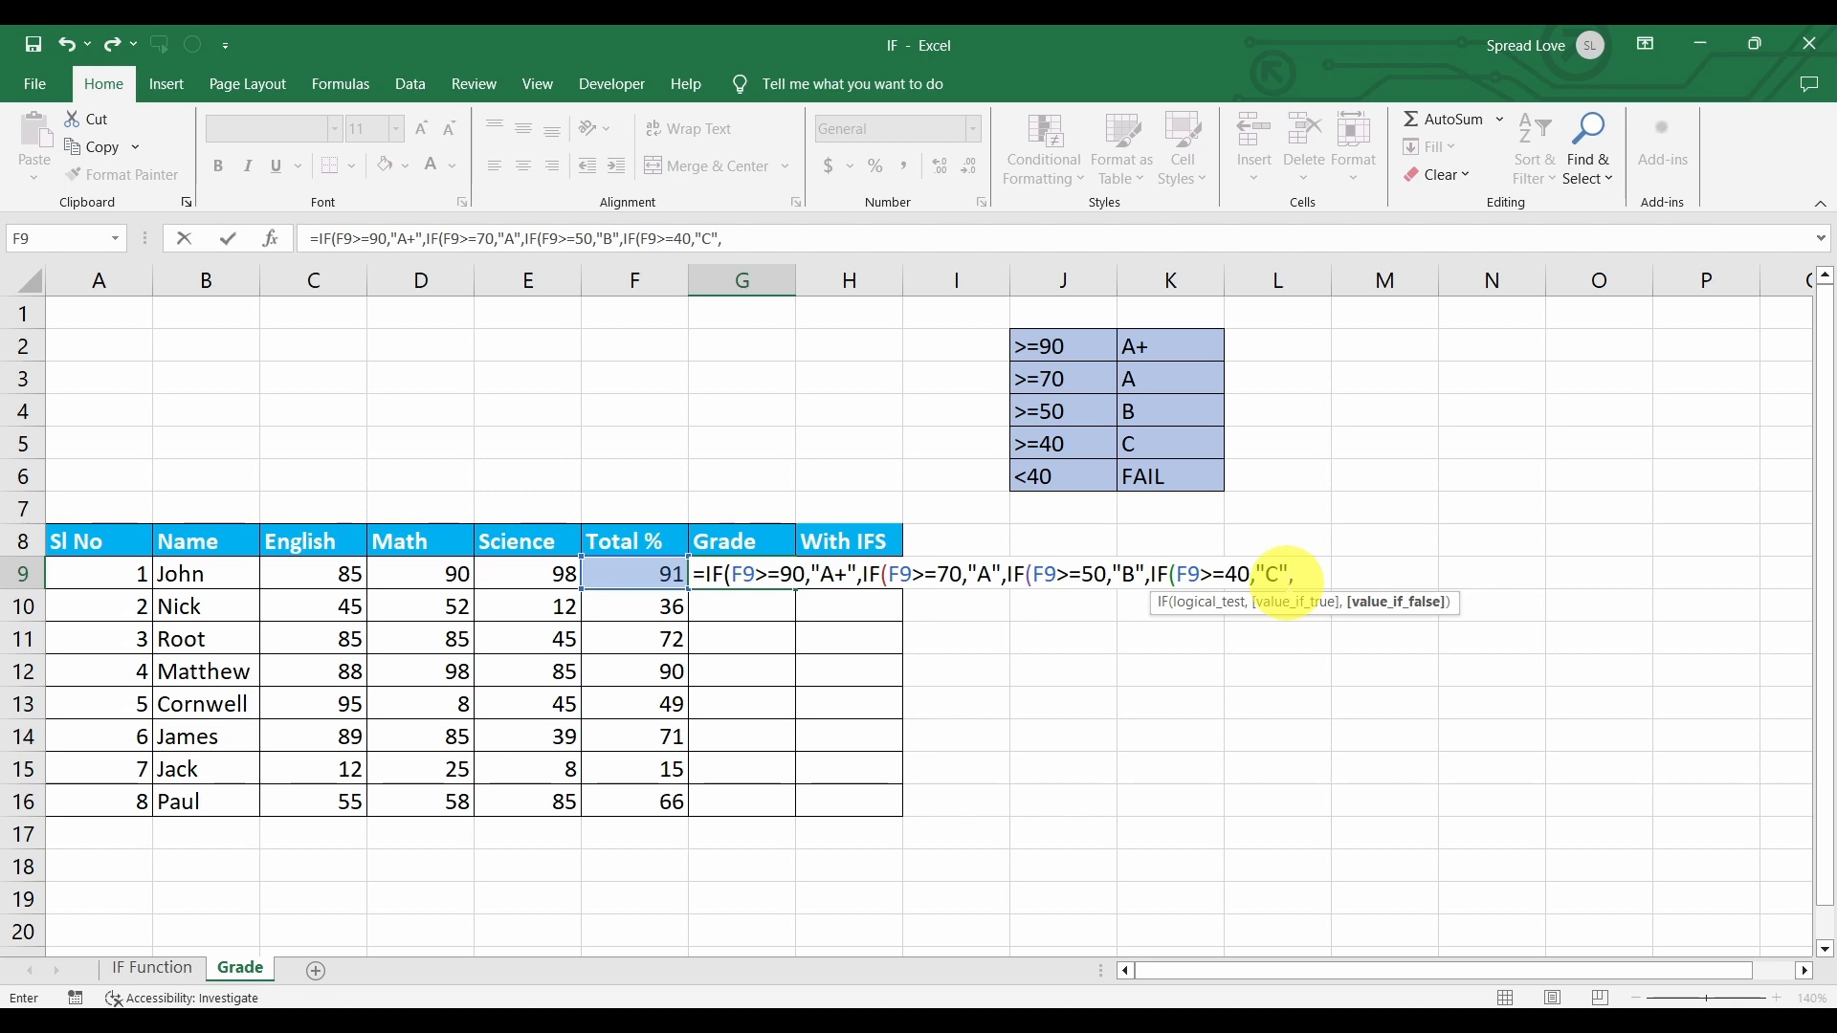
Complete the nested IF formula in G9 with "FAIL" as the final false value, and fill it down the Grade column to G16.
type("\"FAIL\"")
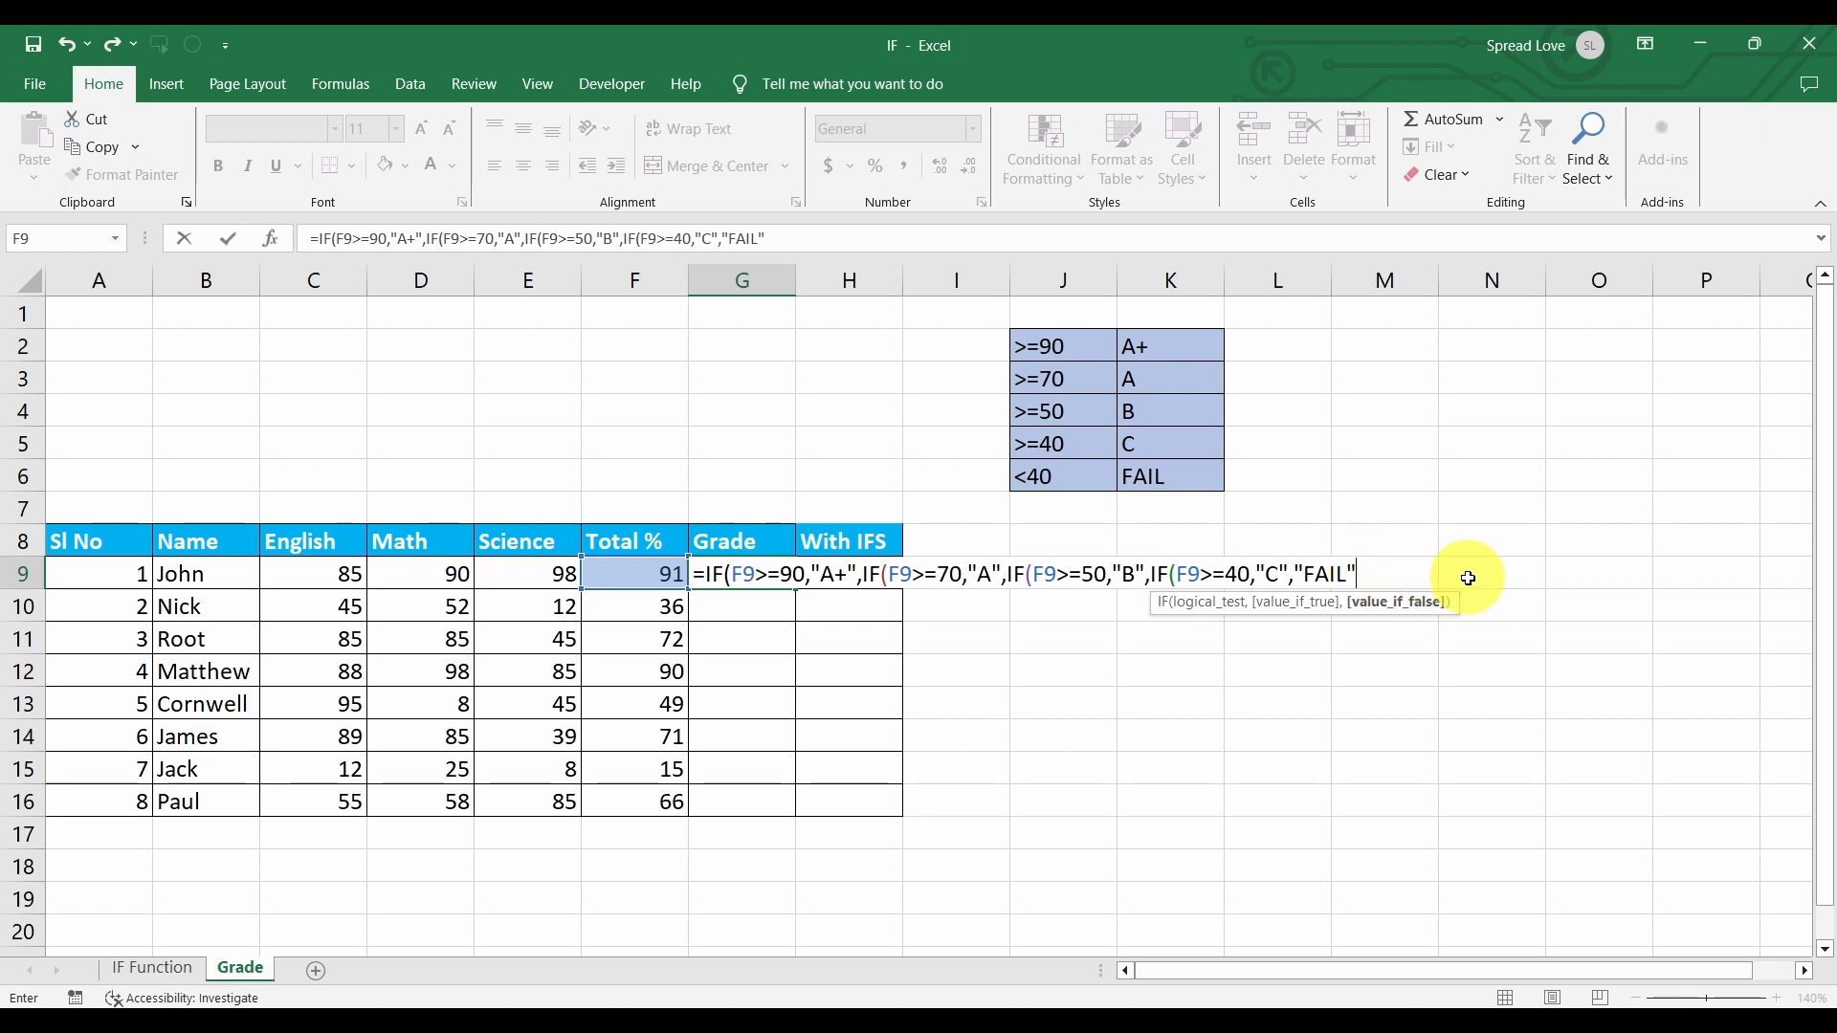
type(")")
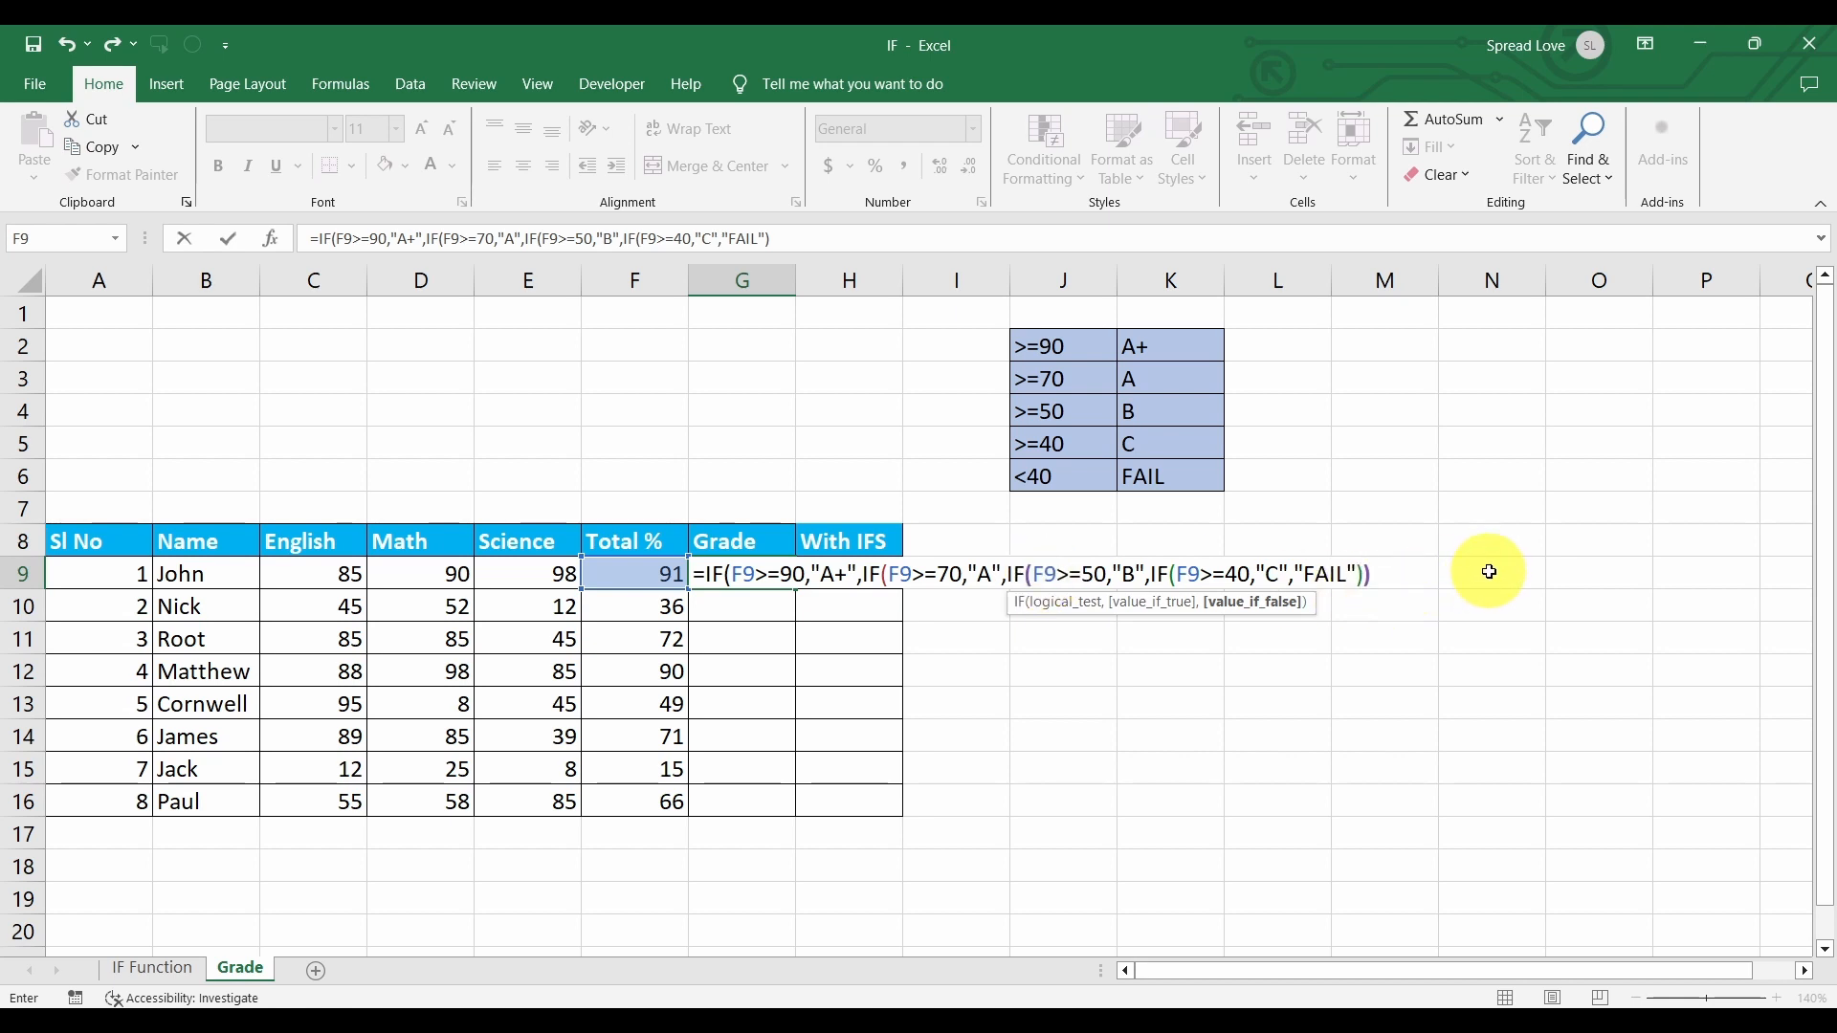
type(")")
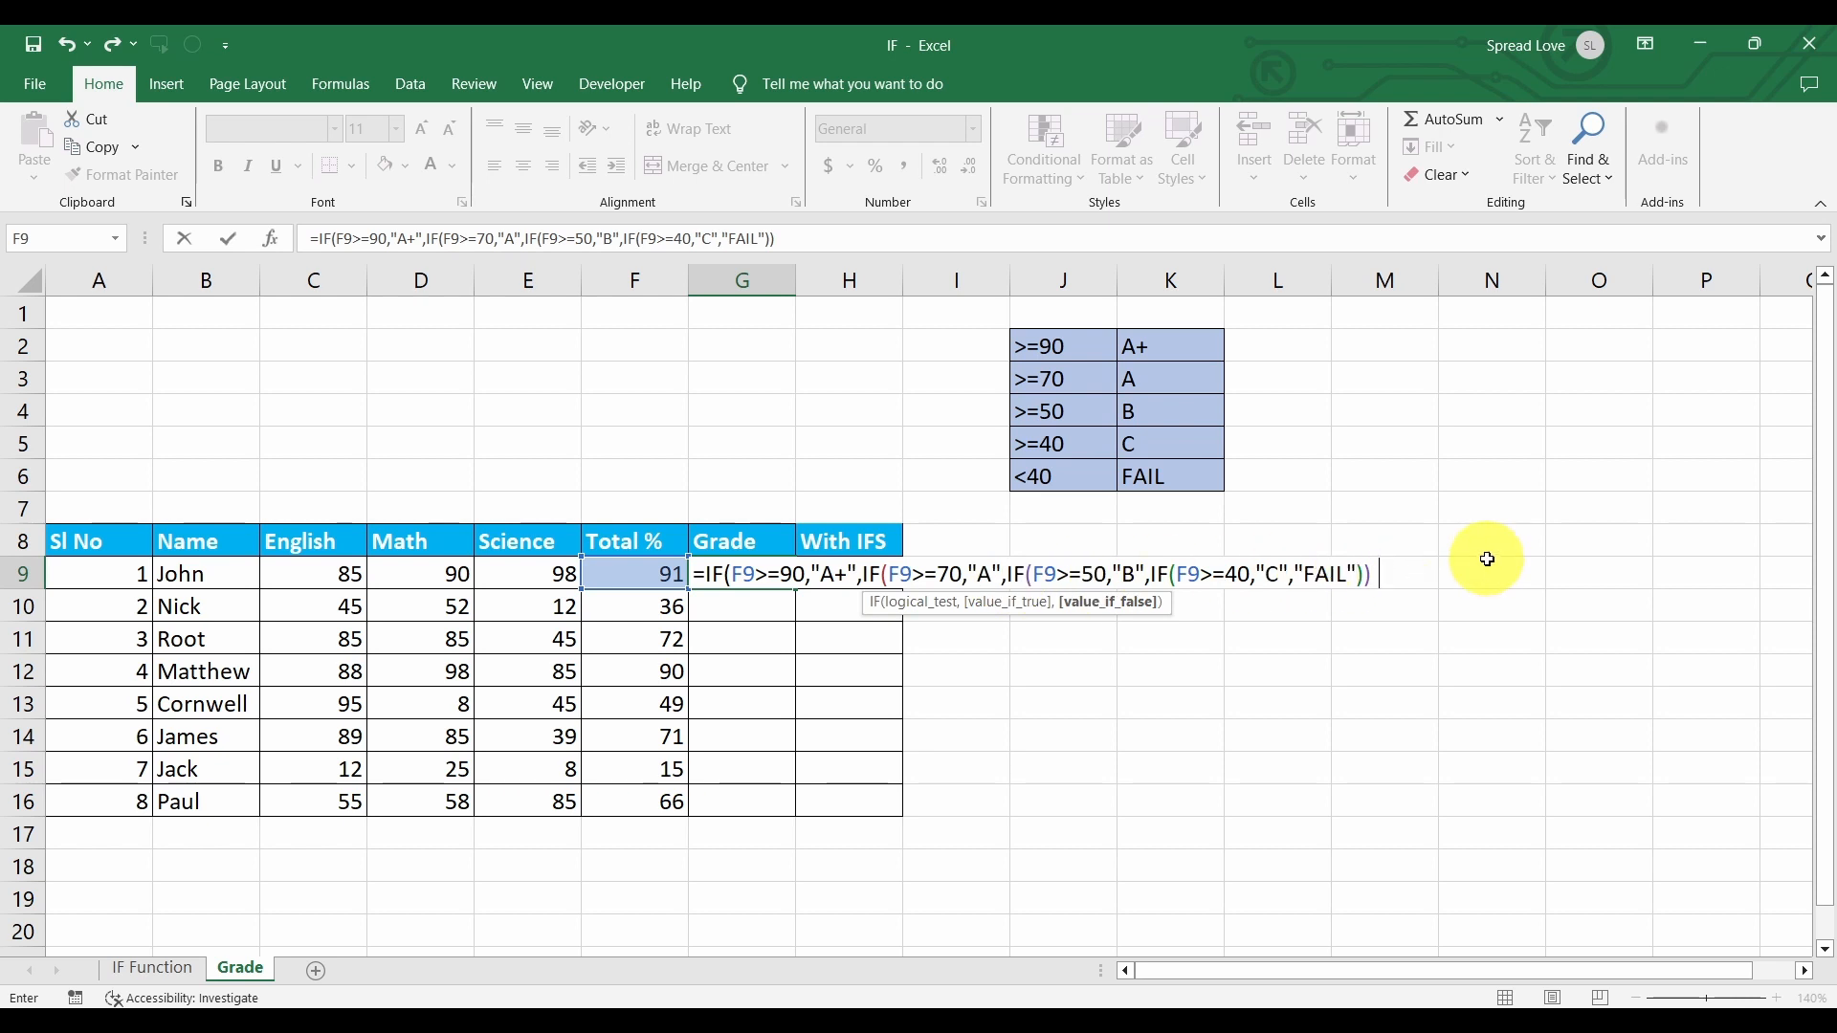
type(")")
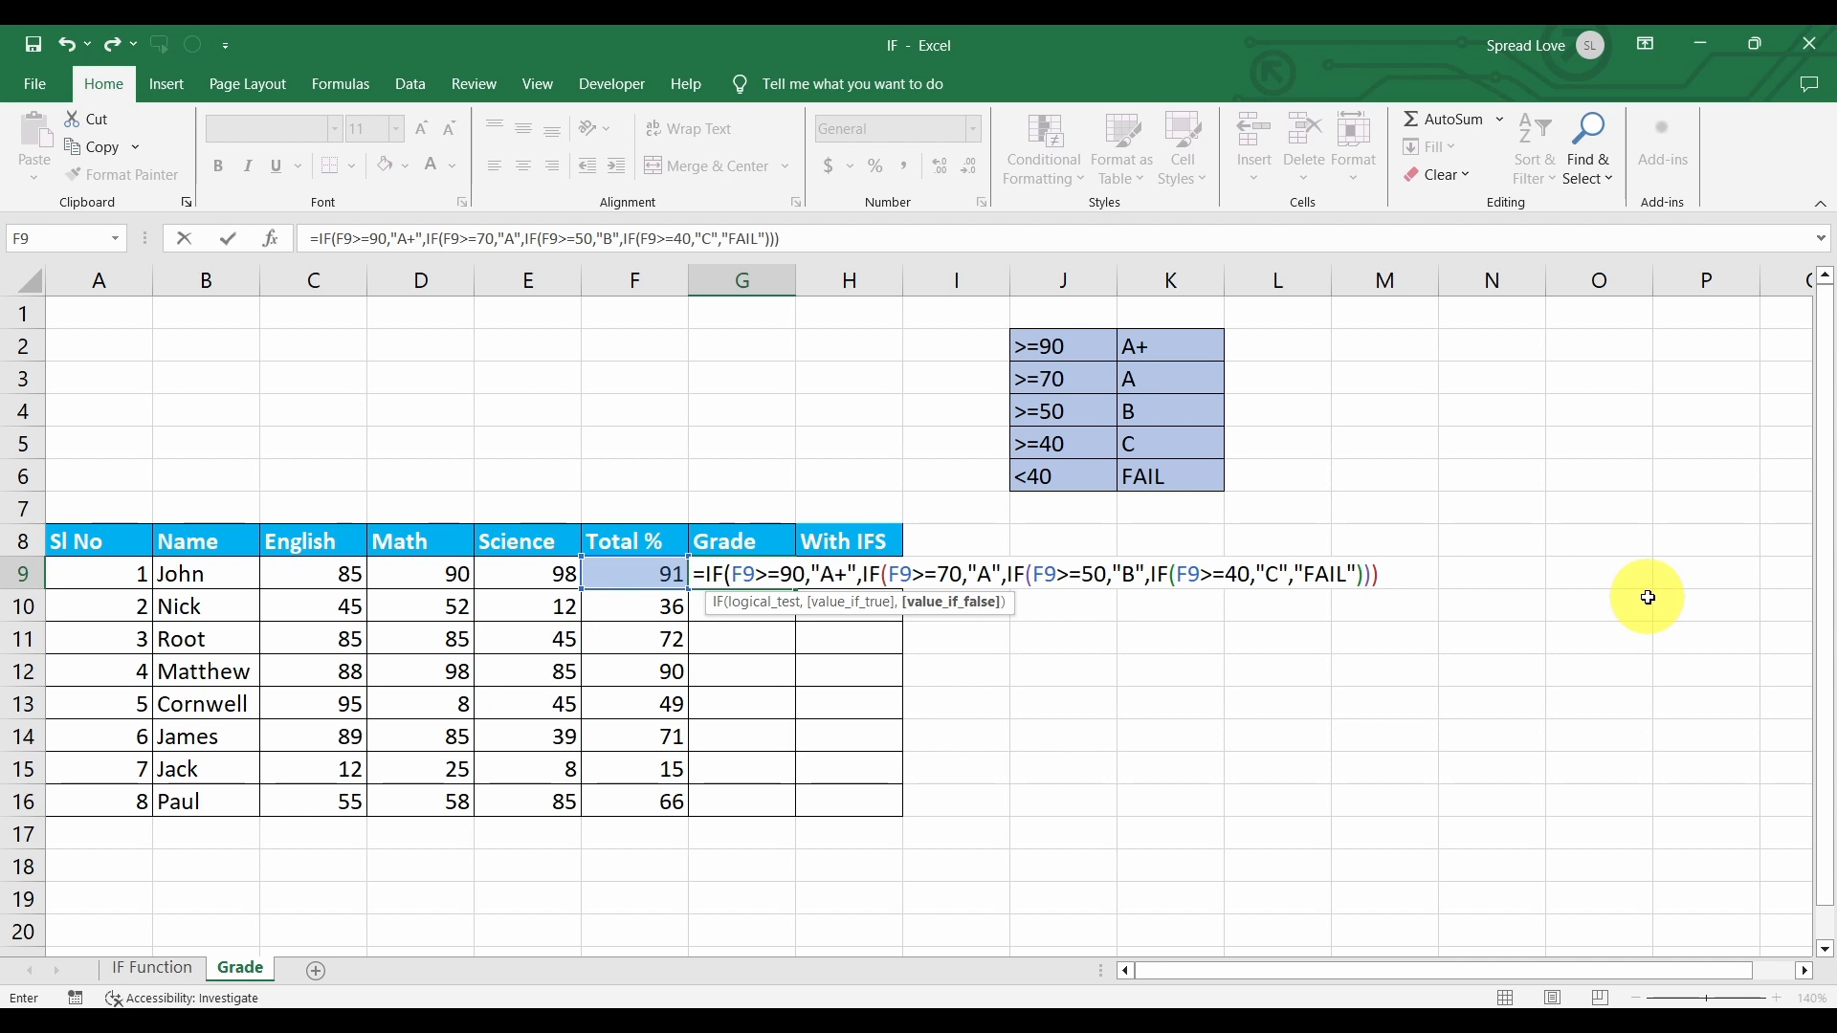
type(")")
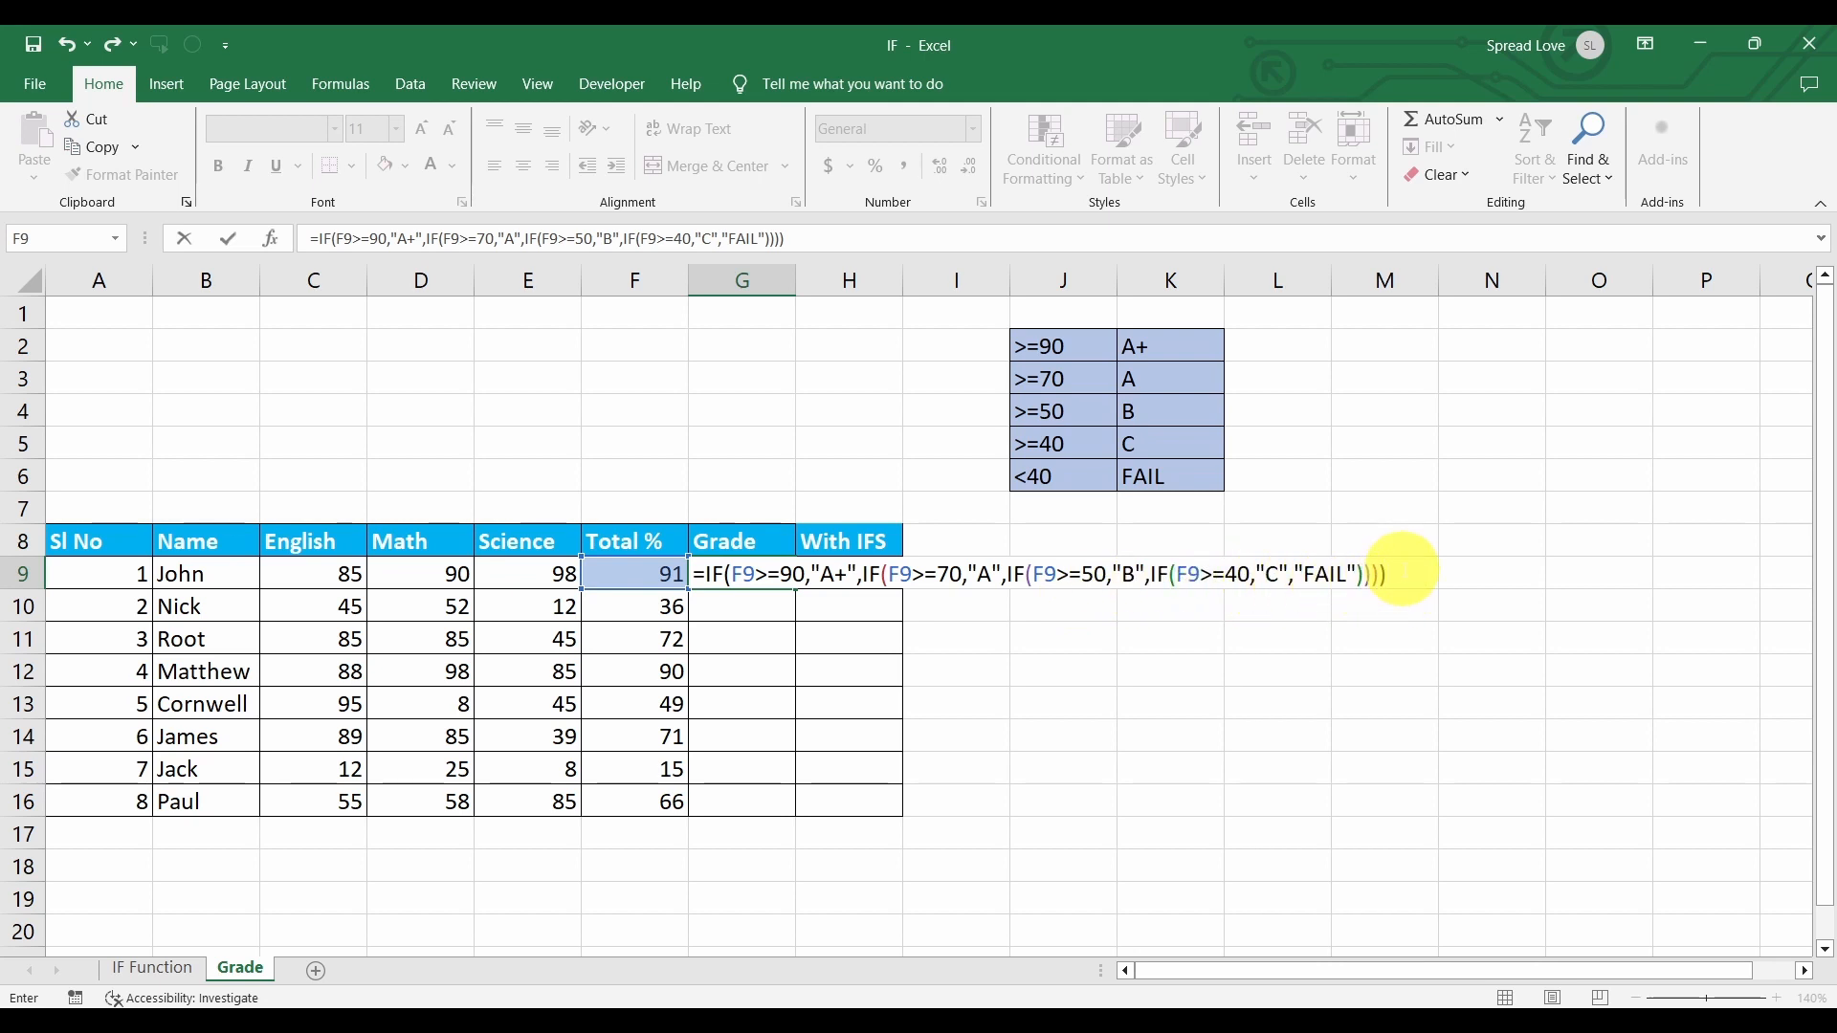
key("Return")
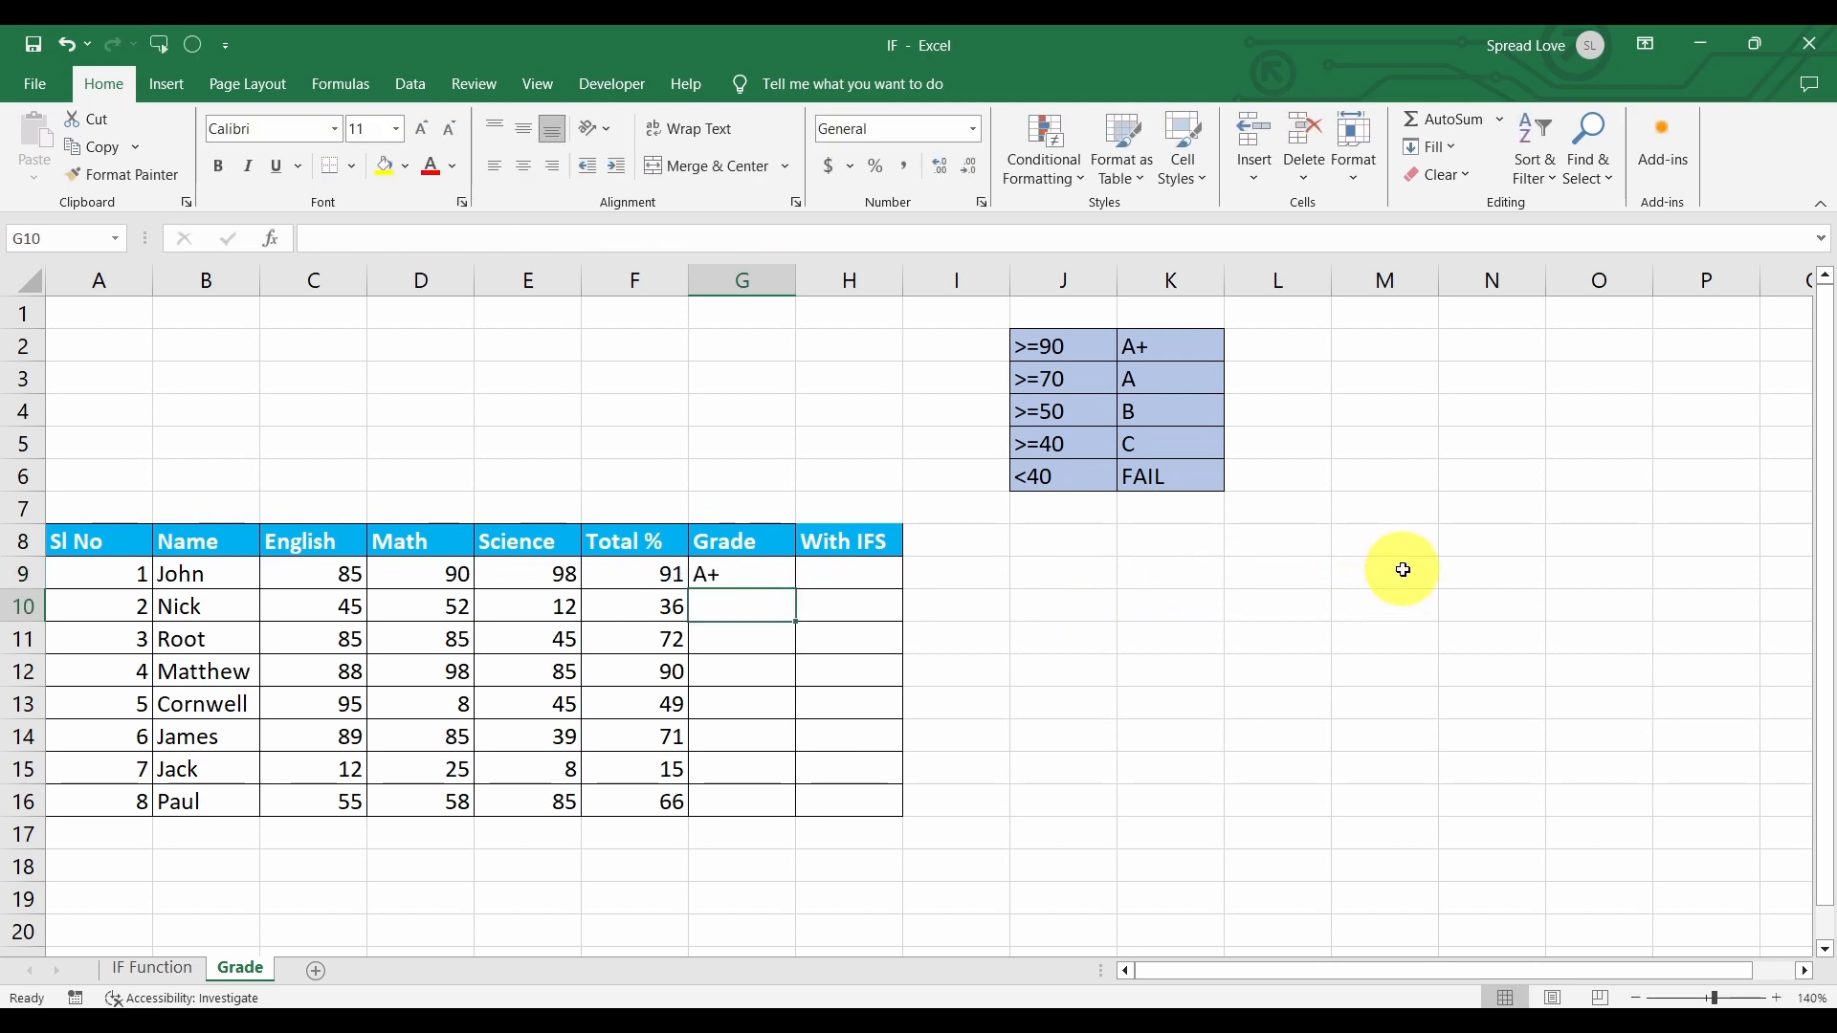
left_click(770, 576)
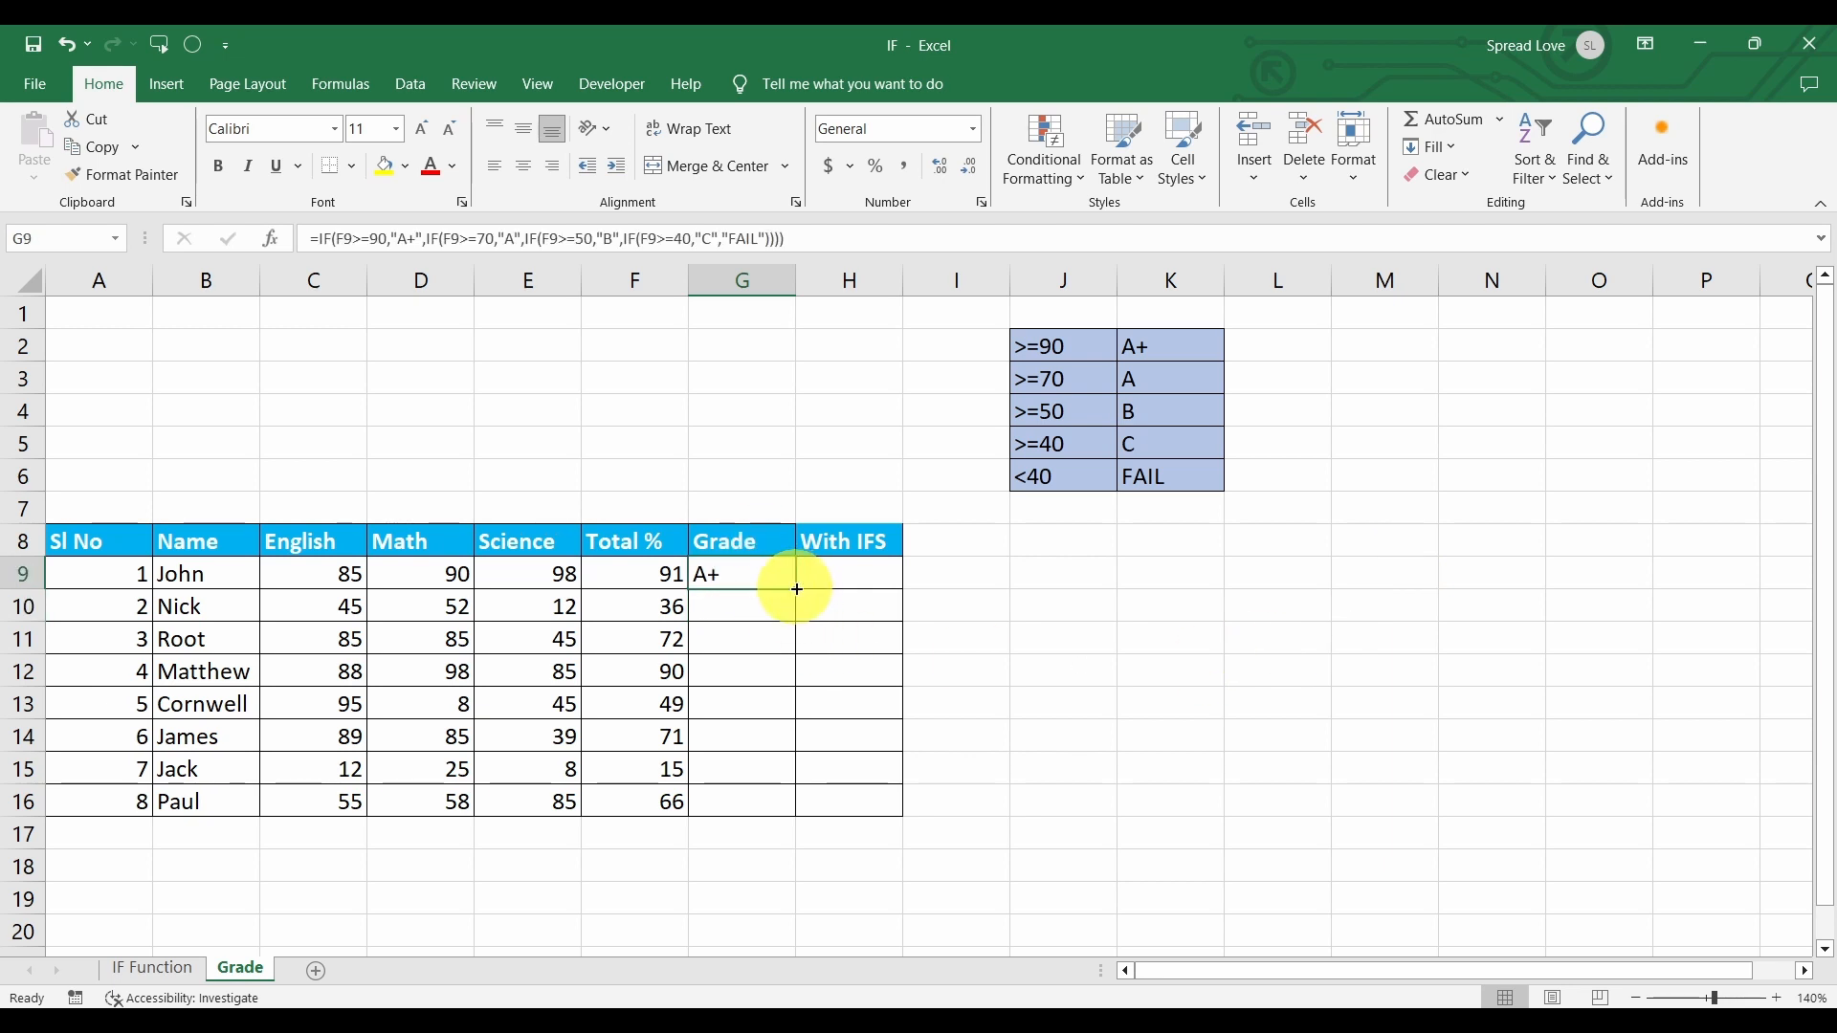
double_click(795, 590)
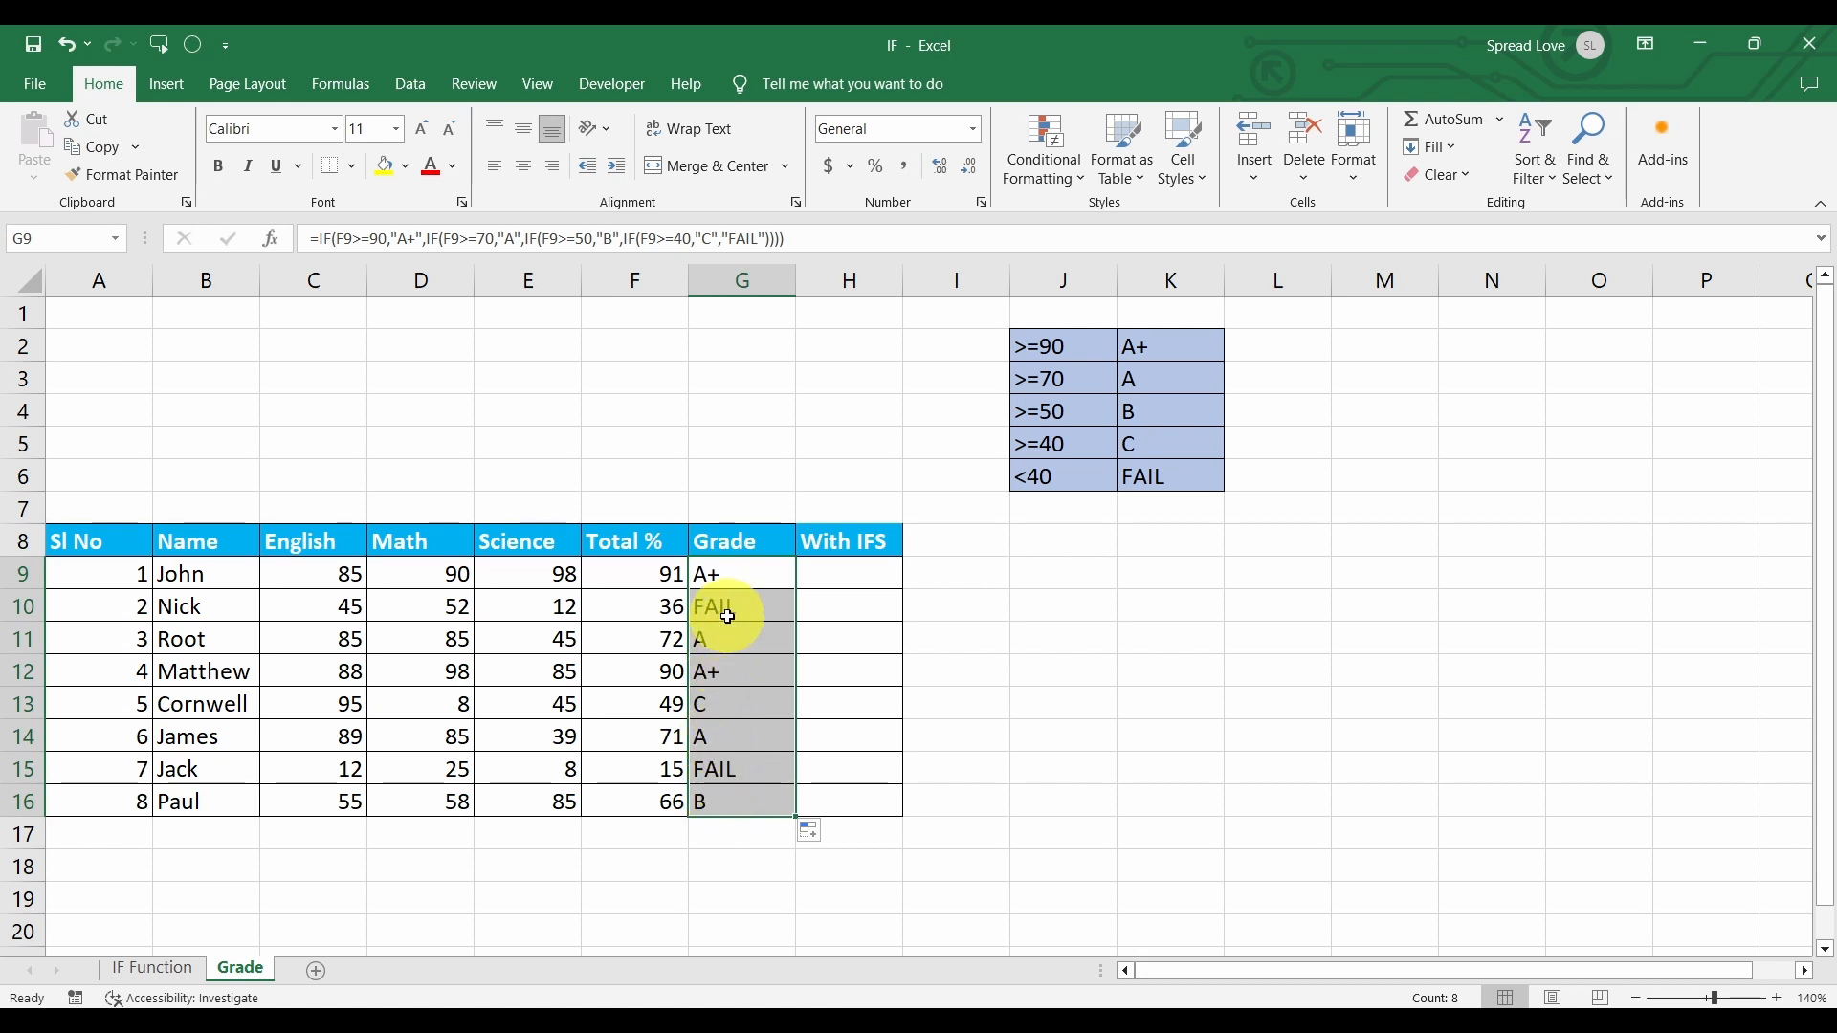
Change the Math mark in D9 to 130.
left_click(459, 579)
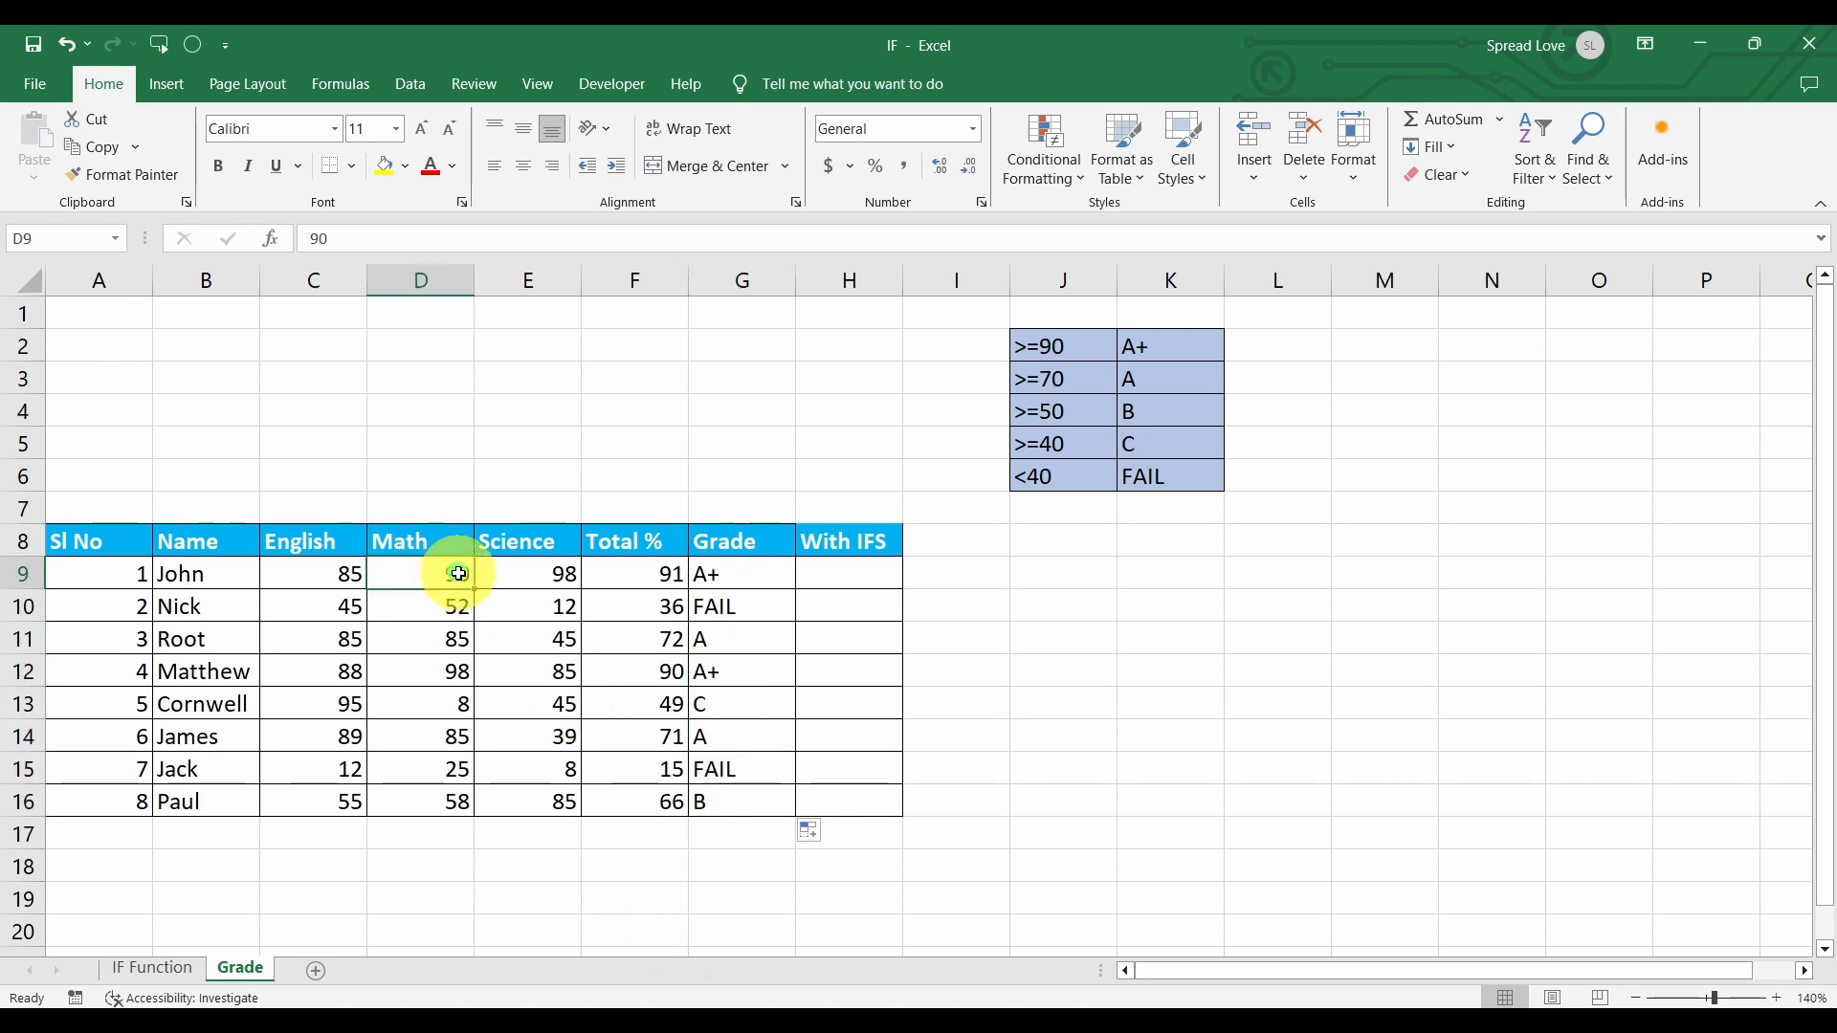
double_click(459, 574)
key("BackSpace")
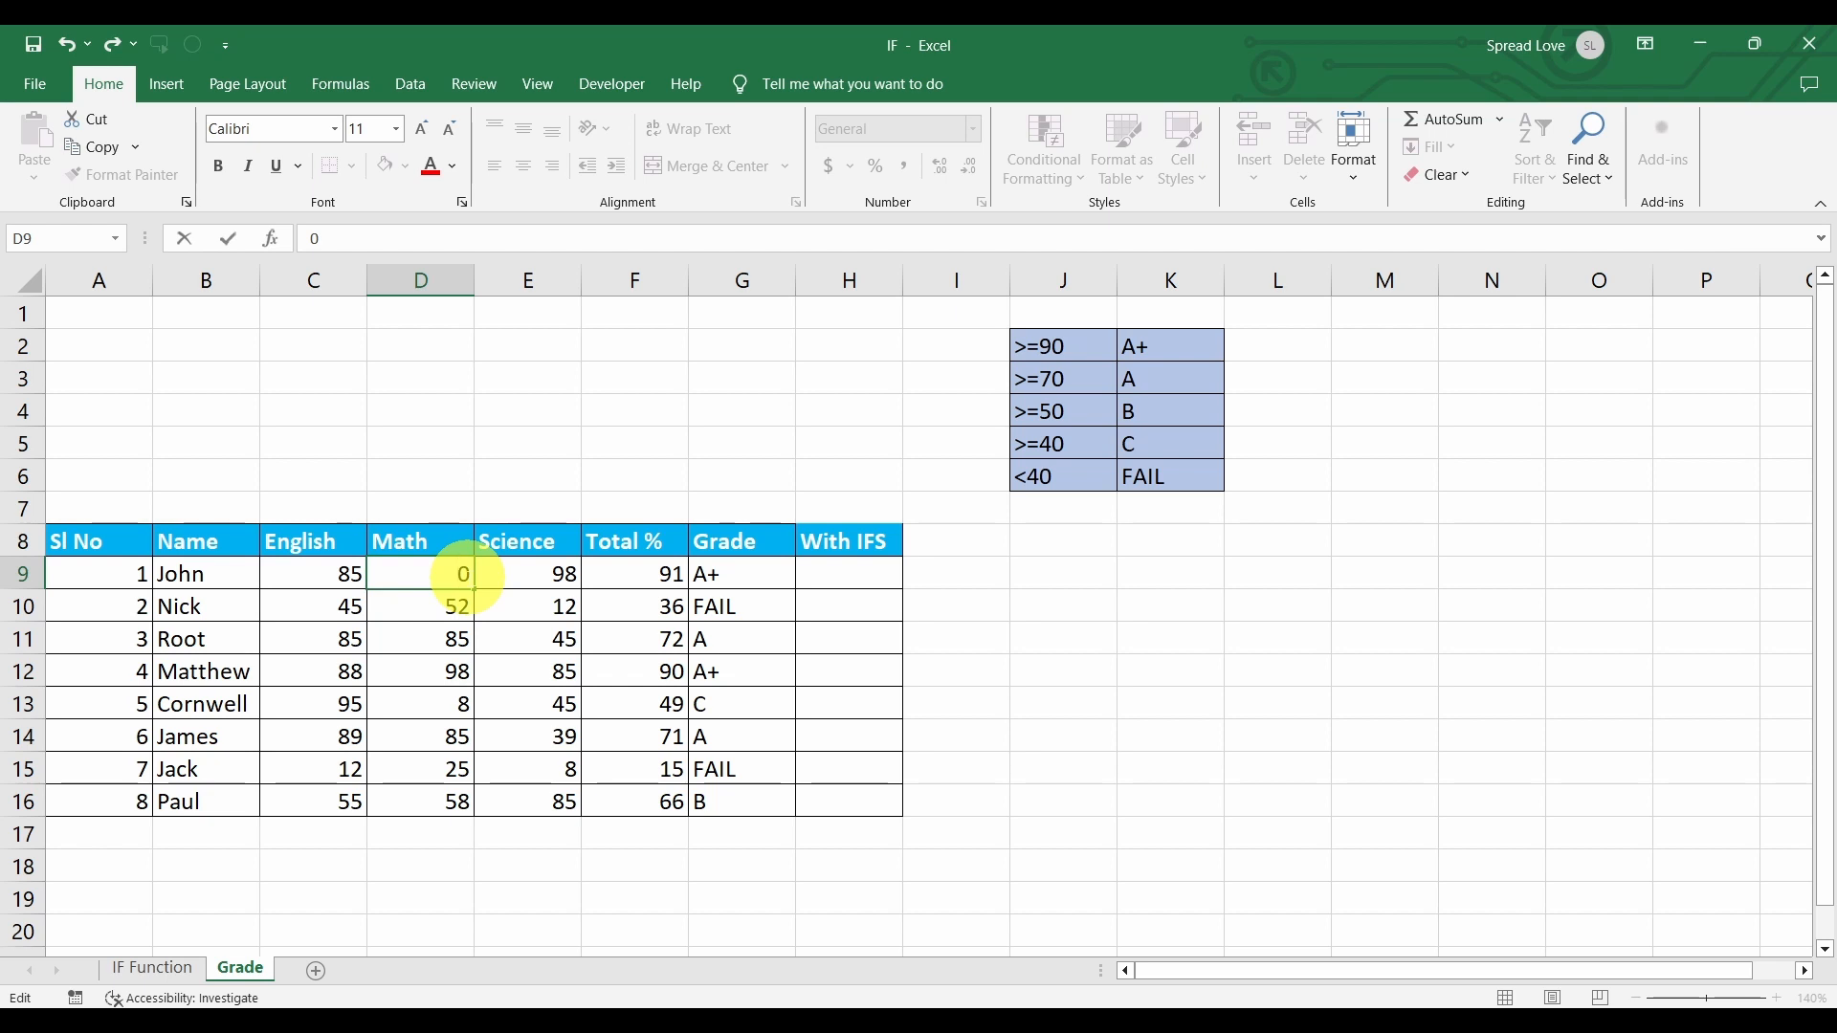
type("130")
key("Delete")
left_click(559, 608)
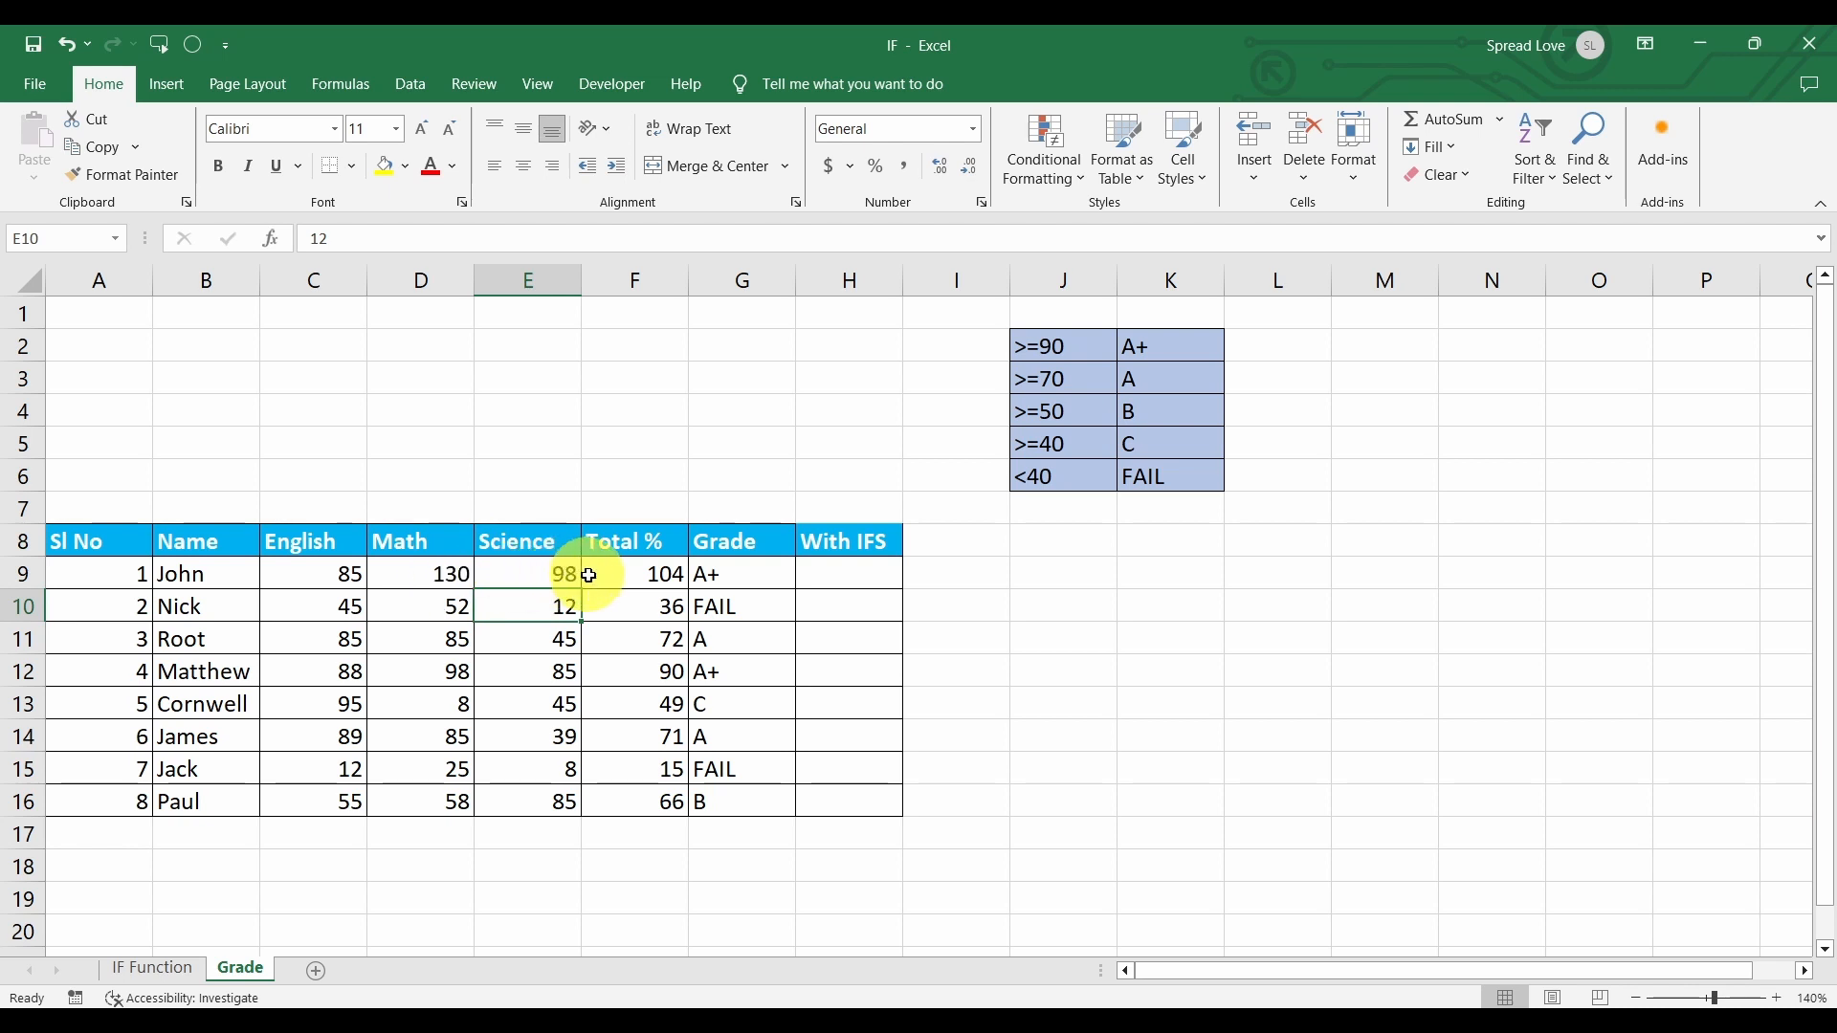
Insert the condition F9>100 ahead of the F9>=90 test in the first IF of the G9 formula.
double_click(727, 581)
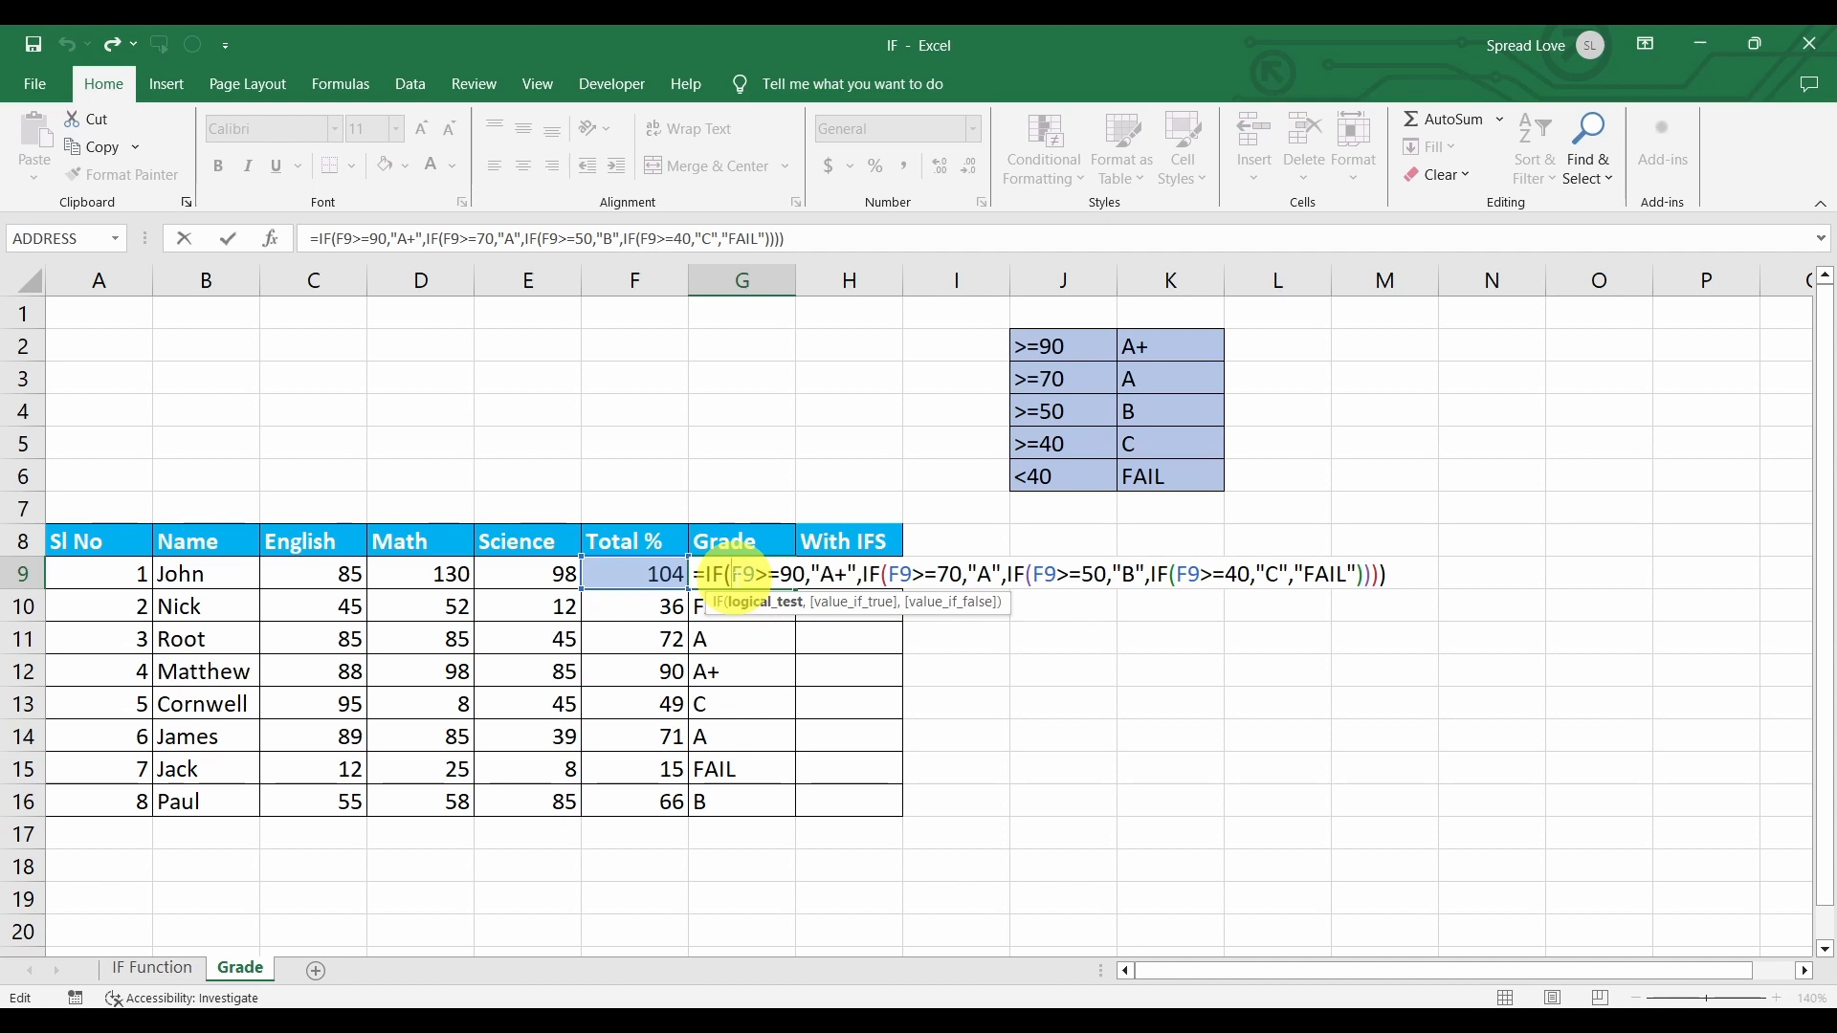
left_click(626, 574)
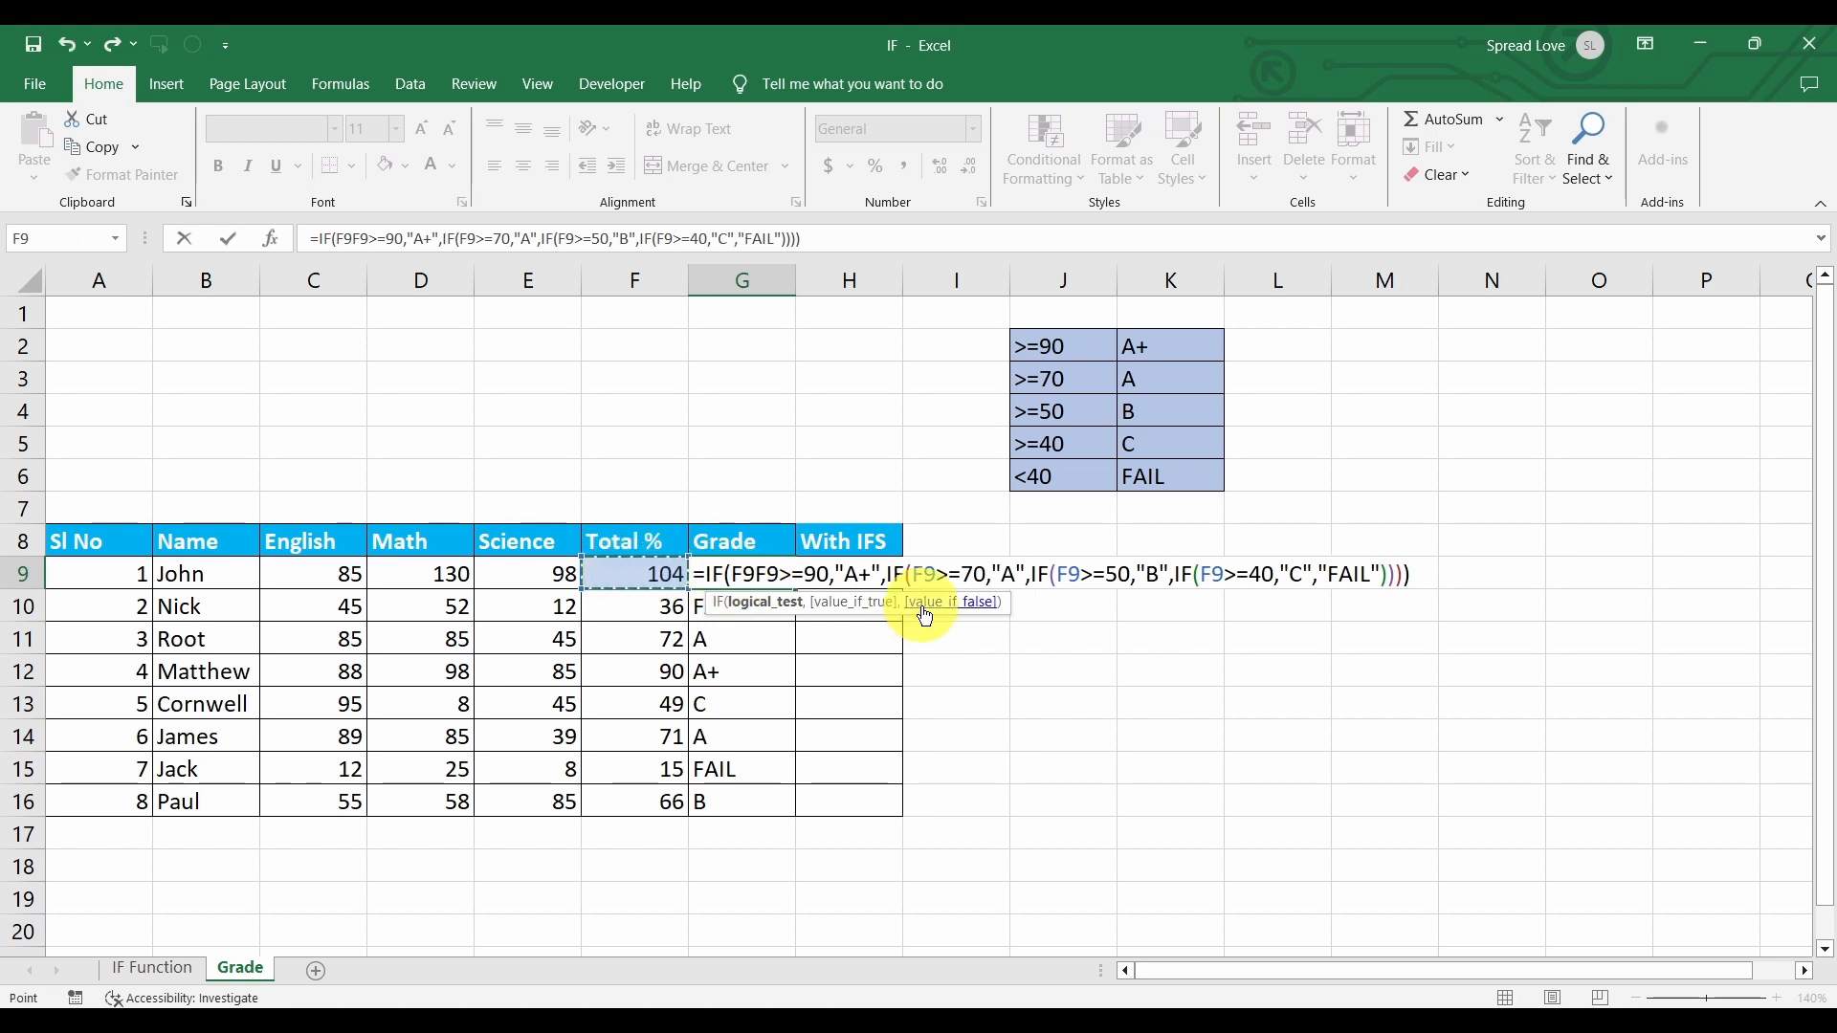
type(">")
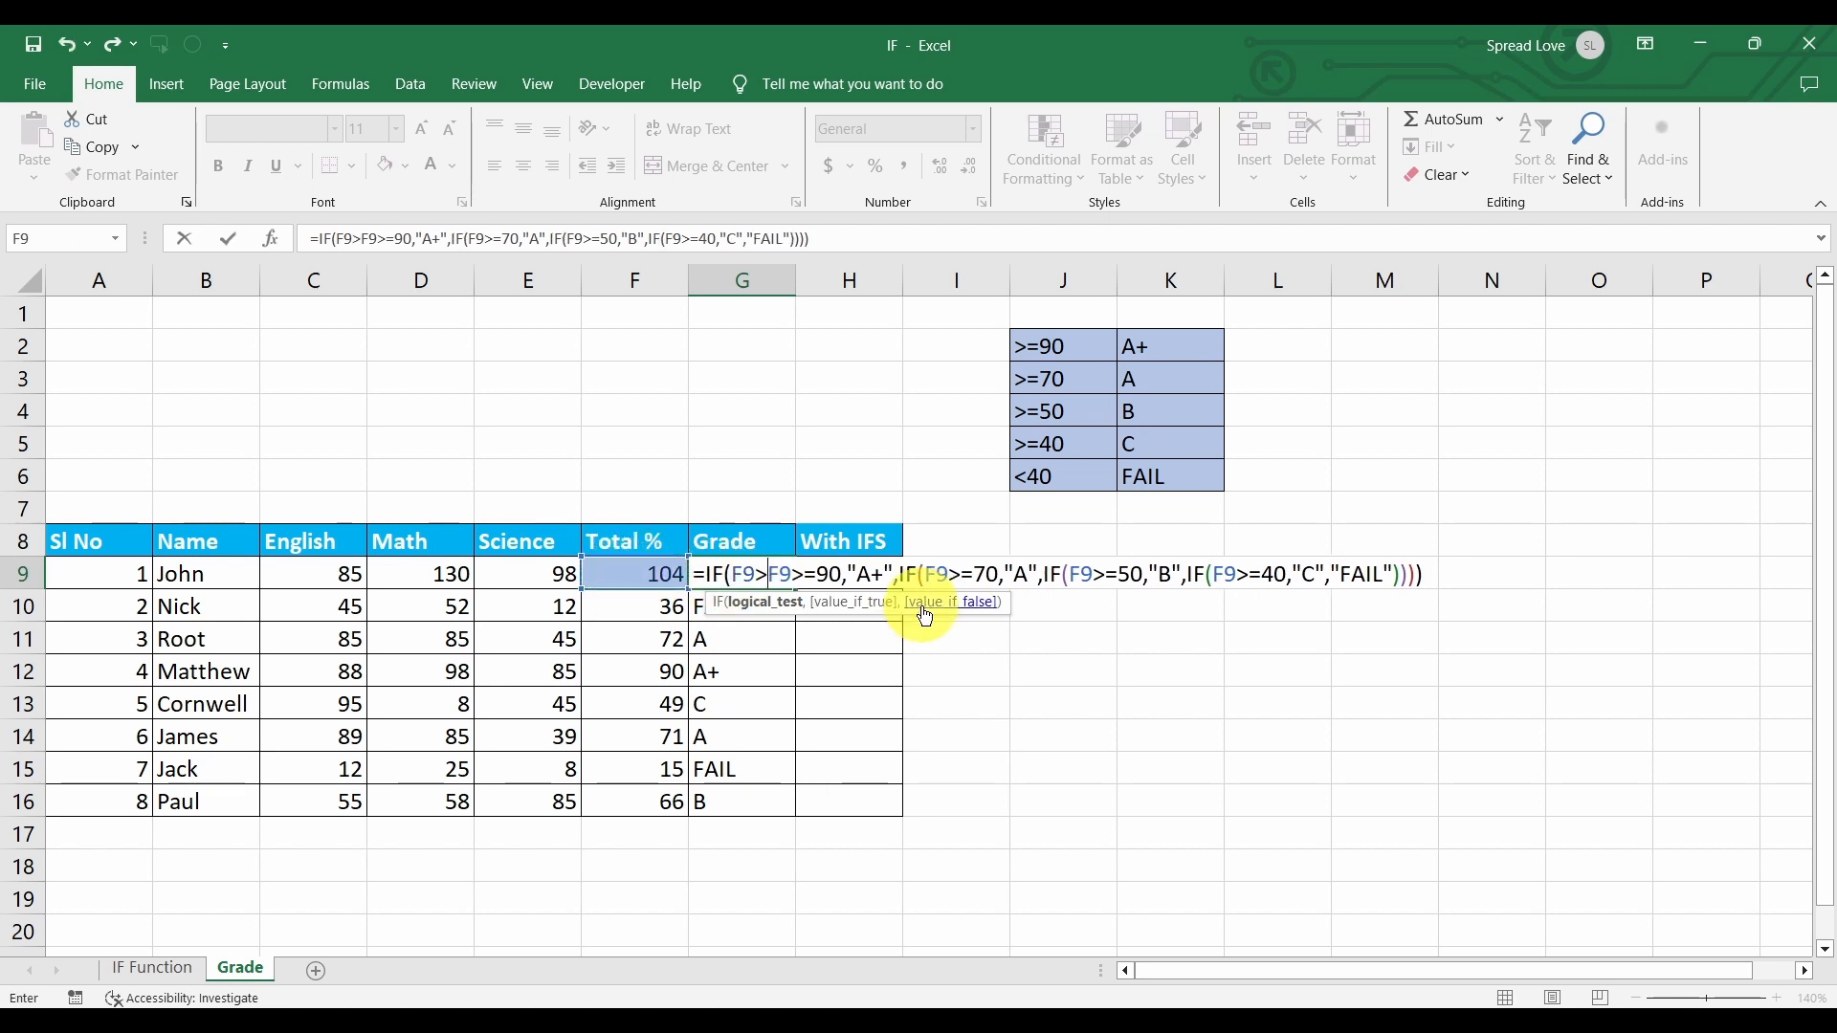
type("100")
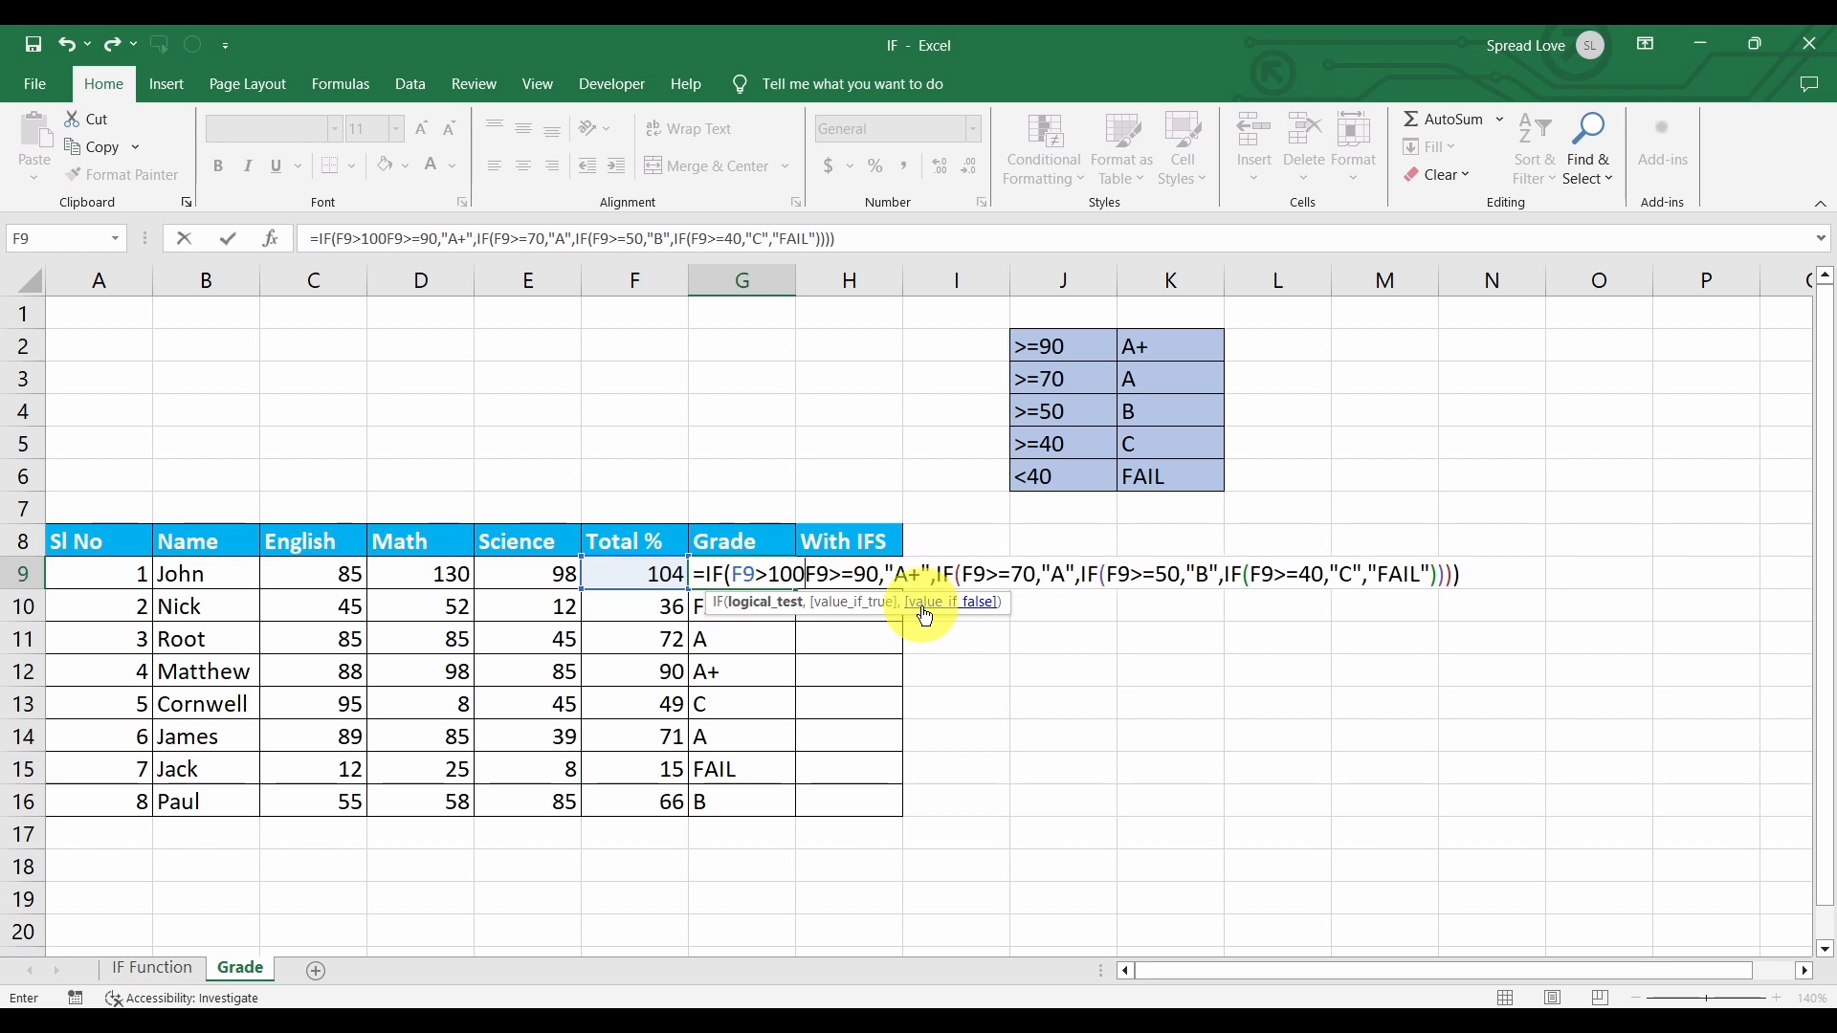
Add "Invalid" as the value returned by the first IF in G9 when F9>100, followed by a comma.
type(",\"")
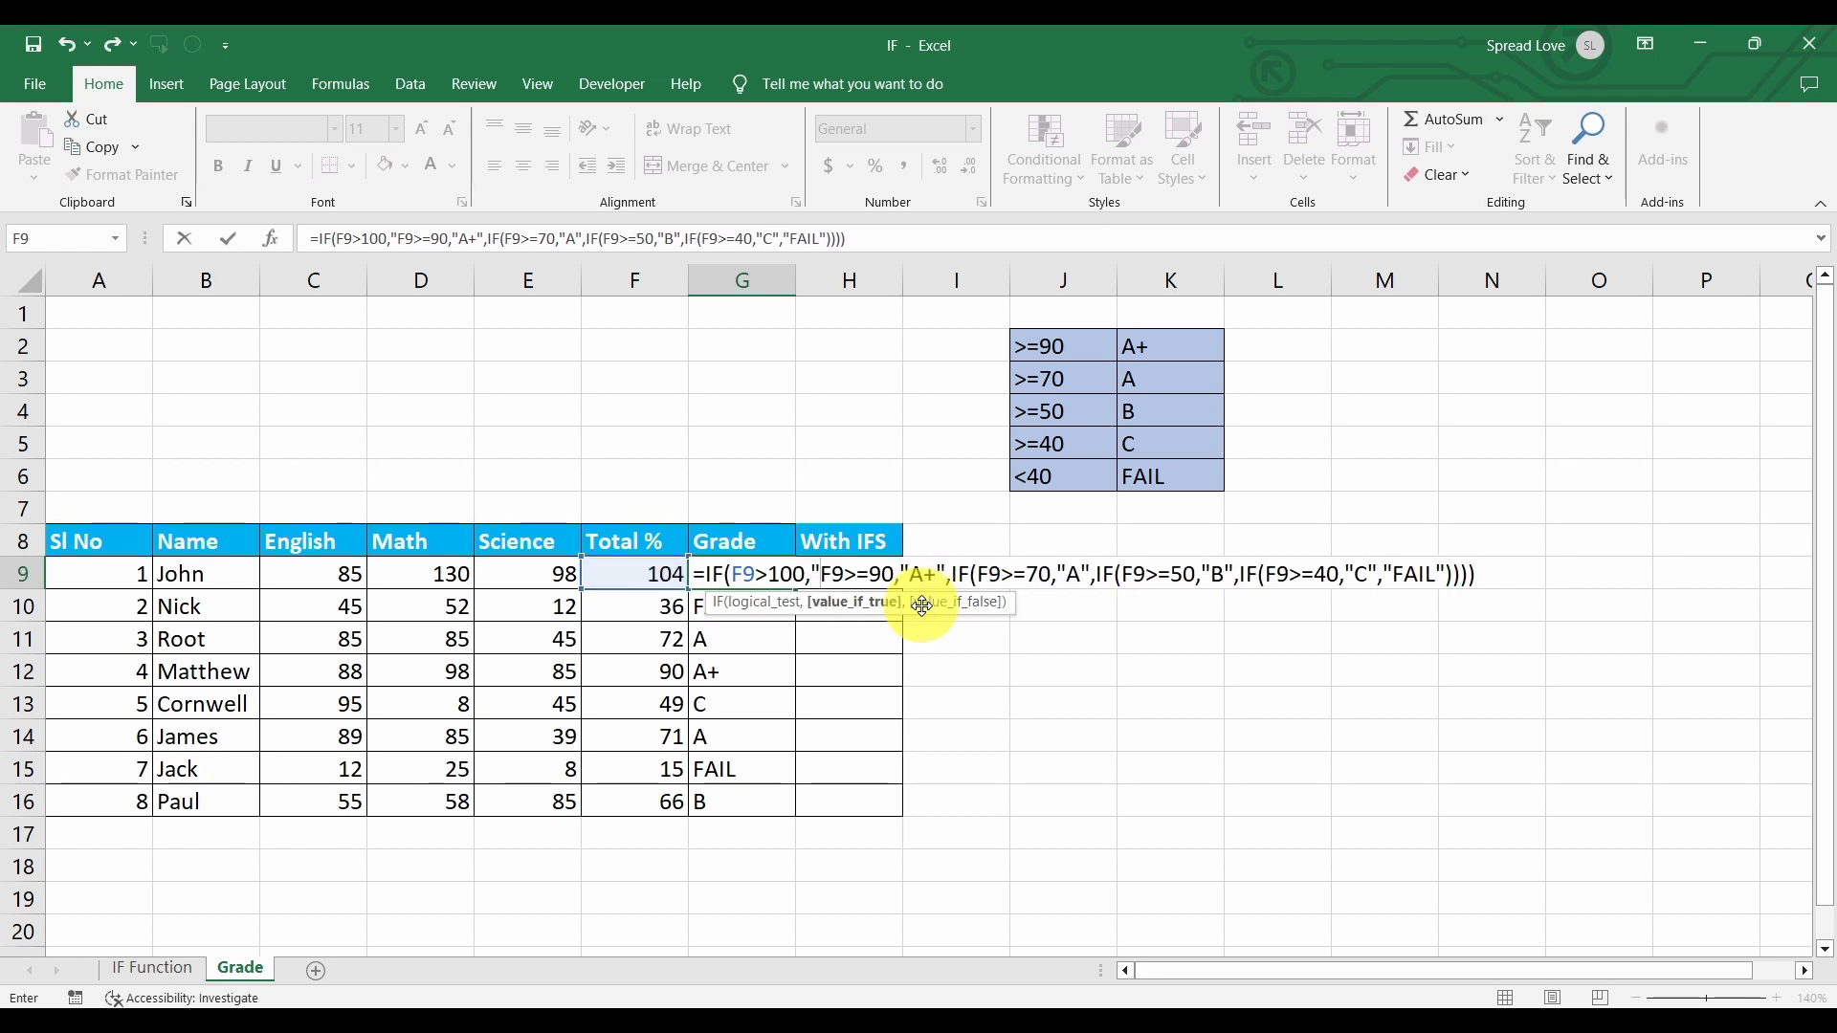
type("INvalid")
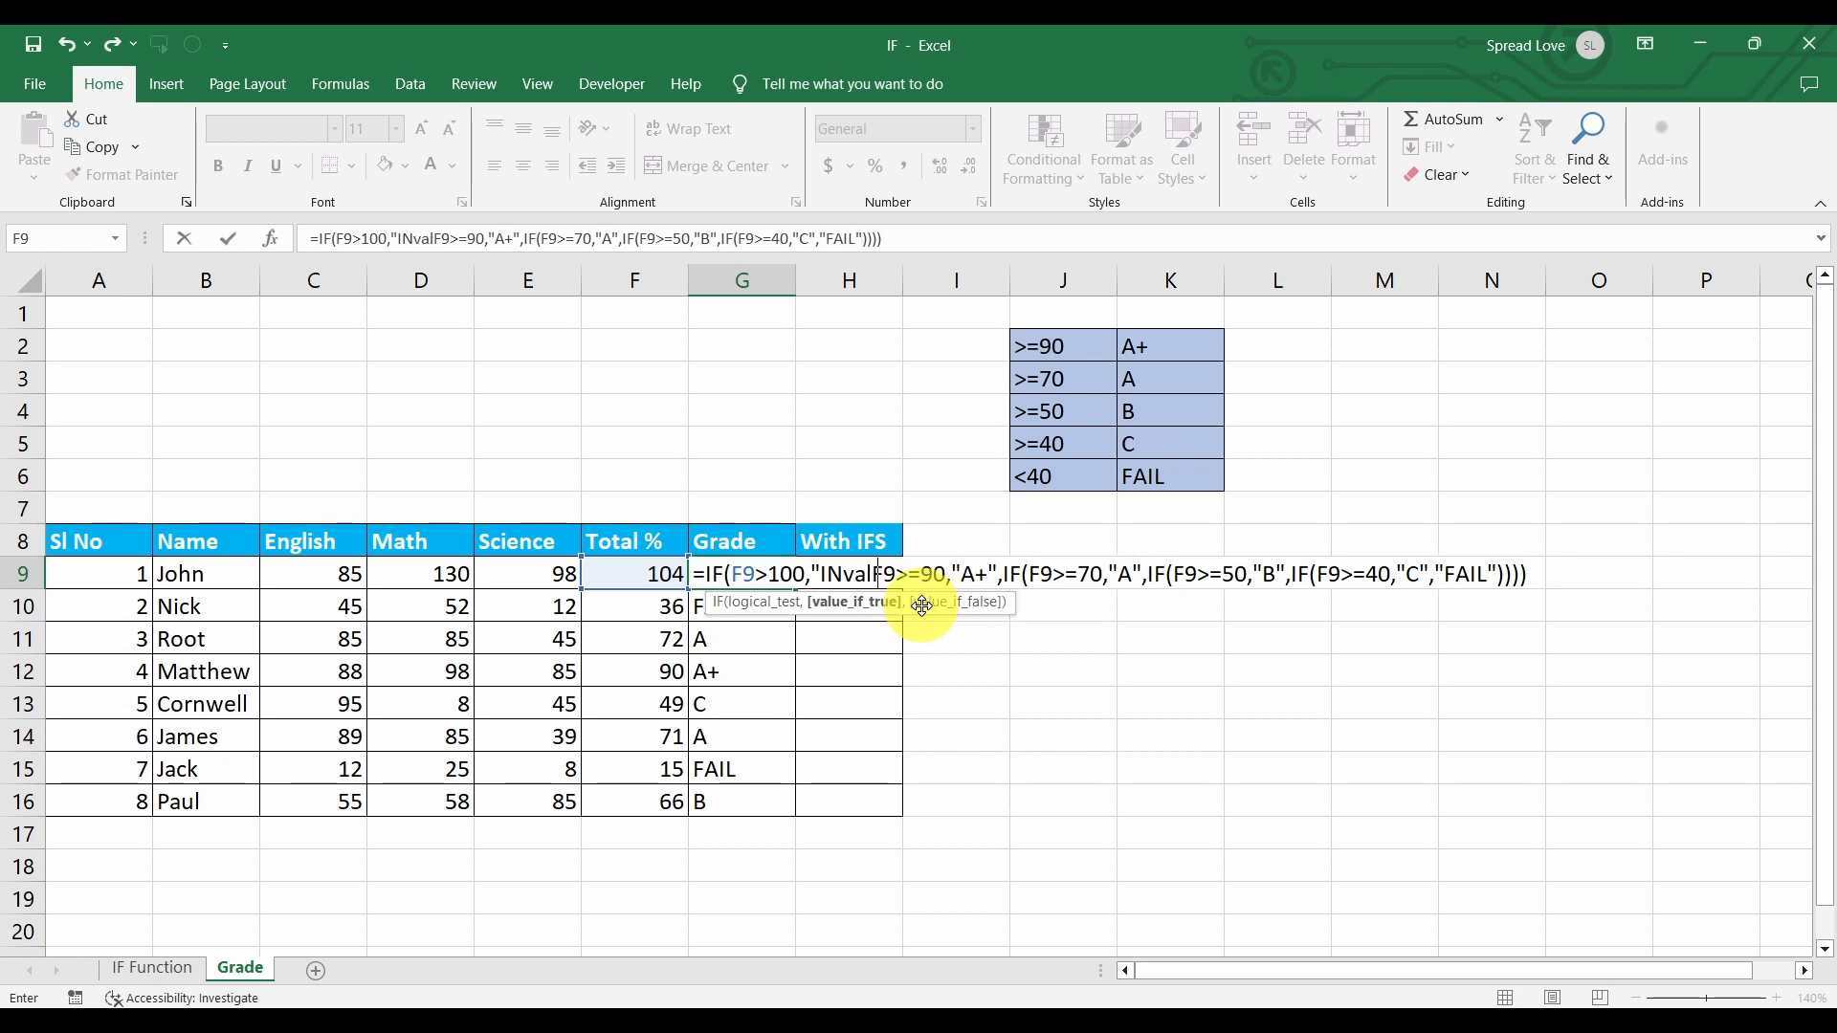
key("BackSpace")
key("BackSpace")
key("BackSpace")
key("BackSpace")
key("BackSpace")
key("BackSpace")
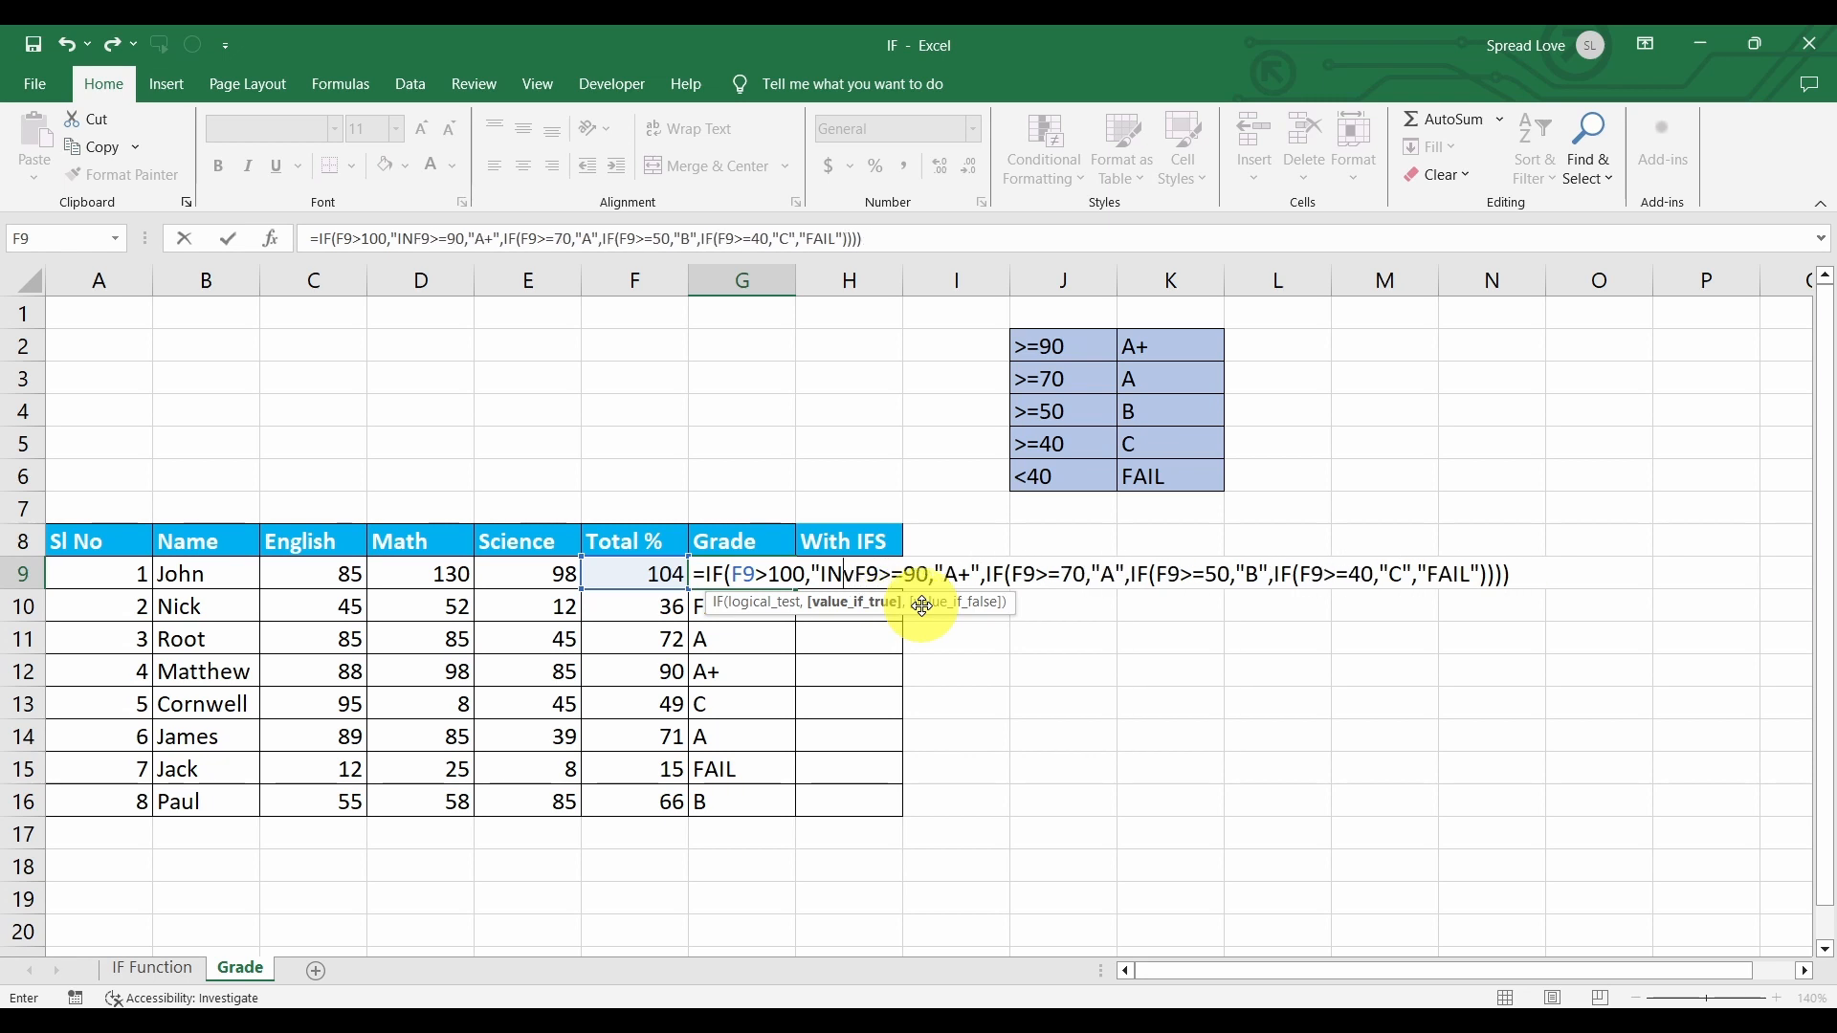
type("nvalid")
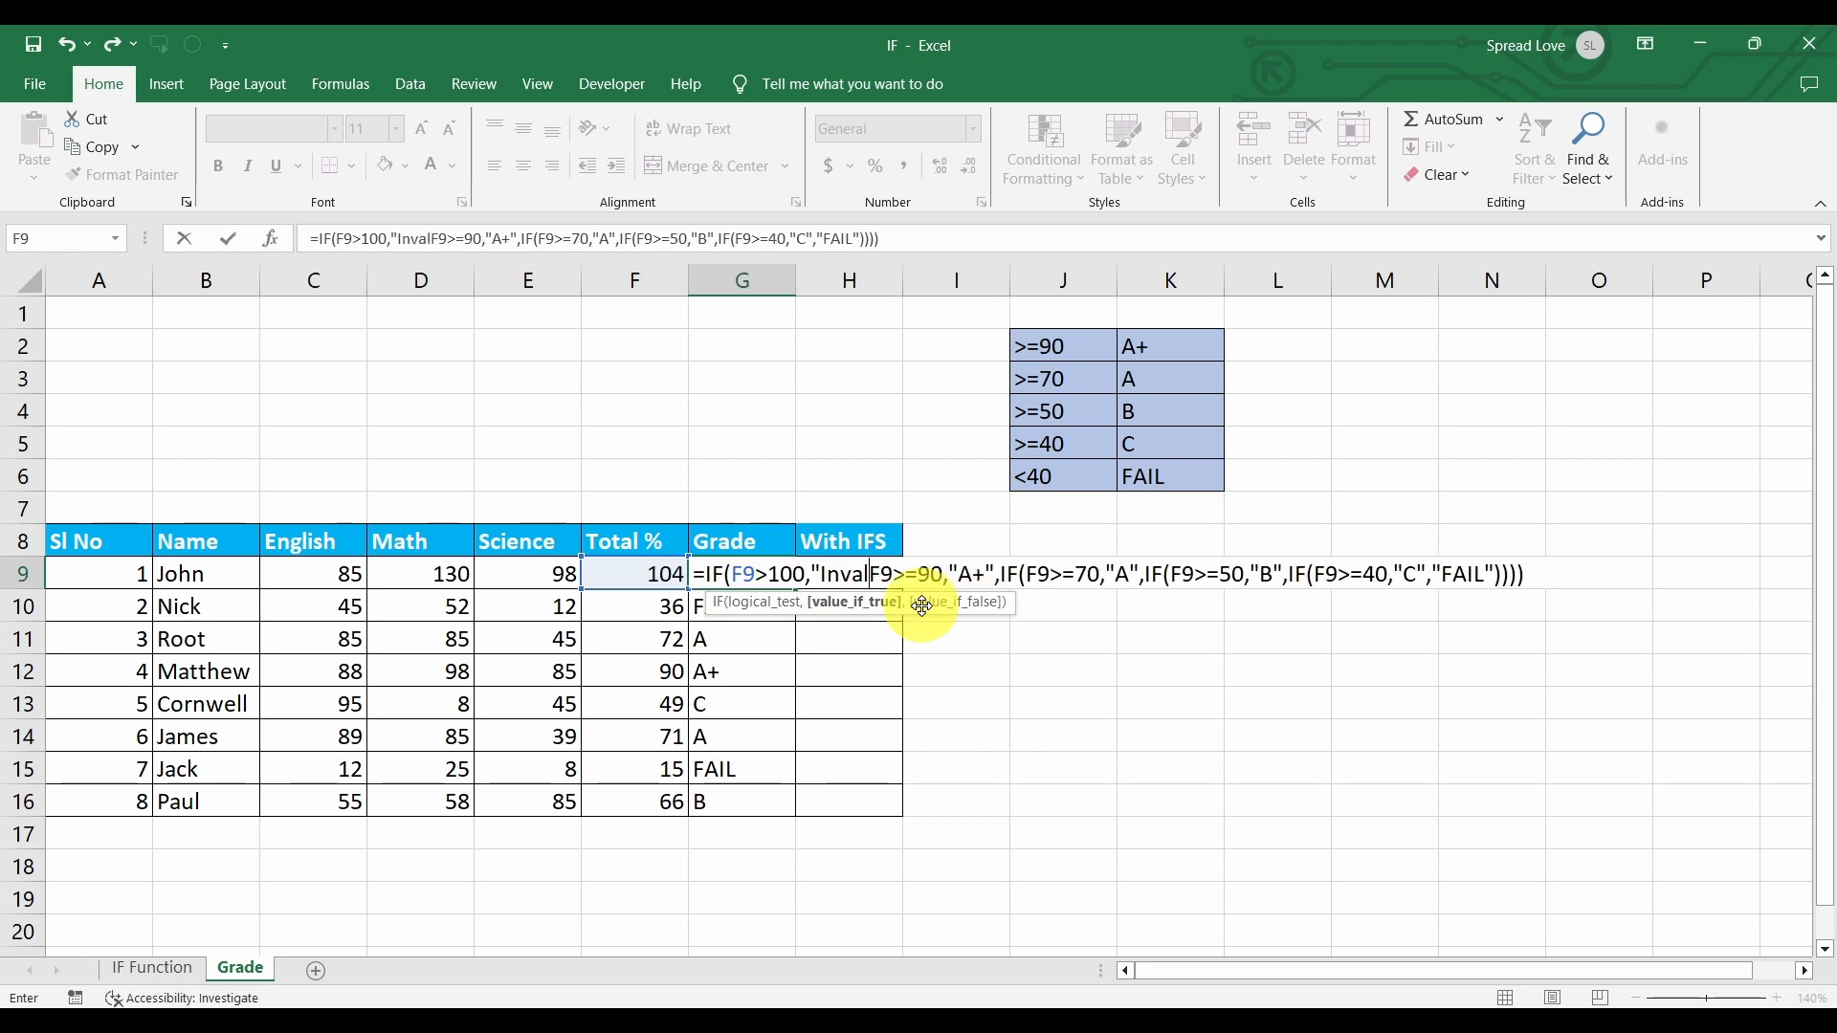
type("\"")
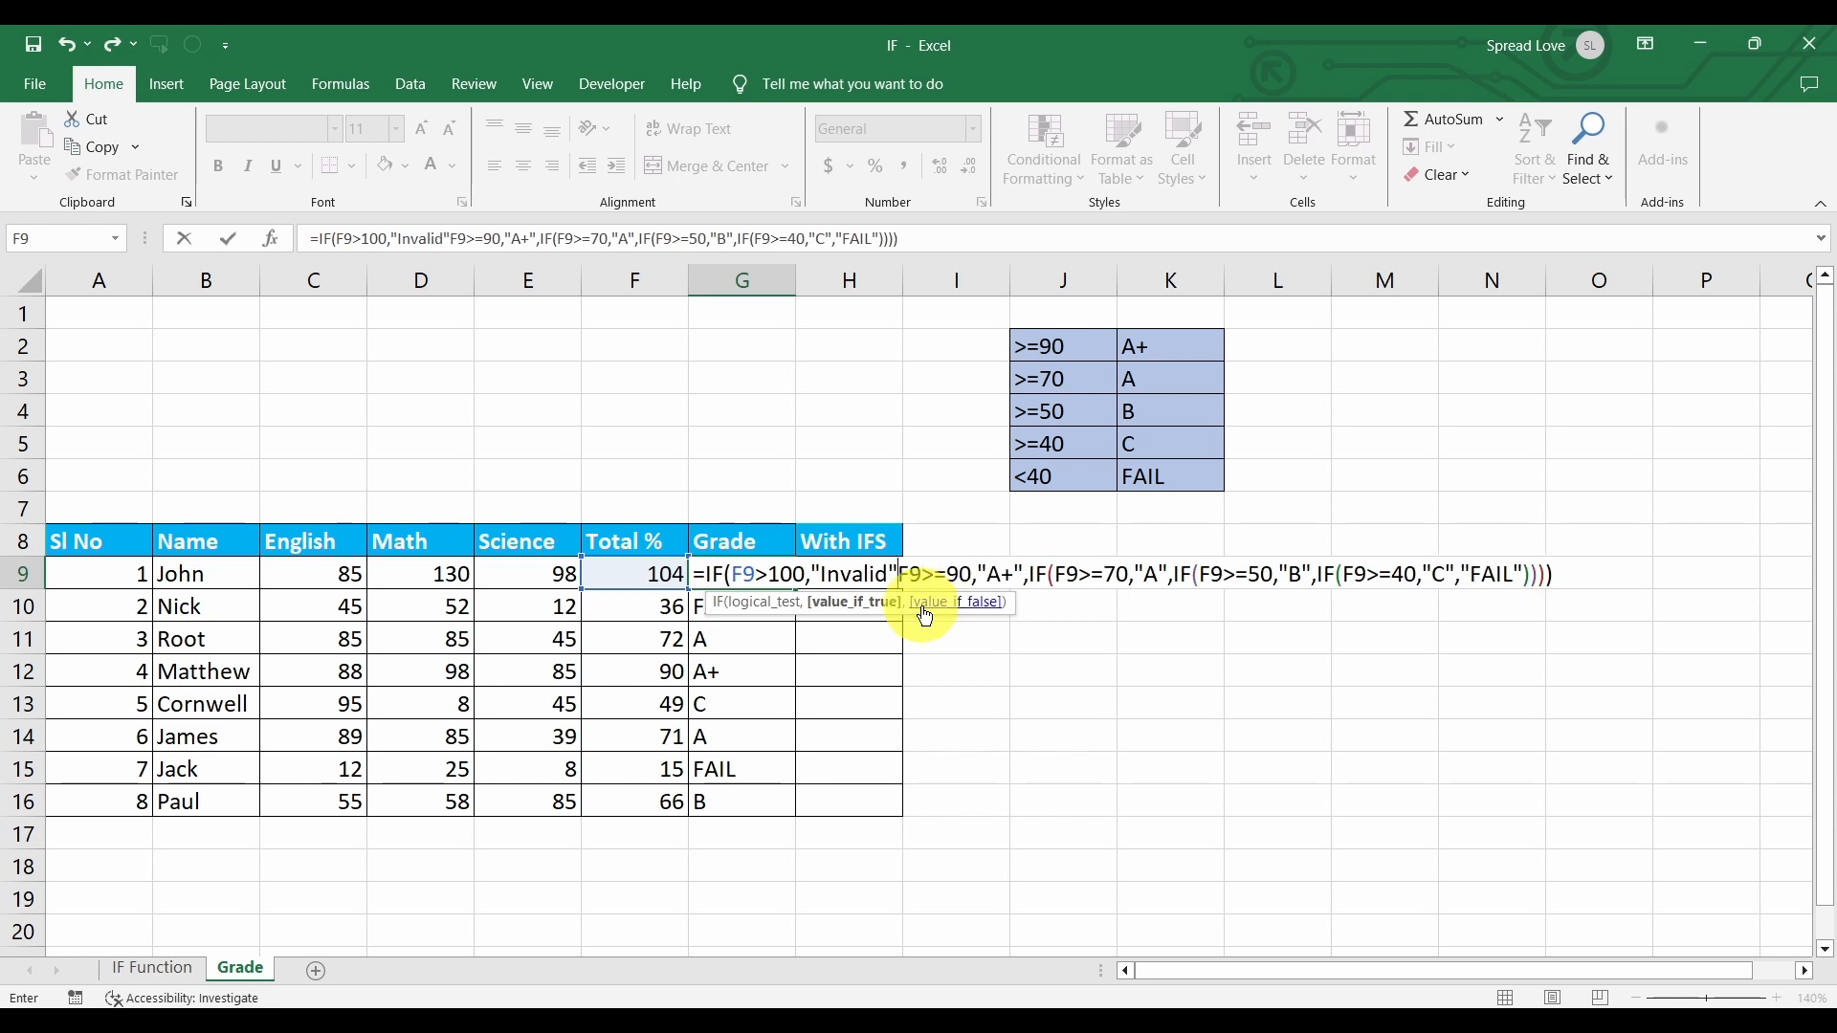
type(",")
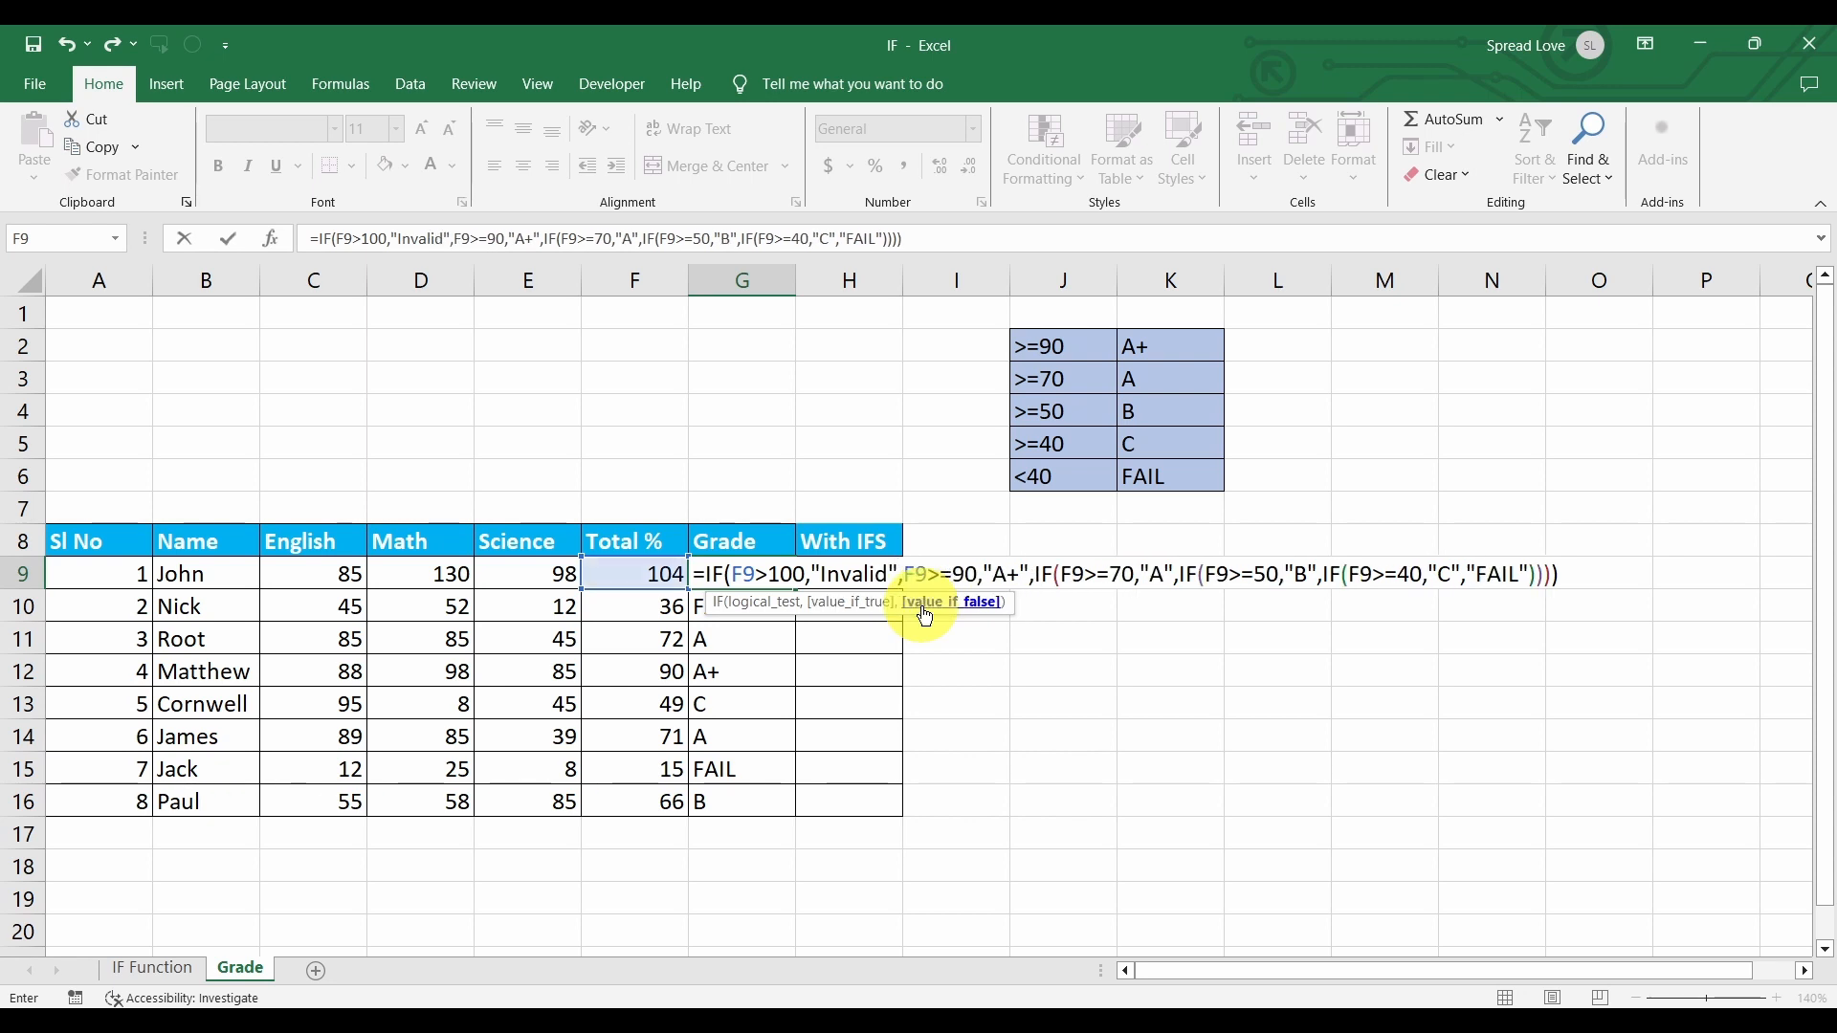
Wrap the F9>=90 test and the rest of the G9 formula in a nested IF as the false value, and enter the formula.
type("if")
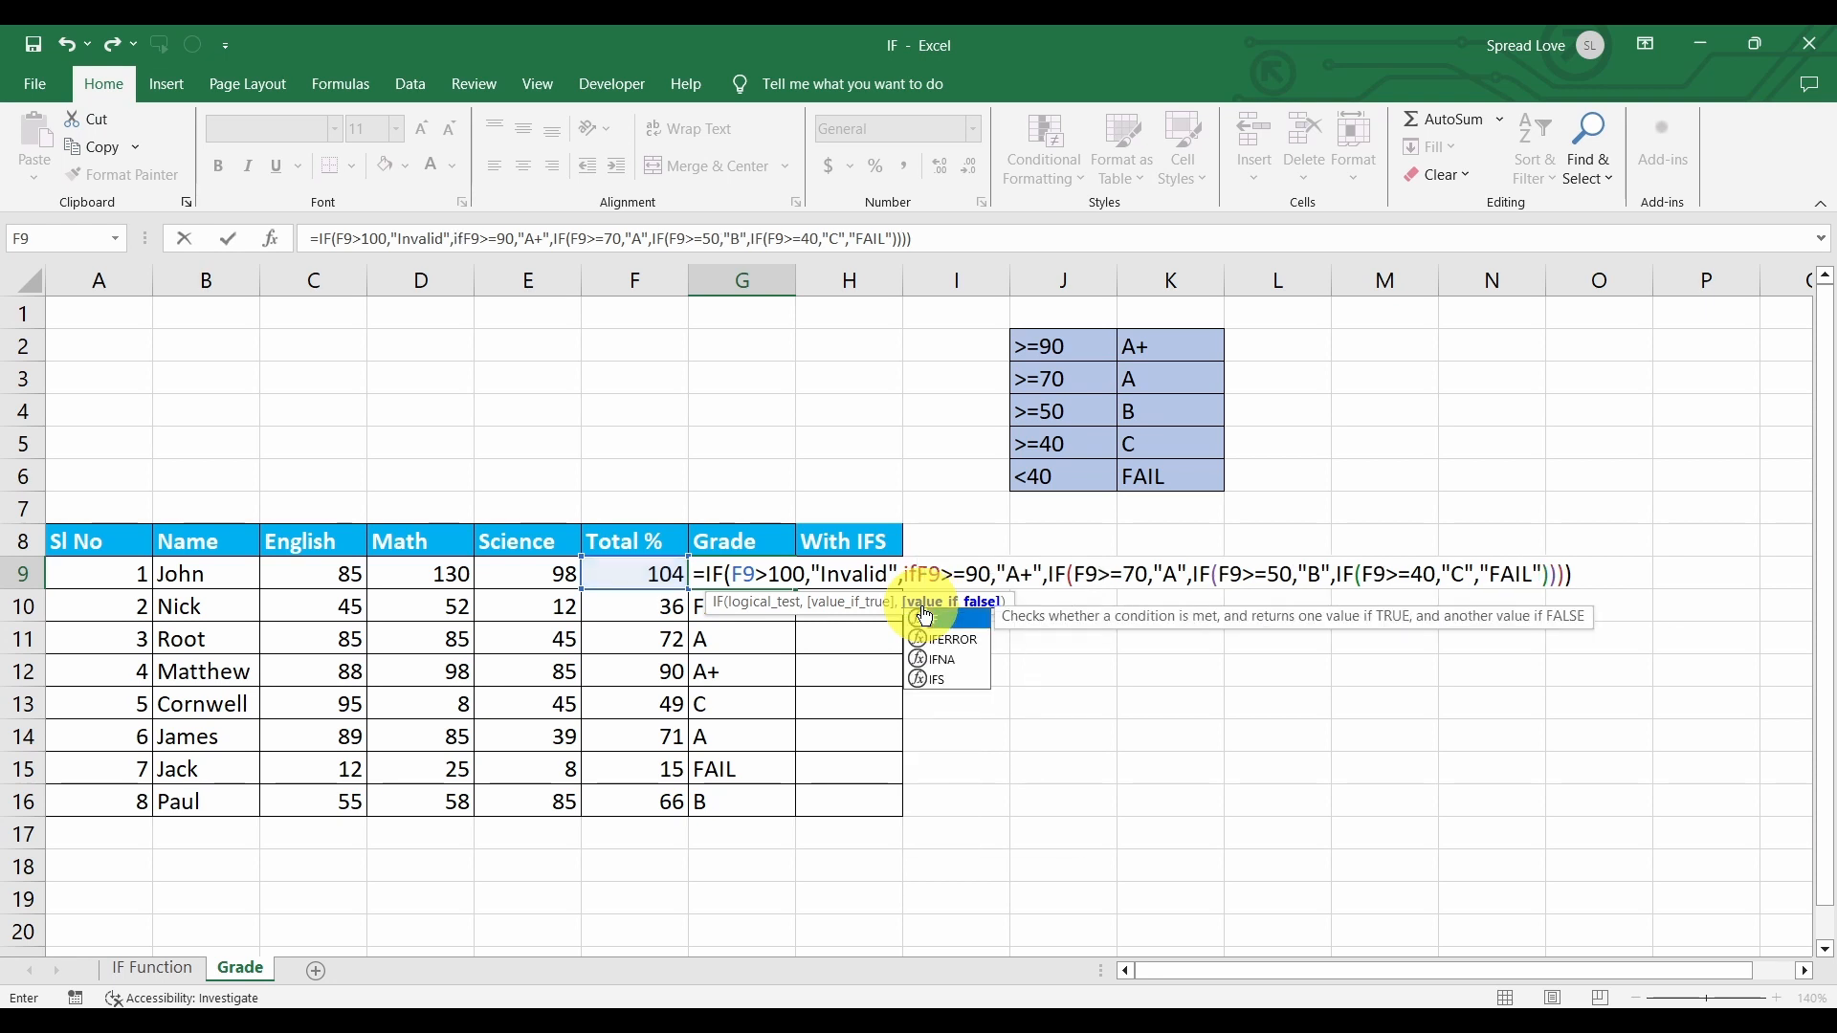
type("(")
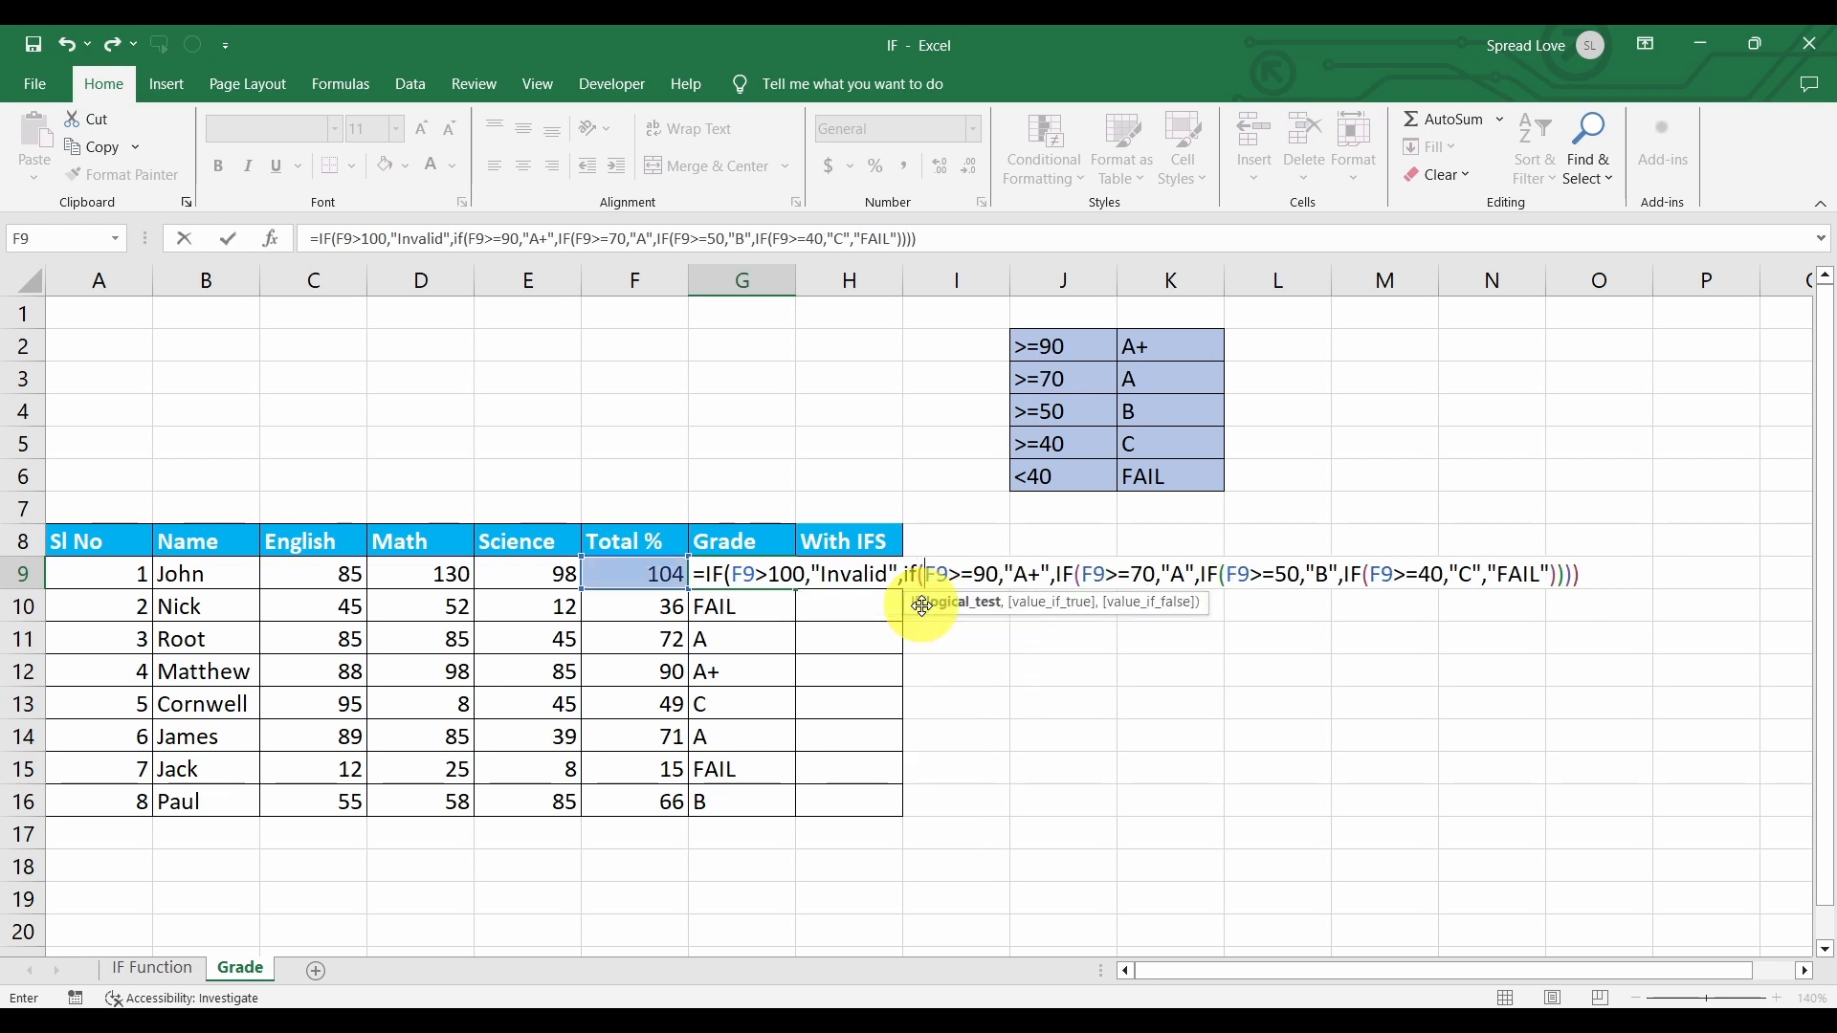
left_click(1591, 575)
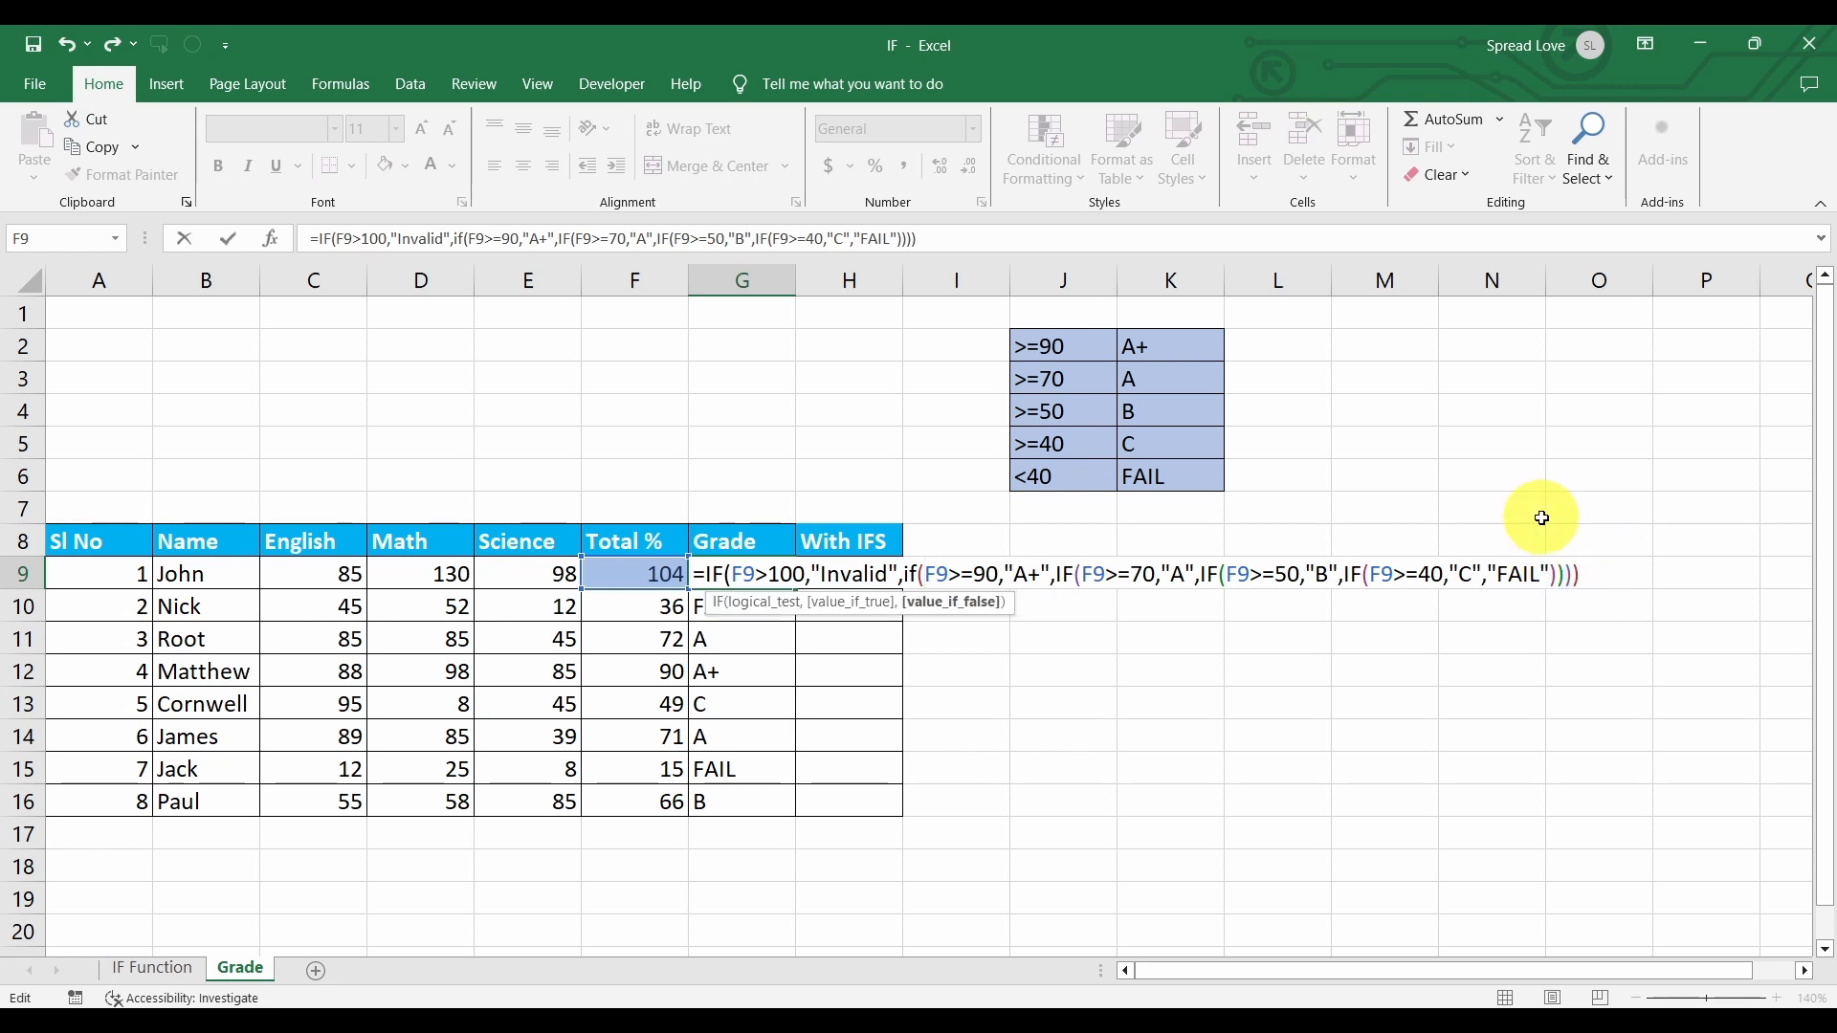
type(")")
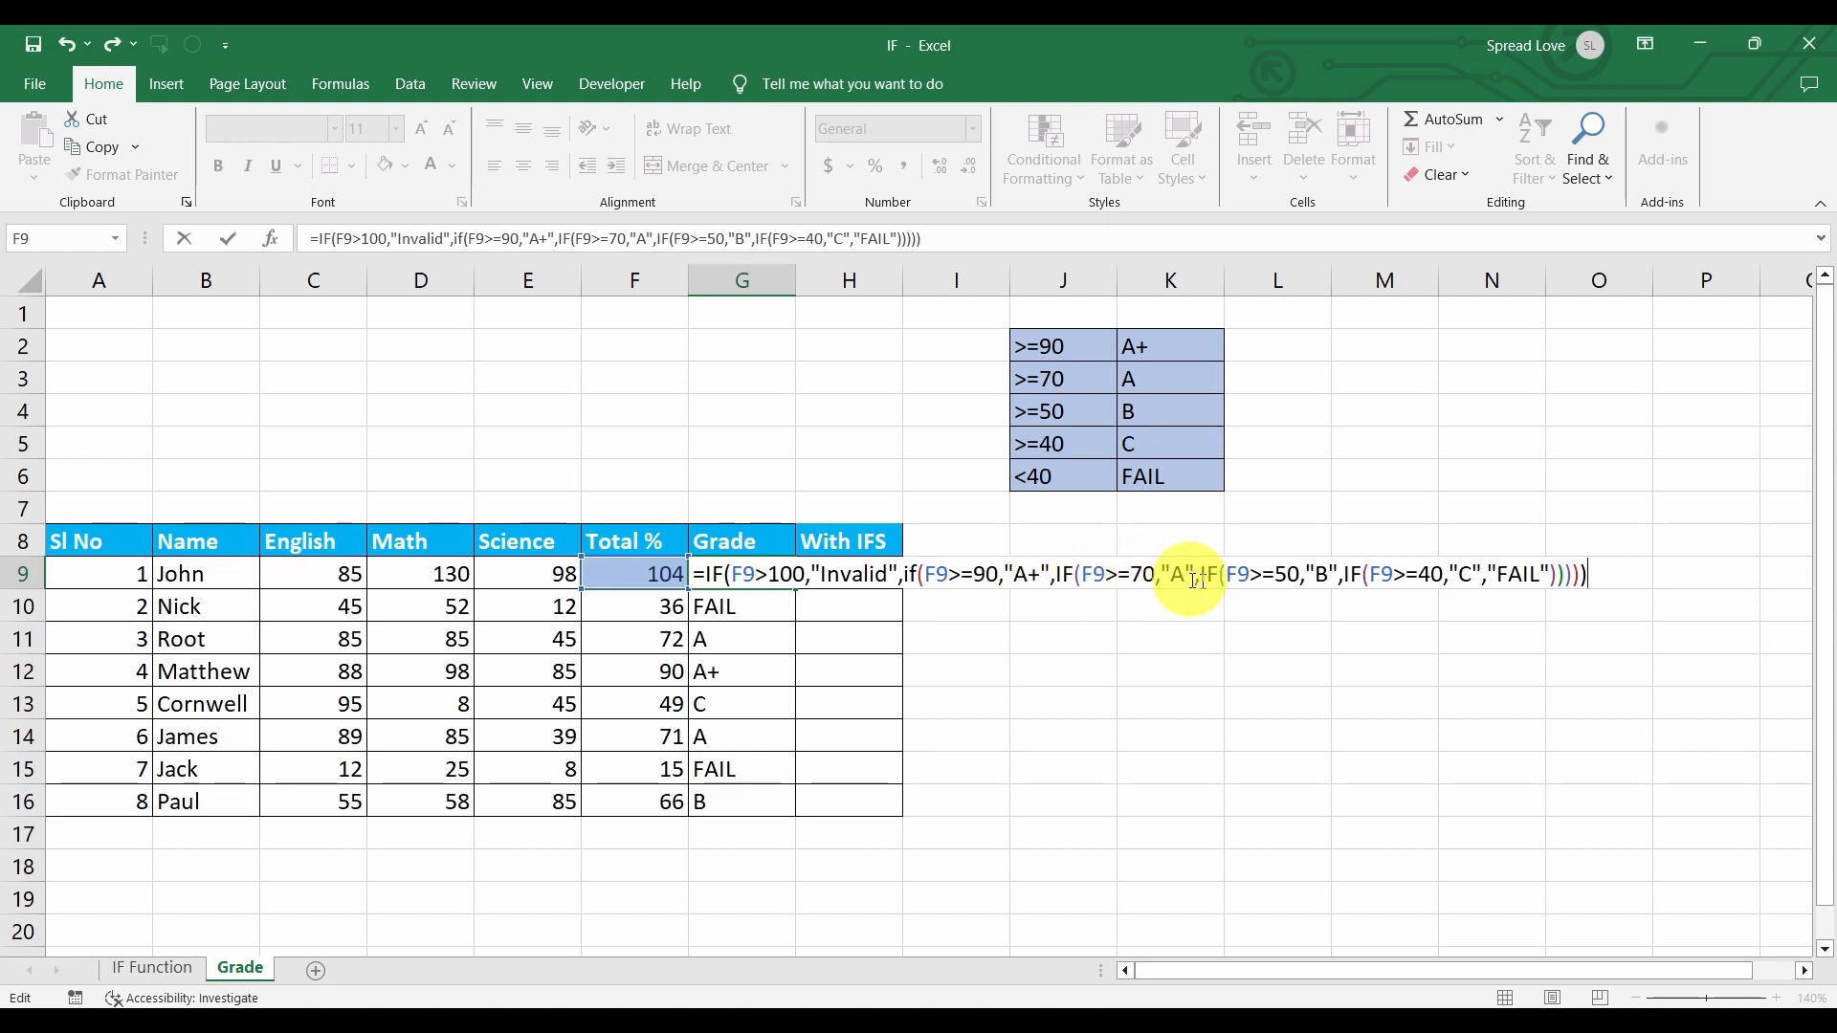
key("Return")
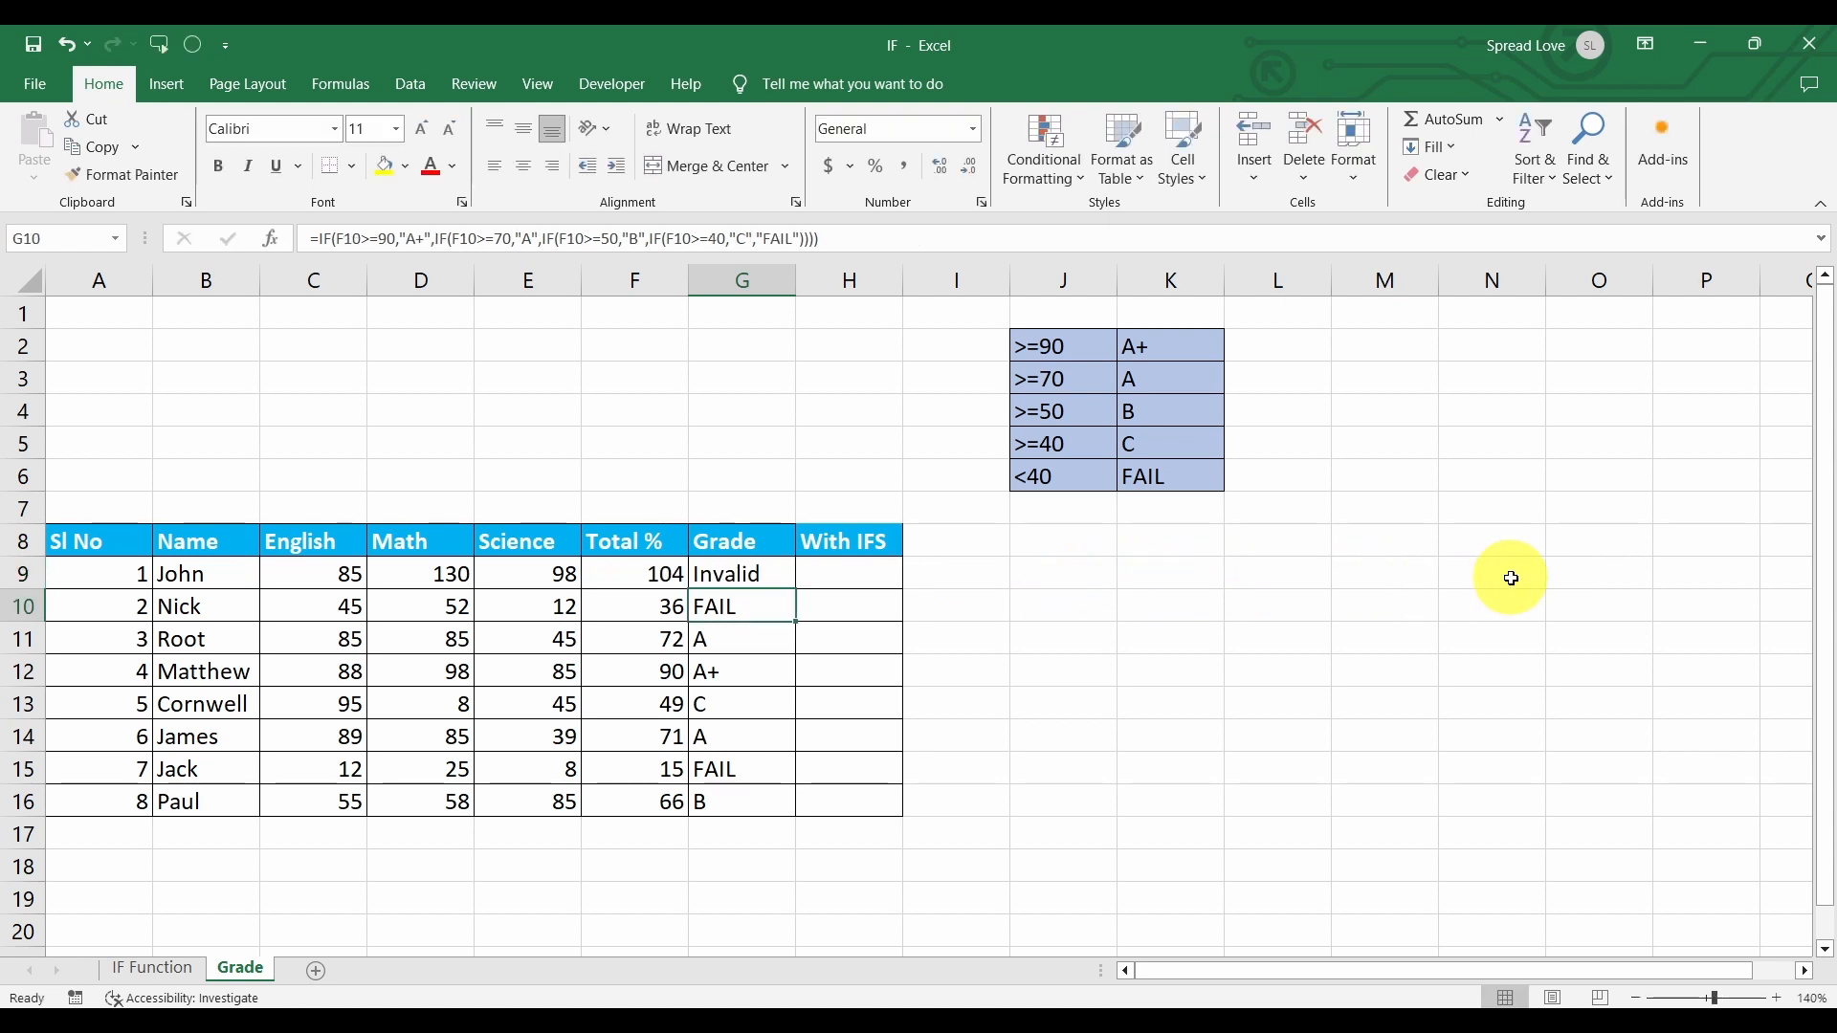
Fill the updated Grade formula from G9 down through G16.
left_click(771, 580)
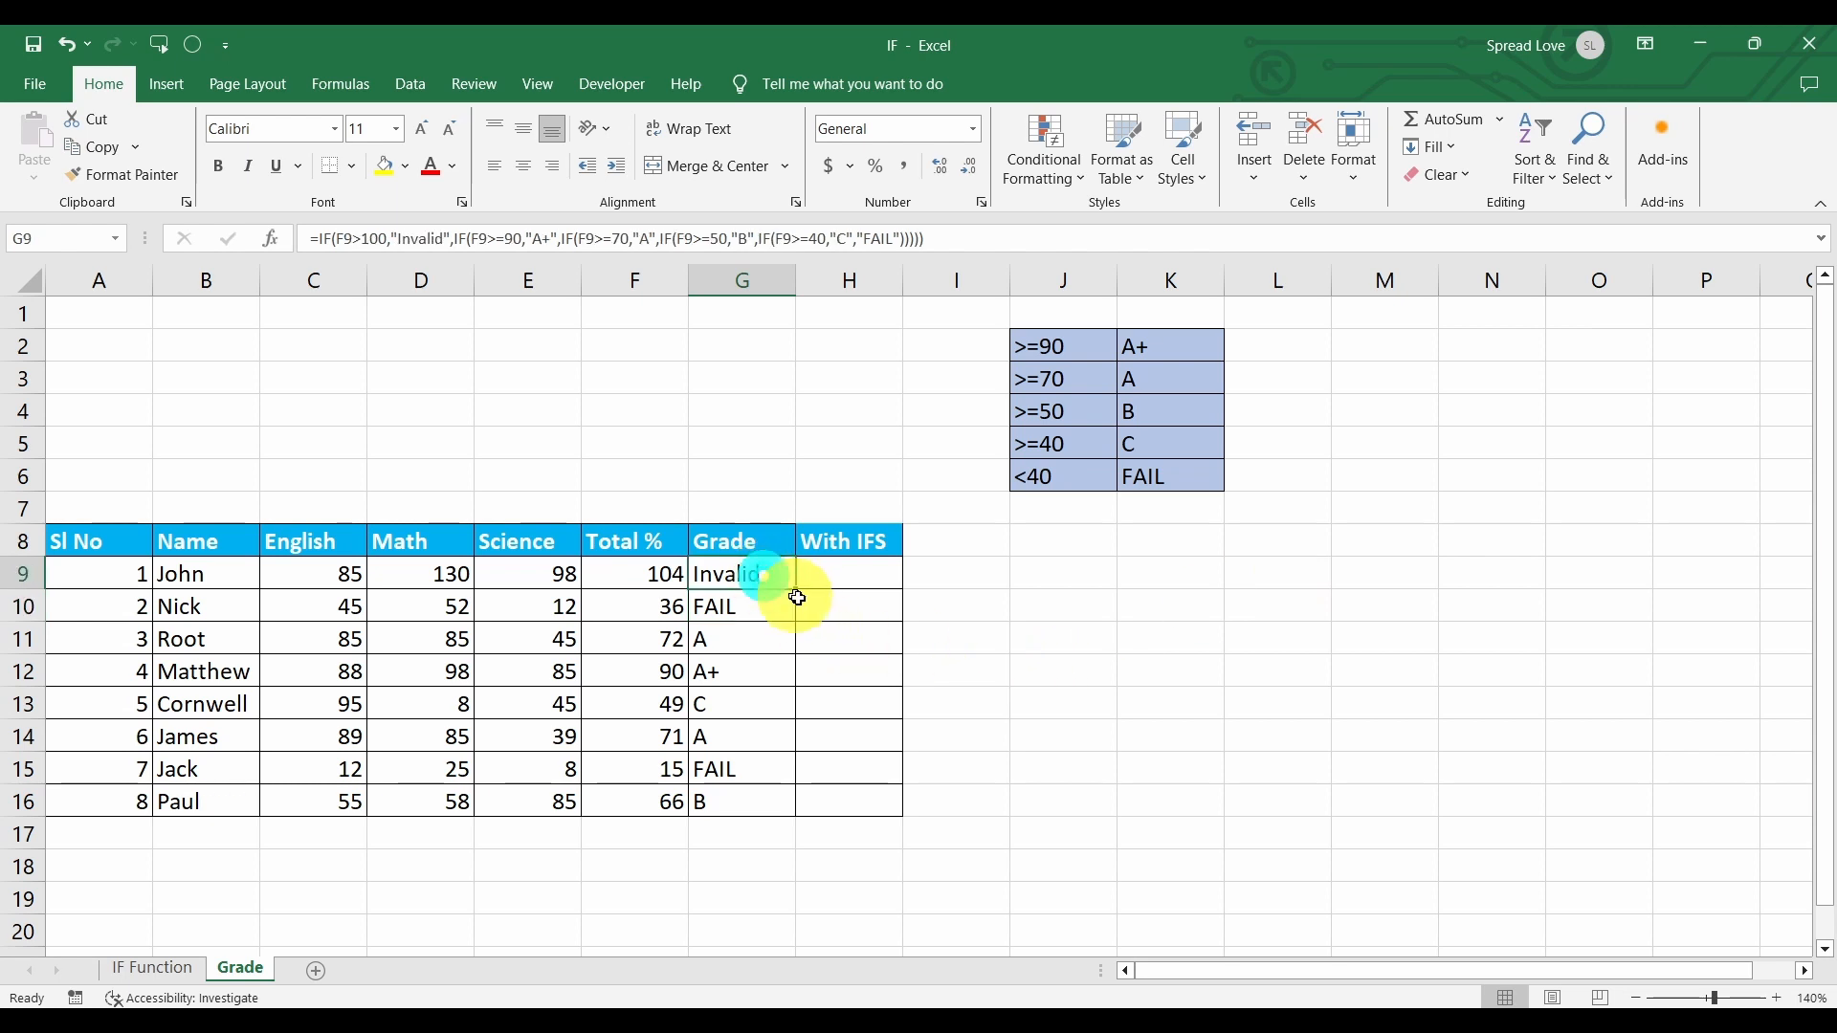
double_click(795, 589)
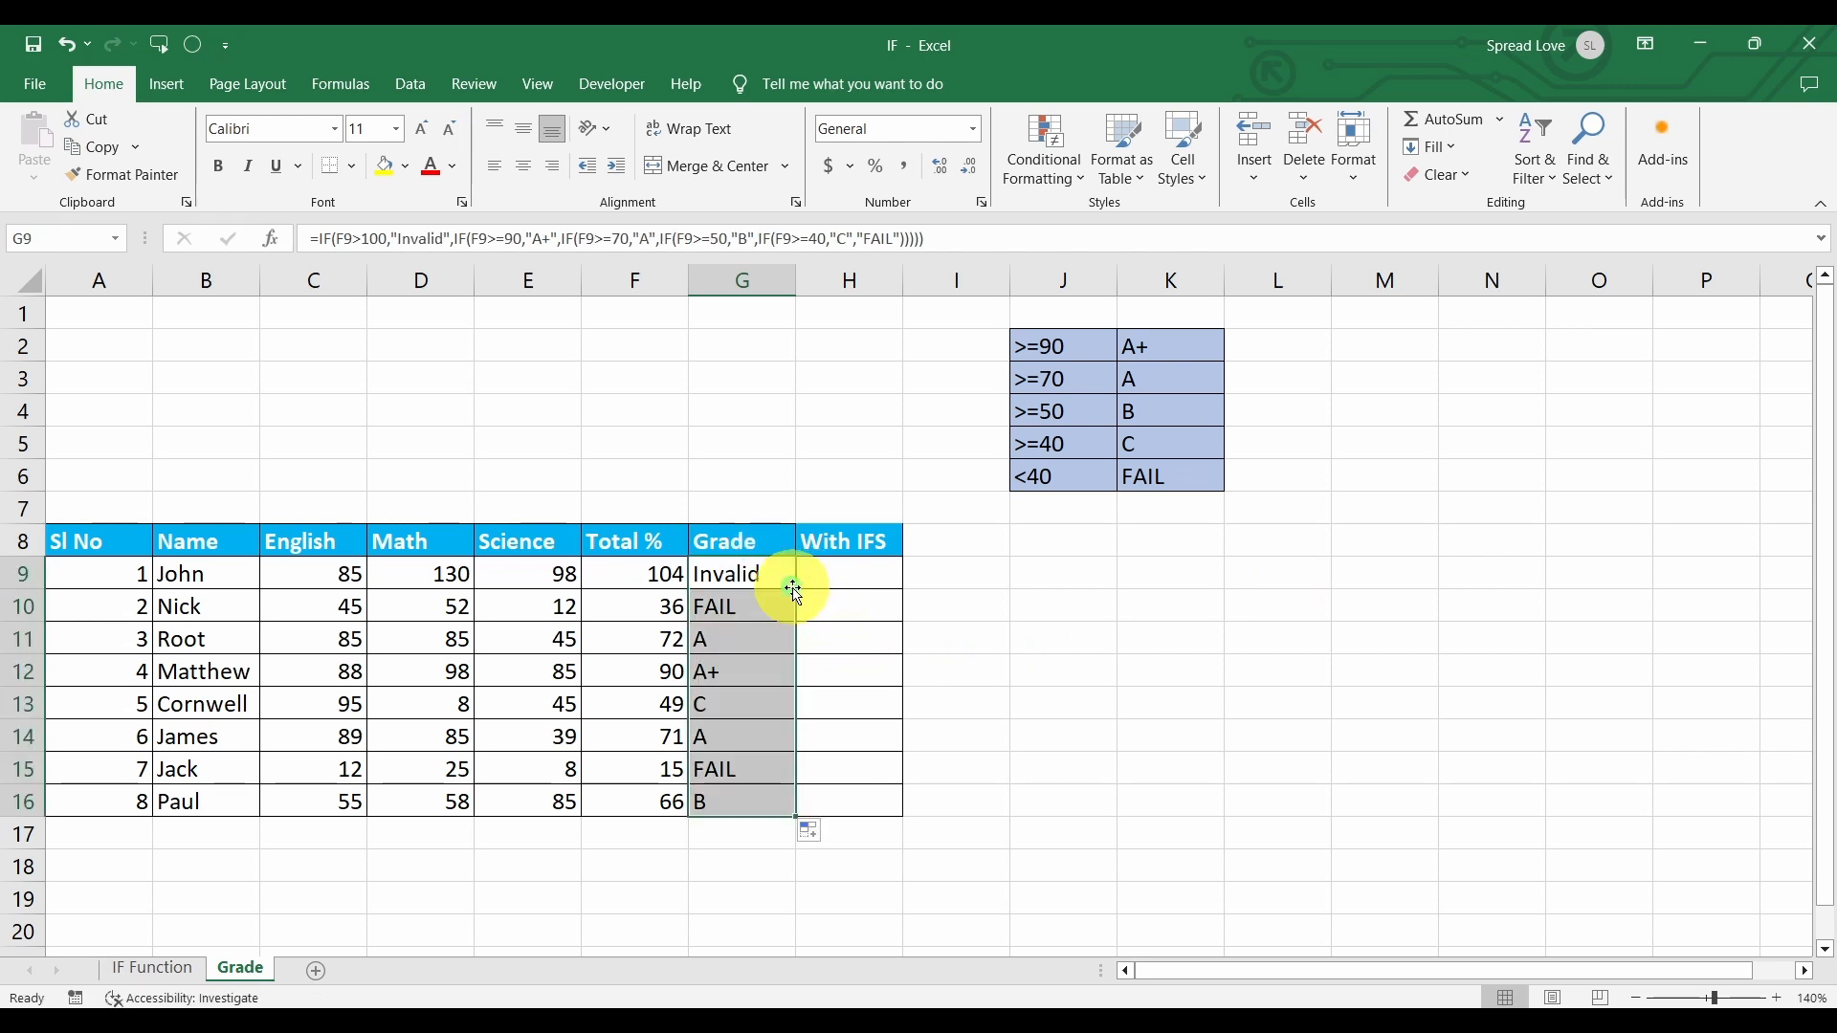
left_click(762, 675)
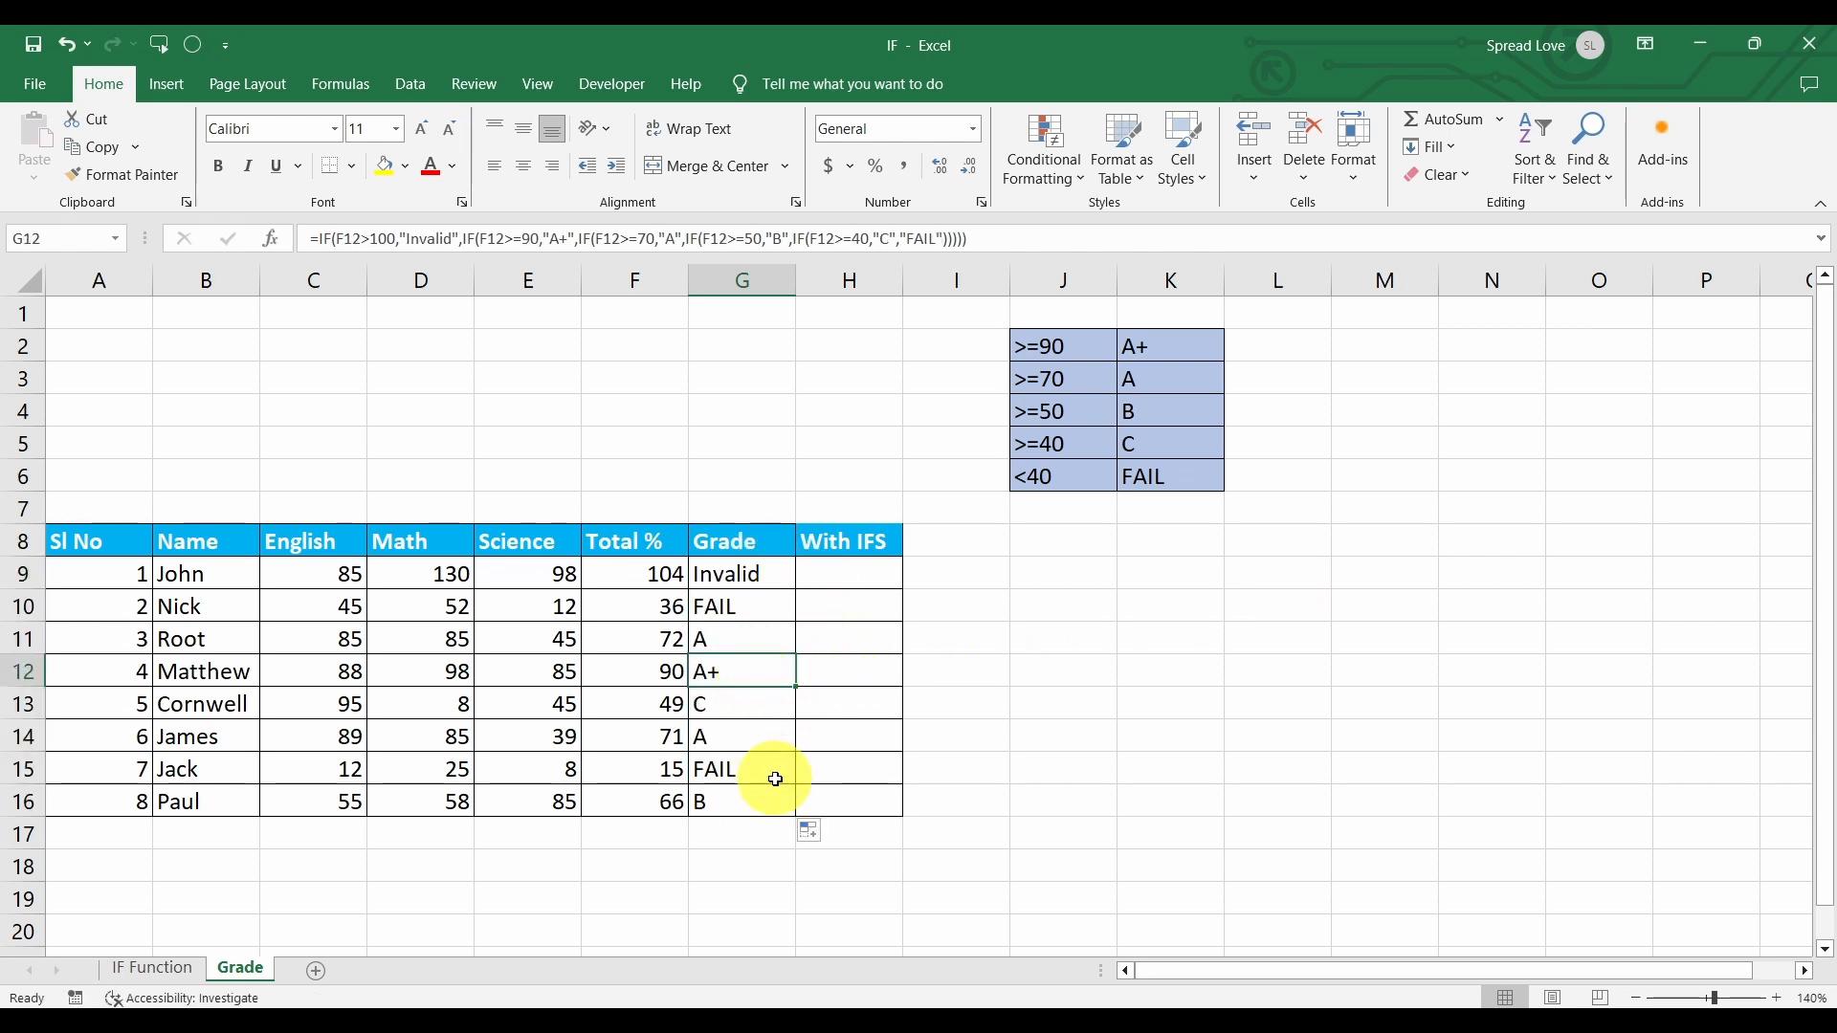
Change the Math mark in D16 to 888.
left_click(442, 802)
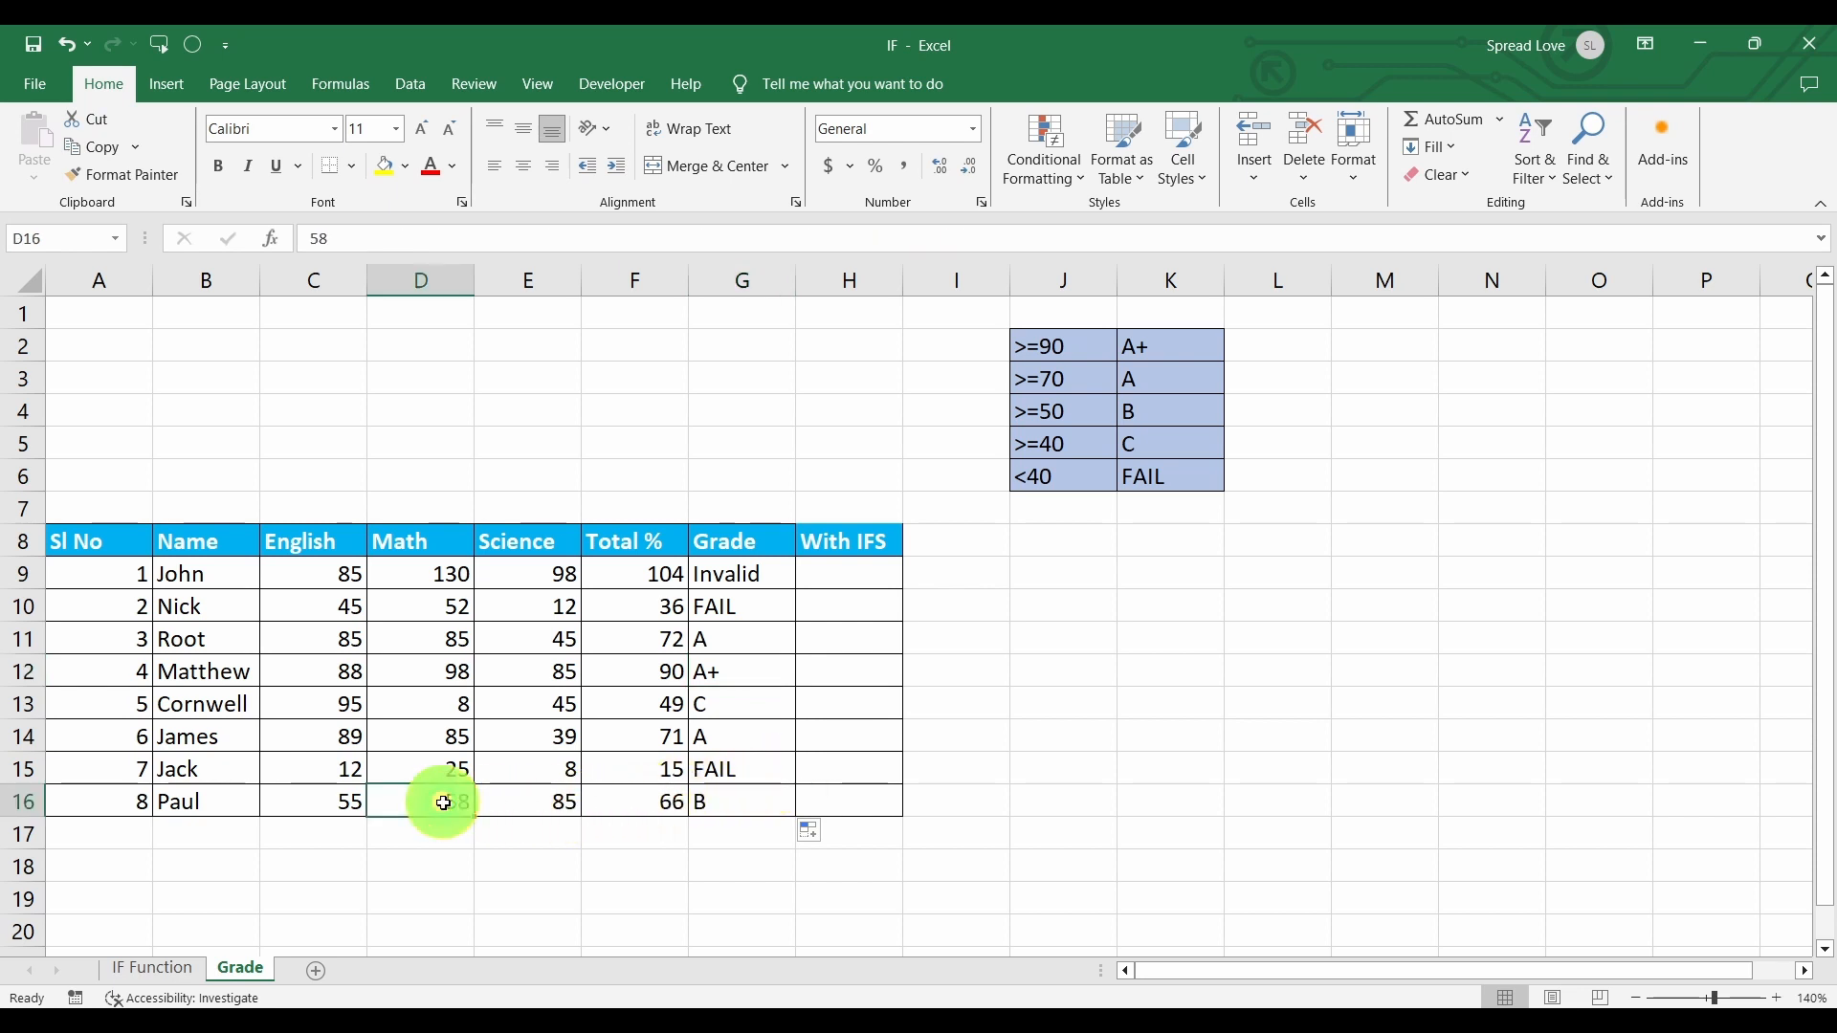
type("8")
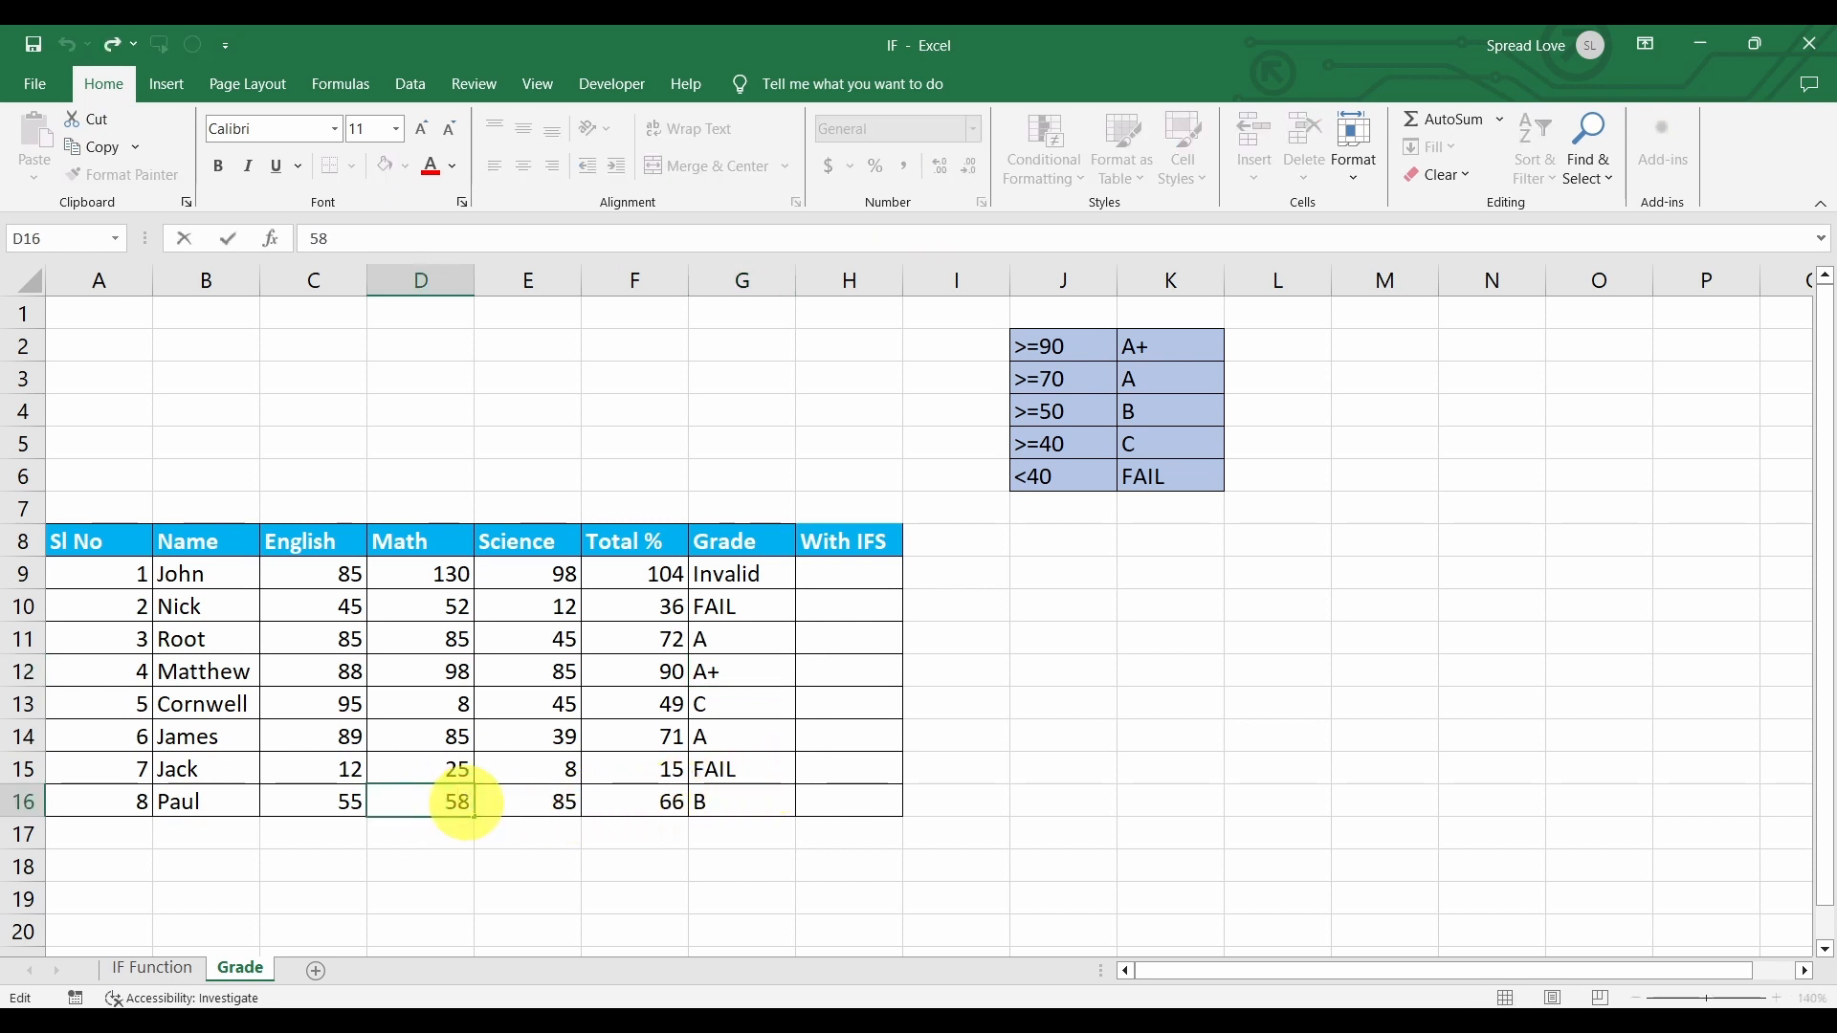
type("88")
left_click(526, 768)
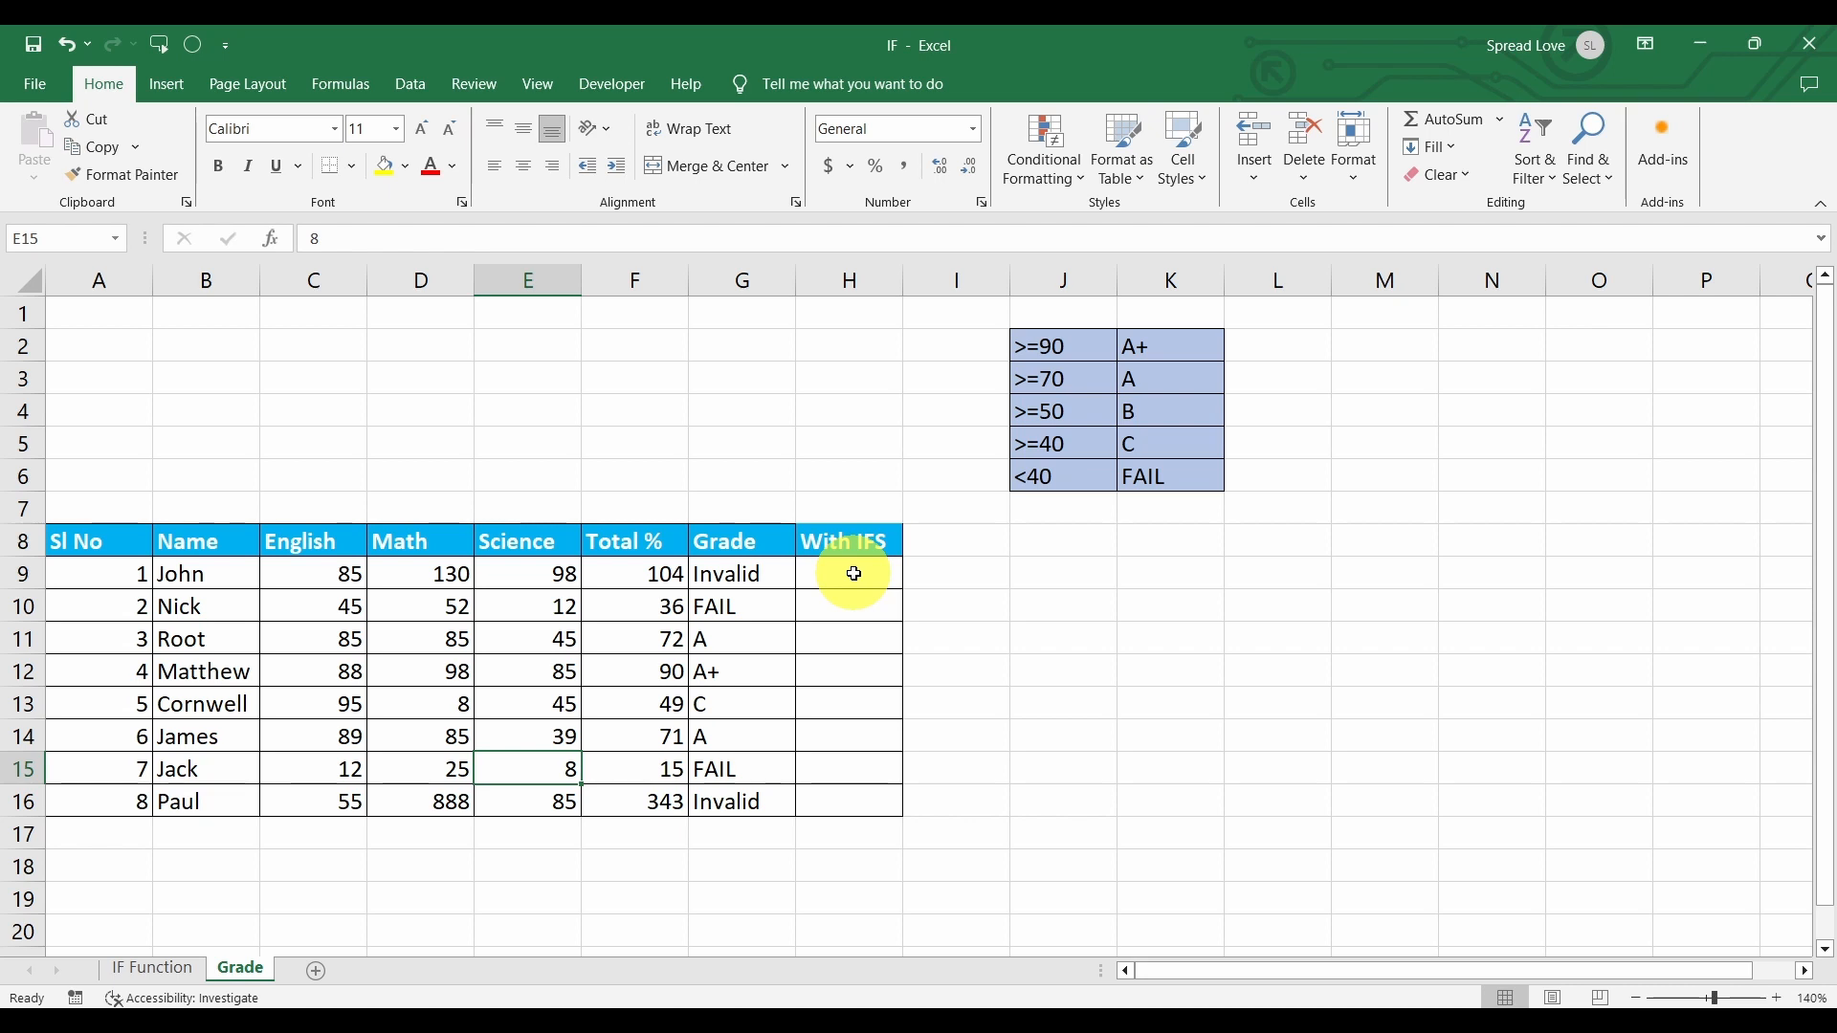
Start an IFS formula in H9 whose first test F9>100 returns "Invalid".
double_click(853, 574)
type("=")
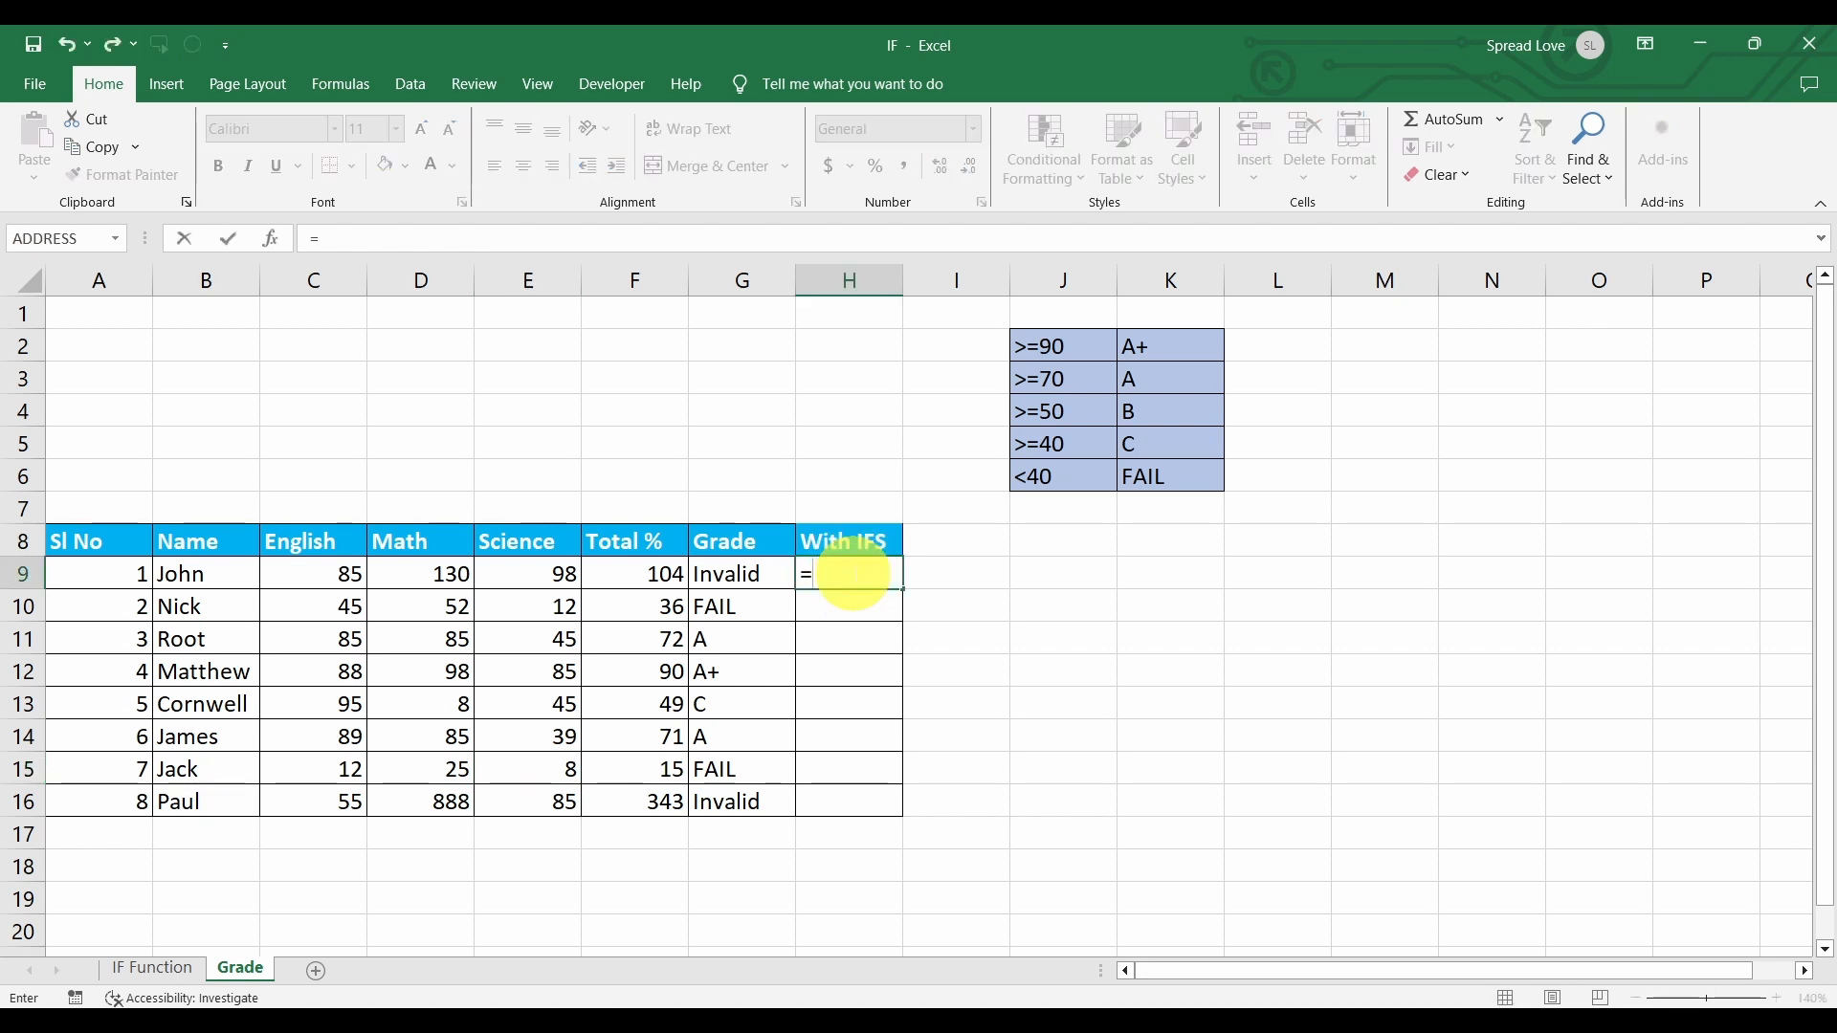
type("ifs")
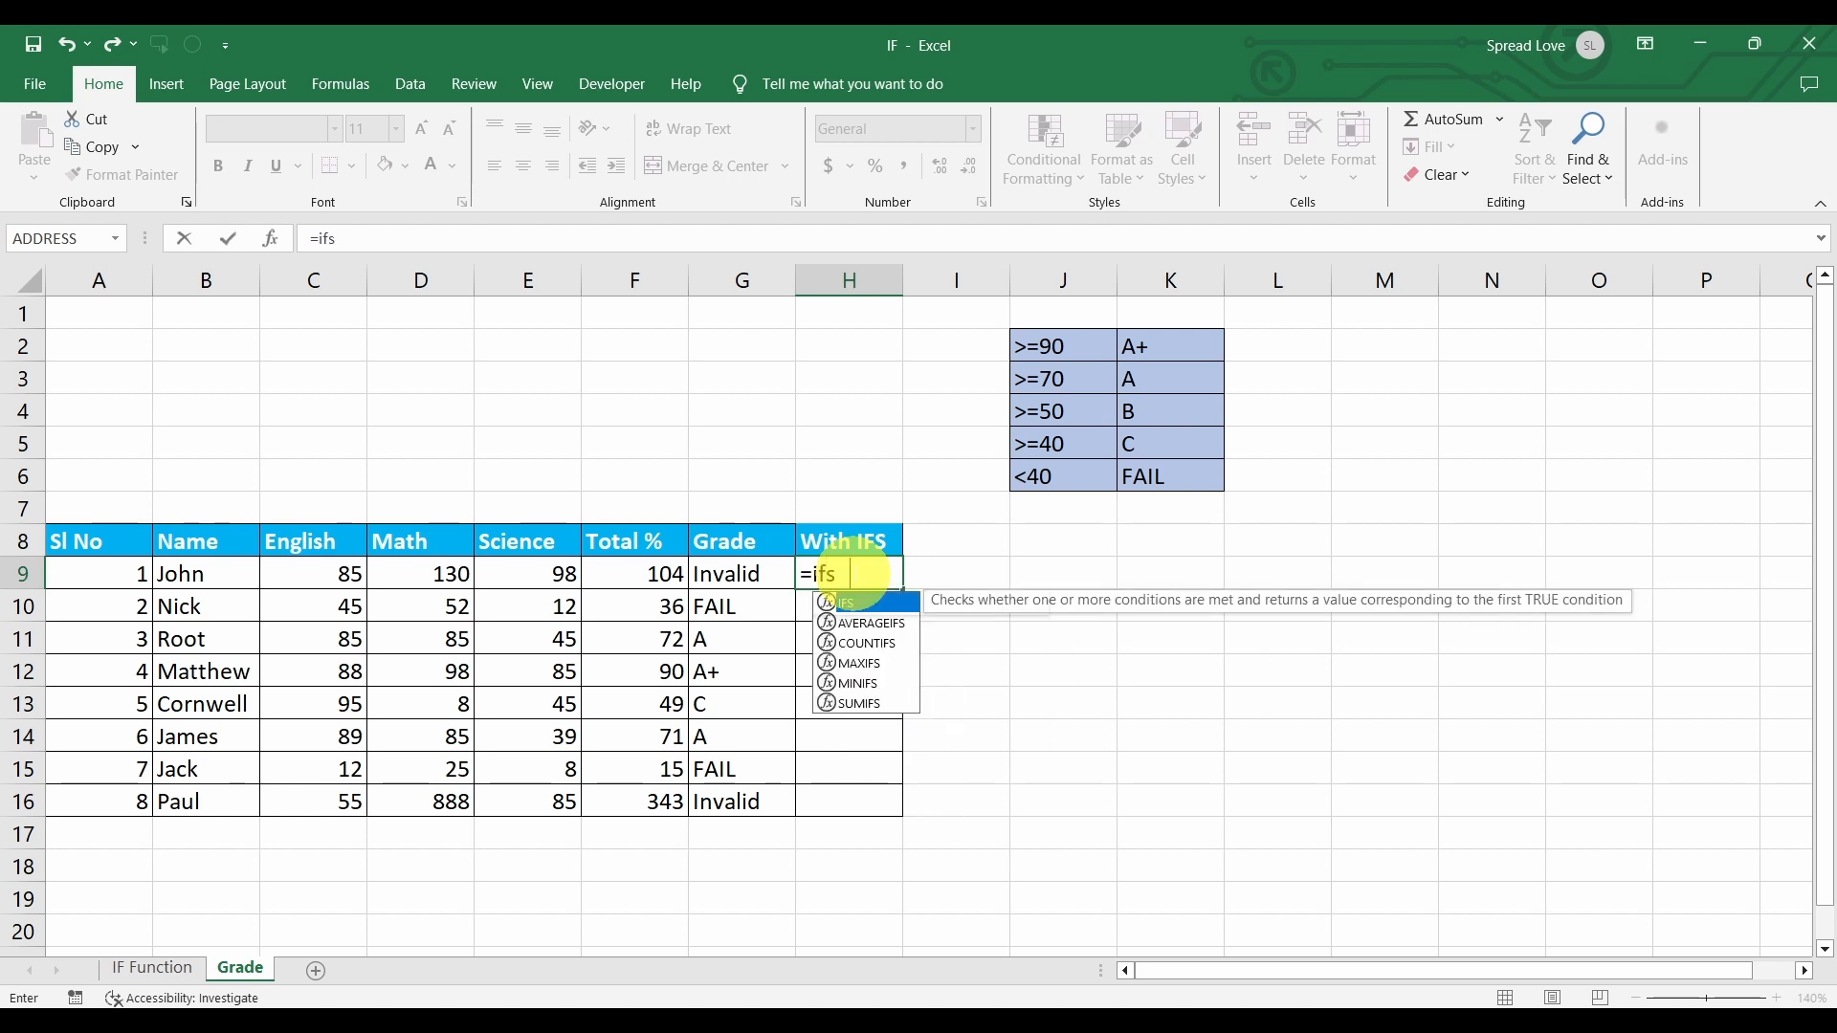
key("Tab")
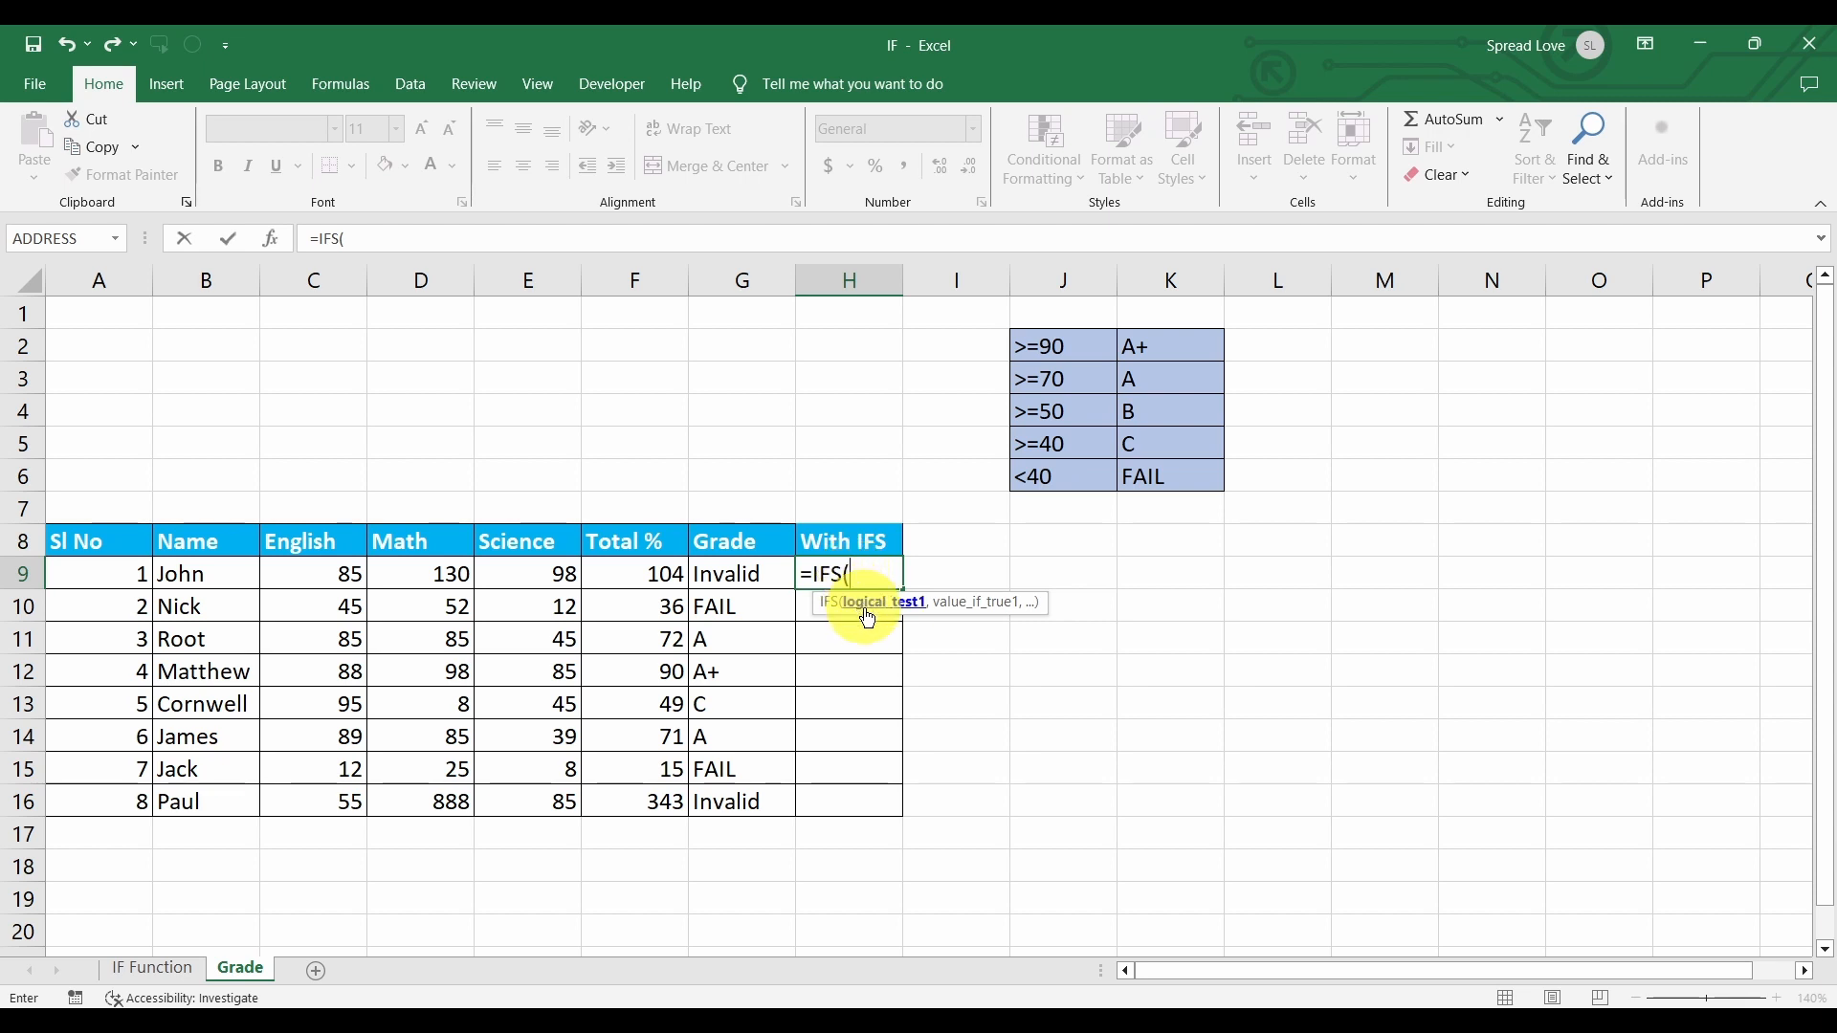
left_click(680, 575)
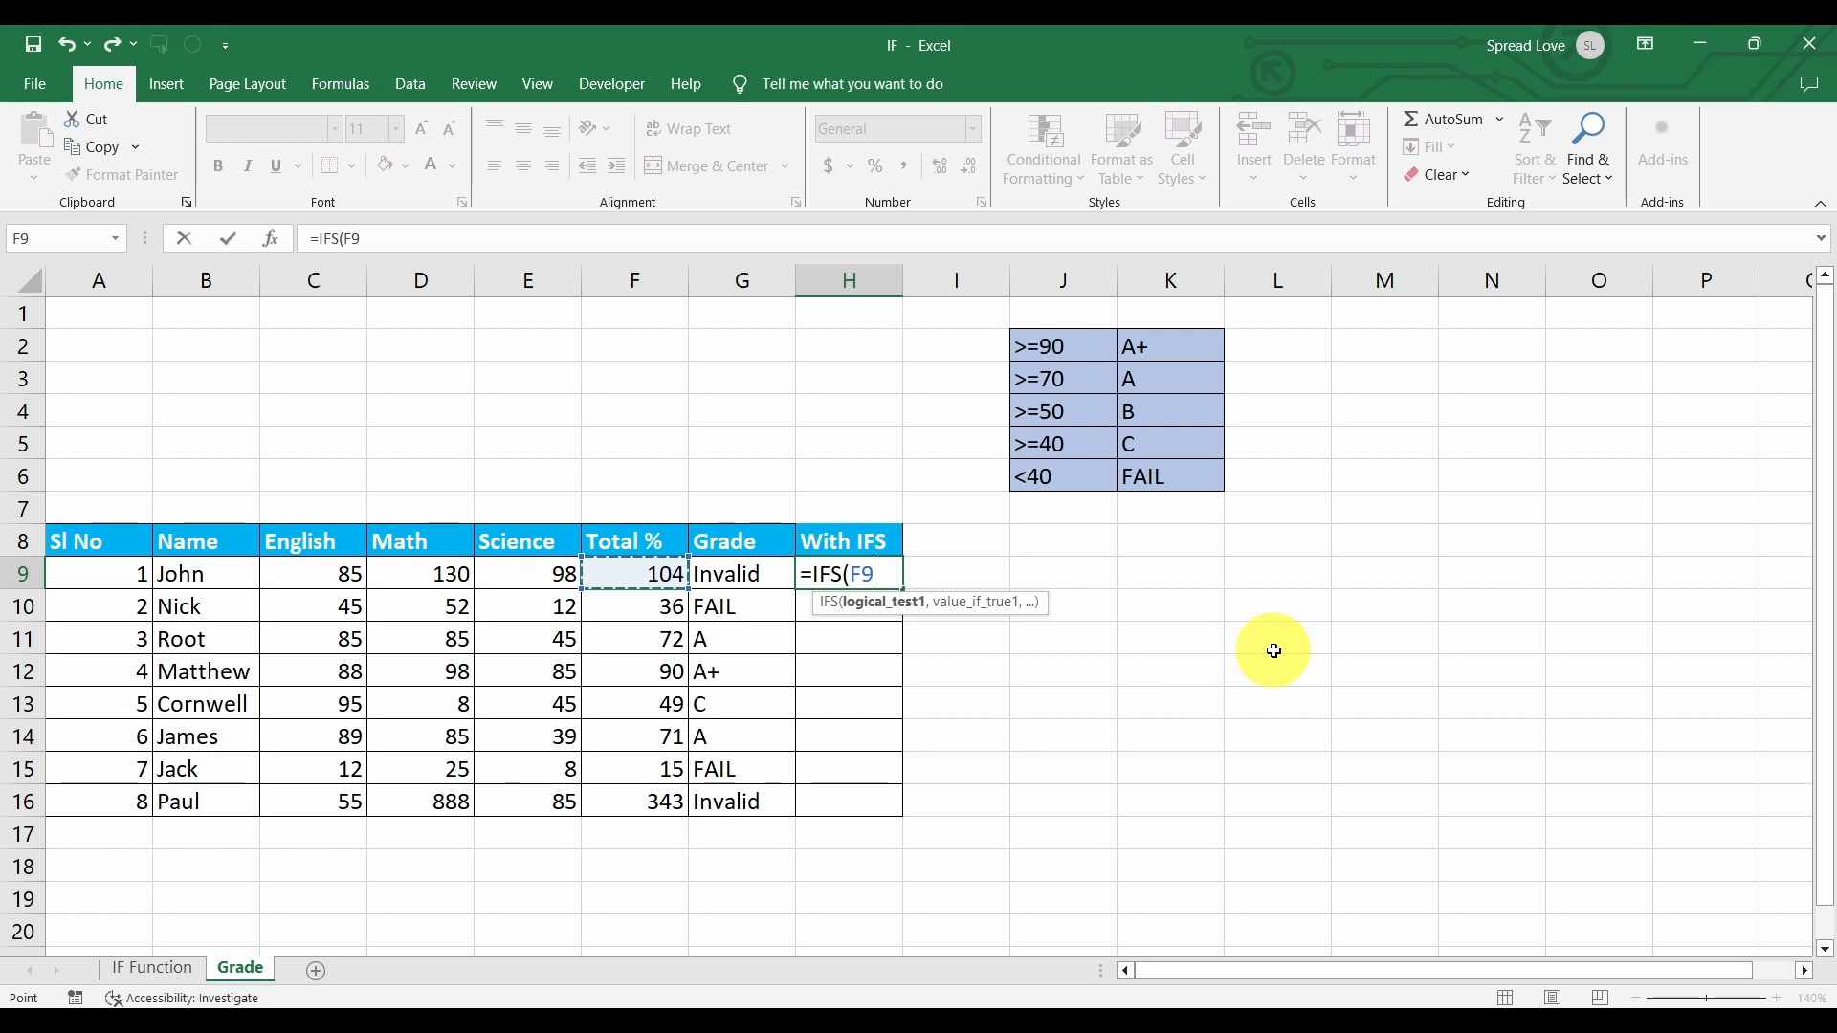
type(">100")
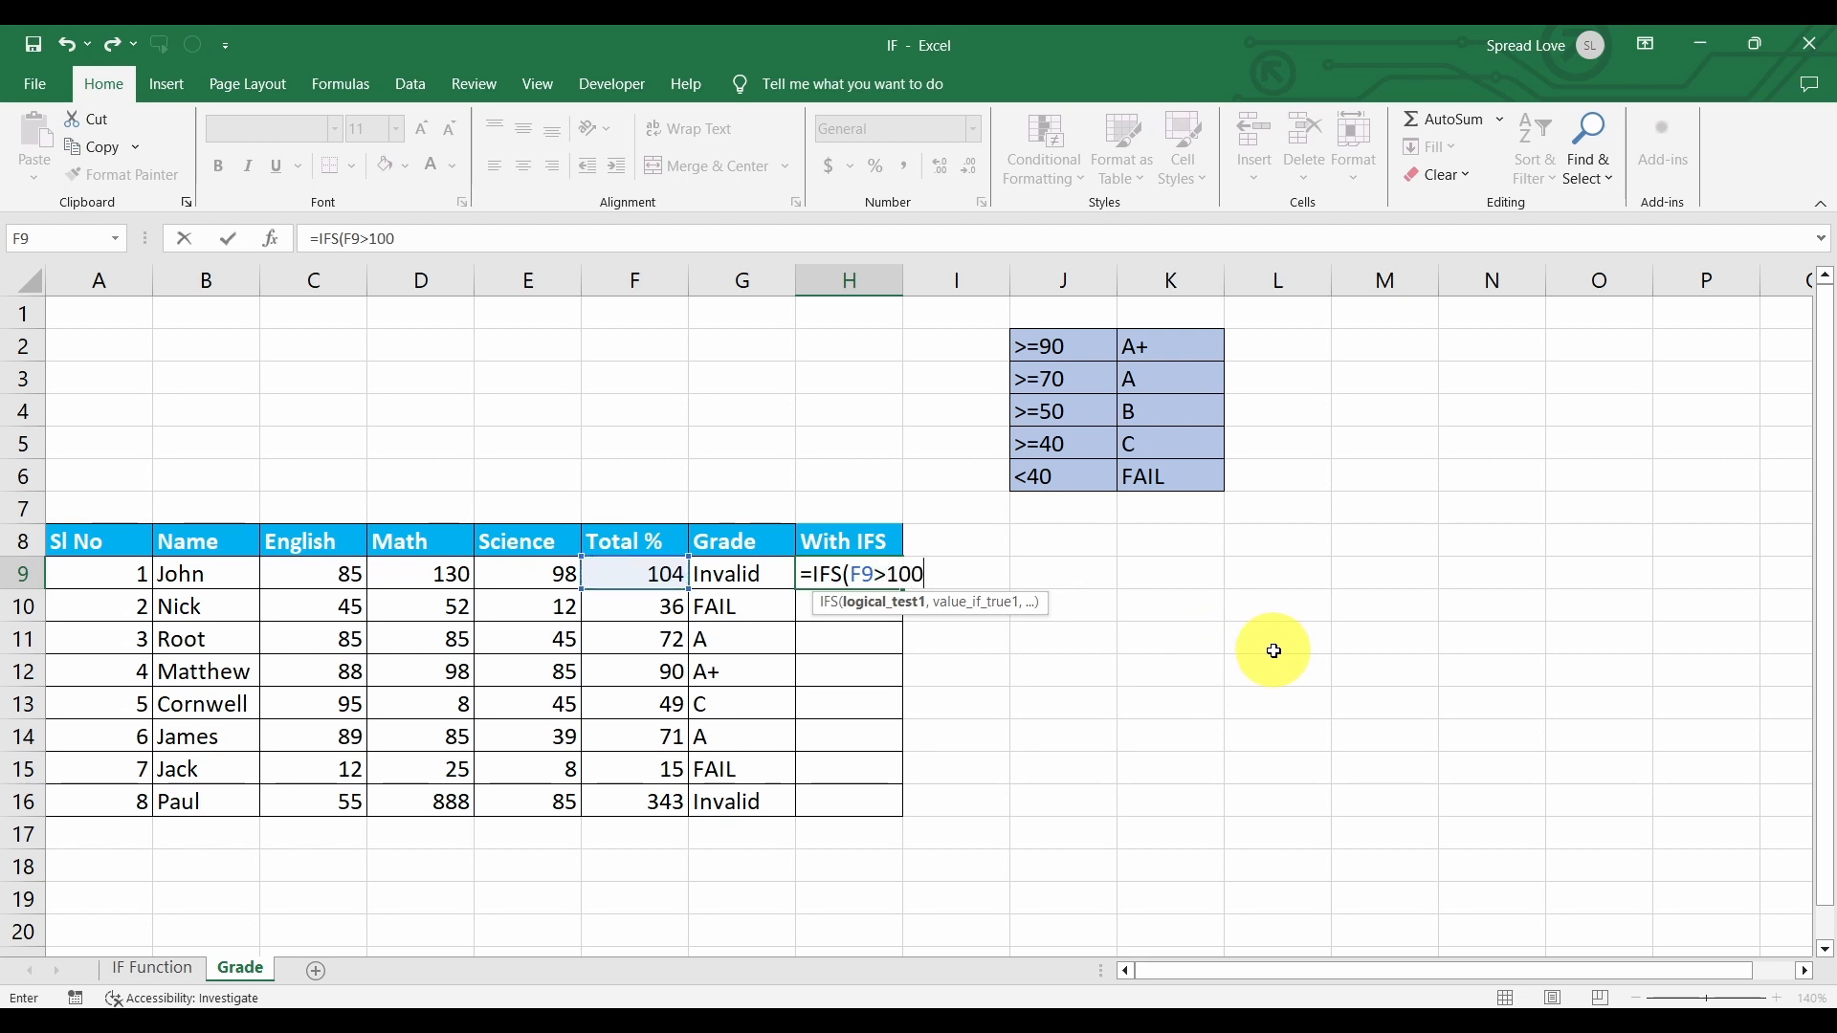
type(",")
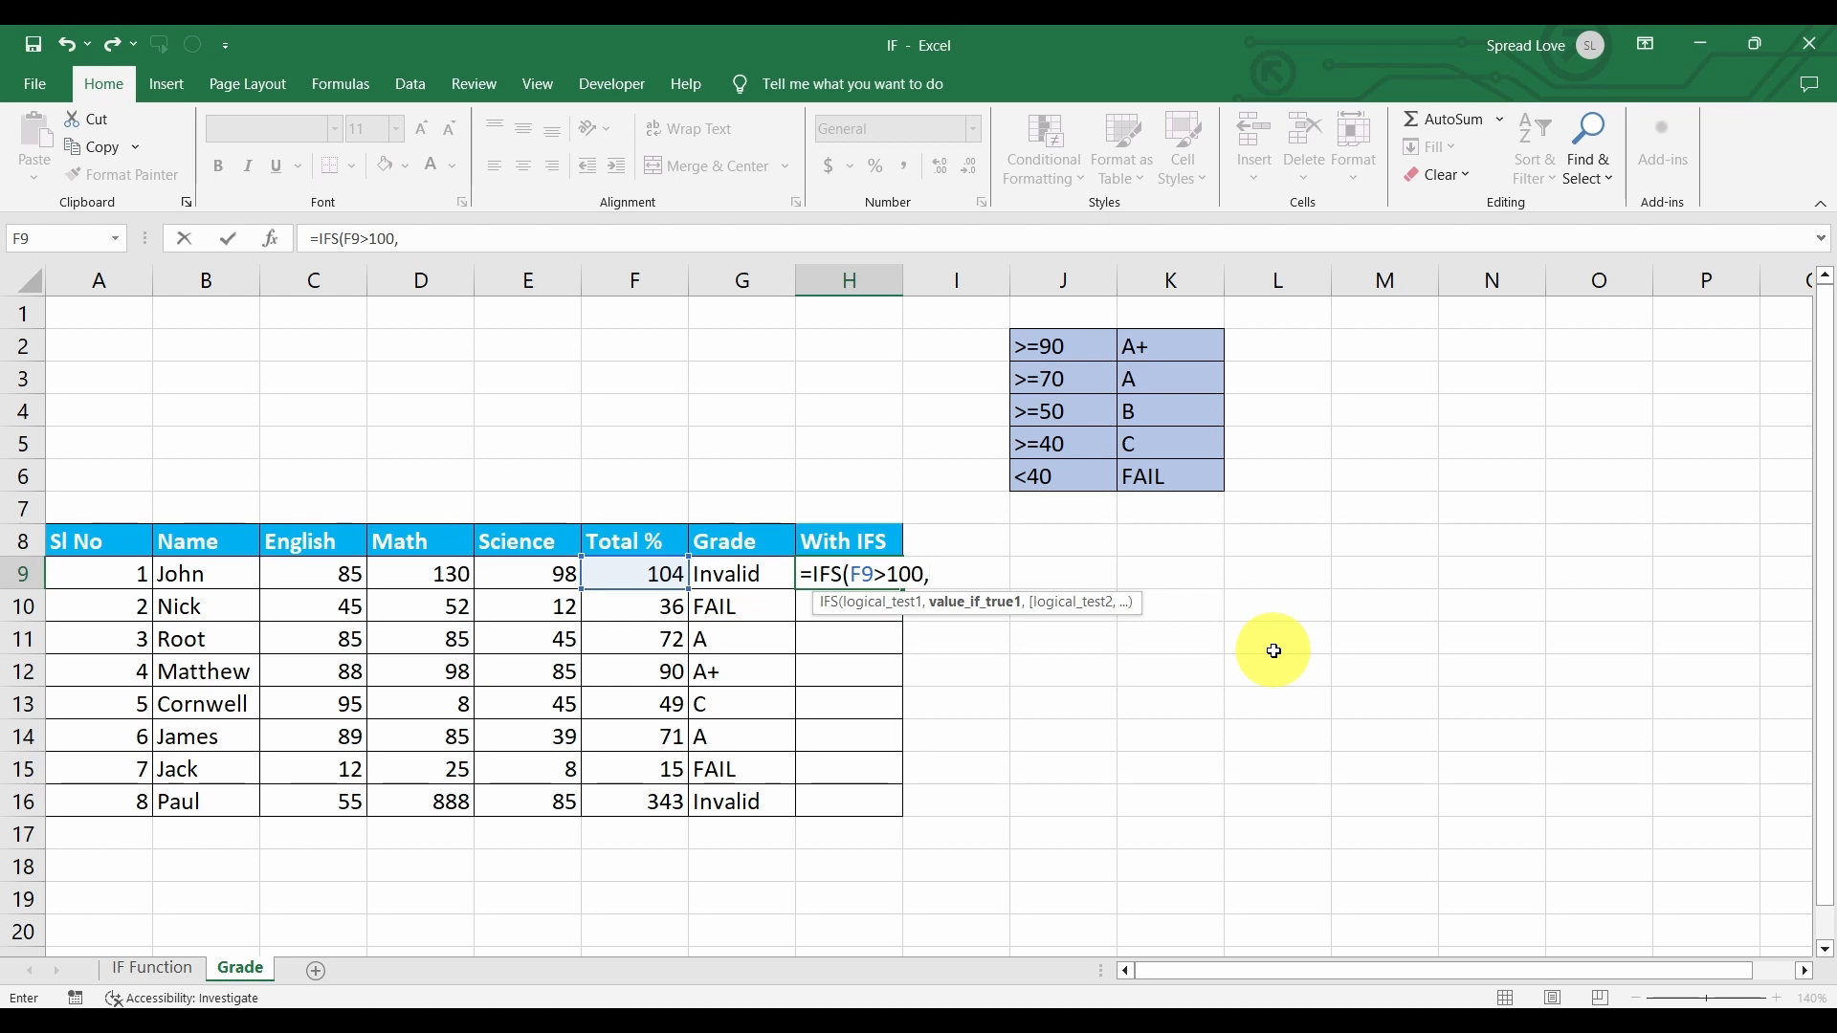
type("\"Invalid\",")
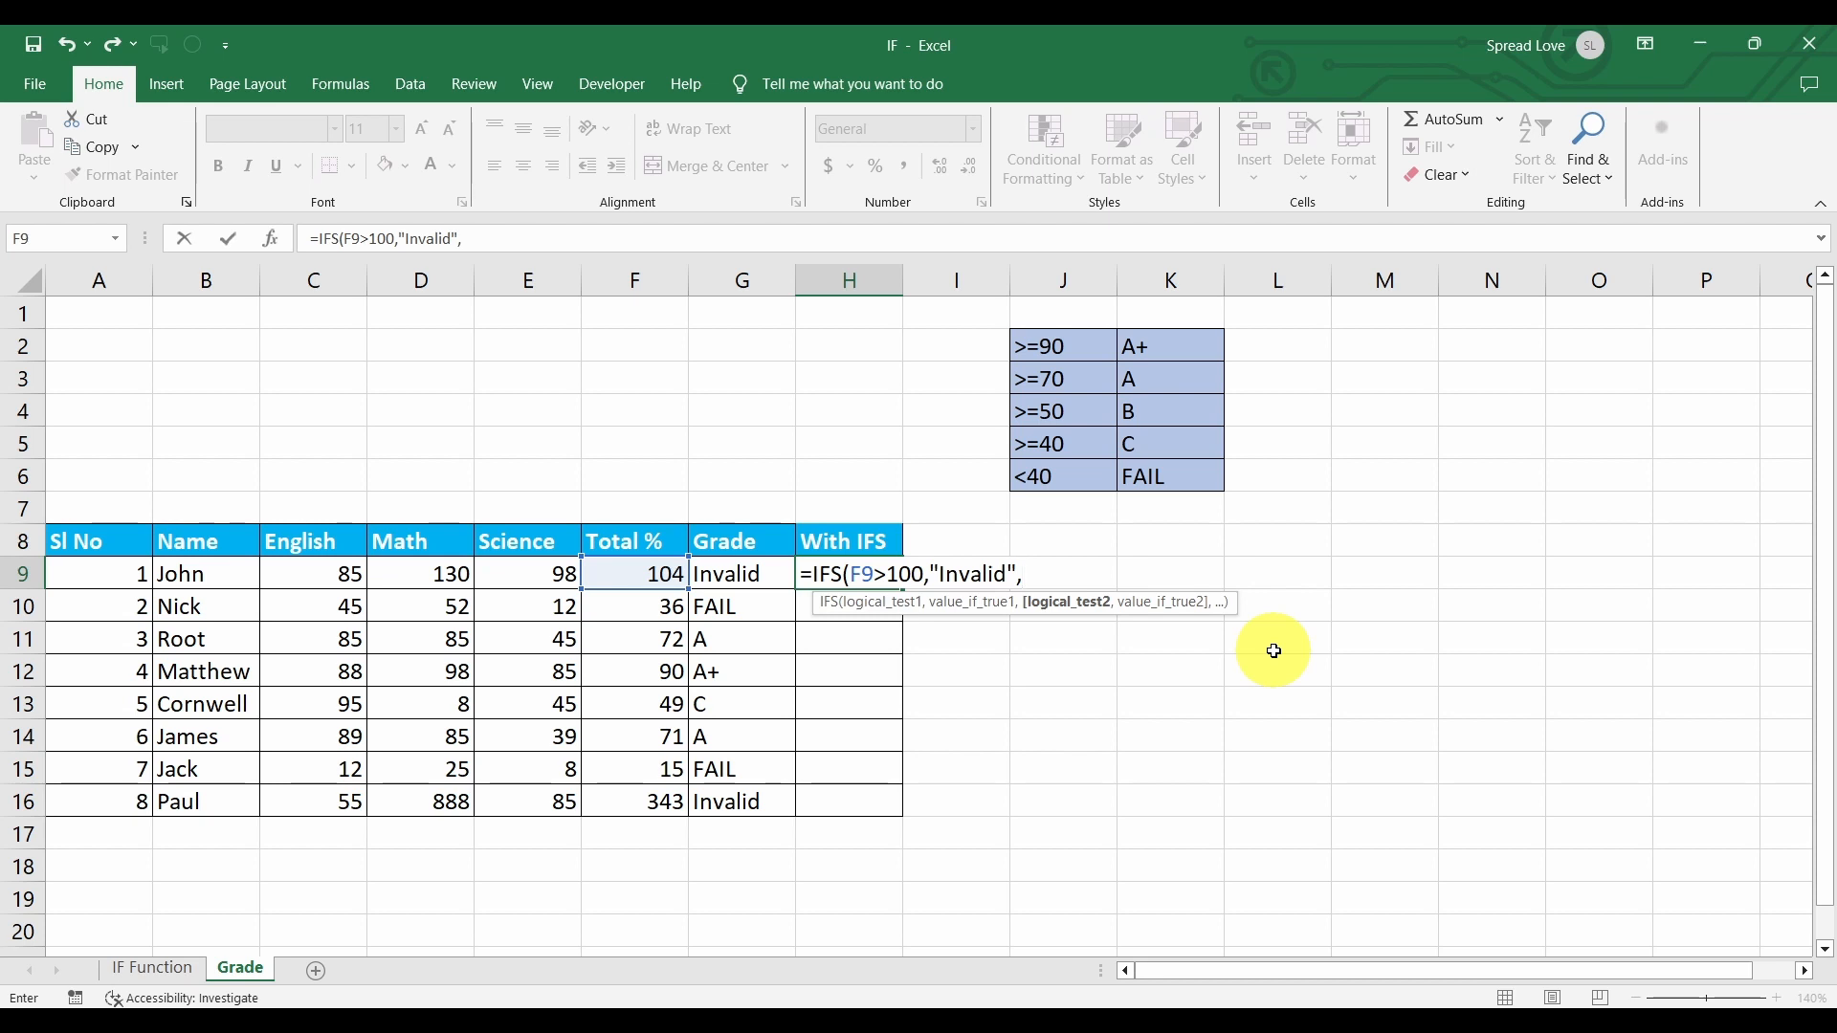
Add the test F9>=90 returning "A+" as the second pair of the H9 IFS formula.
left_click(653, 574)
type(">")
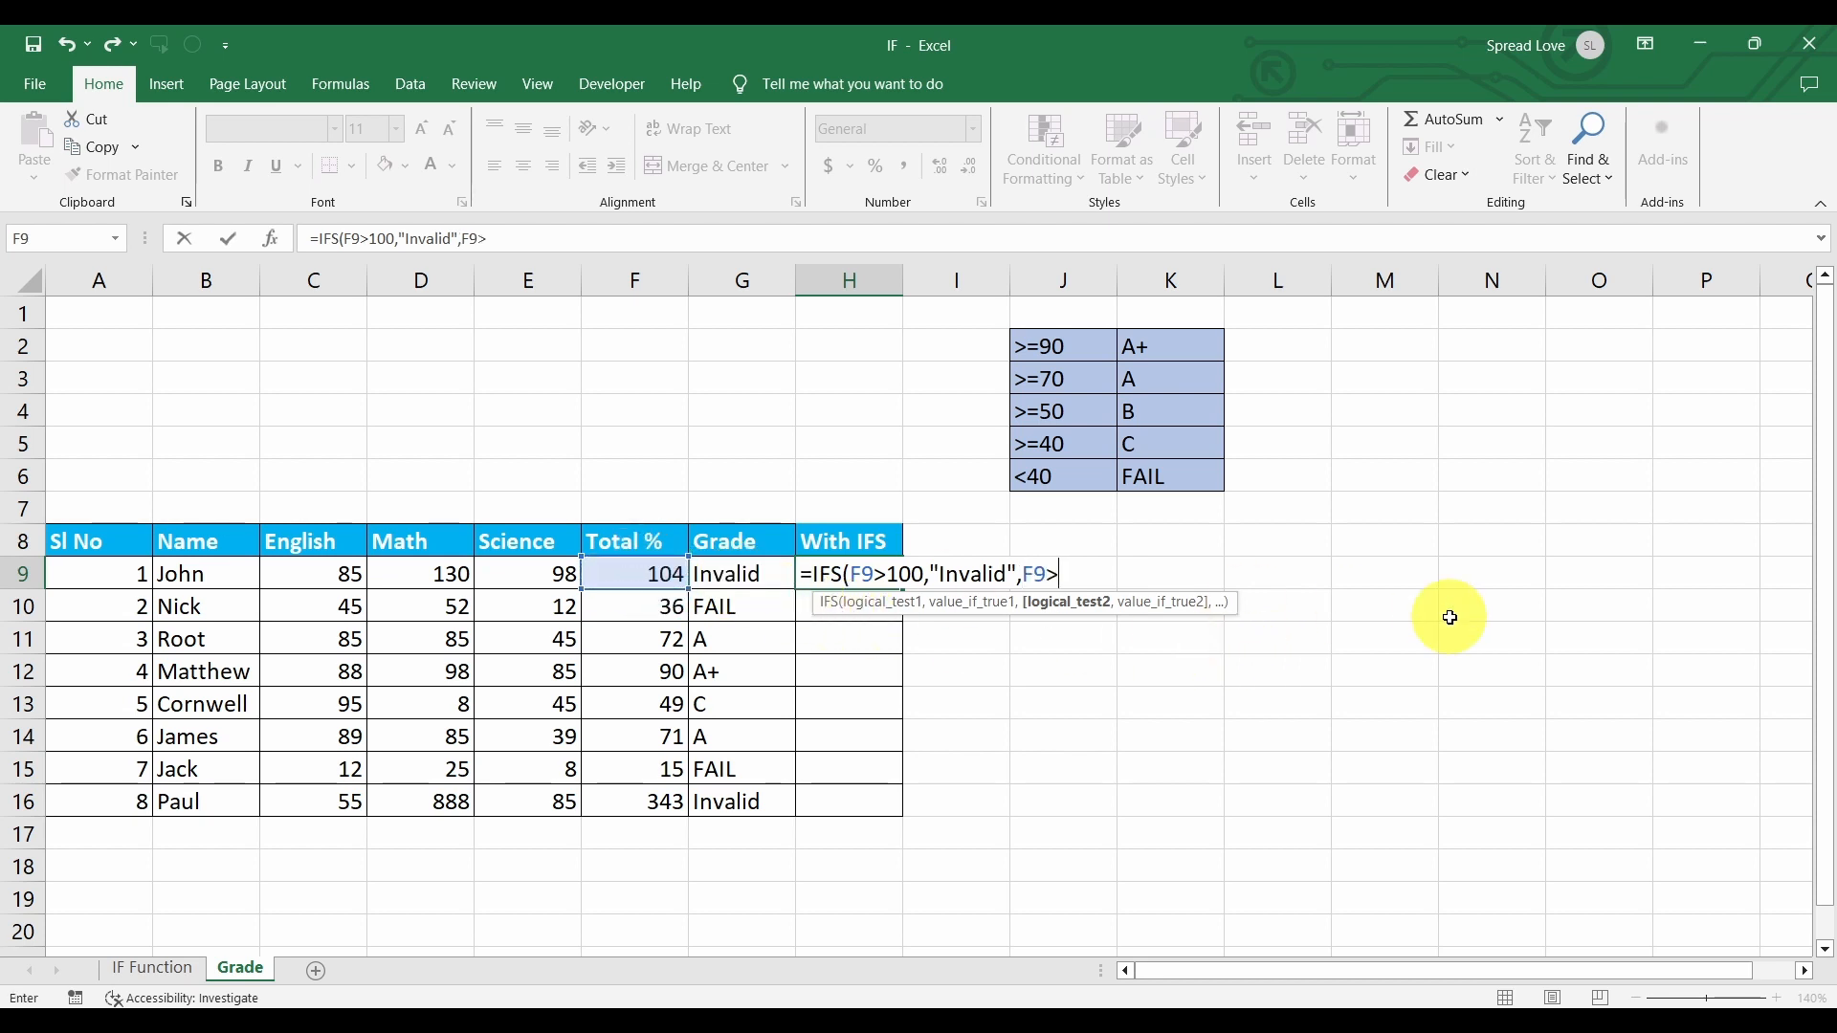
type("=90,")
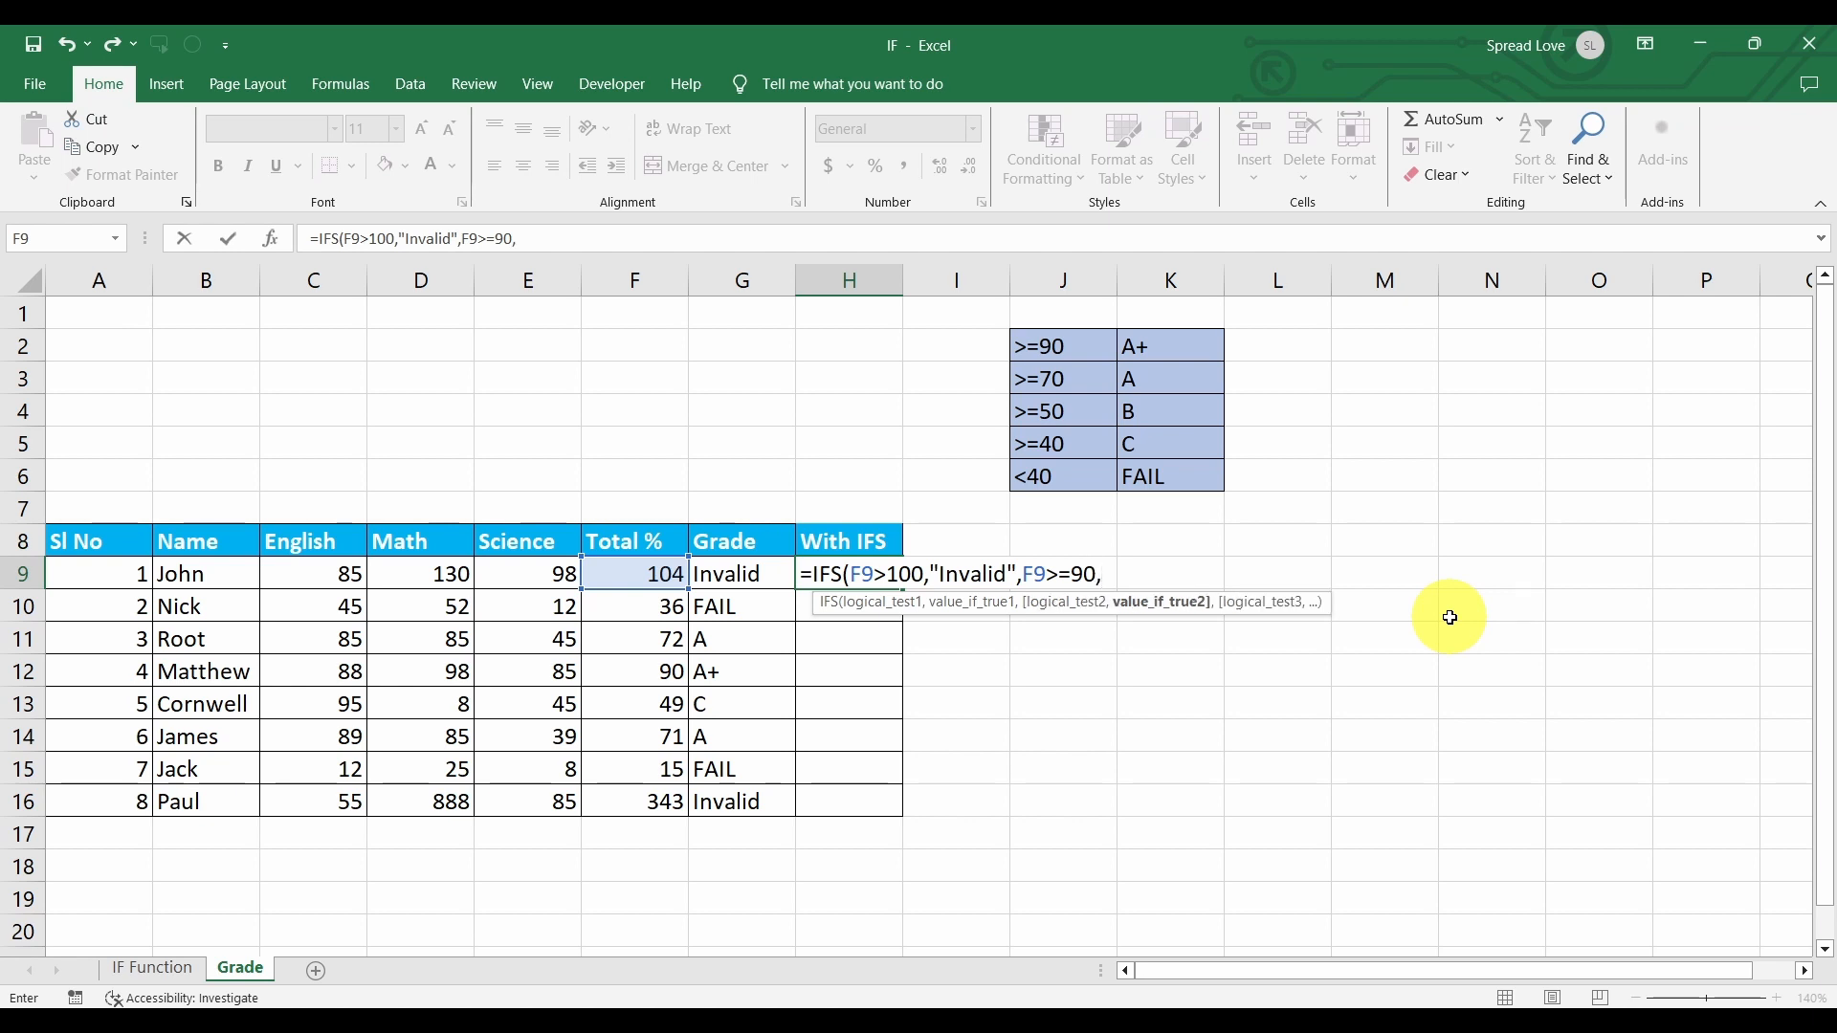
type("\"A+\",")
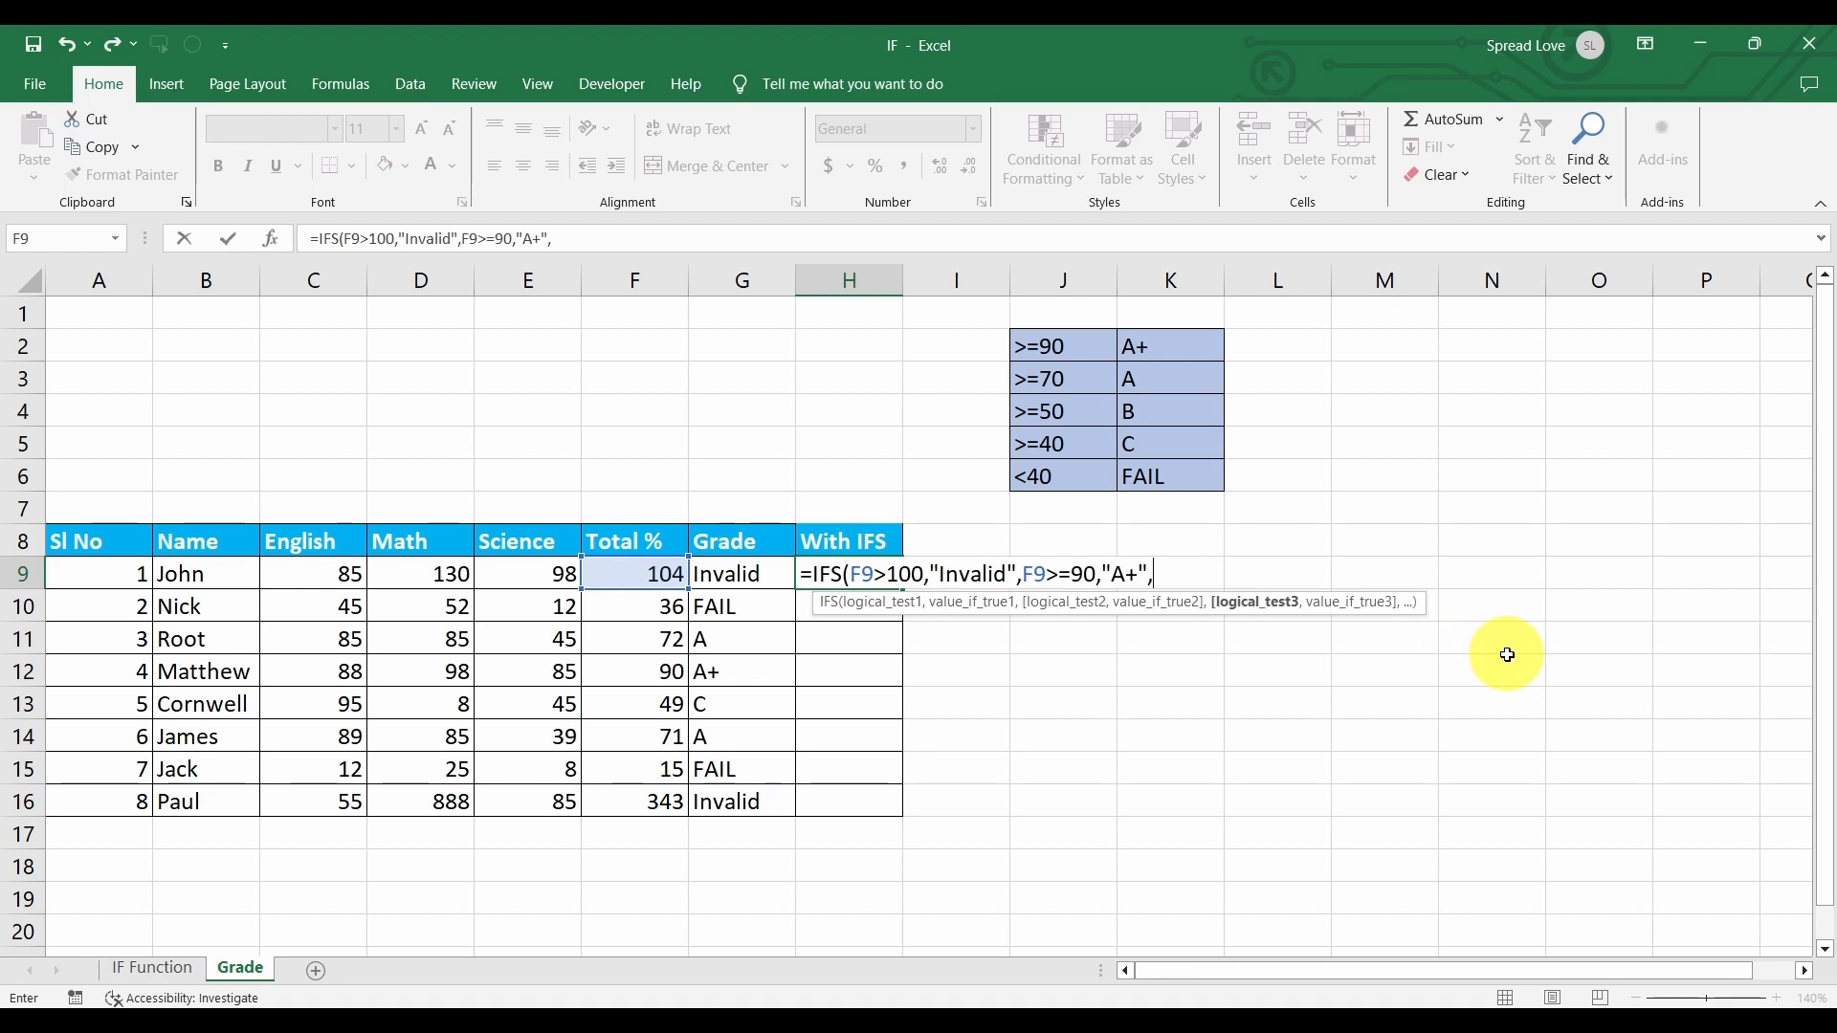
Add the test F9>=70 returning "B" as the third pair of the H9 IFS formula.
left_click(641, 576)
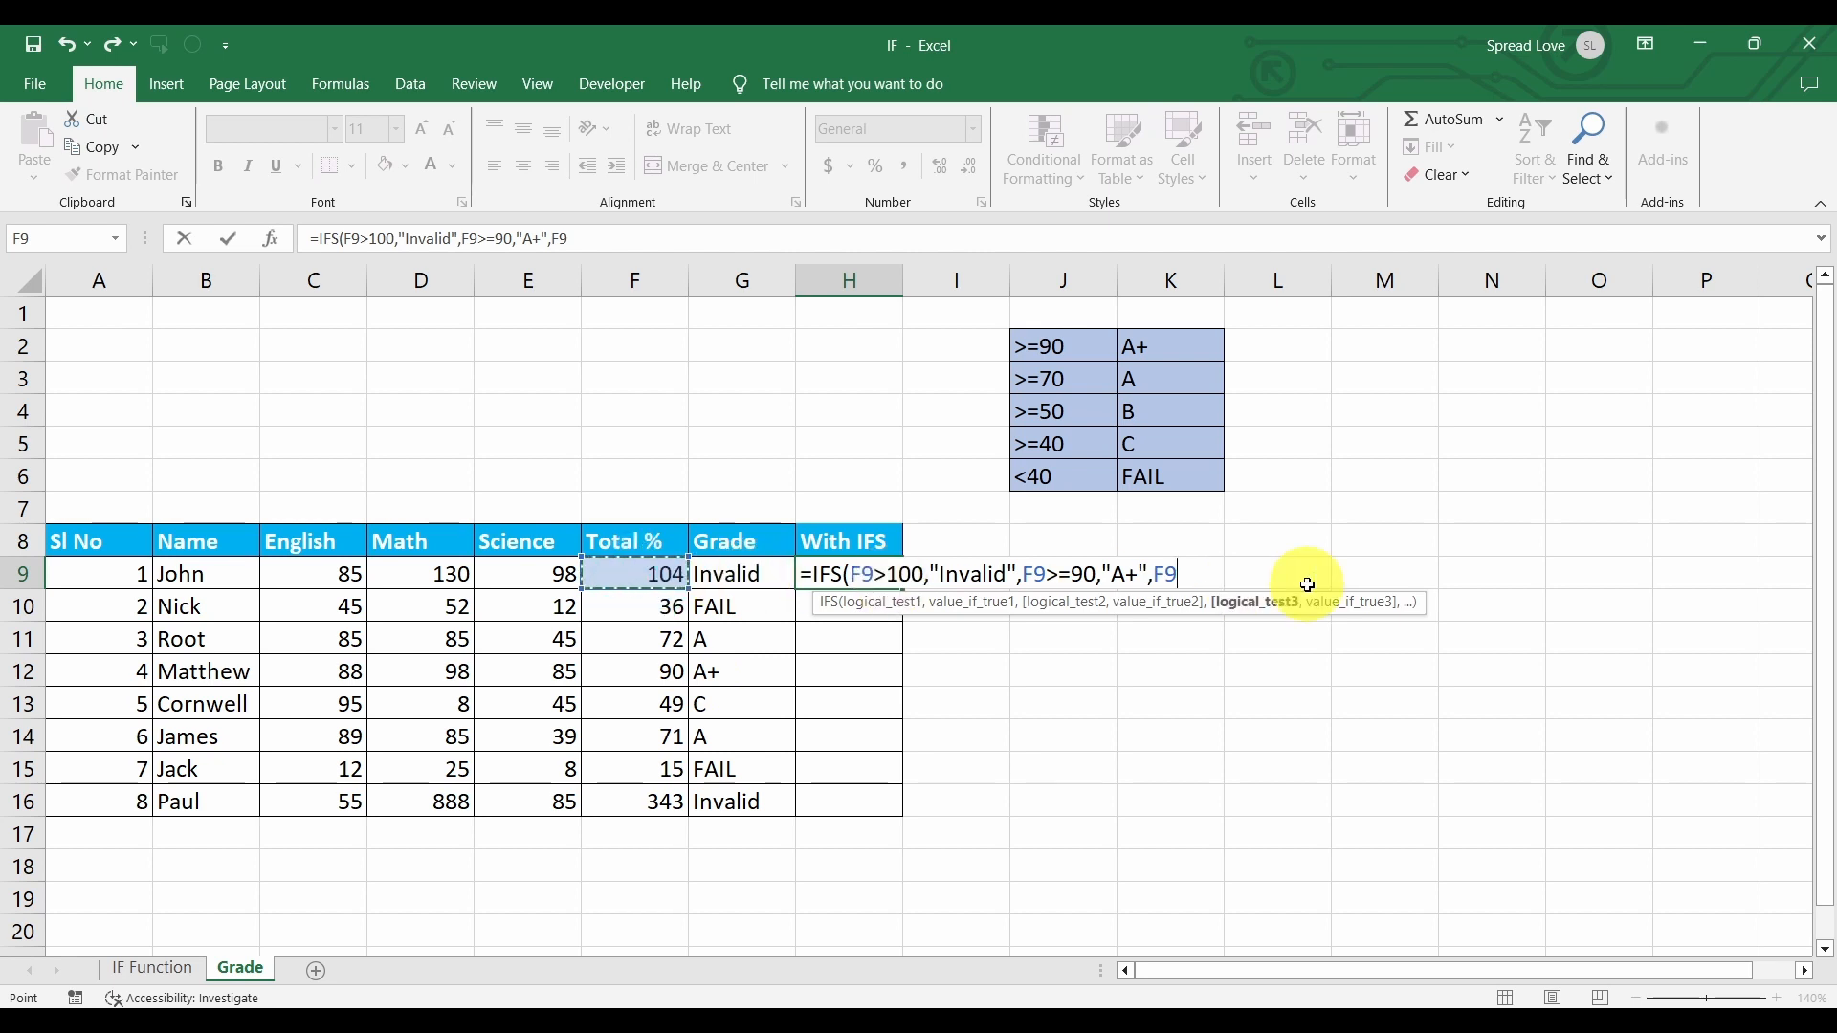
type(">=70,\"B\"")
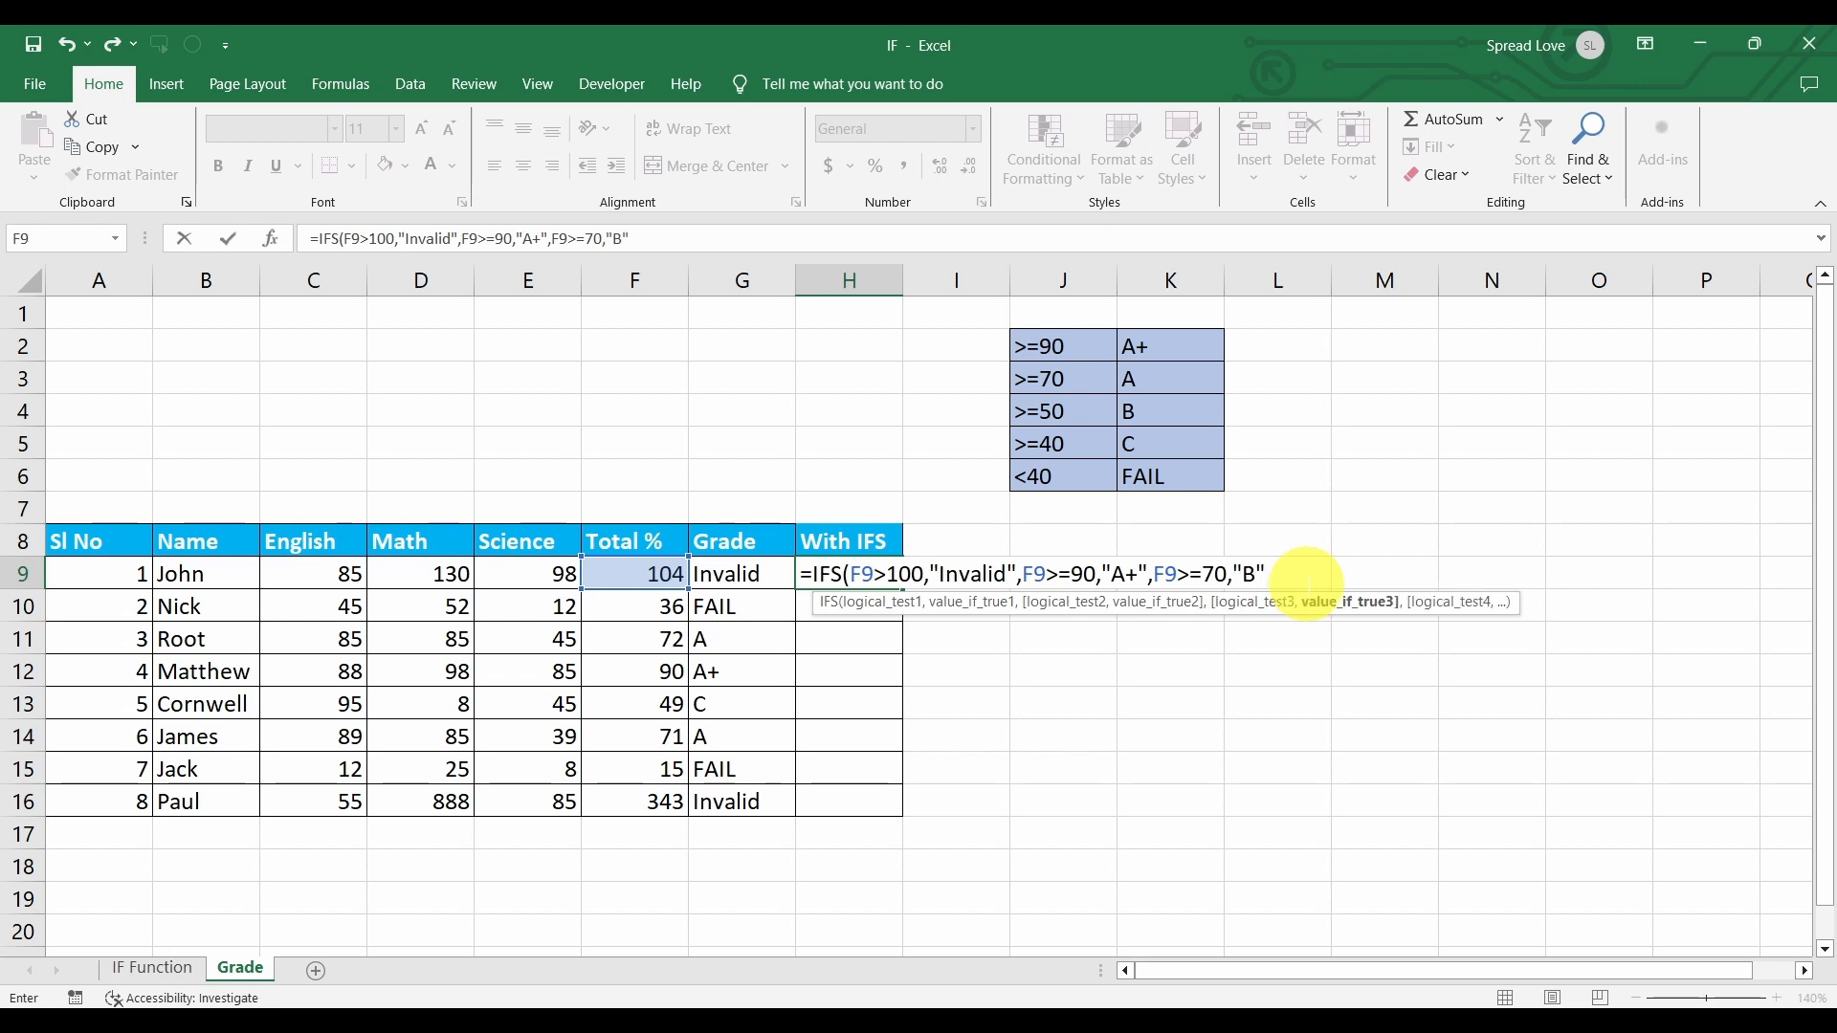
type(",")
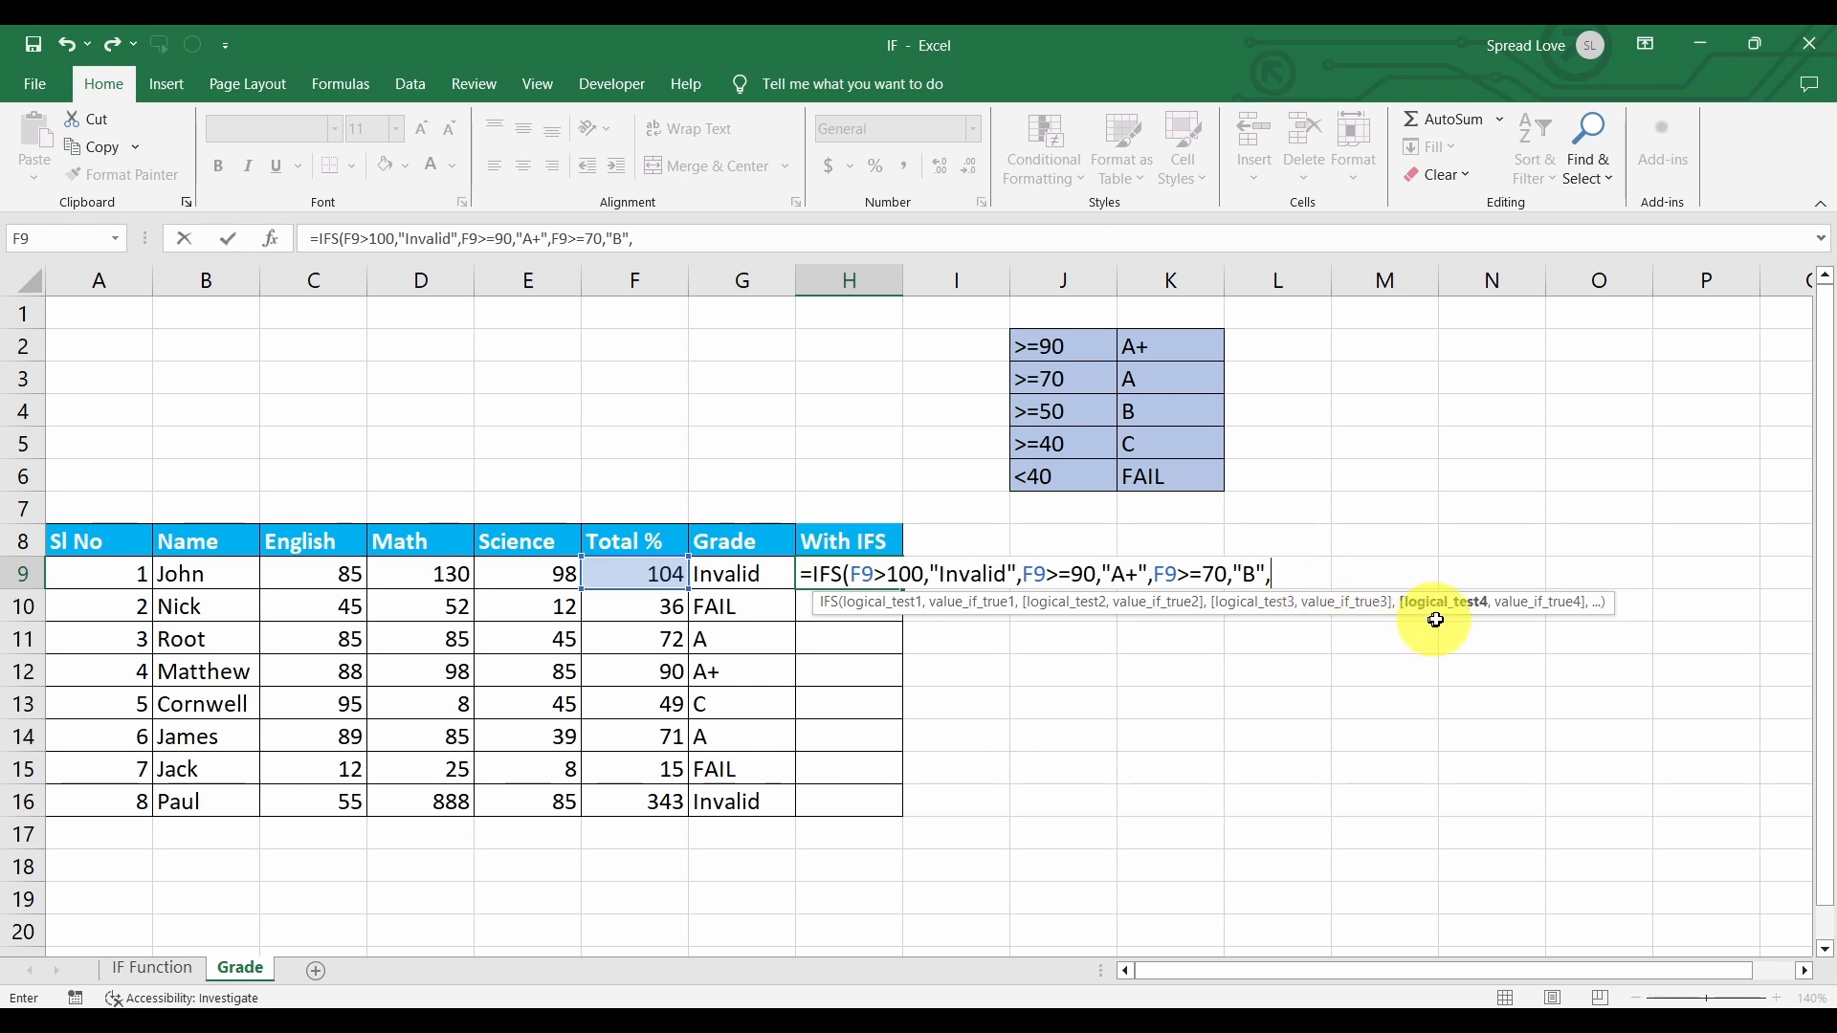
Add the test F9>=50 to the H9 IFS formula and begin its return value as "C.
left_click(644, 567)
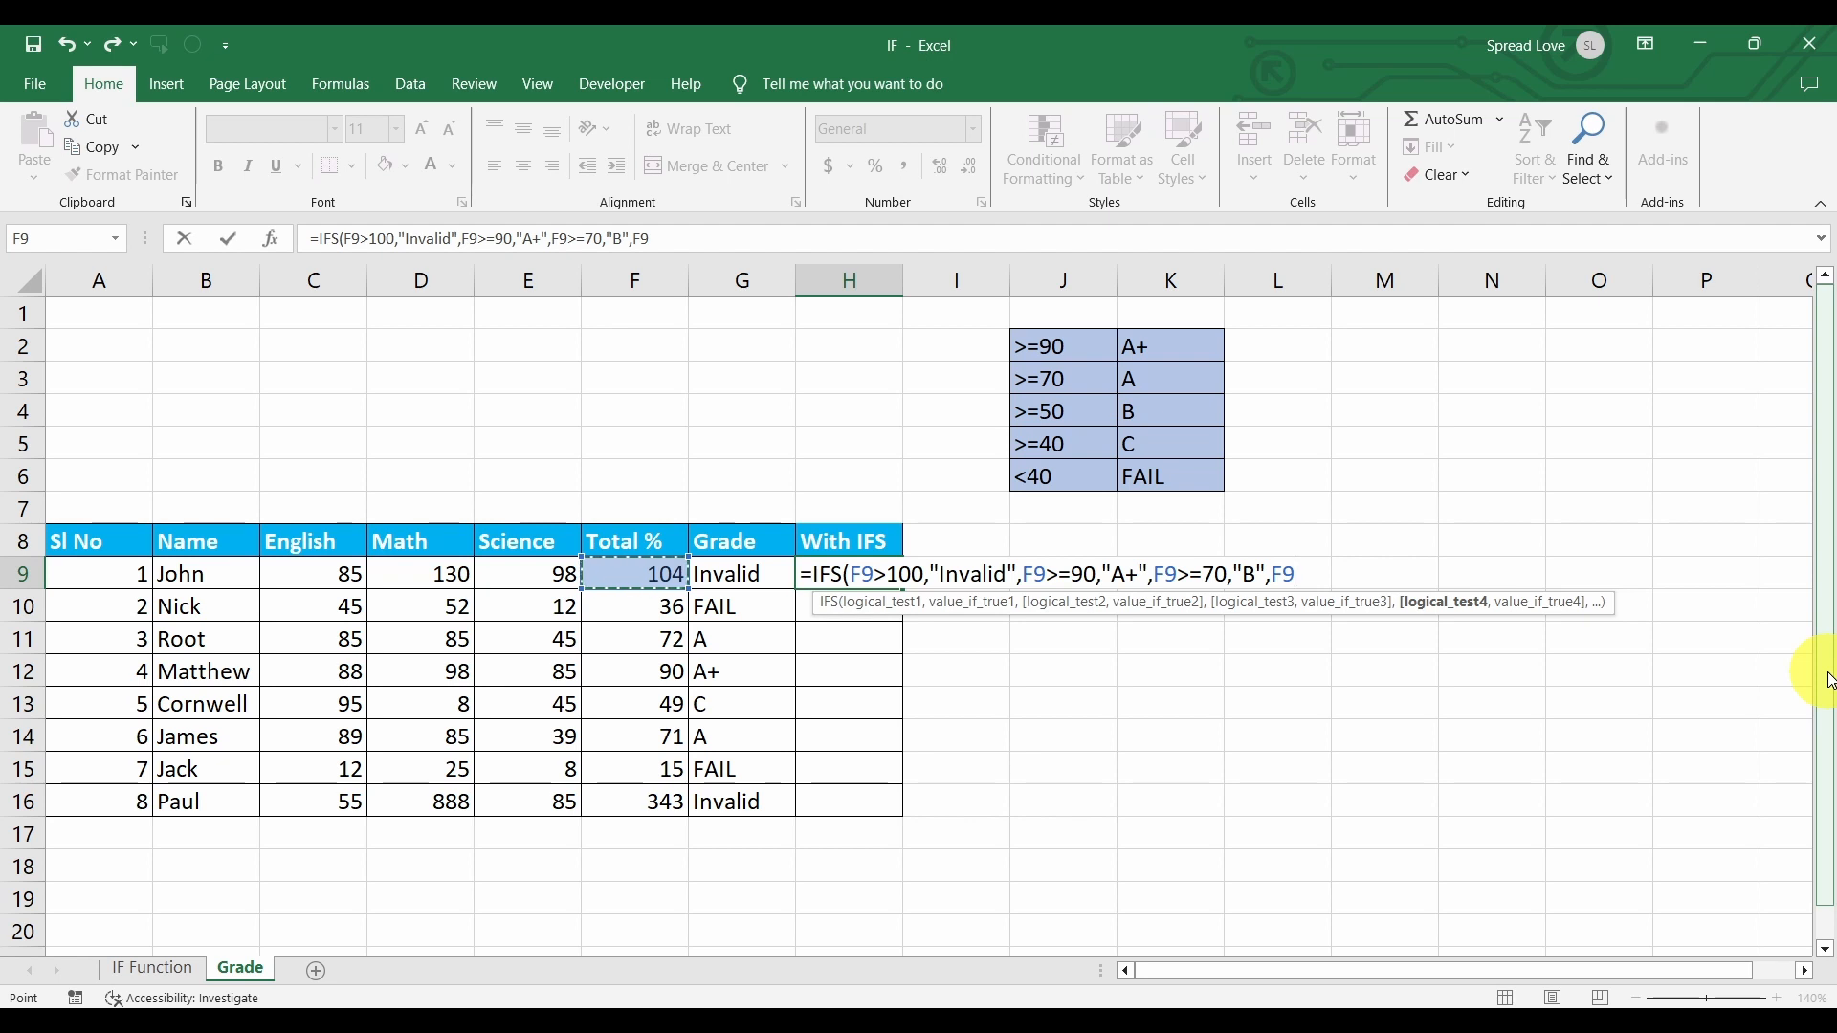
type(">=50")
scroll(1827, 682, "down", 1)
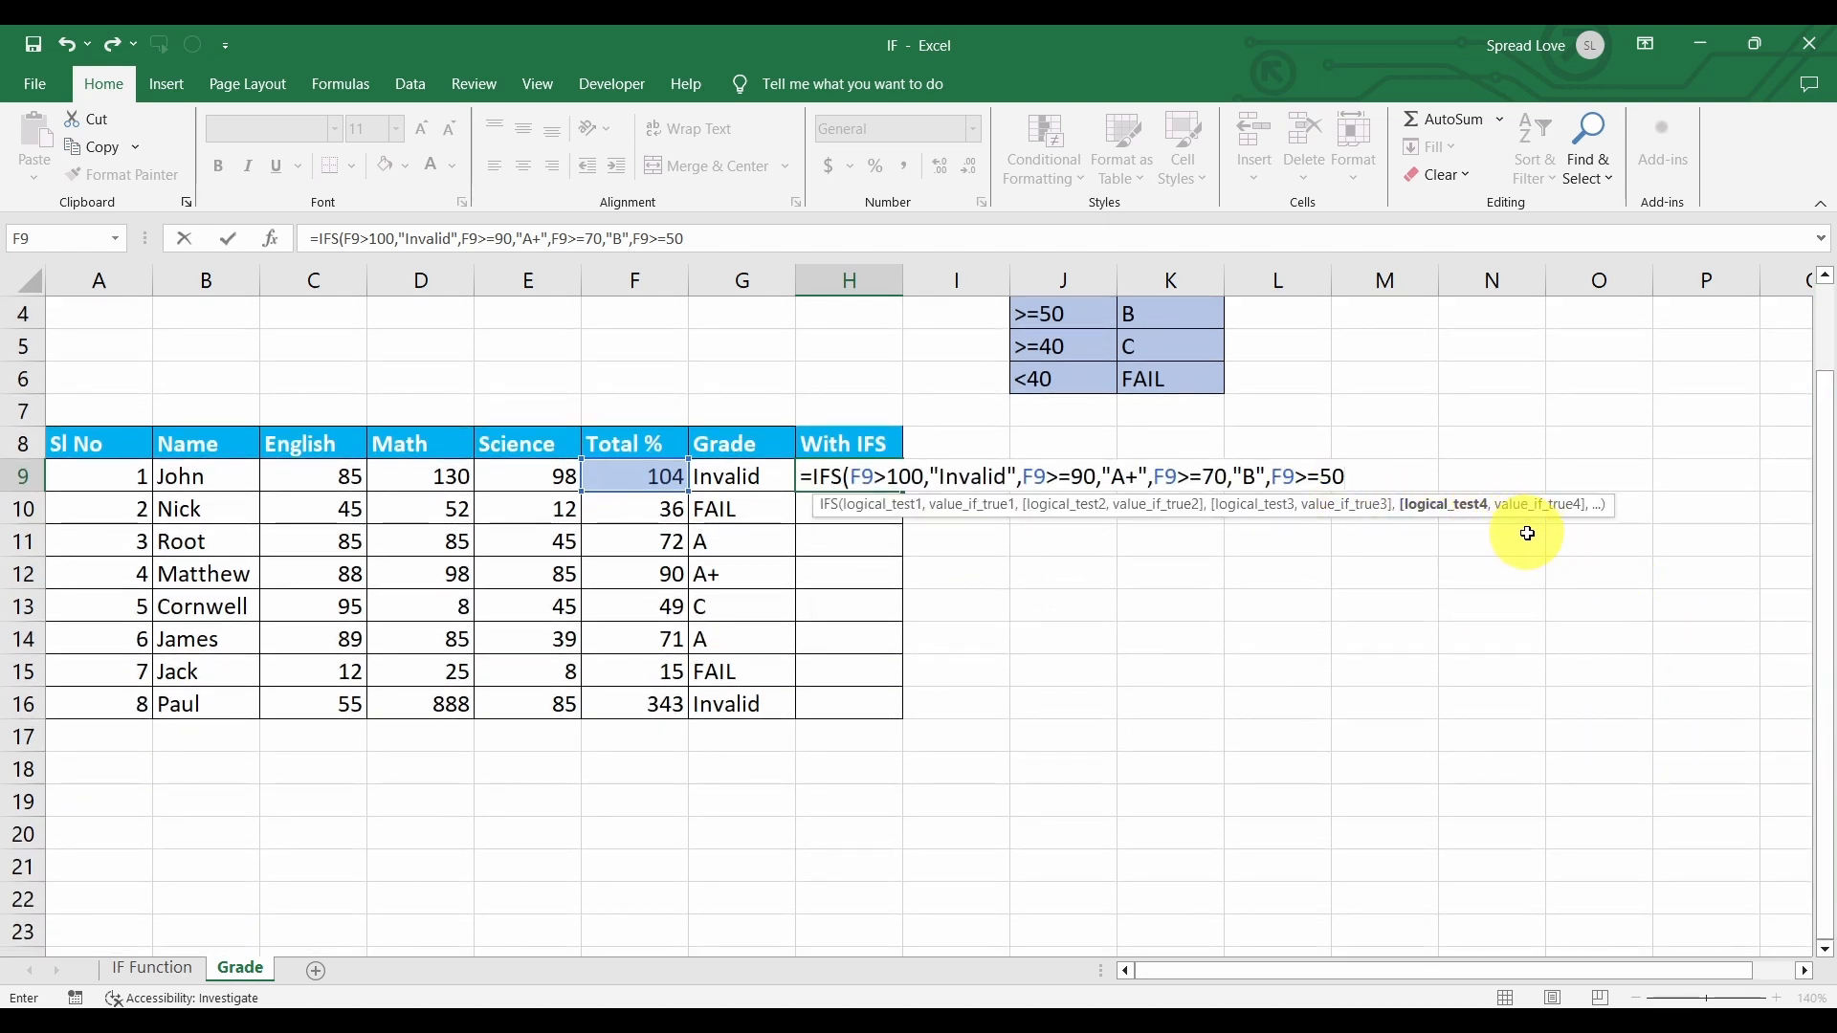
type(",")
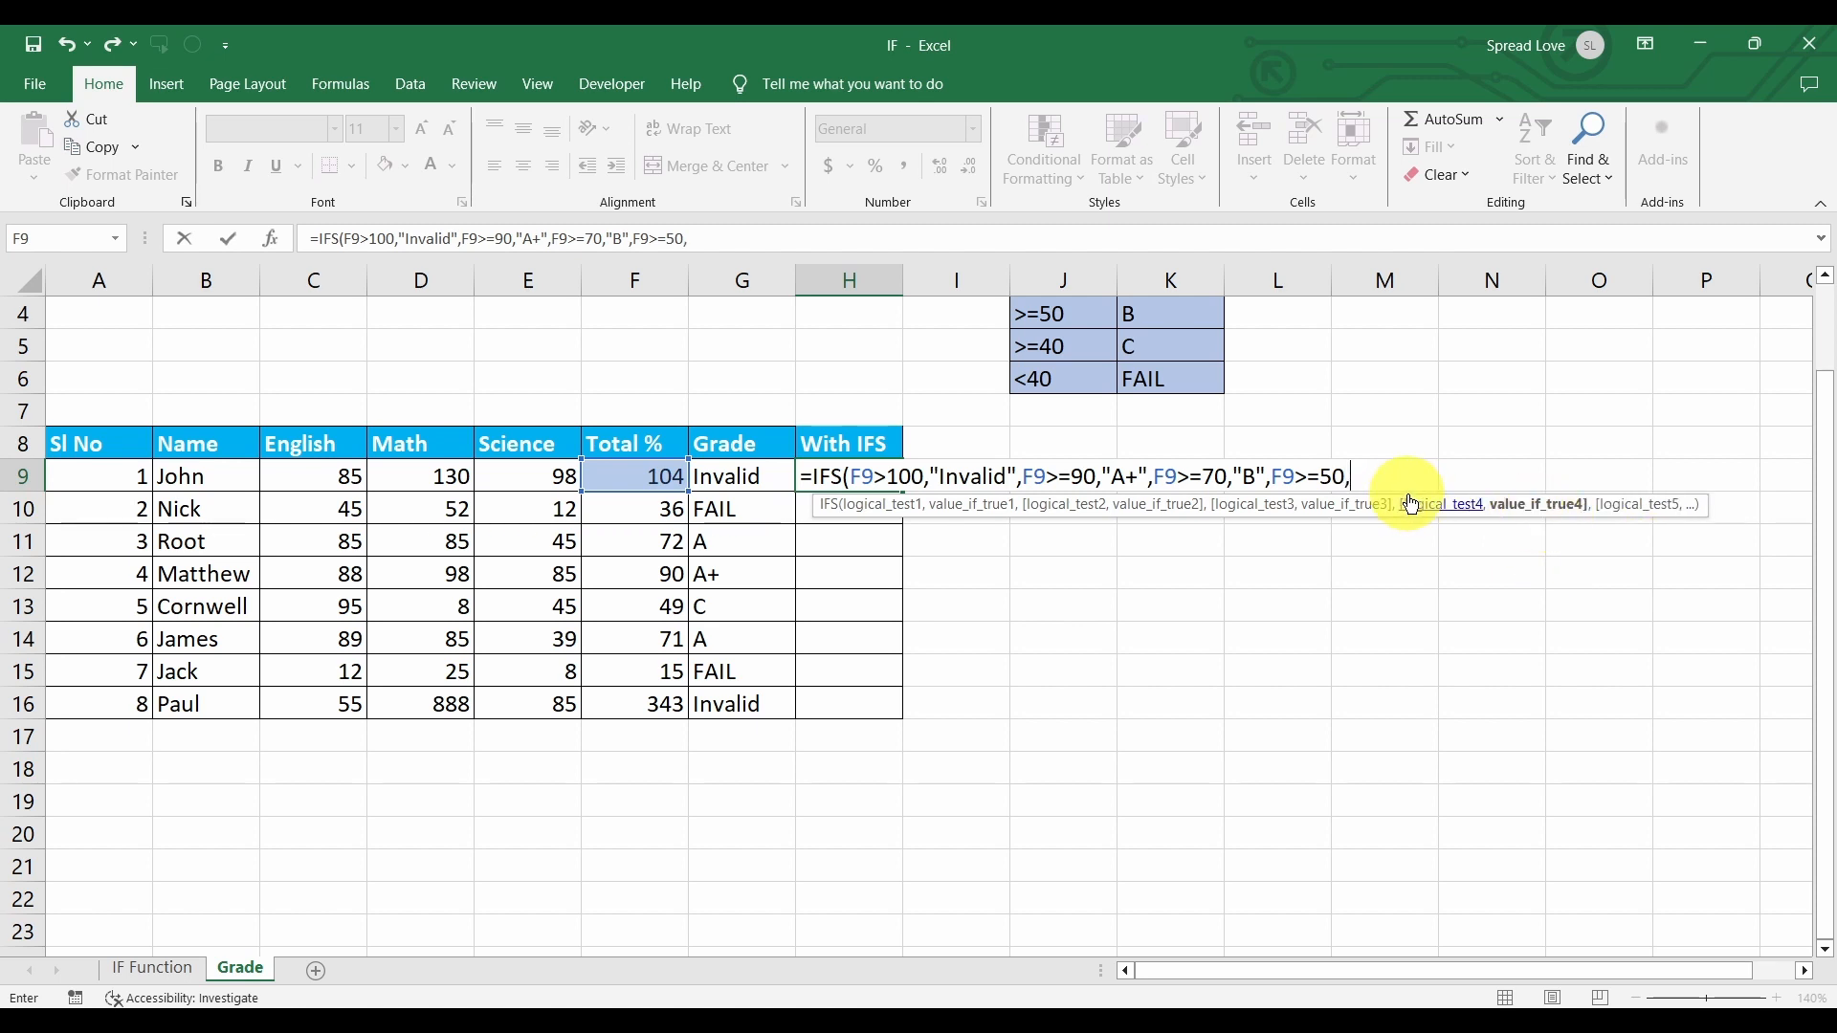
type("\"C")
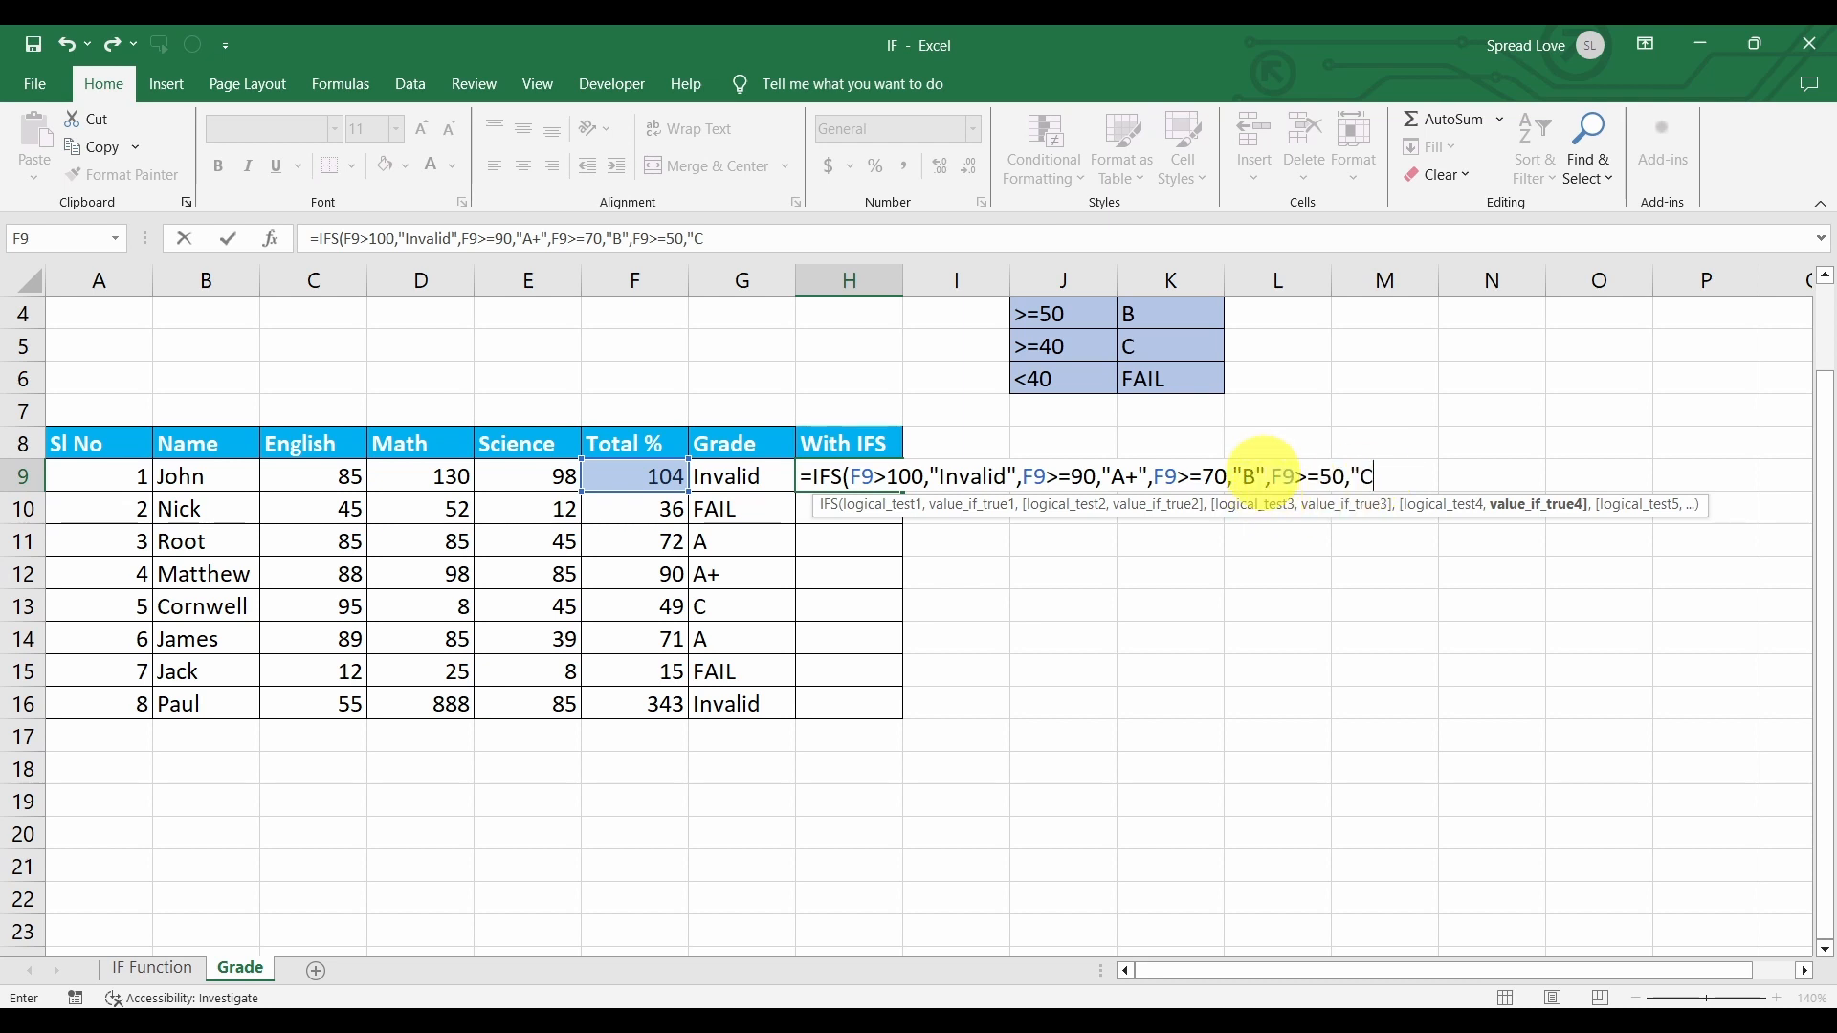
Correct the H9 return values to "A" for F9>=70 and "B" for F9>=50, ending with a comma.
left_click(1259, 472)
key("BackSpace")
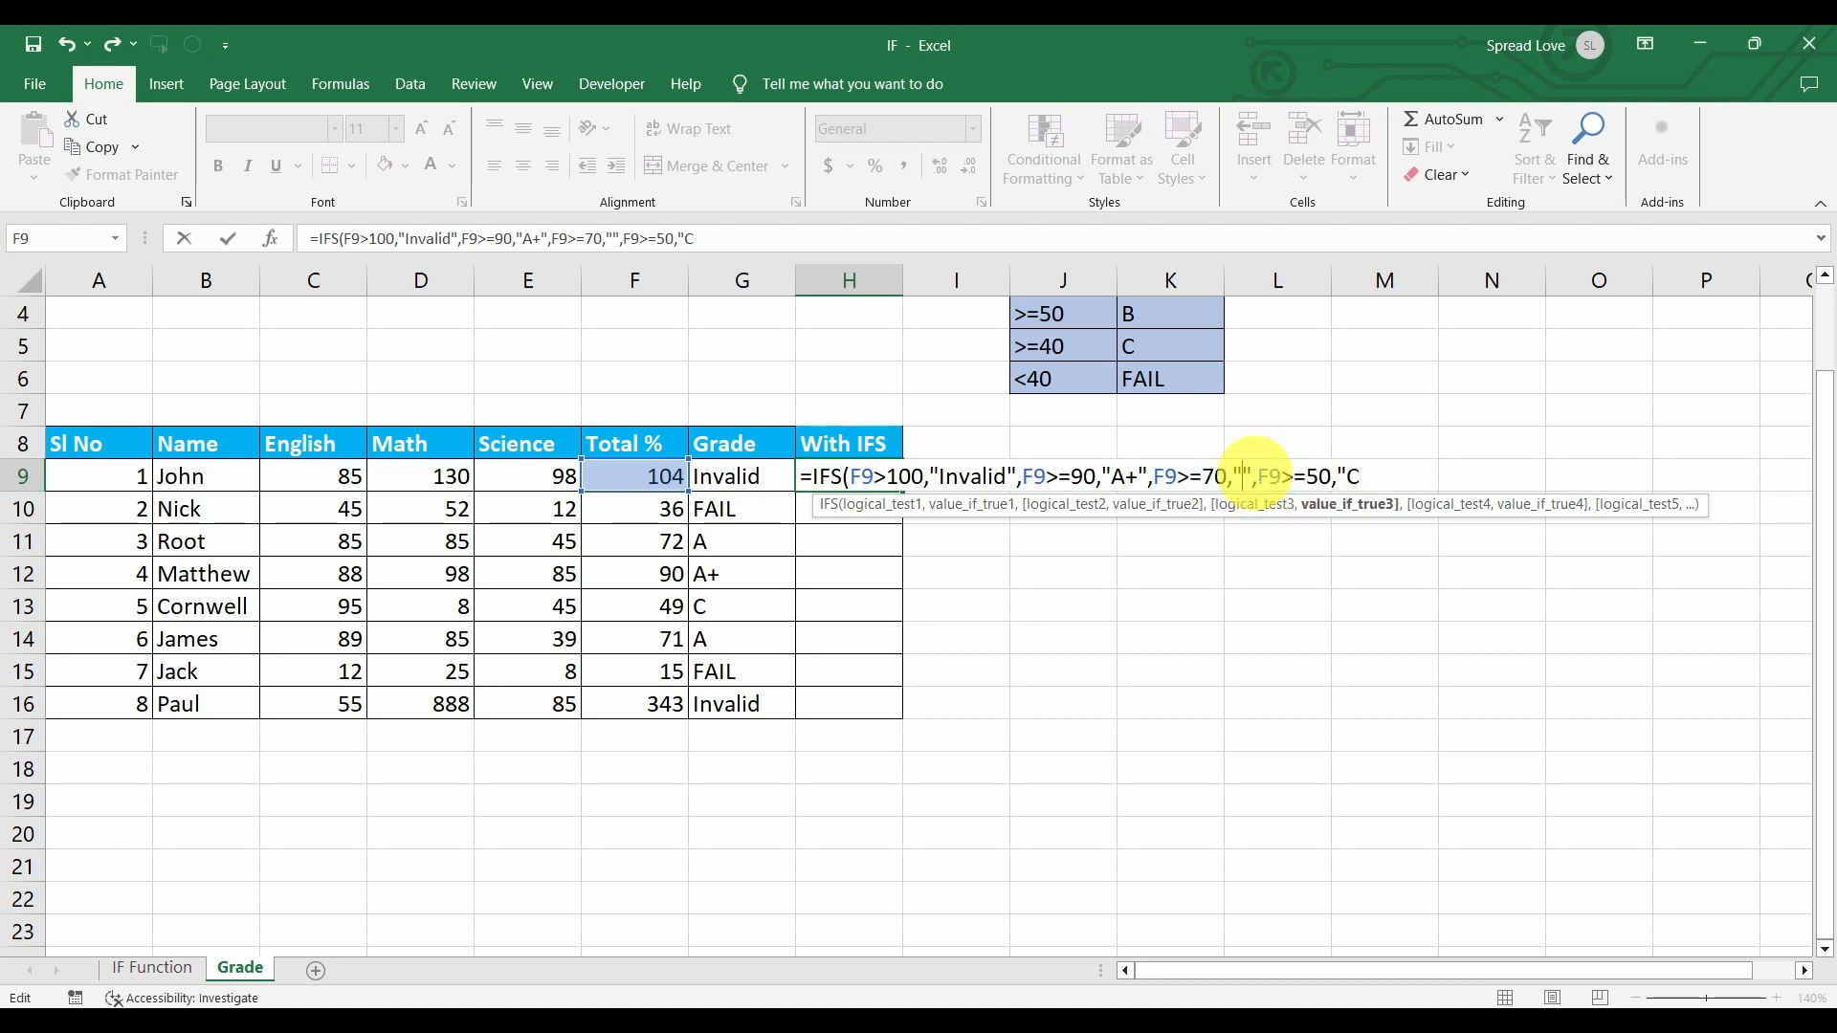
type("A")
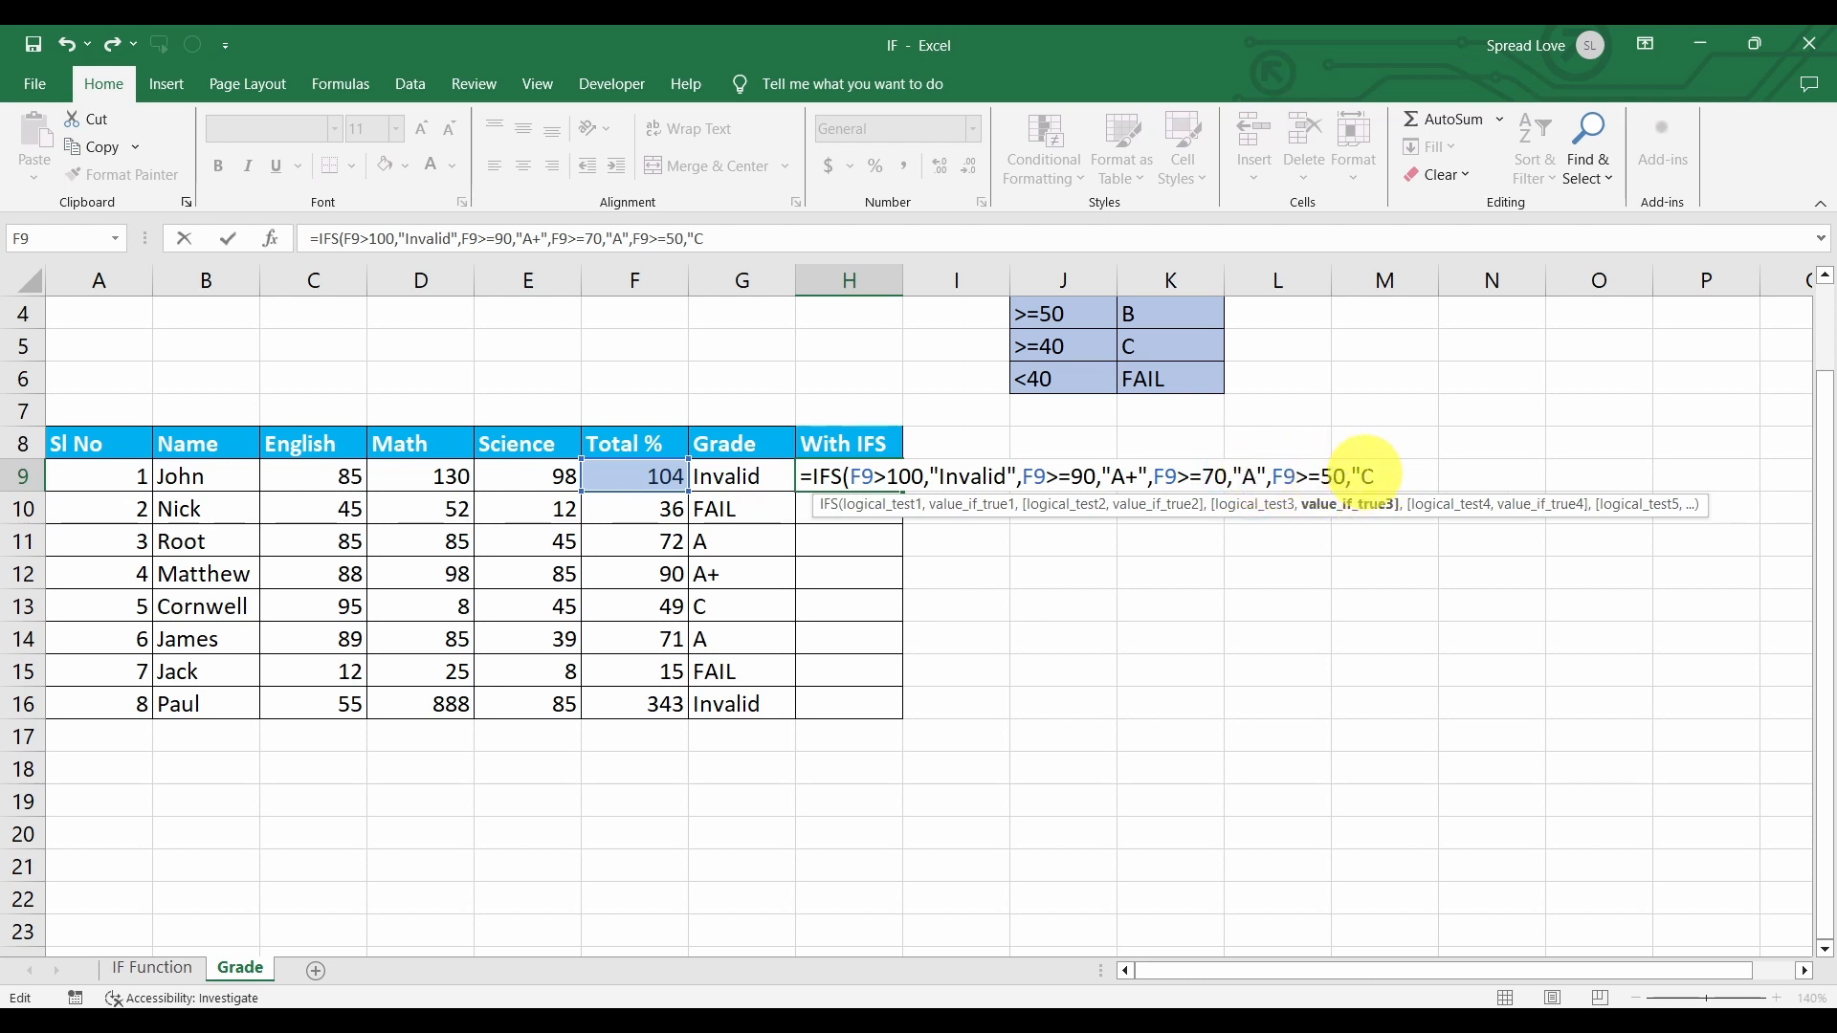
left_click(1375, 476)
type("B")
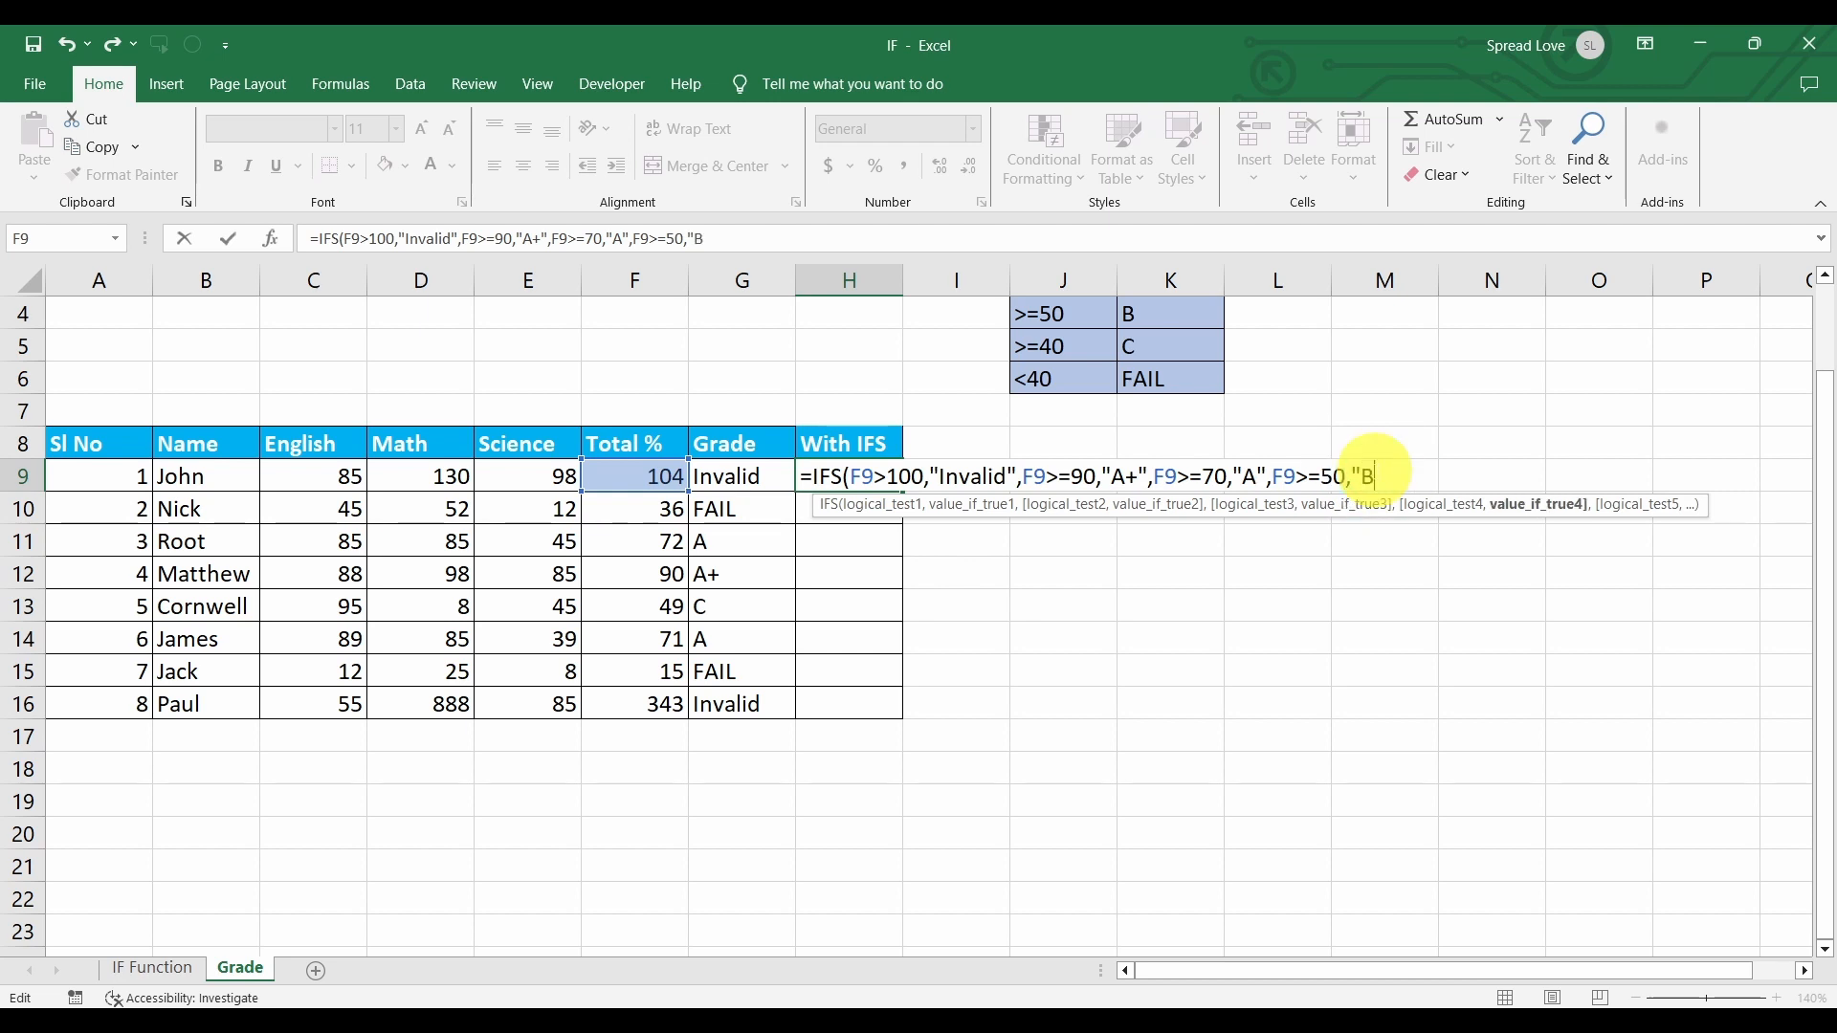
type("\",")
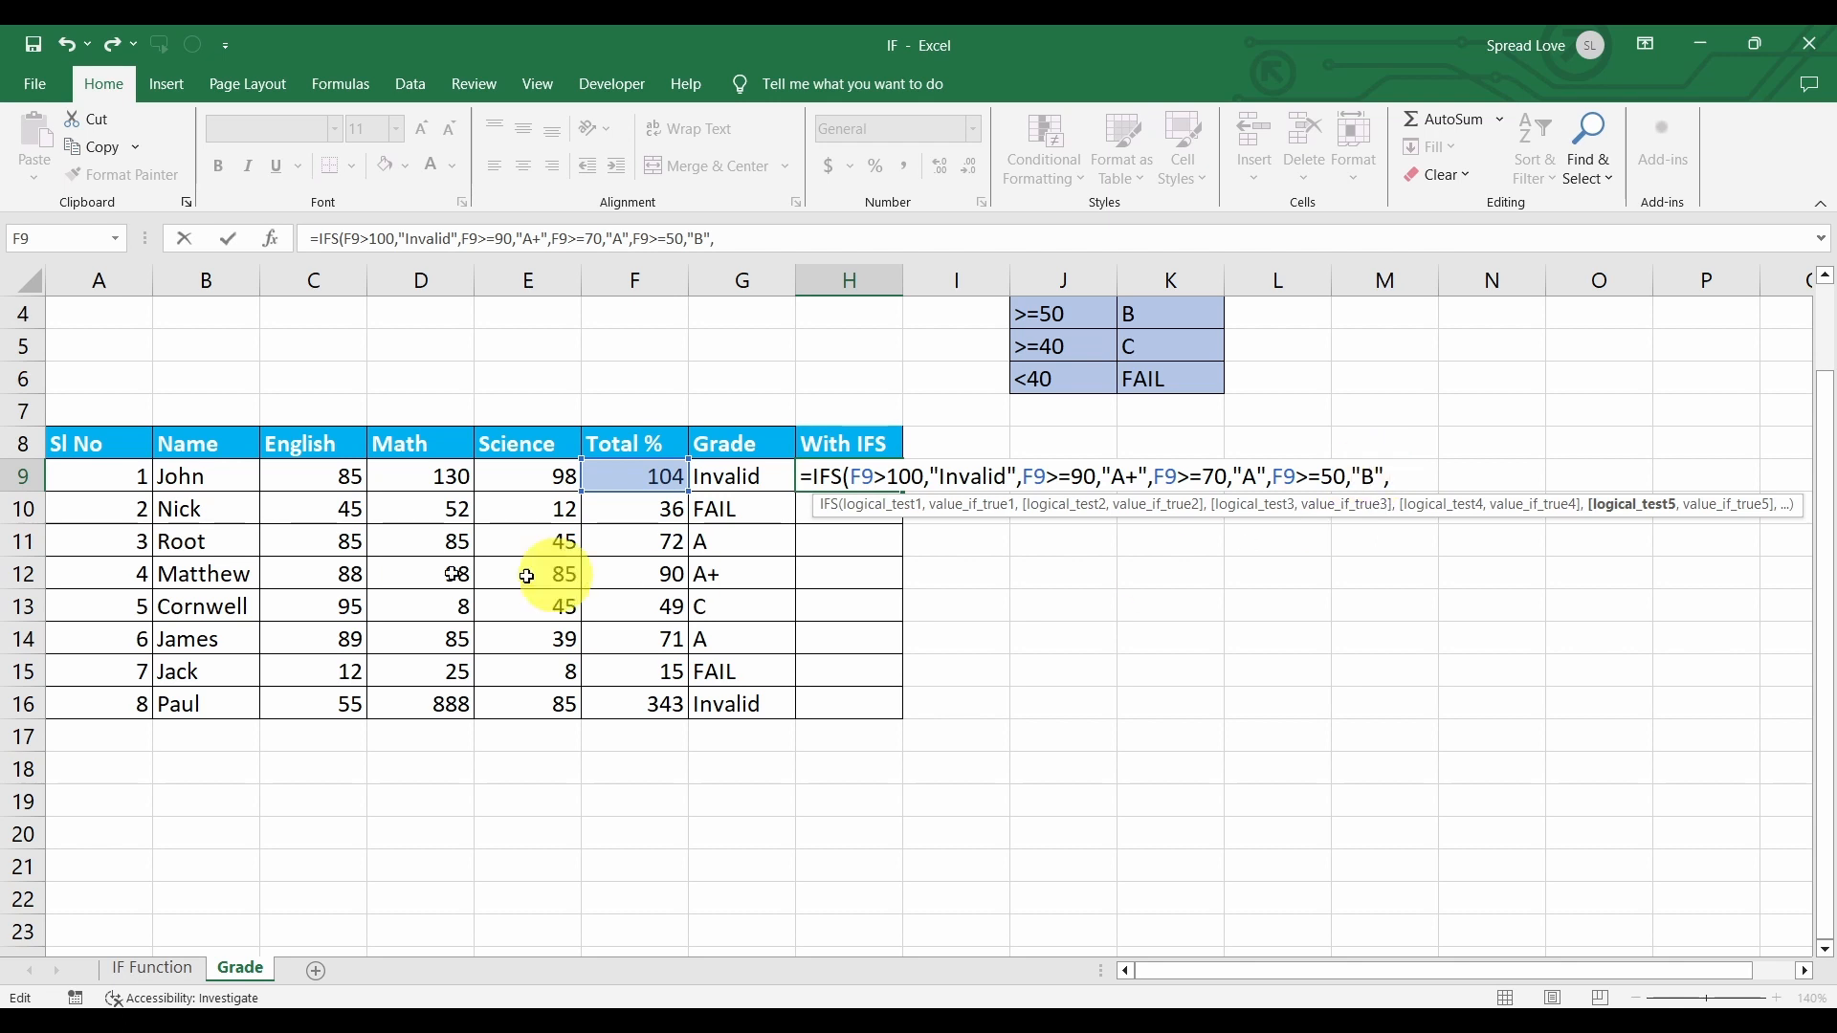
Add the test F9>=40 returning "C" as the fifth pair of the H9 IFS formula.
left_click(622, 483)
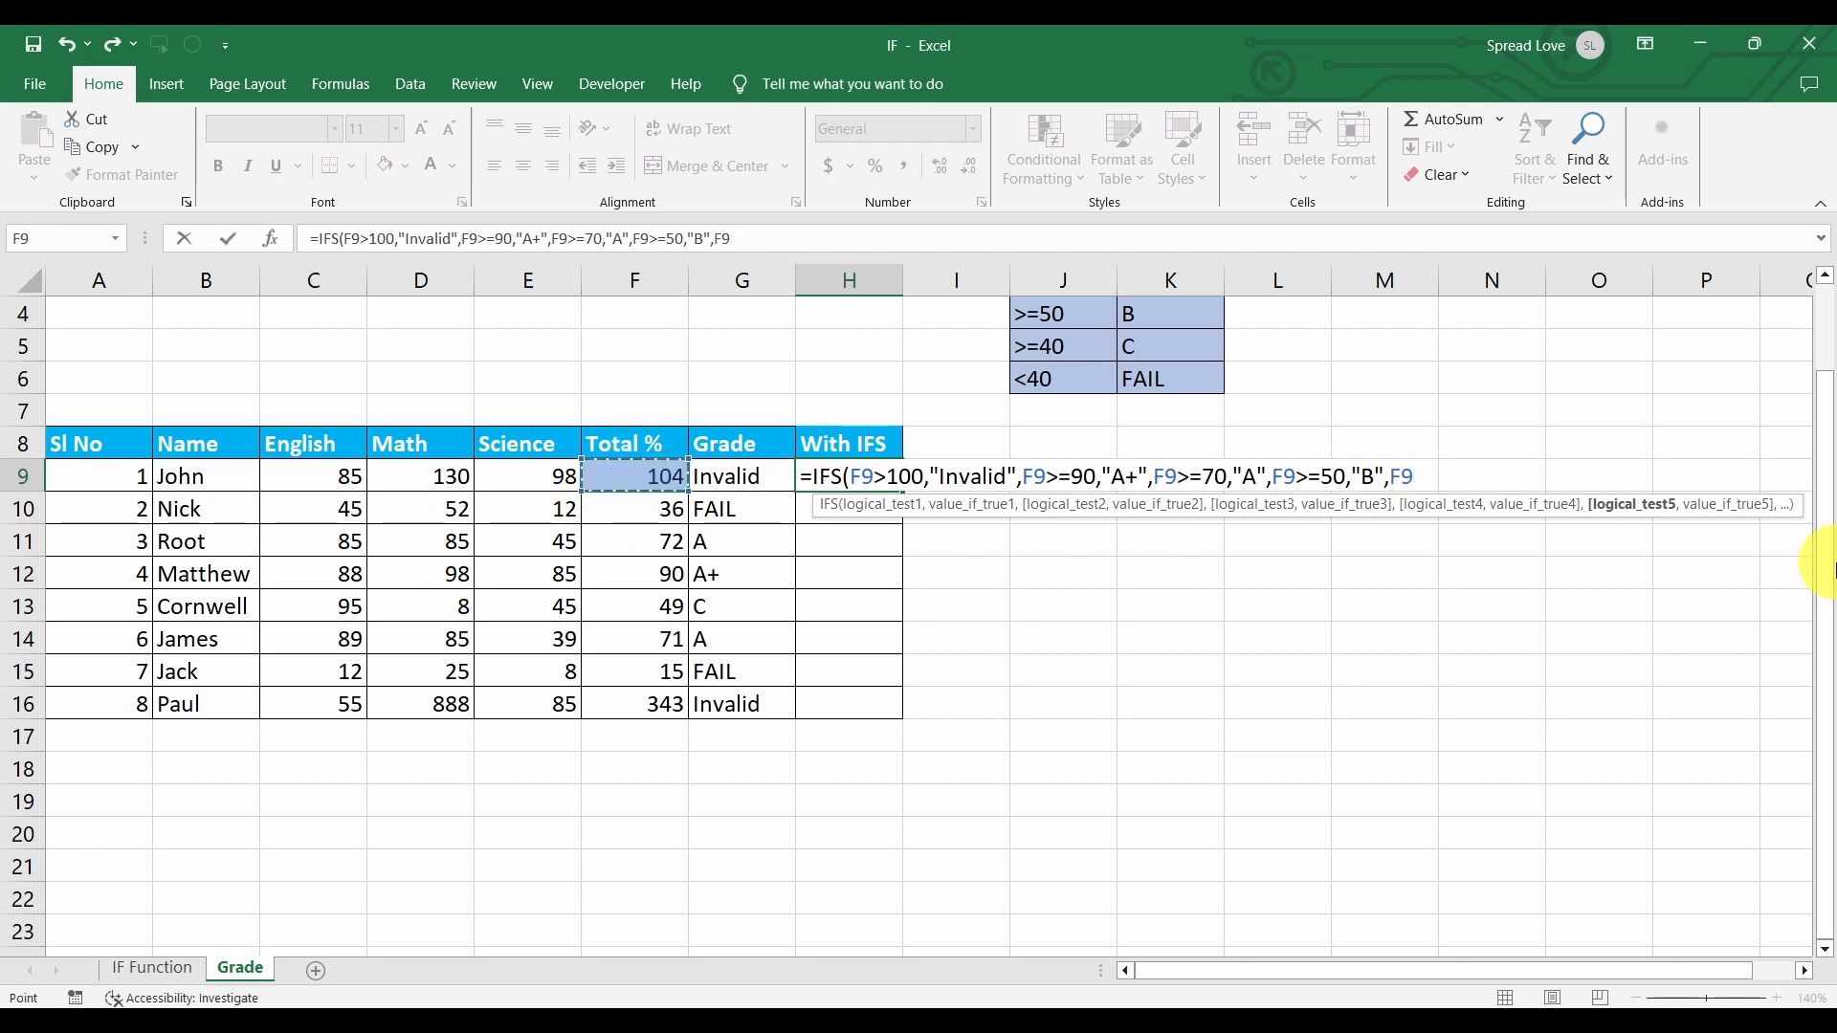
type(">=40")
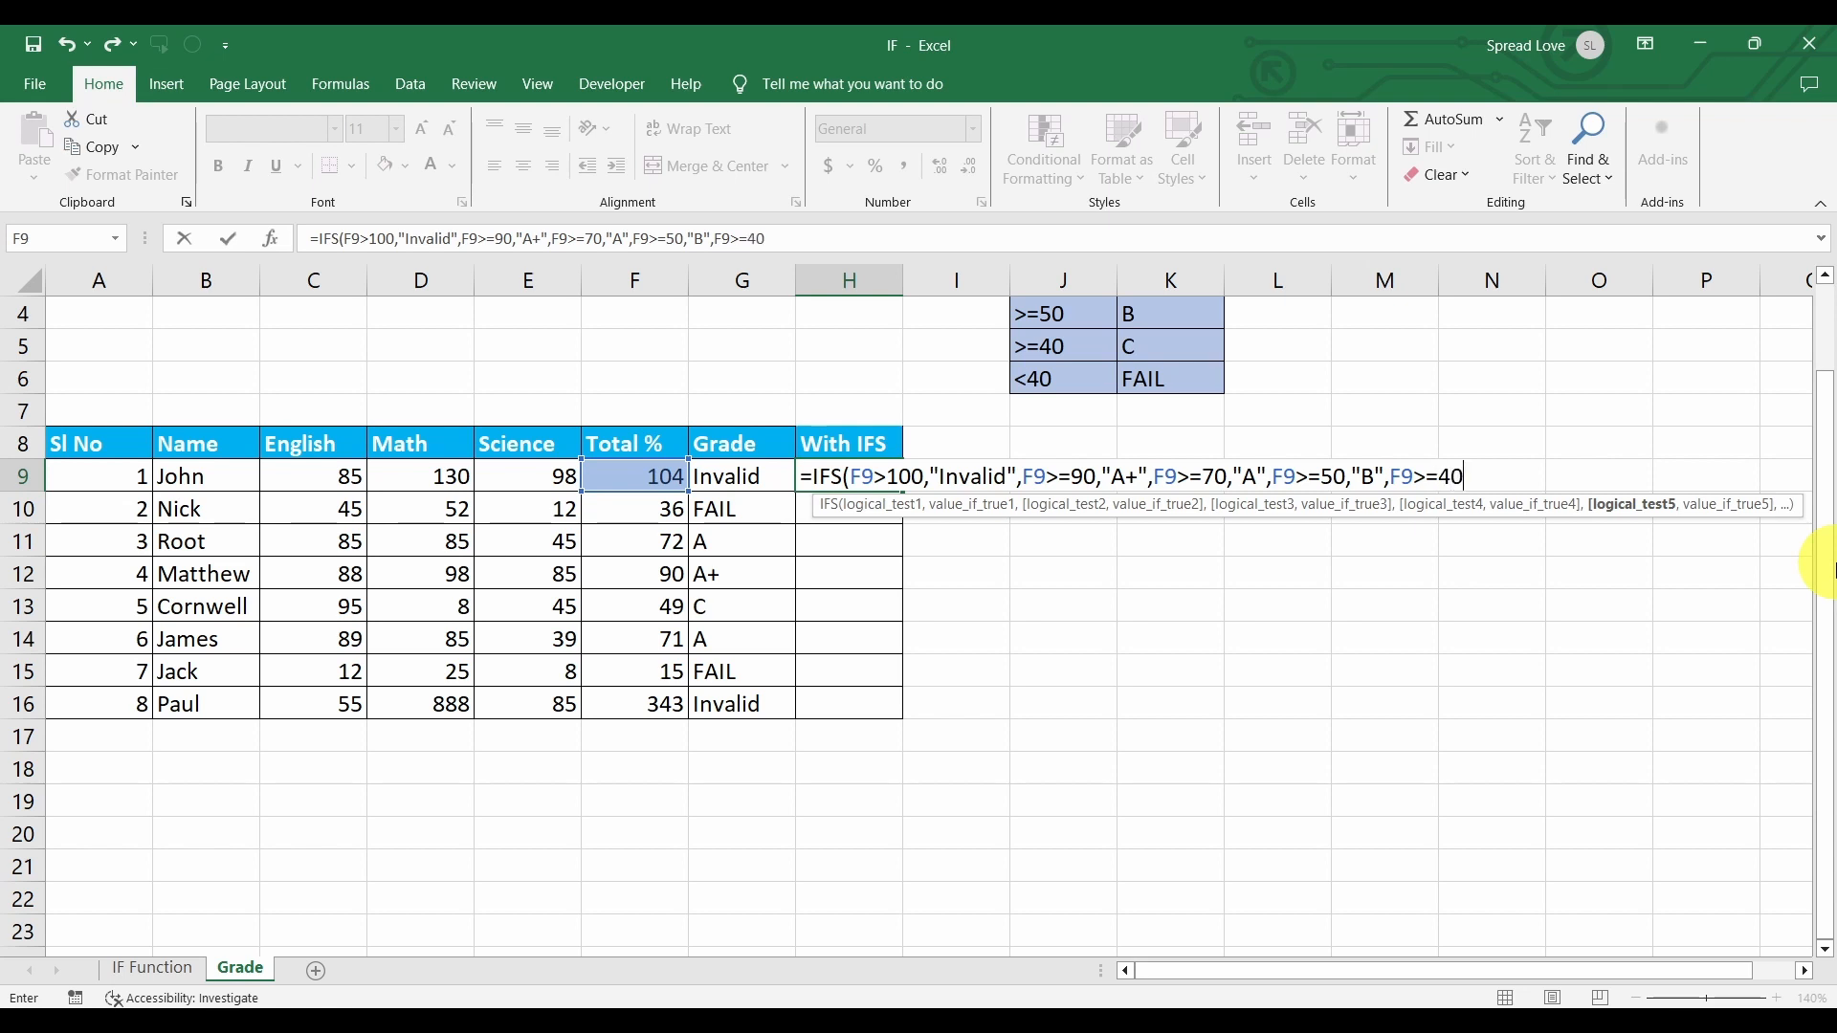
type(",\"C")
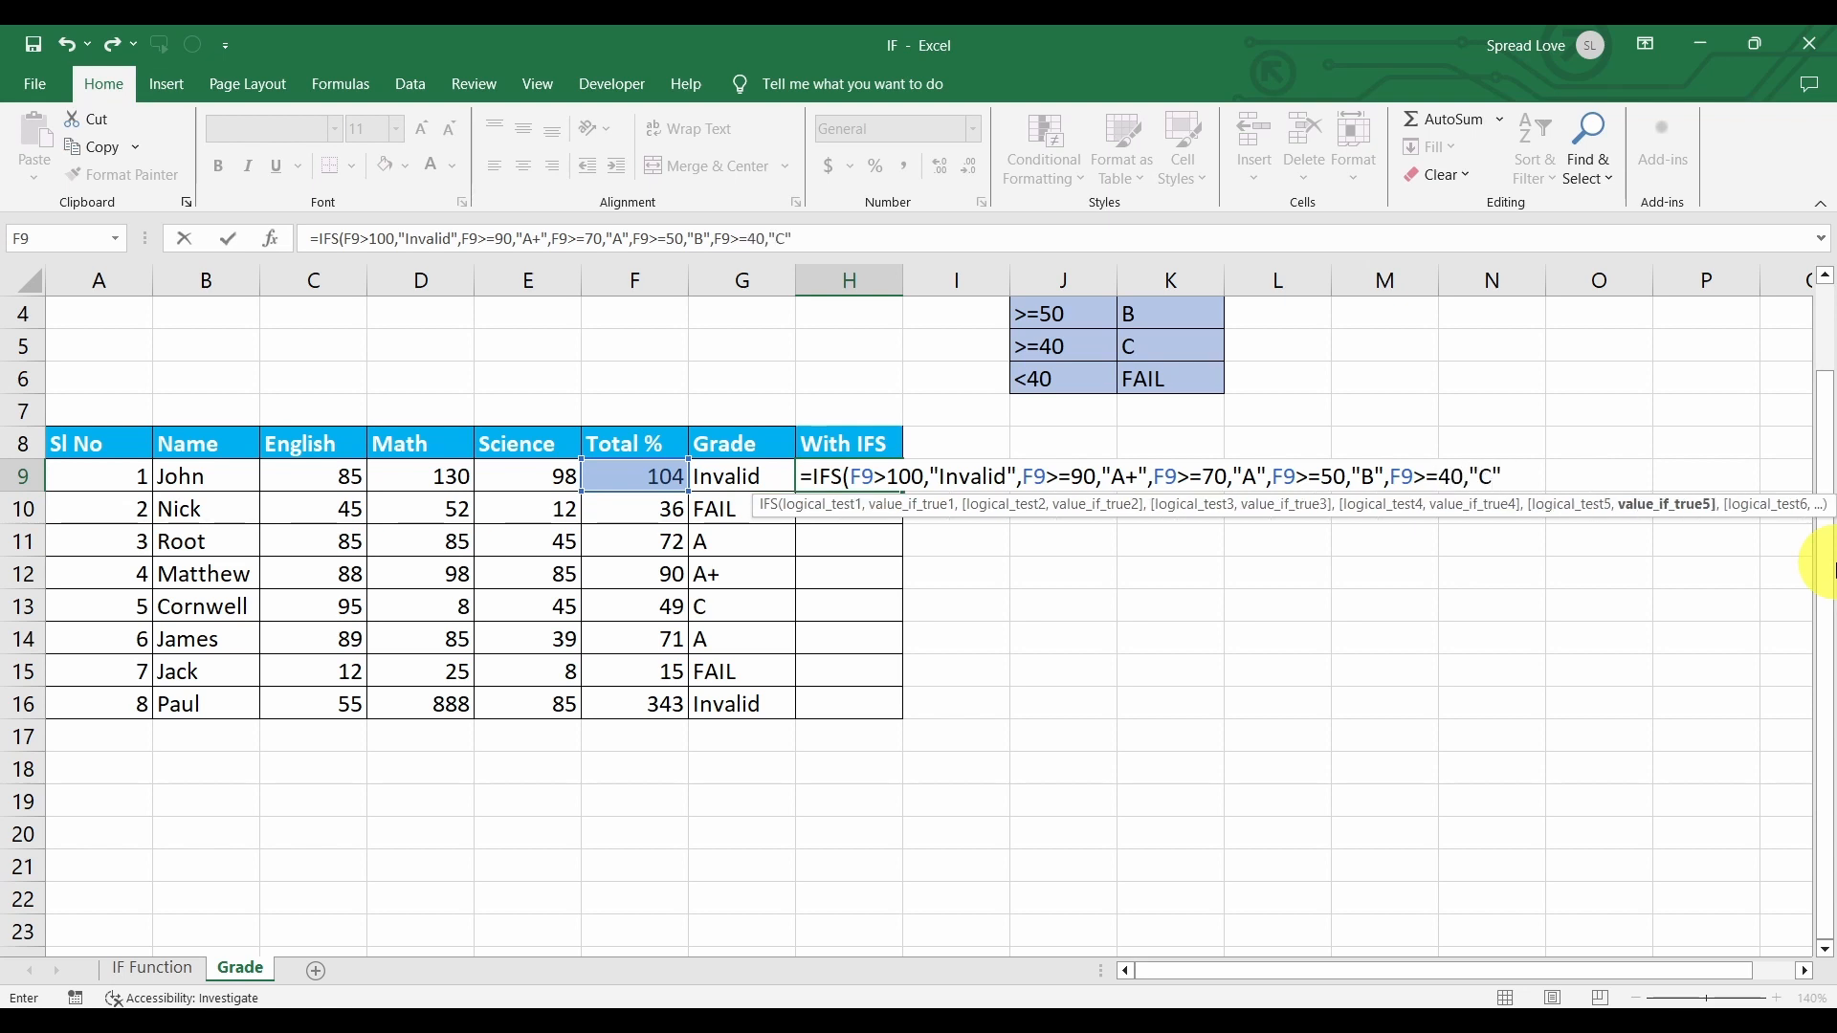
type("\",")
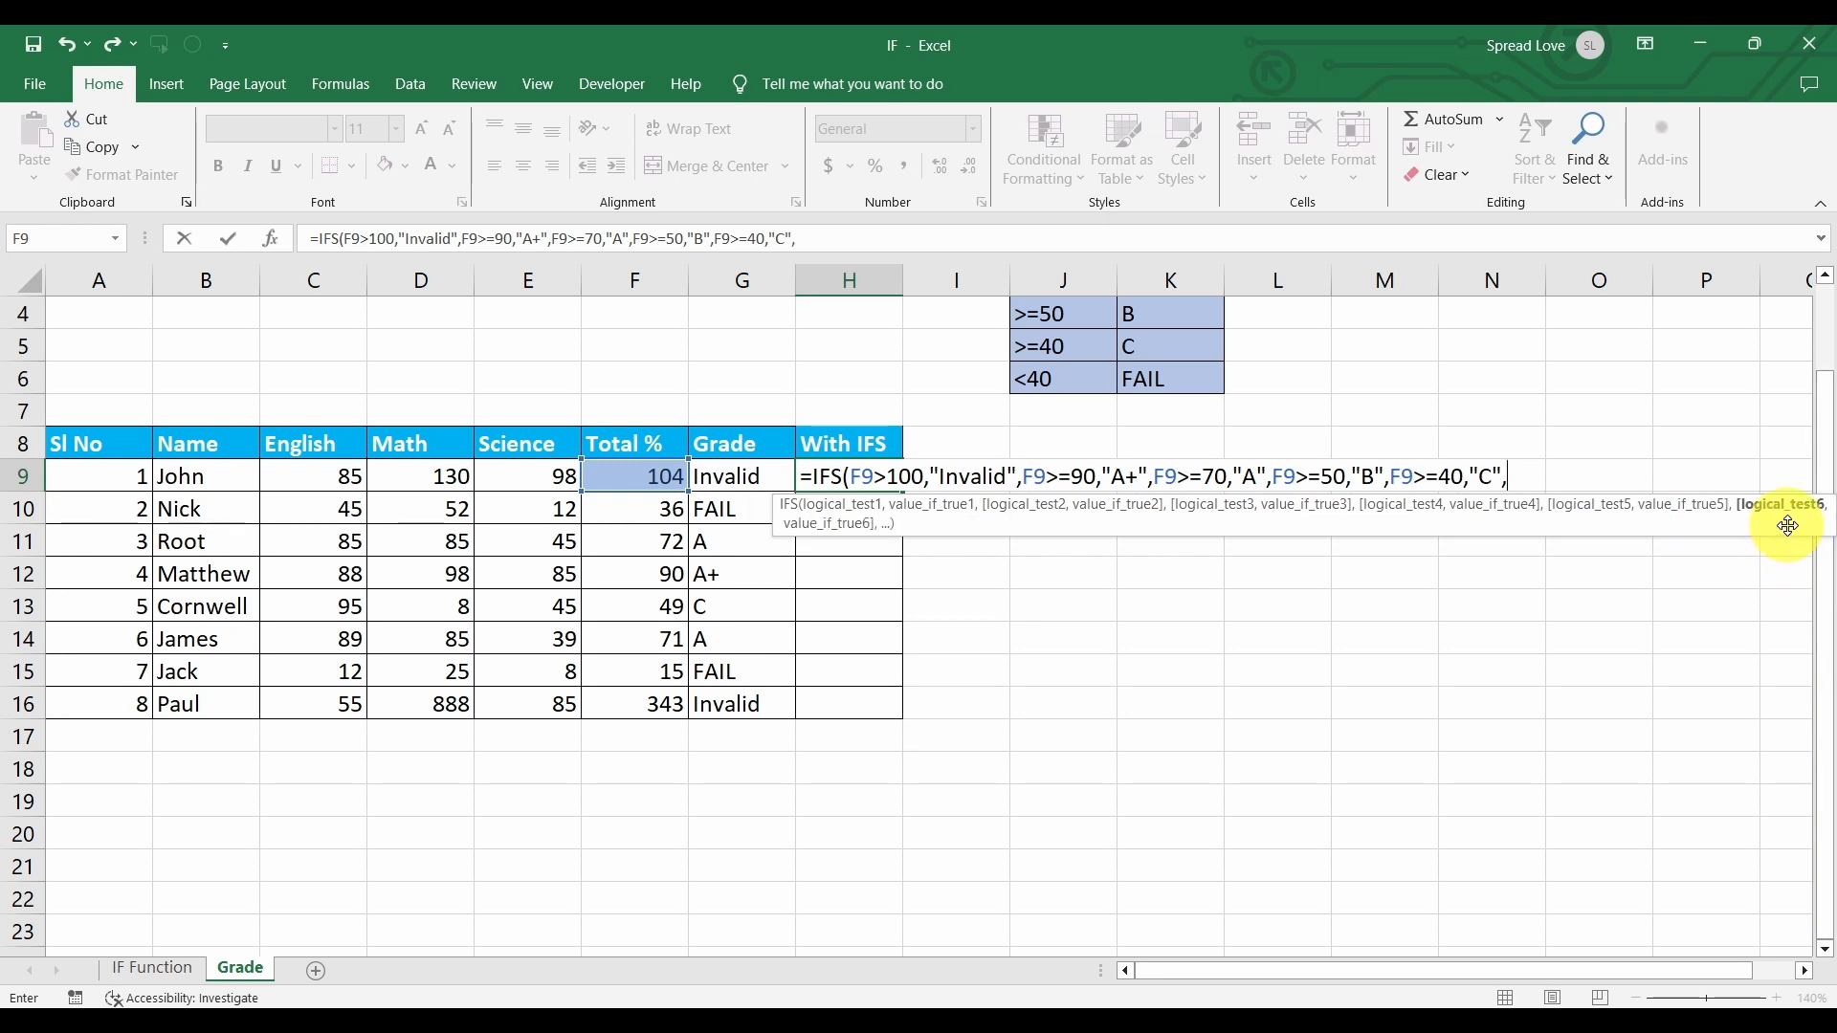
Add the final test F9<40 returning "FAIL", close the IFS function, and enter the H9 formula.
left_click(671, 477)
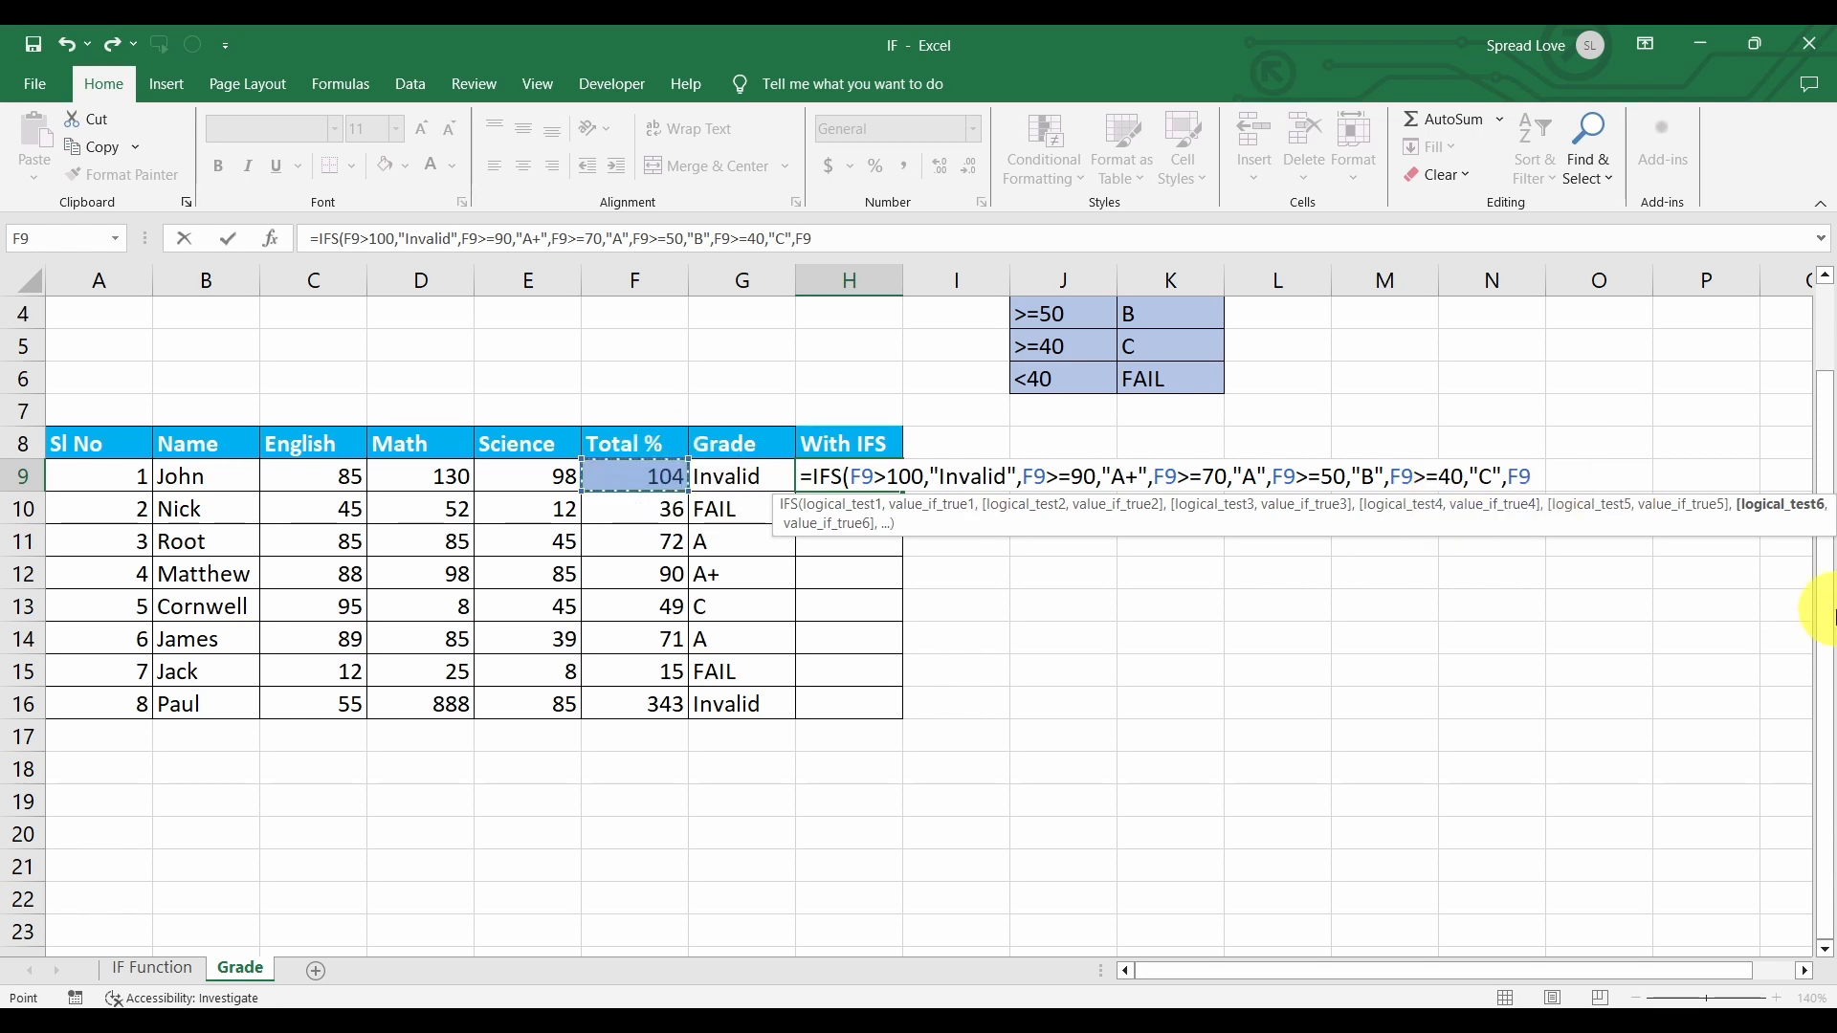
type("<40,")
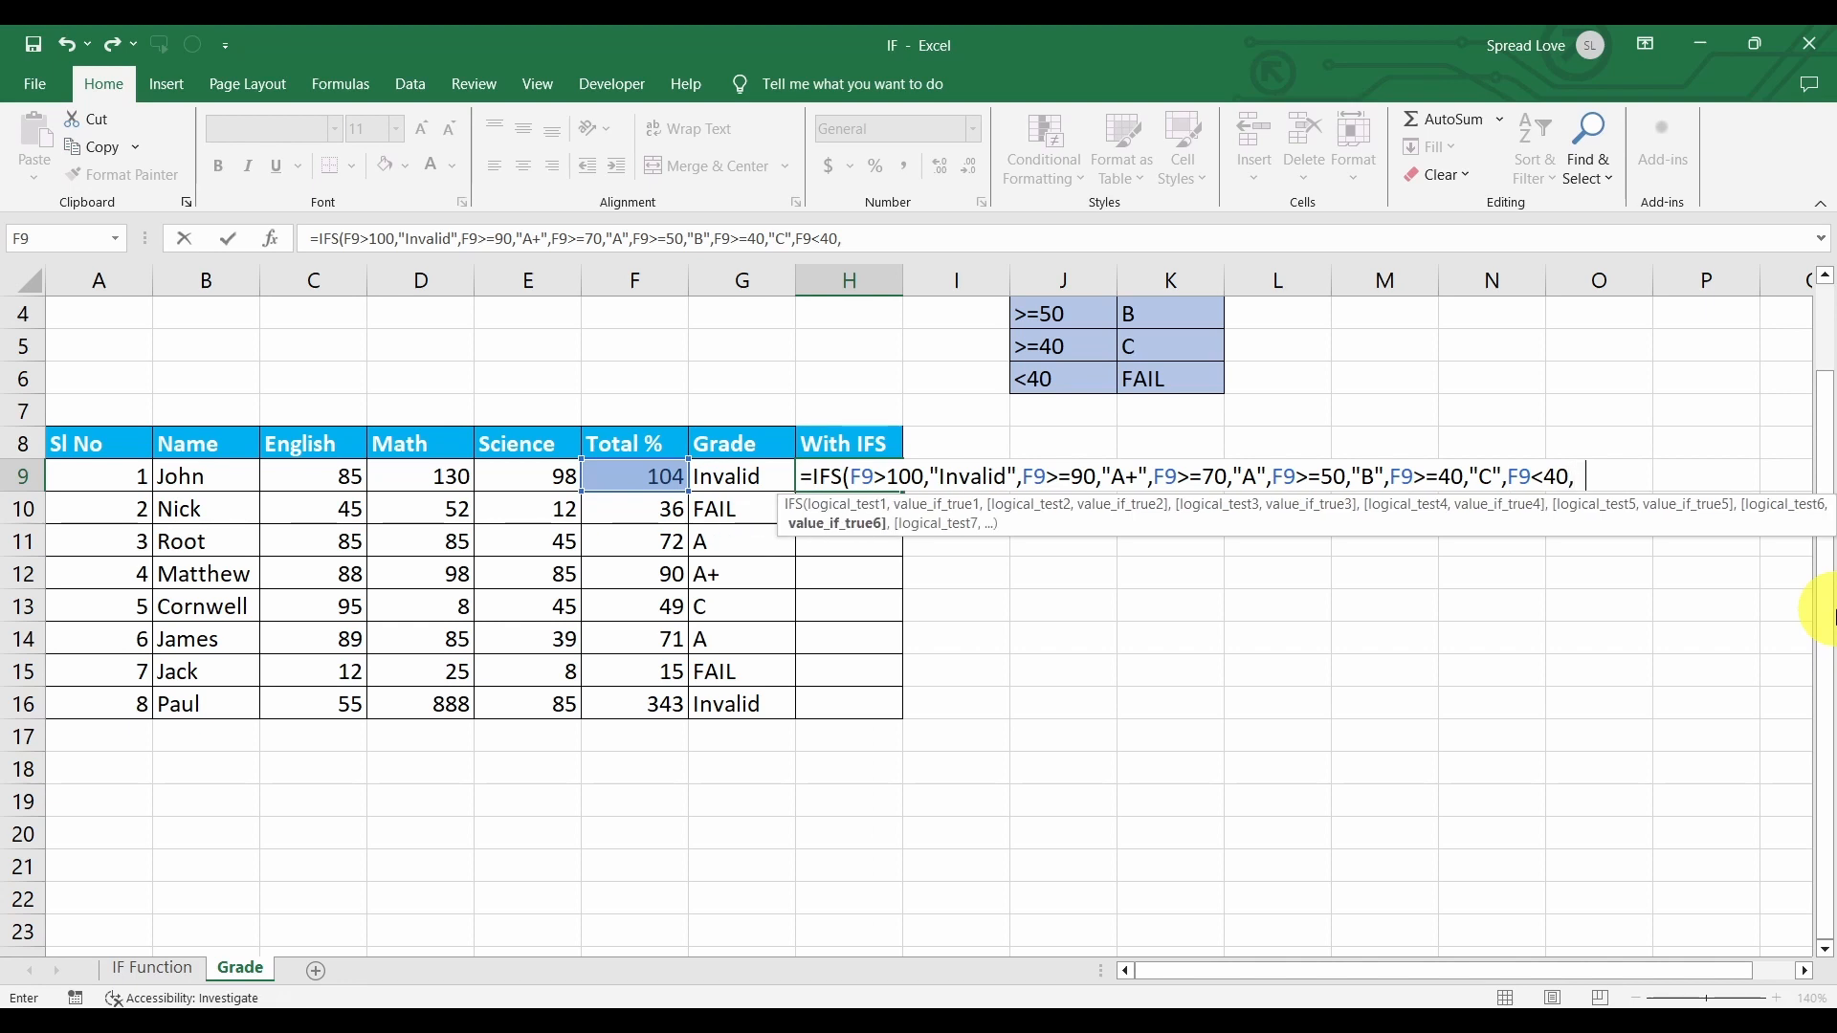
type("\"FAIL\")")
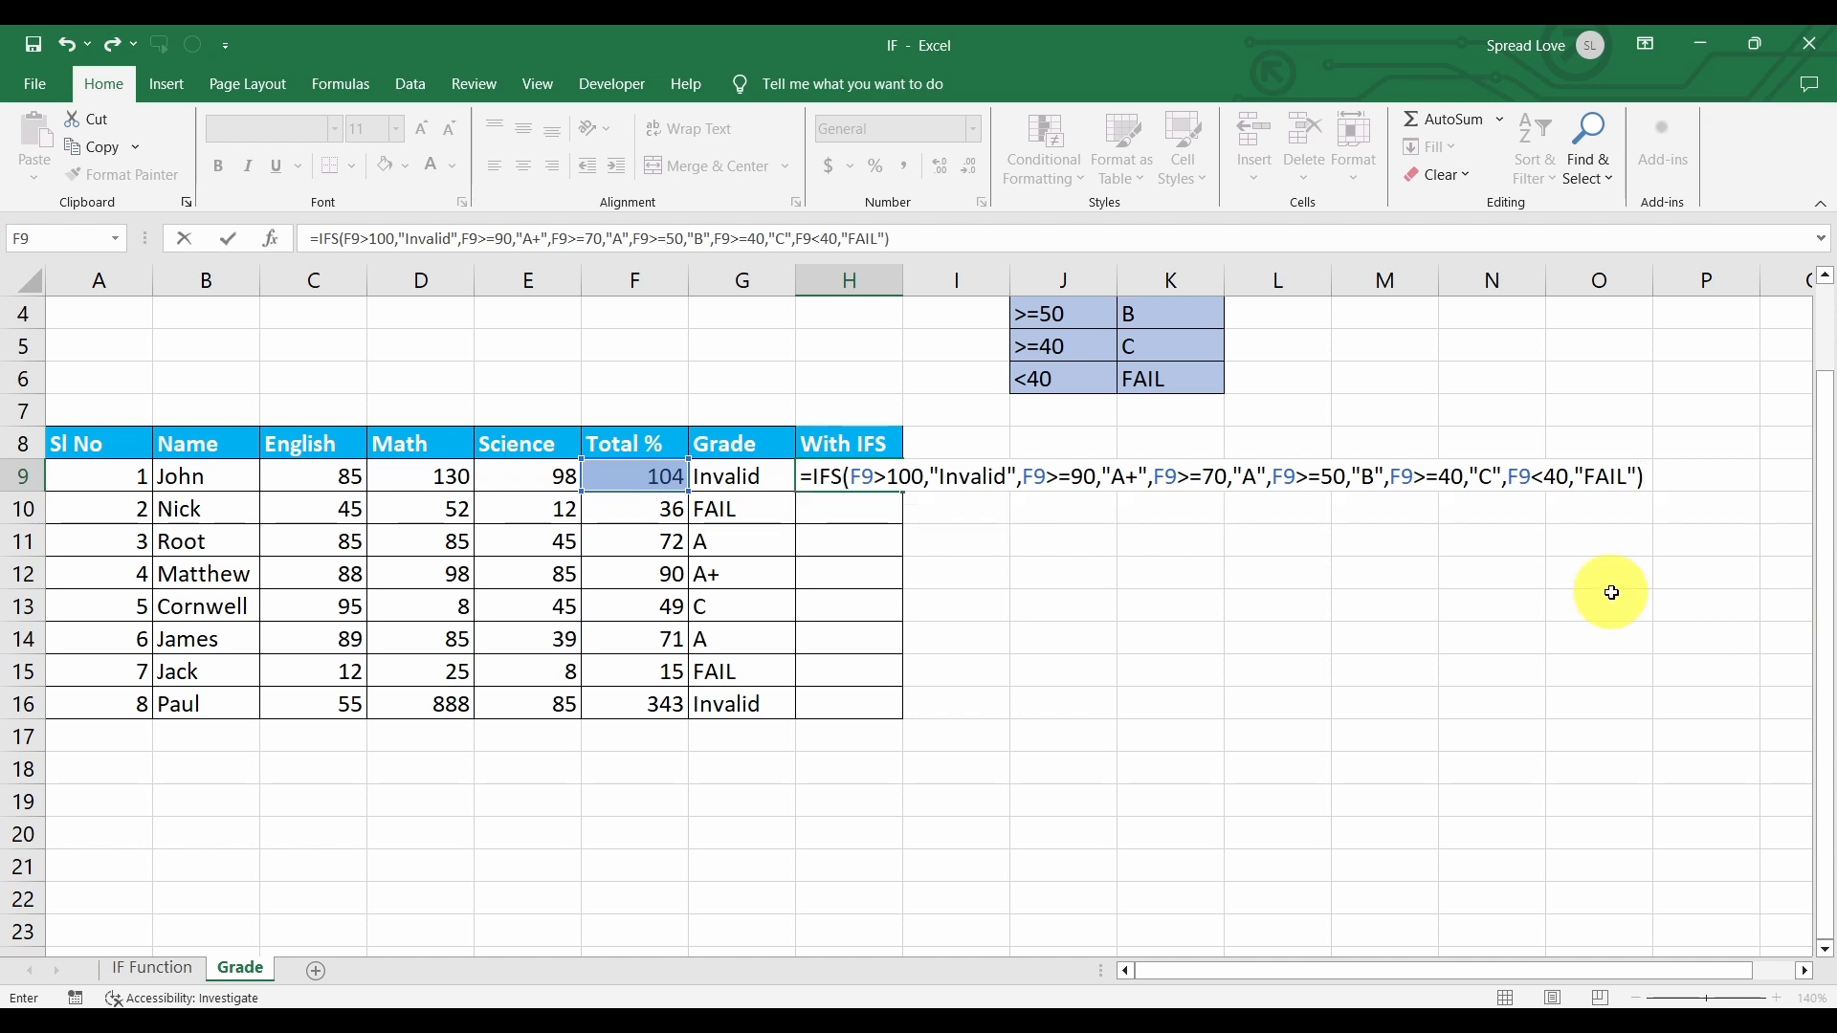
key("Return")
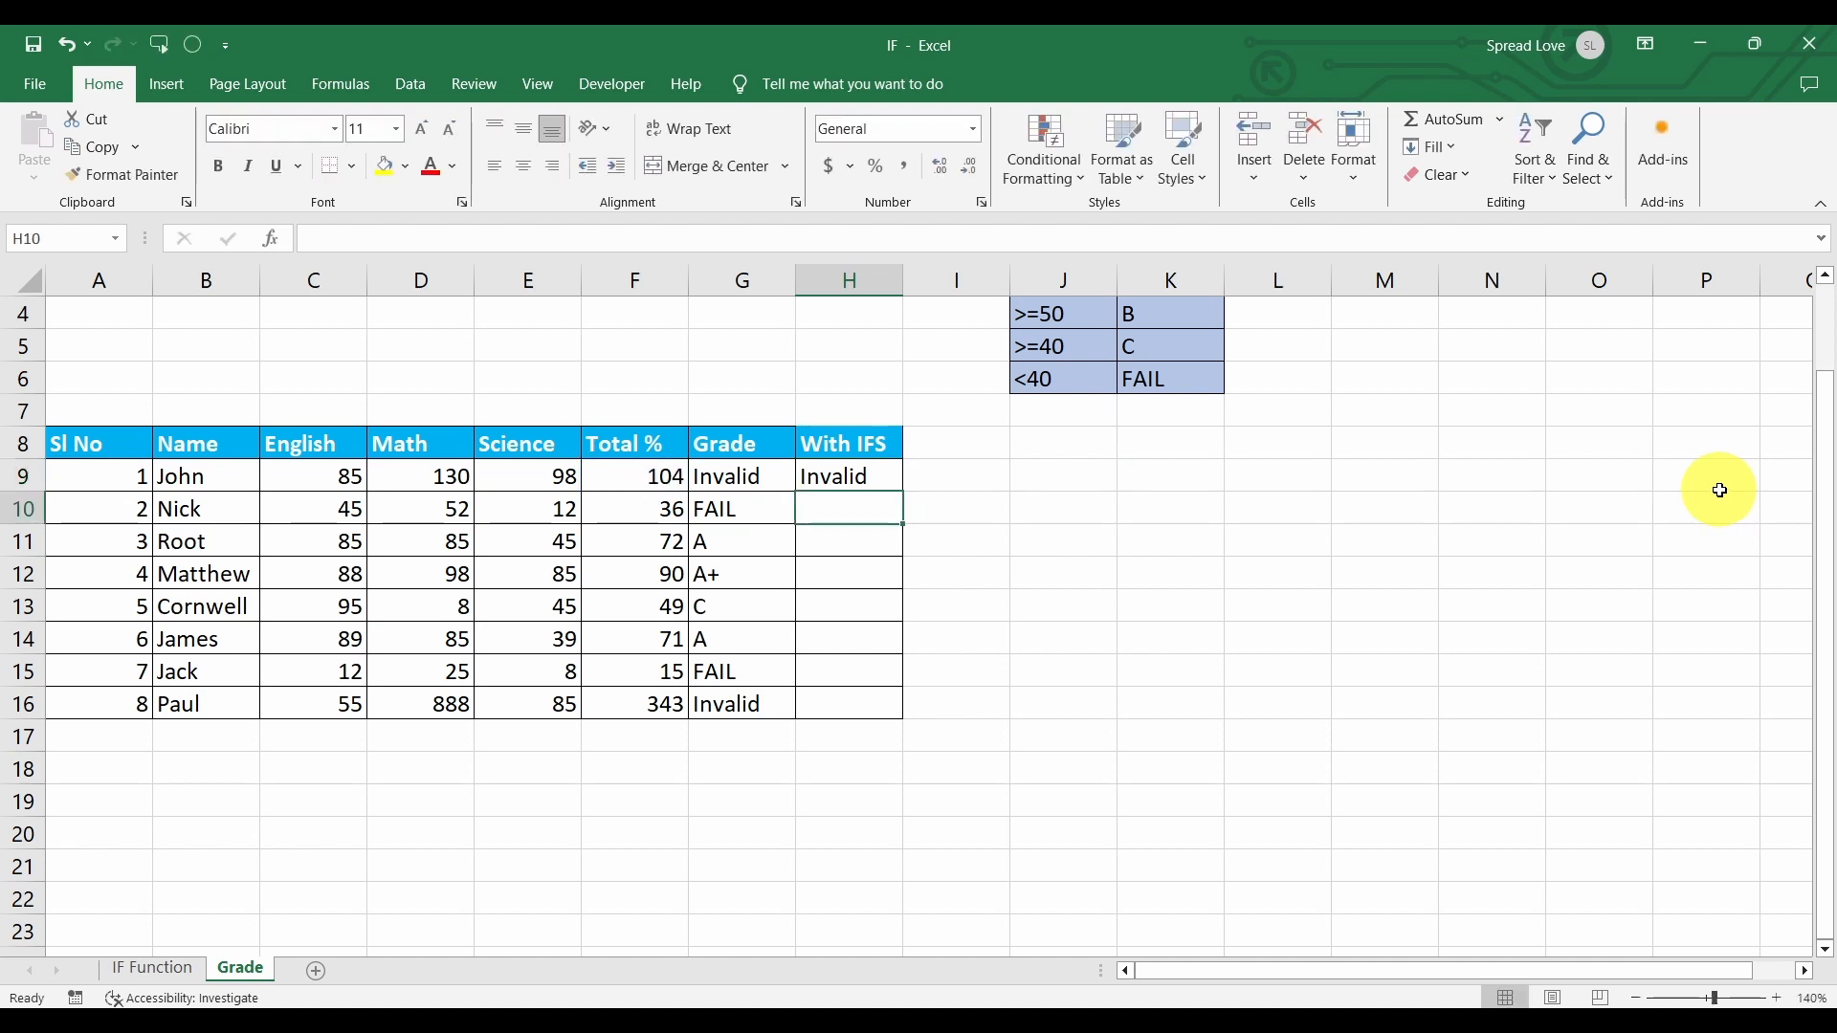
Fill the H9 IFS formula down the With IFS column through H16.
left_click(894, 483)
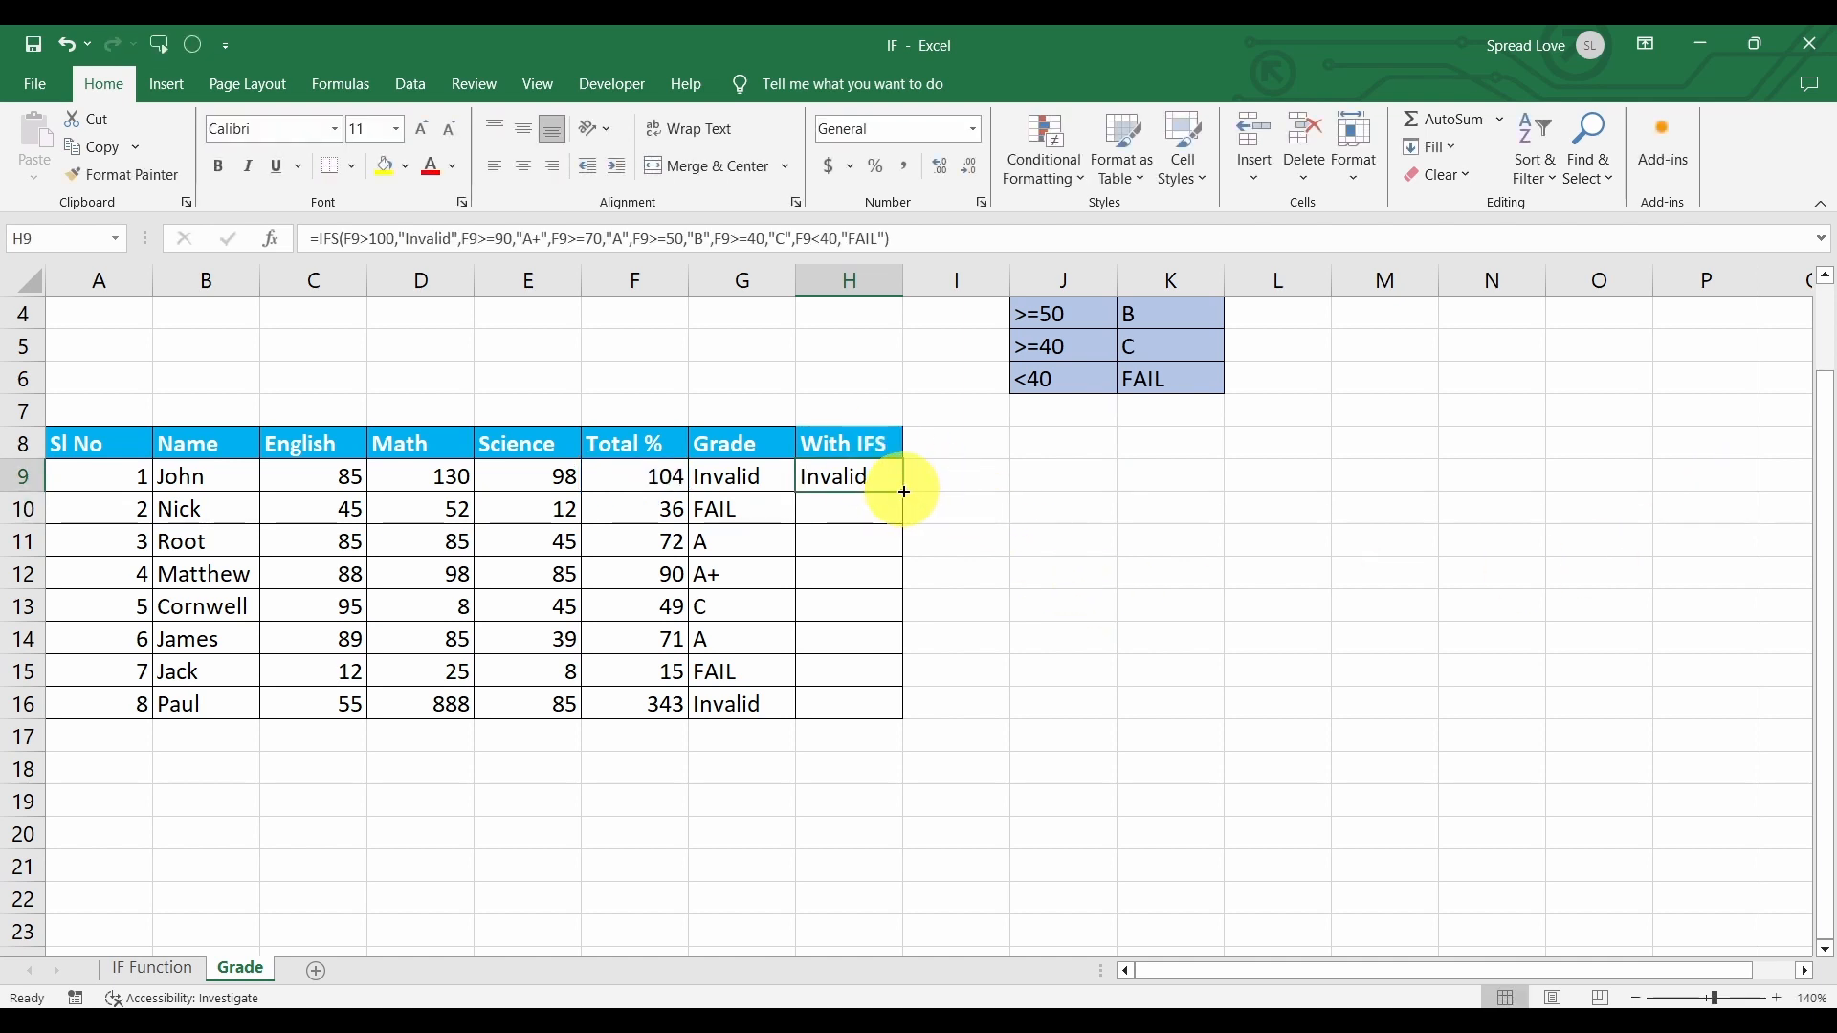
double_click(904, 492)
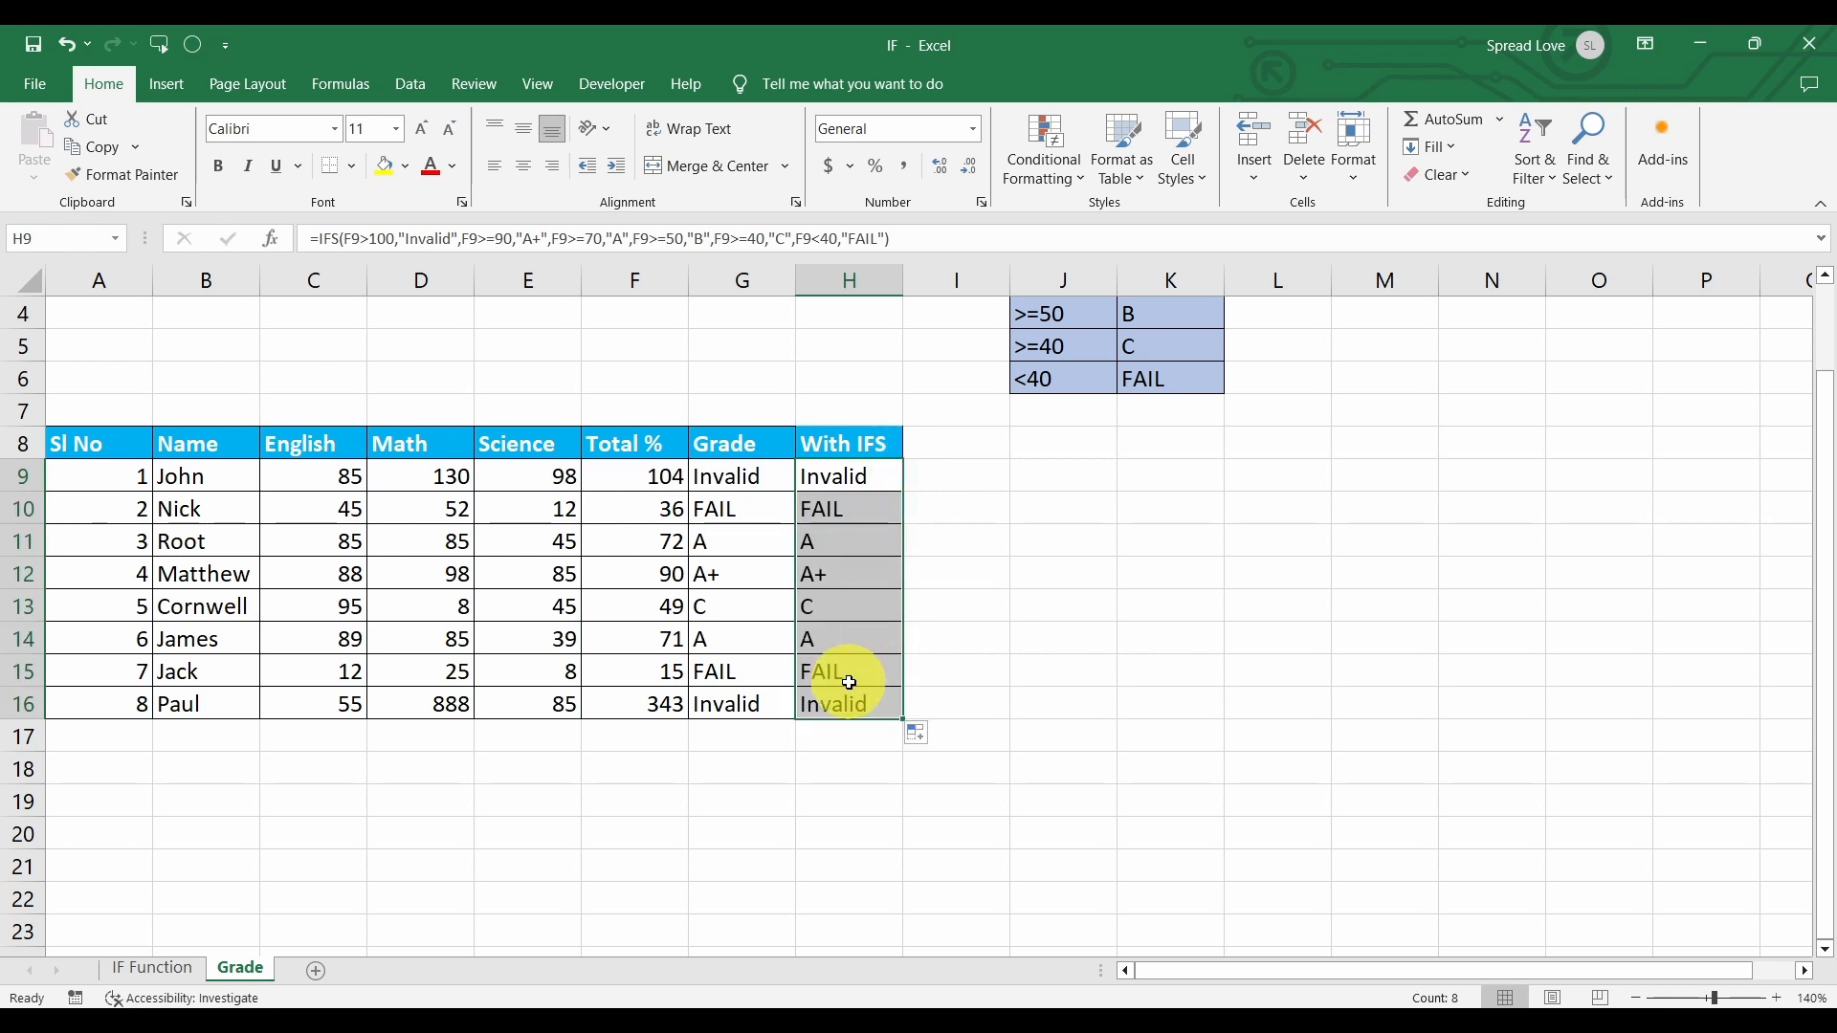
Change the Math mark in D16 to 88 to test both grade formulas.
double_click(455, 705)
key("BackSpace")
key("BackSpace")
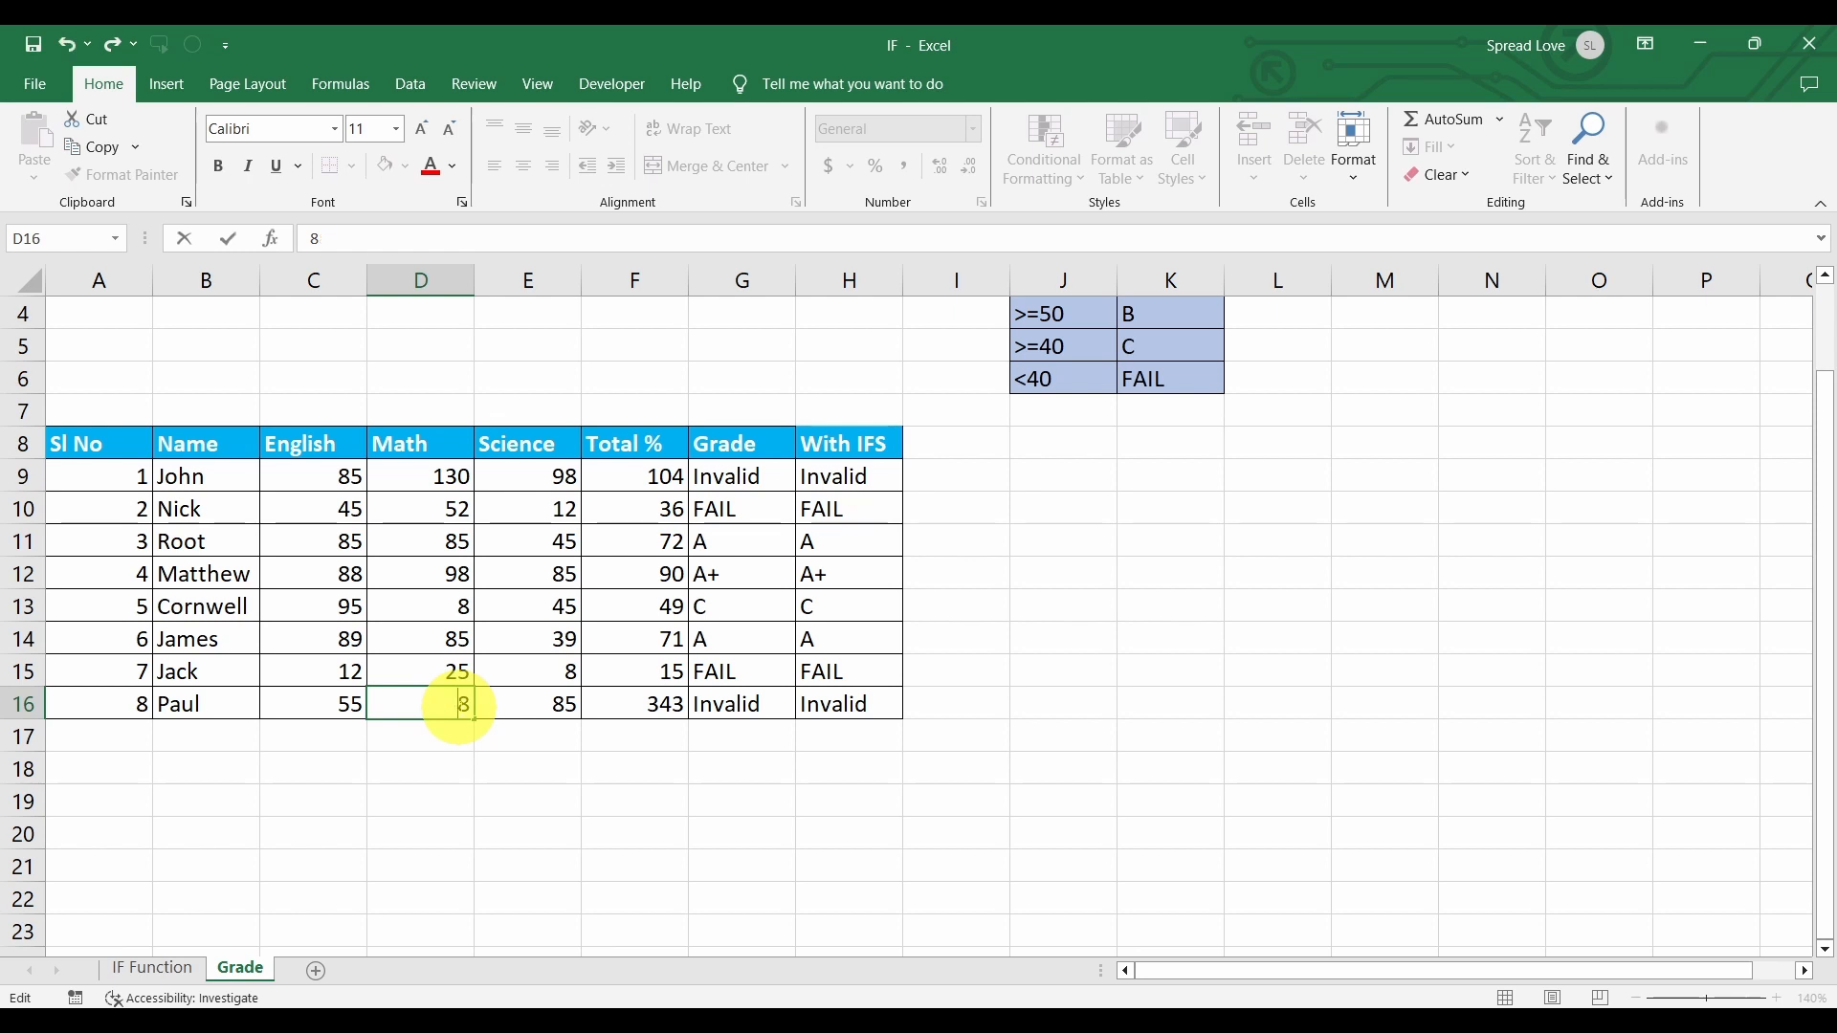
type("8")
left_click(569, 641)
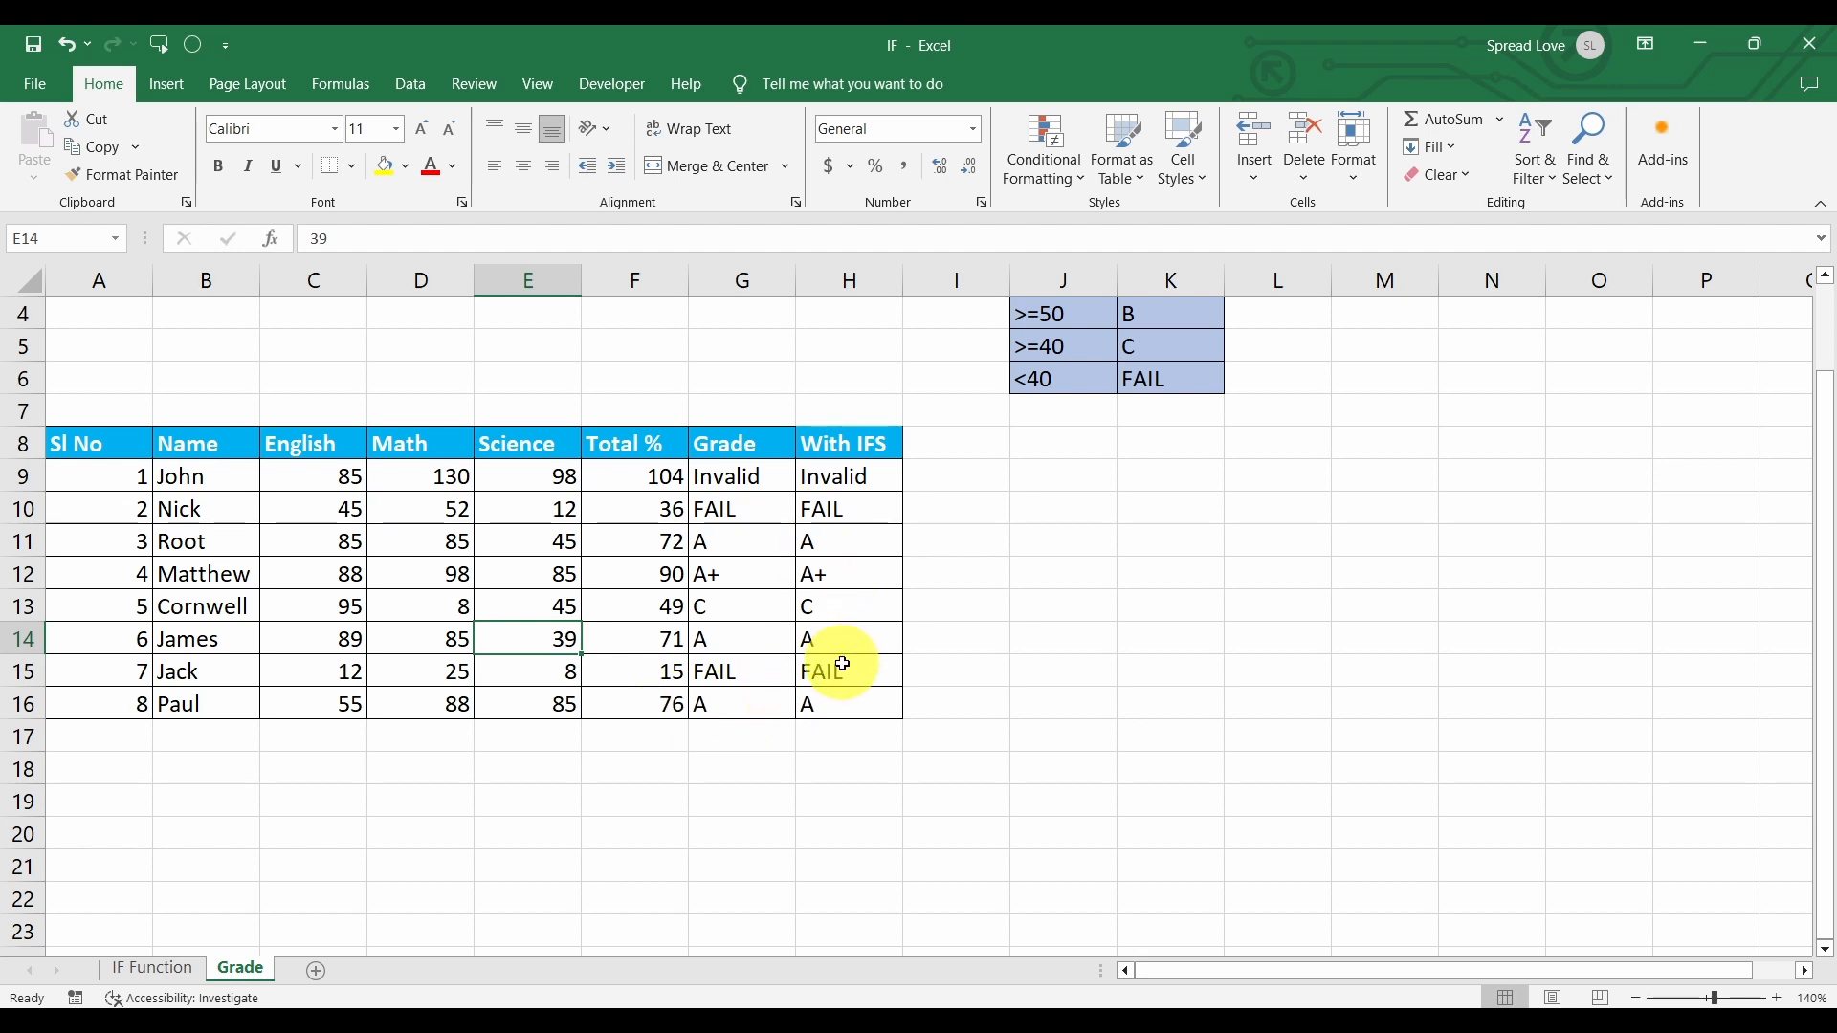
Set the Math mark in D16 to 20 and enter it.
left_click(447, 708)
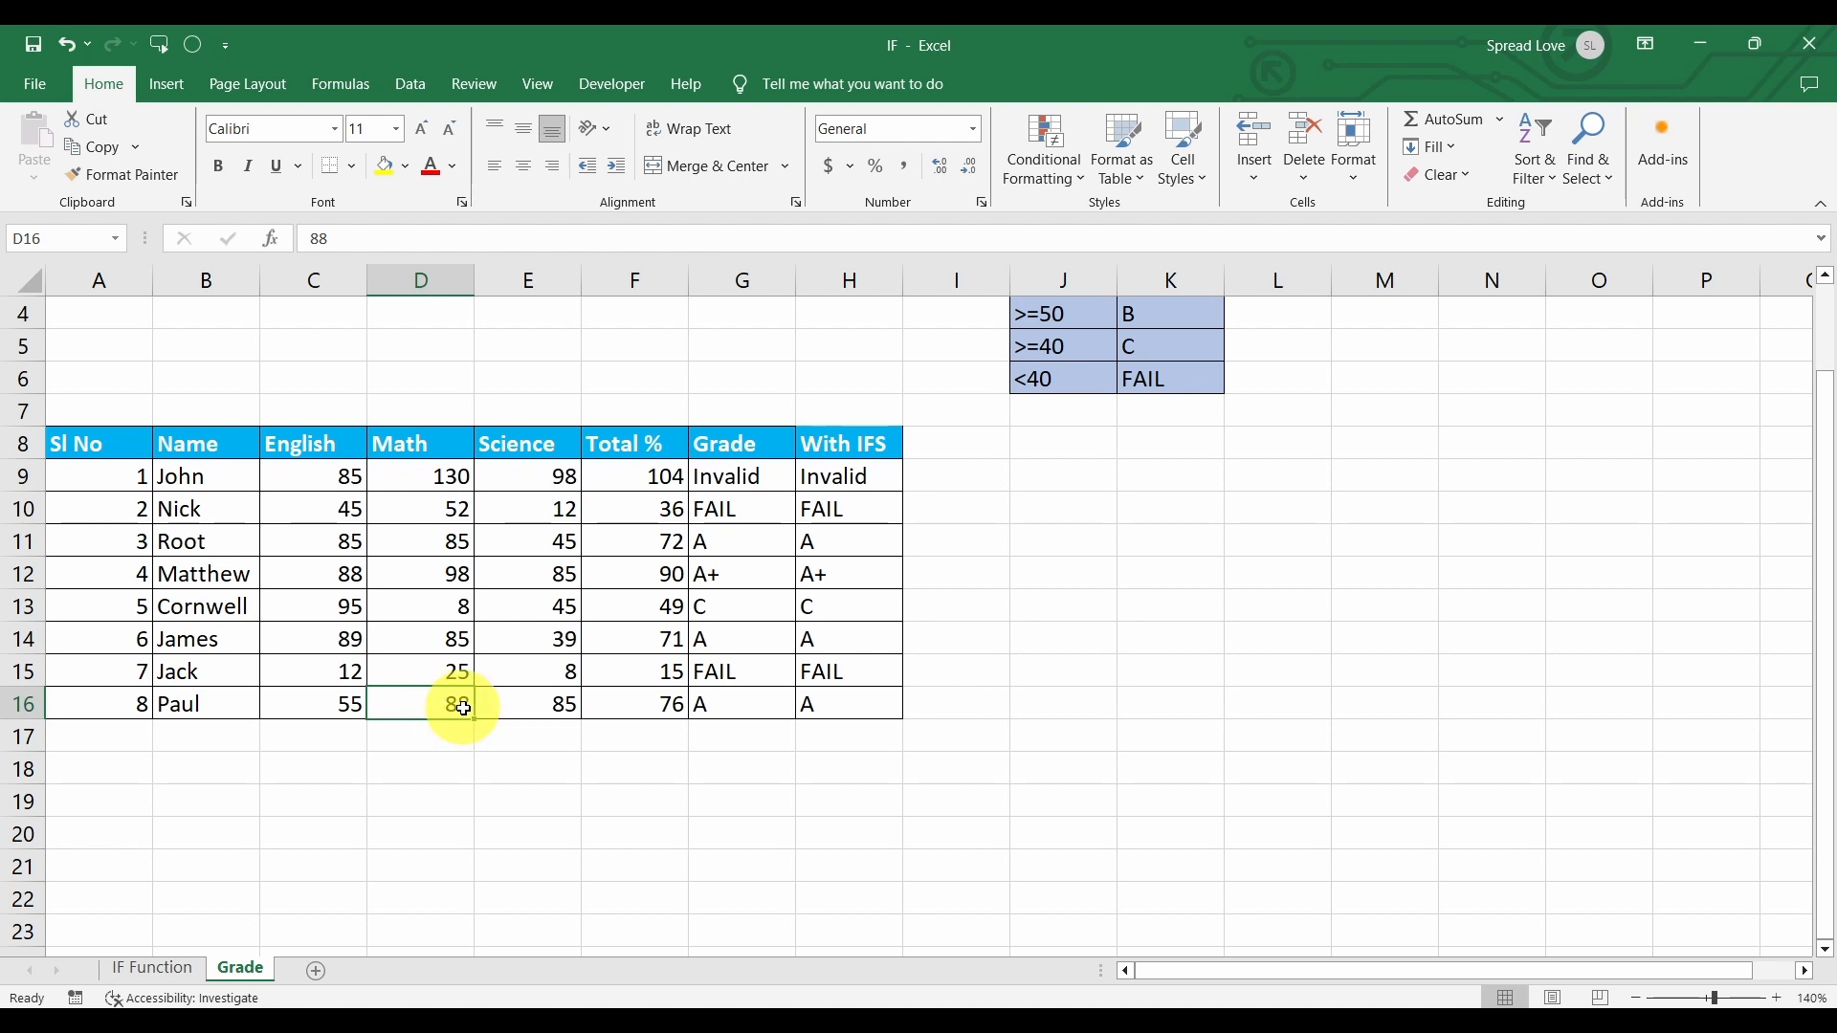
double_click(463, 708)
key("BackSpace")
key("BackSpace")
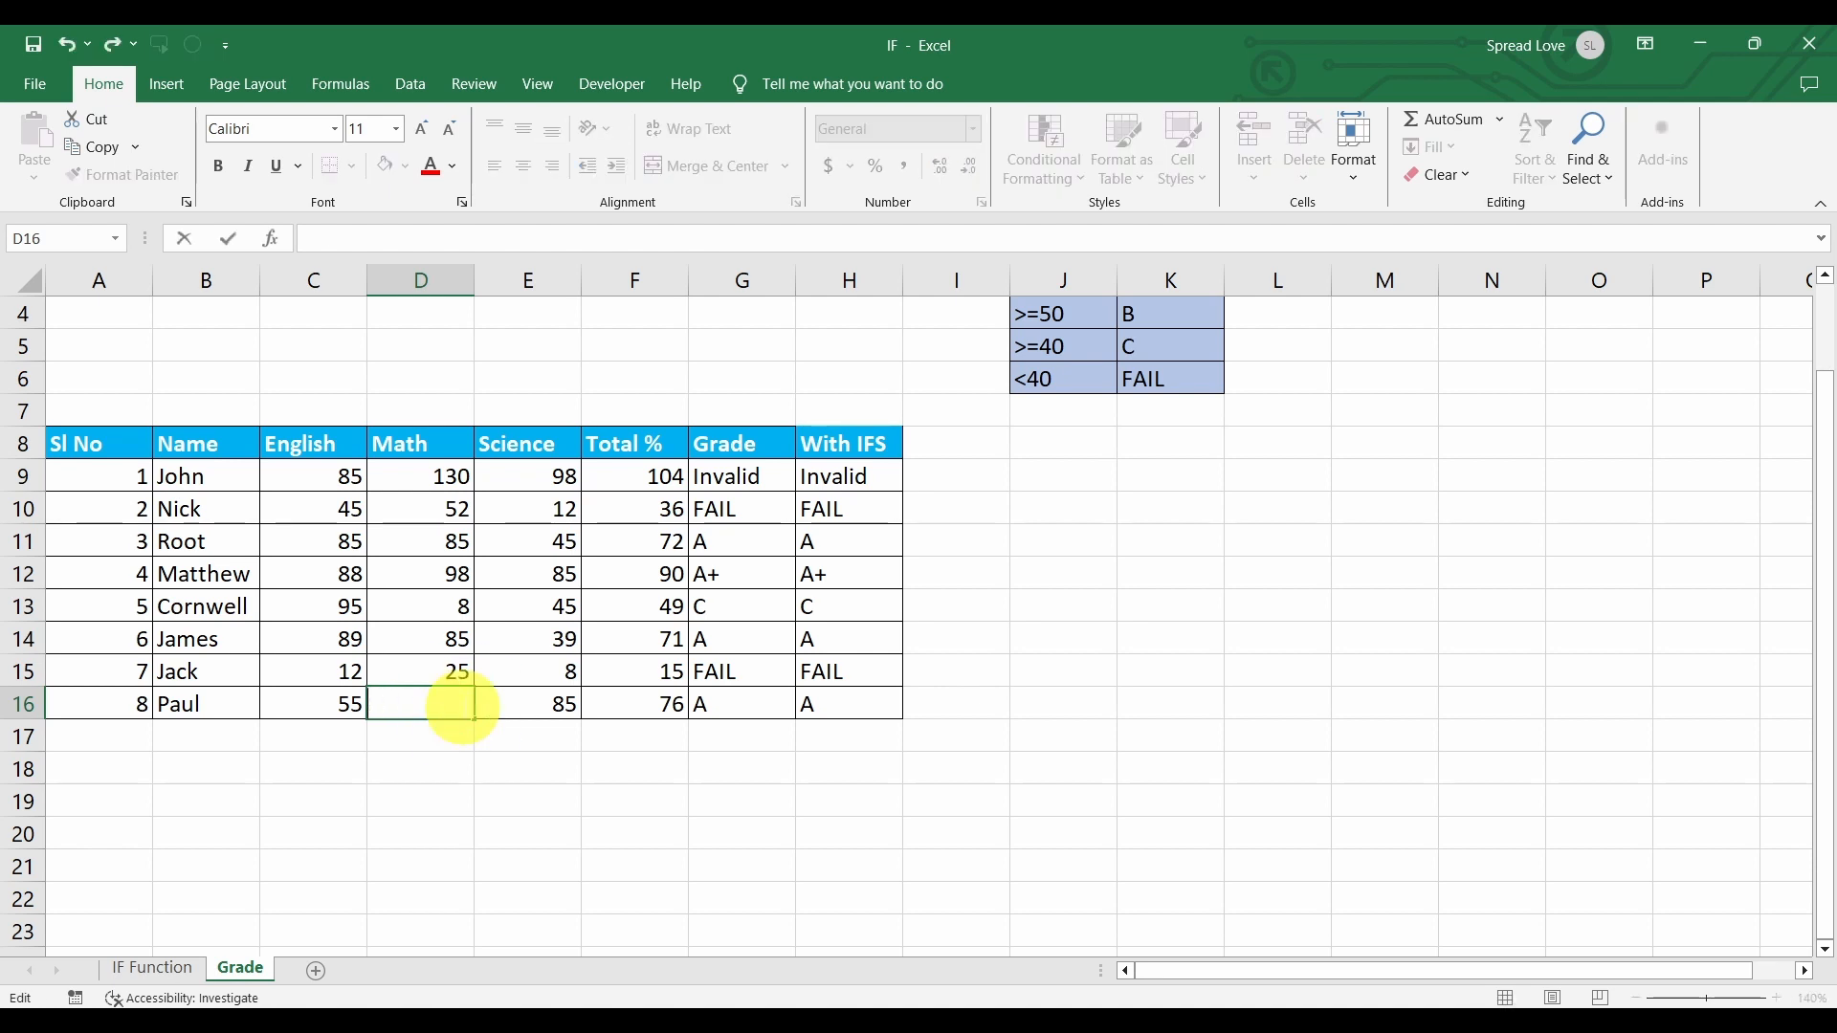
type("20")
left_click(517, 676)
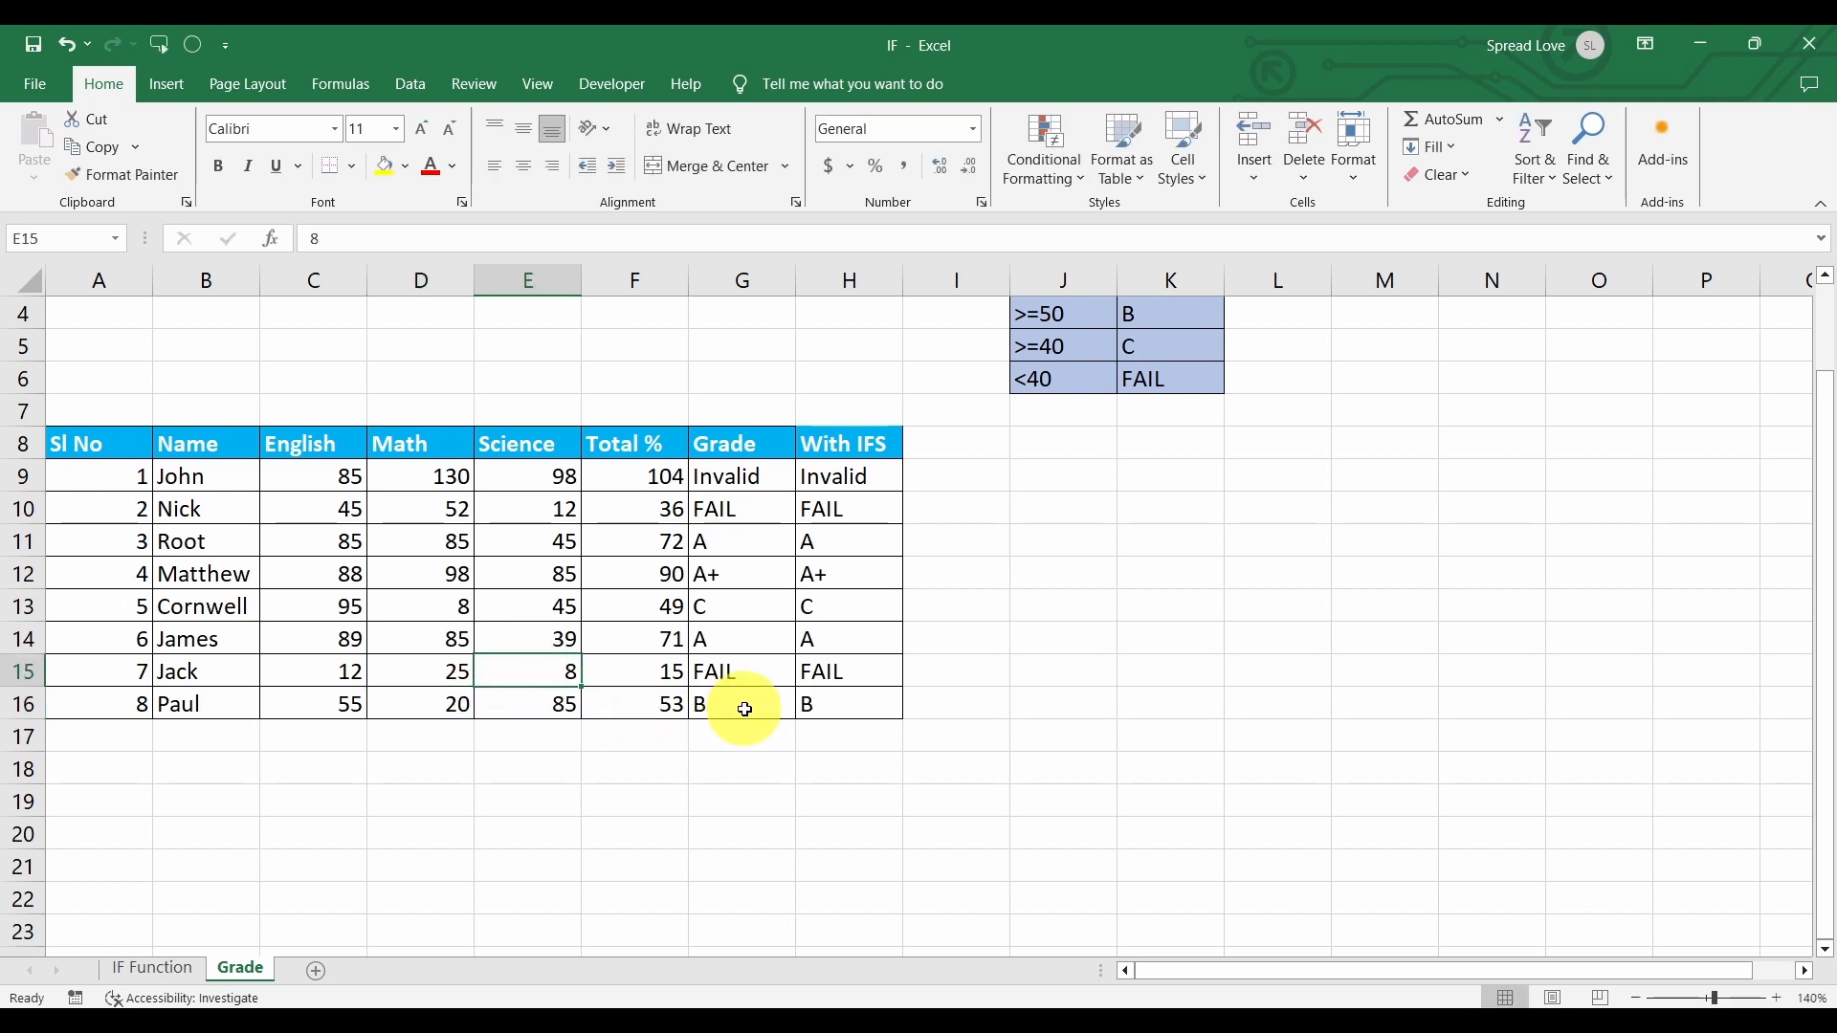
Compare the nested IF formula in G9 with the IFS formula in H9, and return to the IF Function sheet.
scroll(957, 727, "up", 1)
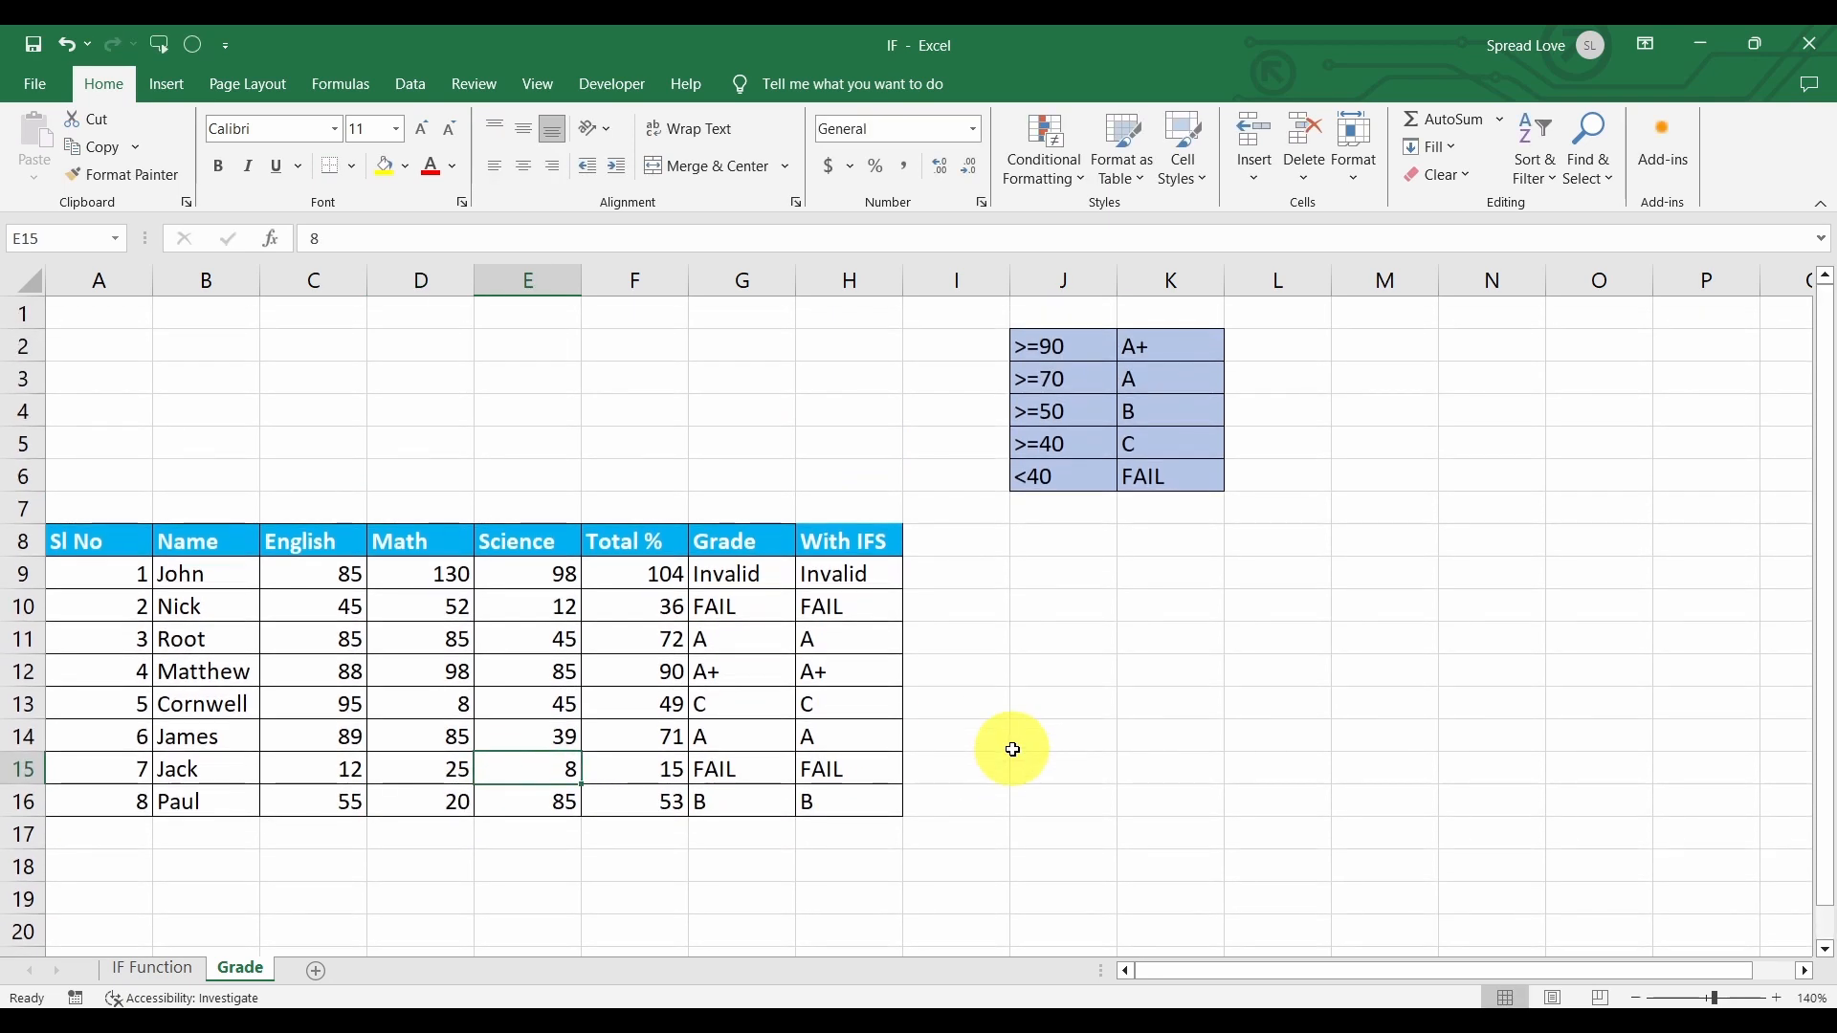
left_click(763, 572)
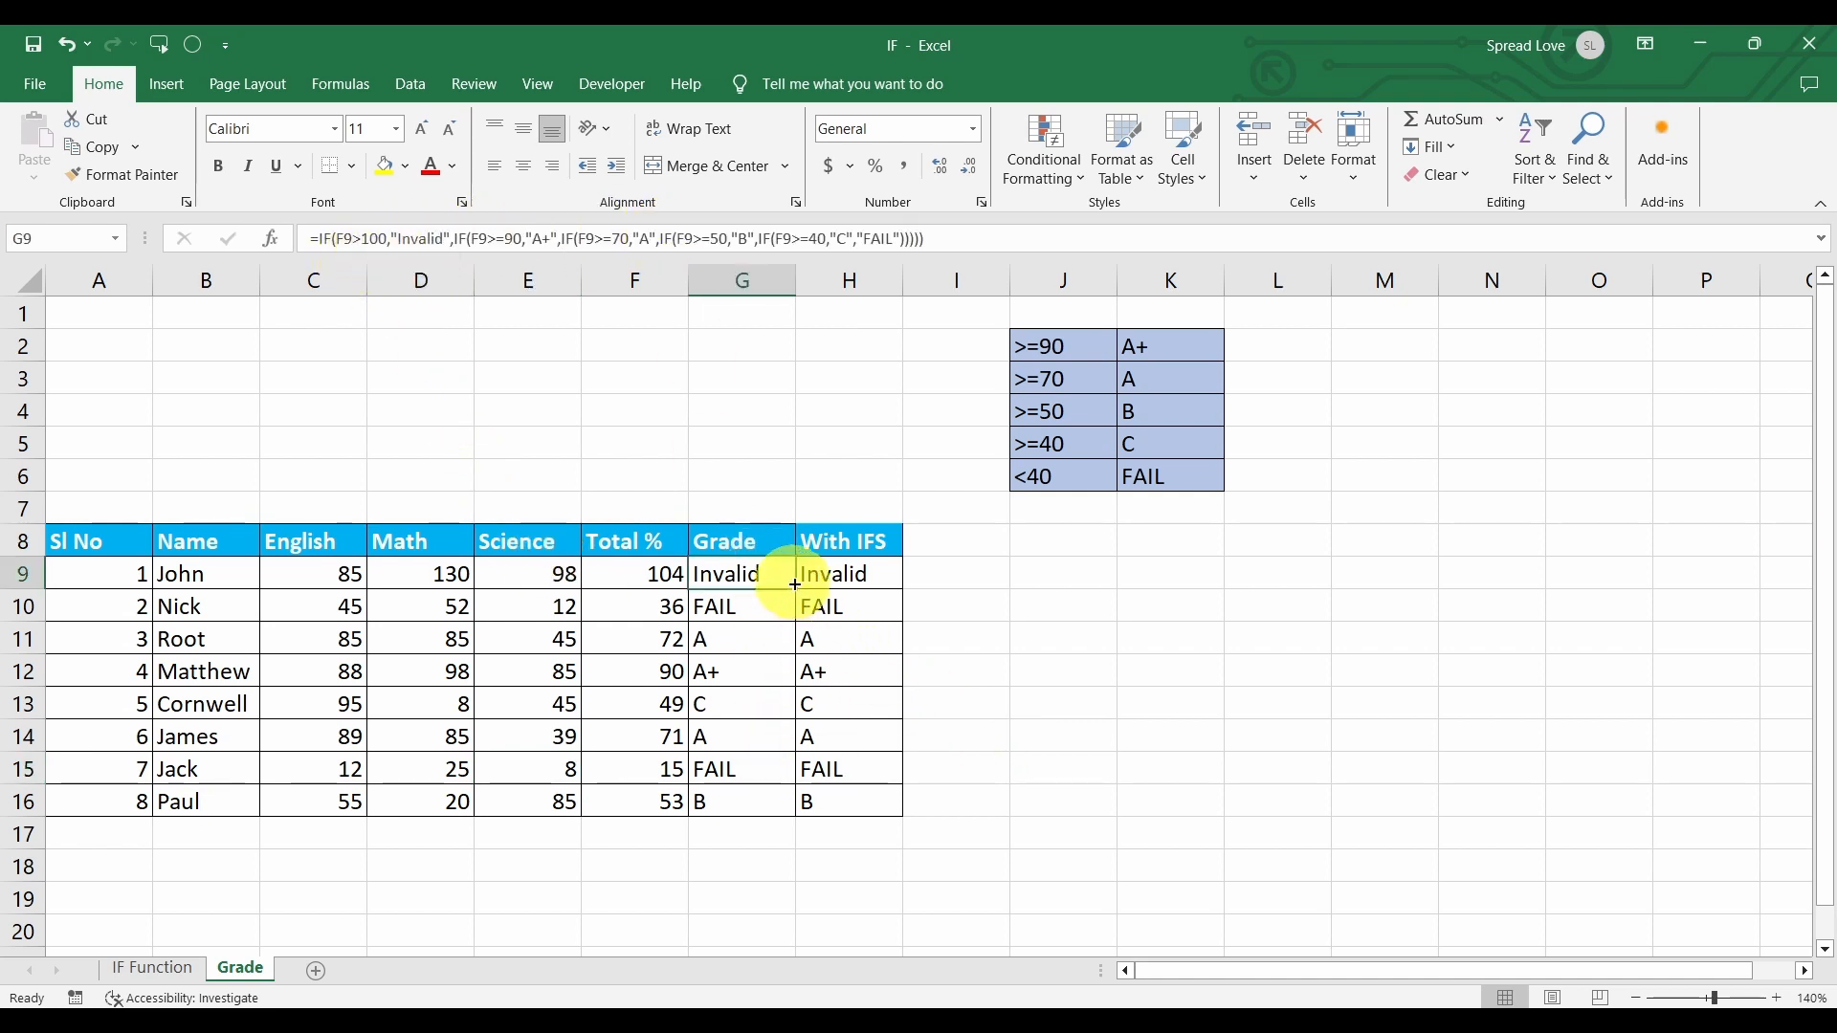
left_click(832, 585)
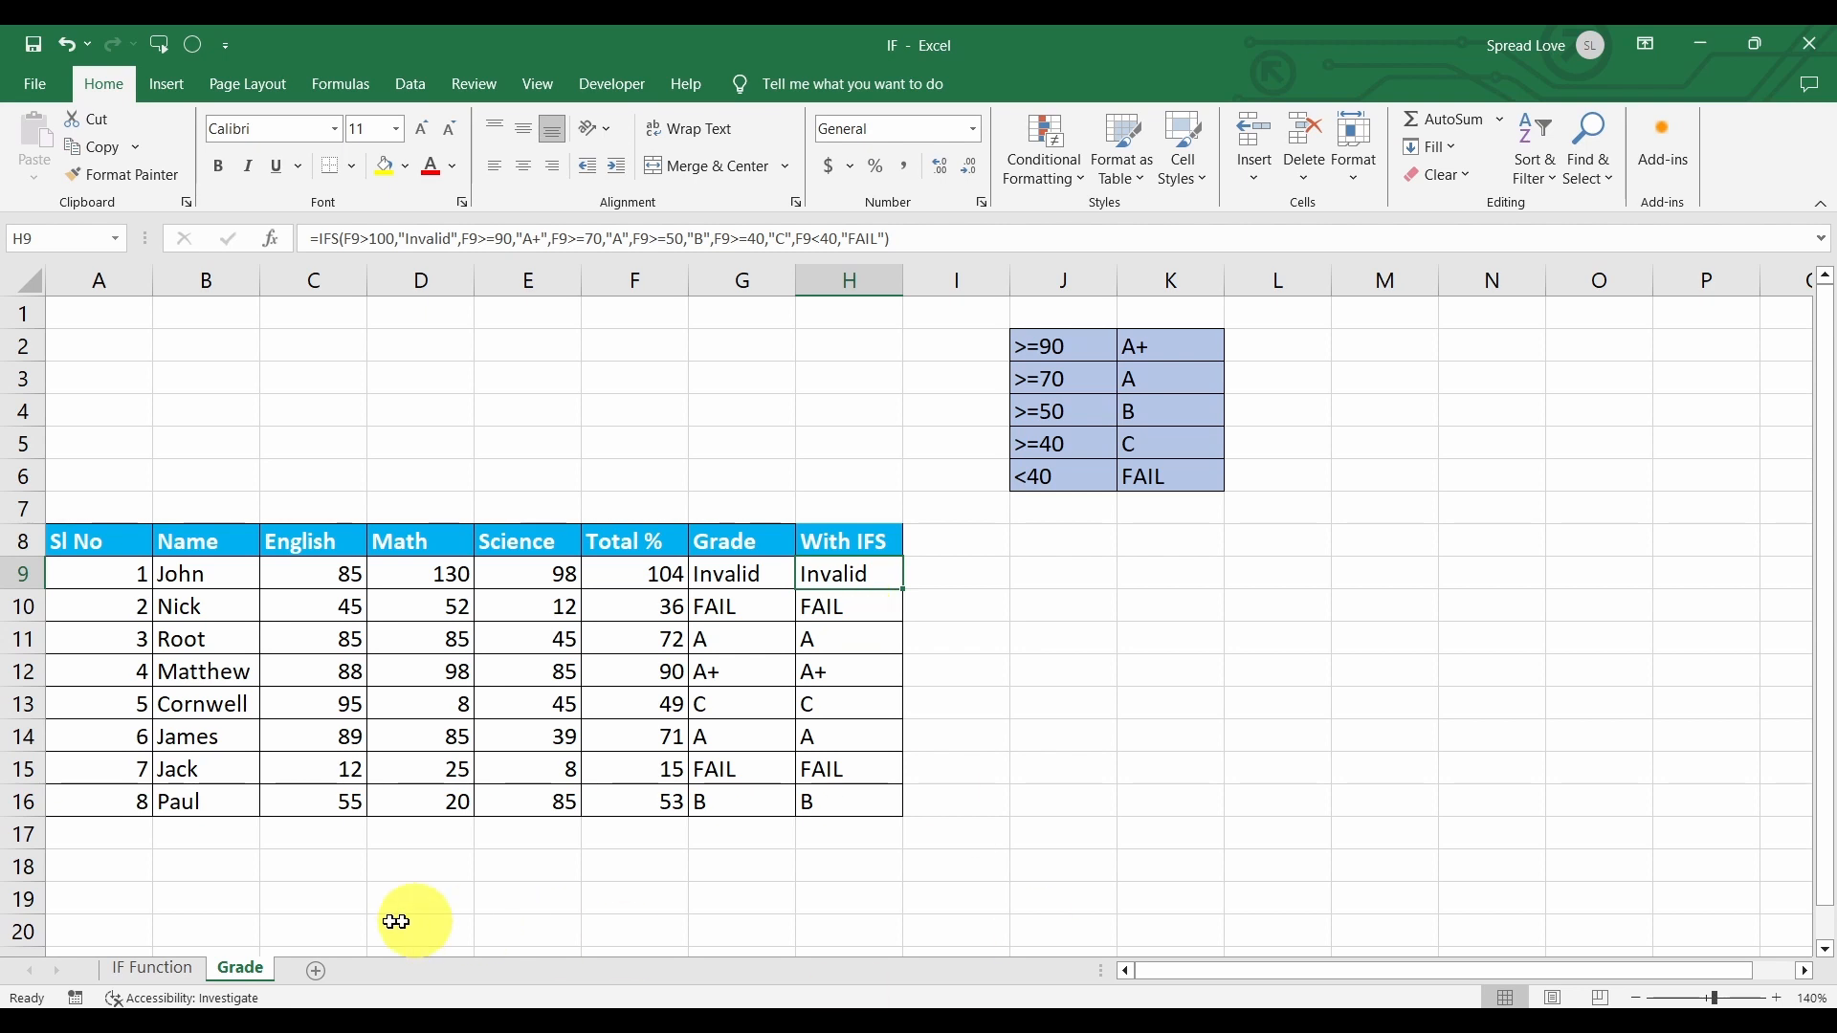
left_click(153, 968)
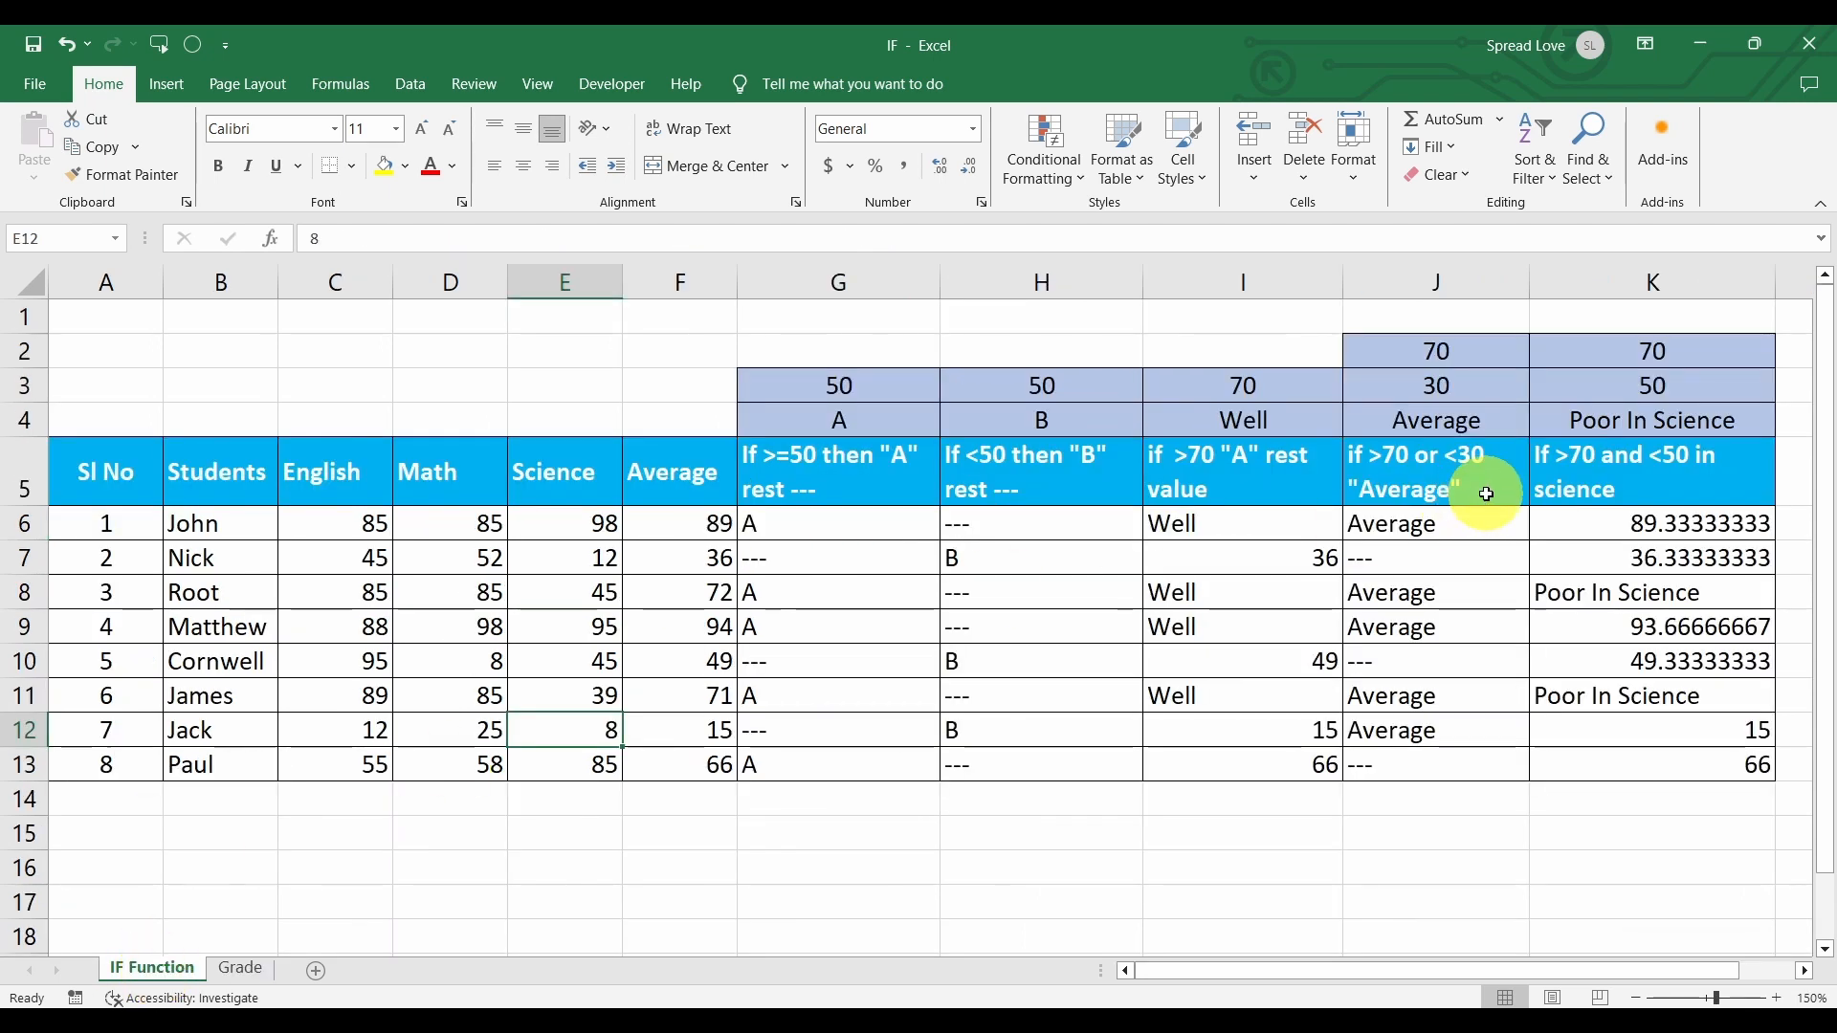